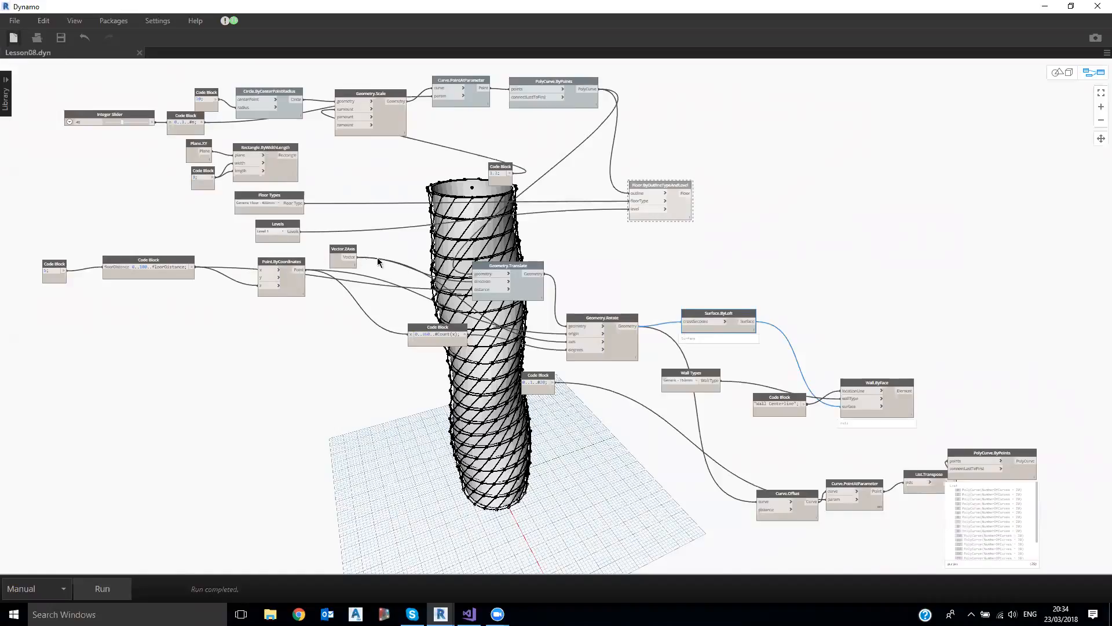
- Create a new blank Dynamo workspace and set its run mode to Manual
{"action": "key", "text": "ctrl+n"}
{"action": "left_click", "coordinate": [36, 586]}
{"action": "left_click", "coordinate": [45, 522]}
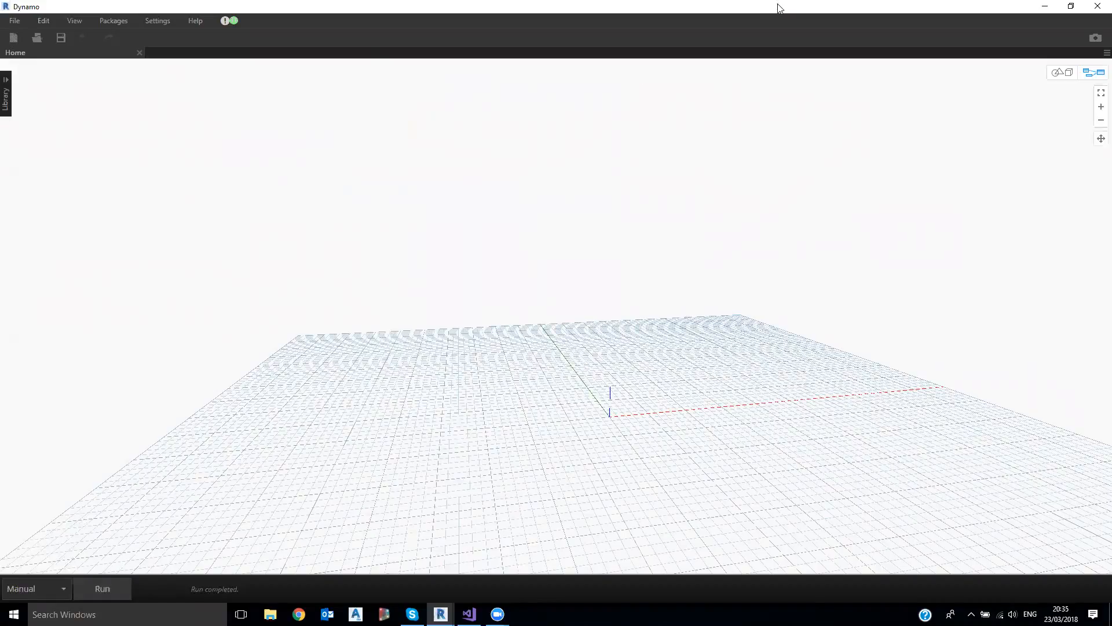
- Switch from Dynamo to Revit and review the project's unit formats
{"action": "double_click", "coordinate": [323, 7]}
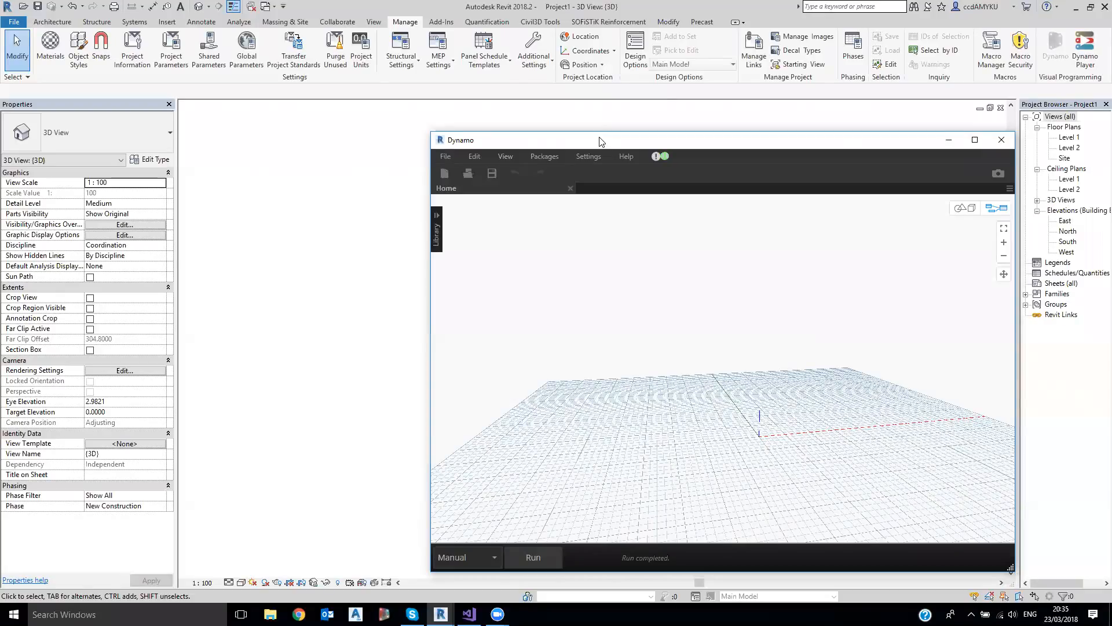
{"action": "left_click_drag", "start_coordinate": [600, 142], "coordinate": [508, 119]}
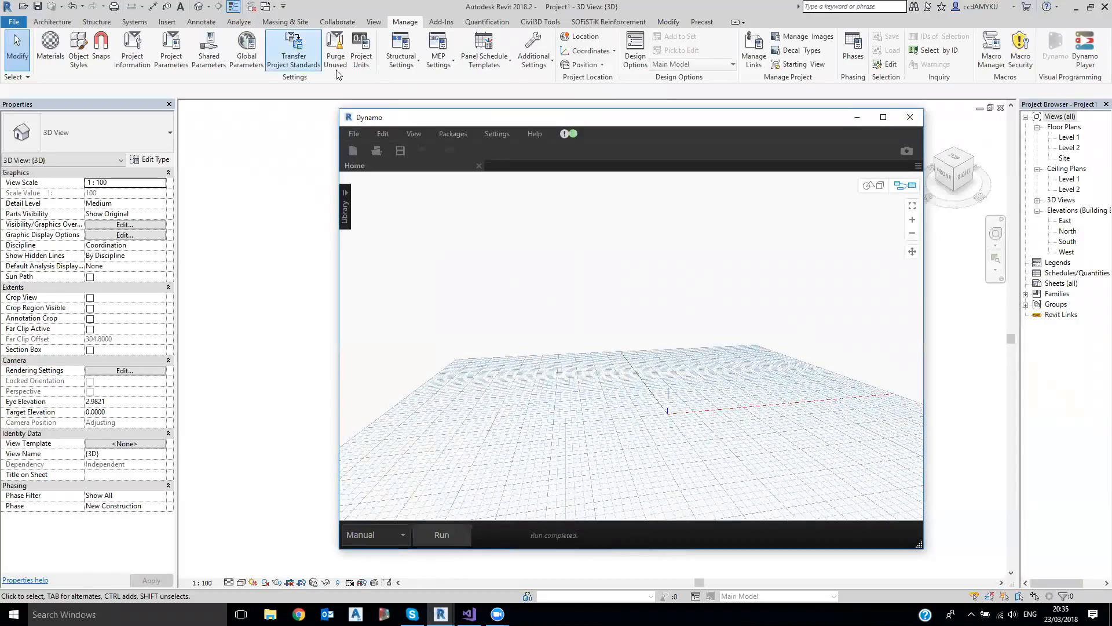
{"action": "left_click", "coordinate": [363, 46]}
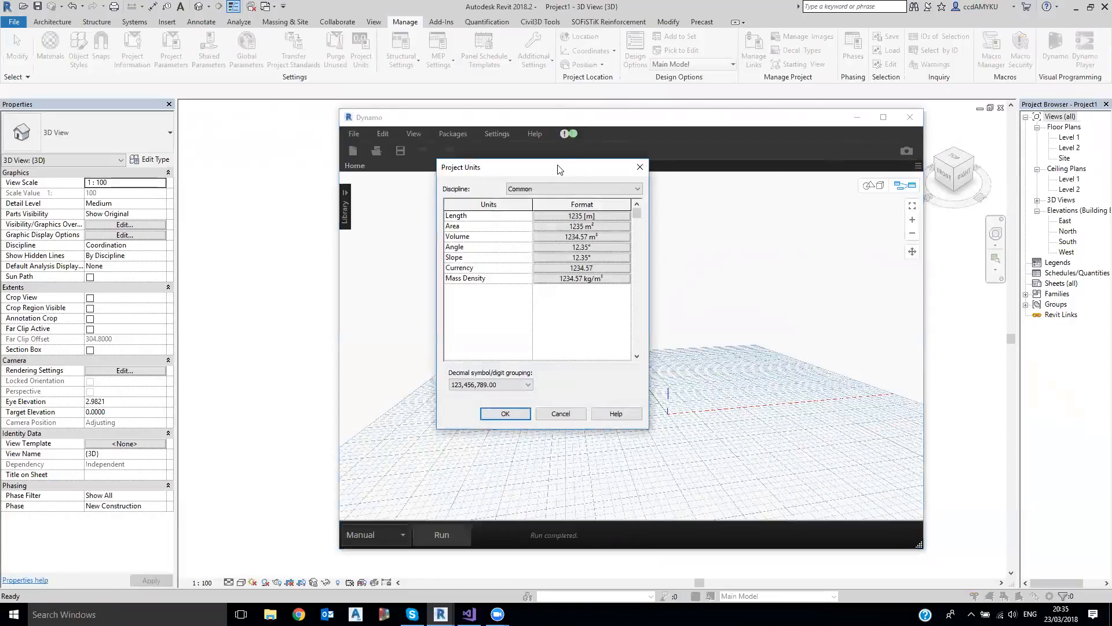
{"action": "left_click_drag", "start_coordinate": [558, 165], "coordinate": [549, 169]}
{"action": "left_click", "coordinate": [857, 118]}
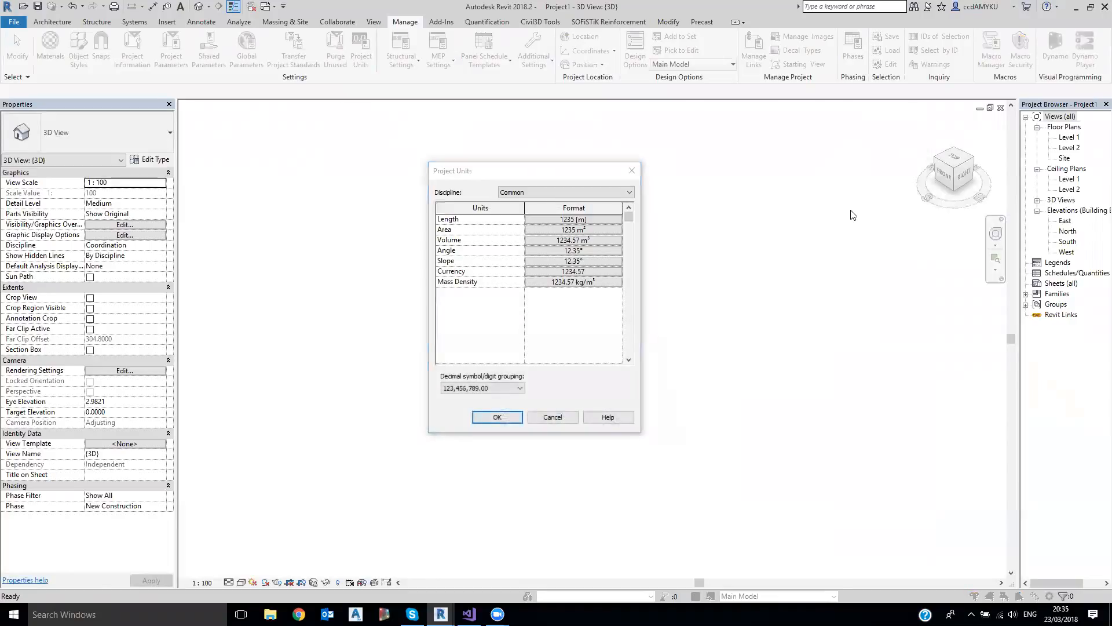
{"action": "left_click", "coordinate": [631, 171]}
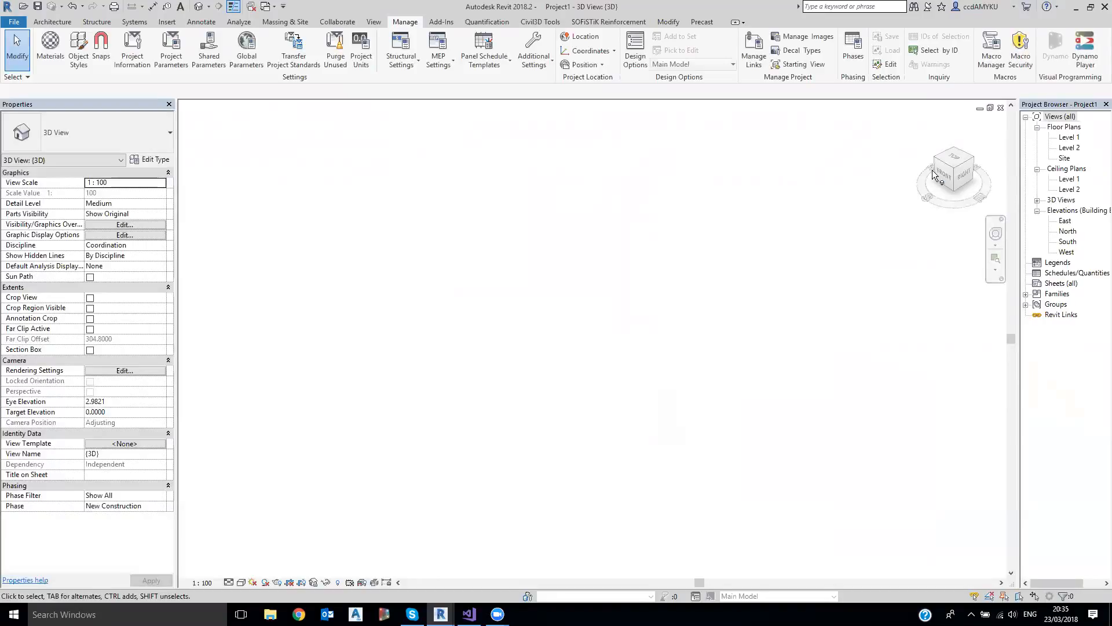
- Delete the Level 2 floor plan and the Level 2 ceiling plan views from the project
{"action": "left_click", "coordinate": [1069, 147]}
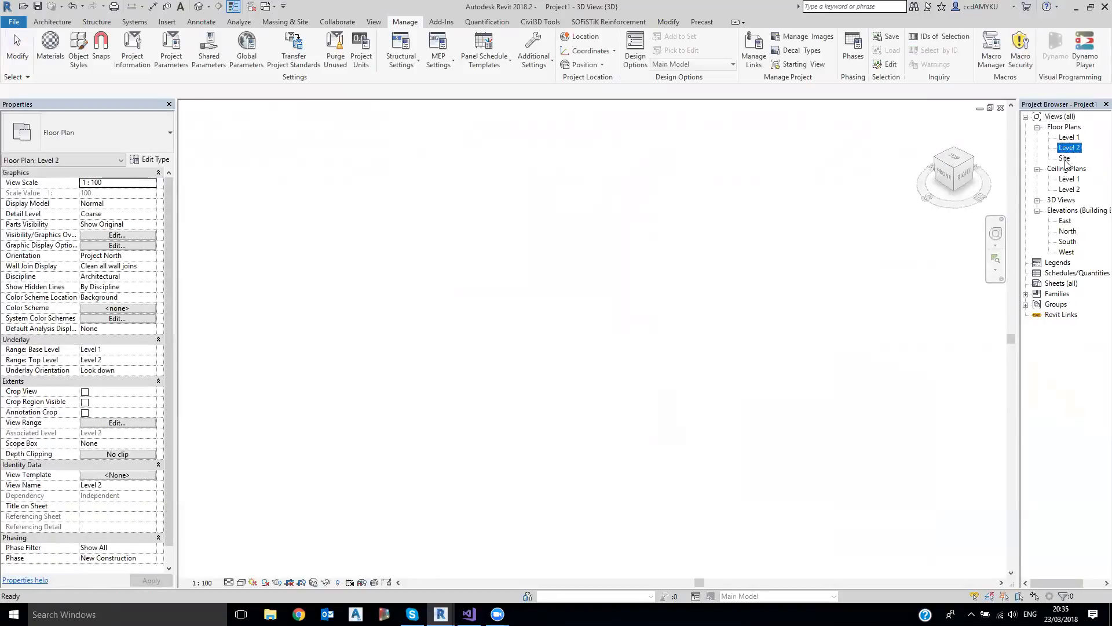
{"action": "key", "text": "Delete"}
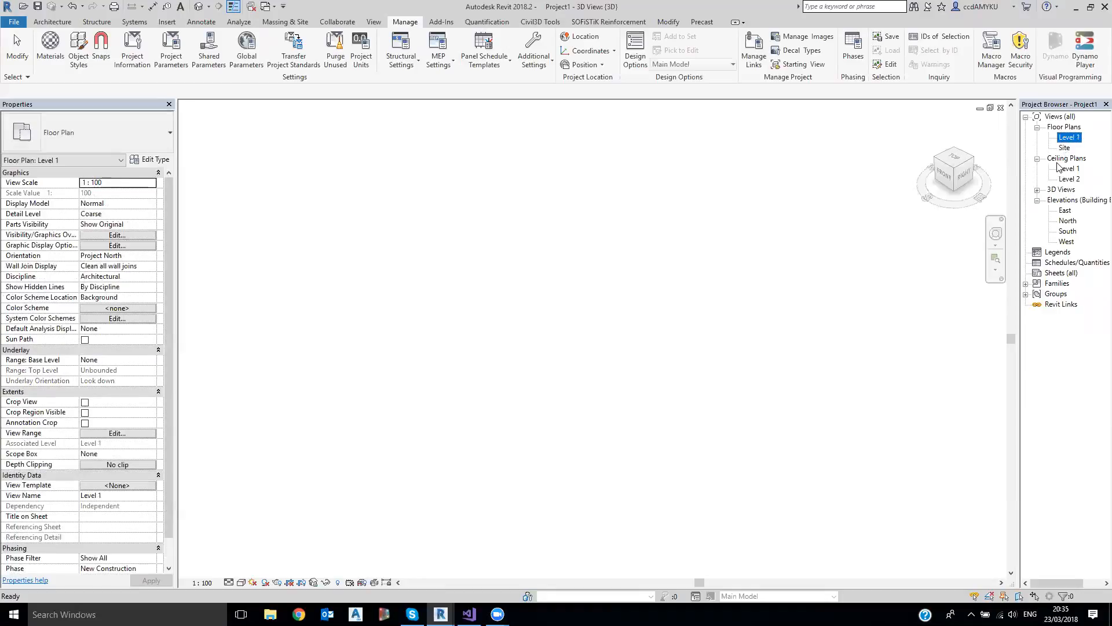
{"action": "left_click", "coordinate": [1070, 180]}
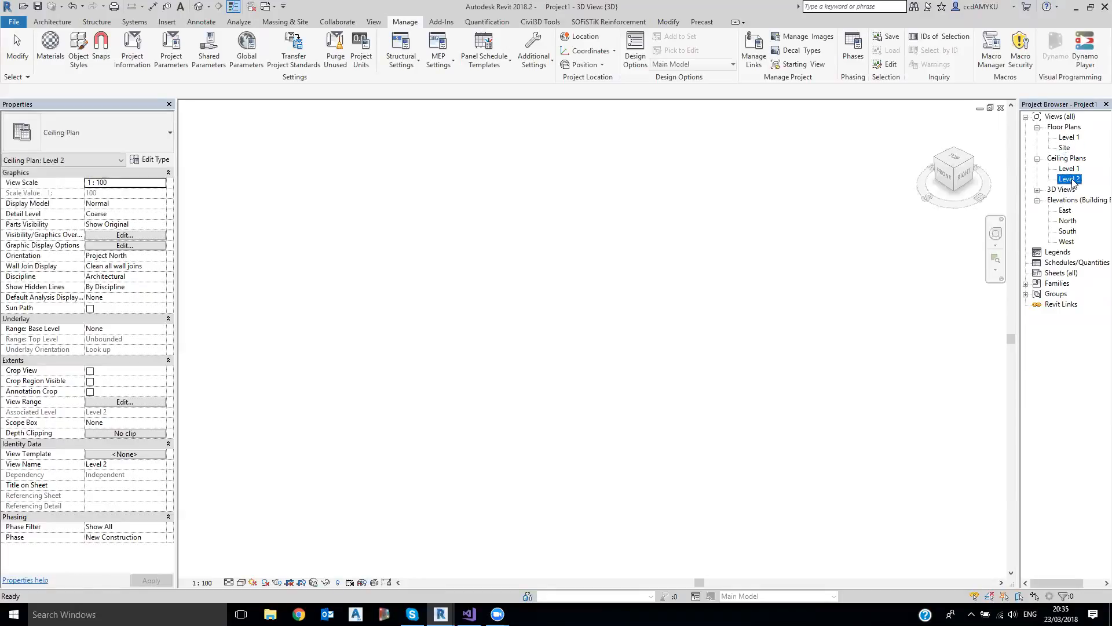
{"action": "key", "text": "Delete"}
- Open the North elevation view and delete the Level 2 datum
{"action": "left_click", "coordinate": [1066, 210]}
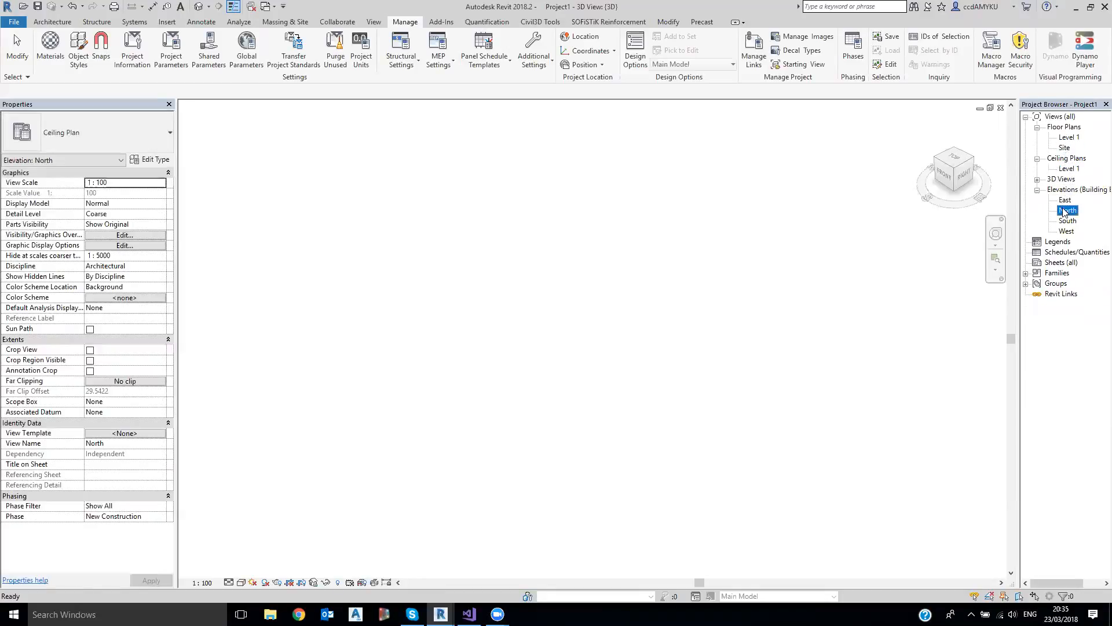
{"action": "double_click", "coordinate": [1066, 210]}
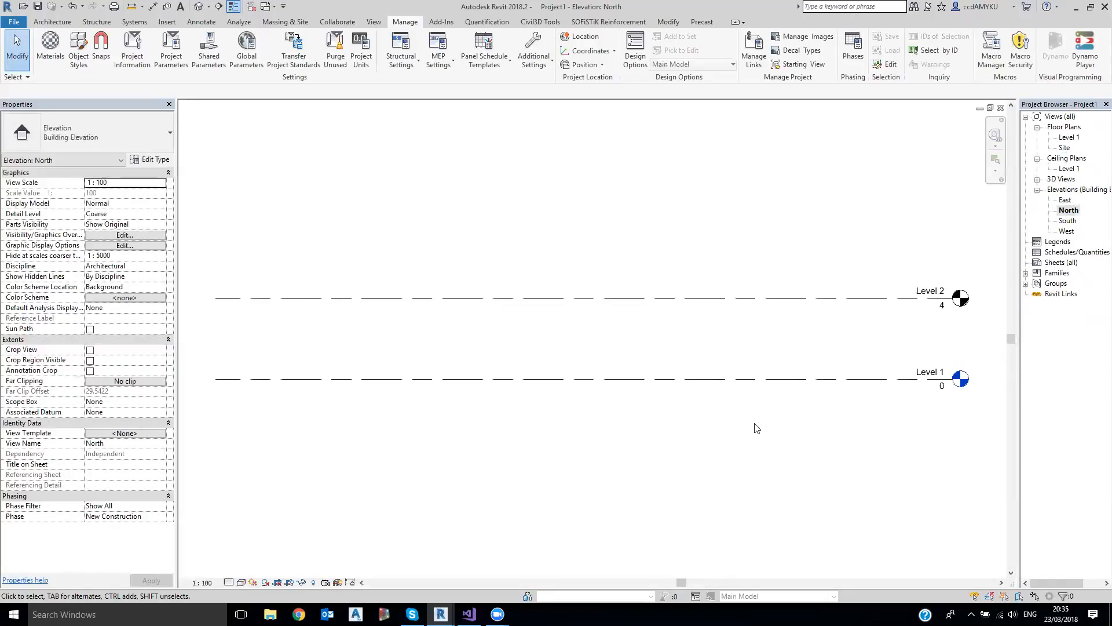
{"action": "left_click", "coordinate": [805, 297]}
{"action": "key", "text": "Delete"}
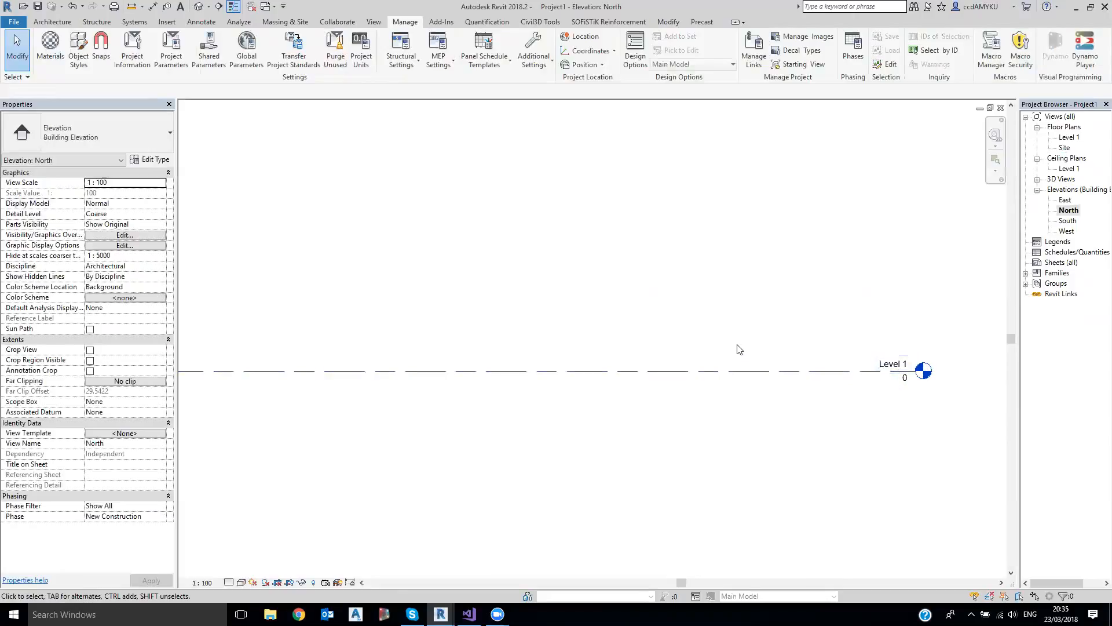
{"action": "scroll", "coordinate": [684, 241], "scroll_direction": "down", "scroll_amount": 2}
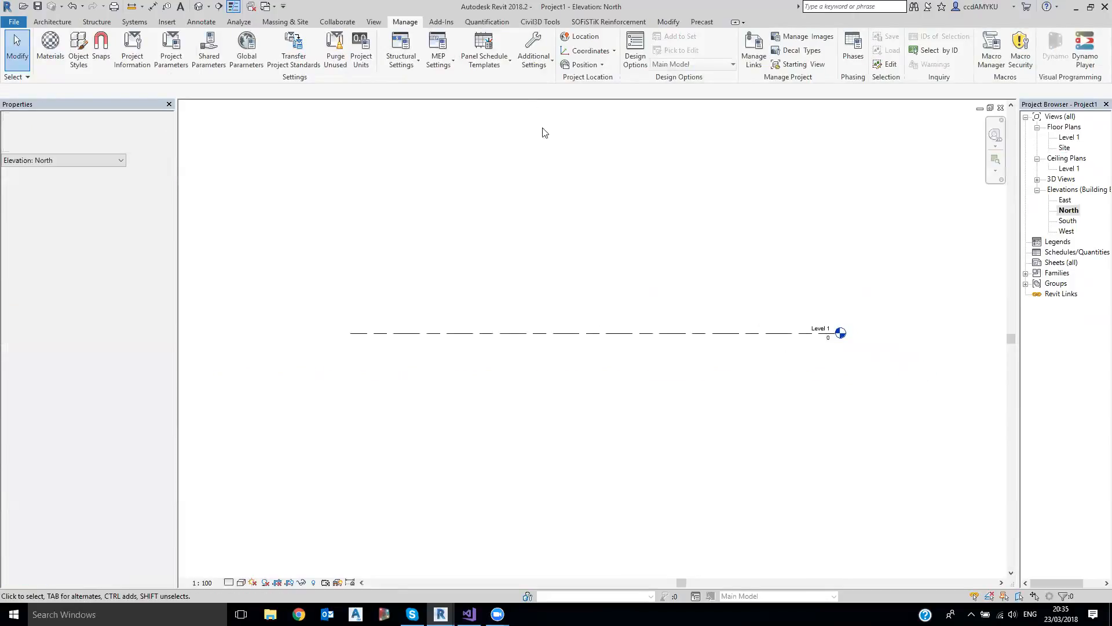
- Check the project units for the Common discipline again and accept them
{"action": "left_click", "coordinate": [361, 49]}
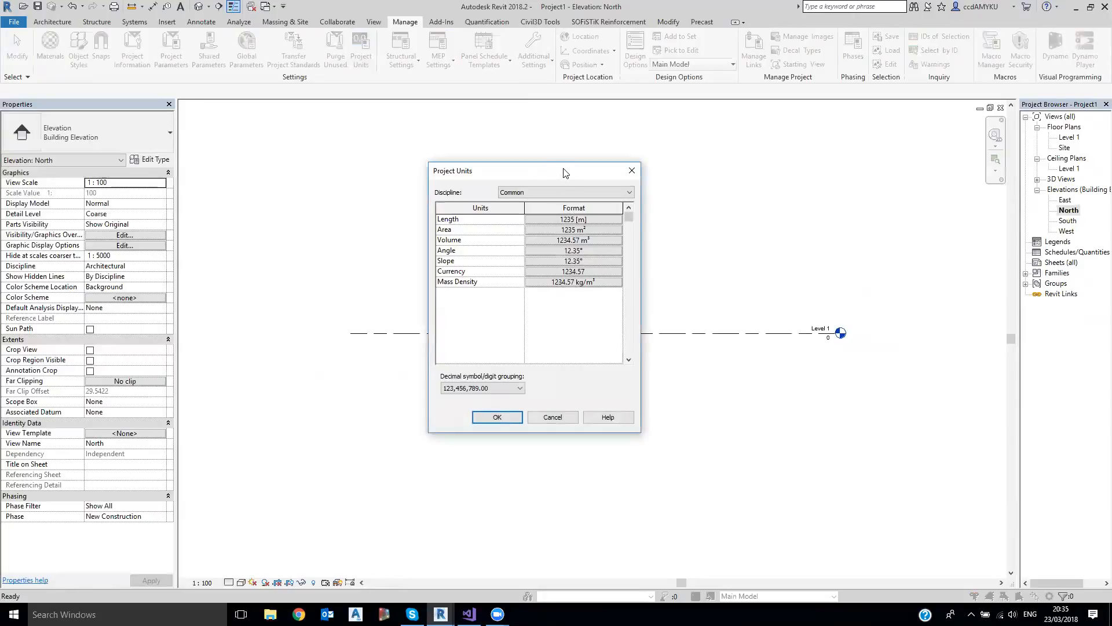
{"action": "left_click_drag", "start_coordinate": [564, 172], "coordinate": [571, 173]}
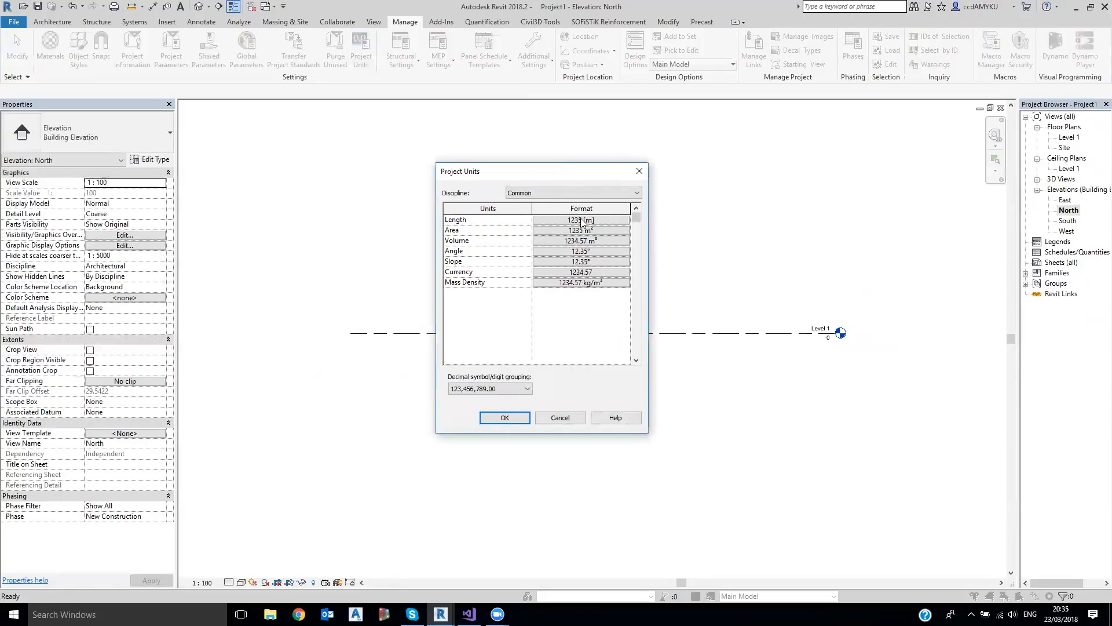
{"action": "left_click", "coordinate": [495, 420]}
{"action": "left_click", "coordinate": [499, 418]}
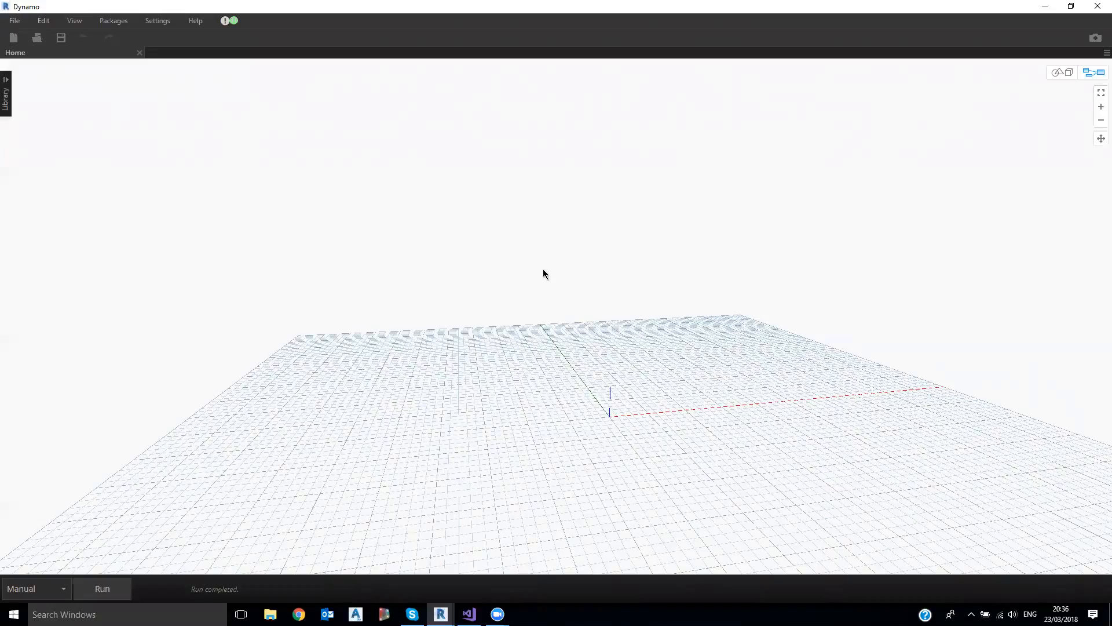
{"action": "right_click", "coordinate": [543, 296]}
{"action": "key", "text": "ctrl+b"}
{"action": "mouse_move", "coordinate": [468, 249]}
{"action": "right_mouse_down"}
{"action": "mouse_move", "coordinate": [119, 146]}
{"action": "mouse_move", "coordinate": [263, 164]}
{"action": "right_mouse_up"}
{"action": "right_click", "coordinate": [263, 164]}
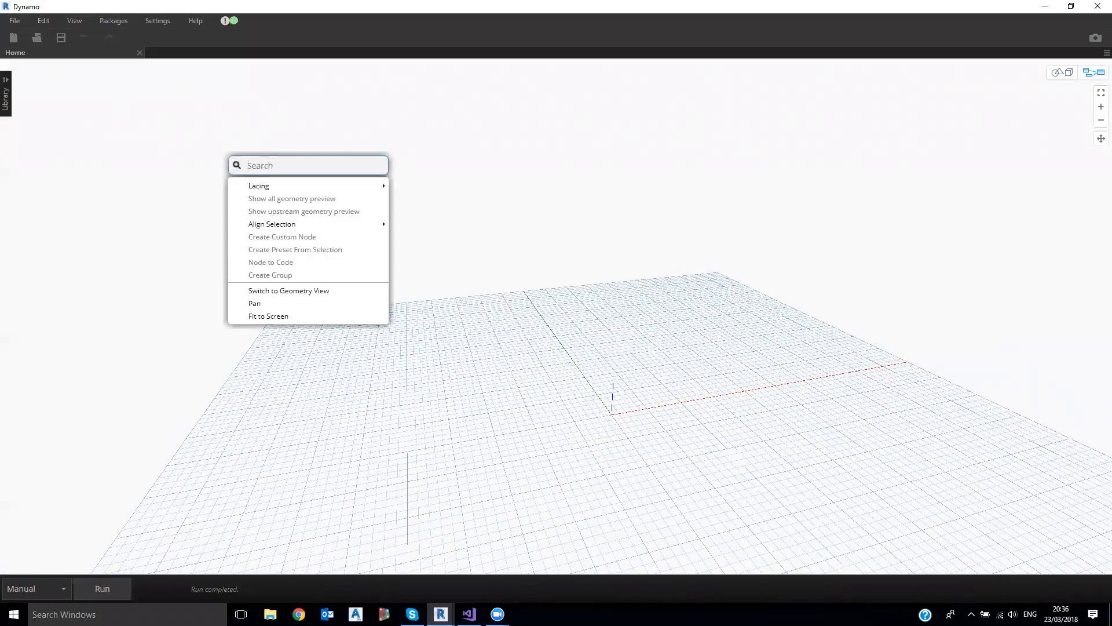
{"action": "type", "text": "point"}
{"action": "left_click_drag", "start_coordinate": [315, 167], "coordinate": [238, 169]}
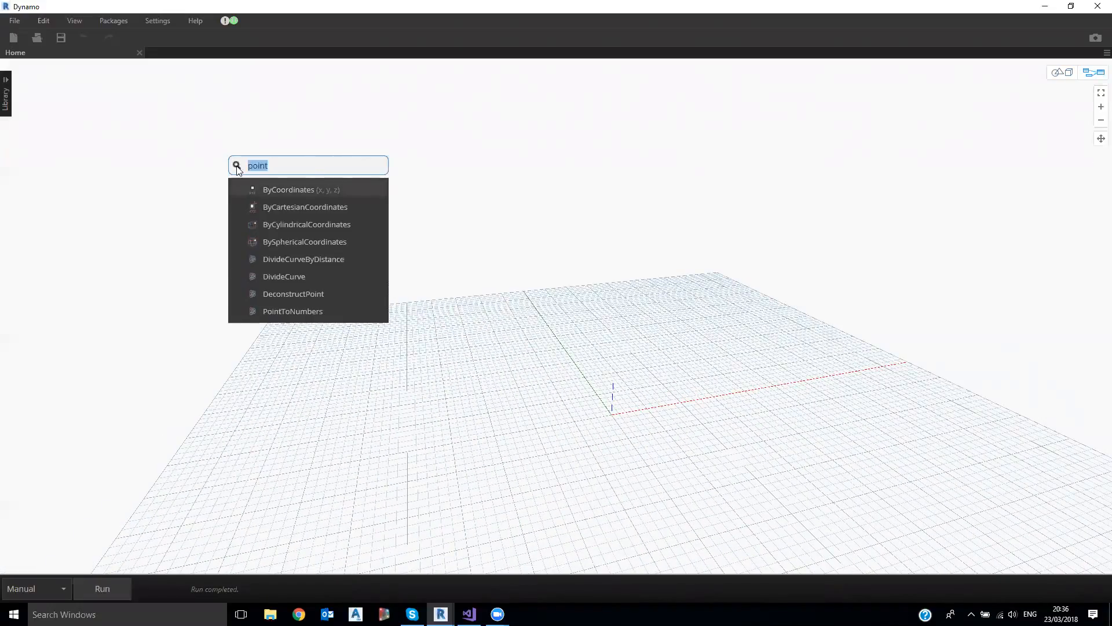
{"action": "type", "text": "xyz"}
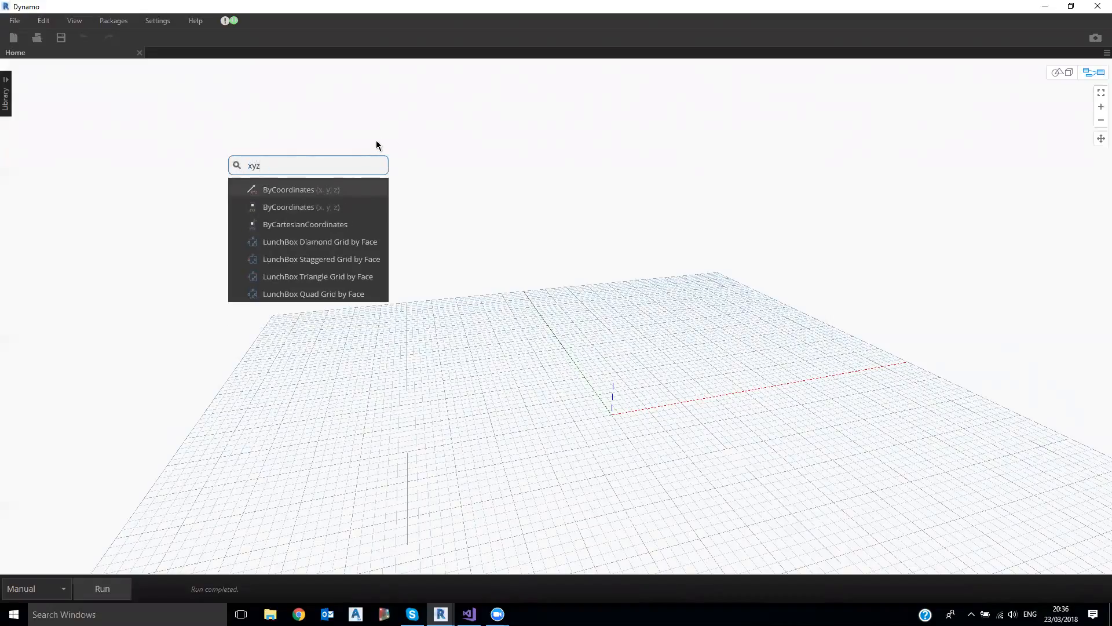
{"action": "left_click", "coordinate": [376, 140]}
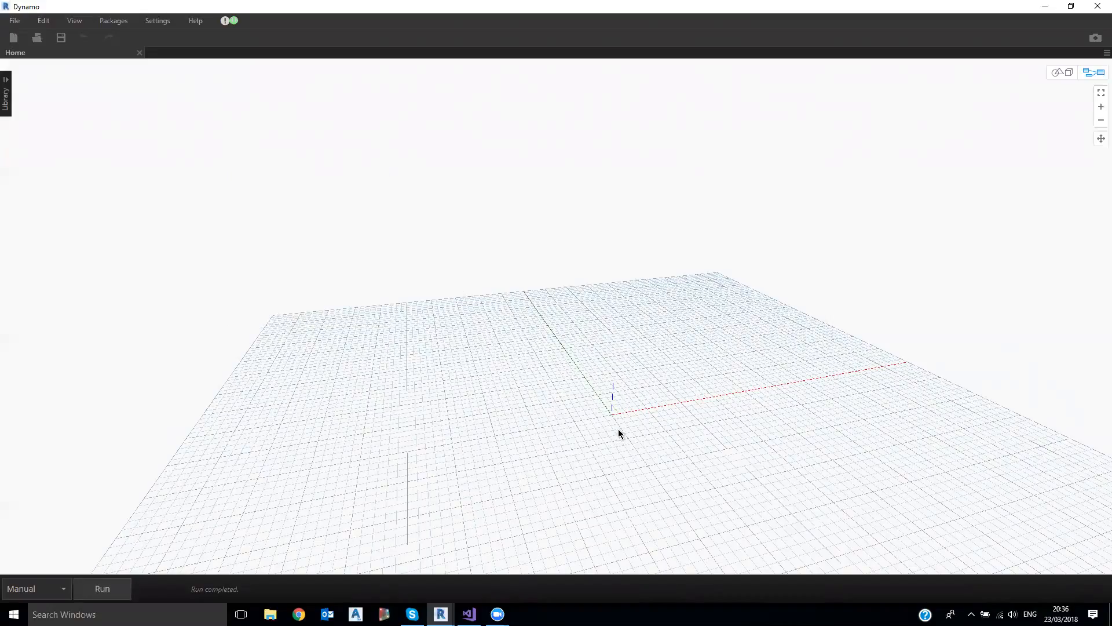
- Search for "xyz", place a Point.ByCoordinates (x, y, z) node and run the graph
{"action": "right_click", "coordinate": [248, 222]}
{"action": "type", "text": "xyz"}
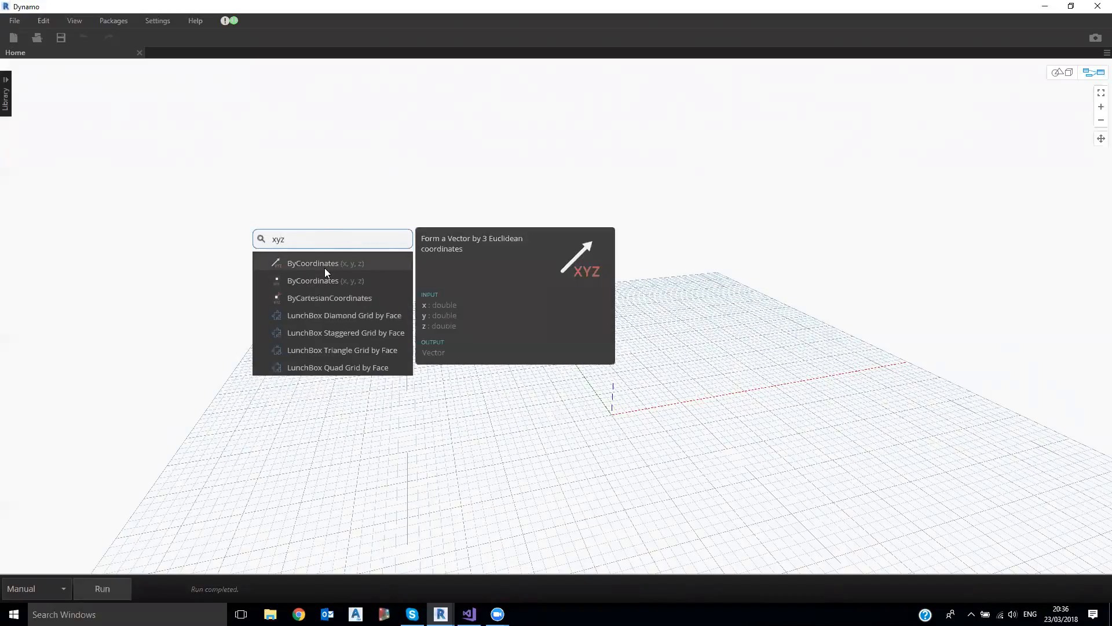
{"action": "left_click", "coordinate": [325, 280]}
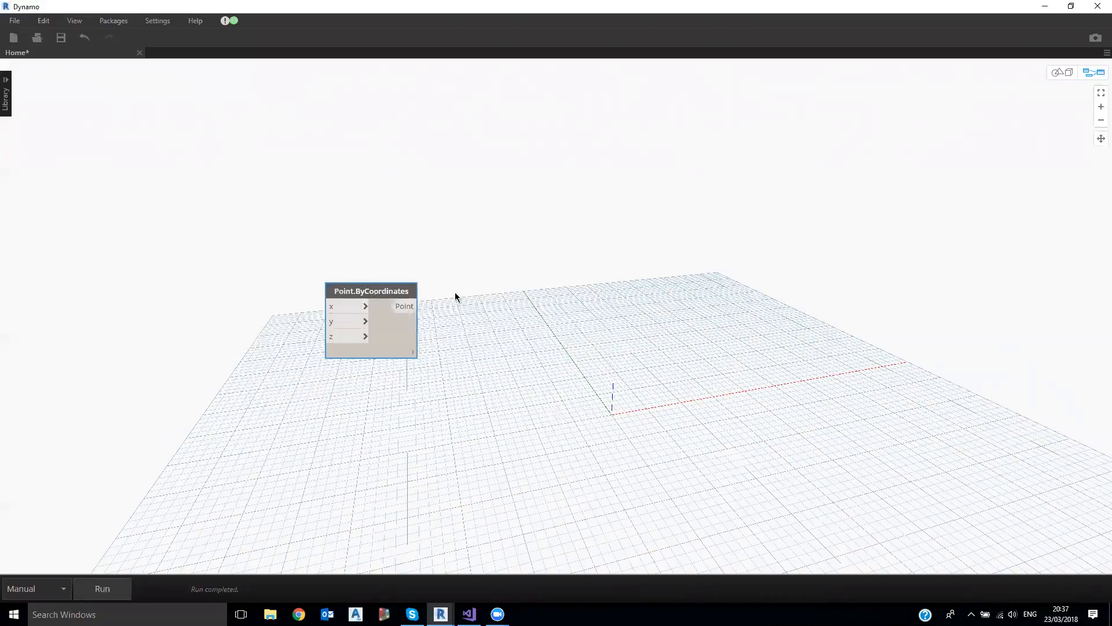
{"action": "right_click", "coordinate": [384, 265]}
{"action": "left_click", "coordinate": [344, 203]}
{"action": "left_click", "coordinate": [127, 586]}
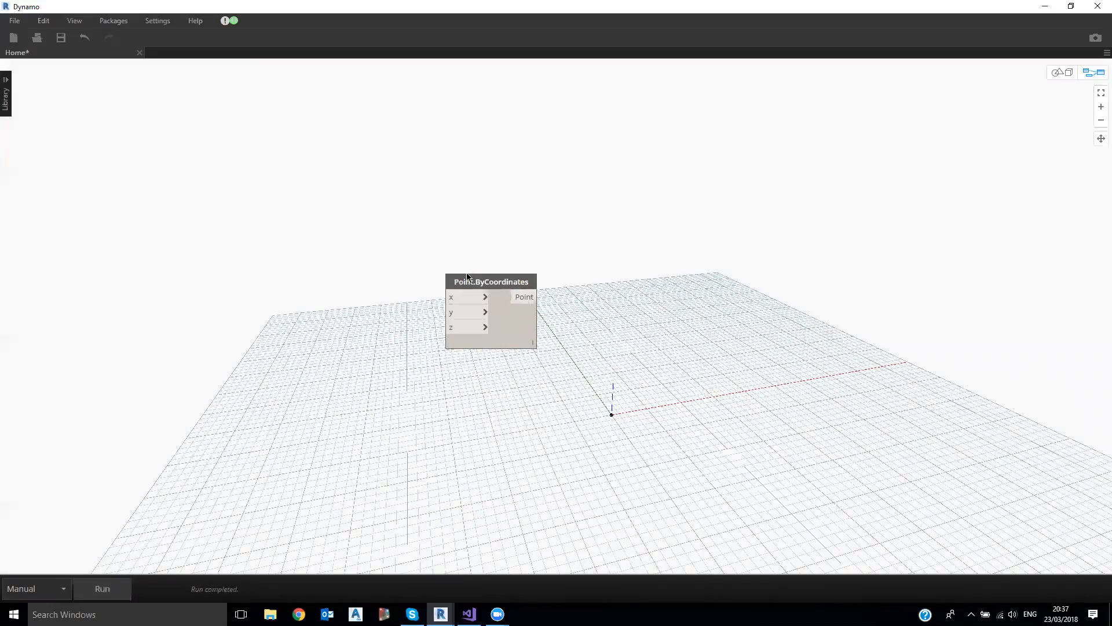
{"action": "left_click_drag", "start_coordinate": [448, 283], "coordinate": [419, 282]}
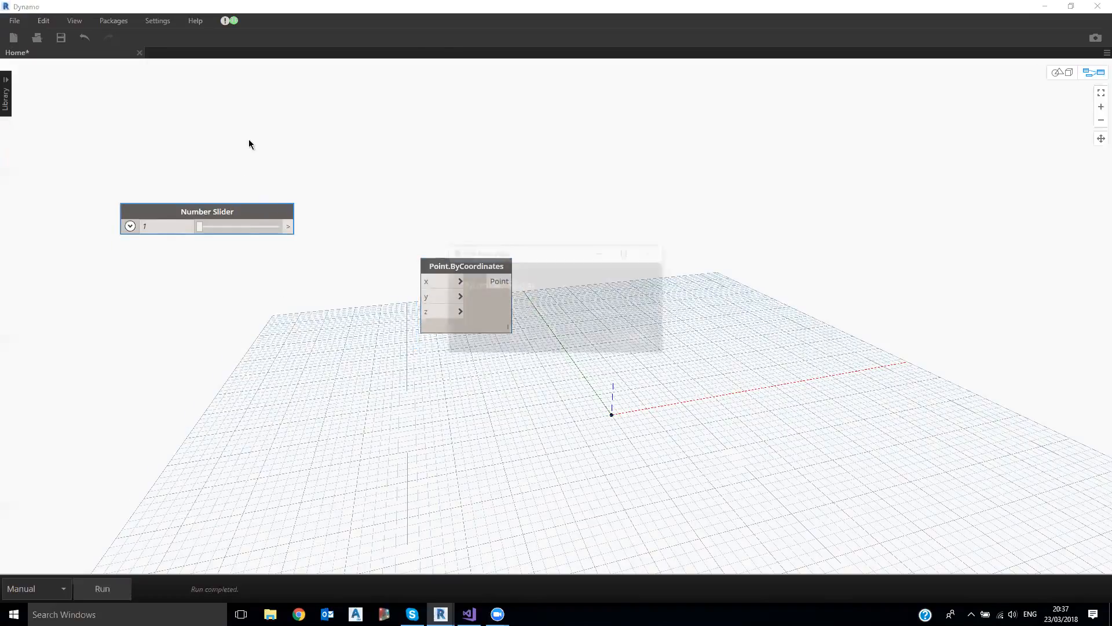
- Rename the Number Slider node to "Tower Elevation" and shift it slightly on the canvas
{"action": "type", "text": "Tower Elevation"}
{"action": "key", "text": "Return"}
{"action": "left_click_drag", "start_coordinate": [204, 212], "coordinate": [210, 210]}
{"action": "left_click_drag", "start_coordinate": [208, 207], "coordinate": [206, 206]}
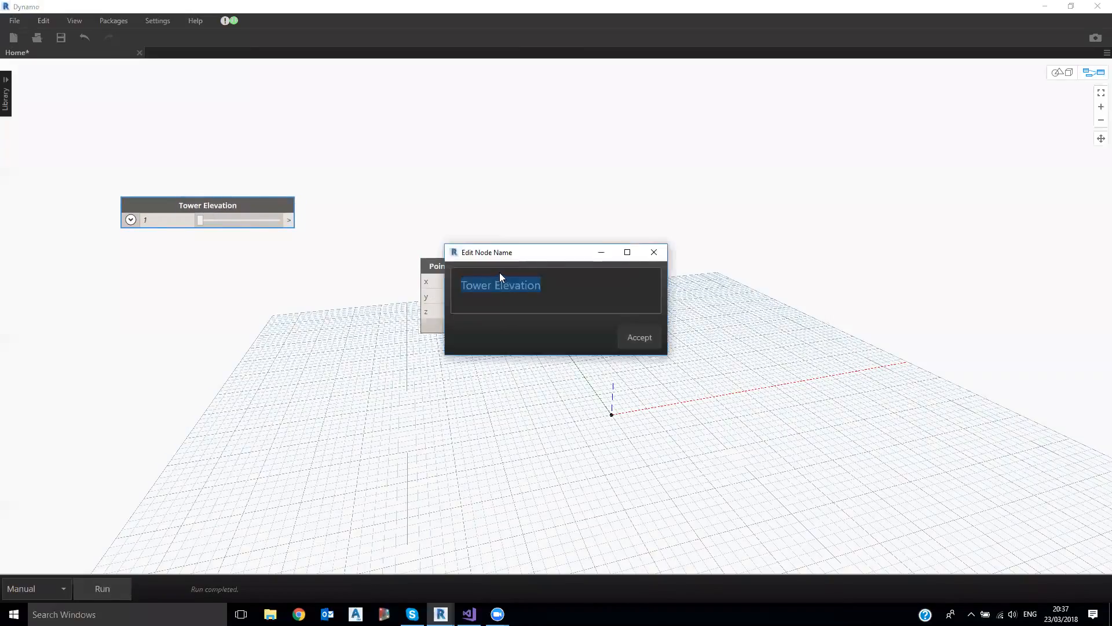
{"action": "left_click", "coordinate": [639, 337]}
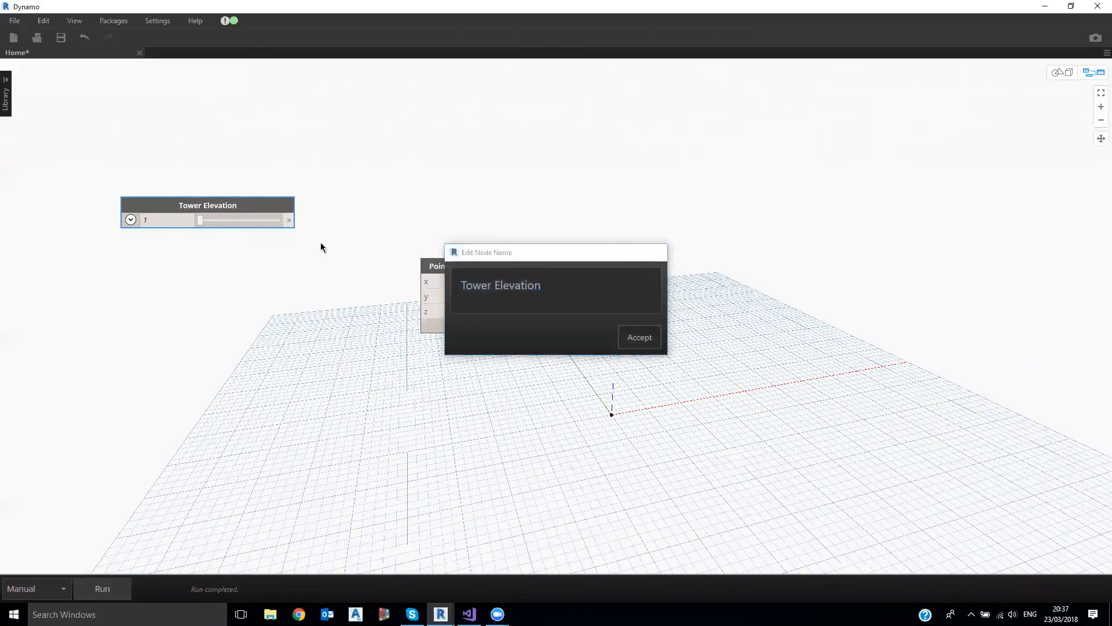
{"action": "left_click_drag", "start_coordinate": [204, 205], "coordinate": [192, 197]}
{"action": "right_click", "coordinate": [193, 198]}
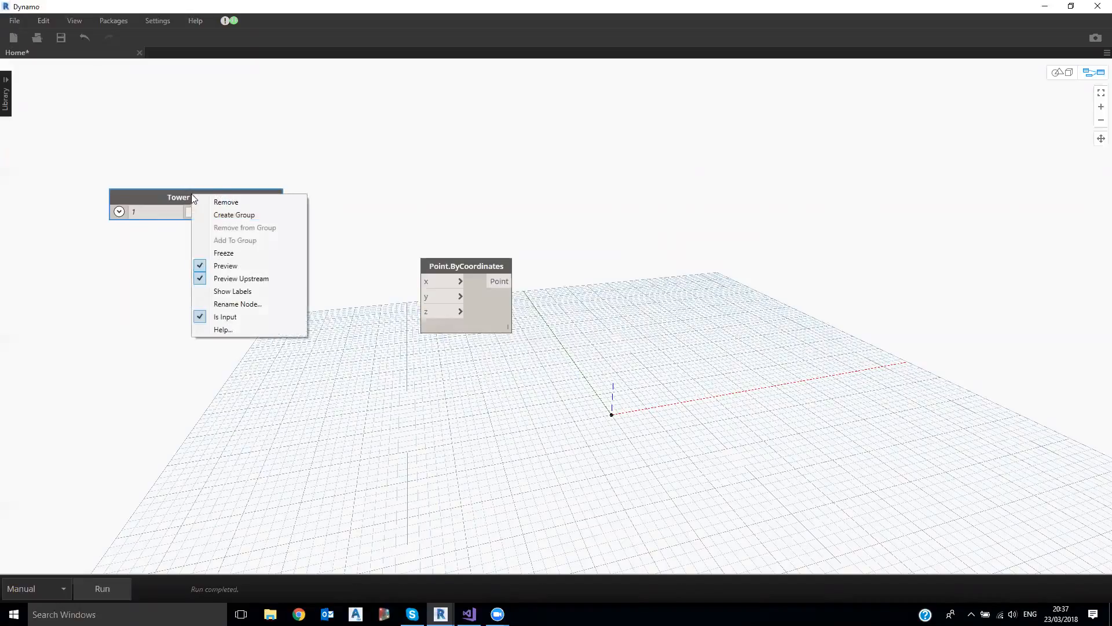
{"action": "left_click", "coordinate": [128, 156]}
- Set the Tower Elevation slider's minimum to 50 and maximum to 250, and collapse its range settings
{"action": "left_click", "coordinate": [119, 211]}
{"action": "left_click_drag", "start_coordinate": [164, 234], "coordinate": [125, 232]}
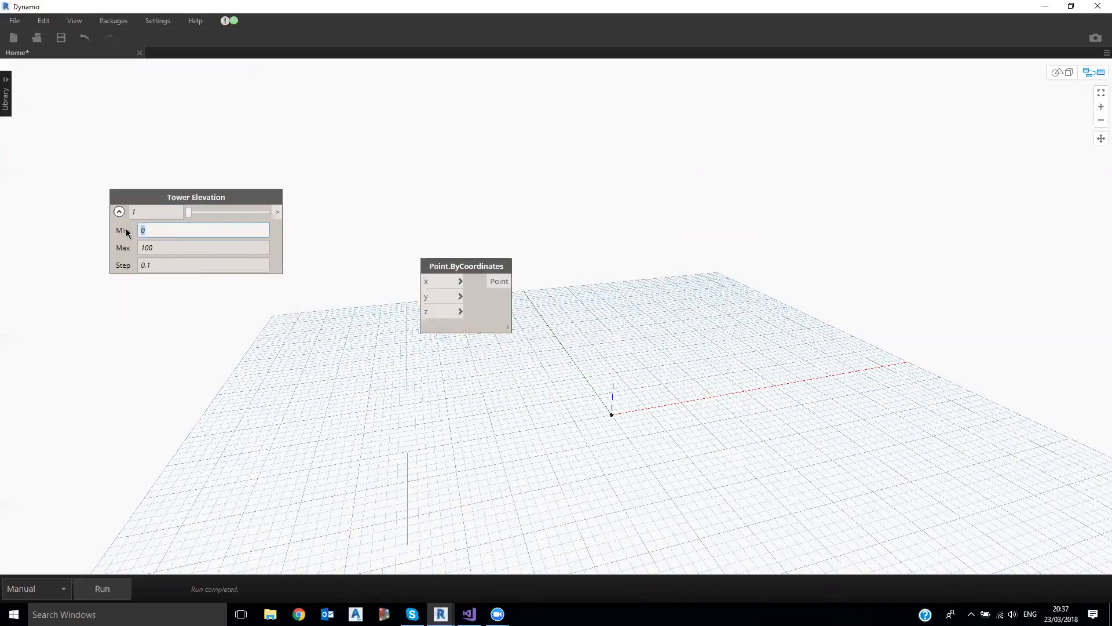
{"action": "type", "text": "1"}
{"action": "type", "text": "50"}
{"action": "left_click", "coordinate": [173, 248]}
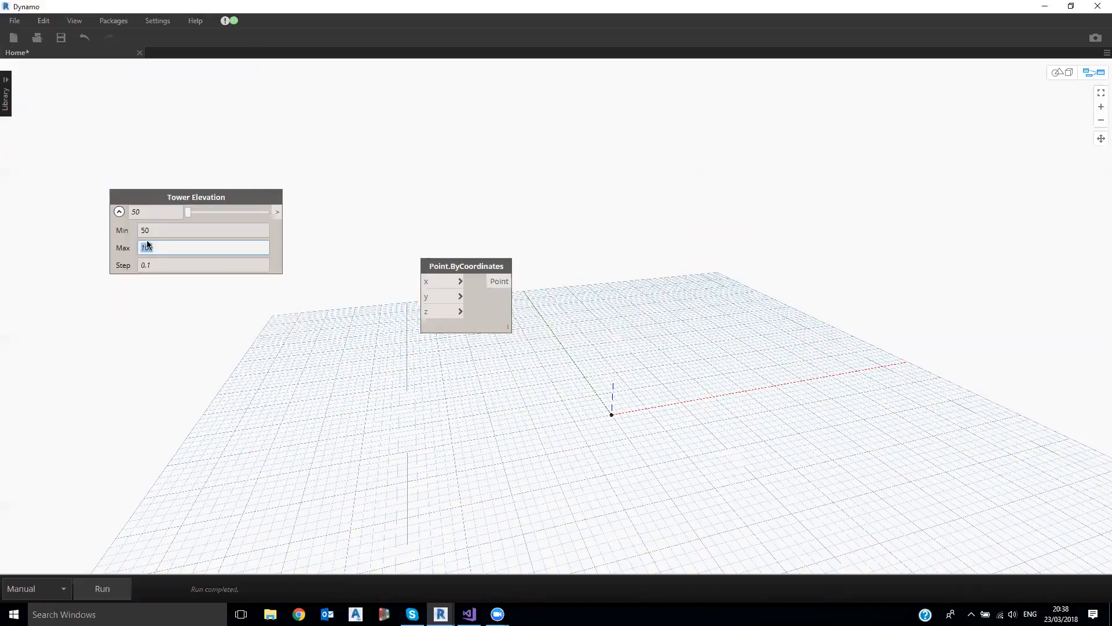
{"action": "type", "text": "250"}
{"action": "key", "text": "Tab"}
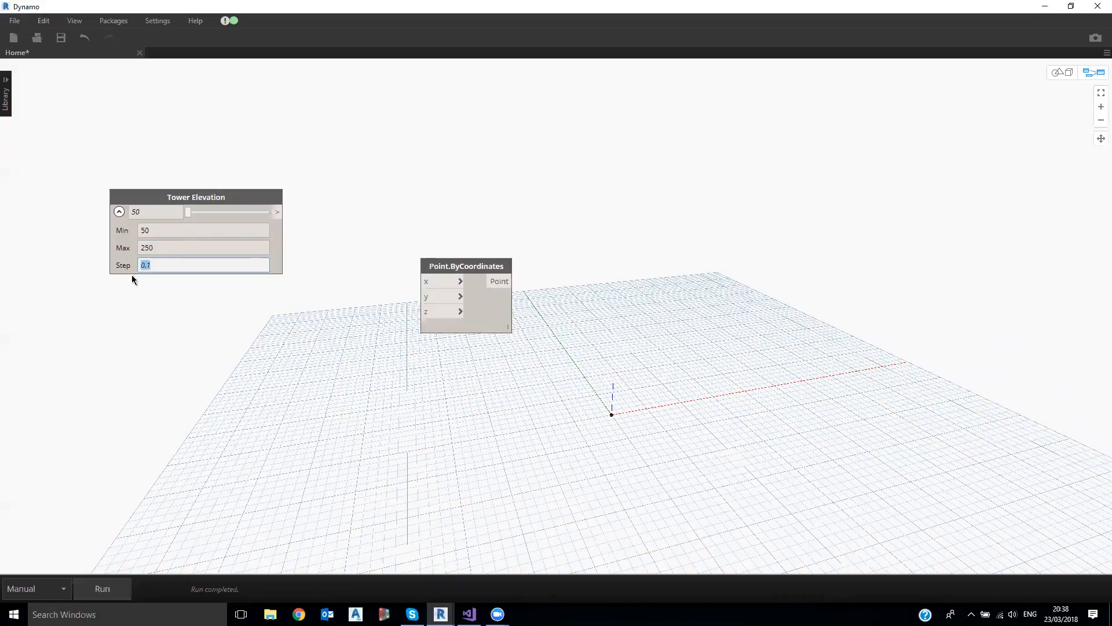
{"action": "left_click", "coordinate": [119, 211]}
- Arrange the nodes with the Tower Elevation slider well to the left of Point.ByCoordinates and both above the preview grid
{"action": "left_click_drag", "start_coordinate": [283, 220], "coordinate": [247, 236]}
{"action": "left_click", "coordinate": [460, 263]}
{"action": "left_click_drag", "start_coordinate": [470, 261], "coordinate": [498, 234]}
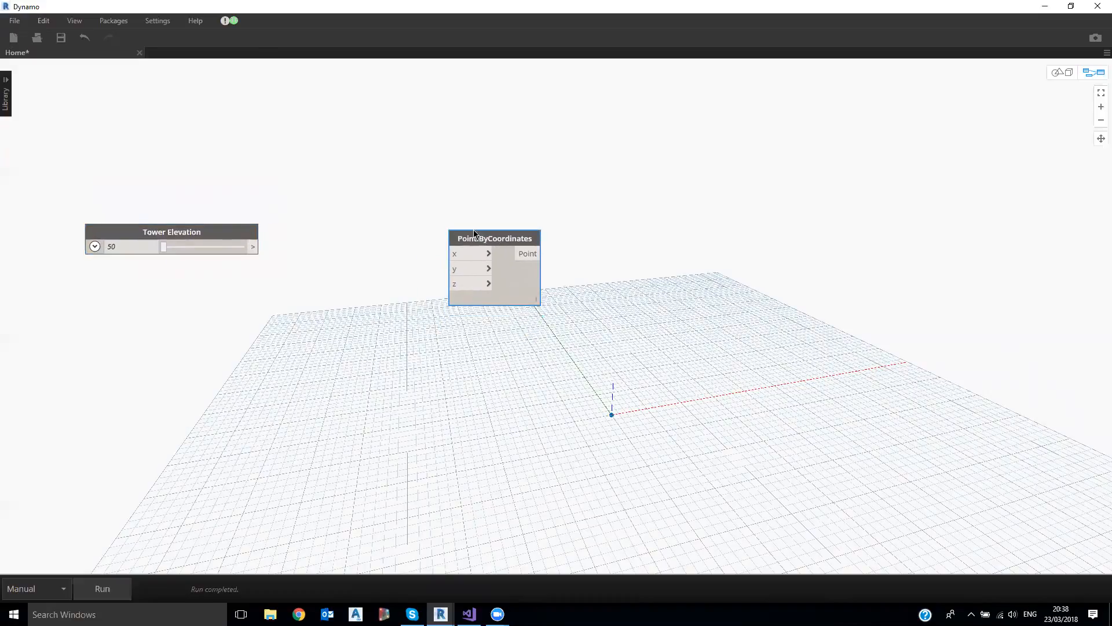
{"action": "left_click_drag", "start_coordinate": [197, 233], "coordinate": [172, 204]}
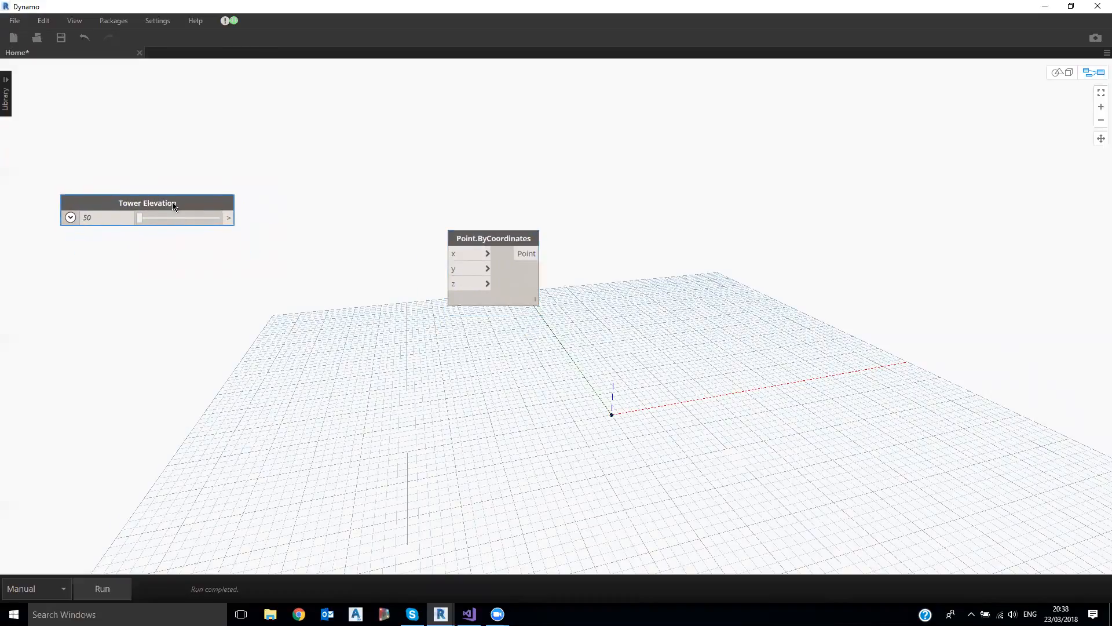
{"action": "left_click_drag", "start_coordinate": [485, 240], "coordinate": [456, 164]}
{"action": "left_click_drag", "start_coordinate": [218, 211], "coordinate": [202, 220]}
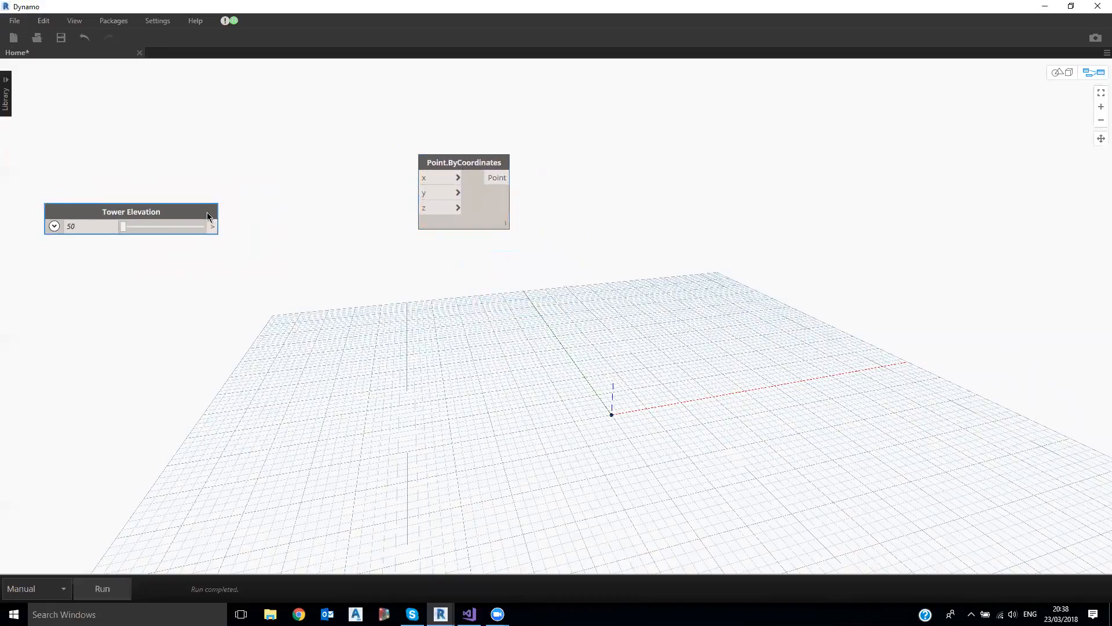
{"action": "left_click_drag", "start_coordinate": [462, 169], "coordinate": [488, 182]}
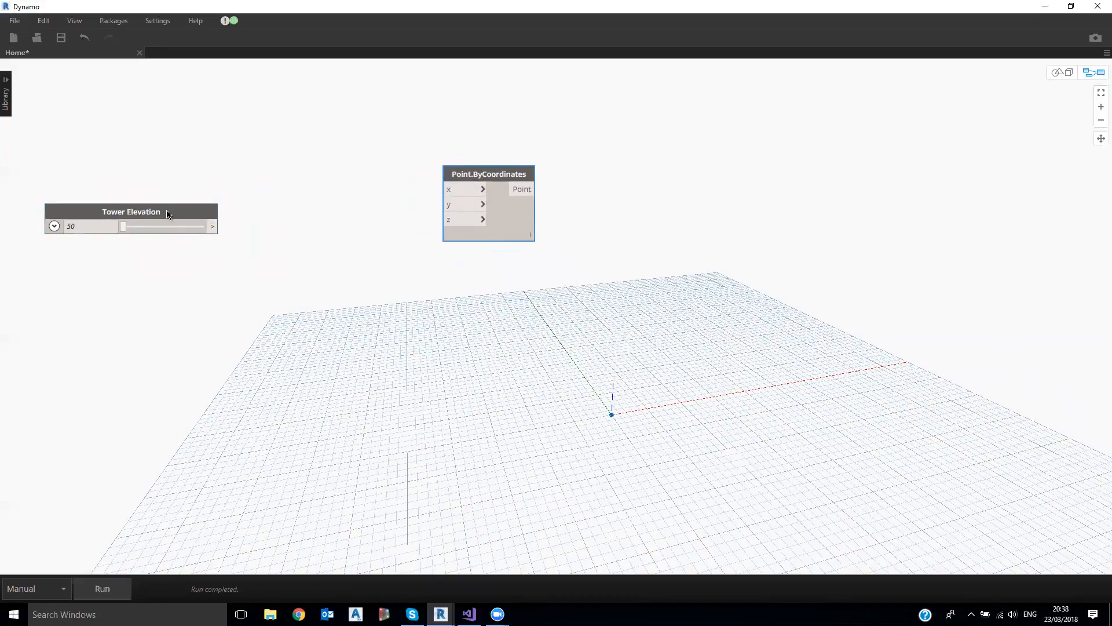
{"action": "left_click_drag", "start_coordinate": [166, 210], "coordinate": [168, 221]}
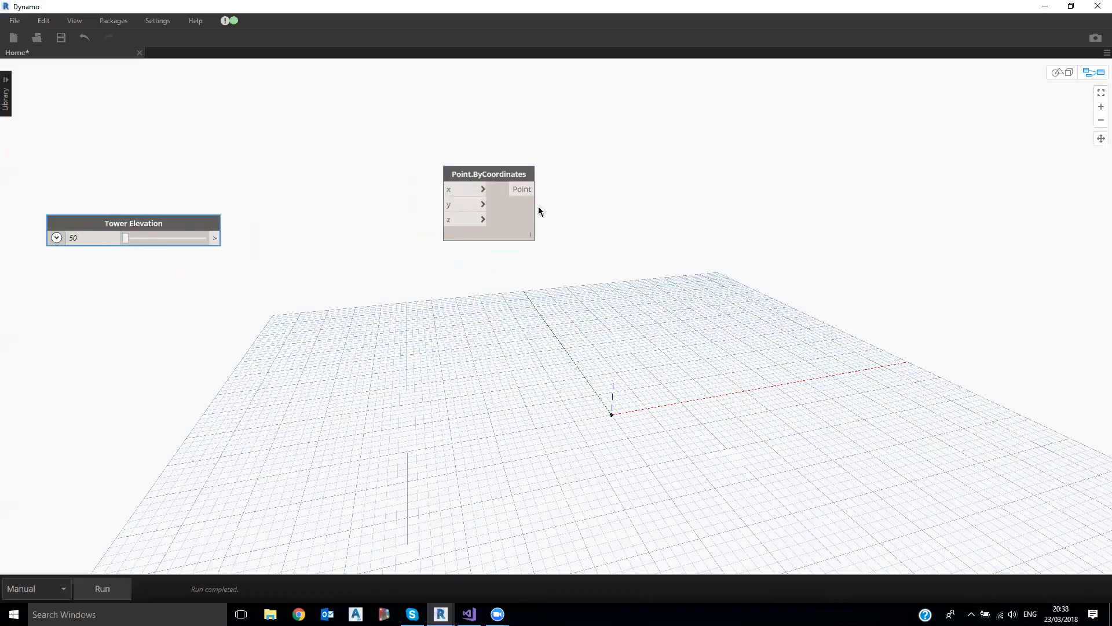
- Move Point.ByCoordinates farther right and add an empty Code Block between it and the Tower Elevation slider
{"action": "left_click_drag", "start_coordinate": [521, 178], "coordinate": [537, 173]}
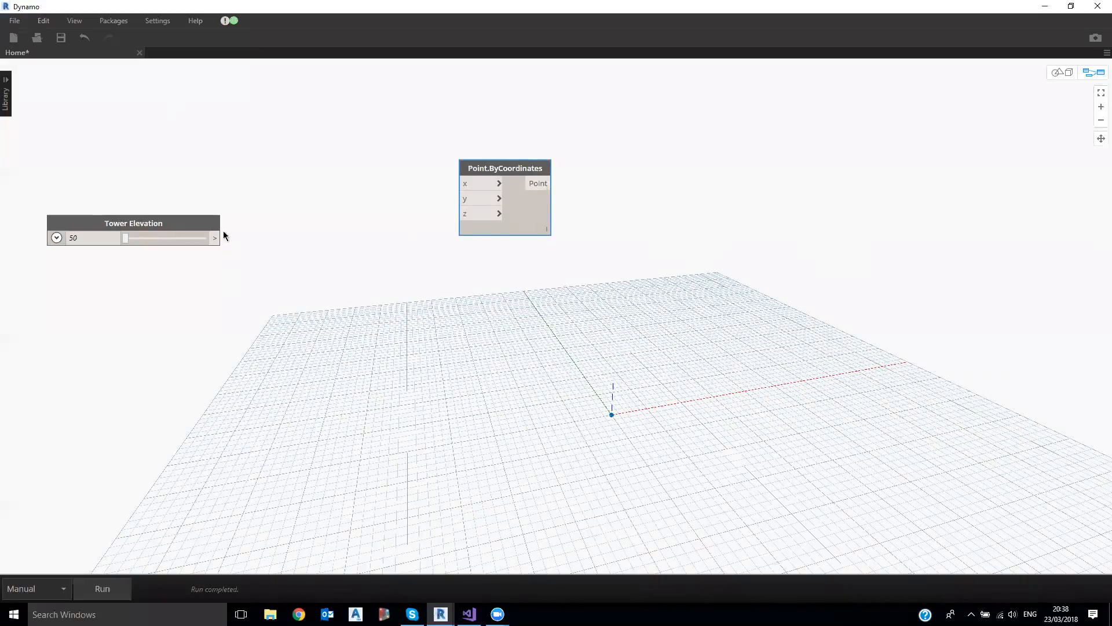
{"action": "left_click_drag", "start_coordinate": [500, 167], "coordinate": [525, 162]}
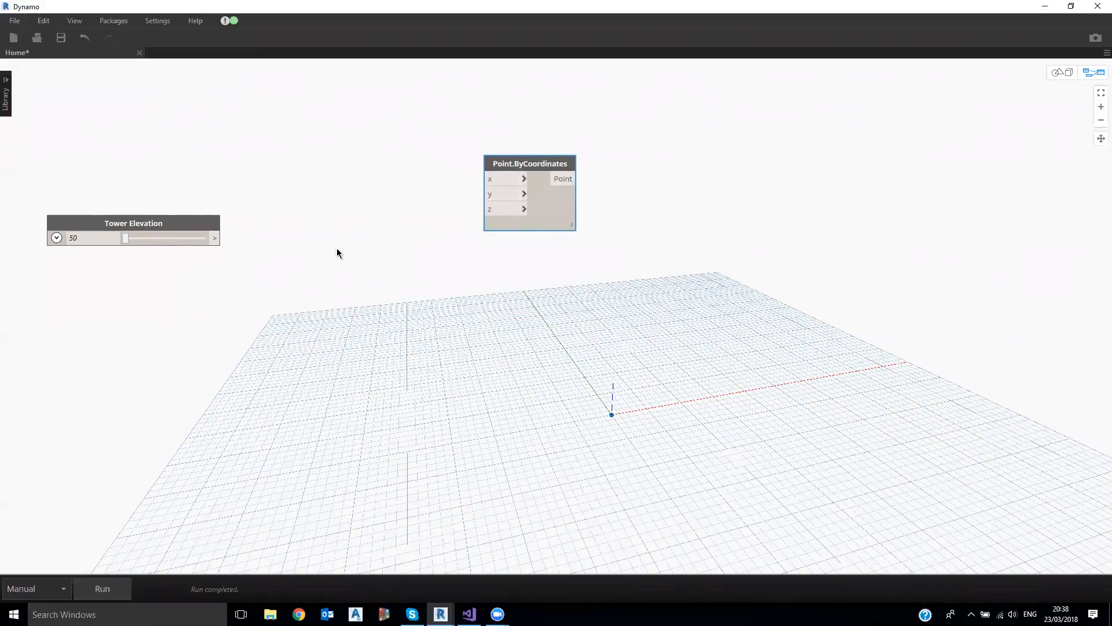
{"action": "left_click", "coordinate": [326, 240]}
{"action": "double_click", "coordinate": [327, 240]}
{"action": "left_click_drag", "start_coordinate": [338, 231], "coordinate": [340, 231]}
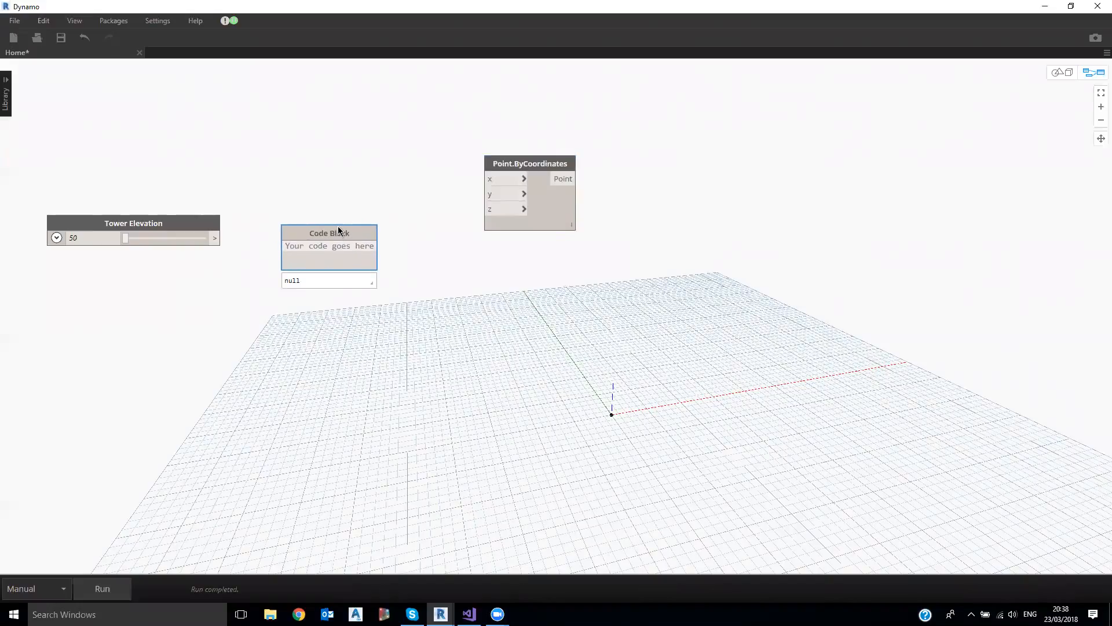
- Enter 0..towerElevation in the code block and space it apart from the Tower Elevation slider
{"action": "left_click", "coordinate": [343, 246]}
{"action": "type", "text": "0..towerEle"}
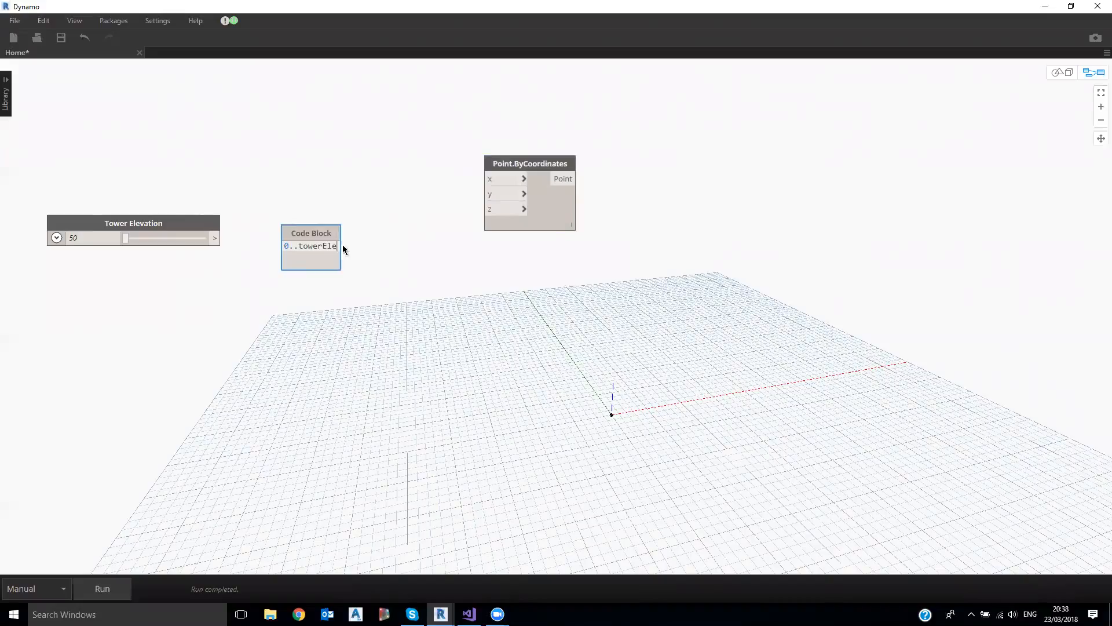
{"action": "type", "text": "vation"}
{"action": "left_click", "coordinate": [280, 203]}
{"action": "left_click_drag", "start_coordinate": [203, 226], "coordinate": [185, 211]}
{"action": "left_click_drag", "start_coordinate": [296, 233], "coordinate": [276, 237]}
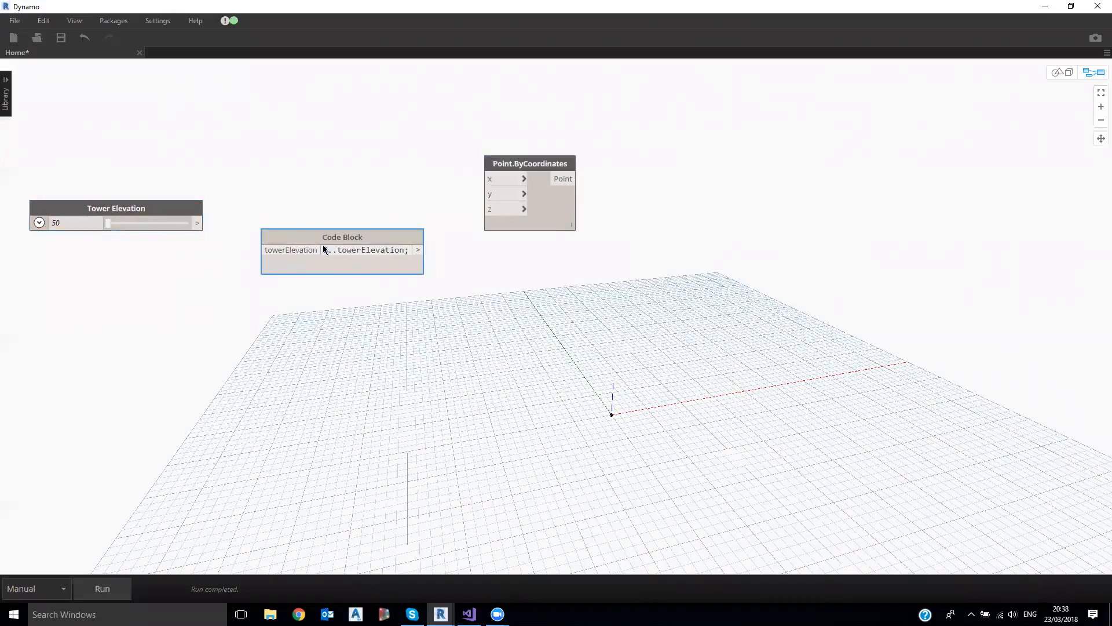
- Extend the code block's range expression to 0..towerElevation..#numberOfFloors;
{"action": "type", "text": ".."}
{"action": "type", "text": "#"}
{"action": "type", "text": "number"}
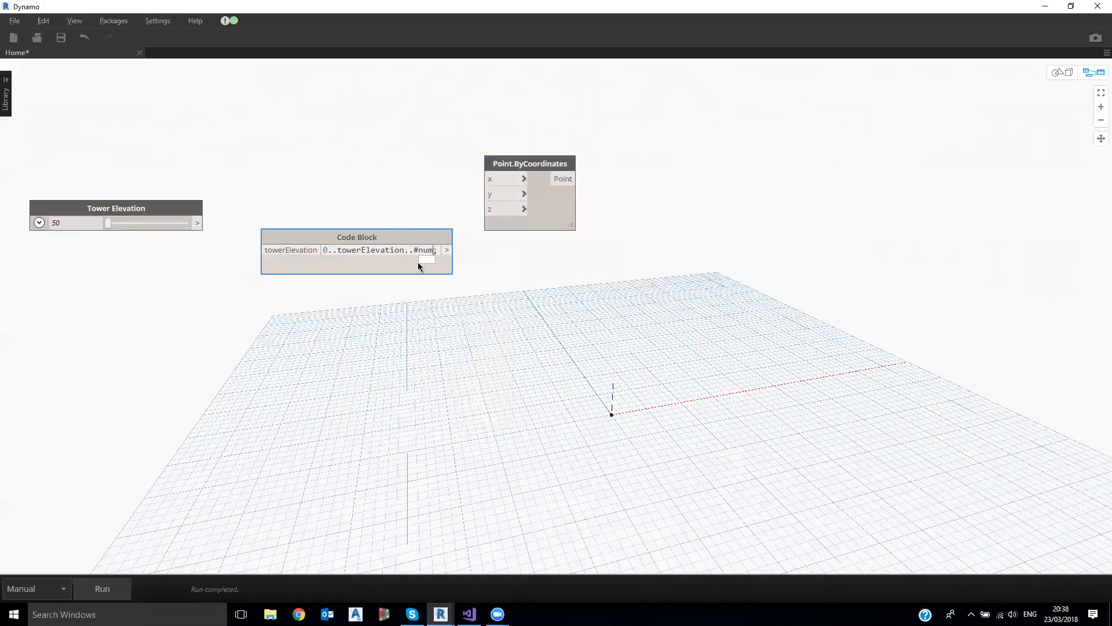
{"action": "type", "text": "Of"}
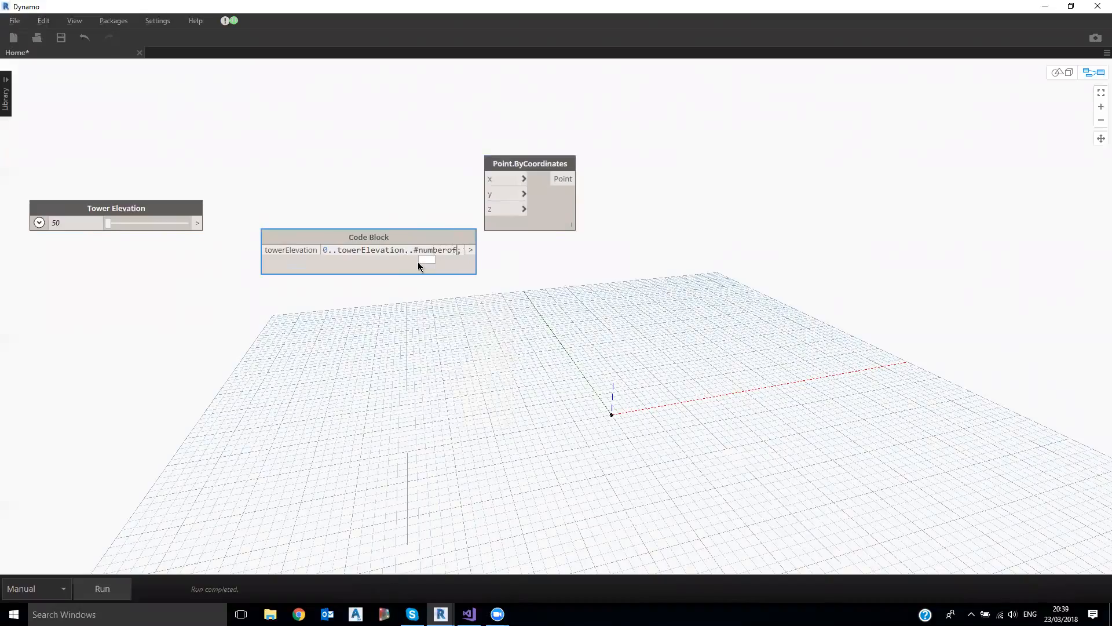
{"action": "type", "text": "Flo"}
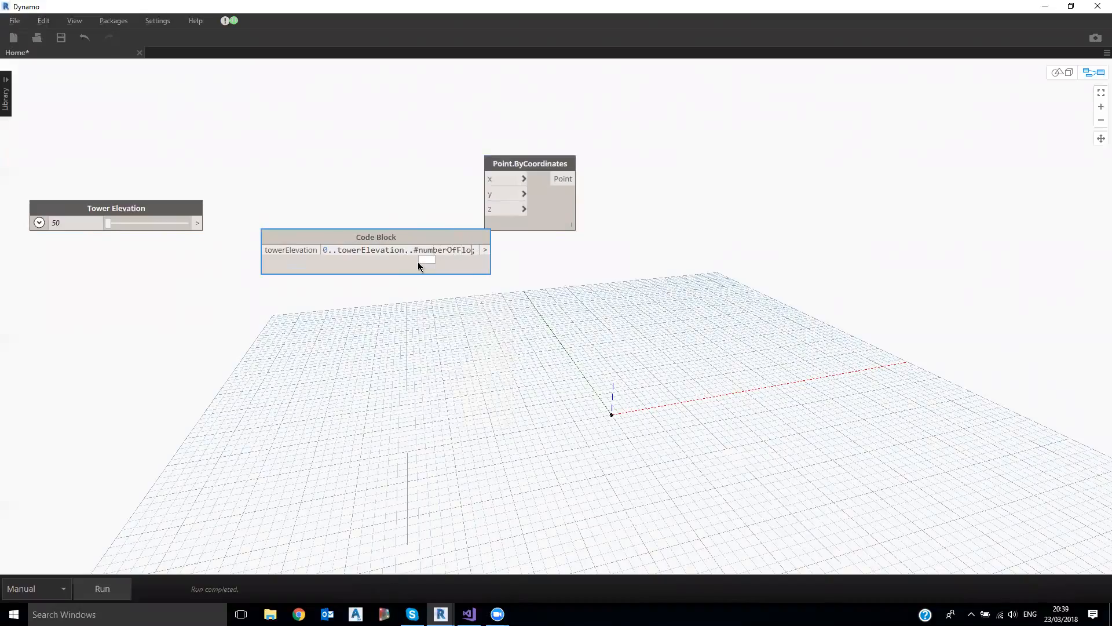
{"action": "type", "text": "ors"}
- Spread the nodes out, with Tower Elevation above left of the code block and Point.ByCoordinates well to its right
{"action": "left_click_drag", "start_coordinate": [498, 160], "coordinate": [617, 172]}
{"action": "left_click", "coordinate": [414, 262]}
{"action": "left_click_drag", "start_coordinate": [414, 263], "coordinate": [393, 285]}
{"action": "middle_click_drag", "start_coordinate": [349, 211], "coordinate": [408, 201]}
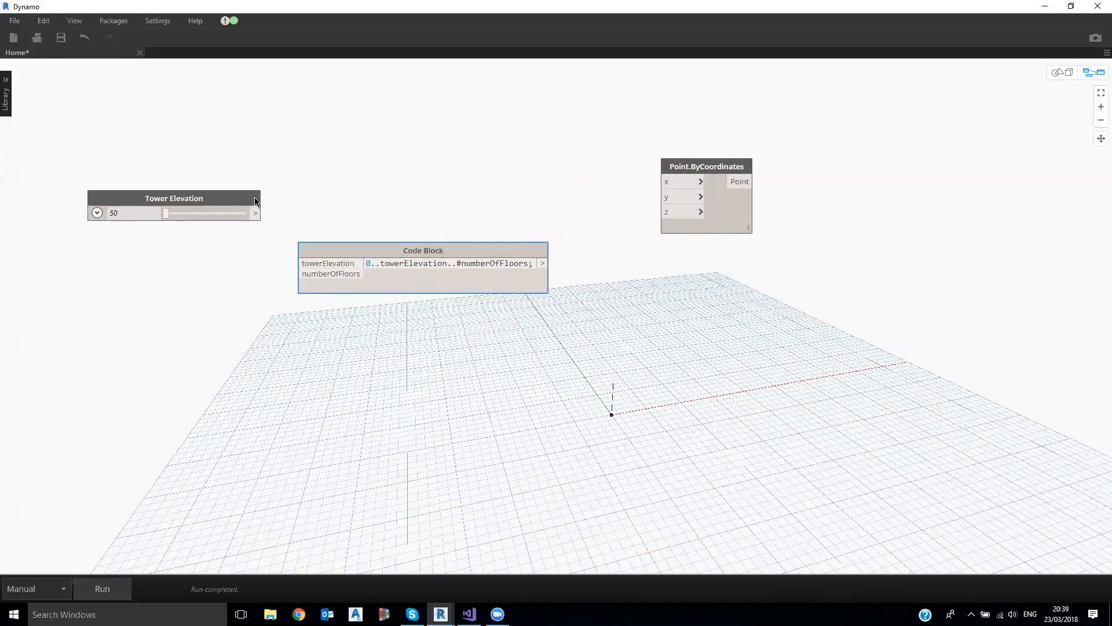
{"action": "left_click_drag", "start_coordinate": [255, 201], "coordinate": [245, 198]}
- Search for "integersli", place an Integer Slider below Tower Elevation and show its range settings
{"action": "right_click", "coordinate": [161, 292]}
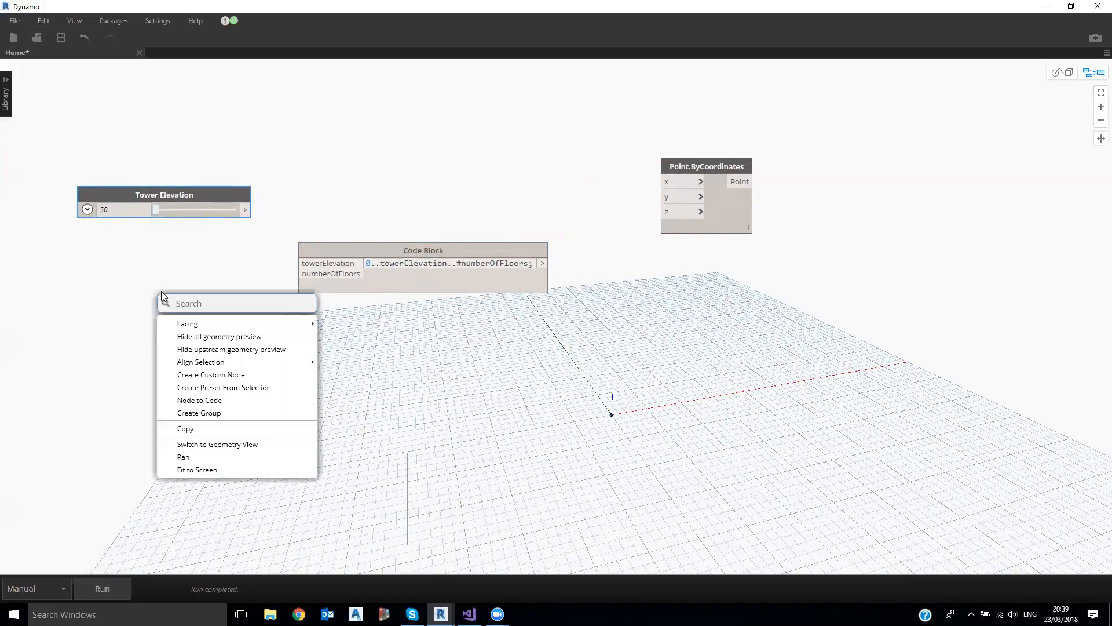
{"action": "type", "text": "integersli"}
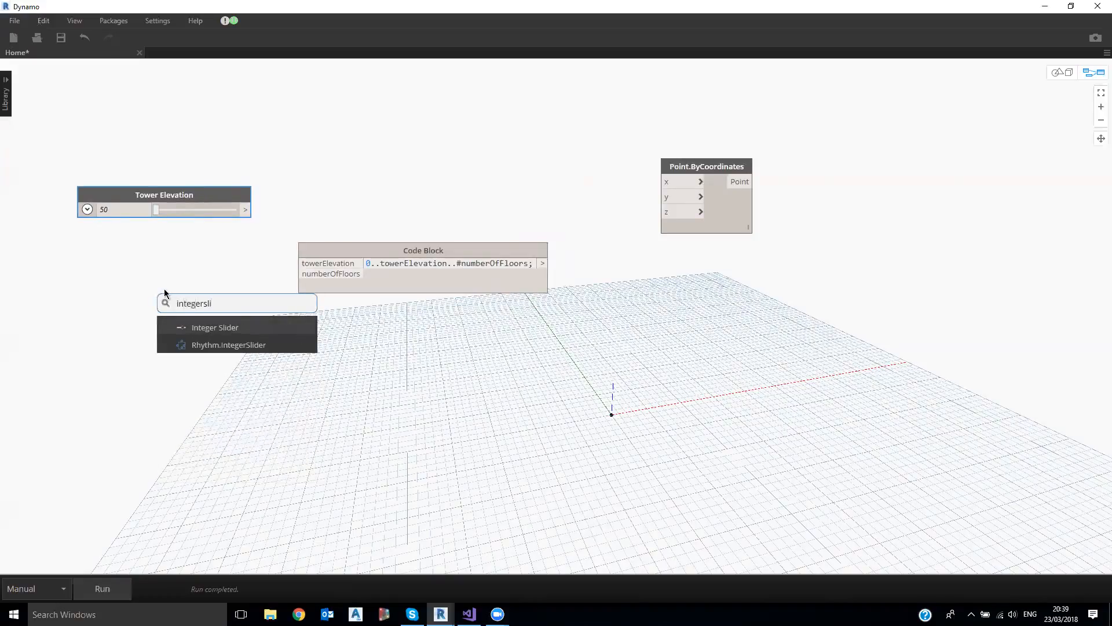
{"action": "left_click", "coordinate": [220, 327]}
{"action": "left_click", "coordinate": [236, 353]}
{"action": "left_click_drag", "start_coordinate": [253, 338], "coordinate": [158, 276]}
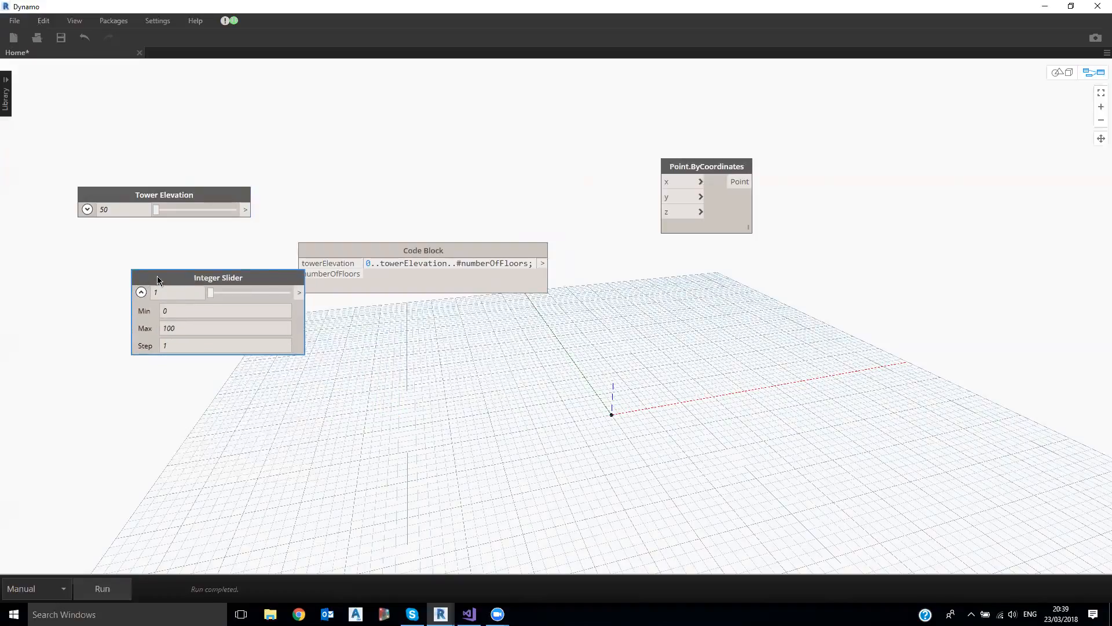
- Set the Integer Slider's minimum to 10 and maximum to 30, and move it clear of Tower Elevation's expanded range settings
{"action": "double_click", "coordinate": [169, 310]}
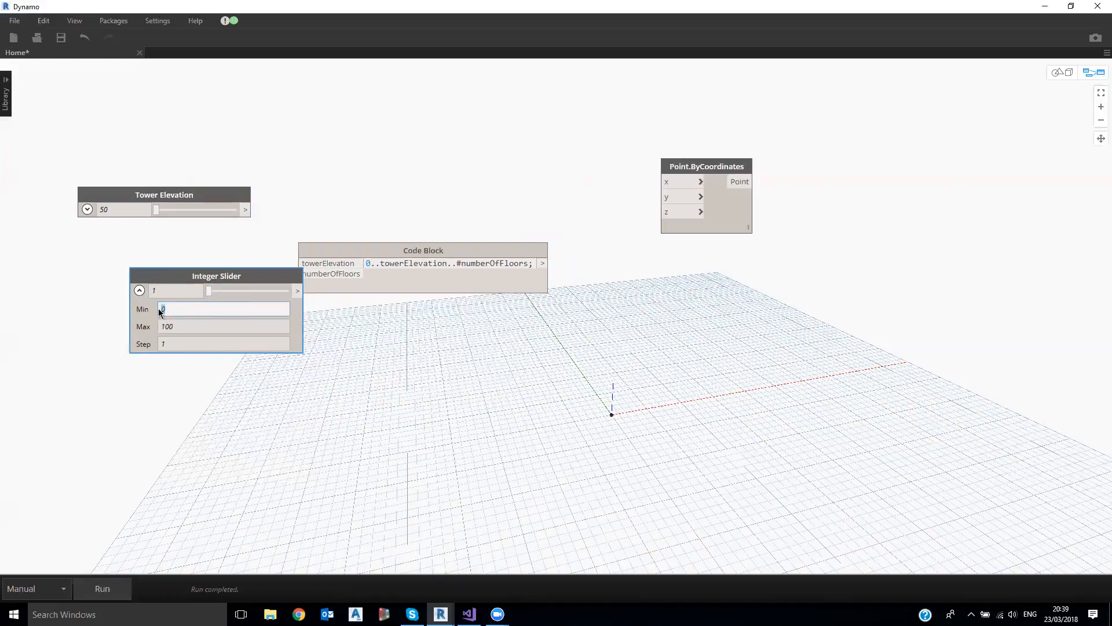
{"action": "type", "text": "10"}
{"action": "left_click_drag", "start_coordinate": [179, 276], "coordinate": [164, 272]}
{"action": "double_click", "coordinate": [157, 324]}
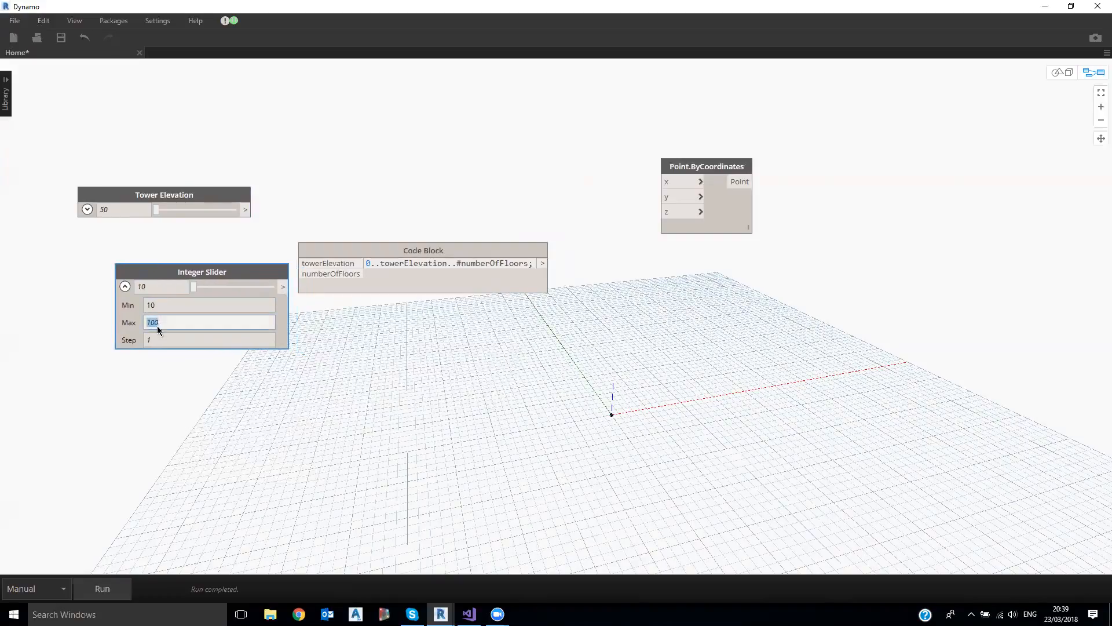
{"action": "left_click", "coordinate": [87, 210]}
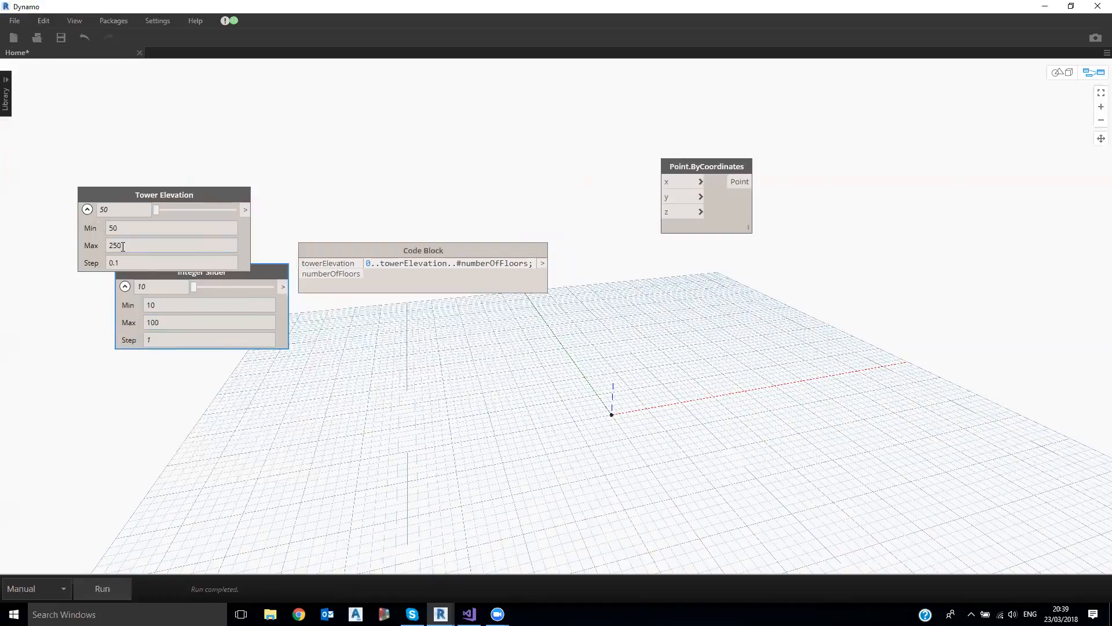
{"action": "left_click_drag", "start_coordinate": [263, 271], "coordinate": [260, 271]}
{"action": "left_click", "coordinate": [120, 286]}
{"action": "left_click", "coordinate": [121, 286]}
{"action": "double_click", "coordinate": [143, 322]}
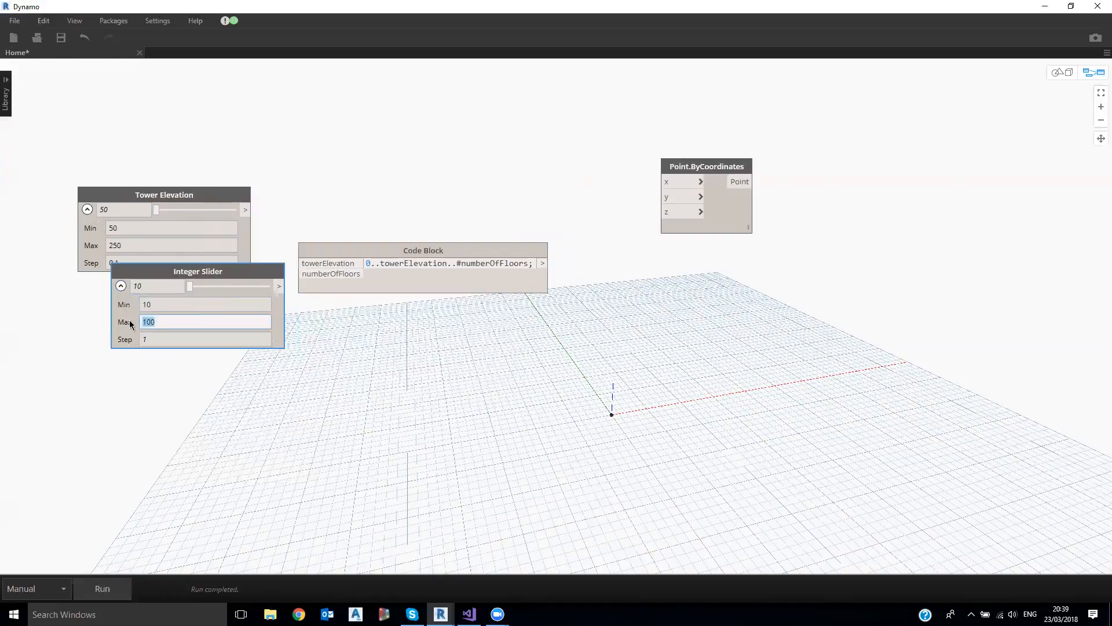
{"action": "type", "text": "25"}
{"action": "left_click_drag", "start_coordinate": [211, 275], "coordinate": [197, 302]}
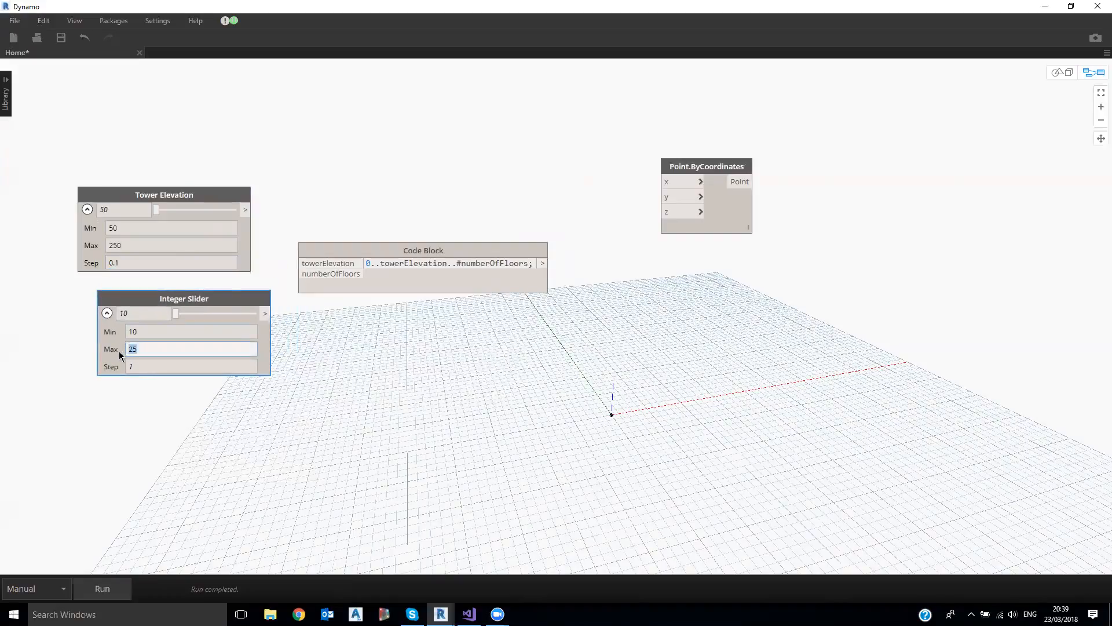
{"action": "left_click", "coordinate": [168, 387]}
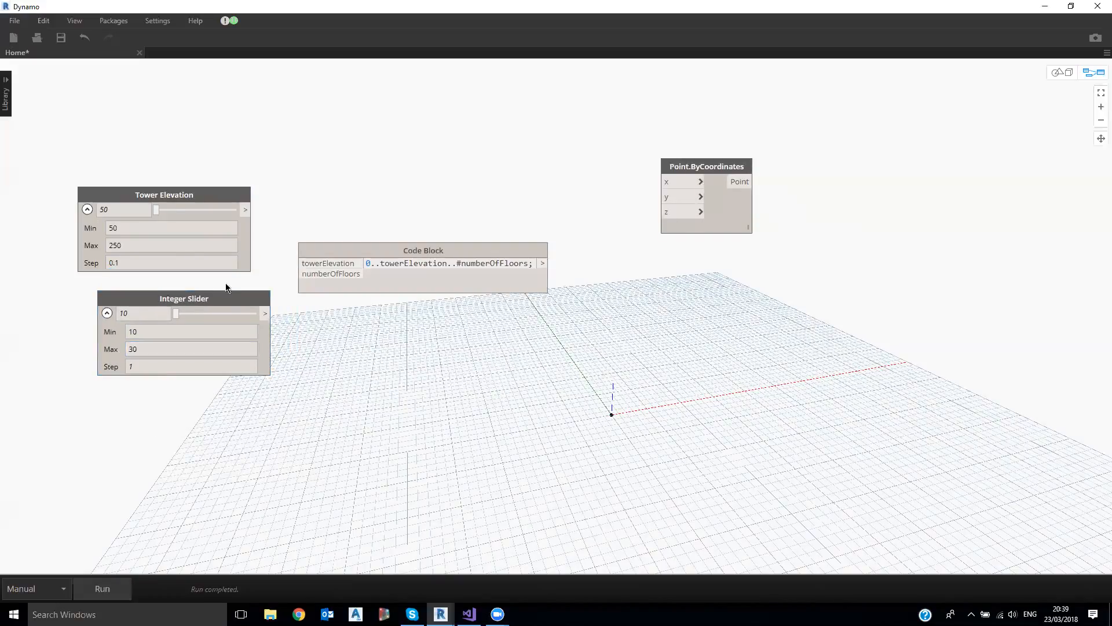
- Collapse the range settings of both sliders and stack them closely to the left of the code block
{"action": "left_click", "coordinate": [106, 313]}
{"action": "left_click_drag", "start_coordinate": [151, 298], "coordinate": [121, 298]}
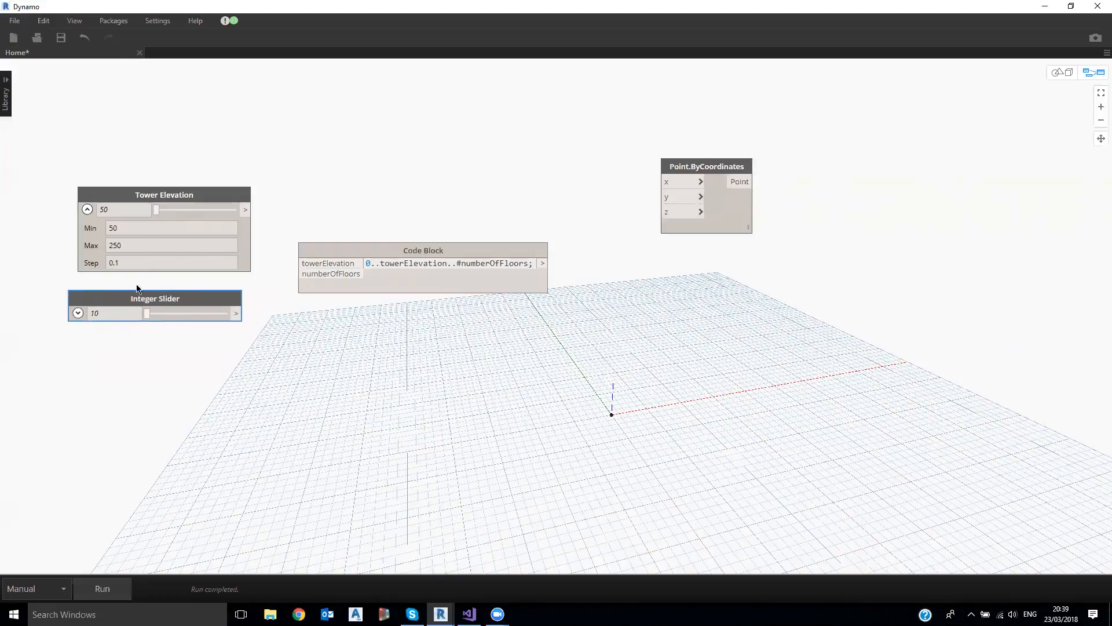
{"action": "left_click", "coordinate": [87, 210]}
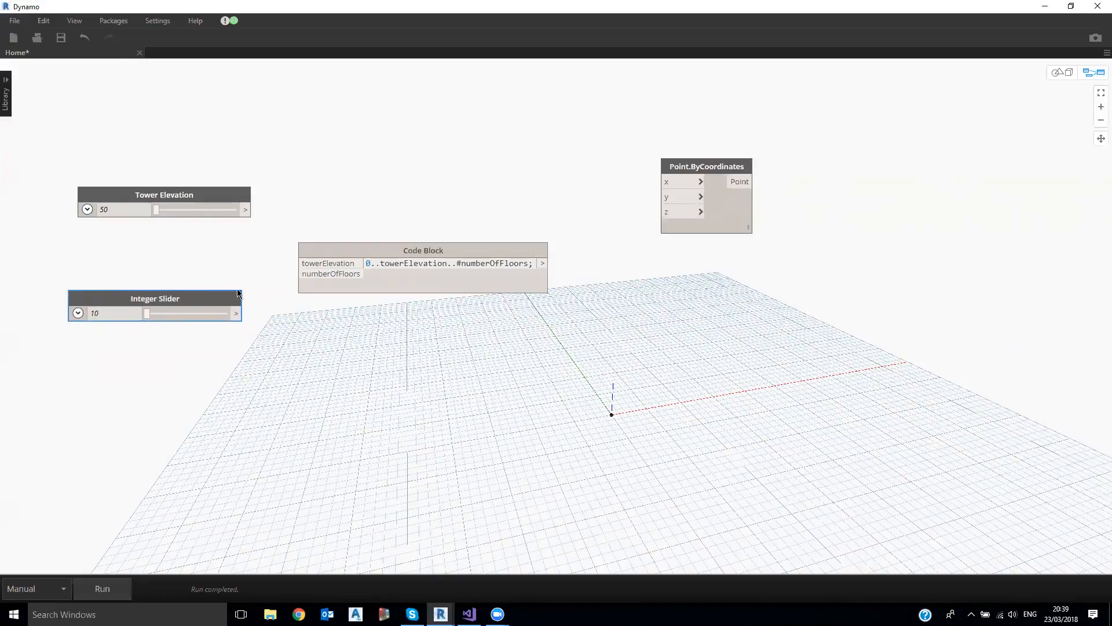
{"action": "left_click_drag", "start_coordinate": [239, 298], "coordinate": [236, 276]}
{"action": "left_click_drag", "start_coordinate": [236, 195], "coordinate": [219, 227]}
- Rename the Integer Slider node to "Number of floors" and align the Tower Elevation slider above it
{"action": "double_click", "coordinate": [188, 275]}
{"action": "type", "text": "N"}
{"action": "key", "text": "BackSpace"}
{"action": "type", "text": "Number of floors"}
{"action": "left_click", "coordinate": [138, 176]}
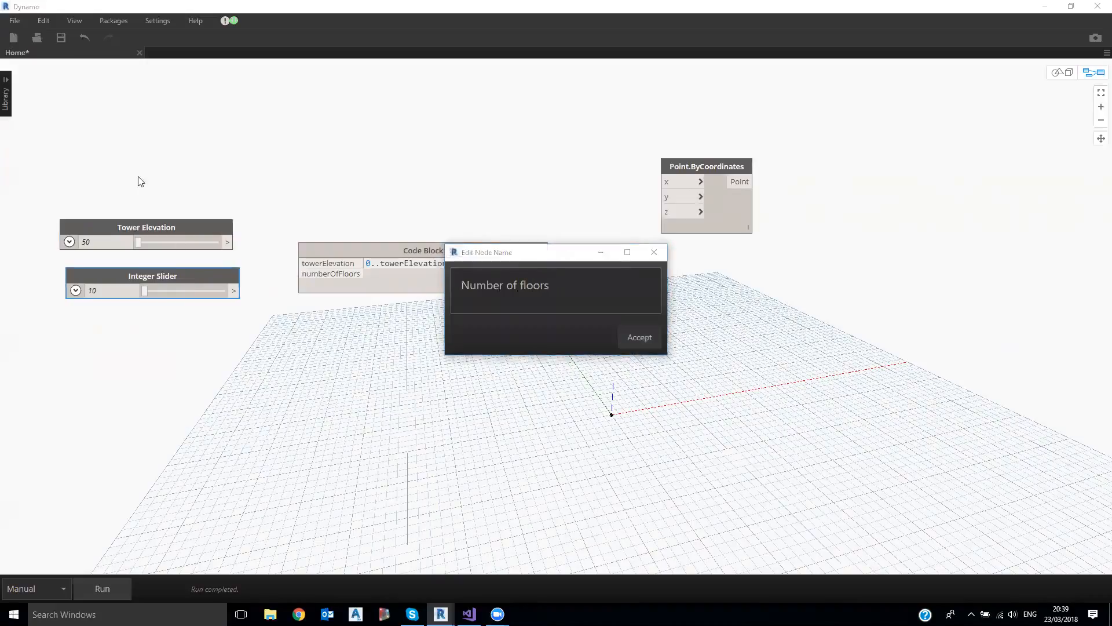
{"action": "left_click", "coordinate": [621, 333]}
{"action": "left_click_drag", "start_coordinate": [229, 226], "coordinate": [234, 237]}
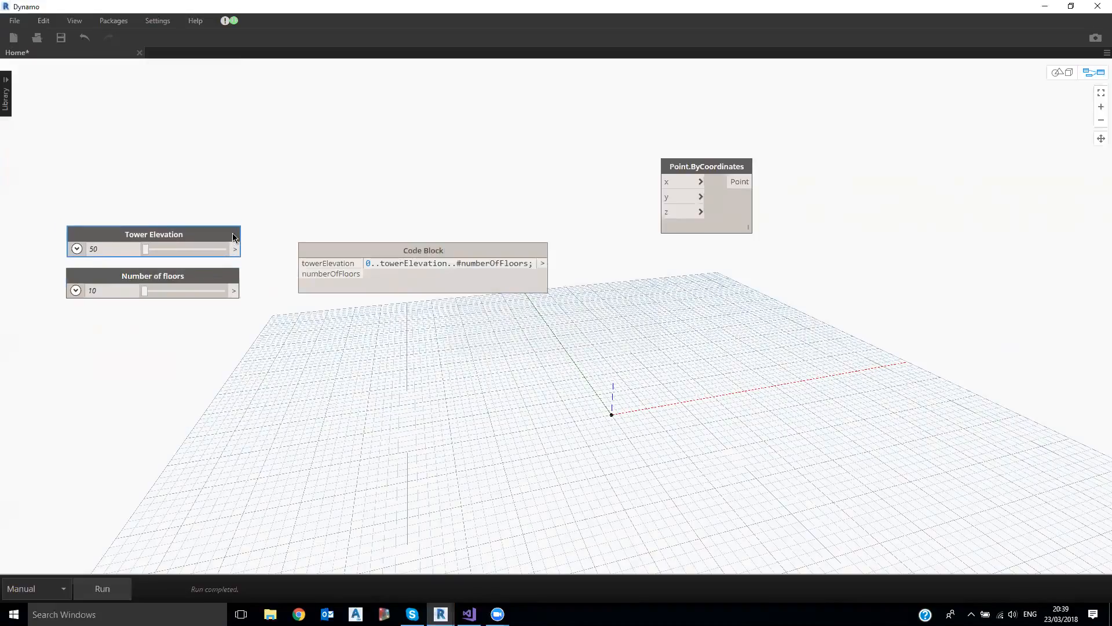
{"action": "middle_click_drag", "start_coordinate": [189, 246], "coordinate": [238, 248]}
{"action": "scroll", "coordinate": [238, 248], "scroll_direction": "up", "scroll_amount": 1}
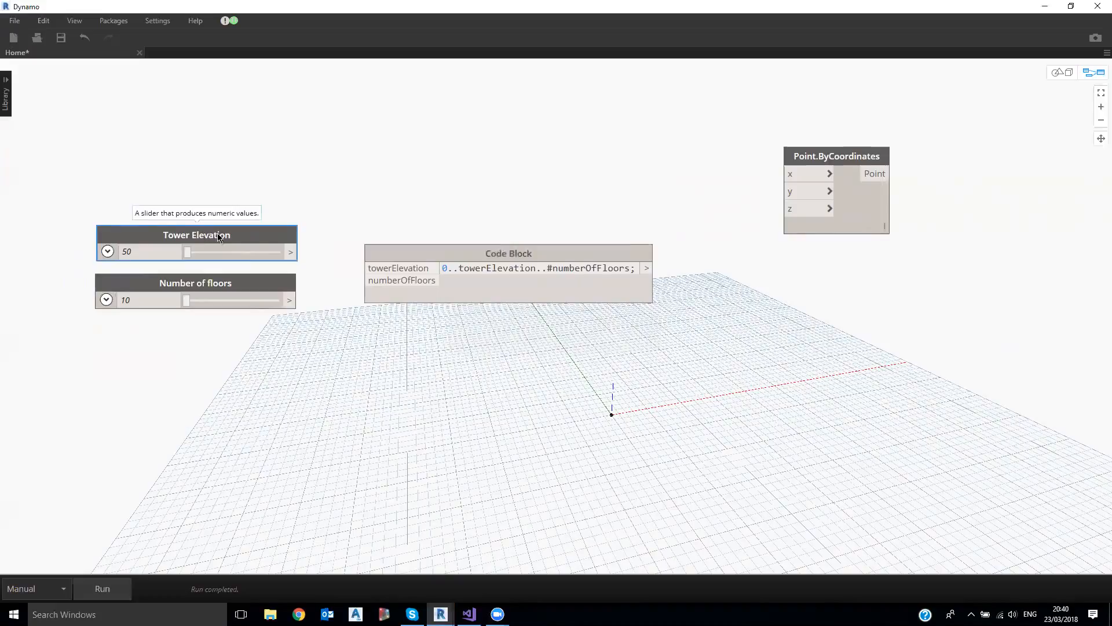
- Try a space inside the towerElevation and numberOfFloors variable names in the code block, and remove it again
{"action": "left_click", "coordinate": [483, 271]}
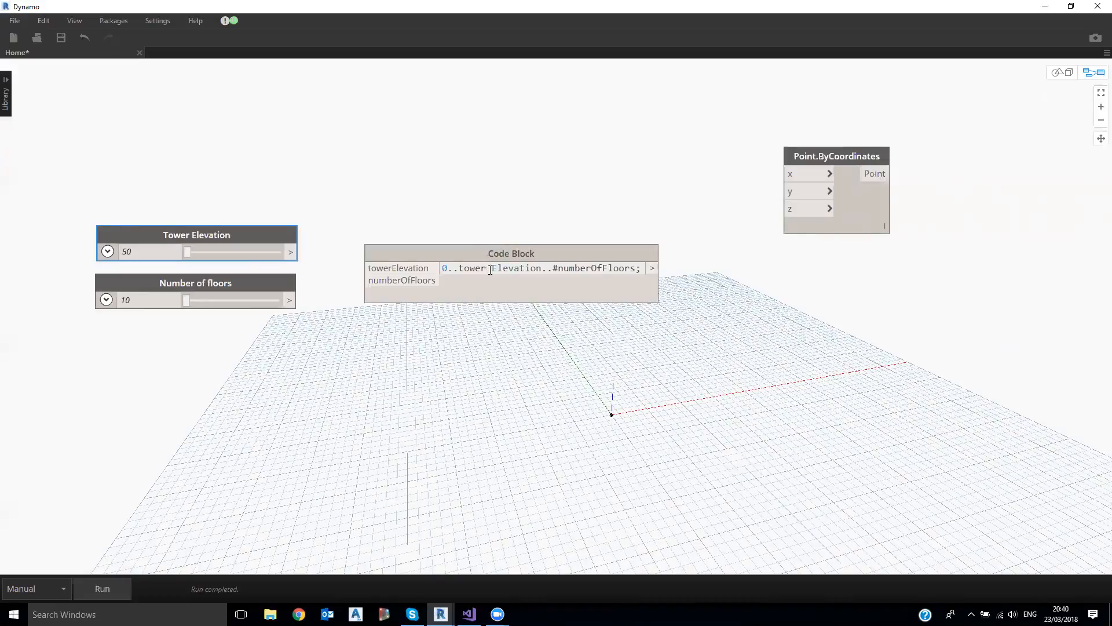
{"action": "key", "text": "BackSpace"}
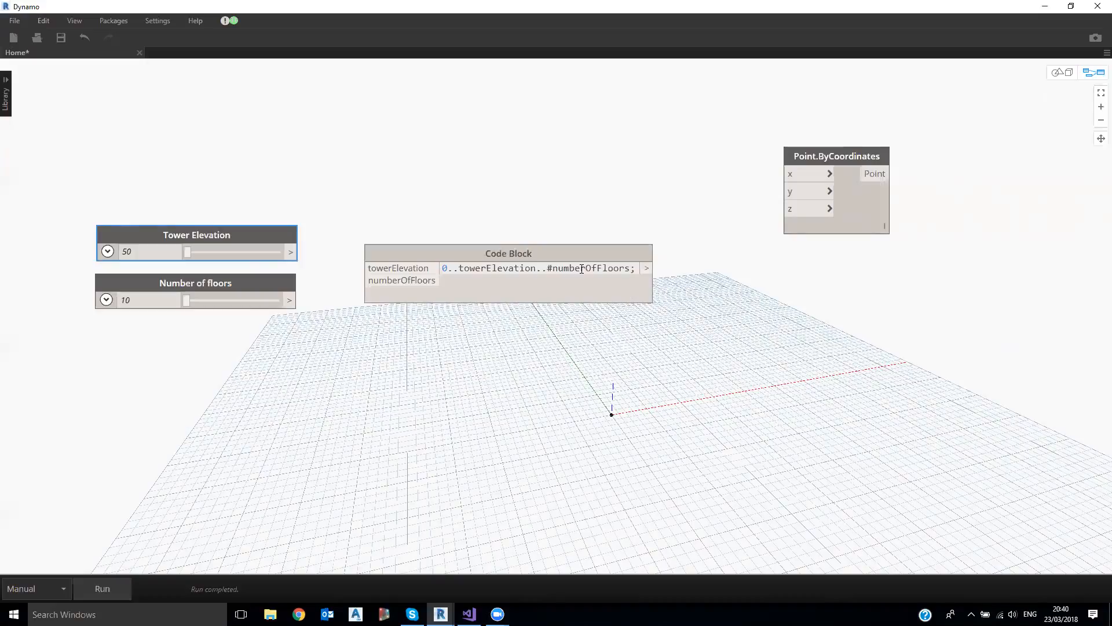
{"action": "left_click", "coordinate": [595, 166]}
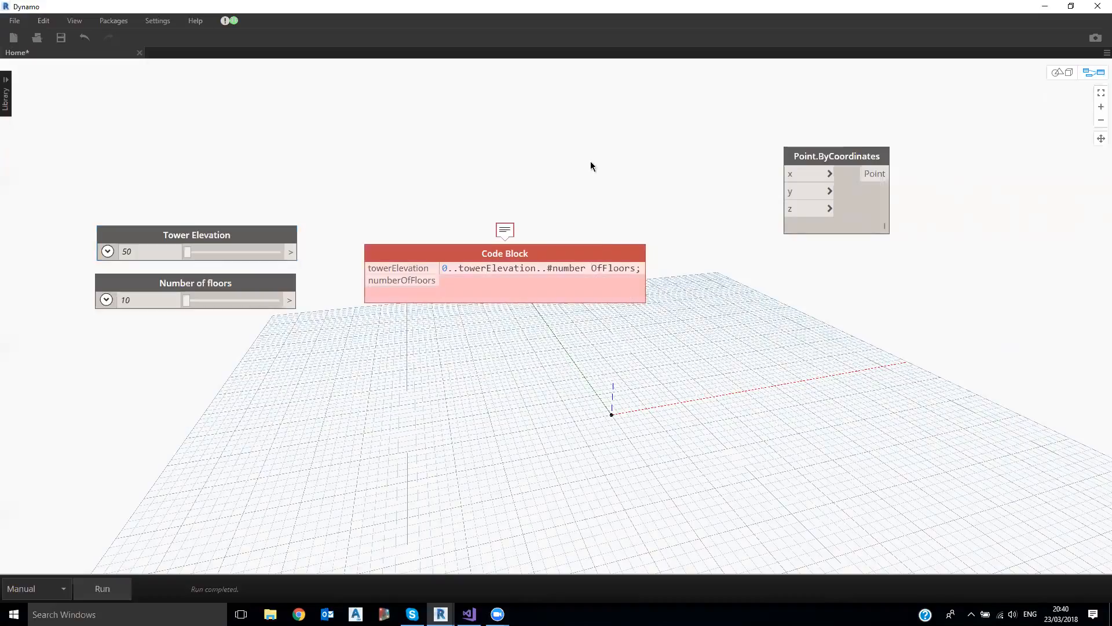
{"action": "left_click", "coordinate": [592, 270]}
{"action": "key", "text": "BackSpace"}
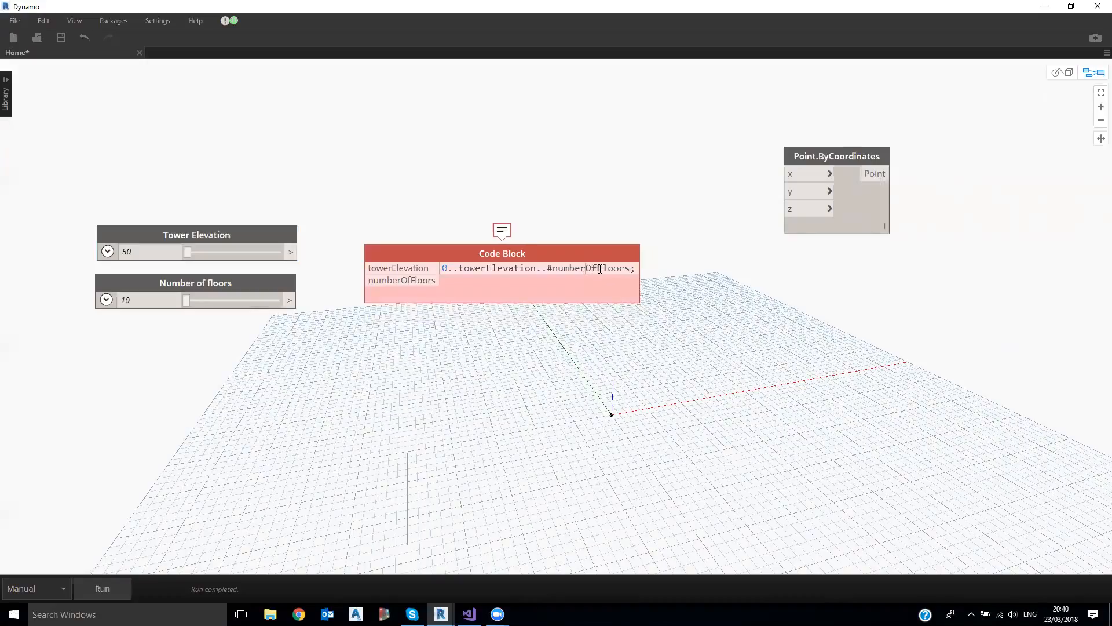
{"action": "left_click", "coordinate": [636, 194]}
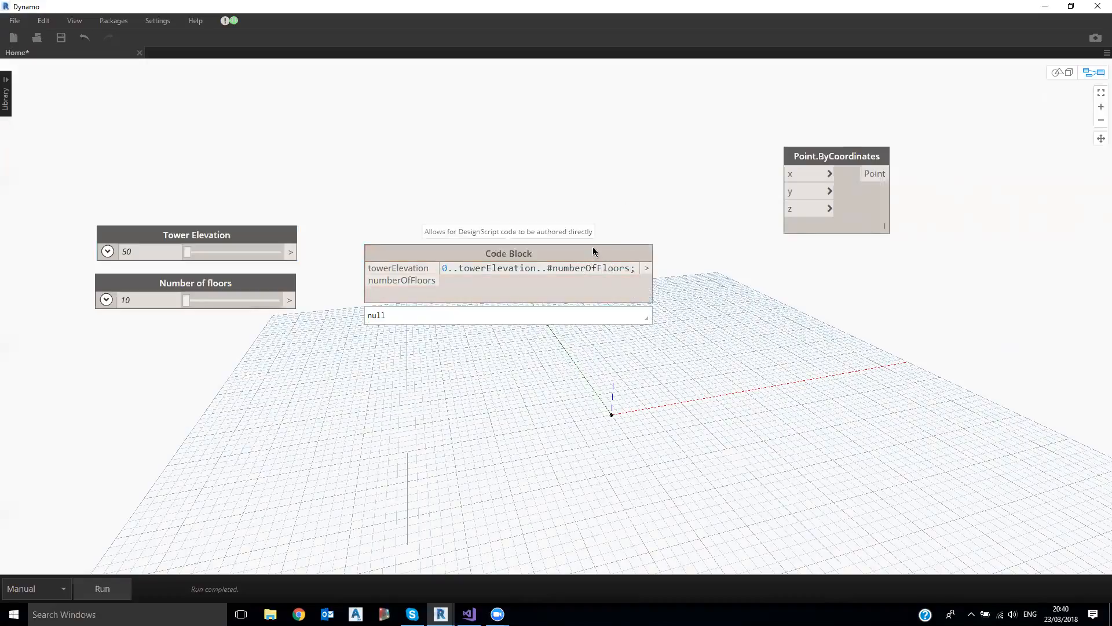
- Connect the Tower Elevation and Number of floors sliders to the code block's matching inputs and run the graph
{"action": "middle_click_drag", "start_coordinate": [510, 156], "coordinate": [527, 154]}
{"action": "left_click_drag", "start_coordinate": [313, 251], "coordinate": [381, 267]}
{"action": "left_click_drag", "start_coordinate": [309, 300], "coordinate": [390, 242]}
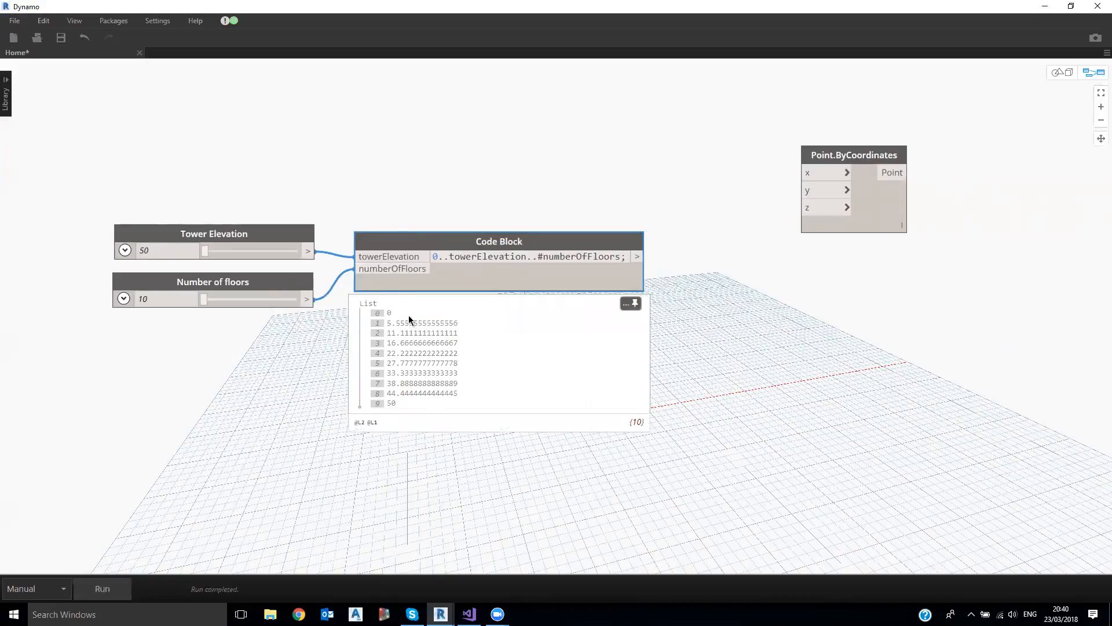
{"action": "left_click_drag", "start_coordinate": [438, 238], "coordinate": [438, 240]}
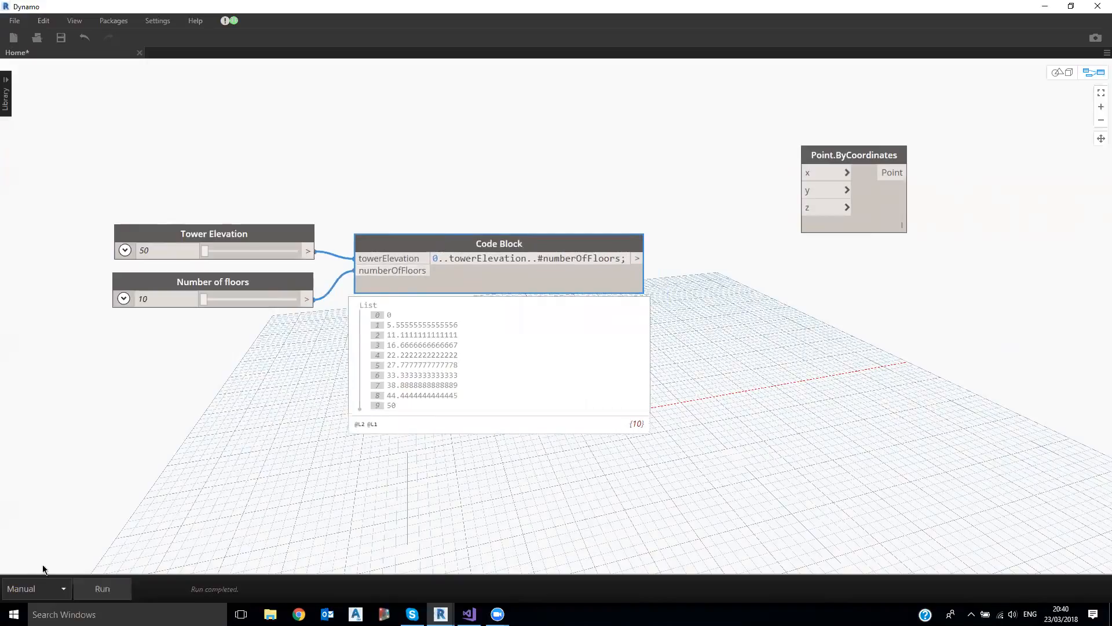
- Switch the graph's run mode to Automatic and shift the code block slightly to the right
{"action": "left_click", "coordinate": [38, 583]}
{"action": "left_click", "coordinate": [37, 541]}
{"action": "left_click_drag", "start_coordinate": [499, 234], "coordinate": [516, 234]}
- Set the Tower Elevation slider to 68.8 and the Number of floors slider to 17
{"action": "left_click_drag", "start_coordinate": [209, 253], "coordinate": [214, 254]}
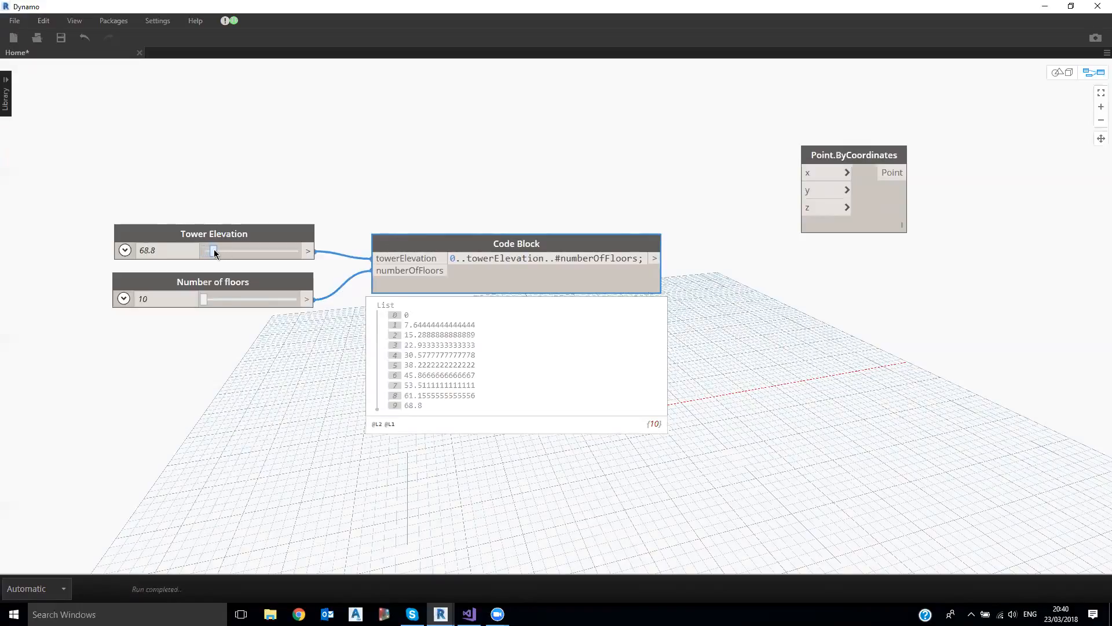
{"action": "left_click_drag", "start_coordinate": [209, 299], "coordinate": [213, 302]}
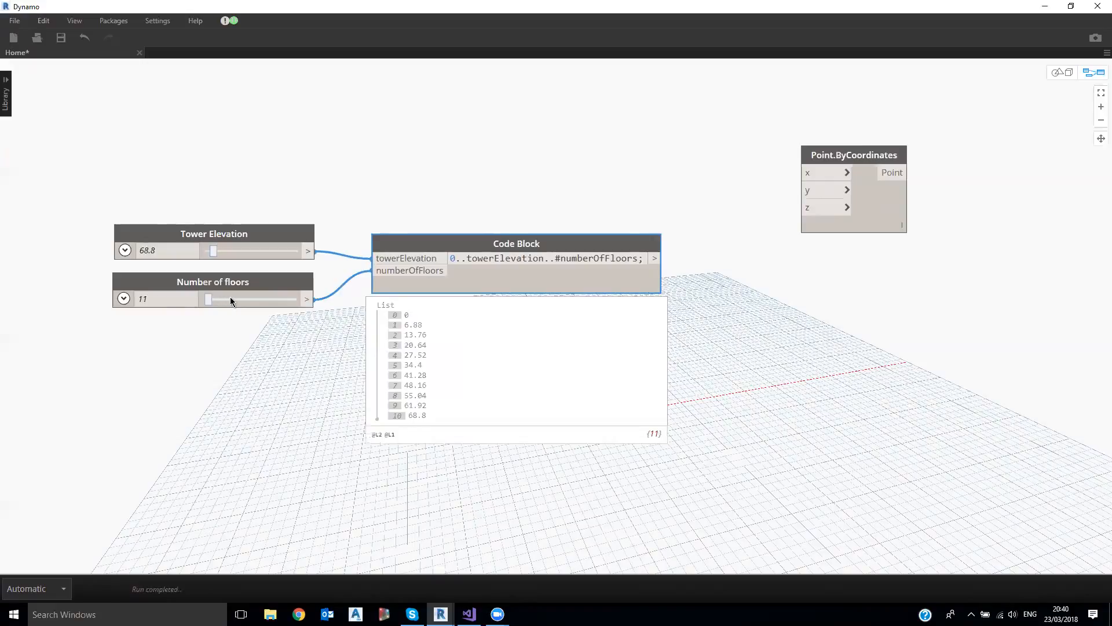
{"action": "left_click_drag", "start_coordinate": [209, 303], "coordinate": [234, 299]}
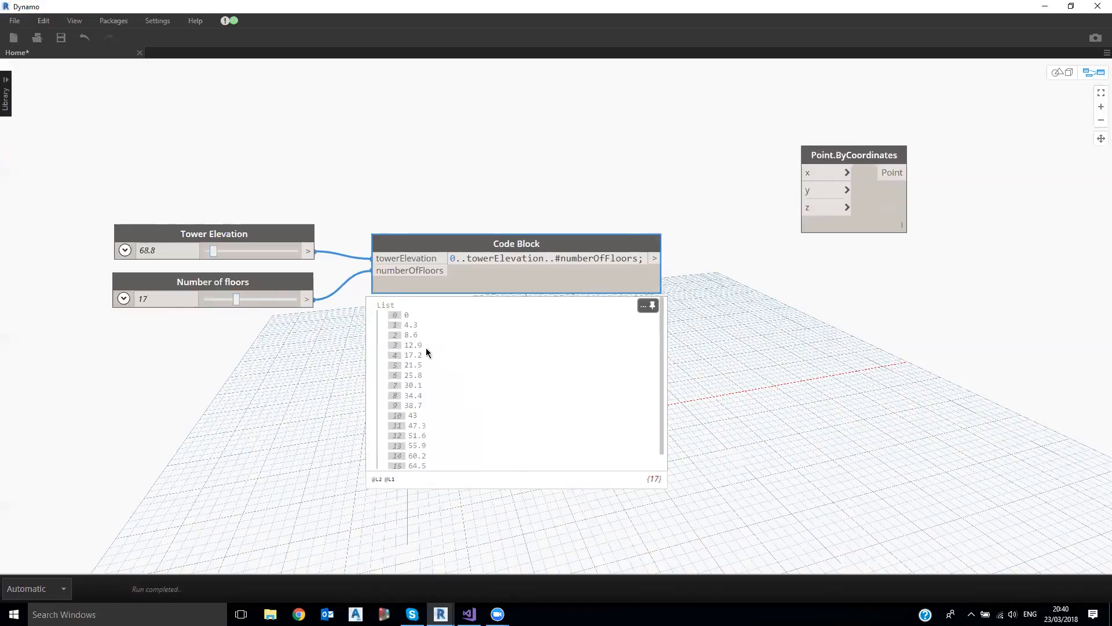
- Move the code block nearer the sliders and duplicate it together with both connected sliders
{"action": "left_click_drag", "start_coordinate": [421, 237], "coordinate": [392, 254]}
{"action": "left_click_drag", "start_coordinate": [527, 149], "coordinate": [239, 313]}
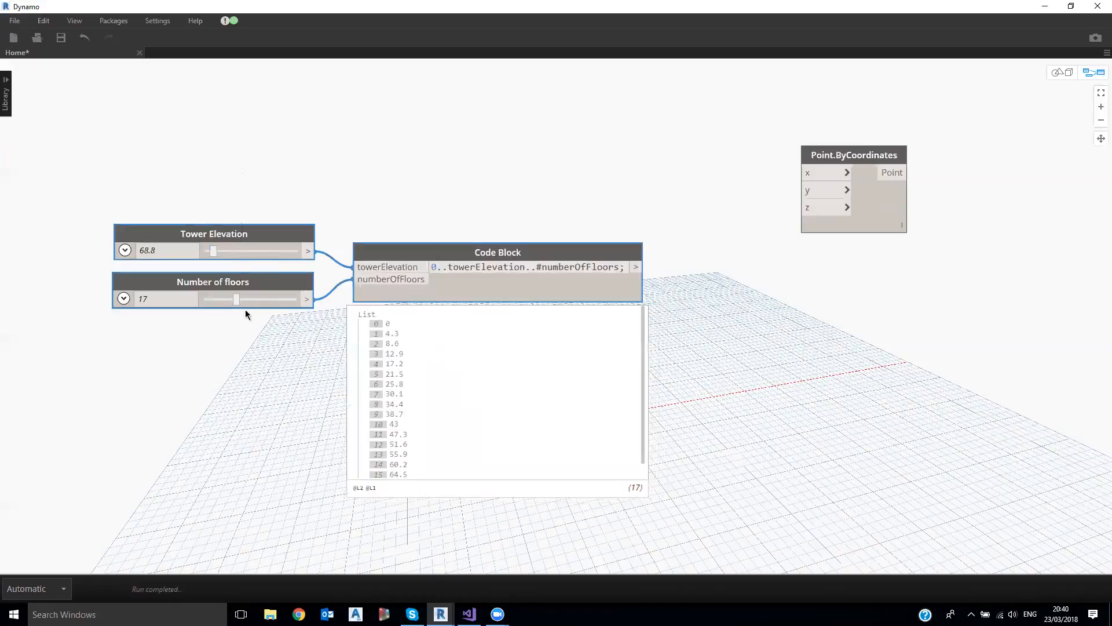
{"action": "key", "text": "ctrl+v"}
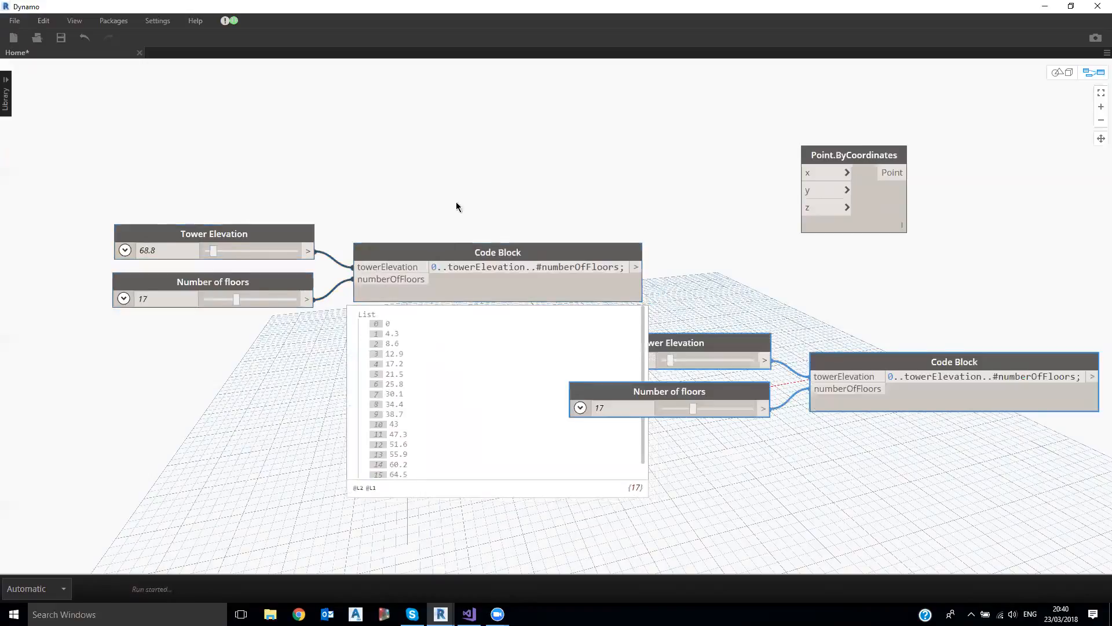
- Place the duplicated sliders and code block directly below the original group and nudge the original Tower Elevation slider up slightly
{"action": "scroll", "coordinate": [579, 189], "scroll_direction": "down", "scroll_amount": 2}
{"action": "left_click_drag", "start_coordinate": [826, 231], "coordinate": [429, 414]}
{"action": "mouse_move", "coordinate": [301, 125]}
{"action": "left_mouse_down"}
{"action": "mouse_move", "coordinate": [286, 101]}
{"action": "mouse_move", "coordinate": [301, 116]}
{"action": "left_mouse_up"}
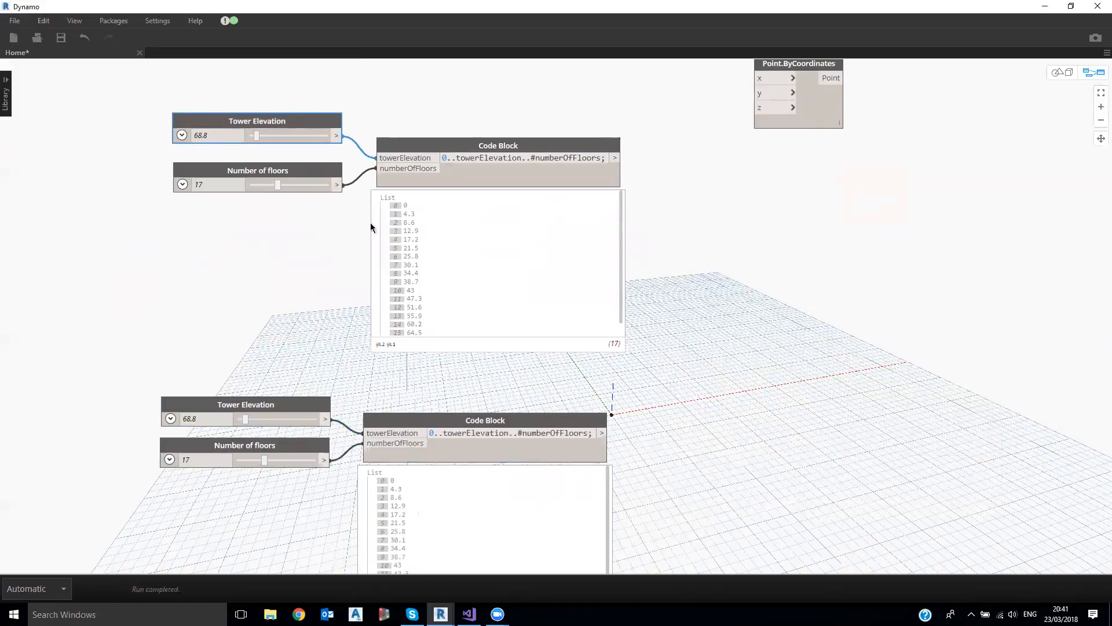
{"action": "left_click", "coordinate": [516, 262]}
- Replace #numberOfFloors with floorElevation in the duplicated code block so it reads 0..towerElevation..floorElevation;
{"action": "middle_click_drag", "start_coordinate": [472, 265], "coordinate": [551, 277]}
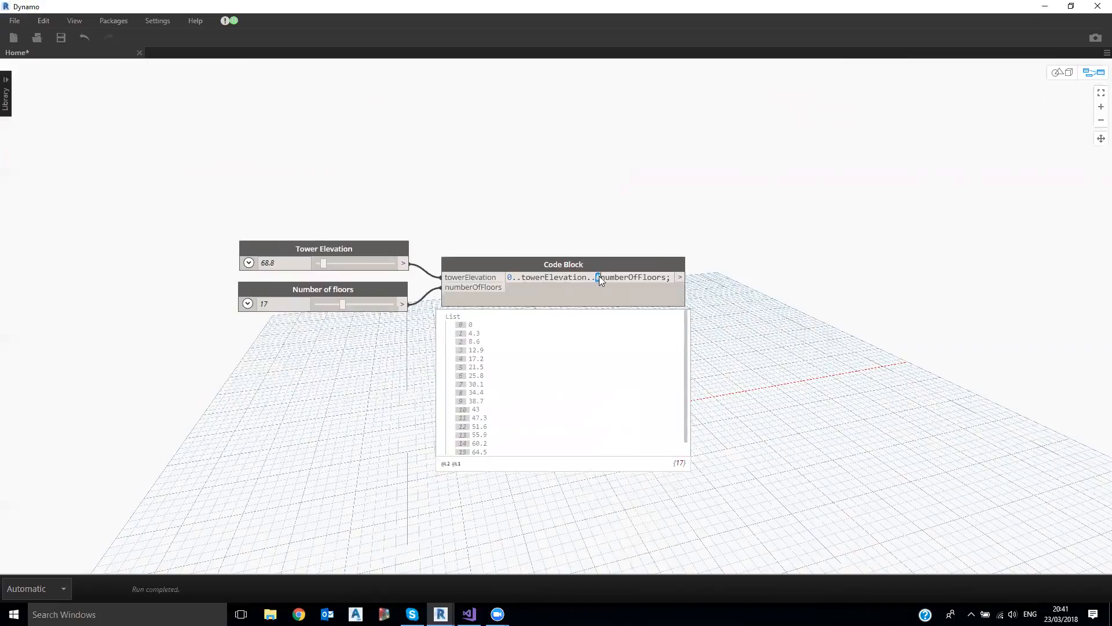
{"action": "key", "text": "shift+Right"}
{"action": "key", "text": "shift+Right"}
{"action": "key", "text": "shift+Right"}
{"action": "key", "text": "shift+Right"}
{"action": "key", "text": "shift+Right"}
{"action": "key", "text": "shift+Right"}
{"action": "key", "text": "shift+Right"}
{"action": "key", "text": "shift+Right"}
{"action": "key", "text": "shift+Right"}
{"action": "key", "text": "shift+Right"}
{"action": "key", "text": "shift+Right"}
{"action": "key", "text": "shift+Right"}
{"action": "key", "text": "shift+Right"}
{"action": "key", "text": "BackSpace"}
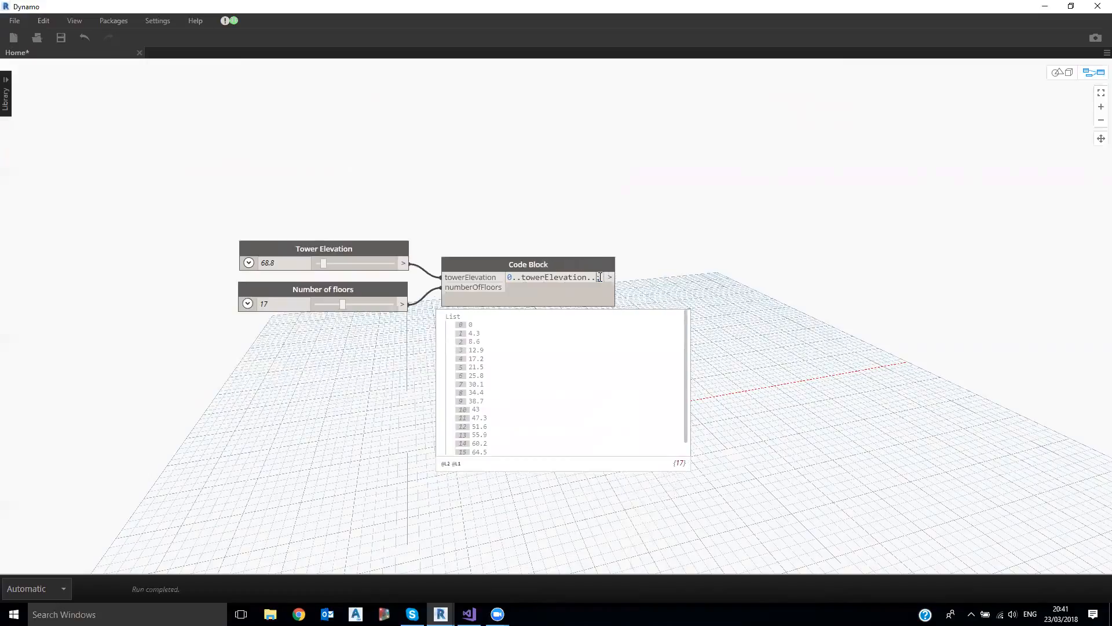
{"action": "type", "text": "floorElevation"}
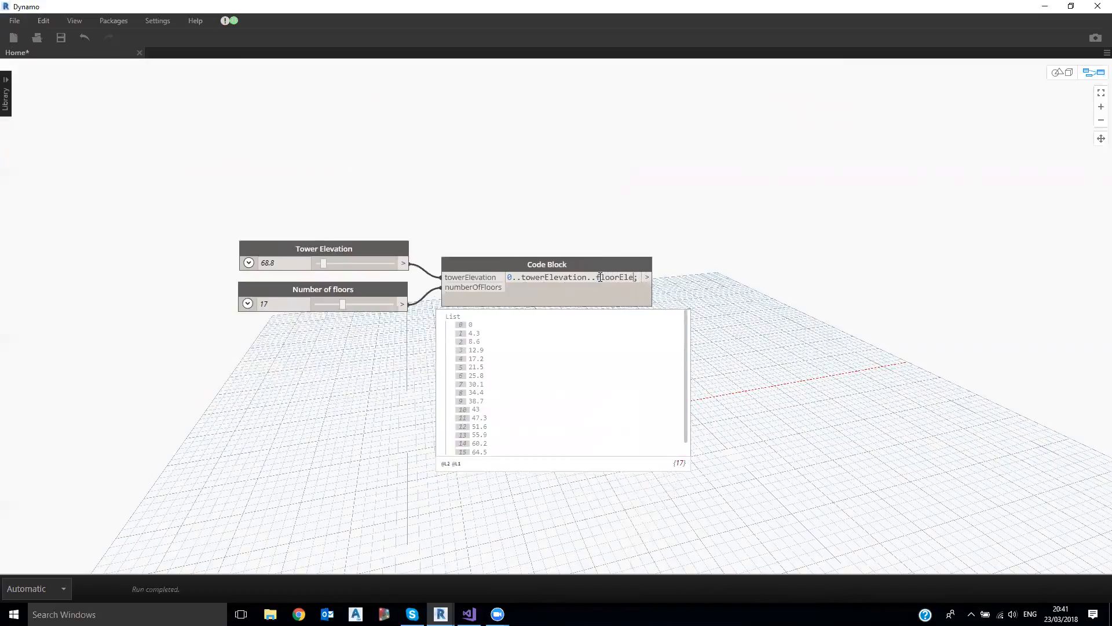
{"action": "left_click", "coordinate": [598, 149]}
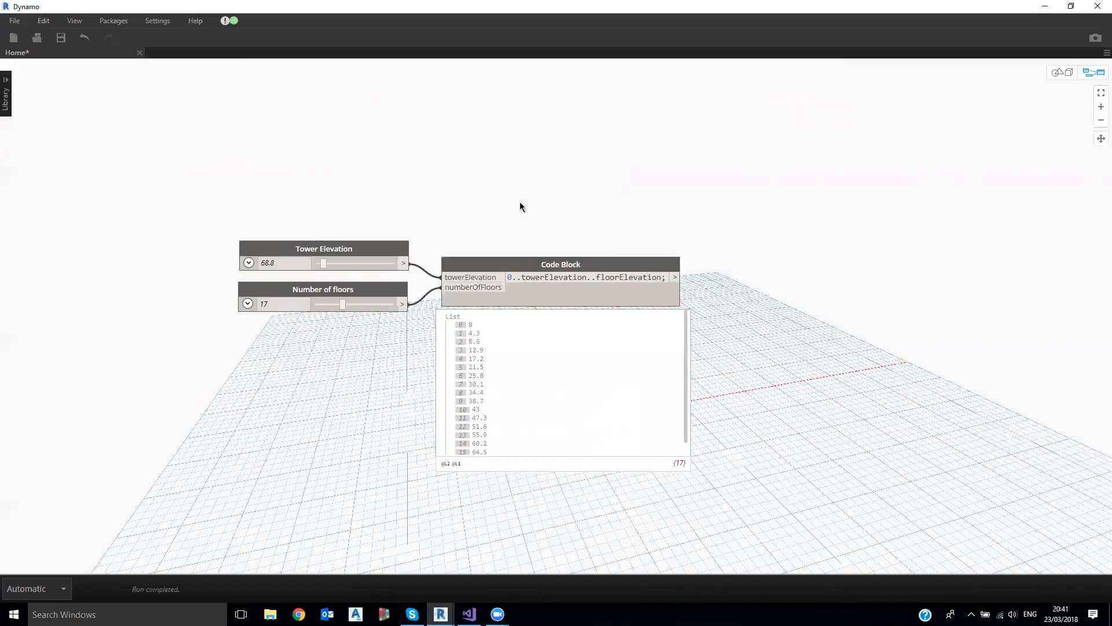
- Shift the edited code block slightly right and move it with its two duplicated sliders up closer to the original group
{"action": "left_click", "coordinate": [445, 277]}
{"action": "left_click_drag", "start_coordinate": [516, 265], "coordinate": [531, 265]}
{"action": "left_click_drag", "start_coordinate": [409, 232], "coordinate": [355, 326]}
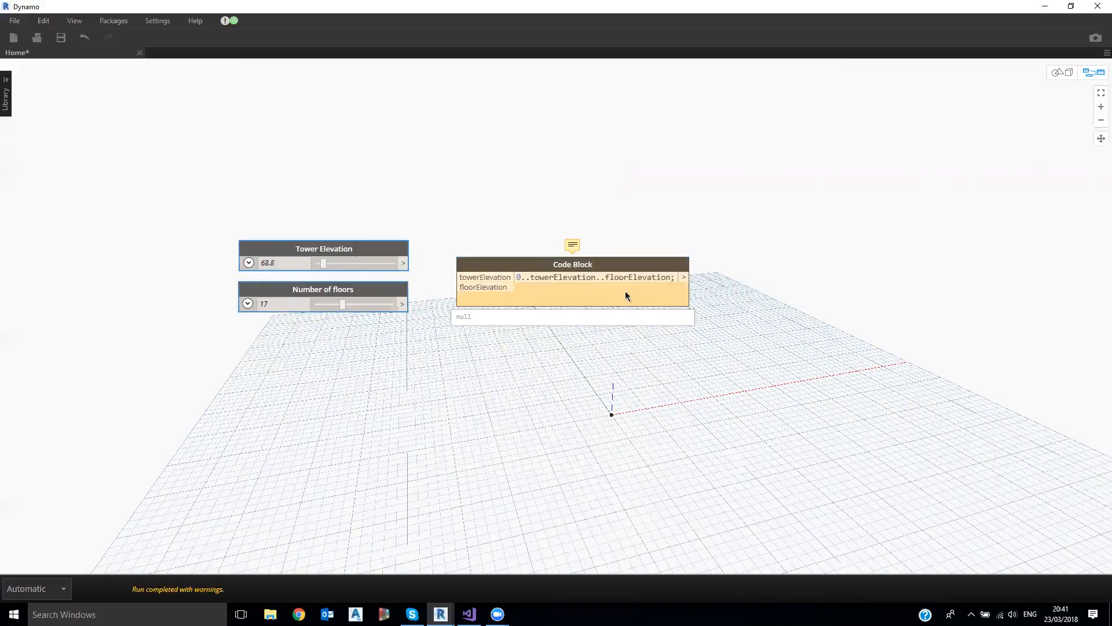
{"action": "middle_click_drag", "start_coordinate": [595, 168], "coordinate": [610, 396]}
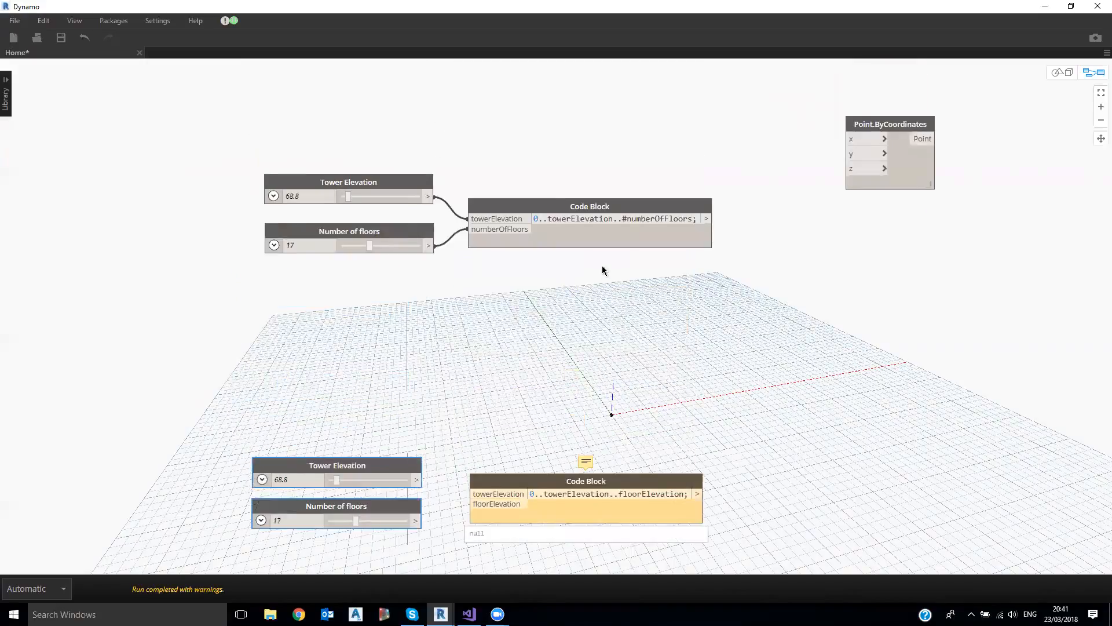
{"action": "left_click_drag", "start_coordinate": [225, 413], "coordinate": [746, 568]}
{"action": "left_click_drag", "start_coordinate": [587, 497], "coordinate": [581, 374]}
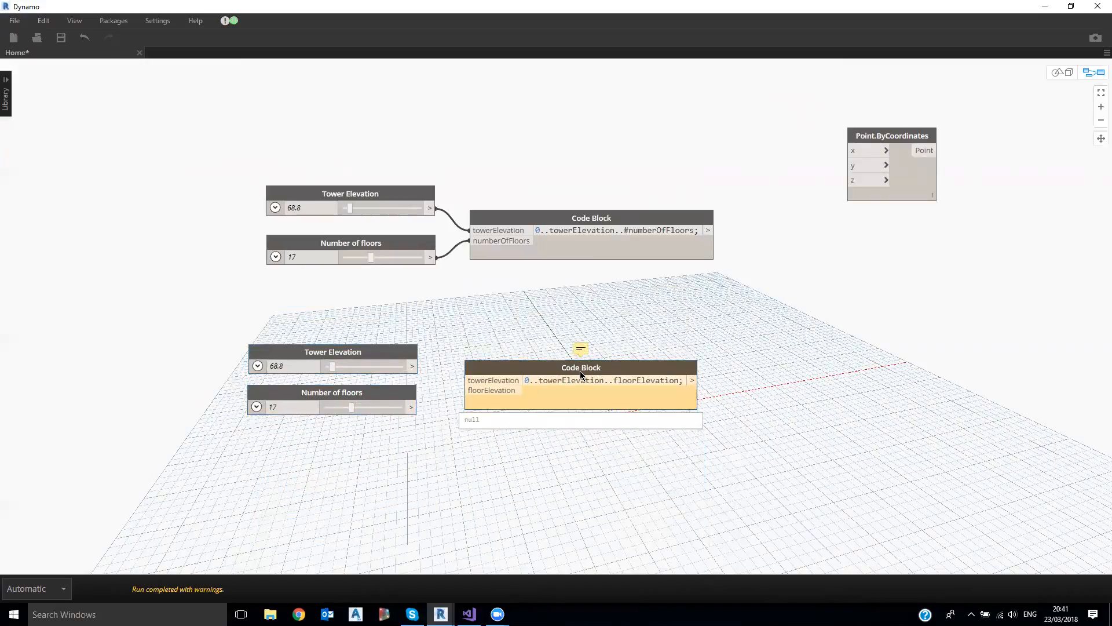
- Delete the duplicated Tower Elevation slider and move the duplicated Number of floors slider further away from the edited code block
{"action": "left_click_drag", "start_coordinate": [412, 354], "coordinate": [393, 346]}
{"action": "left_click_drag", "start_coordinate": [373, 396], "coordinate": [260, 430]}
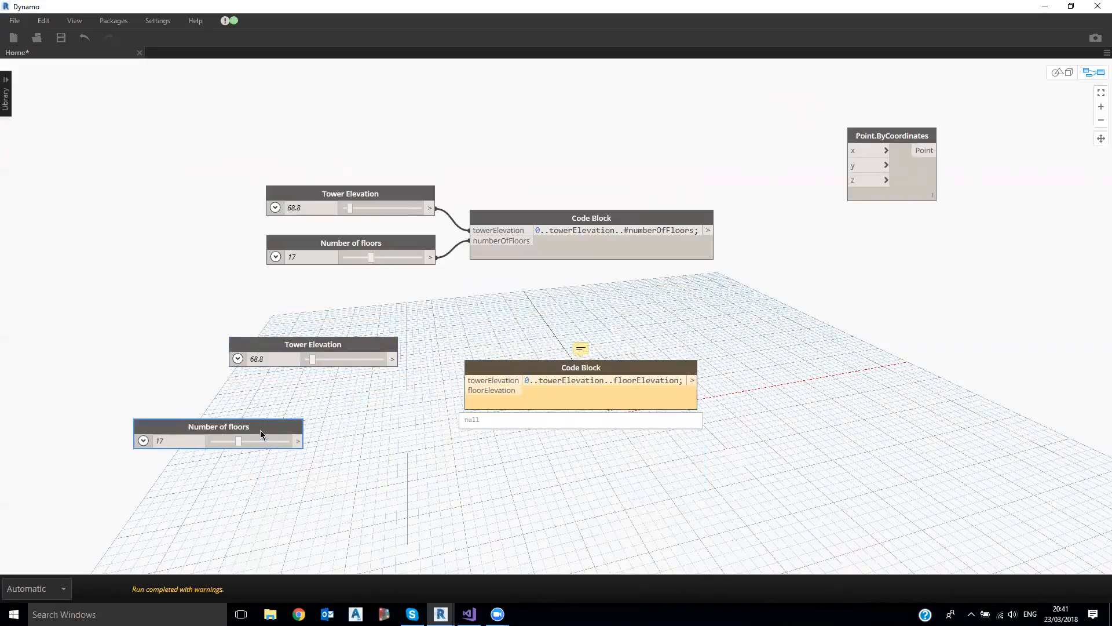
{"action": "middle_click_drag", "start_coordinate": [529, 360], "coordinate": [736, 371]}
{"action": "left_click_drag", "start_coordinate": [545, 356], "coordinate": [337, 341]}
{"action": "key", "text": "Delete"}
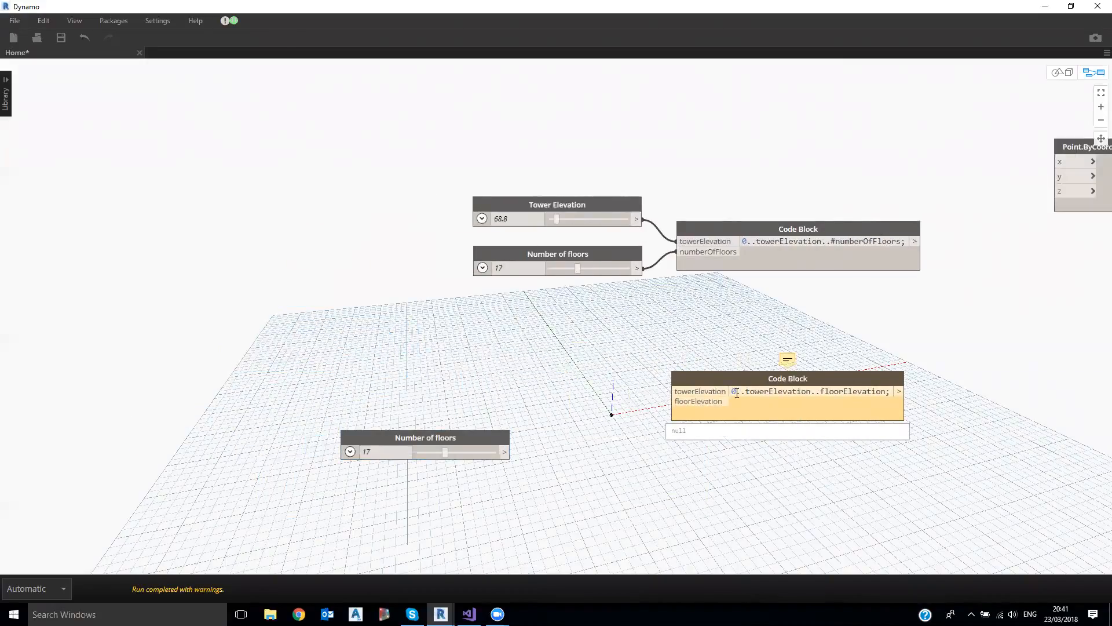
{"action": "left_click_drag", "start_coordinate": [472, 438], "coordinate": [393, 399]}
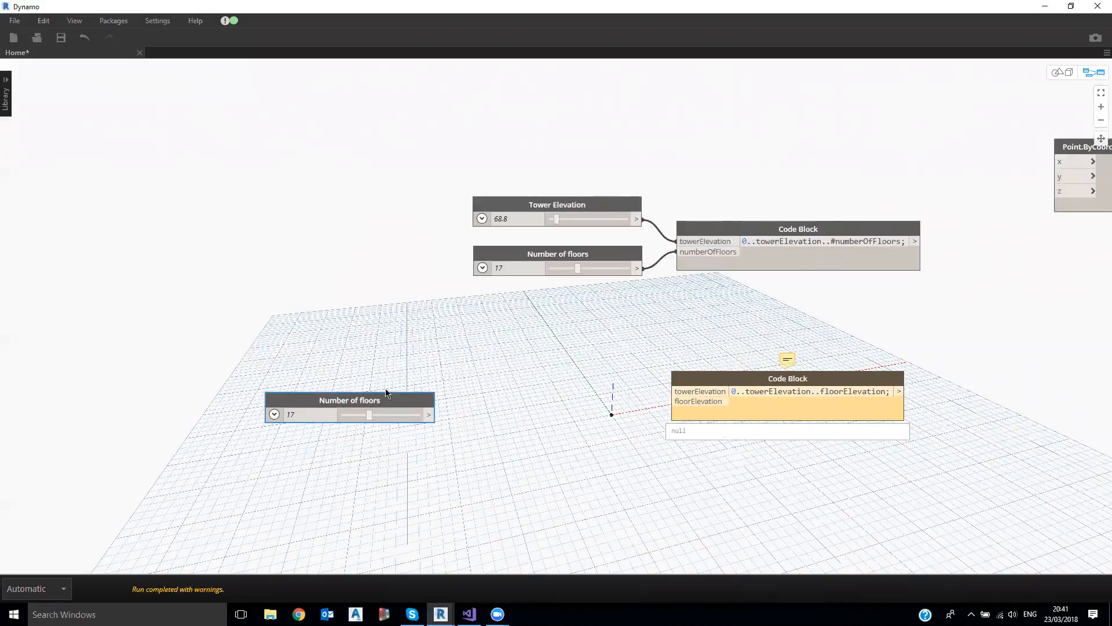
{"action": "double_click", "coordinate": [346, 366]}
{"action": "type", "text": "F"}
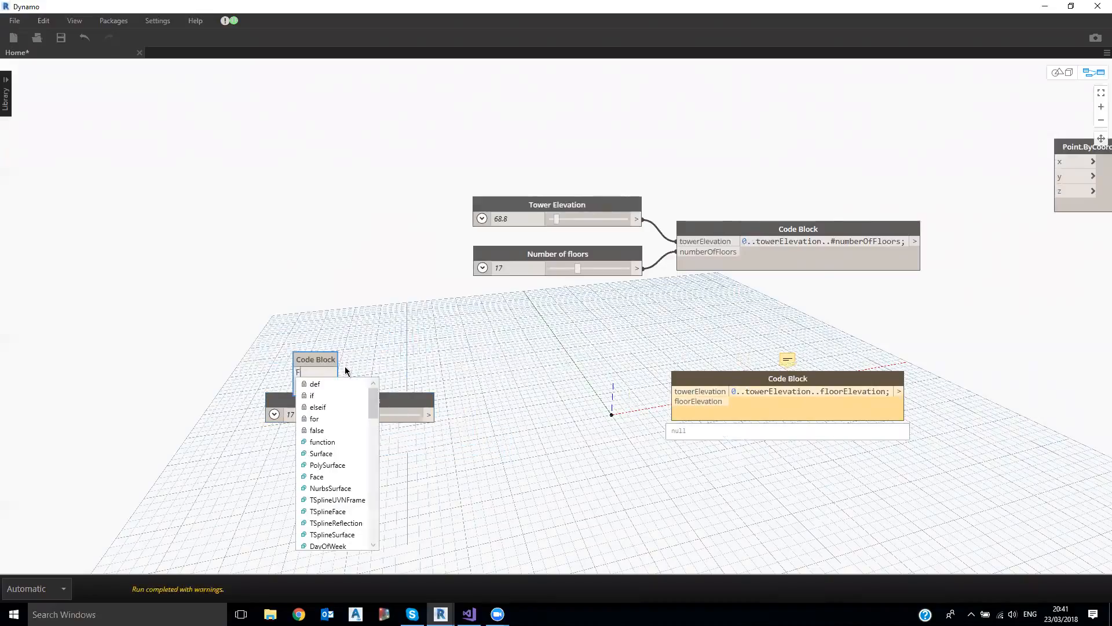
{"action": "key", "text": "BackSpace"}
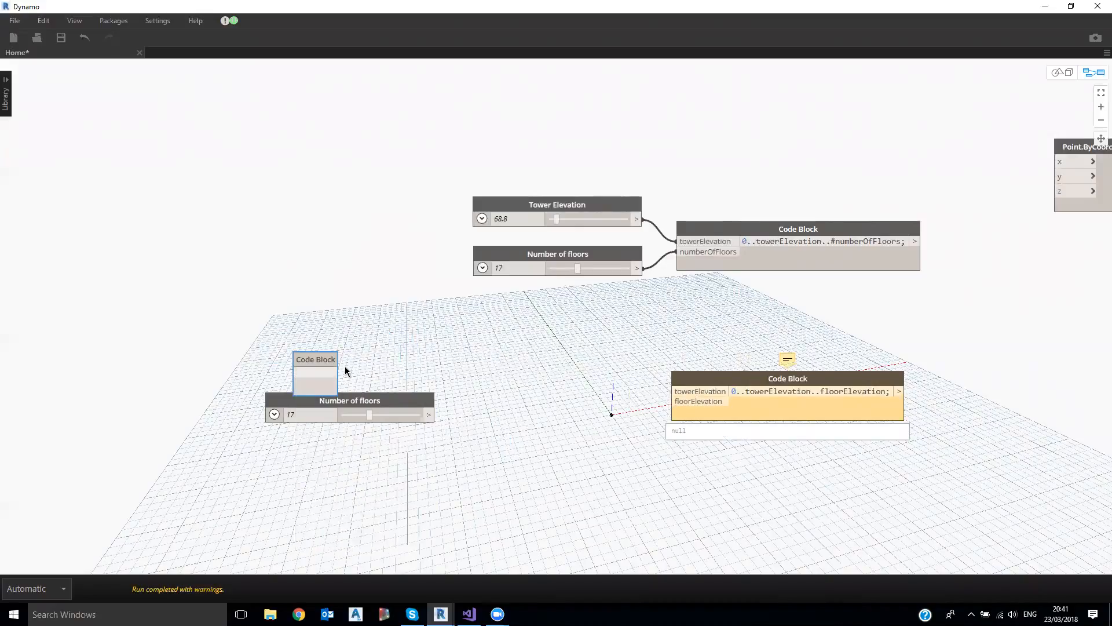
{"action": "left_click", "coordinate": [346, 371]}
{"action": "left_click_drag", "start_coordinate": [332, 361], "coordinate": [341, 331]}
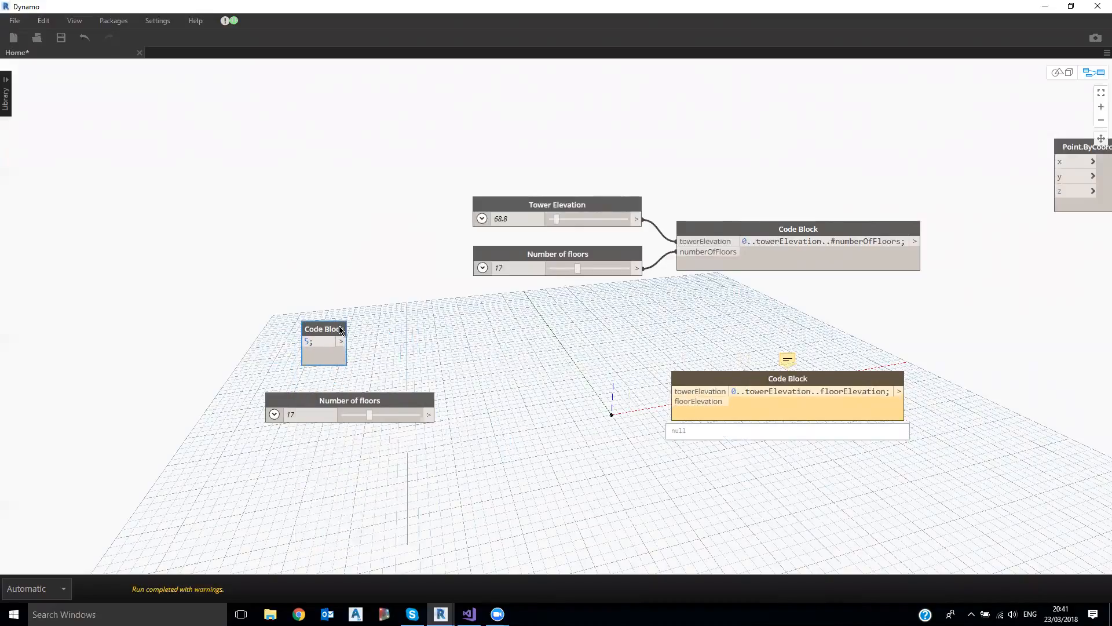
{"action": "key", "text": "Delete"}
- Duplicate the lower Number of floors slider and place the copy just above it
{"action": "left_click_drag", "start_coordinate": [347, 401], "coordinate": [341, 404]}
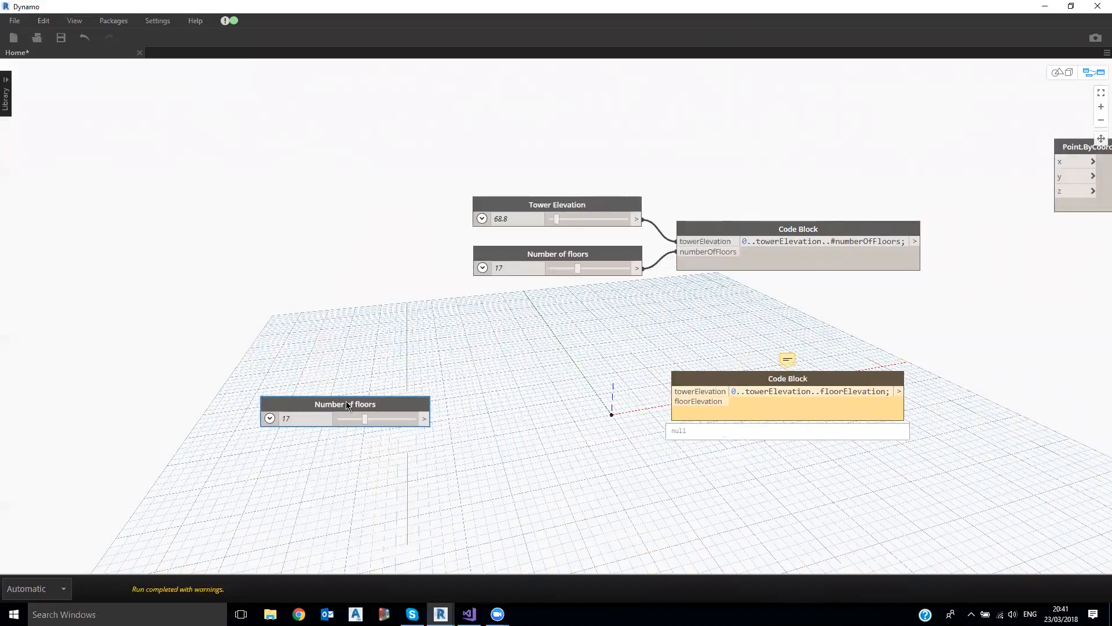
{"action": "key", "text": "ctrl+c"}
{"action": "key", "text": "ctrl+v"}
{"action": "left_click_drag", "start_coordinate": [492, 421], "coordinate": [310, 362]}
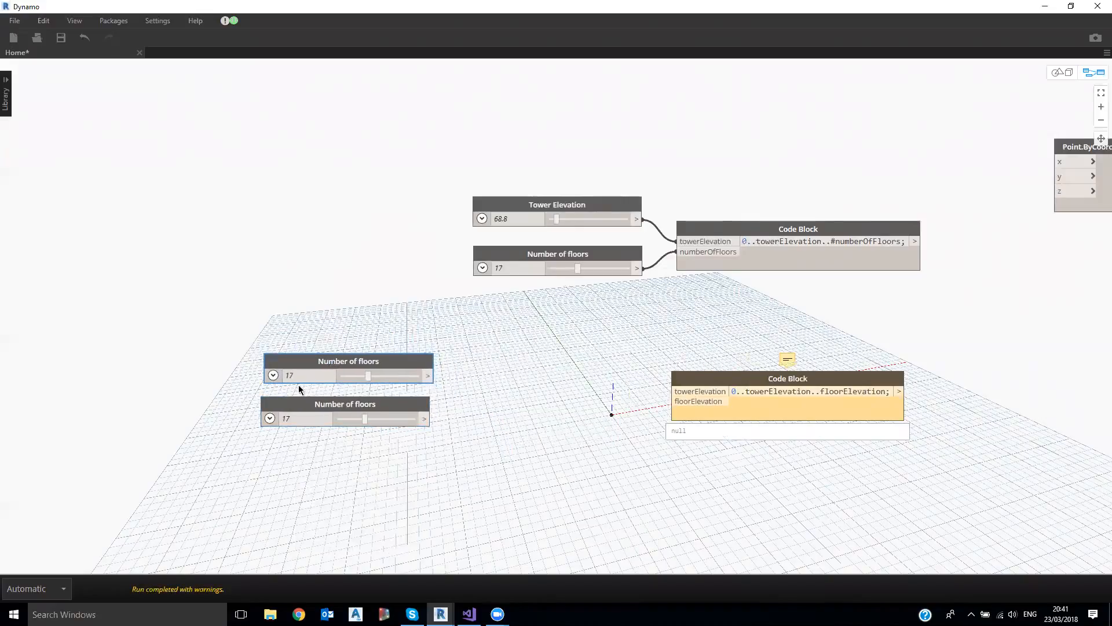
- Set the copied slider's range to a minimum of 3 and a maximum of 6, and move it slightly higher
{"action": "left_click", "coordinate": [273, 376]}
{"action": "left_click", "coordinate": [286, 396]}
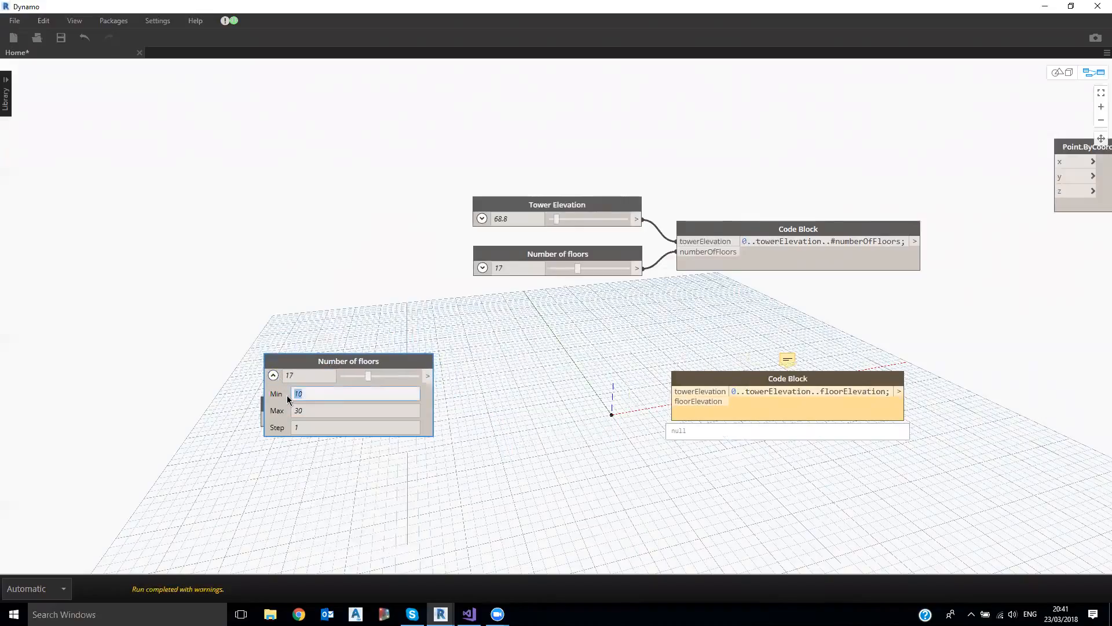
{"action": "left_click", "coordinate": [310, 410]}
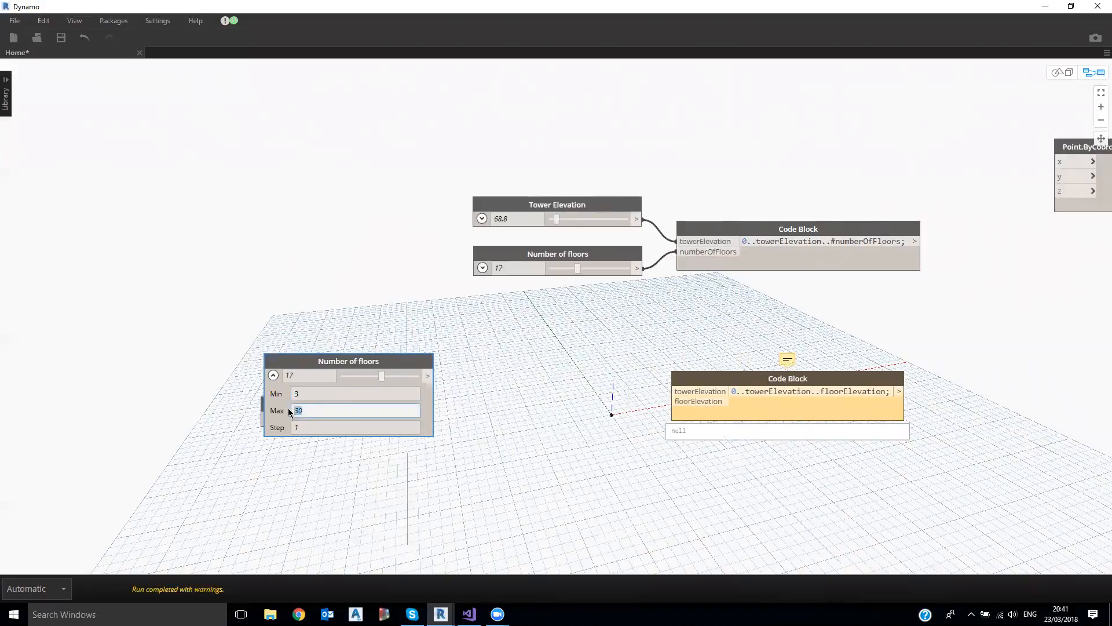
{"action": "type", "text": "6"}
{"action": "key", "text": "Return"}
{"action": "left_click_drag", "start_coordinate": [331, 362], "coordinate": [291, 341]}
{"action": "left_click", "coordinate": [278, 324]}
- Rename the copied slider to Floor Elevation
{"action": "double_click", "coordinate": [312, 328]}
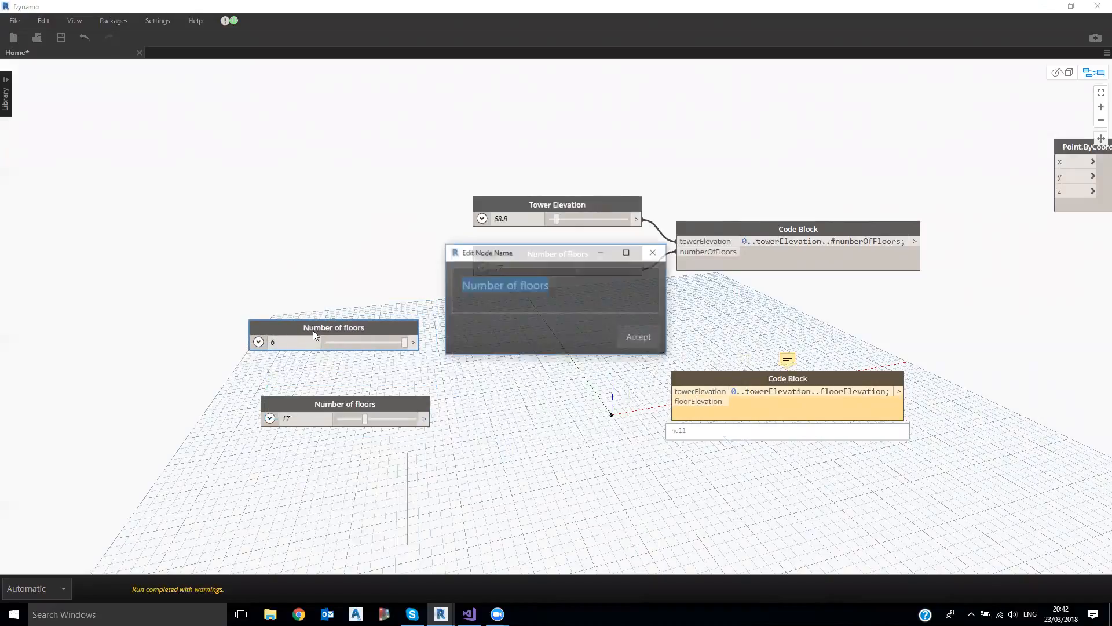
{"action": "type", "text": "F"}
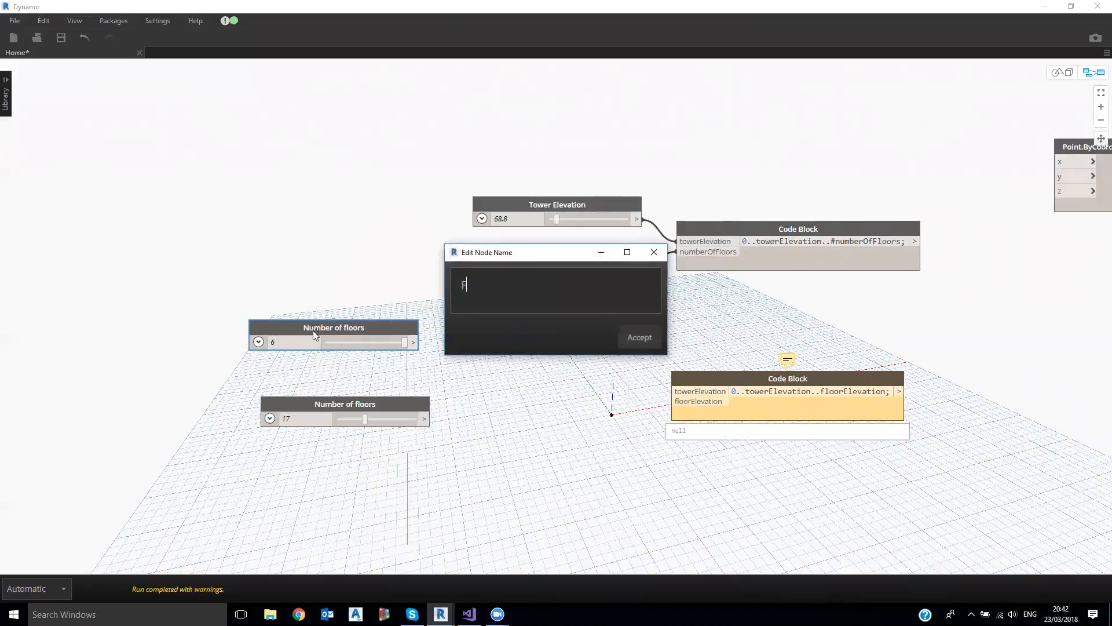
{"action": "type", "text": "loor H"}
{"action": "type", "text": "eigth"}
{"action": "type", "text": "Elevation"}
{"action": "left_click", "coordinate": [639, 337]}
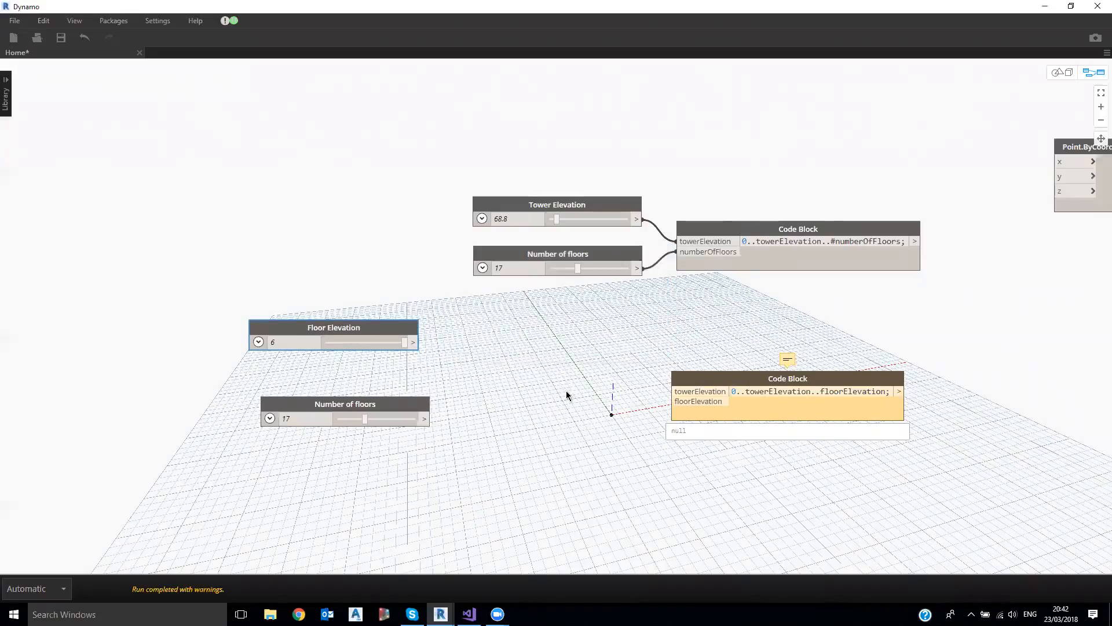
- Add a code block containing nOF * fE between the lower sliders and code block, moving the Number of floors slider closer to Floor Elevation
{"action": "double_click", "coordinate": [561, 366]}
{"action": "left_click_drag", "start_coordinate": [386, 405], "coordinate": [356, 388]}
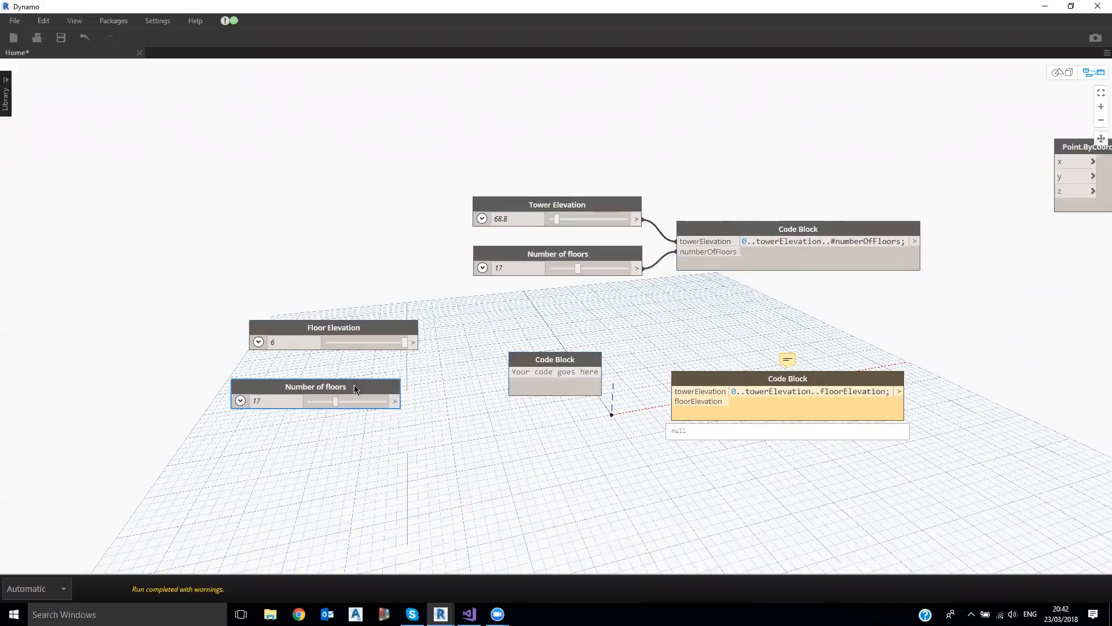
{"action": "type", "text": "n"}
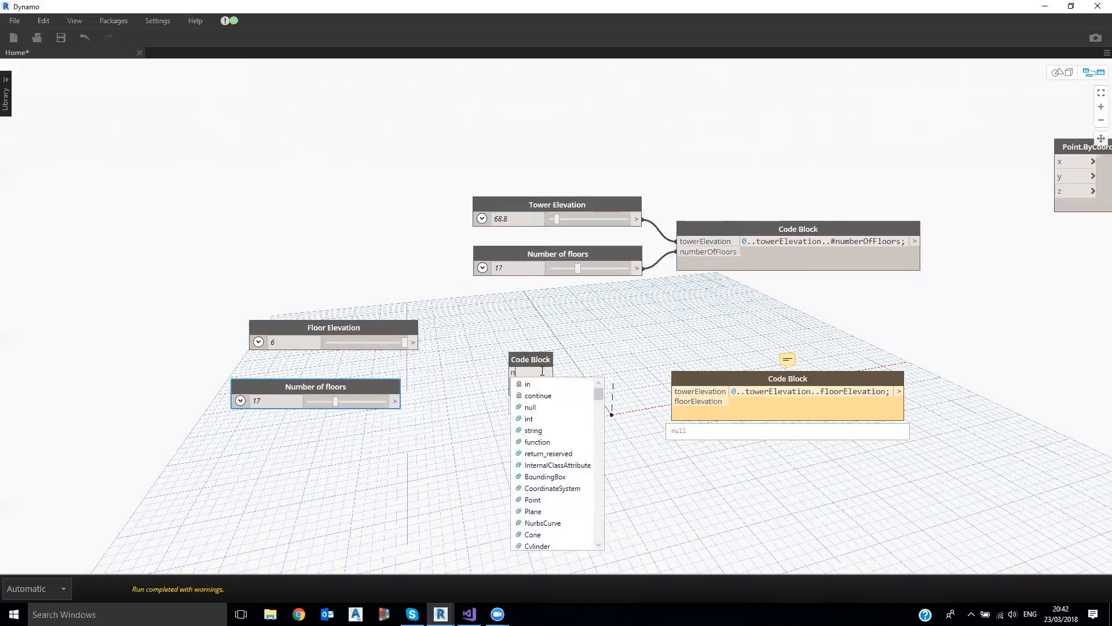
{"action": "type", "text": "OF"}
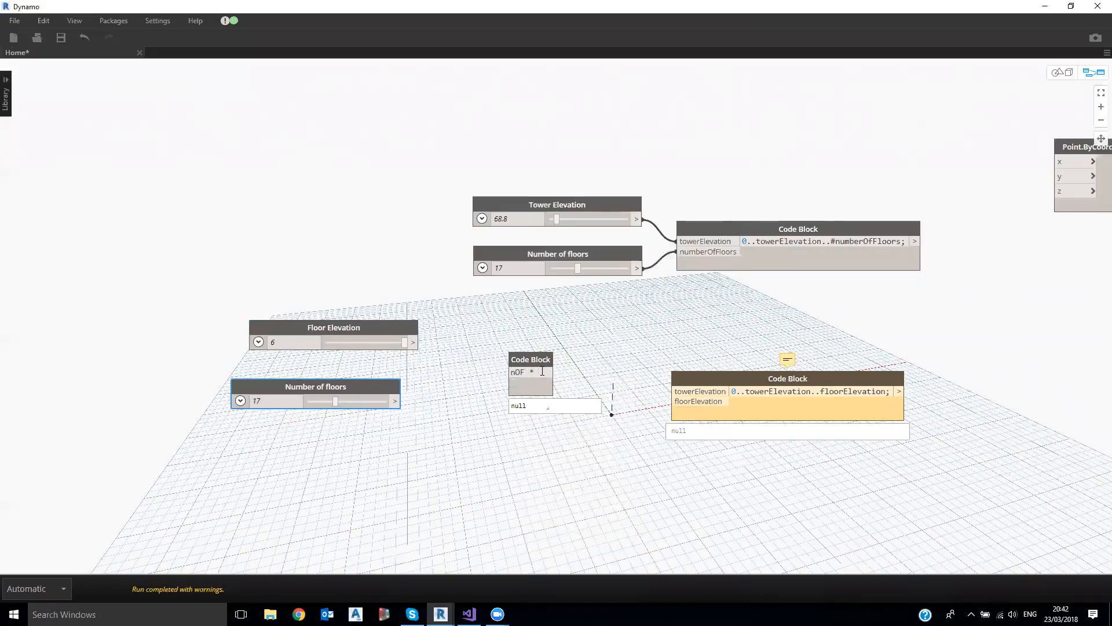
{"action": "type", "text": " * fE"}
{"action": "left_click", "coordinate": [482, 319]}
- Connect the Floor Elevation slider to the multiplication block's nOF input and the lower Number of floors slider to fE
{"action": "left_click_drag", "start_coordinate": [413, 343], "coordinate": [508, 372]}
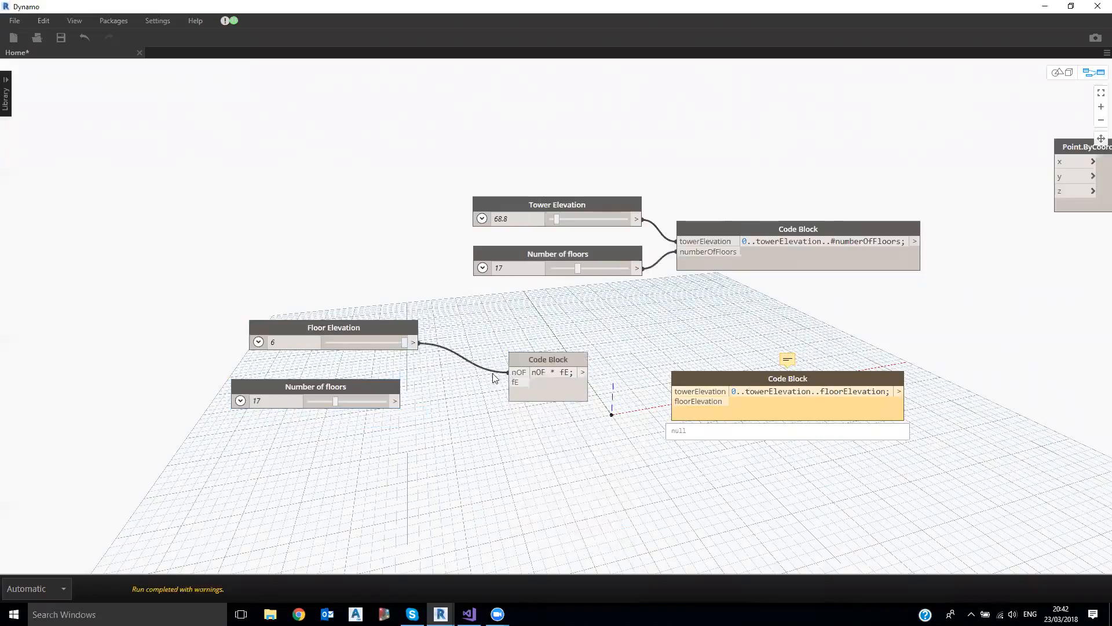
{"action": "left_click_drag", "start_coordinate": [396, 401], "coordinate": [508, 382]}
{"action": "left_click", "coordinate": [578, 415]}
- Feed the multiplication result into towerElevation and the Floor Elevation slider into floorElevation on the lower code block, nudging nodes for clearance
{"action": "left_click_drag", "start_coordinate": [583, 372], "coordinate": [683, 392]}
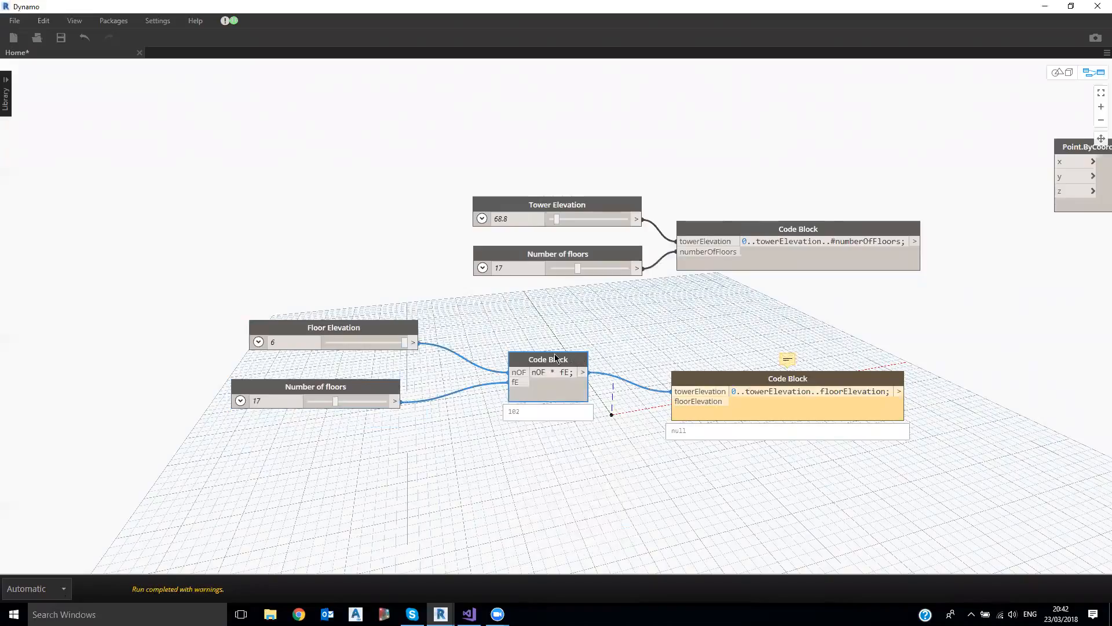
{"action": "left_click_drag", "start_coordinate": [558, 359], "coordinate": [534, 358]}
{"action": "left_click_drag", "start_coordinate": [414, 343], "coordinate": [685, 408]}
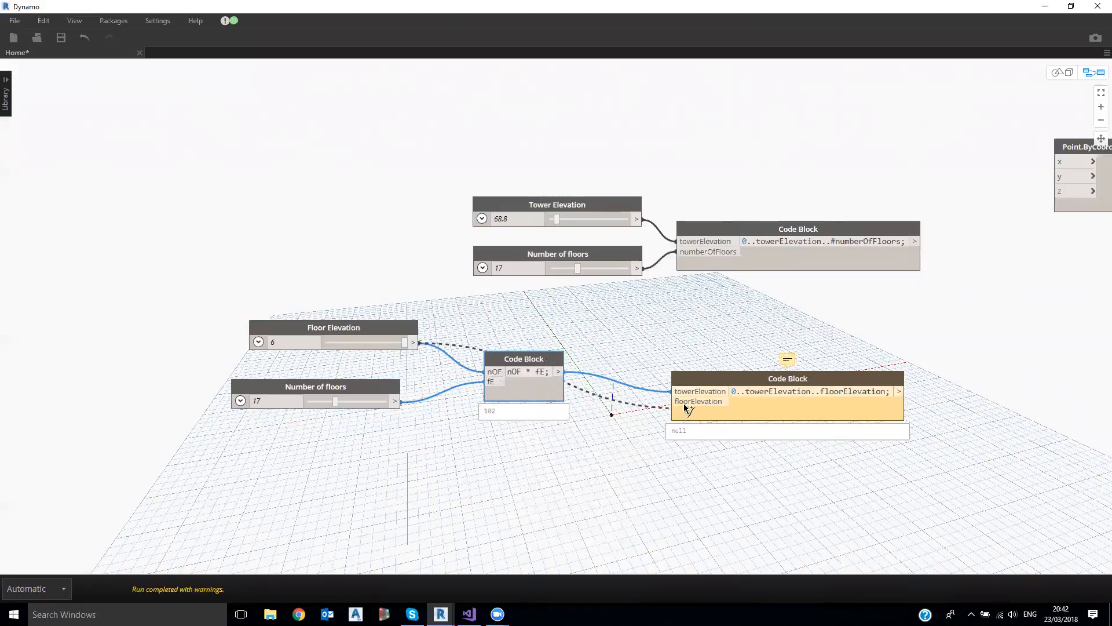
{"action": "middle_click_drag", "start_coordinate": [356, 354], "coordinate": [286, 272]}
{"action": "left_click_drag", "start_coordinate": [275, 247], "coordinate": [263, 261]}
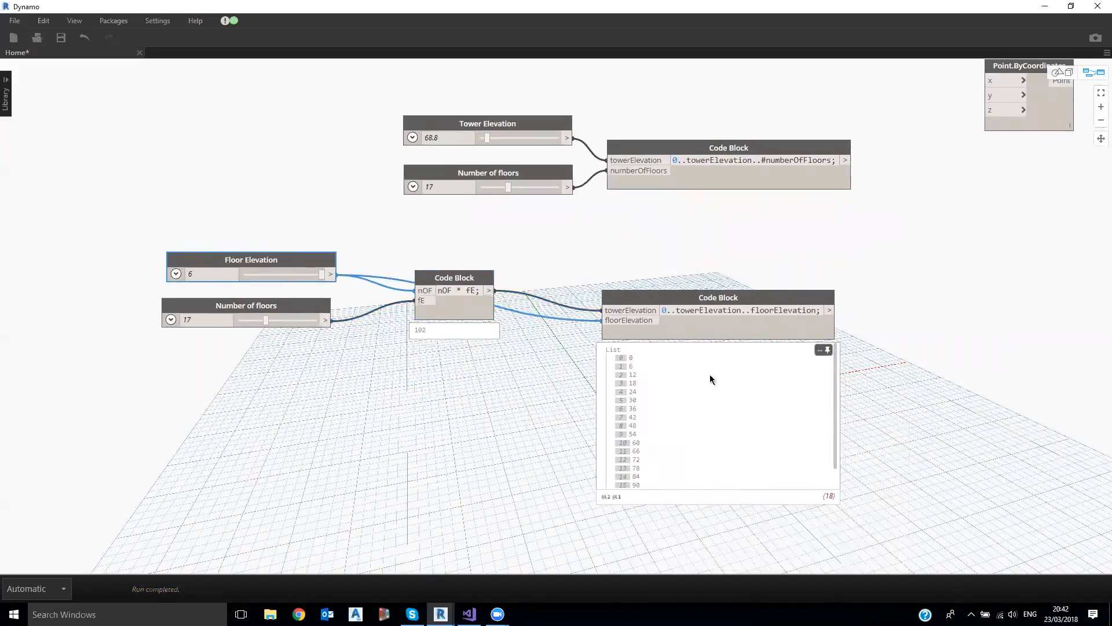
- Spread the two node groups apart so the original group's list preview no longer overlaps the lower code block
{"action": "left_click_drag", "start_coordinate": [371, 83], "coordinate": [896, 223]}
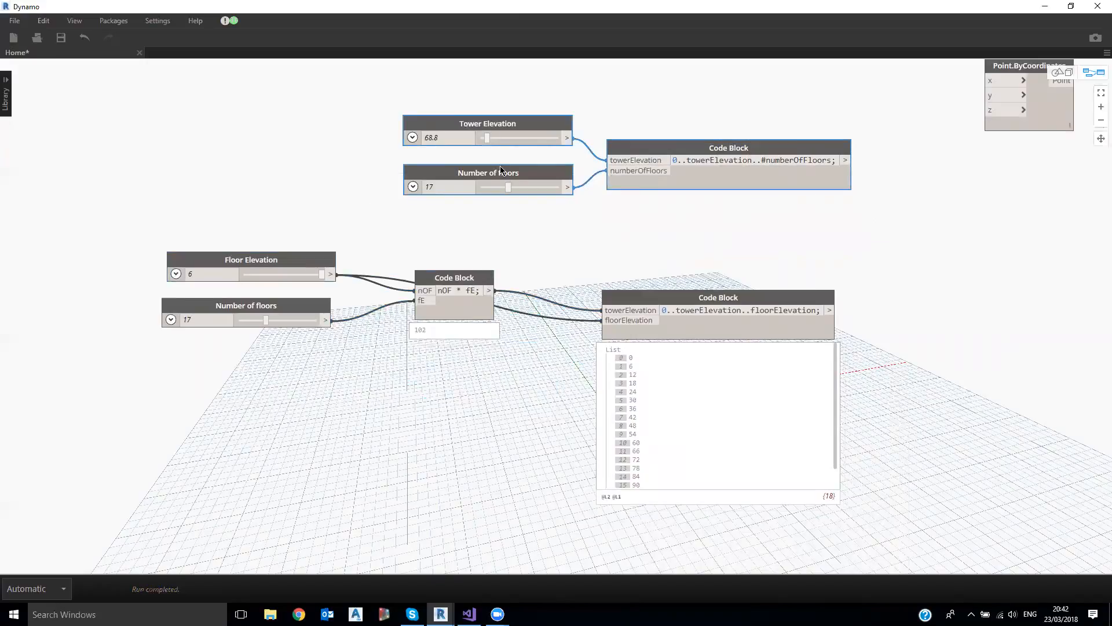
{"action": "mouse_move", "coordinate": [754, 221]}
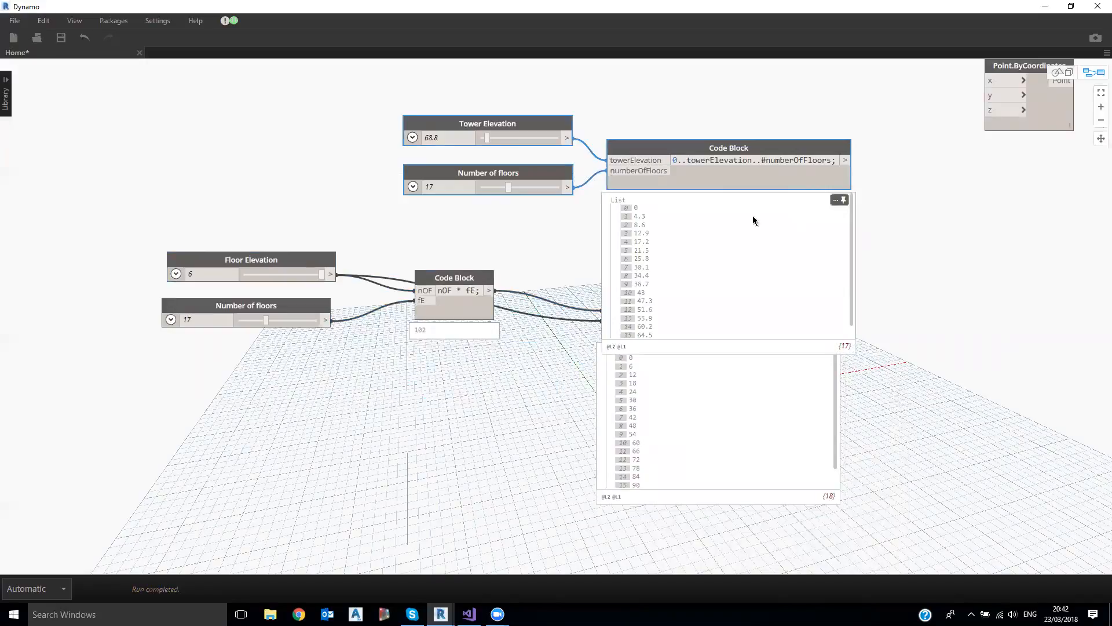
{"action": "left_click_drag", "start_coordinate": [692, 148], "coordinate": [603, 83]}
{"action": "middle_click_drag", "start_coordinate": [540, 386], "coordinate": [540, 430]}
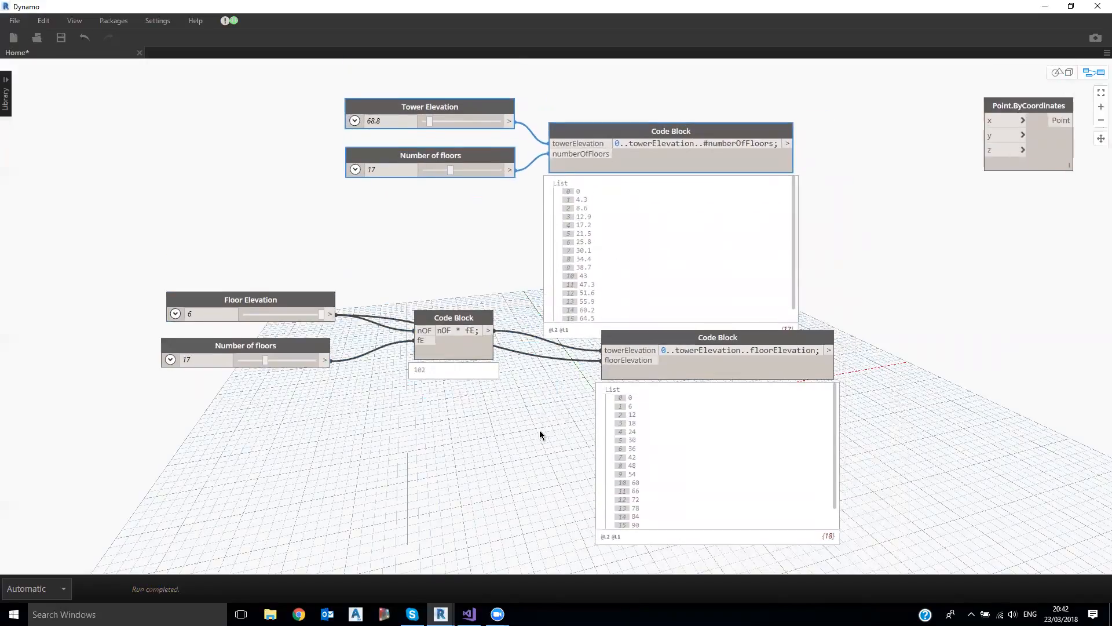
{"action": "left_click_drag", "start_coordinate": [653, 351], "coordinate": [646, 368]}
{"action": "left_click_drag", "start_coordinate": [95, 266], "coordinate": [512, 407]}
{"action": "left_click_drag", "start_coordinate": [478, 321], "coordinate": [471, 344]}
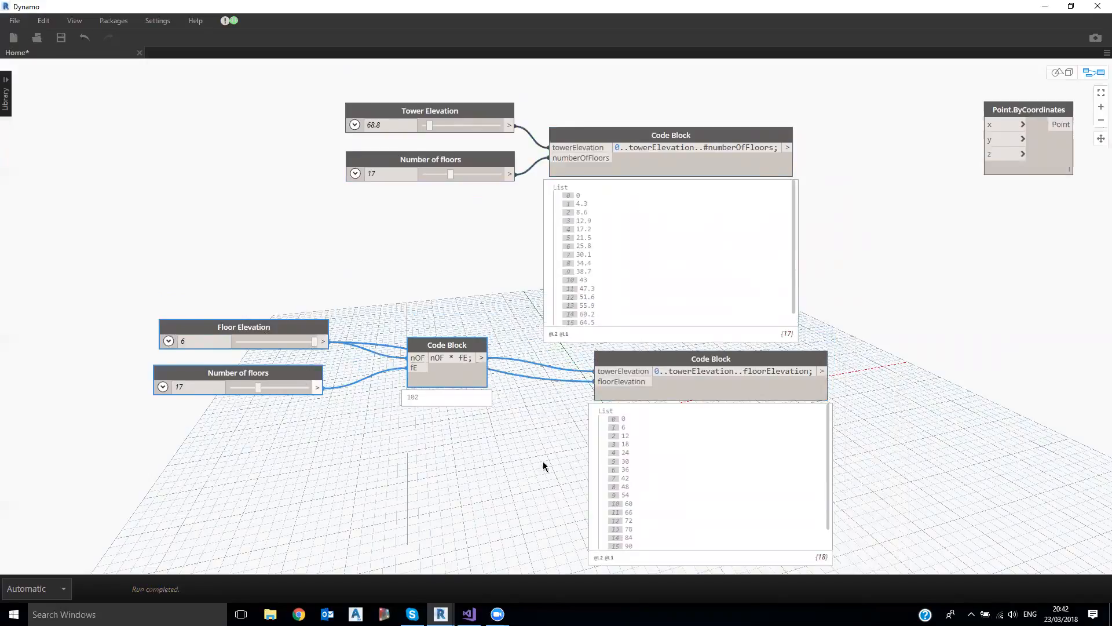
- Select the sliders and code blocks of the lower floor-elevation graph and move them slightly closer to the upper graph
{"action": "scroll", "coordinate": [914, 504], "scroll_direction": "down", "scroll_amount": 1}
{"action": "middle_click_drag", "start_coordinate": [914, 504], "coordinate": [783, 319]}
{"action": "scroll", "coordinate": [621, 304], "scroll_direction": "down", "scroll_amount": 1}
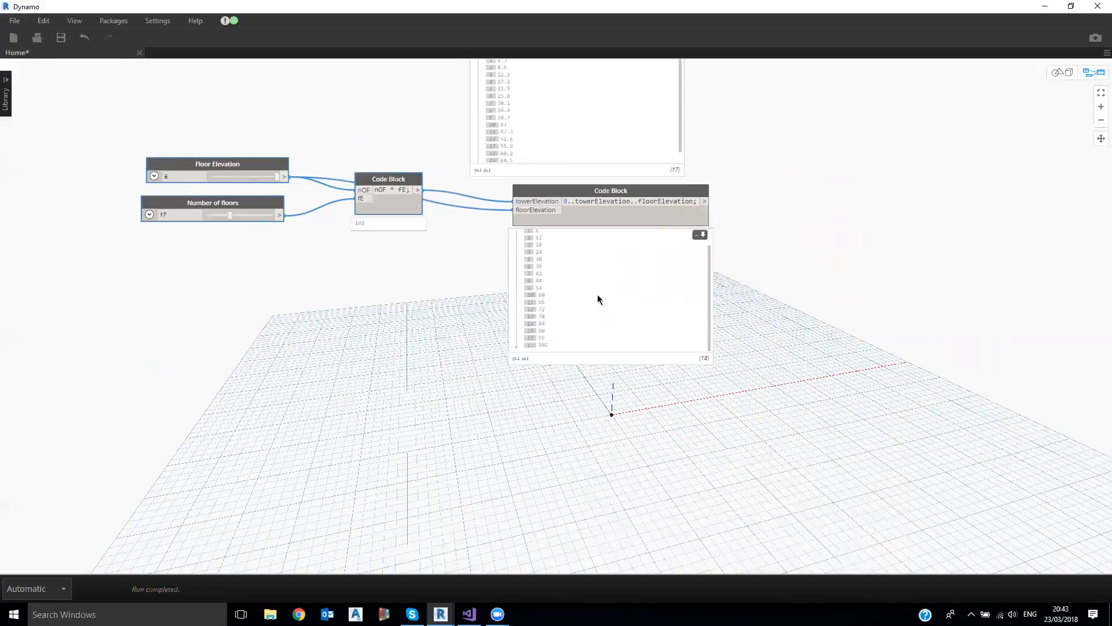
{"action": "middle_click_drag", "start_coordinate": [624, 201], "coordinate": [608, 318]}
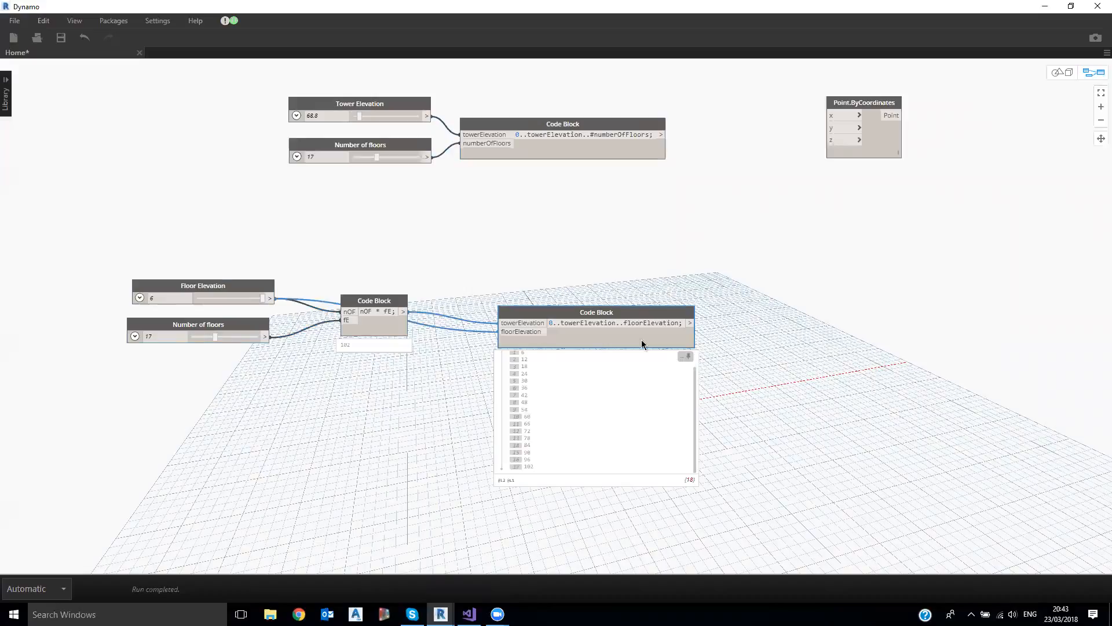
{"action": "left_click_drag", "start_coordinate": [95, 260], "coordinate": [307, 306]}
{"action": "left_click_drag", "start_coordinate": [769, 377], "coordinate": [795, 384]}
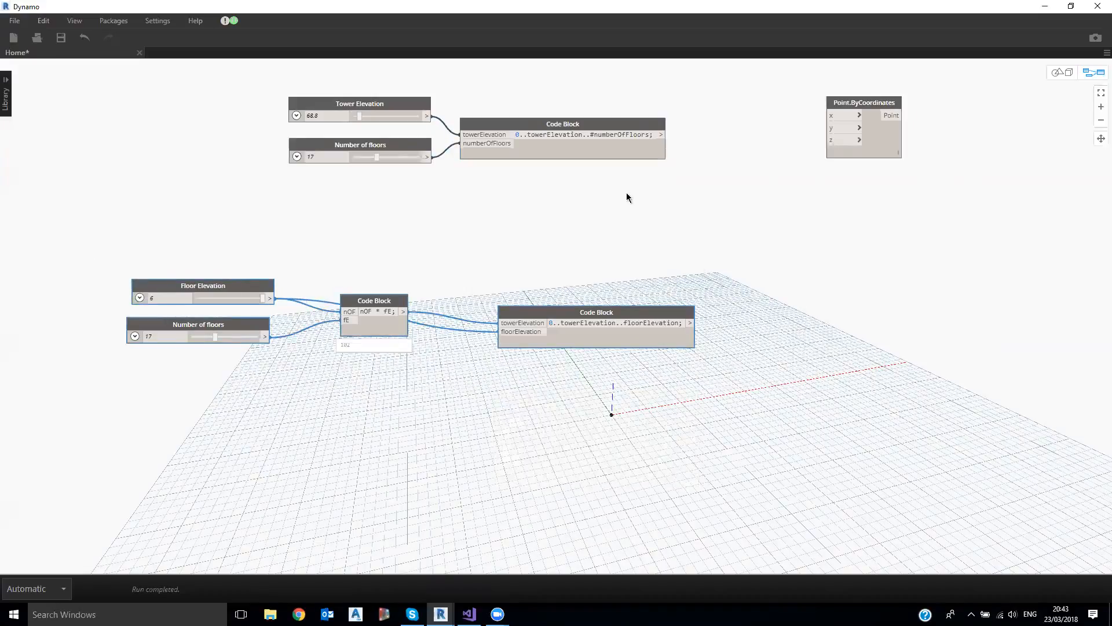
{"action": "left_click_drag", "start_coordinate": [600, 303], "coordinate": [603, 282]}
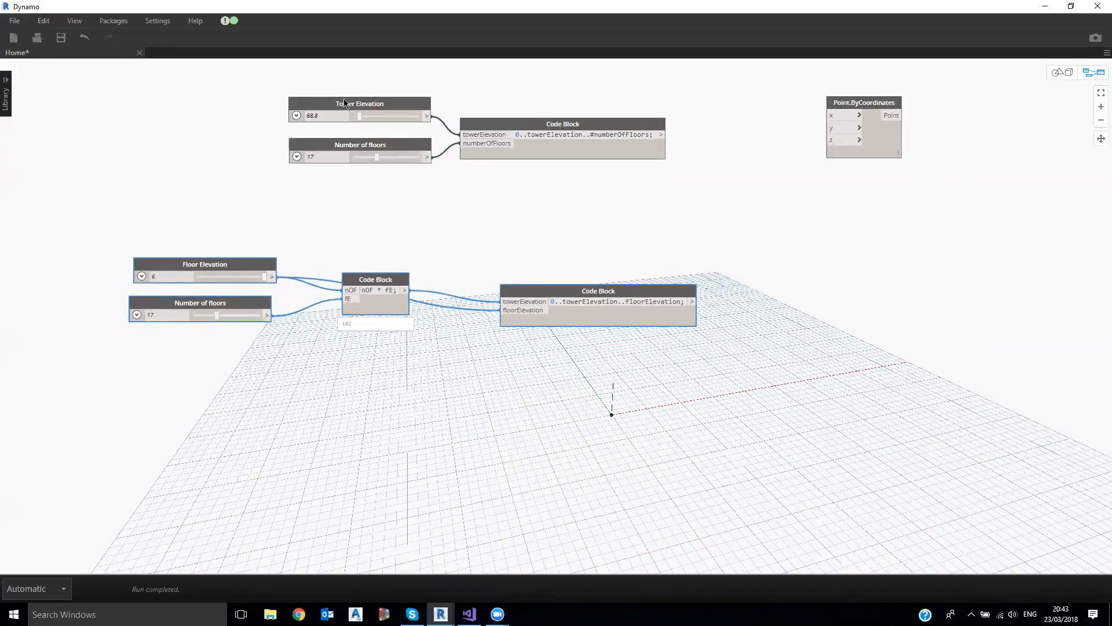
- Group the Tower Elevation and Number of floors sliders with their code block, shift the group aside, and title it "First type of tower"
{"action": "left_click_drag", "start_coordinate": [258, 68], "coordinate": [692, 196]}
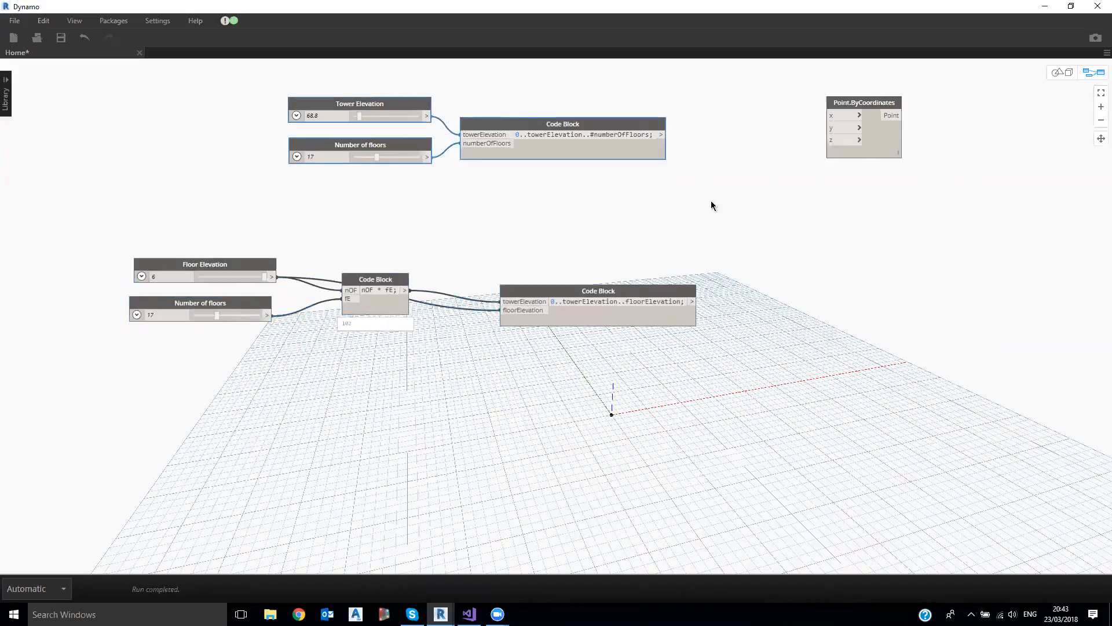
{"action": "left_click_drag", "start_coordinate": [244, 92], "coordinate": [686, 213]}
{"action": "key", "text": "ctrl+g"}
{"action": "left_click_drag", "start_coordinate": [587, 123], "coordinate": [293, 95]}
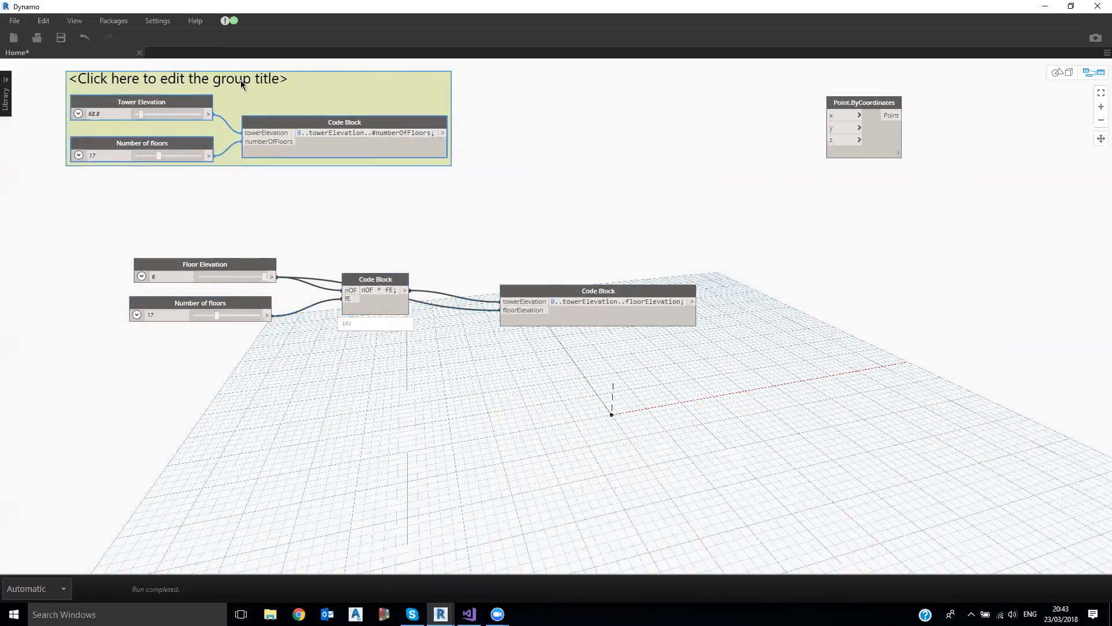
{"action": "double_click", "coordinate": [246, 79]}
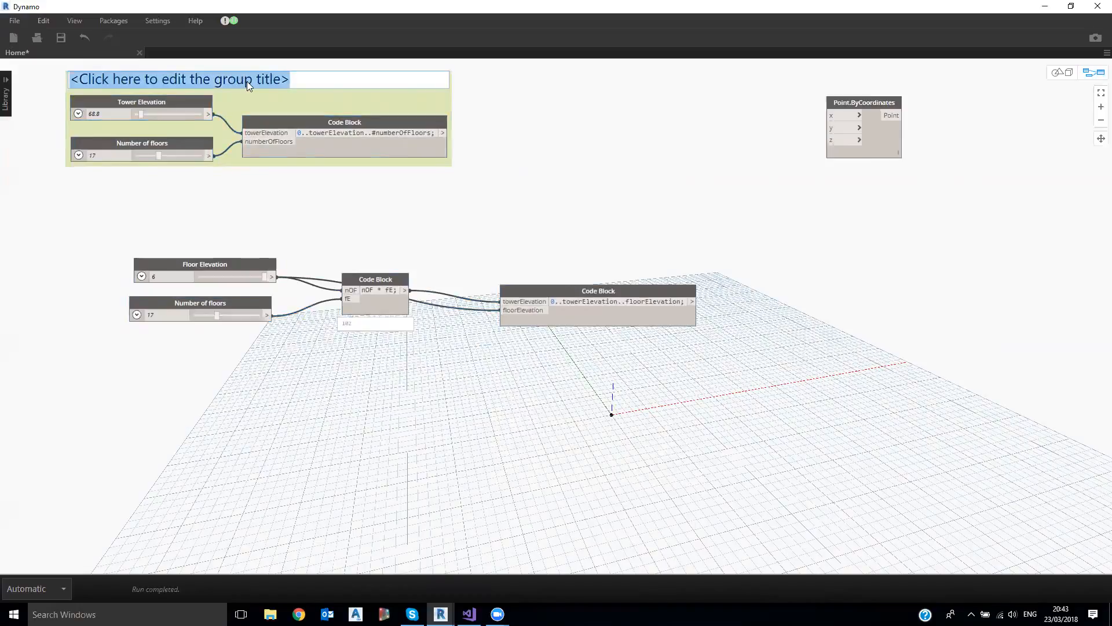
{"action": "type", "text": "First type of"}
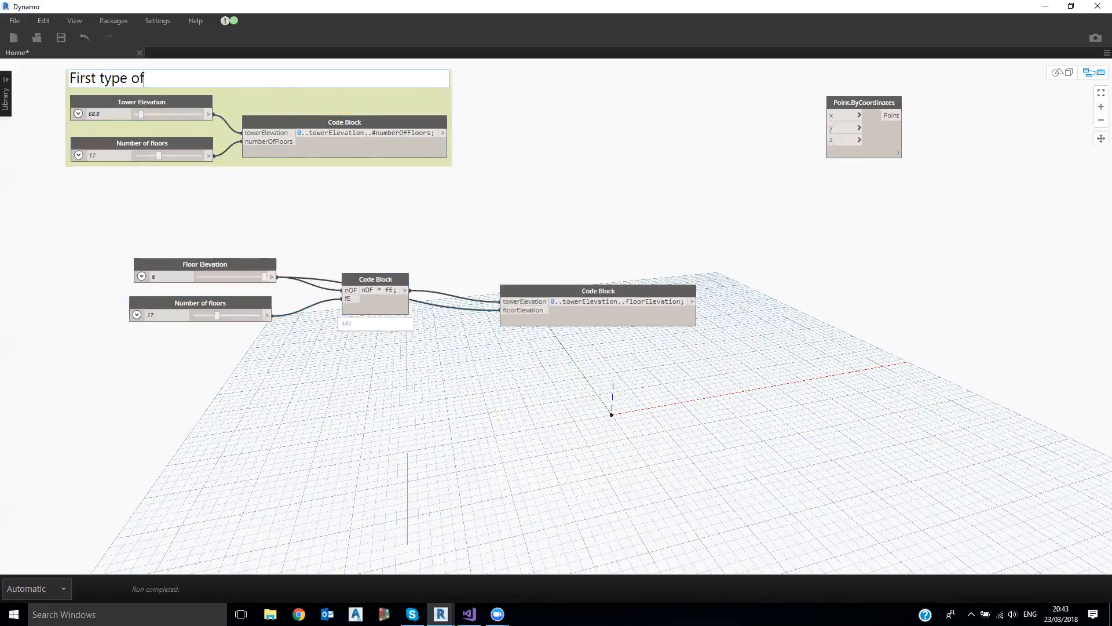
{"action": "type", "text": " towe"}
{"action": "left_click", "coordinate": [333, 228]}
- Move the "First type of tower" group farther away from the floor-elevation nodes
{"action": "scroll", "coordinate": [375, 204], "scroll_direction": "down", "scroll_amount": 1}
{"action": "middle_click_drag", "start_coordinate": [411, 189], "coordinate": [526, 175]}
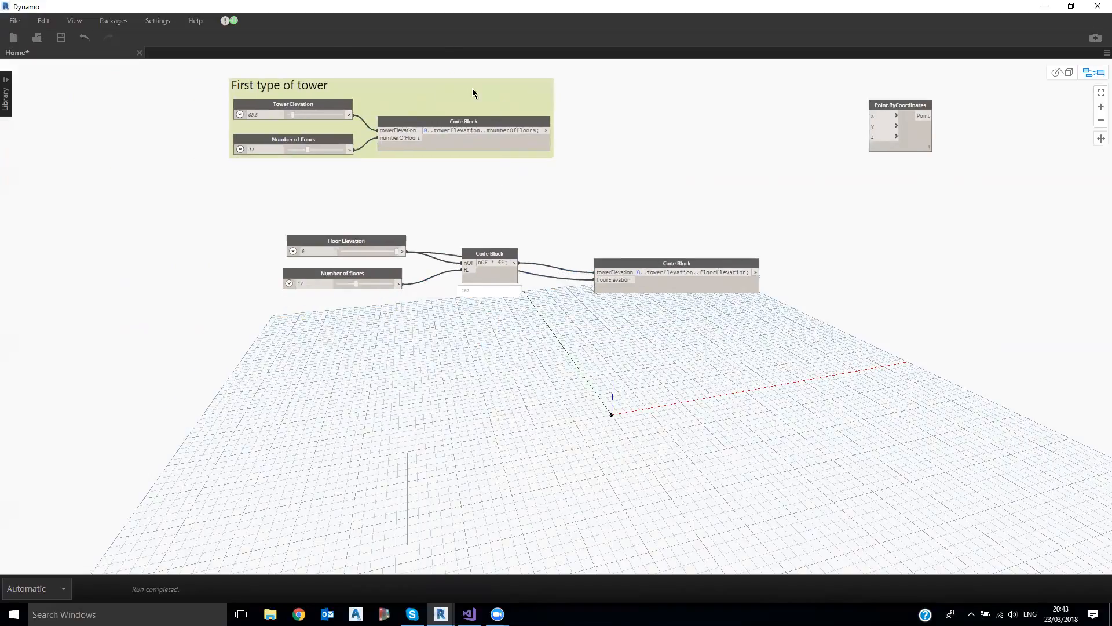
{"action": "left_click_drag", "start_coordinate": [471, 88], "coordinate": [254, 80]}
- Reposition the floor-elevation sliders and code blocks, group them, and title the group "Tower Elevation and Floors"
{"action": "left_click_drag", "start_coordinate": [228, 193], "coordinate": [808, 340]}
{"action": "left_click_drag", "start_coordinate": [714, 264], "coordinate": [755, 239]}
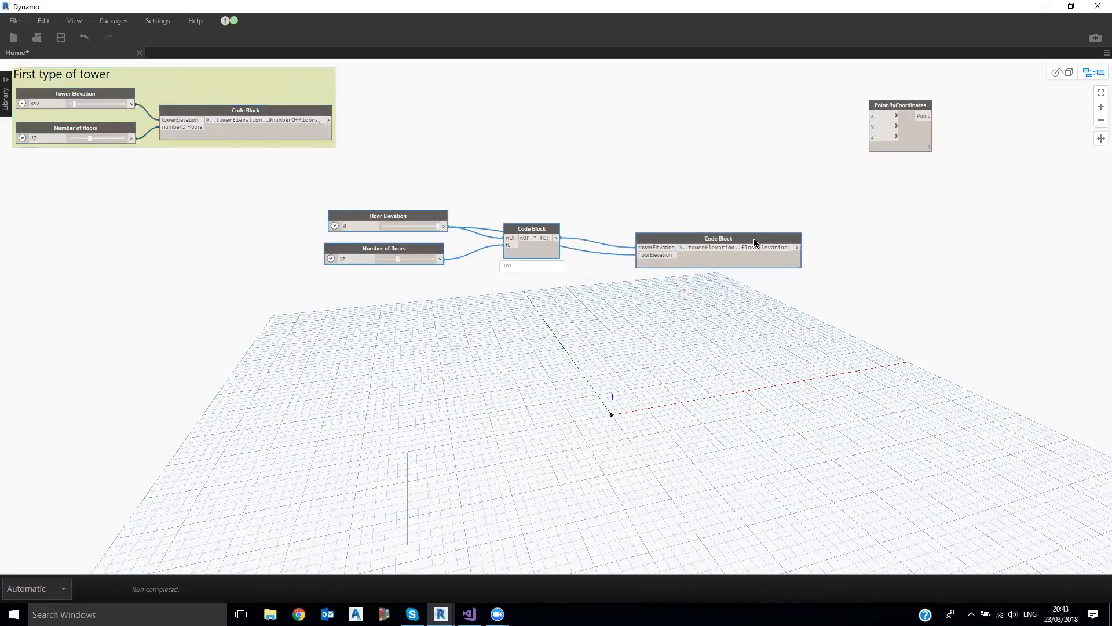
{"action": "key", "text": "ctrl+g"}
{"action": "double_click", "coordinate": [457, 197]}
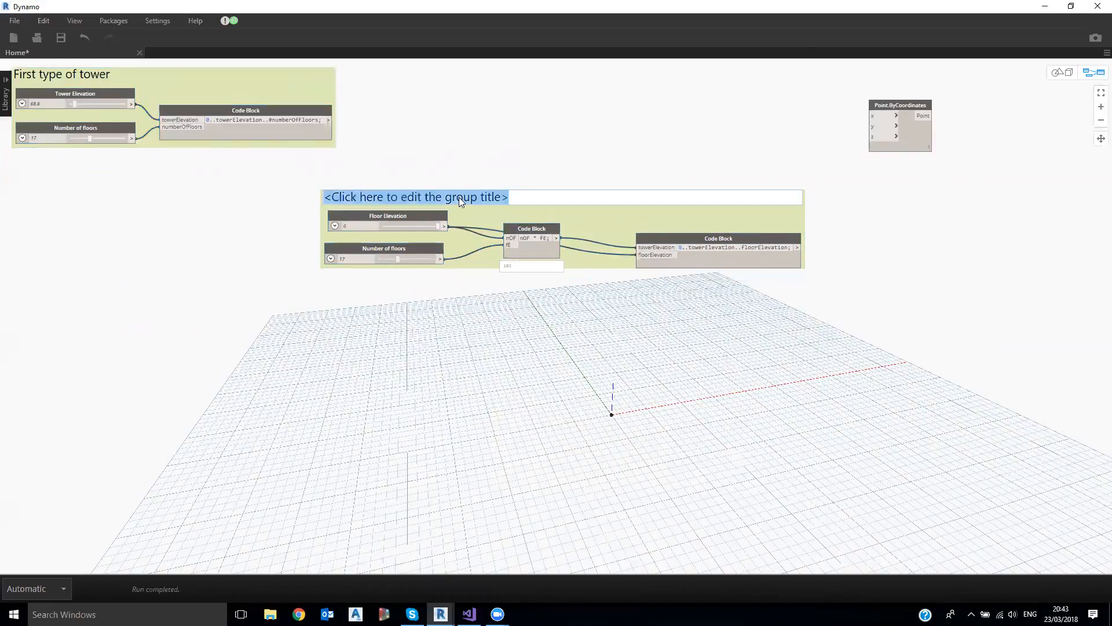
{"action": "type", "text": "Tower Eleva"}
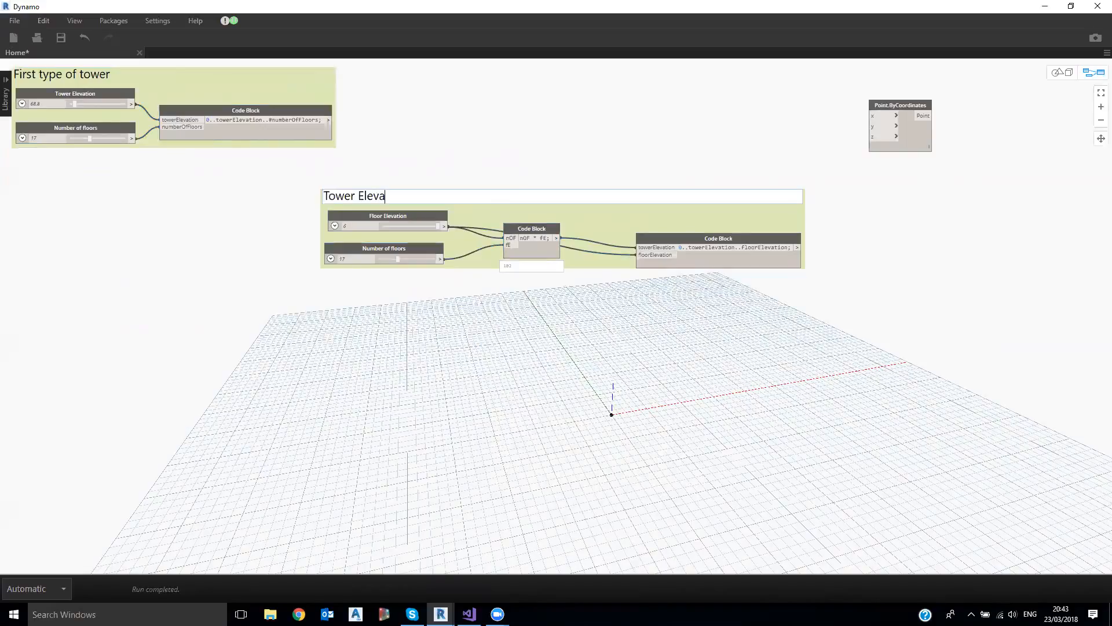
{"action": "type", "text": "tion and Floors"}
{"action": "left_click", "coordinate": [536, 156]}
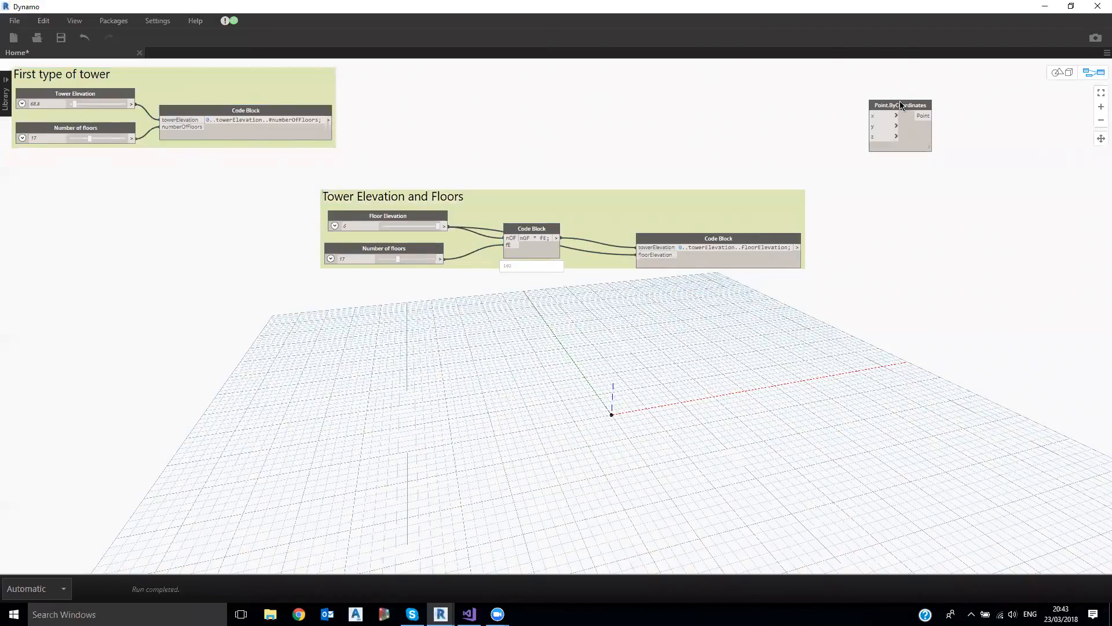
- Place the Point.ByCoordinates node beside the Tower Elevation and Floors group, moving the groups to make room
{"action": "left_click_drag", "start_coordinate": [903, 106], "coordinate": [892, 204]}
{"action": "scroll", "coordinate": [461, 127], "scroll_direction": "down", "scroll_amount": 2}
{"action": "left_click_drag", "start_coordinate": [317, 98], "coordinate": [236, 105]}
{"action": "left_click_drag", "start_coordinate": [626, 186], "coordinate": [609, 165]}
{"action": "scroll", "coordinate": [813, 220], "scroll_direction": "up", "scroll_amount": 2}
{"action": "left_click", "coordinate": [811, 201]}
{"action": "left_click_drag", "start_coordinate": [811, 206], "coordinate": [820, 212]}
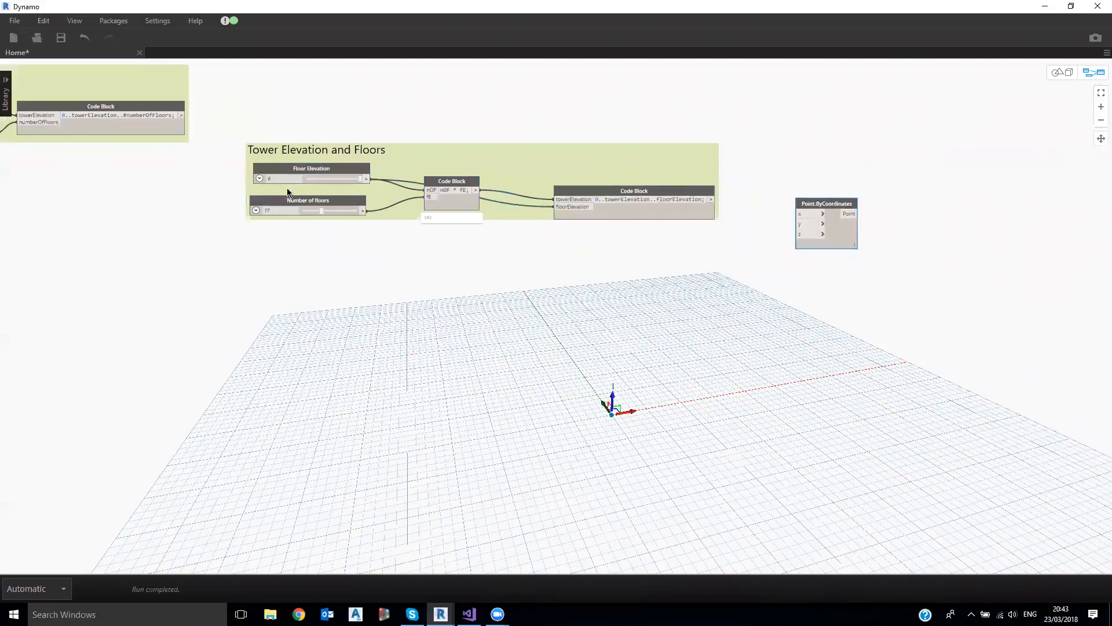
- Pin the elevation list preview open and connect the 0..towerElevation..floorElevation output to the z input of Point.ByCoordinates
{"action": "left_click", "coordinate": [708, 227]}
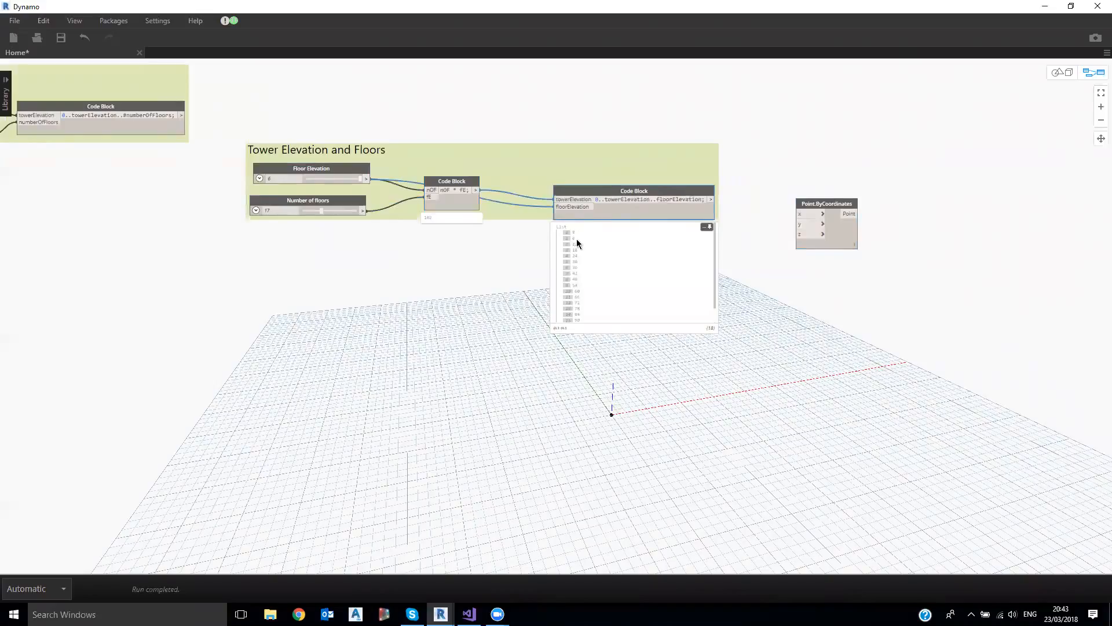
{"action": "left_click_drag", "start_coordinate": [830, 201], "coordinate": [842, 197]}
{"action": "left_click_drag", "start_coordinate": [712, 199], "coordinate": [794, 233]}
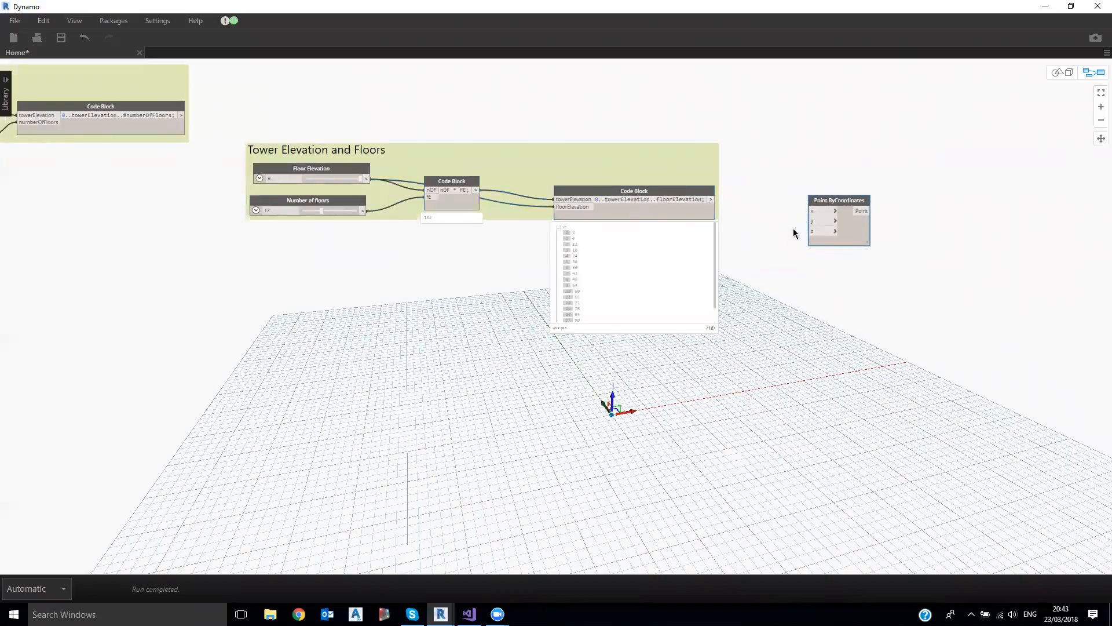
{"action": "left_click_drag", "start_coordinate": [712, 199], "coordinate": [809, 230]}
{"action": "left_click_drag", "start_coordinate": [712, 200], "coordinate": [814, 231]}
- Examine the generated column of points in the 3D background preview, framed to its full height, and return to the graph
{"action": "key", "text": "ctrl+b"}
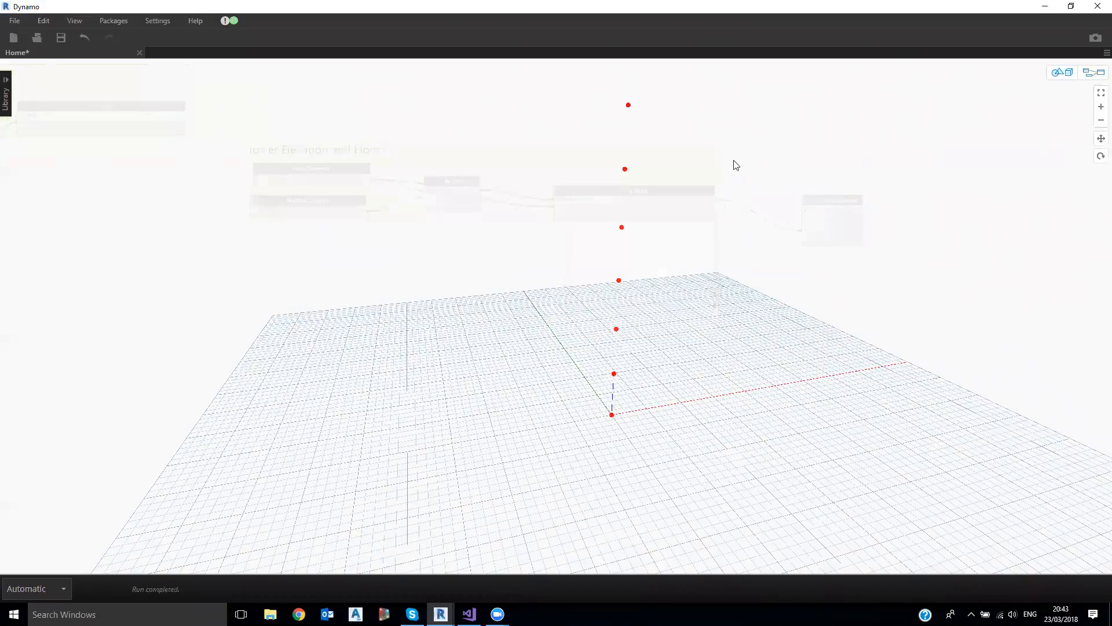
{"action": "scroll", "coordinate": [745, 212], "scroll_direction": "down", "scroll_amount": 1}
{"action": "right_click", "coordinate": [735, 163]}
{"action": "left_click", "coordinate": [750, 213]}
{"action": "scroll", "coordinate": [698, 267], "scroll_direction": "down", "scroll_amount": 1}
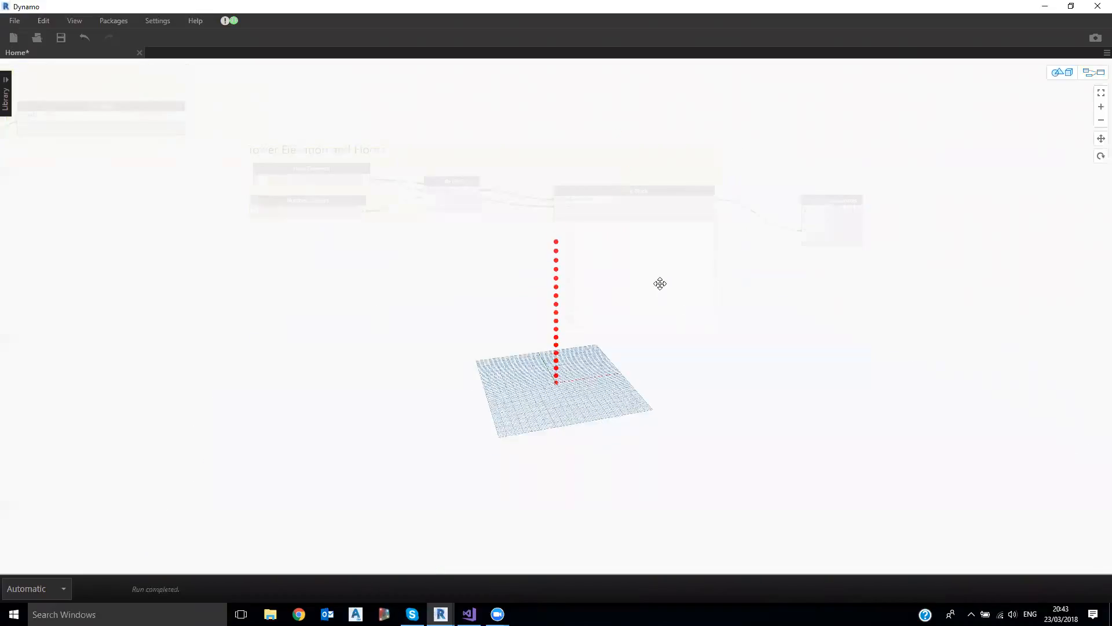
{"action": "right_click_drag", "start_coordinate": [660, 283], "coordinate": [660, 268]}
{"action": "key", "text": "ctrl+b"}
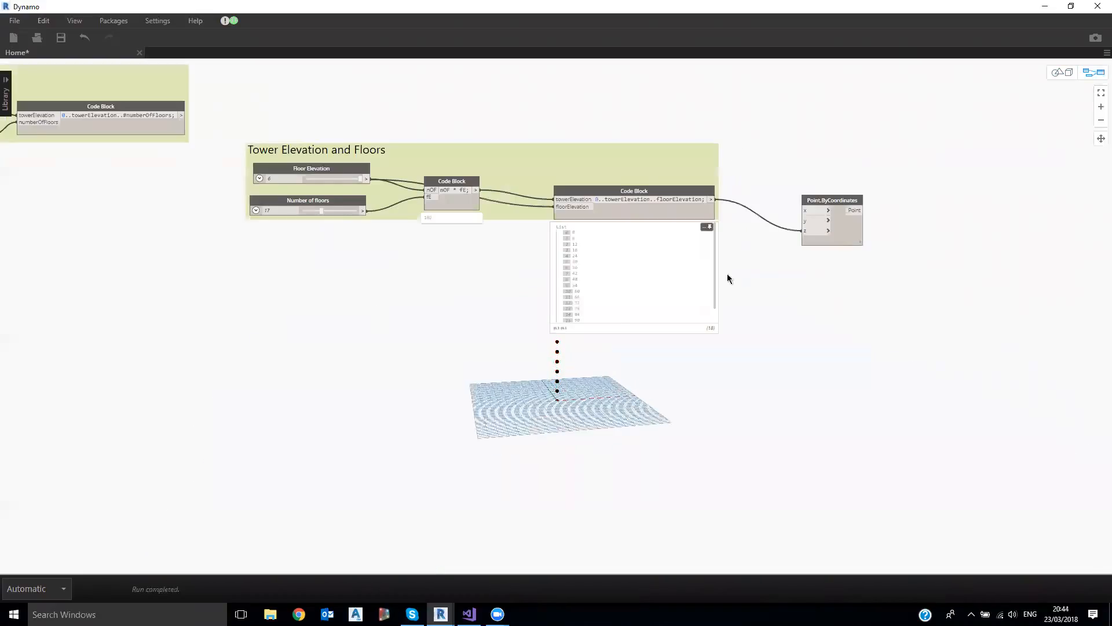
- Check the Floor Elevation slider's range settings and move the slider slightly up, away from the Number of floors slider
{"action": "middle_click_drag", "start_coordinate": [744, 274], "coordinate": [335, 267]}
{"action": "scroll", "coordinate": [335, 267], "scroll_direction": "down", "scroll_amount": 2}
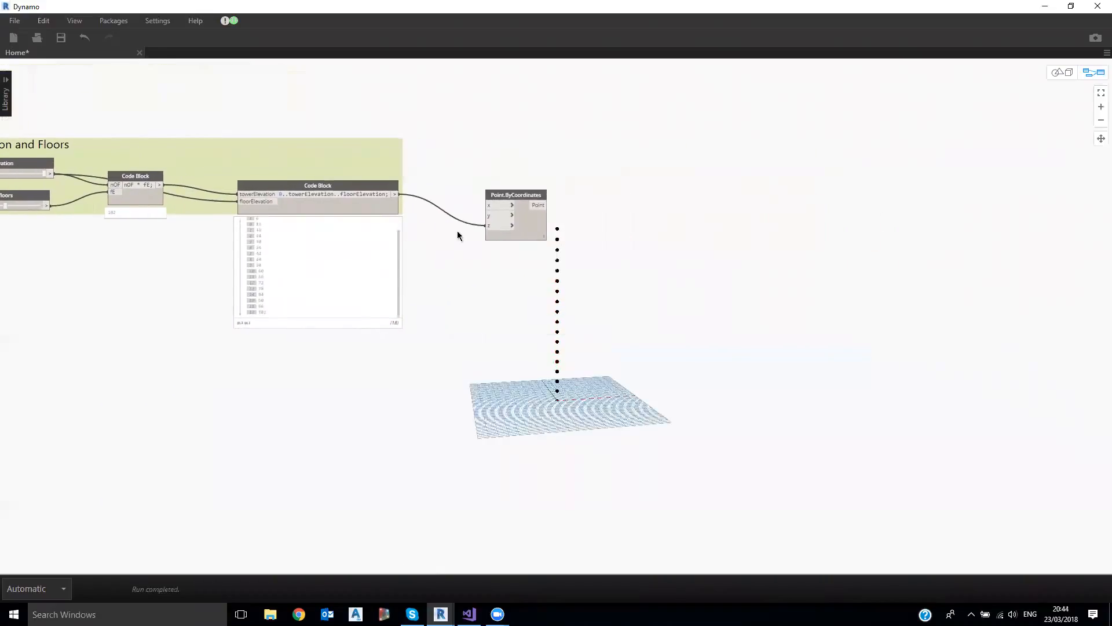
{"action": "middle_click_drag", "start_coordinate": [459, 236], "coordinate": [510, 226]}
{"action": "middle_click_drag", "start_coordinate": [502, 120], "coordinate": [541, 105]}
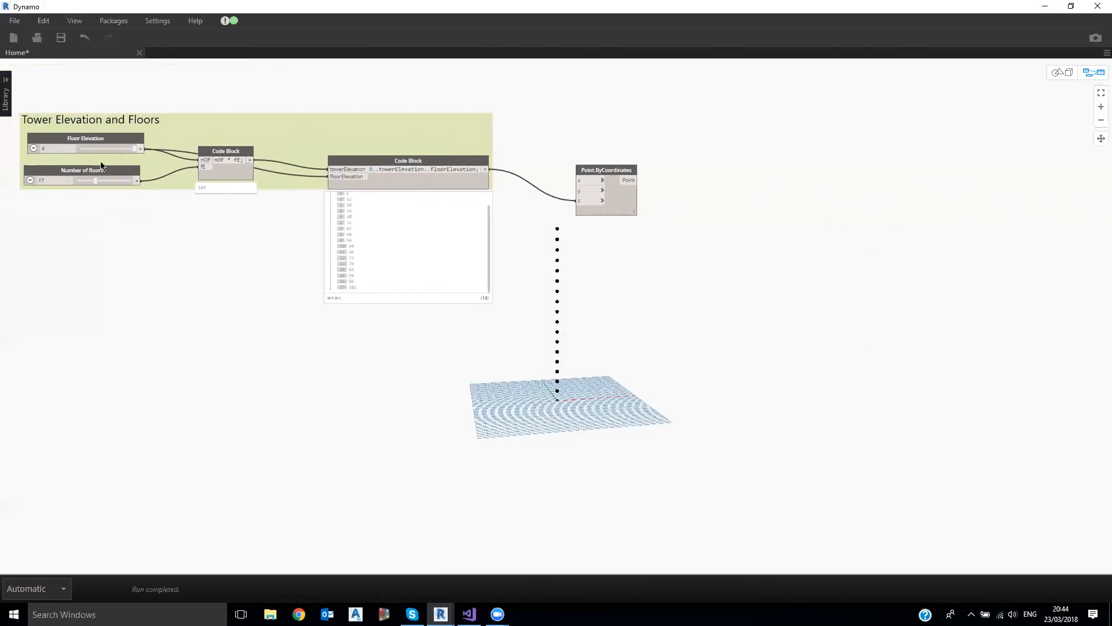
{"action": "left_click", "coordinate": [34, 147]}
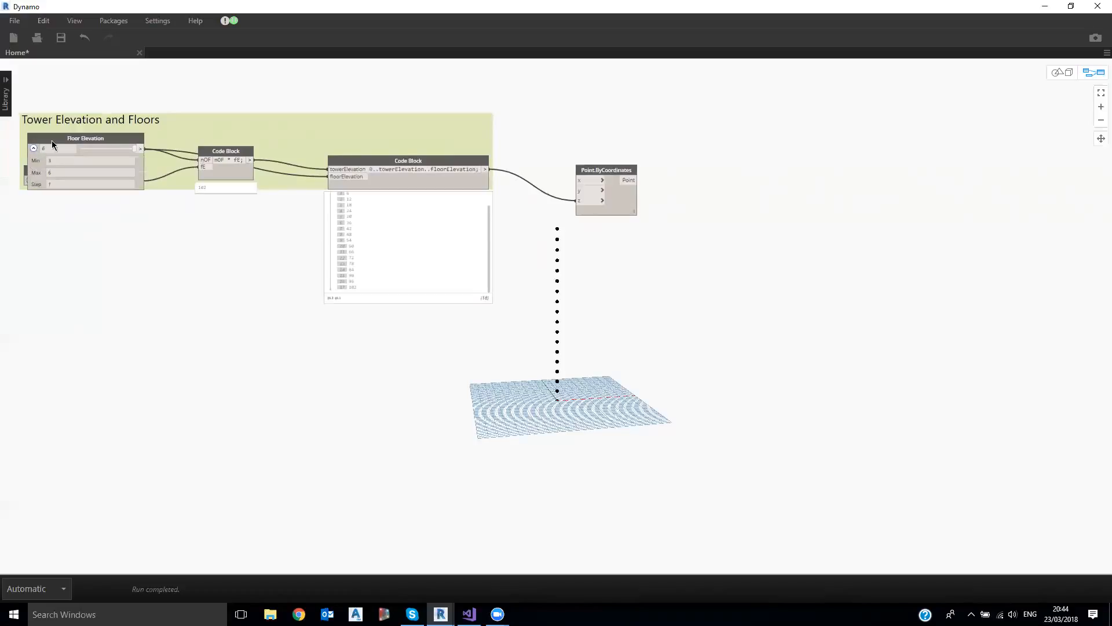
{"action": "left_click_drag", "start_coordinate": [51, 141], "coordinate": [54, 132]}
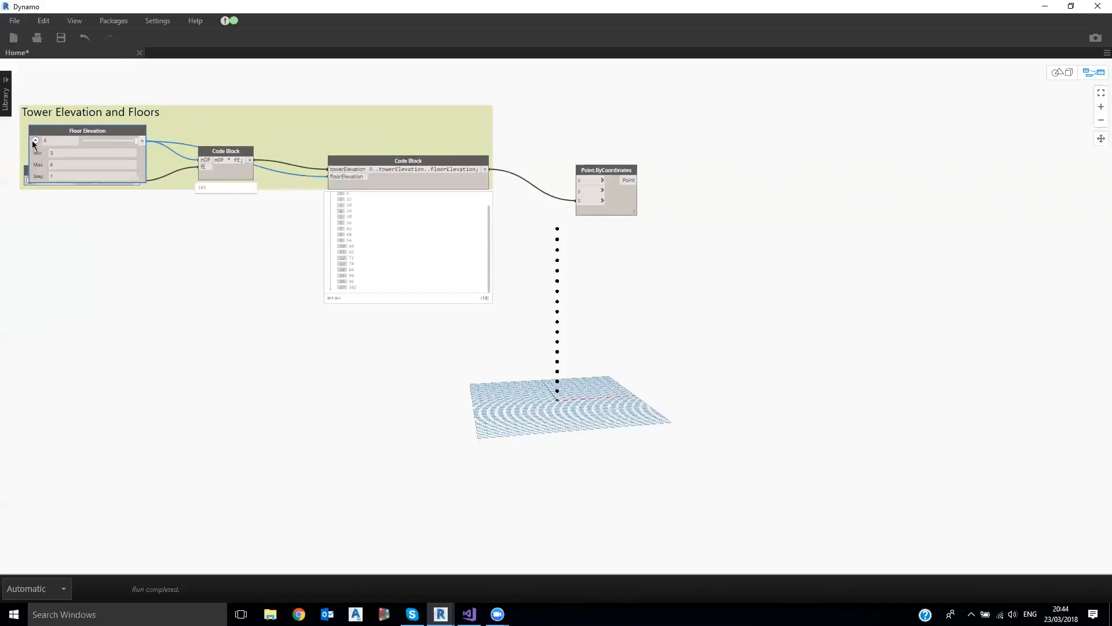
{"action": "left_click", "coordinate": [36, 140]}
- Test a lower Floor Elevation, return it to 6, and raise the Number of floors slider to 22
{"action": "left_click_drag", "start_coordinate": [127, 142], "coordinate": [115, 142]}
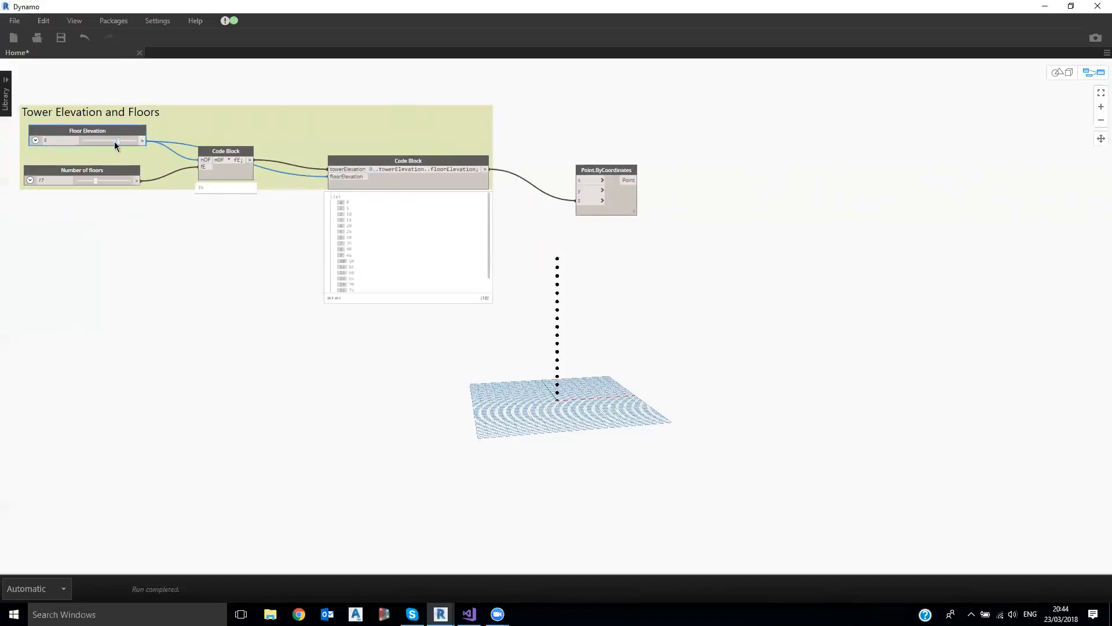
{"action": "mouse_move", "coordinate": [132, 146]}
{"action": "left_mouse_down"}
{"action": "mouse_move", "coordinate": [141, 145]}
{"action": "mouse_move", "coordinate": [119, 145]}
{"action": "mouse_move", "coordinate": [143, 143]}
{"action": "left_mouse_up"}
{"action": "left_click_drag", "start_coordinate": [94, 184], "coordinate": [114, 184]}
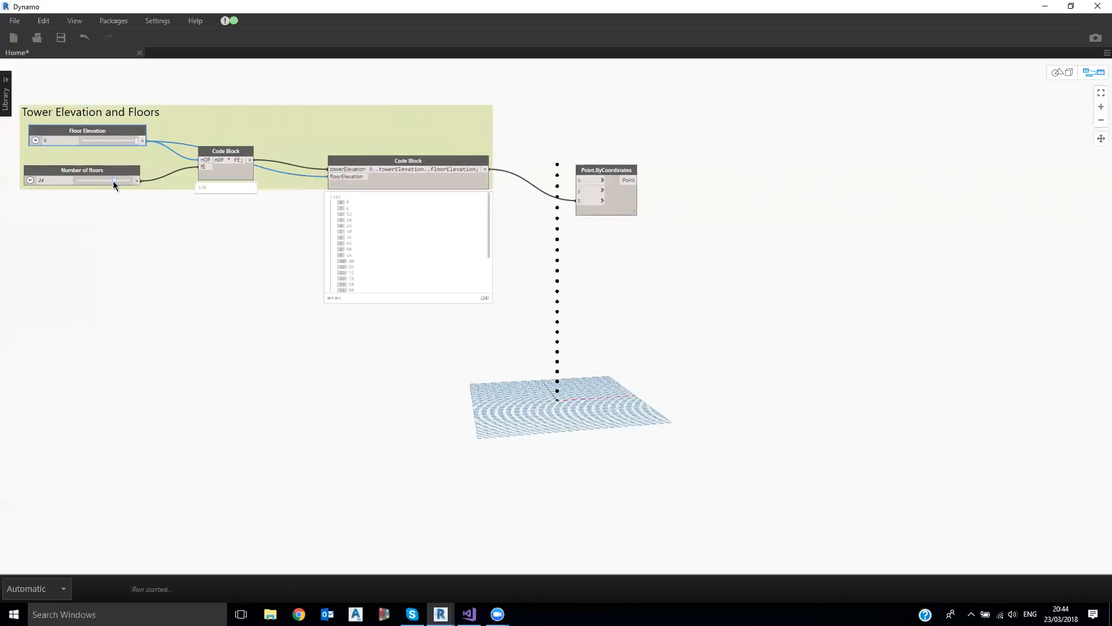
- Set the Floor Elevation slider's maximum to 10 and raise its value to 7
{"action": "left_click", "coordinate": [35, 140]}
{"action": "type", "text": "10"}
{"action": "left_click", "coordinate": [205, 348]}
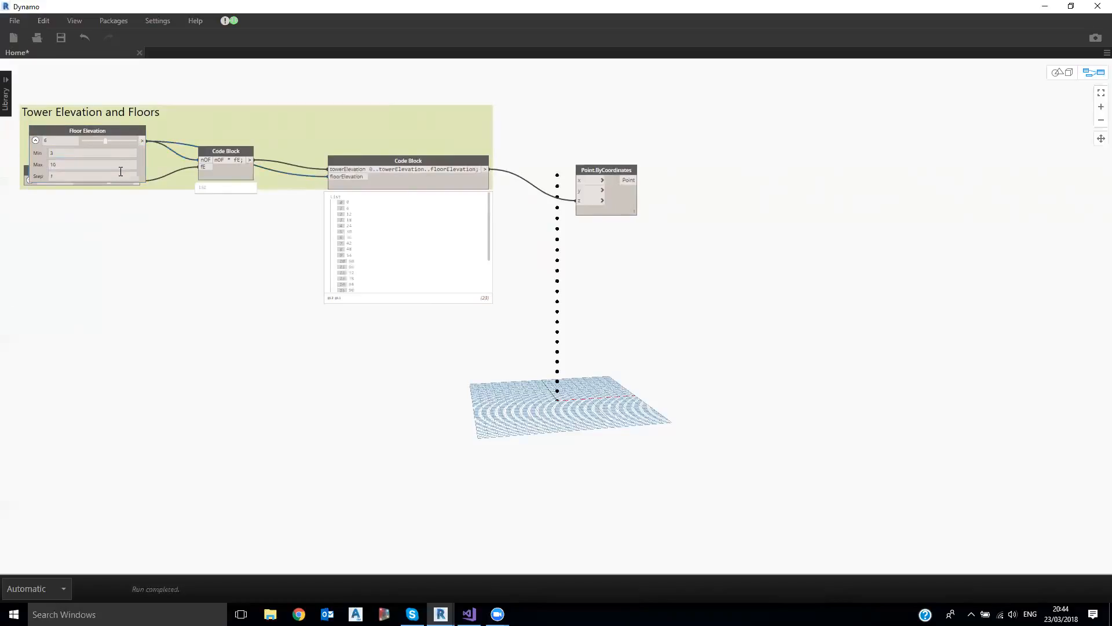
{"action": "left_click", "coordinate": [34, 140]}
{"action": "left_click_drag", "start_coordinate": [108, 140], "coordinate": [114, 139]}
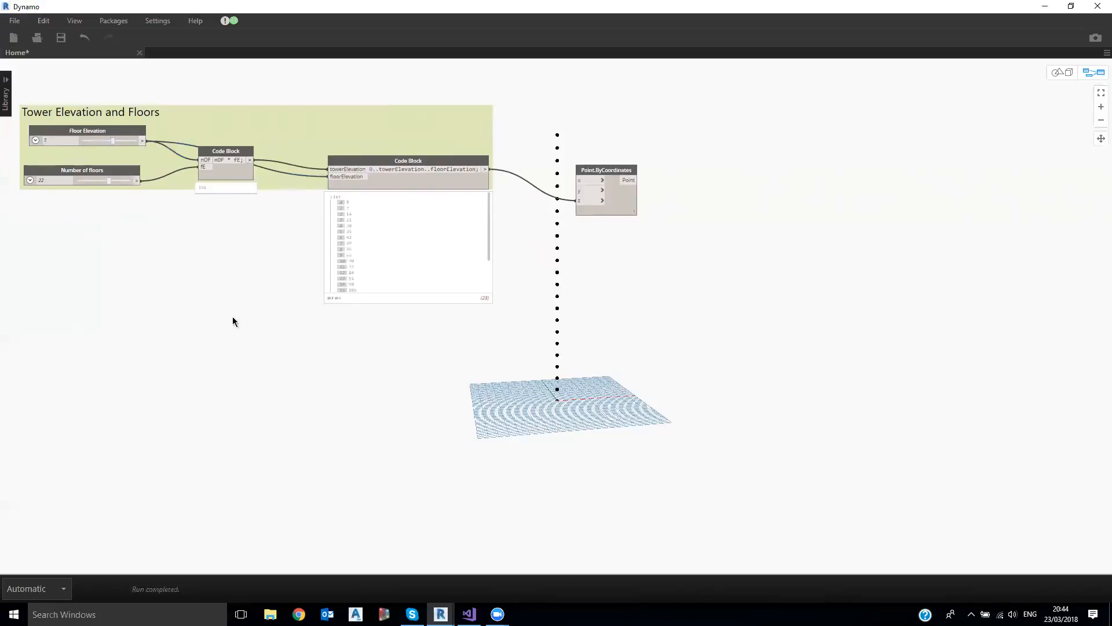
- Move the Point.ByCoordinates node closer to the Tower Elevation and Floors group
{"action": "middle_click_drag", "start_coordinate": [257, 317], "coordinate": [280, 331]}
{"action": "left_click_drag", "start_coordinate": [633, 182], "coordinate": [617, 160]}
{"action": "left_click", "coordinate": [648, 323]}
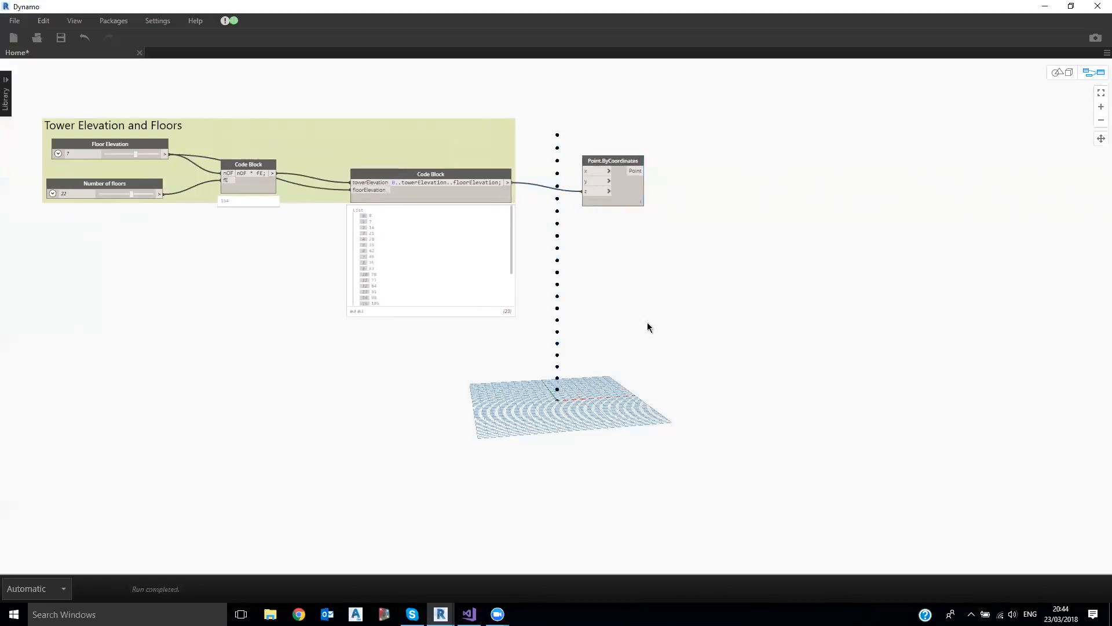
{"action": "left_click_drag", "start_coordinate": [606, 158], "coordinate": [596, 154]}
{"action": "left_click", "coordinate": [600, 145]}
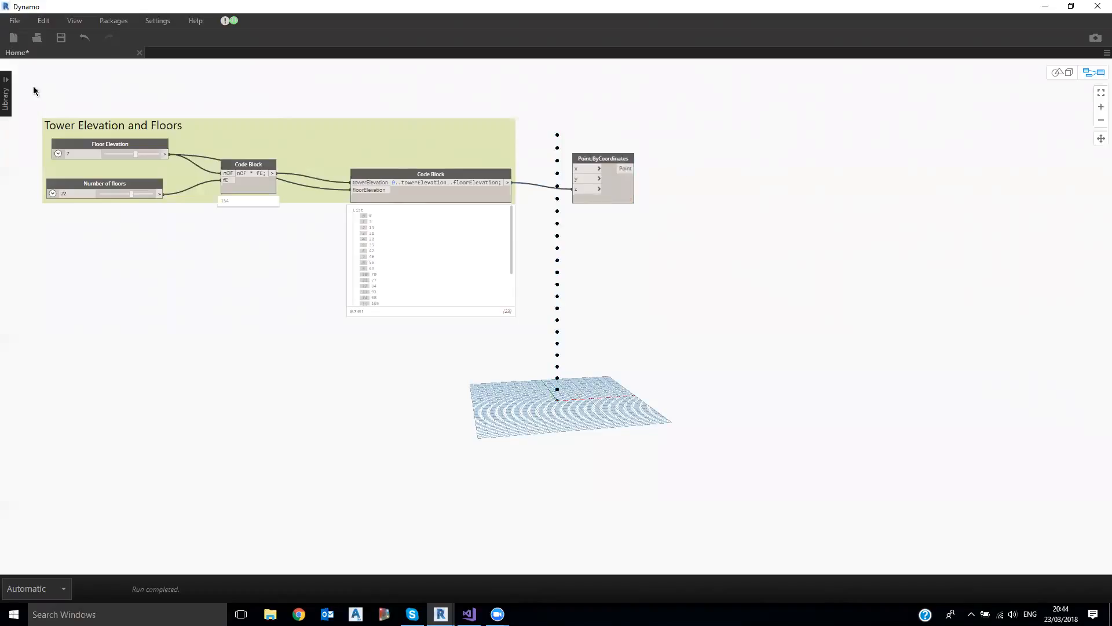
- Replace the old library search with "circle" and add a Circle.ByCenterPointRadius node to the graph
{"action": "left_click", "coordinate": [6, 93]}
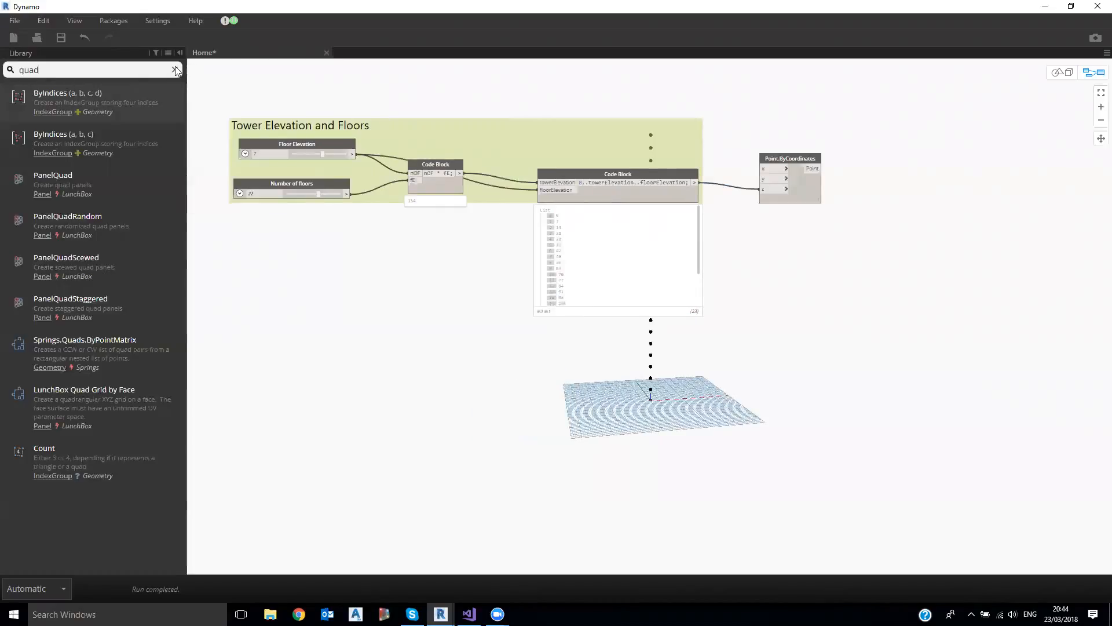
{"action": "left_click", "coordinate": [175, 69]}
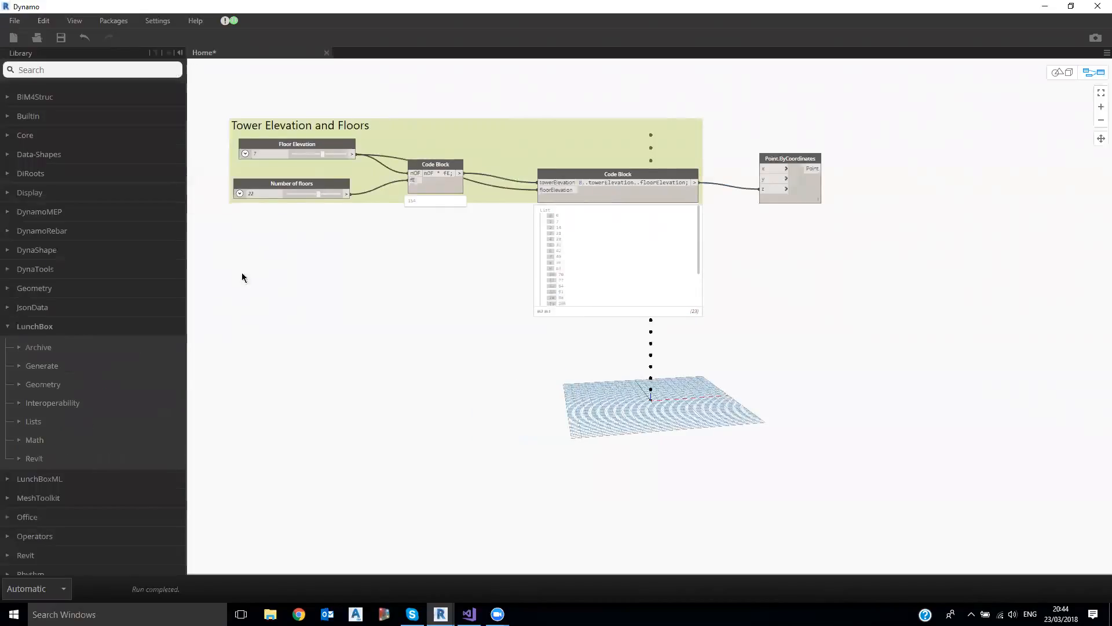
{"action": "left_click", "coordinate": [180, 52]}
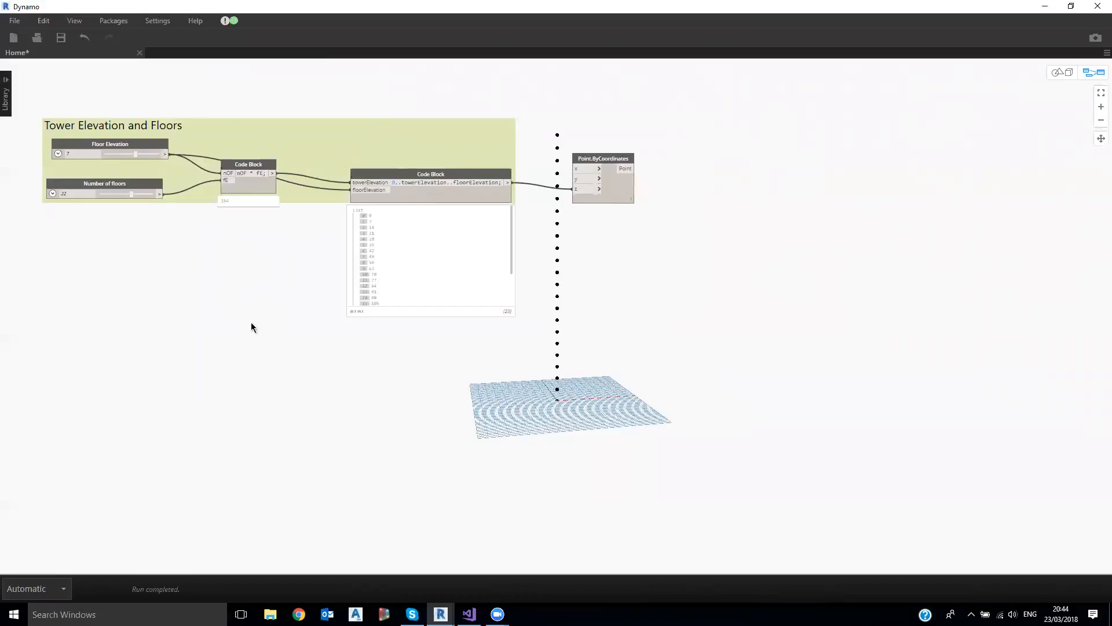
{"action": "left_click", "coordinate": [7, 83]}
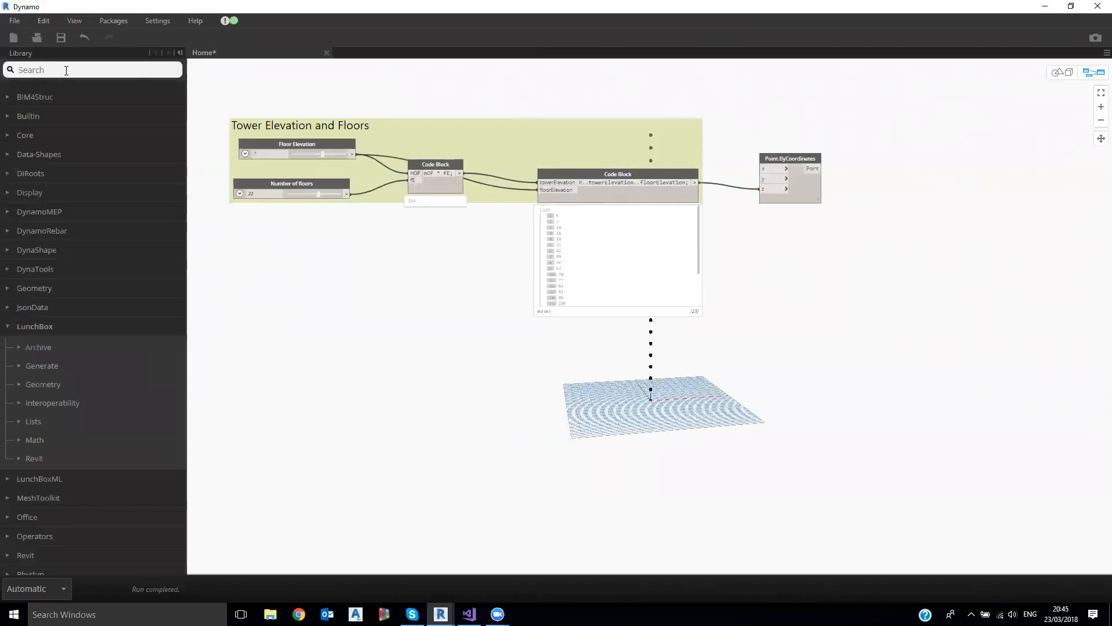
{"action": "type", "text": "circle"}
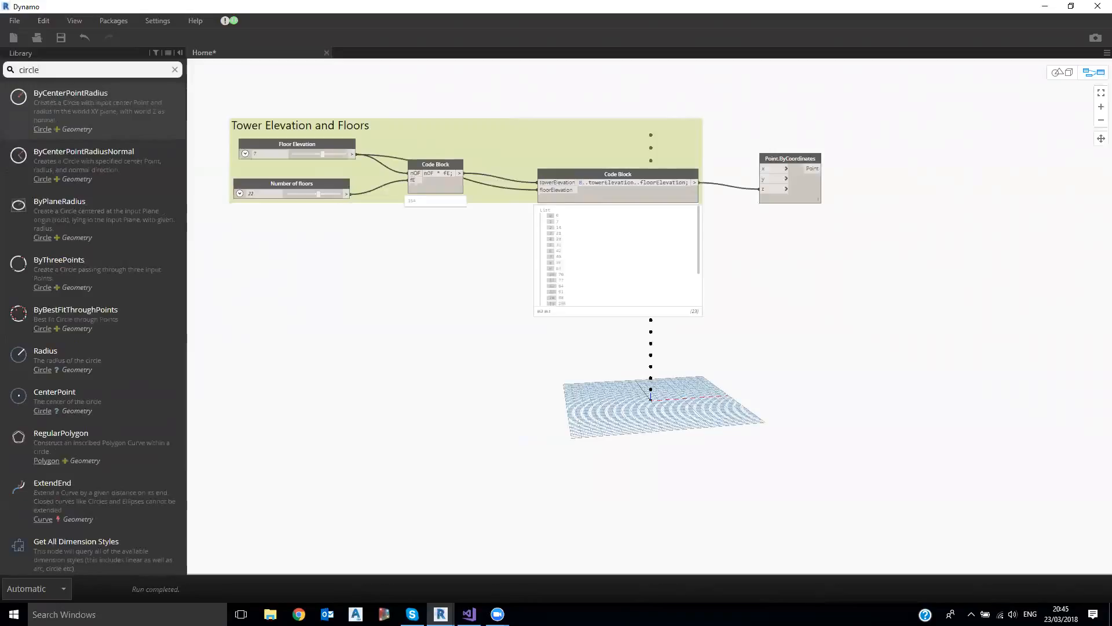
{"action": "mouse_move", "coordinate": [59, 107]}
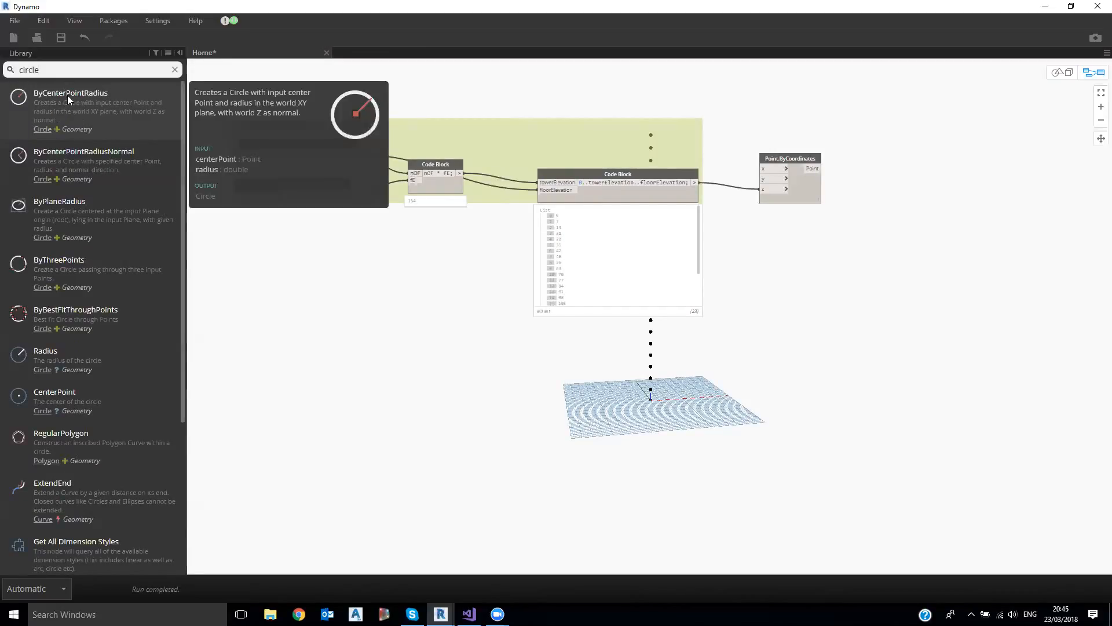
{"action": "left_click", "coordinate": [85, 101]}
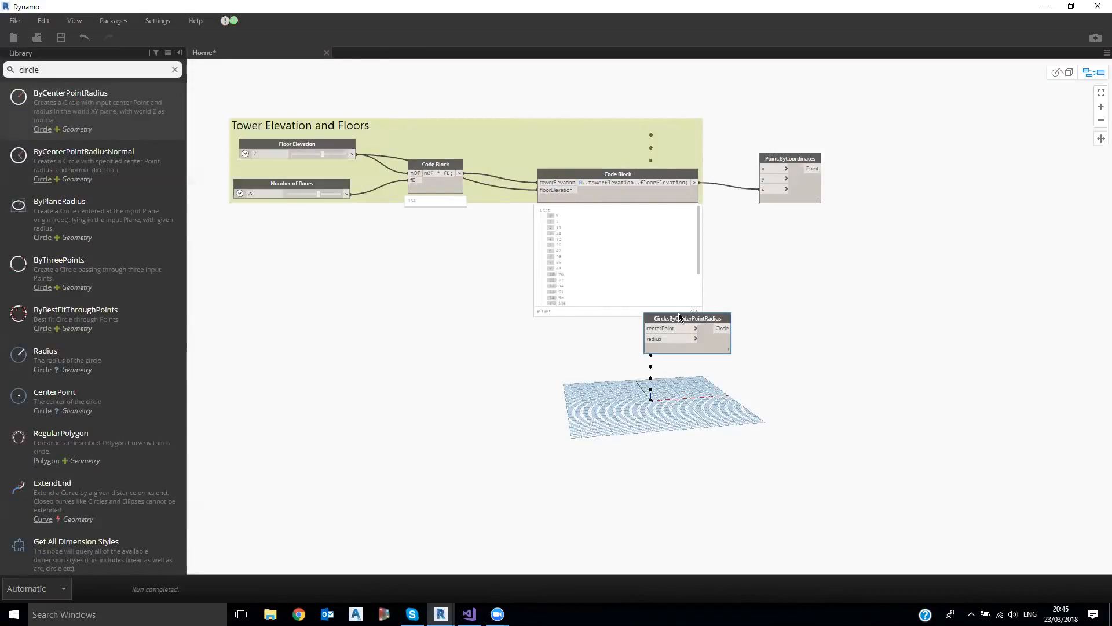
- Place the Circle.ByCenterPointRadius node beyond Point.ByCoordinates and wire the Point output into its centerPoint input
{"action": "scroll", "coordinate": [719, 317], "scroll_direction": "up", "scroll_amount": 1}
{"action": "left_click_drag", "start_coordinate": [718, 320], "coordinate": [1051, 222]}
{"action": "scroll", "coordinate": [817, 165], "scroll_direction": "down", "scroll_amount": 1}
{"action": "middle_click_drag", "start_coordinate": [818, 165], "coordinate": [758, 154]}
{"action": "left_click_drag", "start_coordinate": [753, 130], "coordinate": [727, 123]}
{"action": "left_click", "coordinate": [741, 134]}
{"action": "left_click", "coordinate": [885, 215]}
{"action": "left_click_drag", "start_coordinate": [923, 206], "coordinate": [905, 211]}
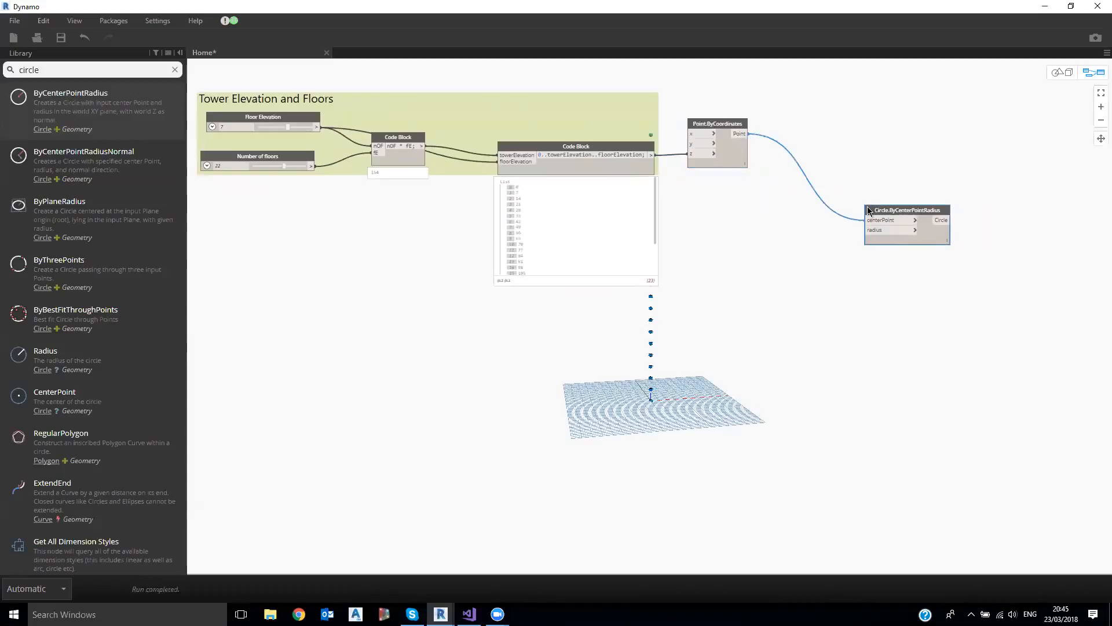
- Create a Code Block with the value 20 and connect it to the circle node's radius input
{"action": "scroll", "coordinate": [742, 299], "scroll_direction": "up", "scroll_amount": 1}
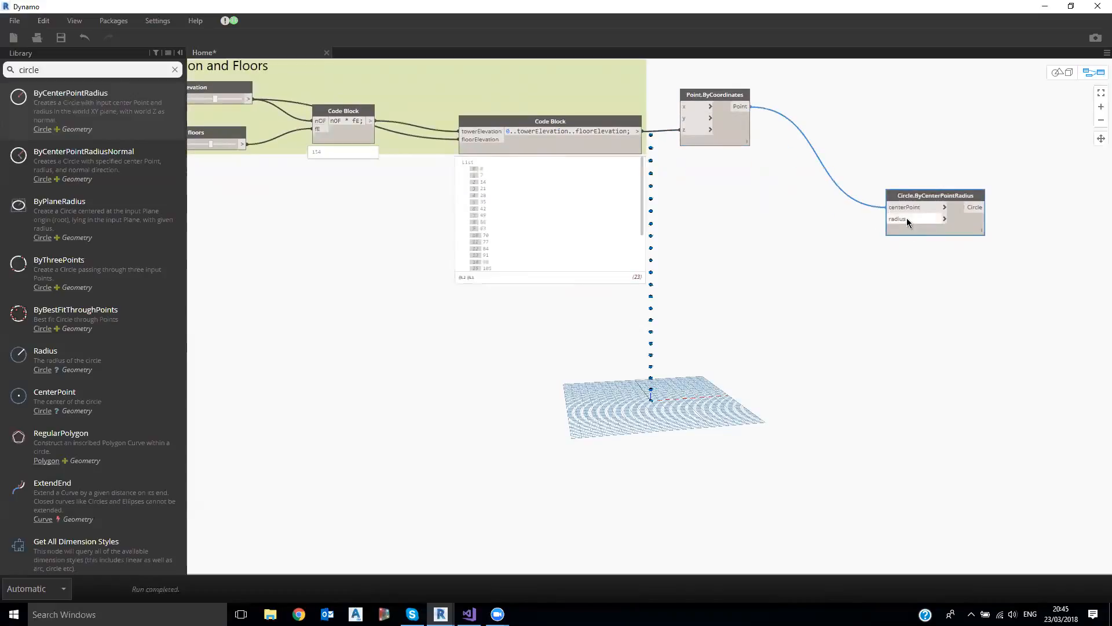
{"action": "double_click", "coordinate": [792, 224]}
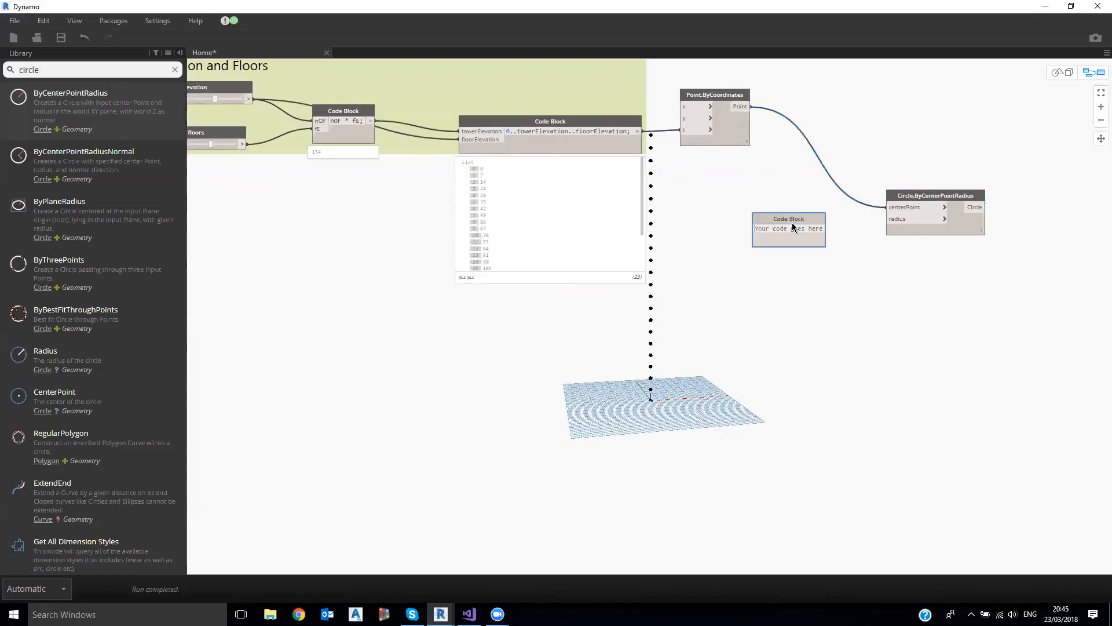
{"action": "left_click_drag", "start_coordinate": [800, 223], "coordinate": [814, 234]}
{"action": "left_click", "coordinate": [814, 238]}
{"action": "type", "text": "20"}
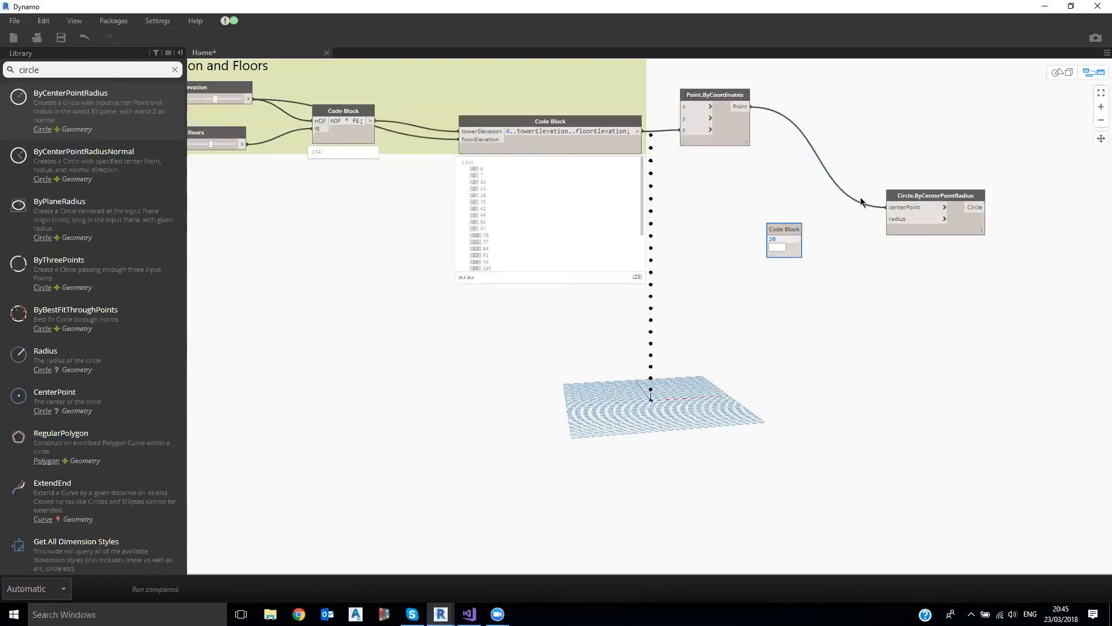
{"action": "left_click", "coordinate": [811, 239]}
{"action": "left_click_drag", "start_coordinate": [797, 239], "coordinate": [924, 215]}
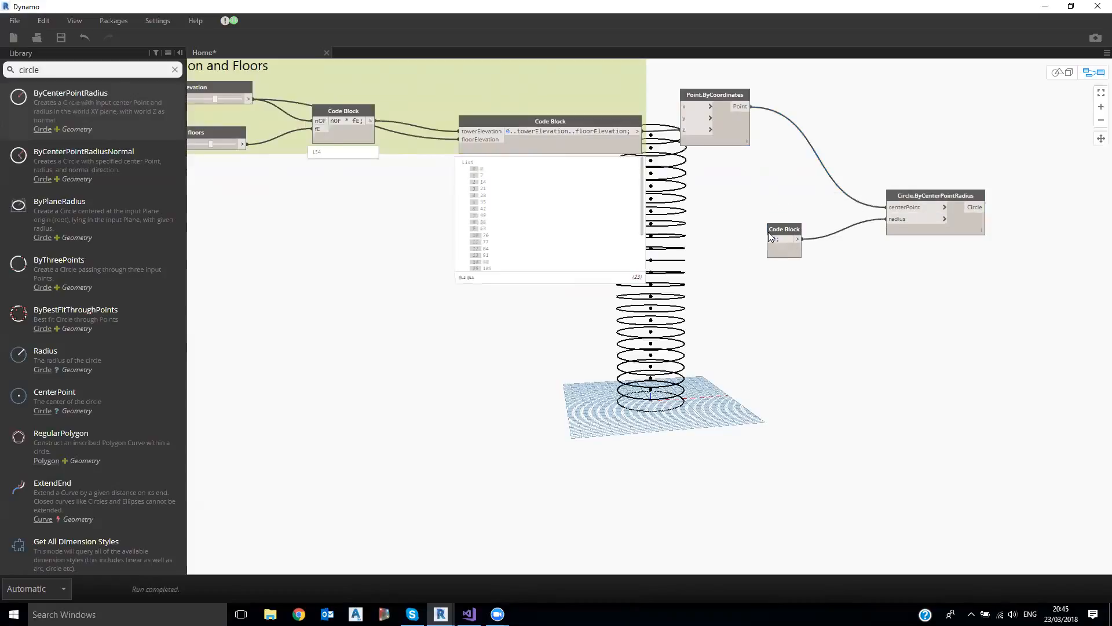
- Move the radius Code Block beneath the Number of floors slider
{"action": "scroll", "coordinate": [775, 249], "scroll_direction": "down", "scroll_amount": 2}
{"action": "middle_click_drag", "start_coordinate": [772, 245], "coordinate": [790, 245]}
{"action": "left_click_drag", "start_coordinate": [873, 231], "coordinate": [410, 201]}
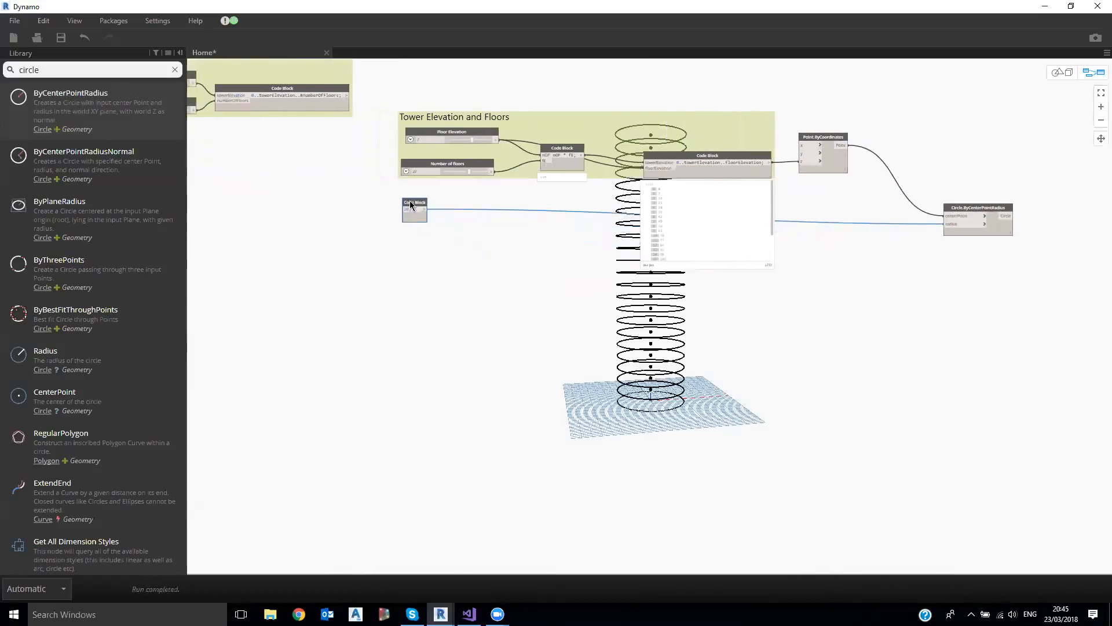
- Recolour the Tower Elevation and Floors group grey and add the radius Code Block to that group
{"action": "middle_click_drag", "start_coordinate": [545, 126], "coordinate": [548, 127]}
{"action": "right_click", "coordinate": [547, 127]}
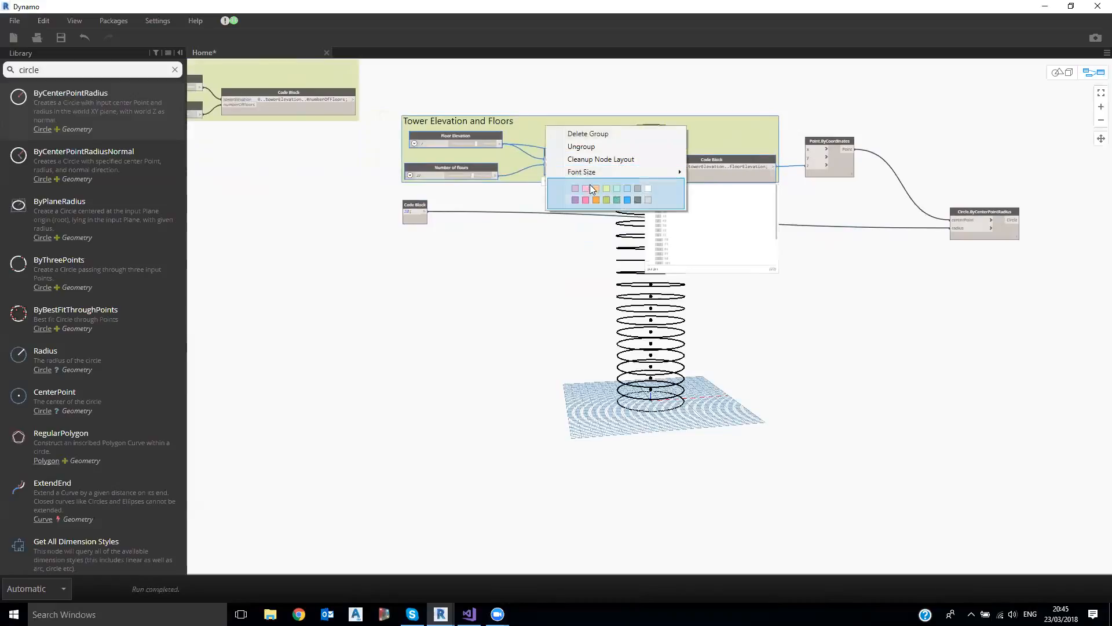
{"action": "left_click", "coordinate": [637, 200]}
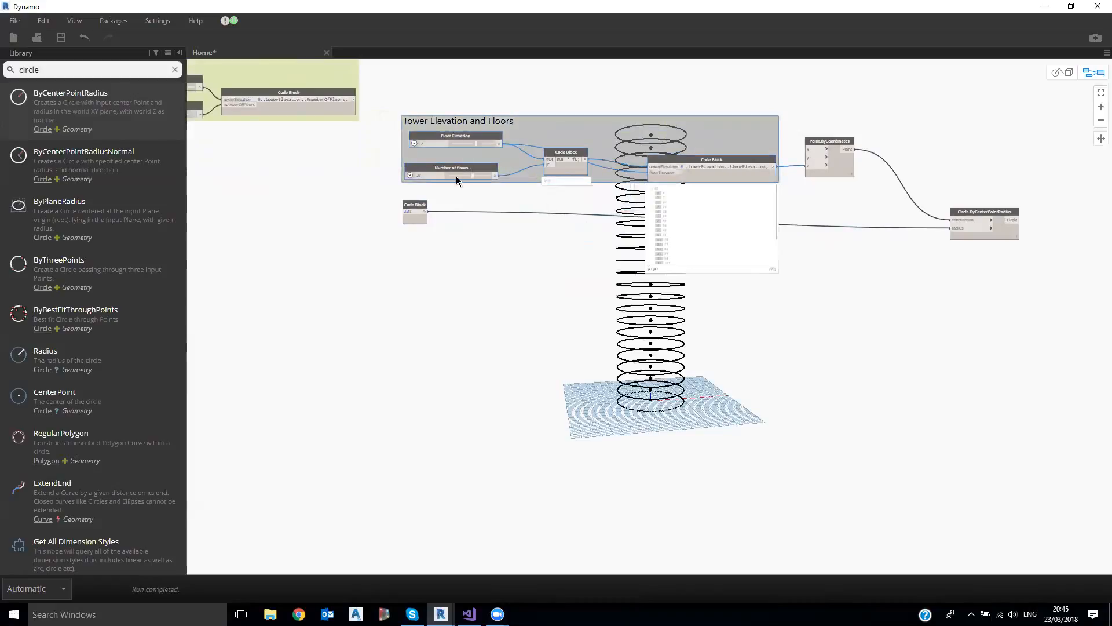
{"action": "right_click", "coordinate": [424, 204]}
{"action": "left_click", "coordinate": [468, 250]}
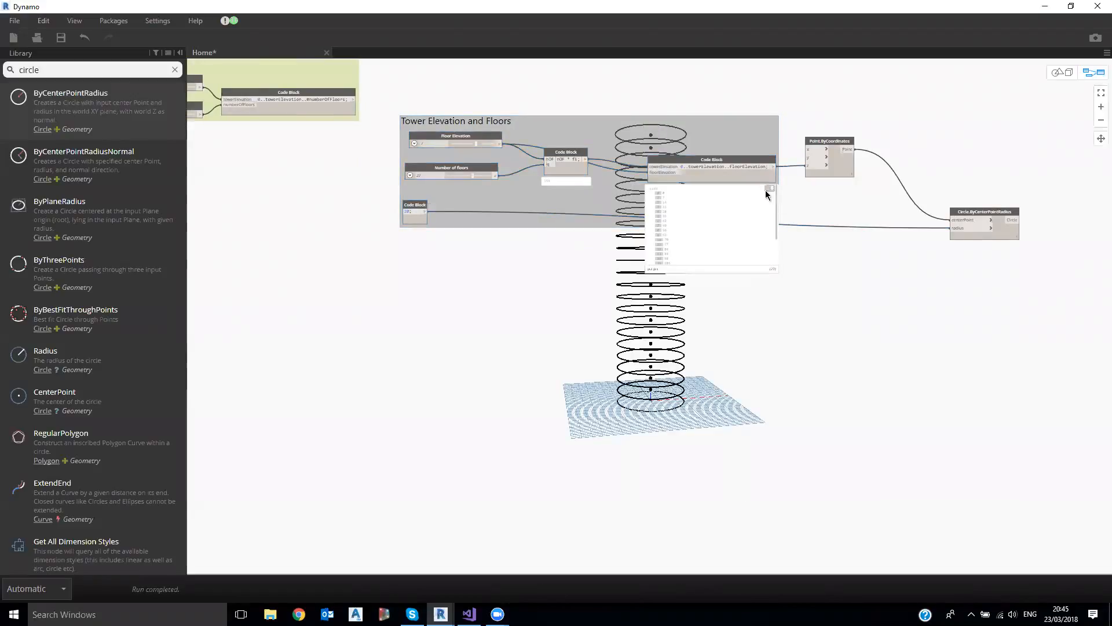
- Inspect the stacked circles in the 3D preview, and move the Circle.ByCenterPointRadius node closer to Point.ByCoordinates
{"action": "key", "text": "ctrl+b"}
{"action": "right_click_drag", "start_coordinate": [856, 379], "coordinate": [655, 242]}
{"action": "key", "text": "ctrl+b"}
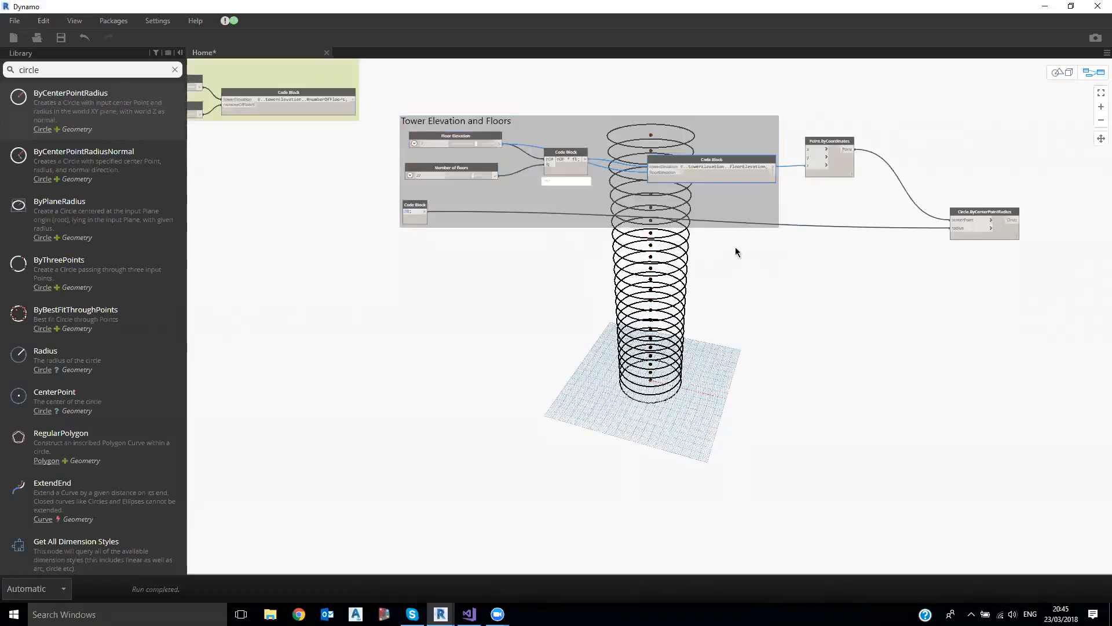
{"action": "left_click_drag", "start_coordinate": [970, 206], "coordinate": [948, 203]}
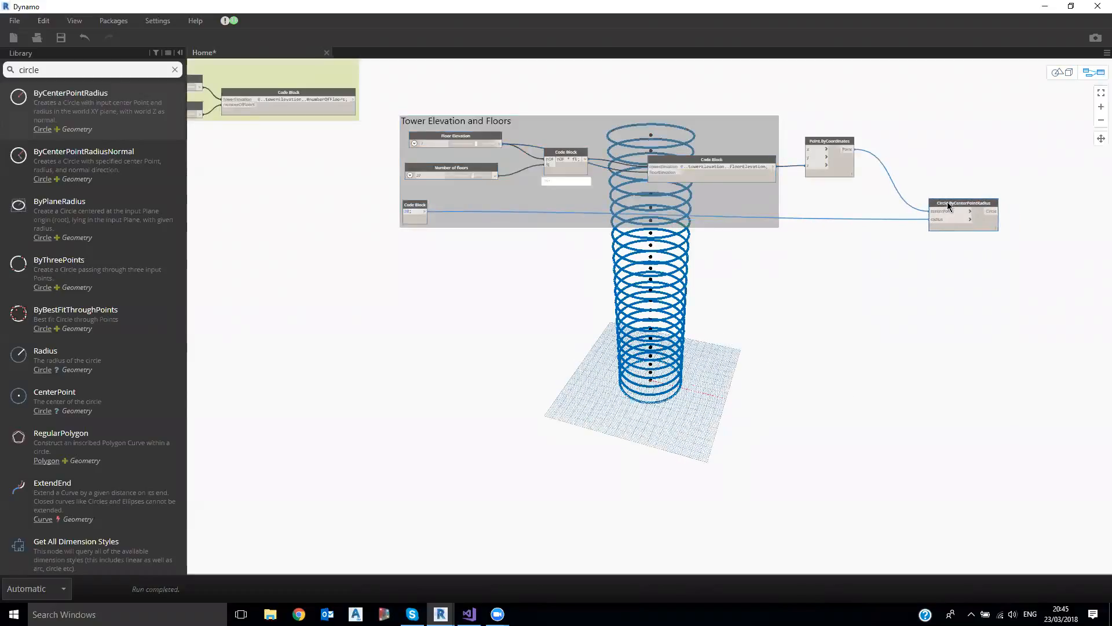
{"action": "key", "text": "ctrl+b"}
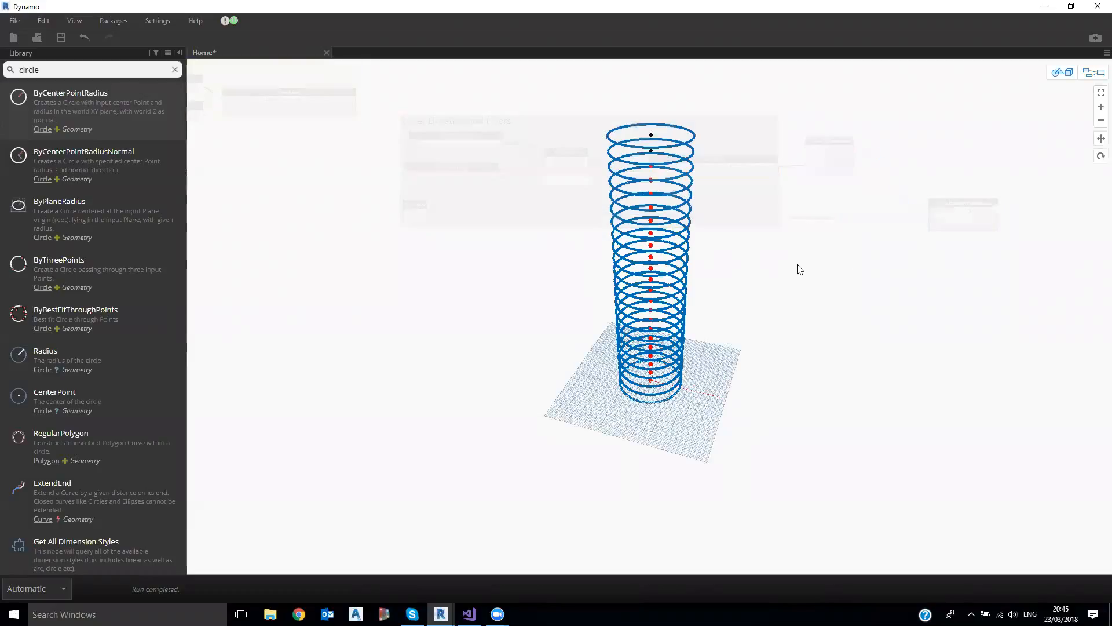
{"action": "key", "text": "ctrl+b"}
{"action": "left_click_drag", "start_coordinate": [966, 206], "coordinate": [933, 190]}
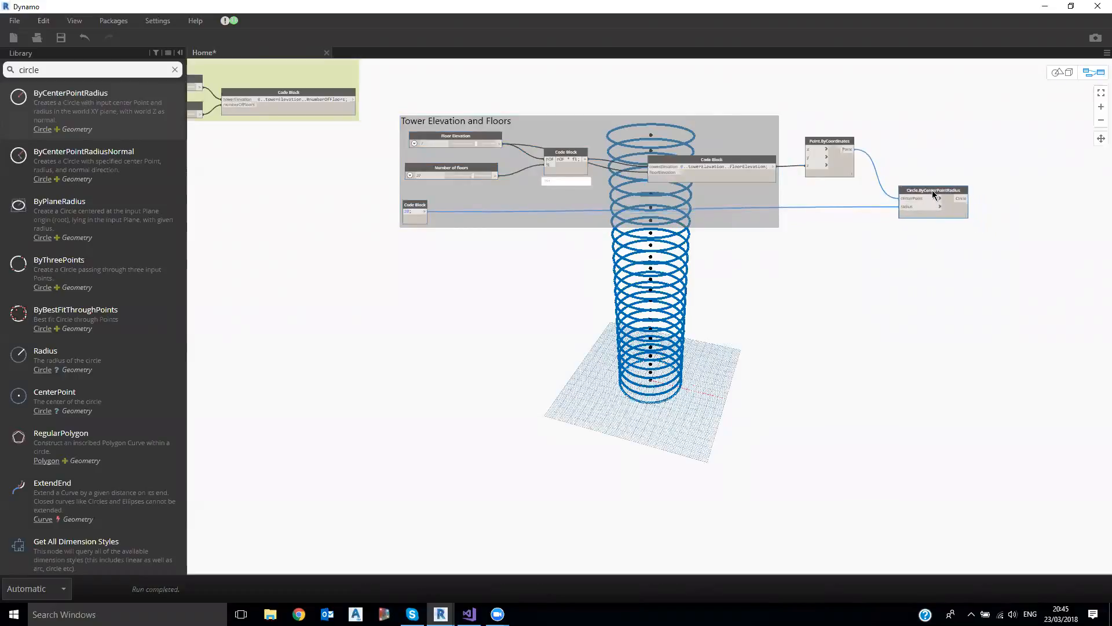
{"action": "left_click", "coordinate": [174, 68]}
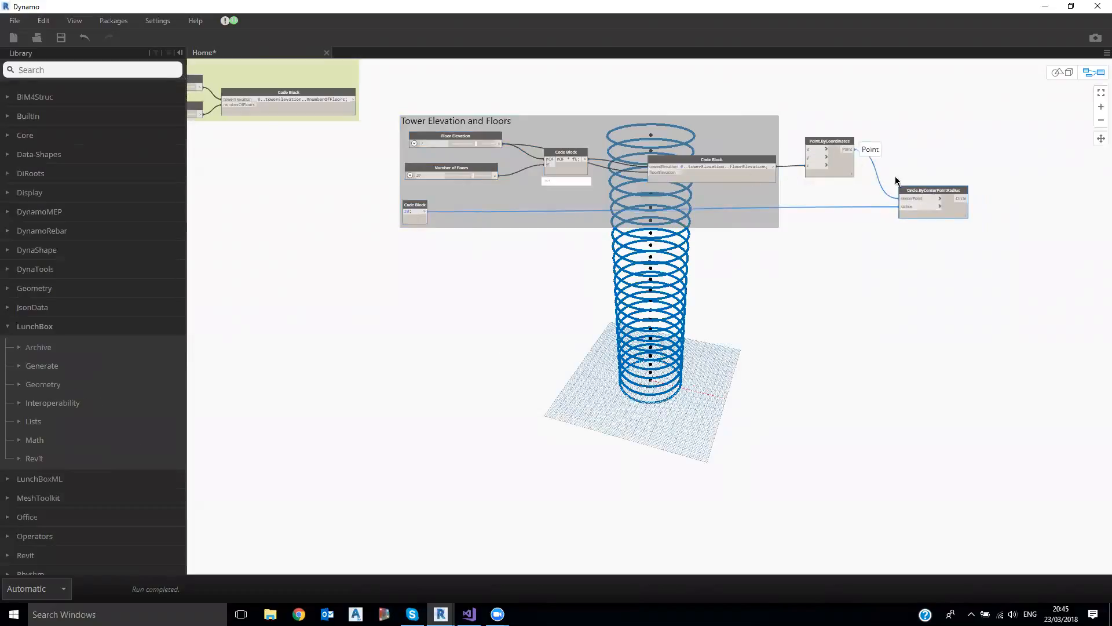
{"action": "left_click_drag", "start_coordinate": [910, 192], "coordinate": [914, 192]}
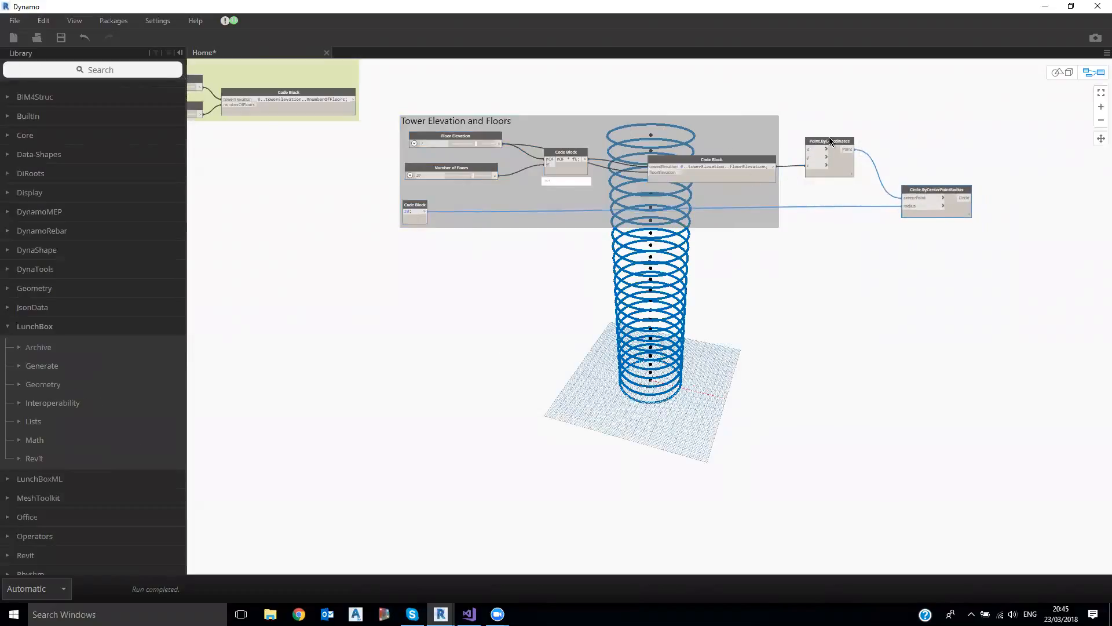
- Disconnect the points from the circle node's centerPoint input and move the circle node below Point.ByCoordinates
{"action": "left_click", "coordinate": [913, 197]}
{"action": "left_click", "coordinate": [856, 268]}
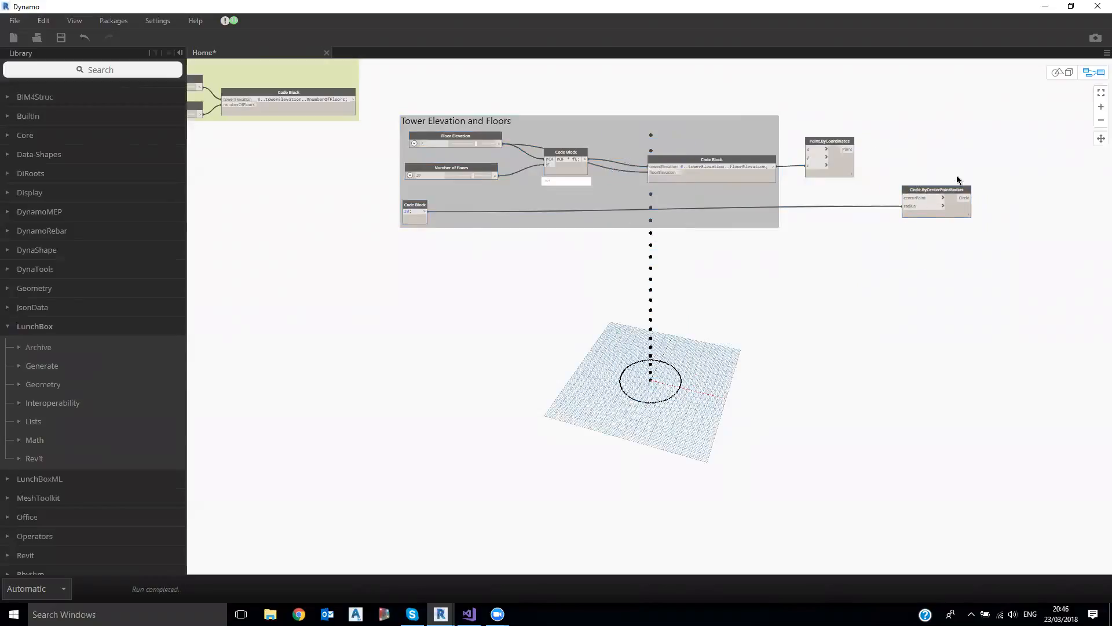
{"action": "left_click_drag", "start_coordinate": [934, 188], "coordinate": [859, 232]}
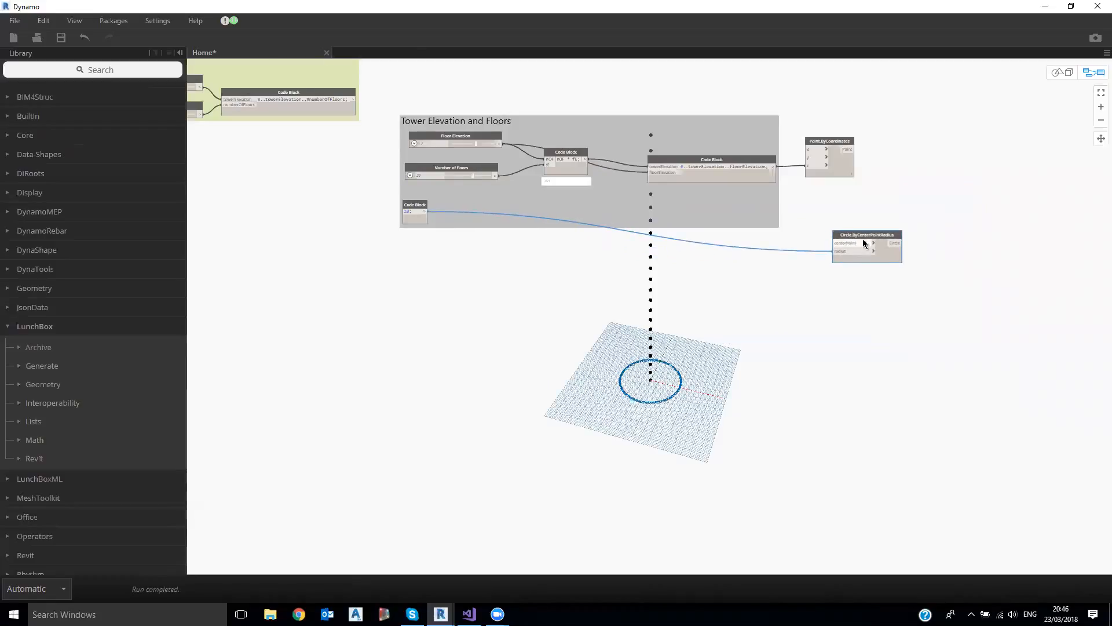
{"action": "scroll", "coordinate": [851, 241], "scroll_direction": "up", "scroll_amount": 3}
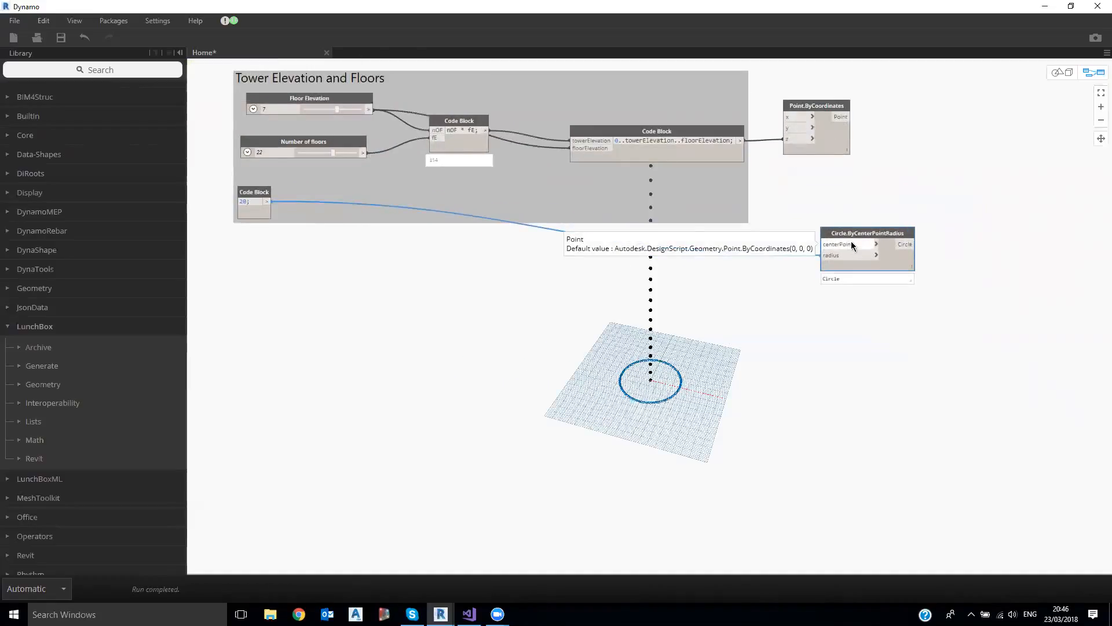
{"action": "left_click_drag", "start_coordinate": [856, 230], "coordinate": [863, 246]}
- Search the library for "translate" and place a Geometry.Translate (direction, distance) node beyond the circle node
{"action": "left_click", "coordinate": [173, 69]}
{"action": "type", "text": "translate"}
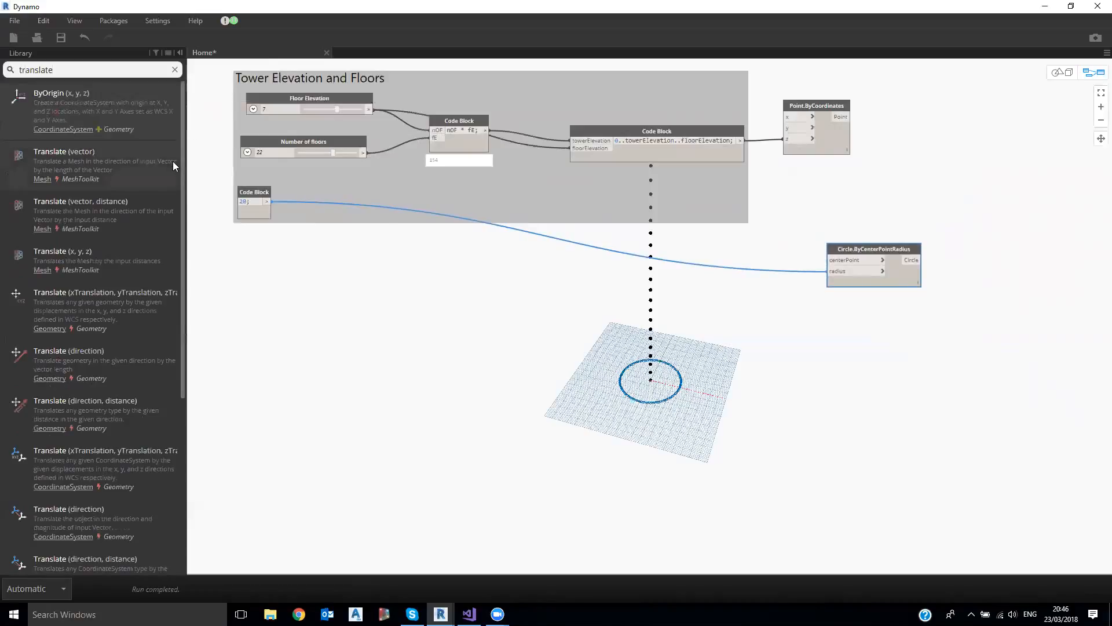
{"action": "mouse_move", "coordinate": [125, 202]}
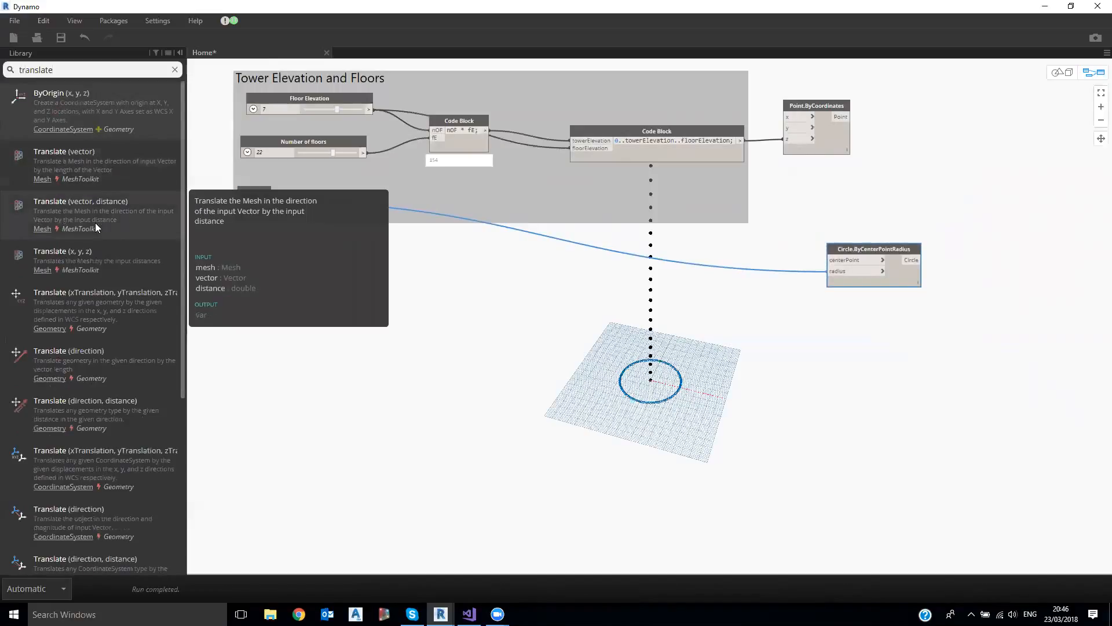
{"action": "mouse_move", "coordinate": [98, 298]}
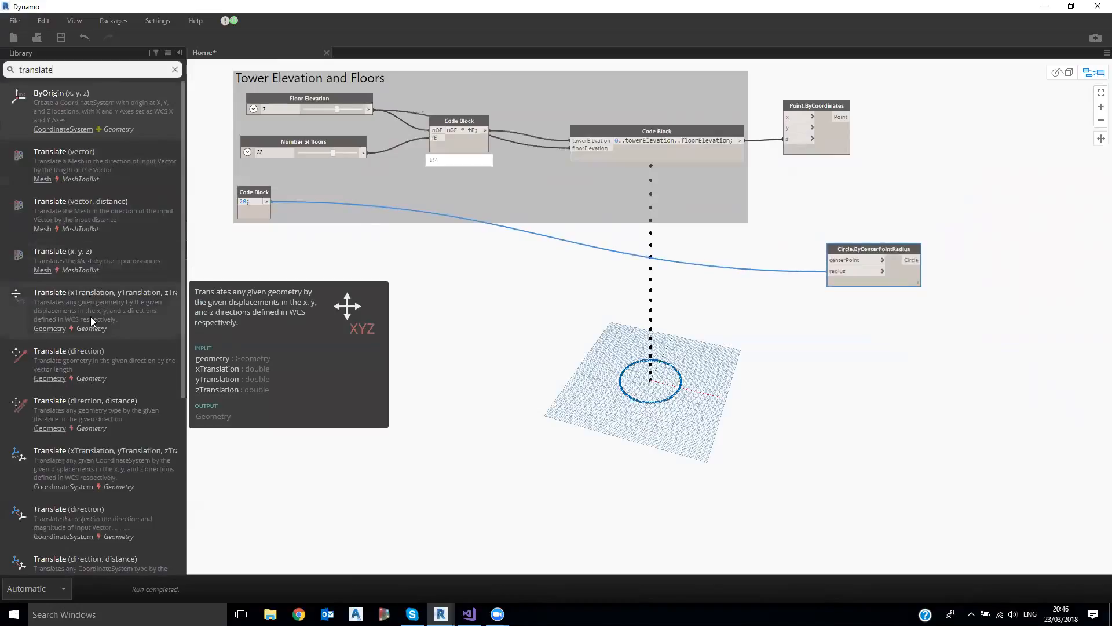
{"action": "mouse_move", "coordinate": [102, 408]}
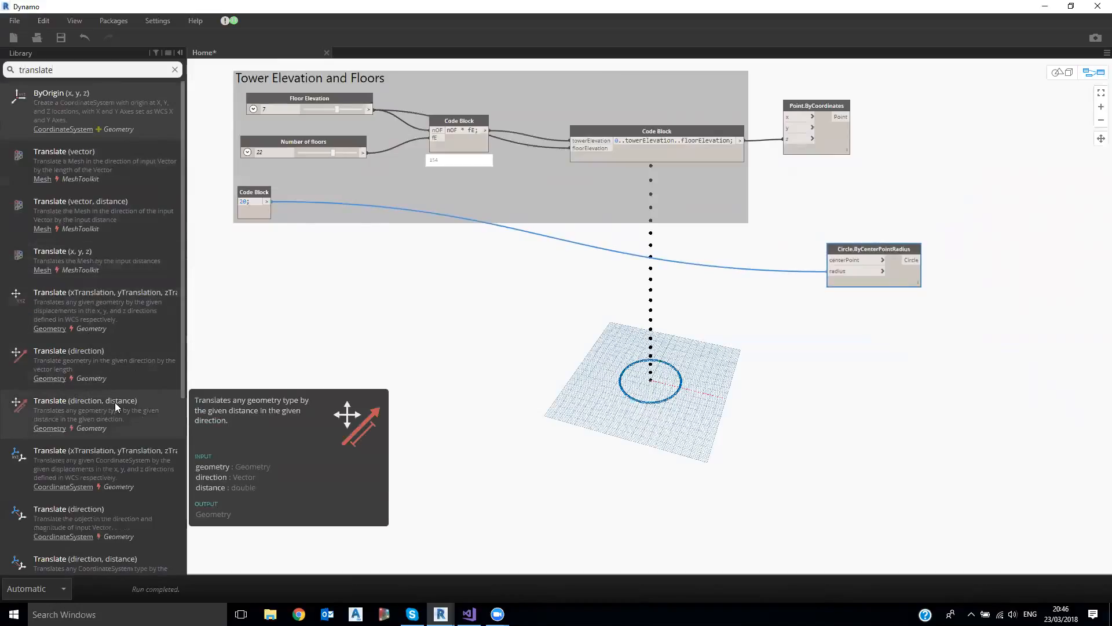
{"action": "left_click", "coordinate": [115, 402]}
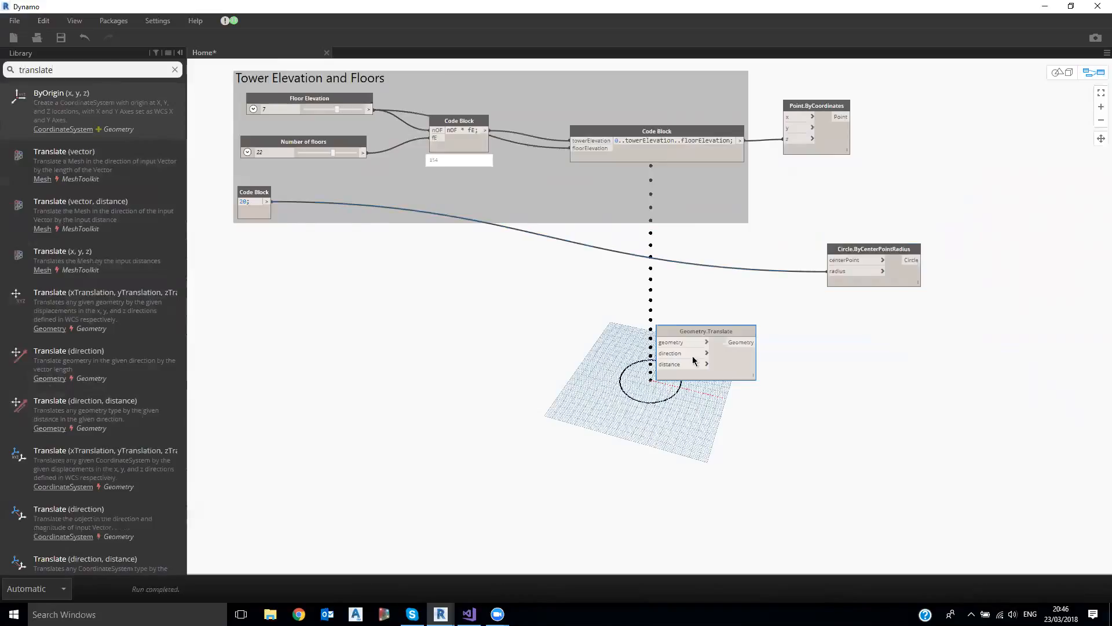
{"action": "middle_click_drag", "start_coordinate": [679, 351], "coordinate": [618, 340]}
{"action": "left_click_drag", "start_coordinate": [653, 320], "coordinate": [820, 351]}
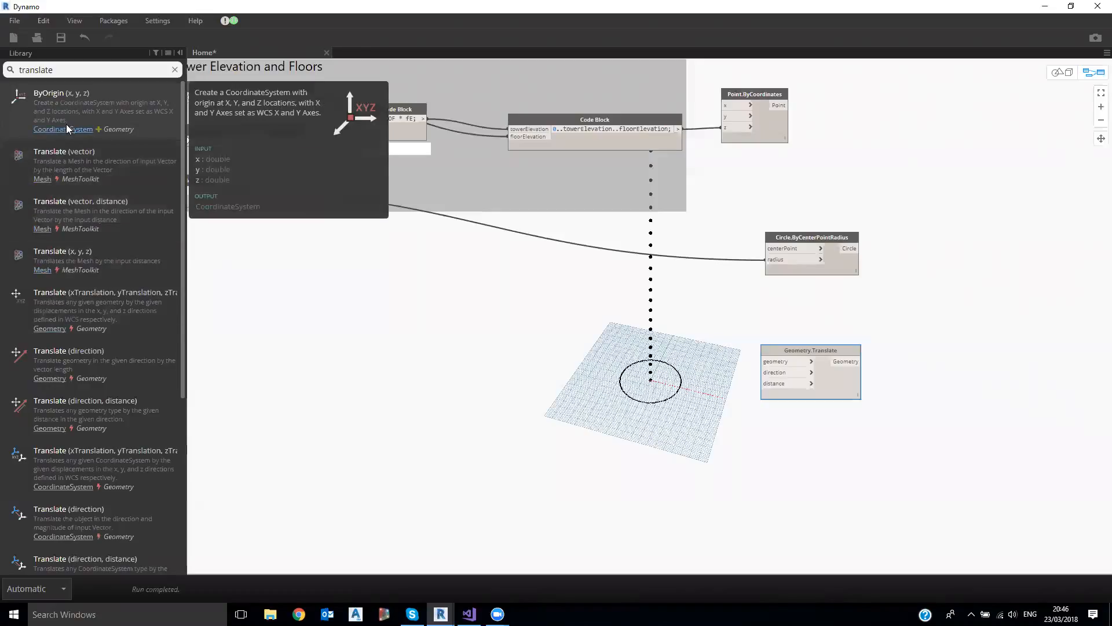
{"action": "left_click_drag", "start_coordinate": [818, 351], "coordinate": [958, 305]}
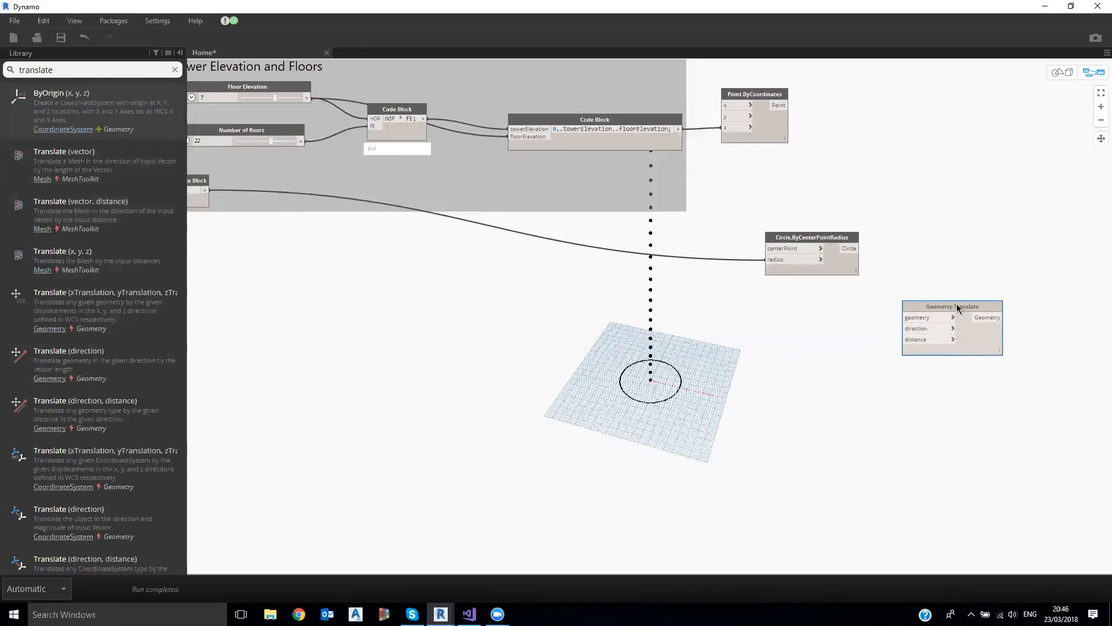
- Connect the Circle output to the geometry input of Geometry.Translate and adjust the node's position slightly
{"action": "scroll", "coordinate": [956, 306], "scroll_direction": "up", "scroll_amount": 2}
{"action": "left_click_drag", "start_coordinate": [824, 229], "coordinate": [872, 312]}
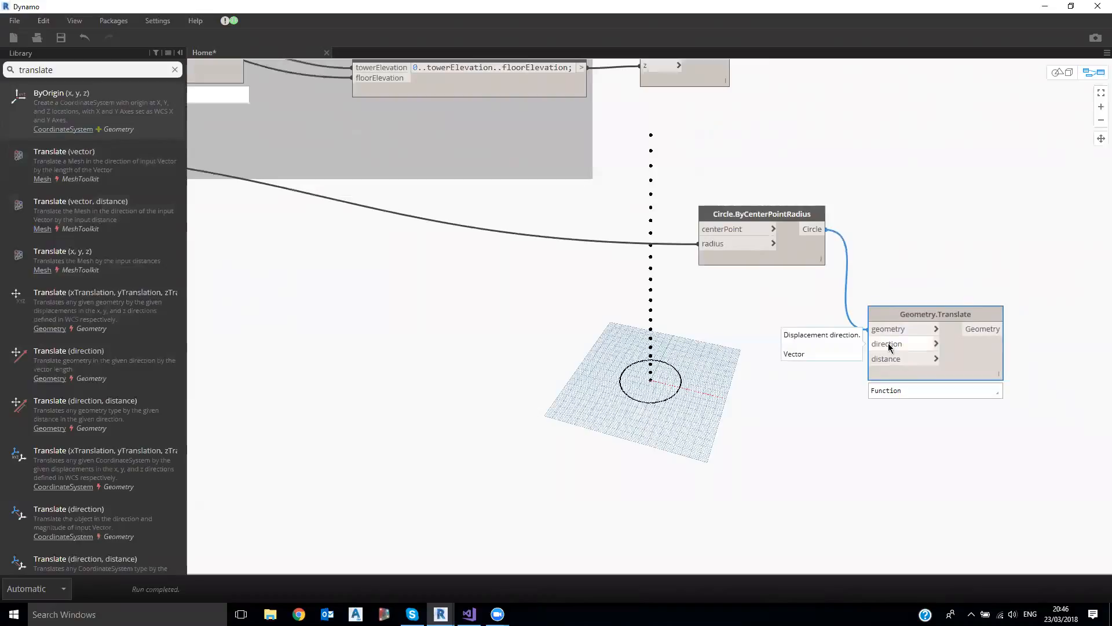
{"action": "left_click_drag", "start_coordinate": [903, 315], "coordinate": [896, 319]}
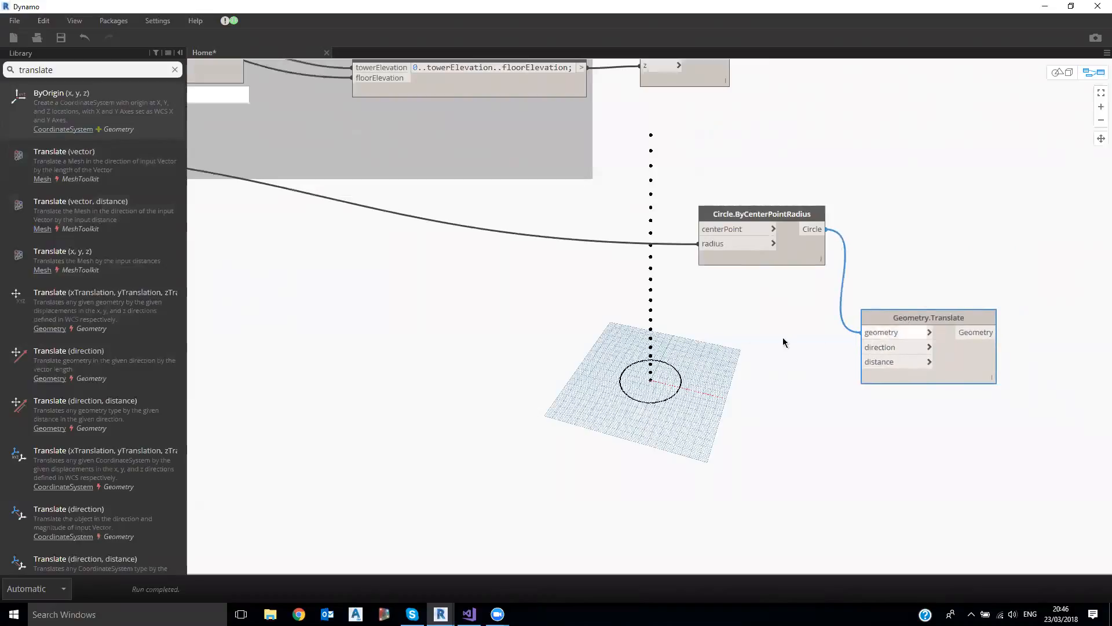
- Find "zaxis" in the library, place Vector.ZAxis, connect it to Geometry.Translate's direction input, and arrange it with the circle and translate nodes
{"action": "left_click", "coordinate": [175, 70]}
{"action": "type", "text": "zaxis"}
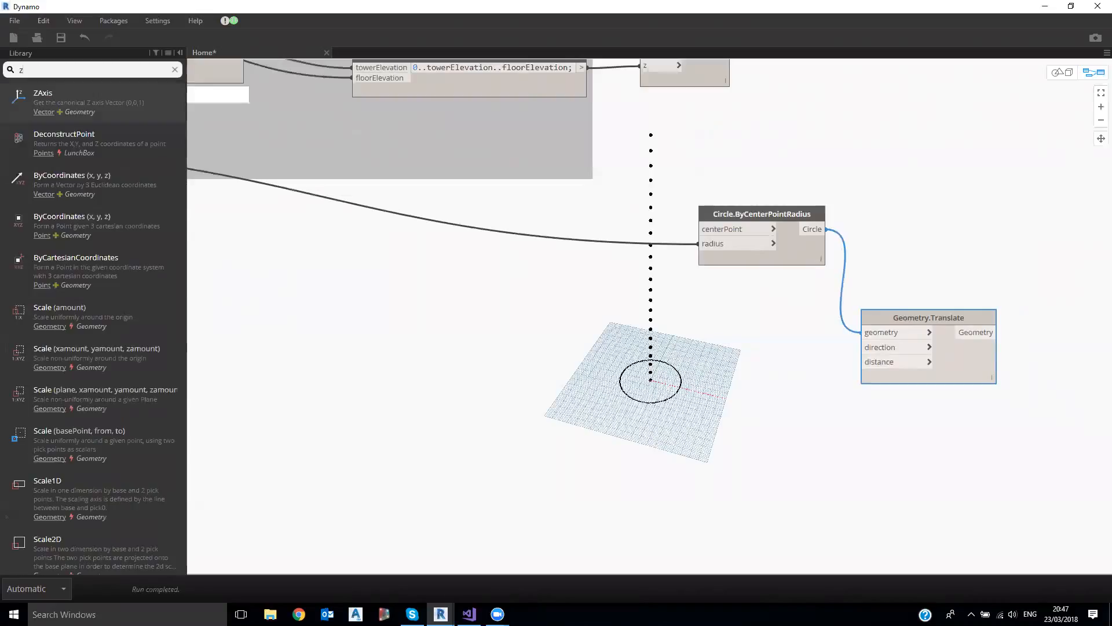
{"action": "mouse_move", "coordinate": [46, 89]}
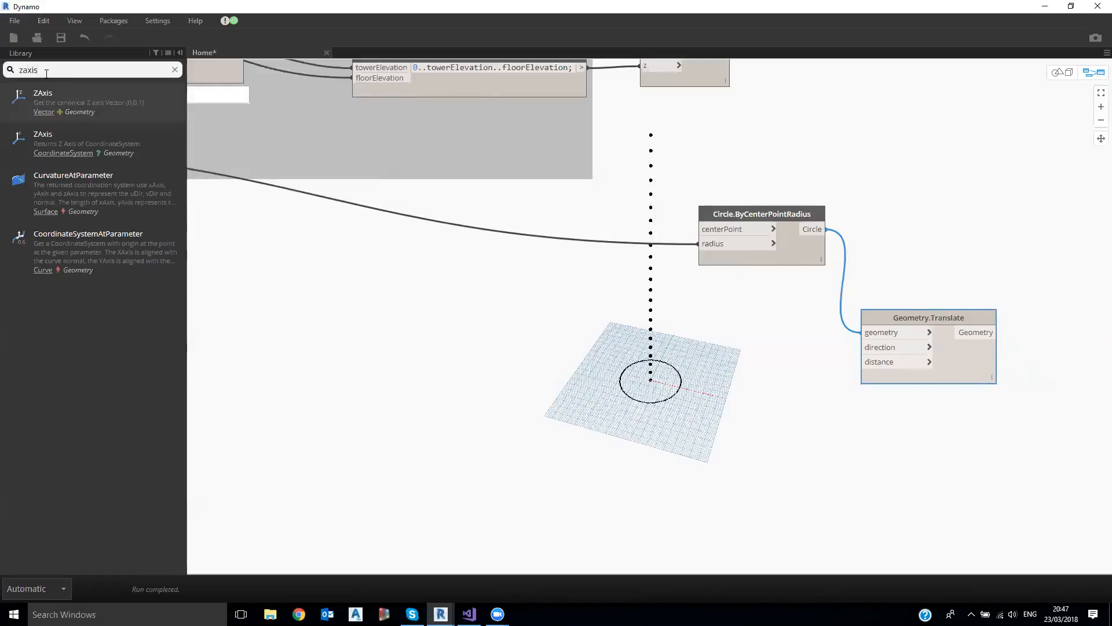
{"action": "left_click", "coordinate": [49, 102]}
{"action": "left_click", "coordinate": [864, 347]}
{"action": "left_click_drag", "start_coordinate": [686, 345], "coordinate": [656, 312]}
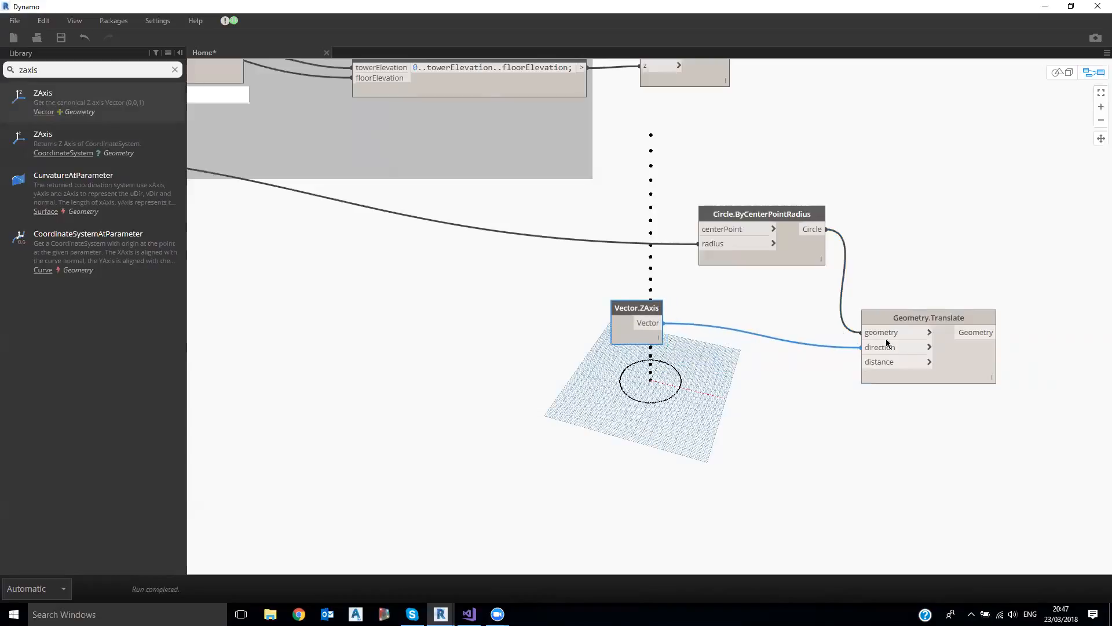
{"action": "left_click_drag", "start_coordinate": [880, 315], "coordinate": [891, 311]}
{"action": "left_click_drag", "start_coordinate": [779, 213], "coordinate": [617, 240]}
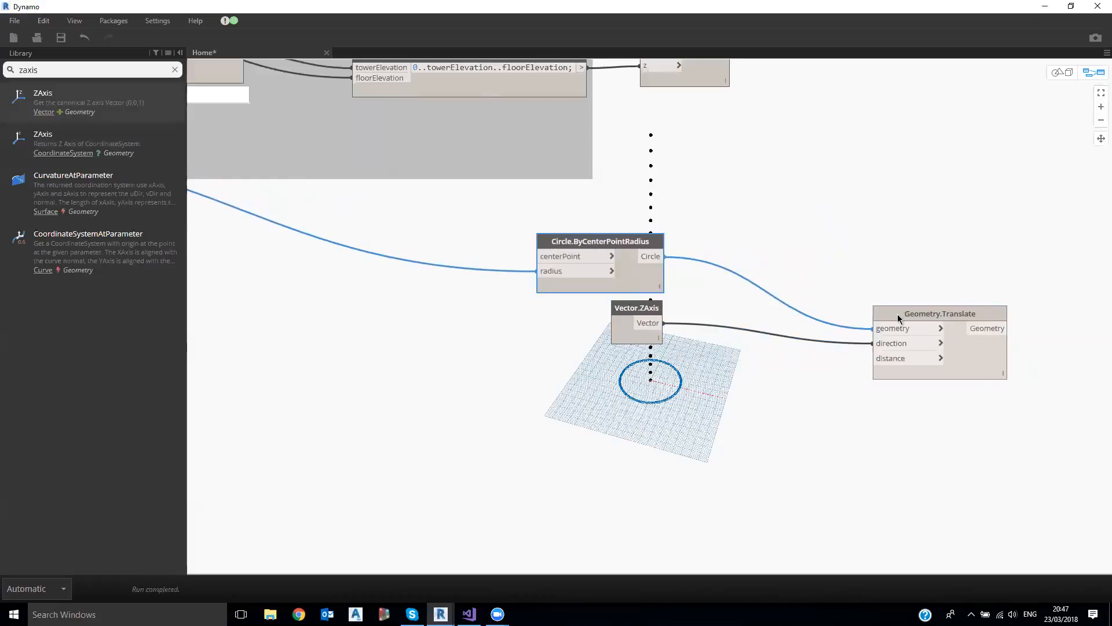
{"action": "left_click_drag", "start_coordinate": [898, 314], "coordinate": [883, 312]}
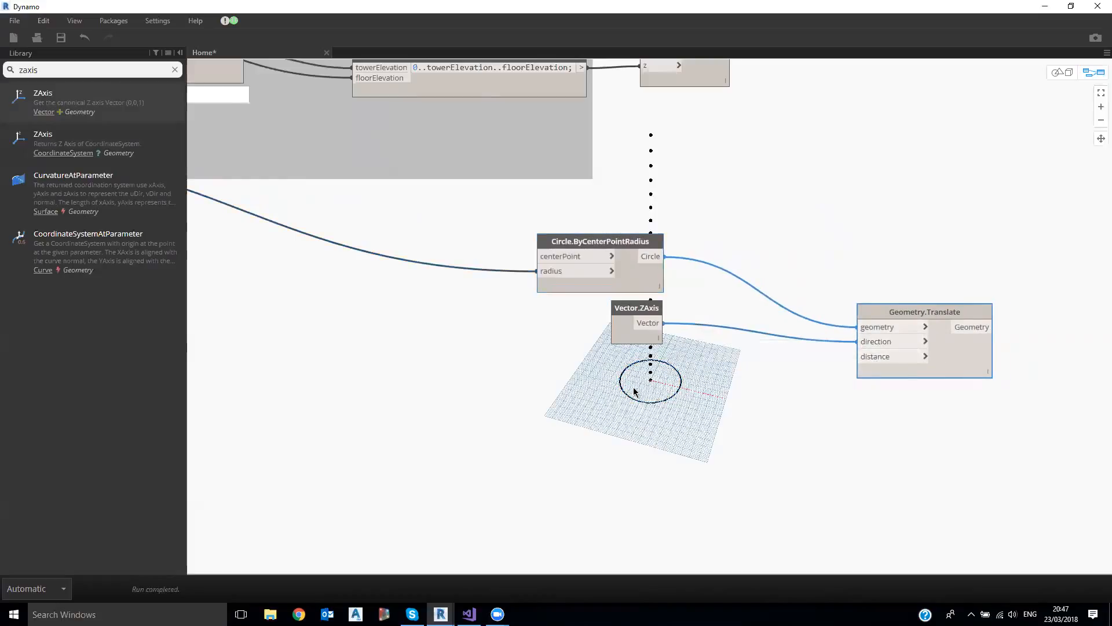
- Tidy the Floor Elevation slider, both elevation code blocks and Point.ByCoordinates, and check the list of floor elevations
{"action": "scroll", "coordinate": [634, 392], "scroll_direction": "down", "scroll_amount": 3}
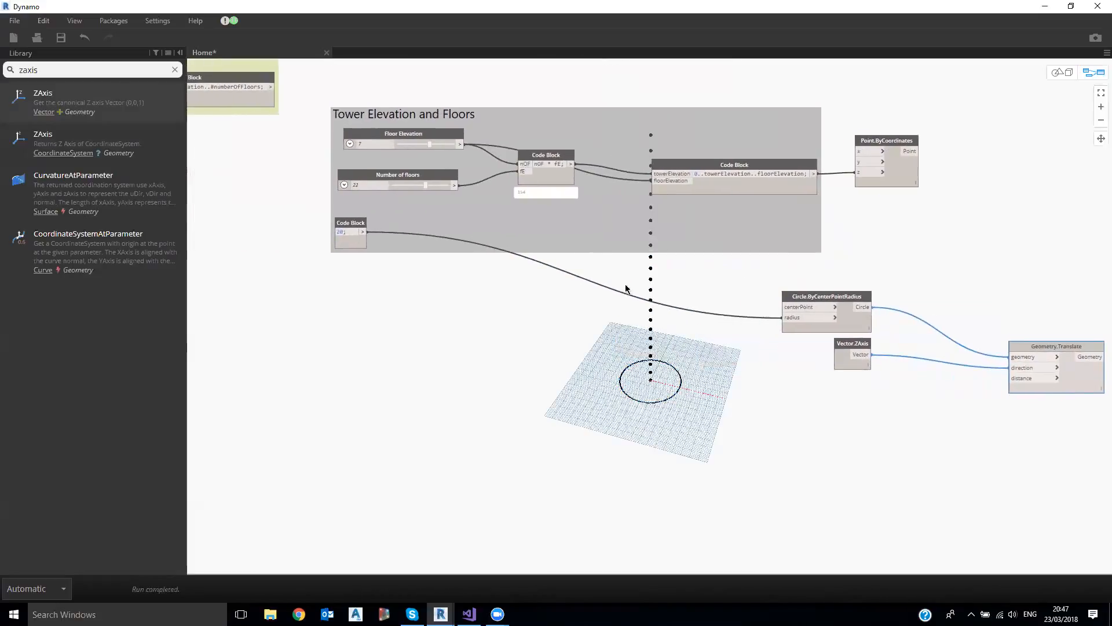
{"action": "scroll", "coordinate": [582, 172], "scroll_direction": "up", "scroll_amount": 2}
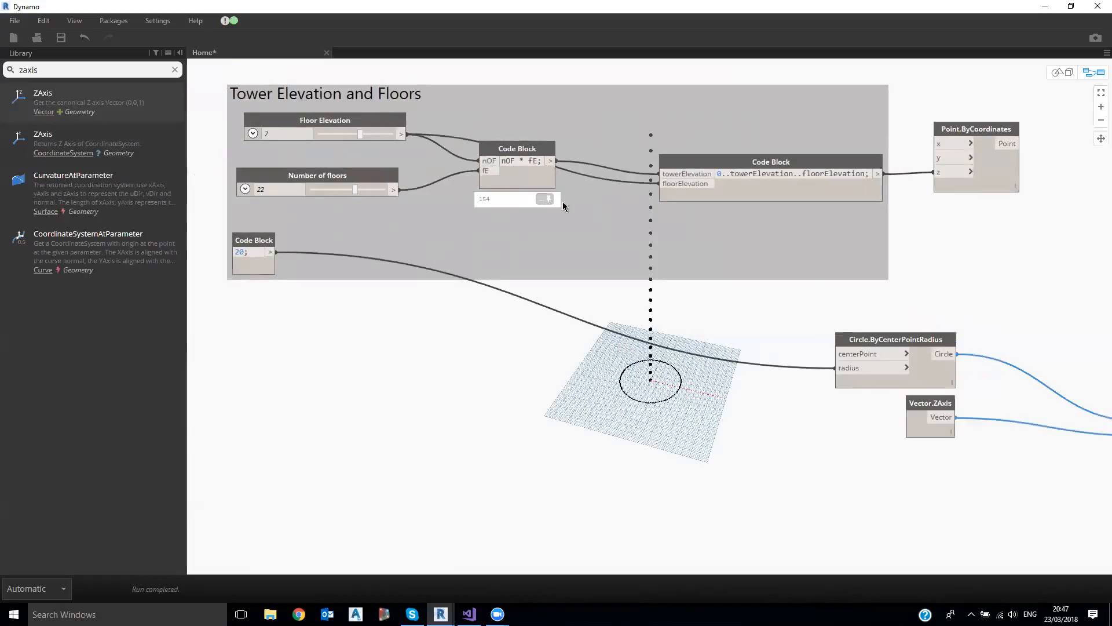
{"action": "left_click_drag", "start_coordinate": [534, 150], "coordinate": [530, 152]}
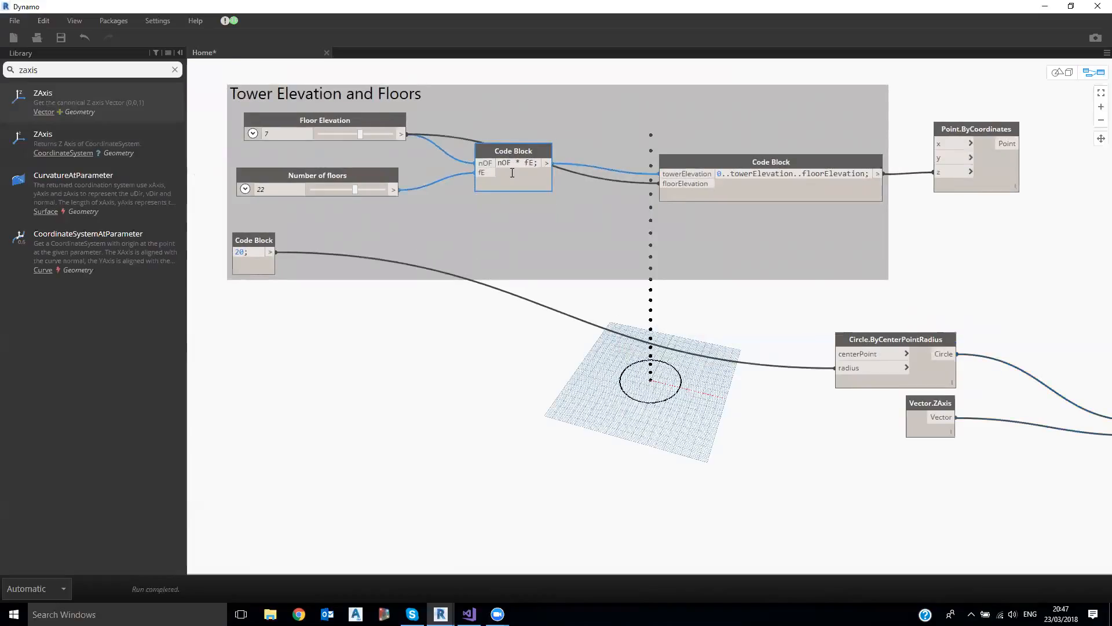
{"action": "left_click_drag", "start_coordinate": [333, 123], "coordinate": [328, 127]}
{"action": "mouse_move", "coordinate": [525, 152]}
{"action": "left_mouse_down"}
{"action": "mouse_move", "coordinate": [520, 172]}
{"action": "mouse_move", "coordinate": [538, 161]}
{"action": "left_mouse_up"}
{"action": "left_click_drag", "start_coordinate": [777, 164], "coordinate": [716, 159]}
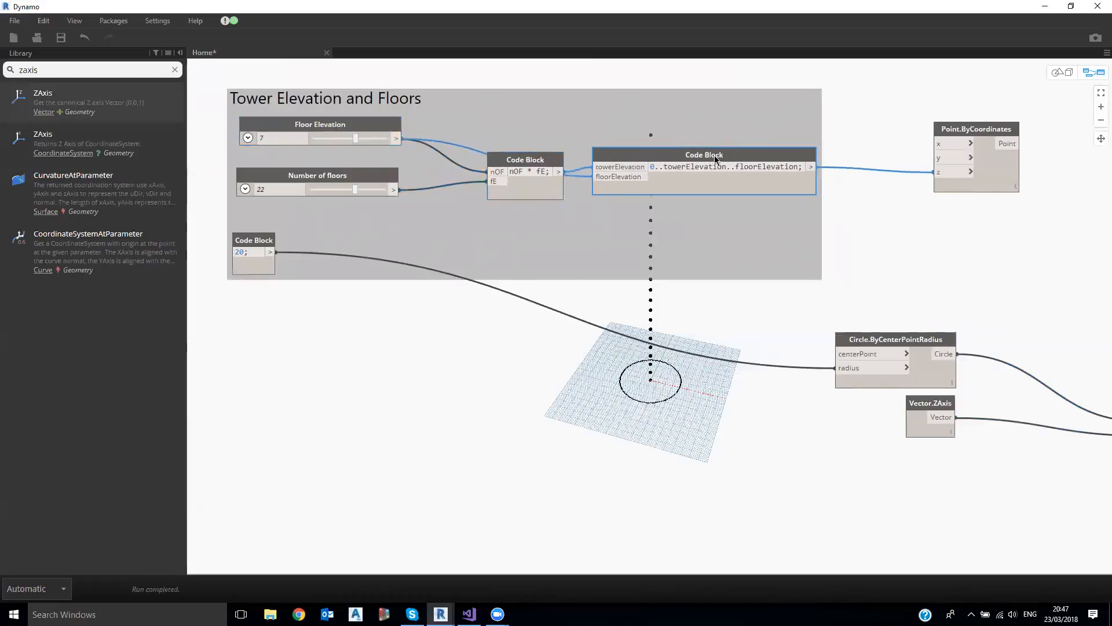
{"action": "left_click_drag", "start_coordinate": [987, 132], "coordinate": [977, 123]}
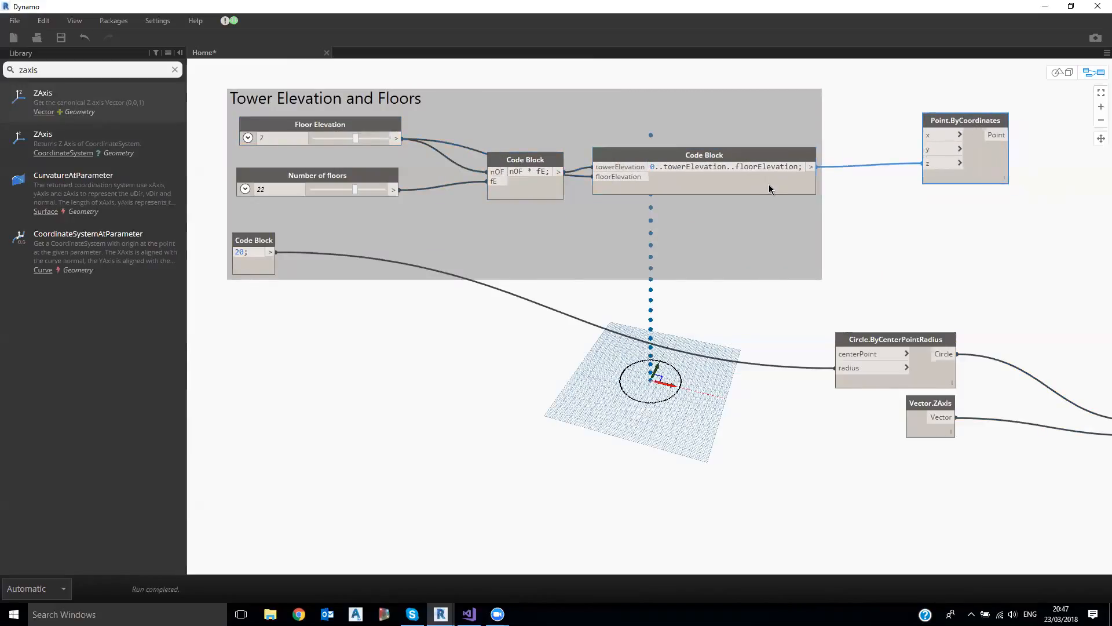
{"action": "left_click", "coordinate": [808, 205]}
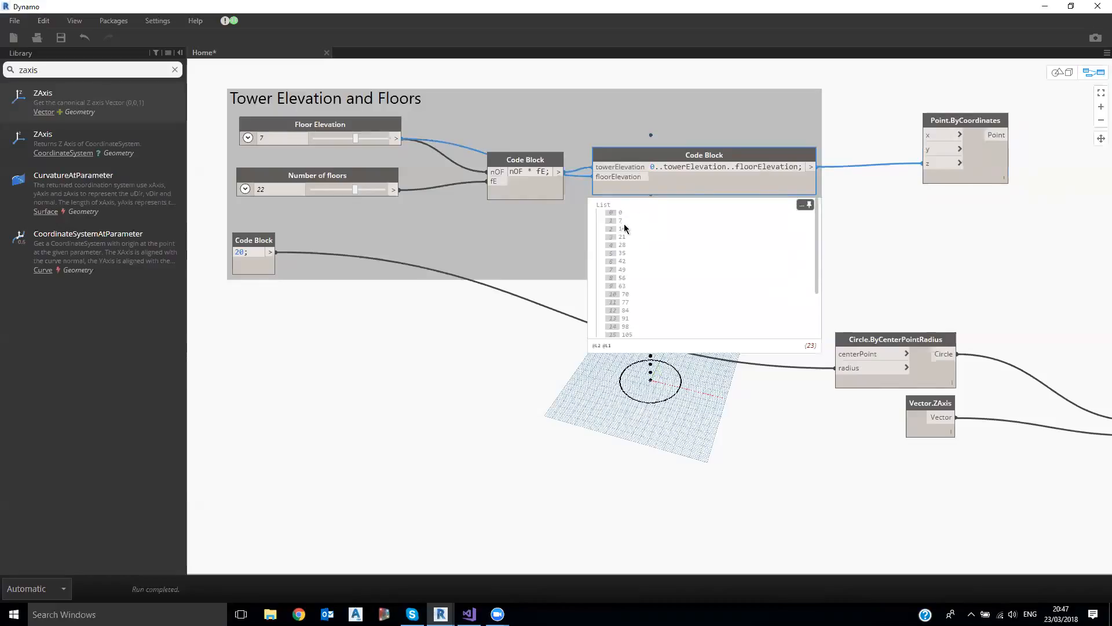
{"action": "left_click", "coordinate": [809, 206]}
- Turn off the geometry preview of the Circle.ByCenterPointRadius node and nudge the node into place
{"action": "middle_click_drag", "start_coordinate": [779, 249], "coordinate": [705, 210]}
{"action": "left_click", "coordinate": [781, 303]}
{"action": "right_click", "coordinate": [781, 303]}
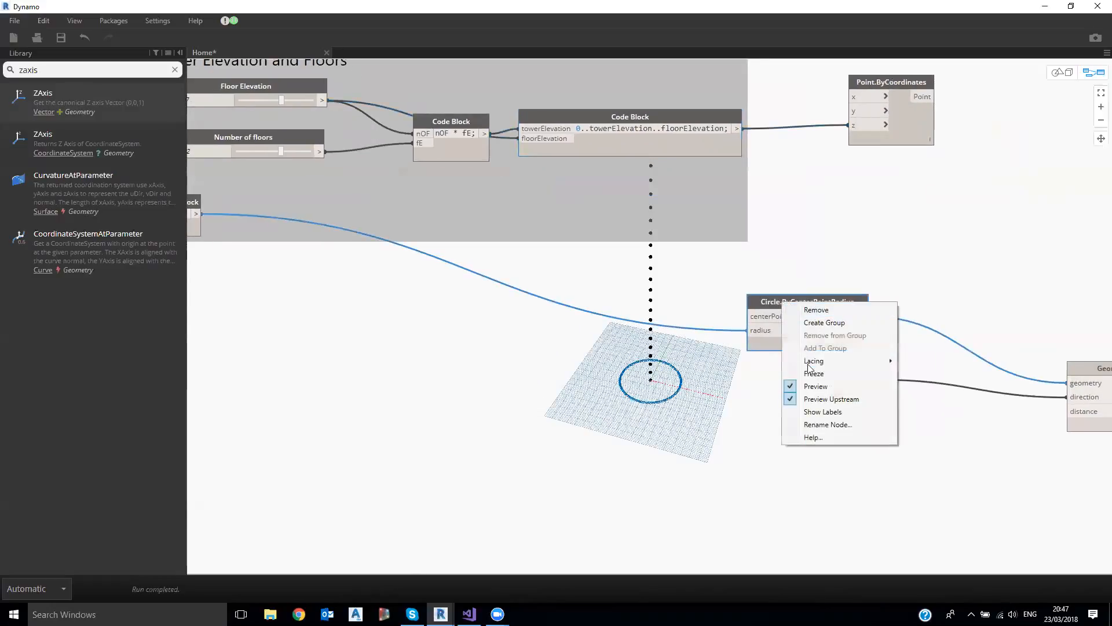
{"action": "left_click", "coordinate": [812, 385]}
{"action": "middle_click_drag", "start_coordinate": [676, 396], "coordinate": [508, 349]}
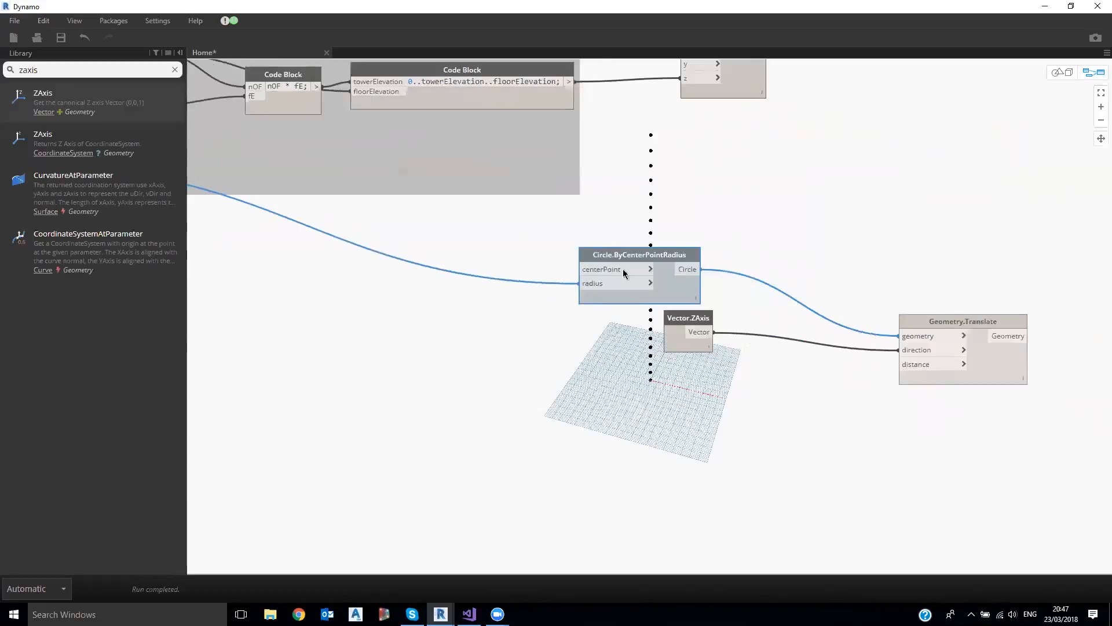
{"action": "left_click_drag", "start_coordinate": [683, 254], "coordinate": [679, 253]}
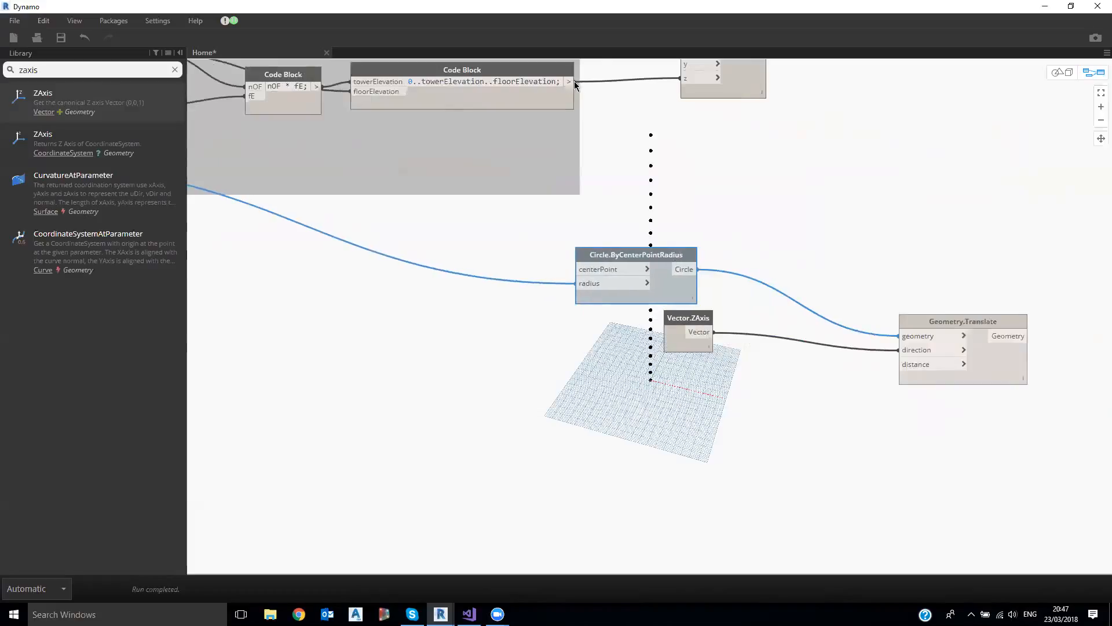
- Connect the elevation range Code Block output to Geometry.Translate's distance input and move the translate node closer to the circle node
{"action": "left_click", "coordinate": [911, 366]}
{"action": "key", "text": "ctrl+b"}
{"action": "right_click_drag", "start_coordinate": [768, 374], "coordinate": [871, 303]}
{"action": "key", "text": "ctrl+b"}
{"action": "left_click", "coordinate": [813, 274]}
{"action": "left_click_drag", "start_coordinate": [814, 273], "coordinate": [812, 274]}
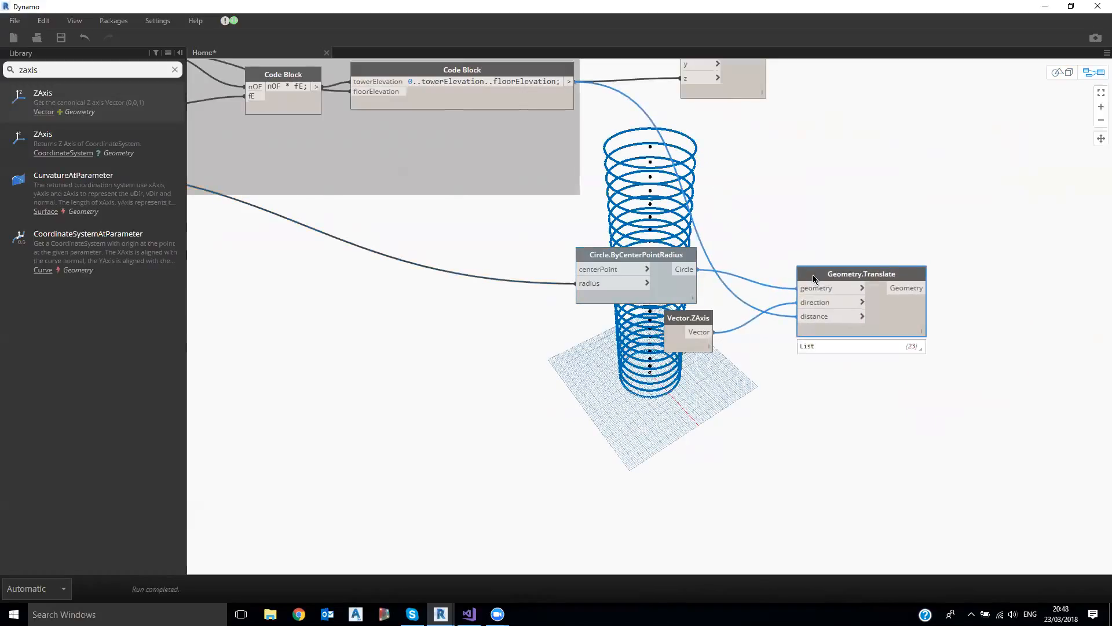
{"action": "left_click_drag", "start_coordinate": [815, 280], "coordinate": [811, 287]}
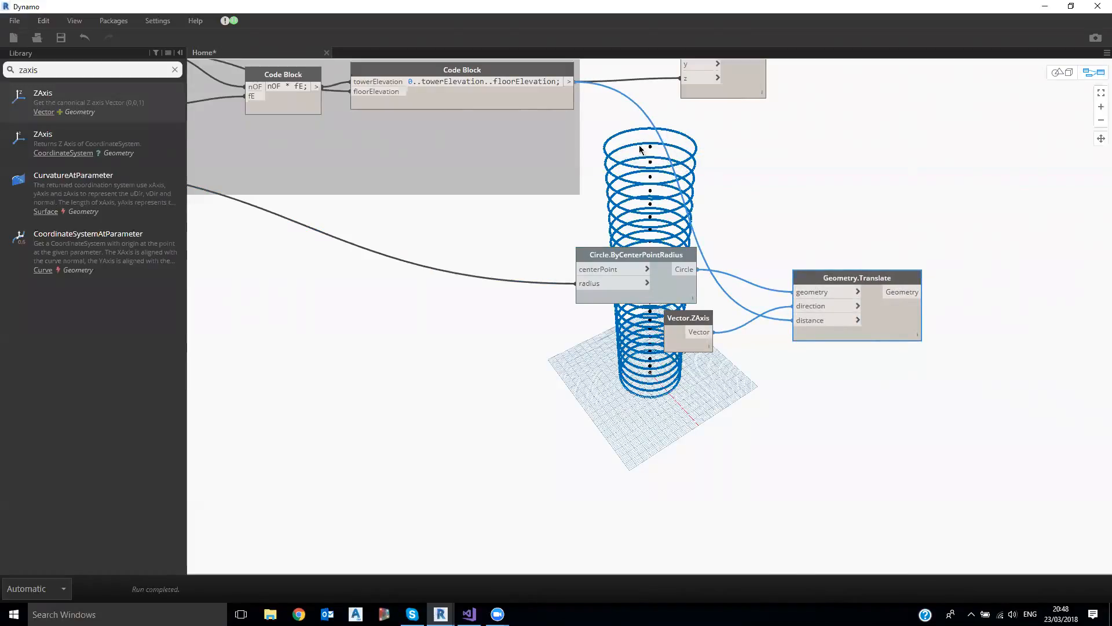
{"action": "left_click_drag", "start_coordinate": [861, 275], "coordinate": [852, 279]}
- Duplicate Circle.ByCenterPointRadius beside Point.ByCoordinates, connect Point to its centerPoint input, and enable the copy's preview
{"action": "middle_click_drag", "start_coordinate": [819, 193], "coordinate": [817, 244]}
{"action": "left_click_drag", "start_coordinate": [754, 87], "coordinate": [771, 93]}
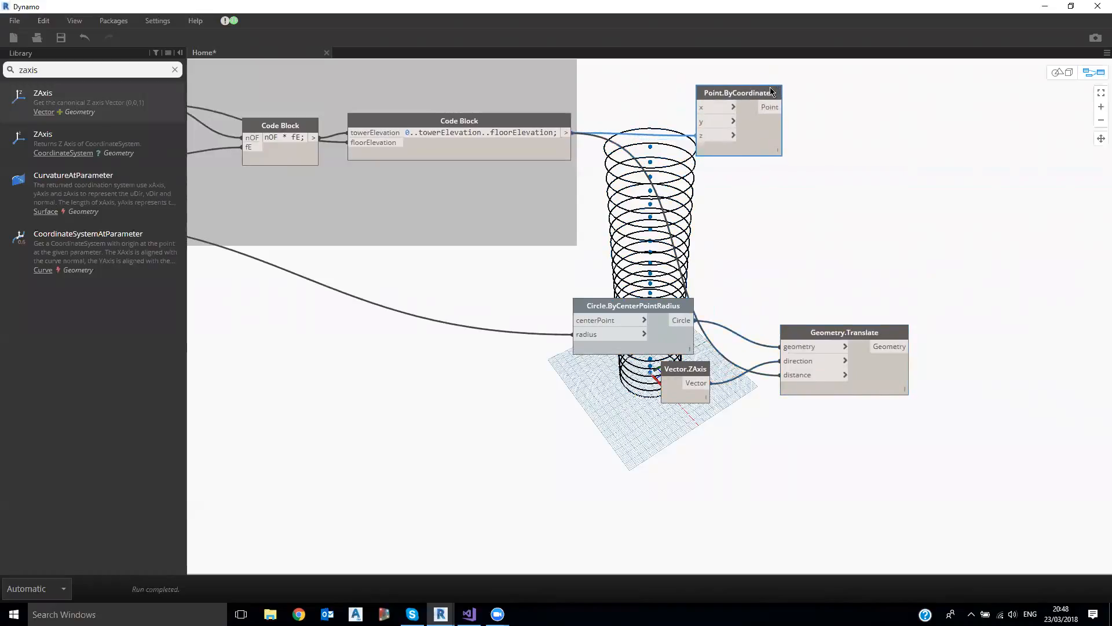
{"action": "middle_click_drag", "start_coordinate": [641, 223], "coordinate": [660, 269]}
{"action": "left_click_drag", "start_coordinate": [659, 354], "coordinate": [666, 350]}
{"action": "middle_click_drag", "start_coordinate": [781, 277], "coordinate": [748, 271]}
{"action": "left_click_drag", "start_coordinate": [660, 350], "coordinate": [655, 350]}
{"action": "key", "text": "ctrl+c"}
{"action": "key", "text": "ctrl+v"}
{"action": "left_click_drag", "start_coordinate": [741, 365], "coordinate": [857, 152]}
{"action": "left_click", "coordinate": [859, 180]}
{"action": "right_click", "coordinate": [870, 151]}
{"action": "left_click", "coordinate": [905, 236]}
- Turn off the preview of Geometry.Translate so only the point-based circle copy is displayed
{"action": "left_click", "coordinate": [843, 371]}
{"action": "right_click", "coordinate": [846, 372]}
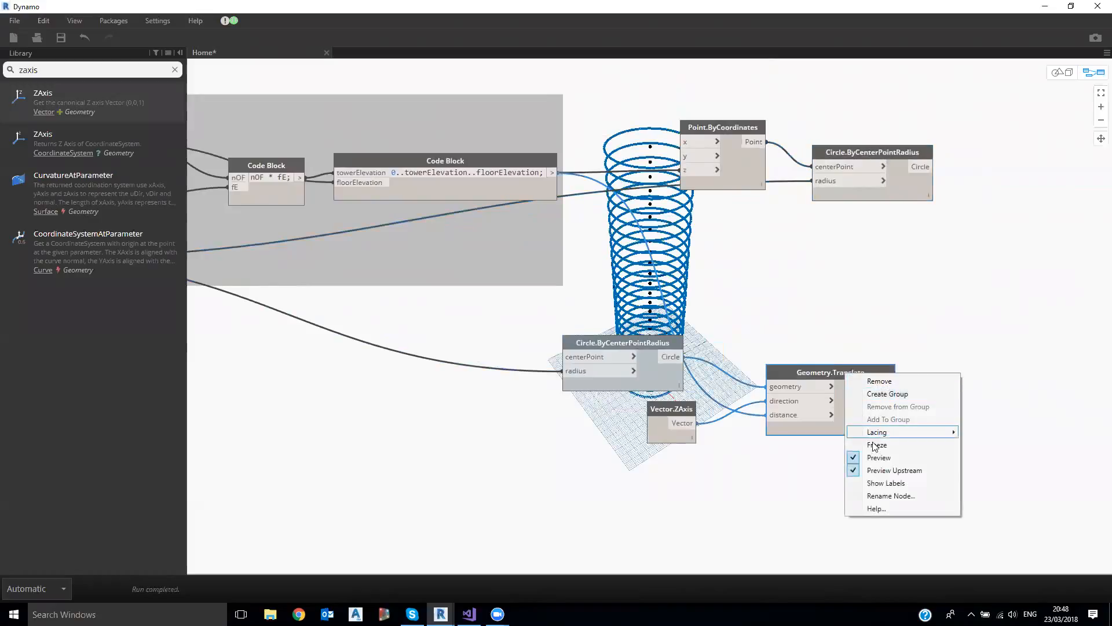
{"action": "left_click", "coordinate": [895, 424]}
- Turn off the preview of the duplicated circle node and turn the Geometry.Translate preview back on
{"action": "left_click_drag", "start_coordinate": [847, 146], "coordinate": [841, 136]}
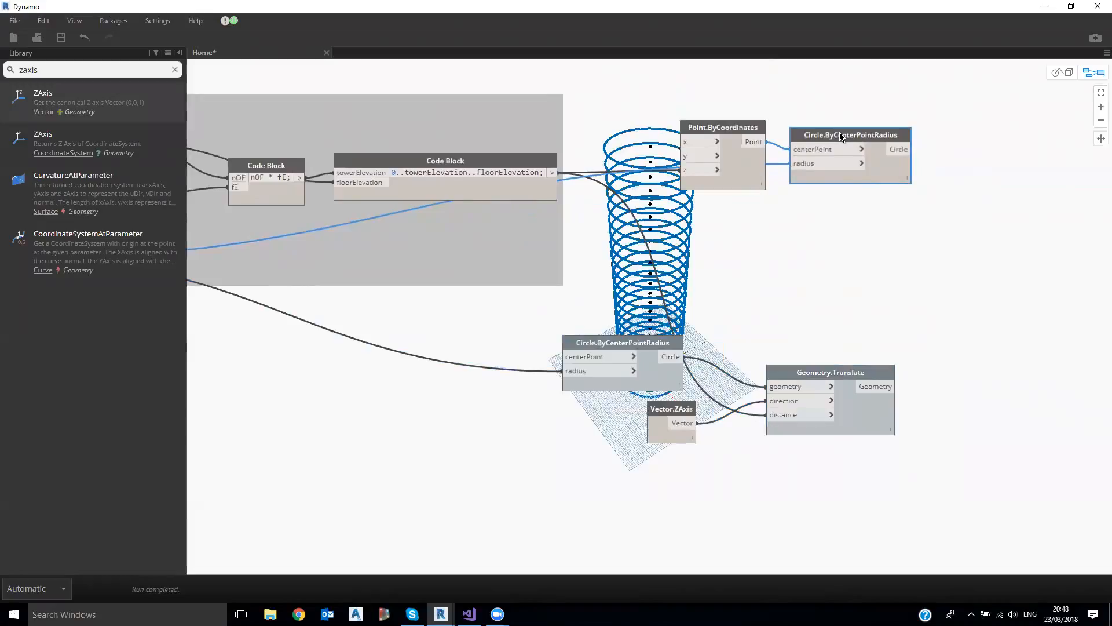
{"action": "right_click", "coordinate": [847, 132]}
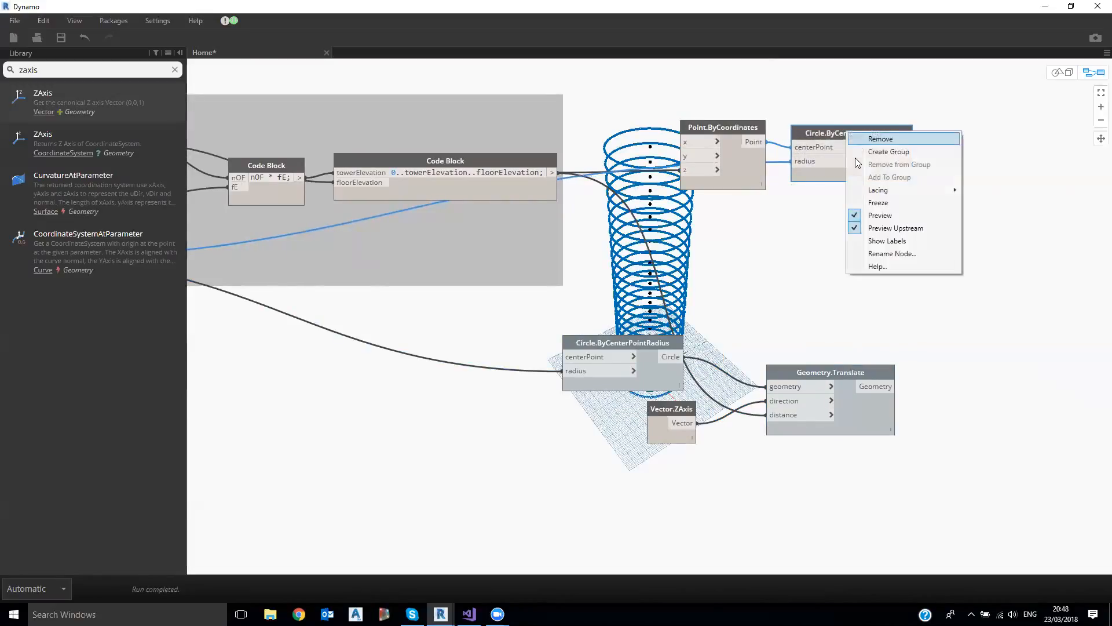
{"action": "left_click", "coordinate": [877, 216]}
{"action": "left_click_drag", "start_coordinate": [848, 375], "coordinate": [861, 367]}
{"action": "right_click", "coordinate": [861, 367]}
{"action": "left_click", "coordinate": [867, 450]}
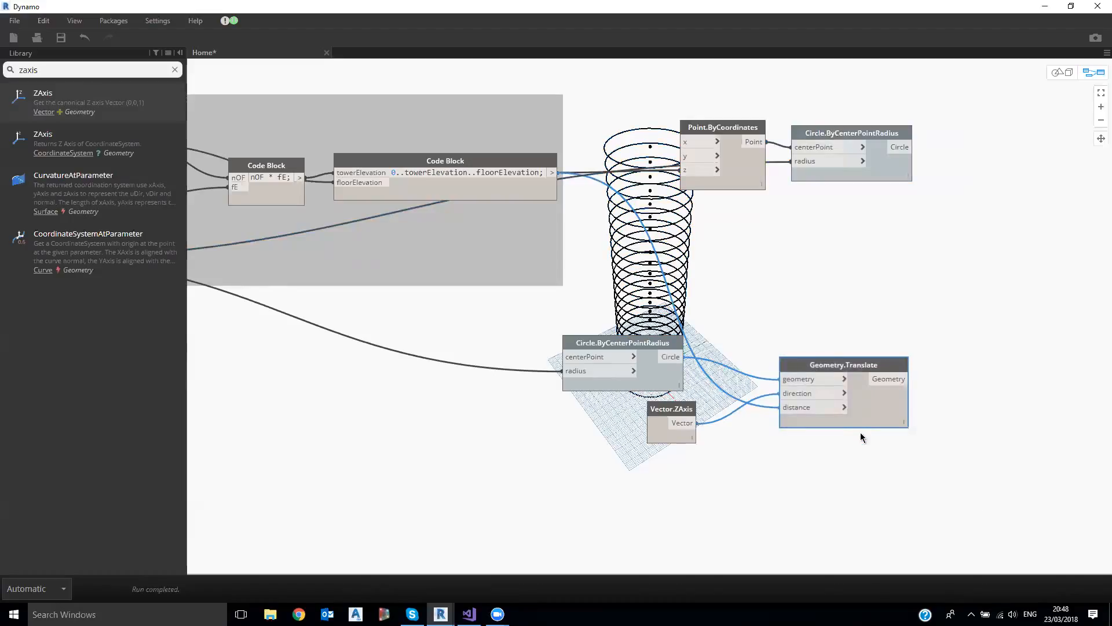
- Compare the two circle-stacking methods by selecting the Point.ByCoordinates node pair and the Geometry.Translate node set
{"action": "left_click_drag", "start_coordinate": [860, 368], "coordinate": [856, 361]}
{"action": "scroll", "coordinate": [857, 362], "scroll_direction": "up", "scroll_amount": 1}
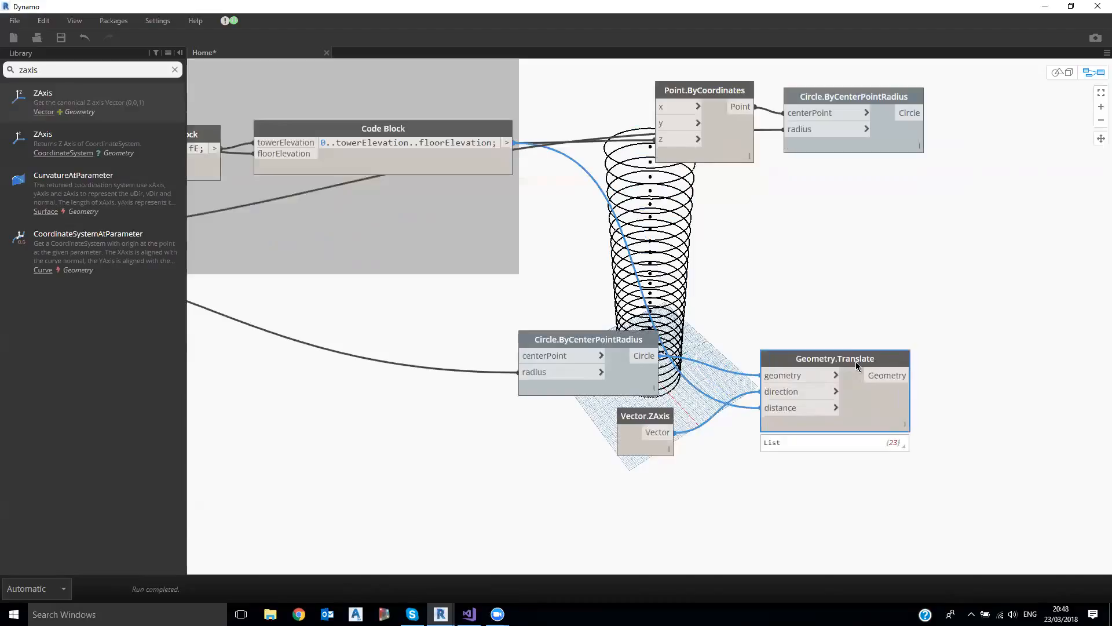
{"action": "scroll", "coordinate": [864, 362], "scroll_direction": "down", "scroll_amount": 1}
{"action": "left_click_drag", "start_coordinate": [675, 85], "coordinate": [947, 223]}
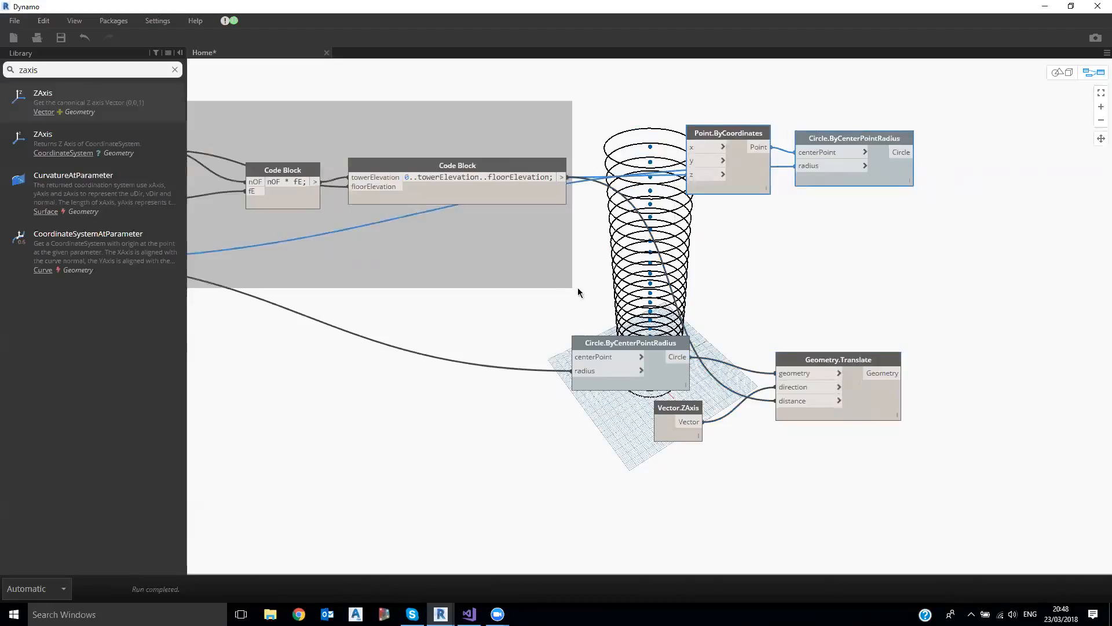
{"action": "left_click_drag", "start_coordinate": [539, 316], "coordinate": [956, 465]}
- Delete the duplicated circle node fed by Point.ByCoordinates and reposition Point.ByCoordinates
{"action": "left_click_drag", "start_coordinate": [648, 102], "coordinate": [840, 144]}
{"action": "left_click", "coordinate": [874, 162]}
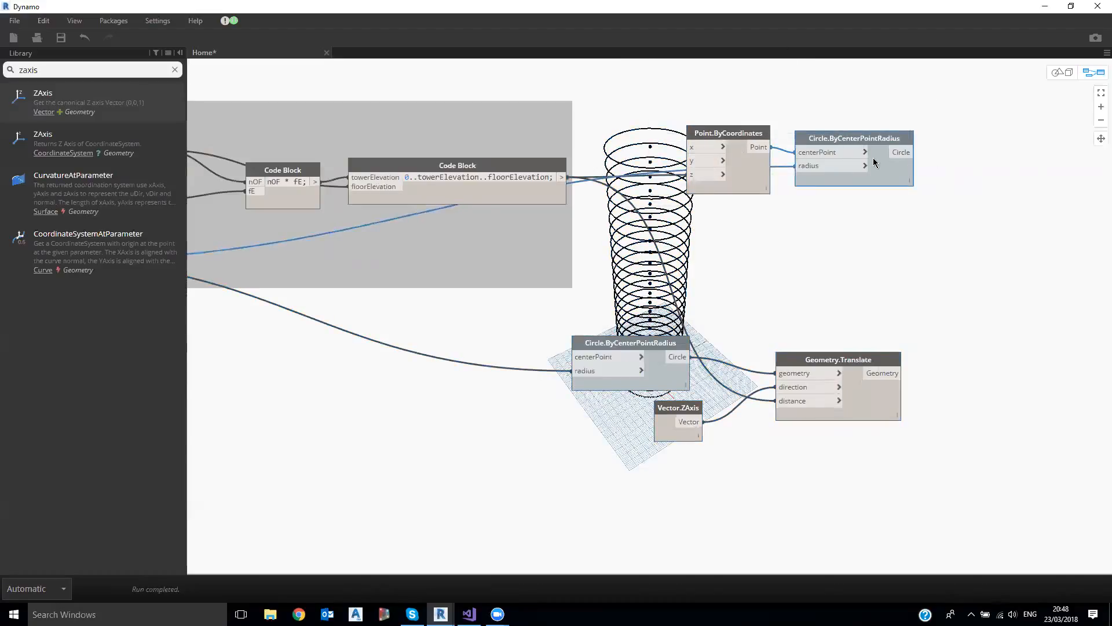
{"action": "key", "text": "Delete"}
{"action": "left_click_drag", "start_coordinate": [756, 139], "coordinate": [729, 119]}
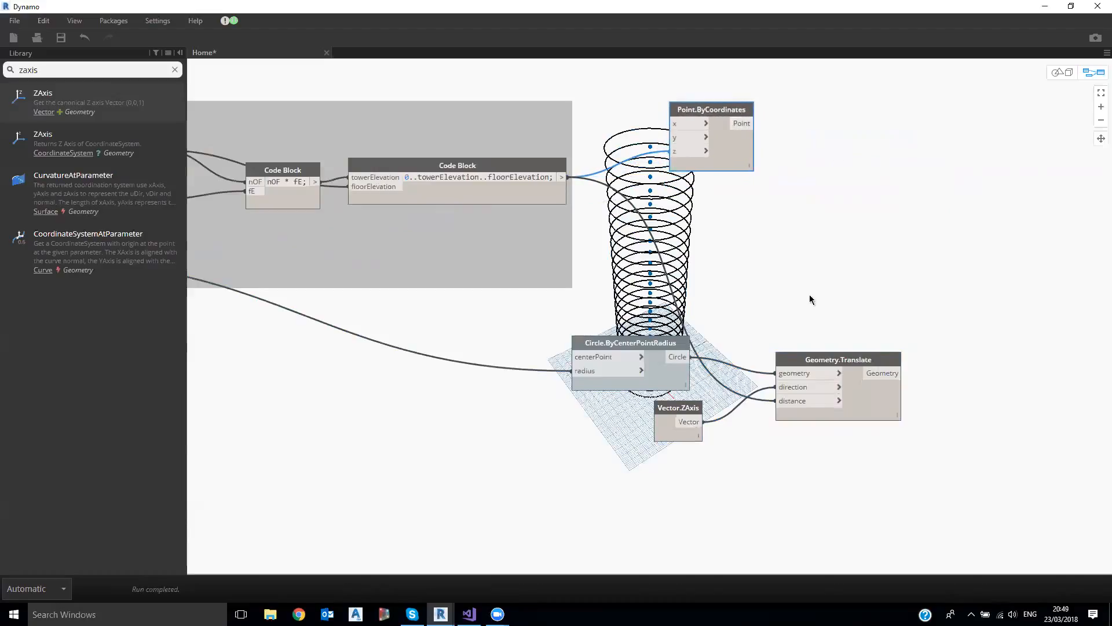
- Delete the Geometry.Translate node that stacks the circles along the Z axis
{"action": "middle_click_drag", "start_coordinate": [811, 370], "coordinate": [809, 328]}
{"action": "scroll", "coordinate": [813, 337], "scroll_direction": "up", "scroll_amount": 1}
{"action": "left_click_drag", "start_coordinate": [823, 307], "coordinate": [822, 324]}
{"action": "middle_click_drag", "start_coordinate": [809, 333], "coordinate": [670, 272]}
{"action": "right_click", "coordinate": [670, 270]}
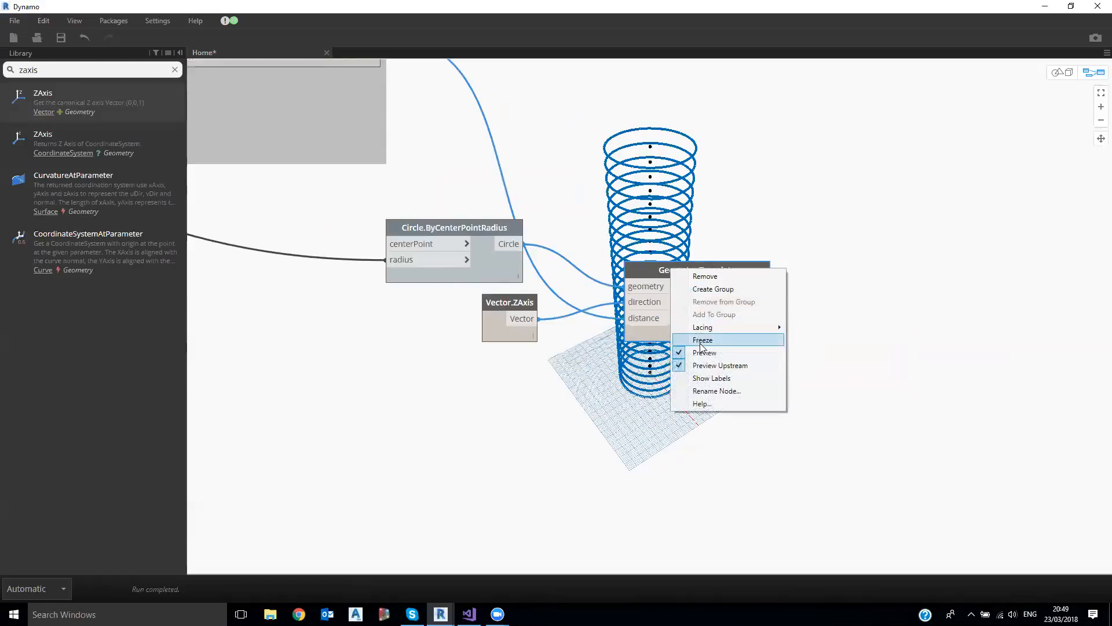
{"action": "left_click", "coordinate": [689, 215]}
{"action": "left_click_drag", "start_coordinate": [691, 268], "coordinate": [710, 275]}
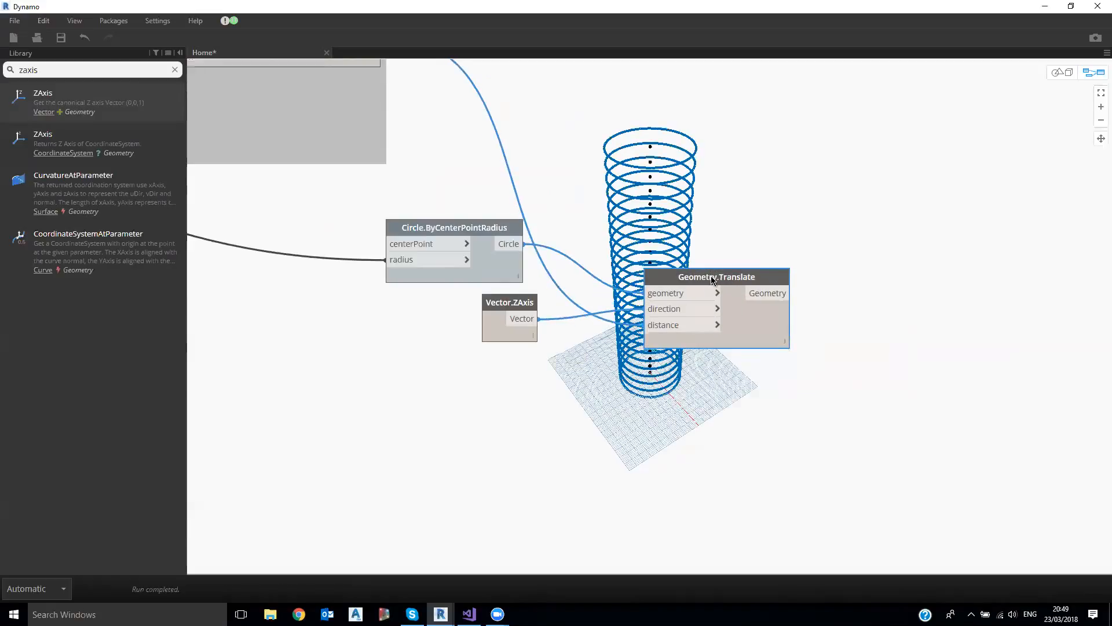
{"action": "key", "text": "Delete"}
- Turn on the preview of the remaining Circle.ByCenterPointRadius node to display the base circle
{"action": "left_click_drag", "start_coordinate": [504, 229], "coordinate": [514, 231]}
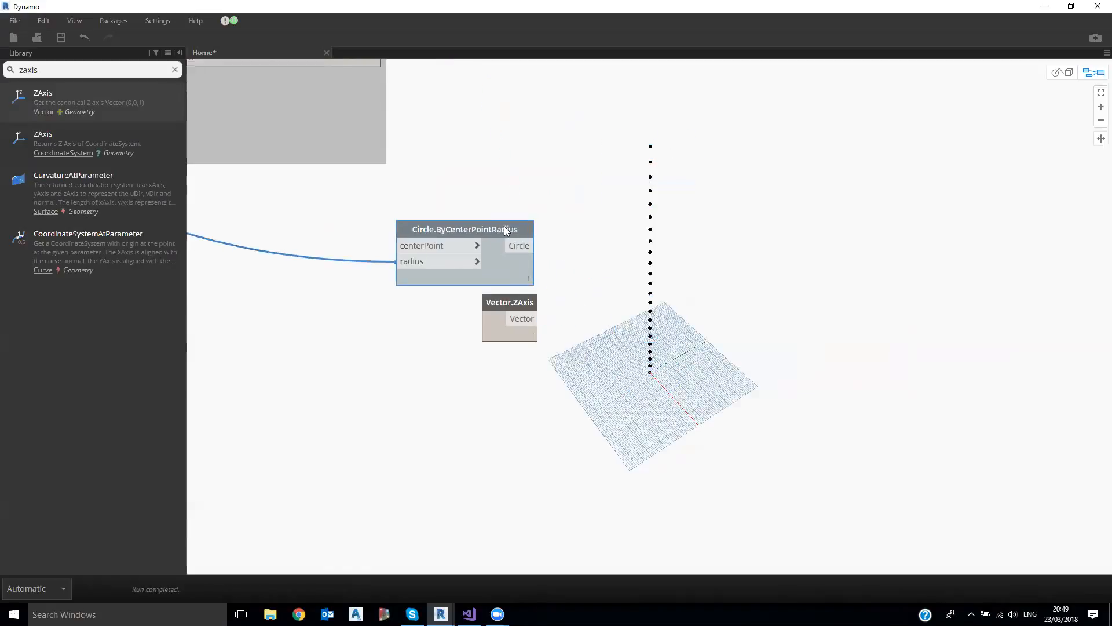
{"action": "right_click", "coordinate": [513, 230]}
{"action": "left_click", "coordinate": [544, 312]}
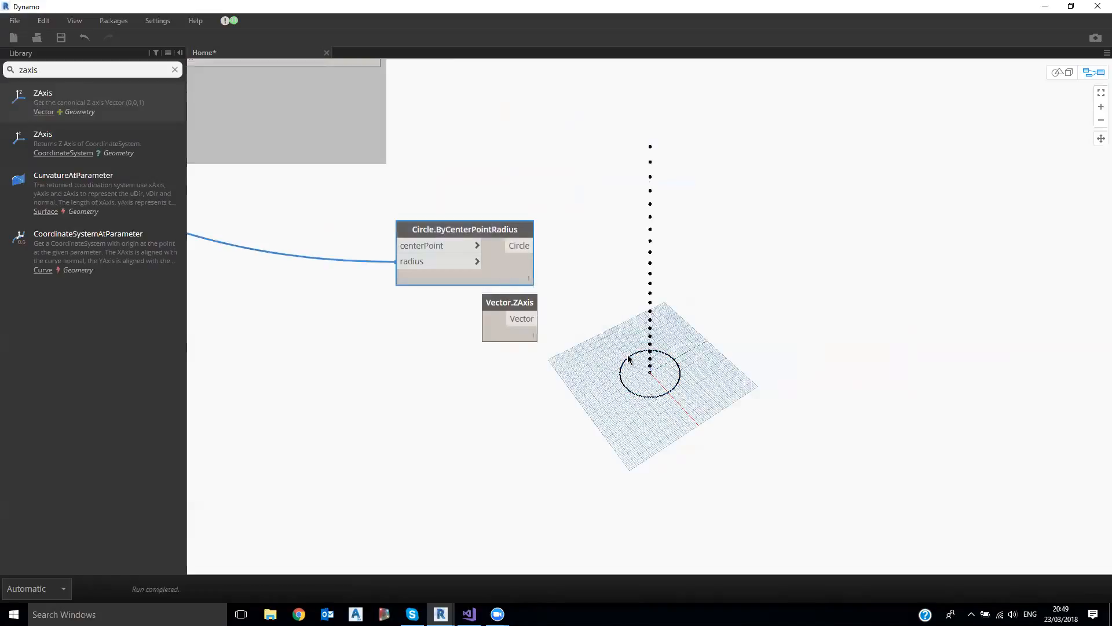
- Look through the library for a geometry scale node and remove the unwanted Geometry.ImportFromSAT node from the canvas
{"action": "left_click", "coordinate": [175, 70]}
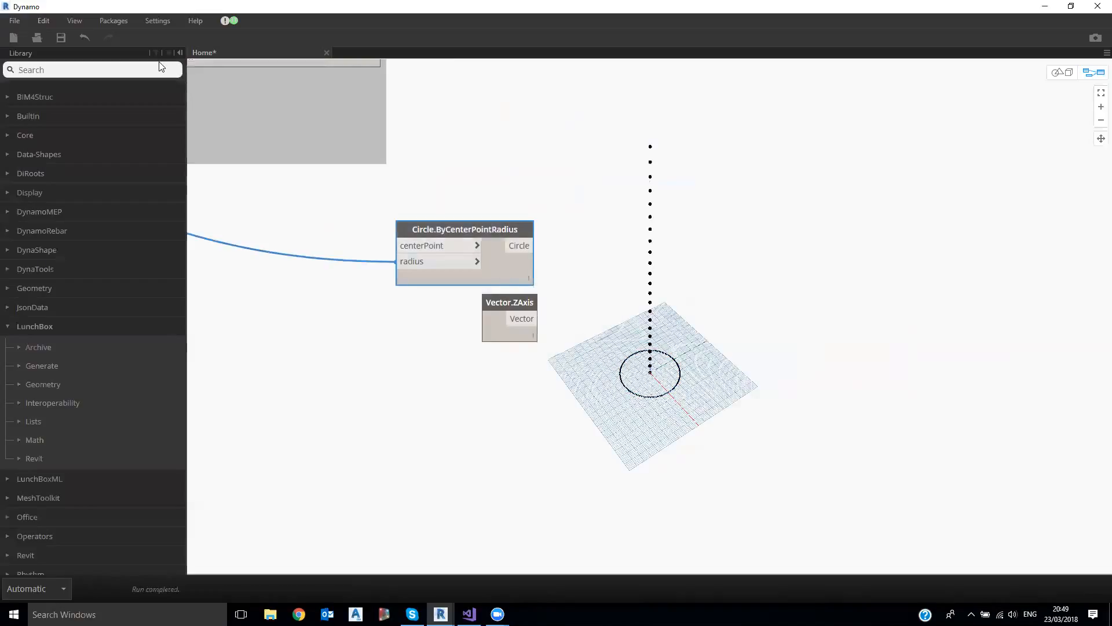
{"action": "type", "text": "scale"}
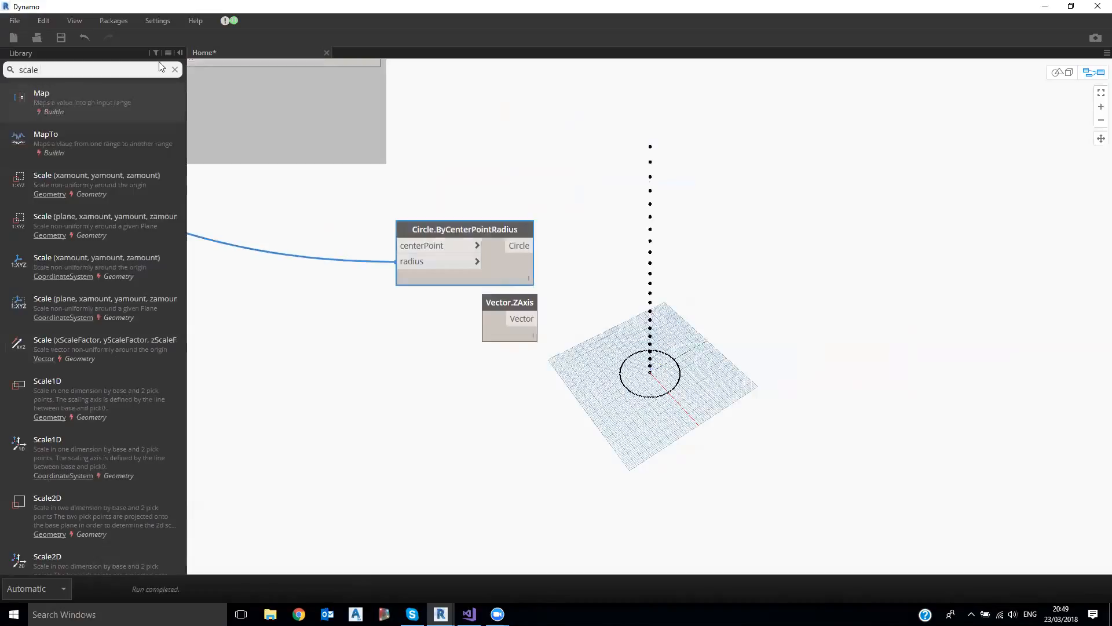
{"action": "type", "text": " geometr"}
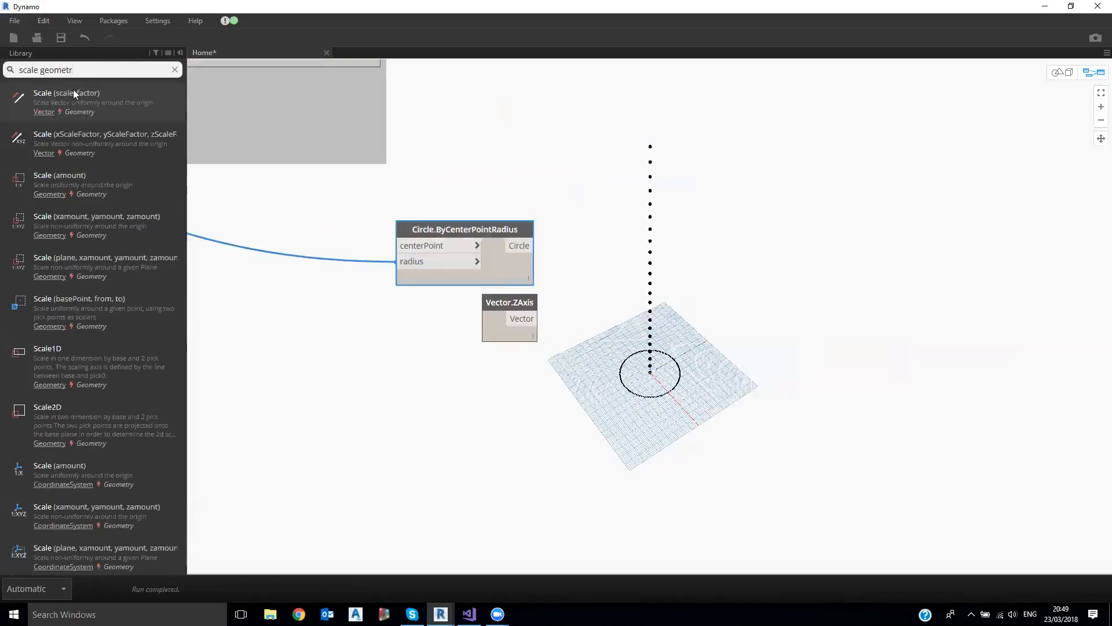
{"action": "mouse_move", "coordinate": [63, 103]}
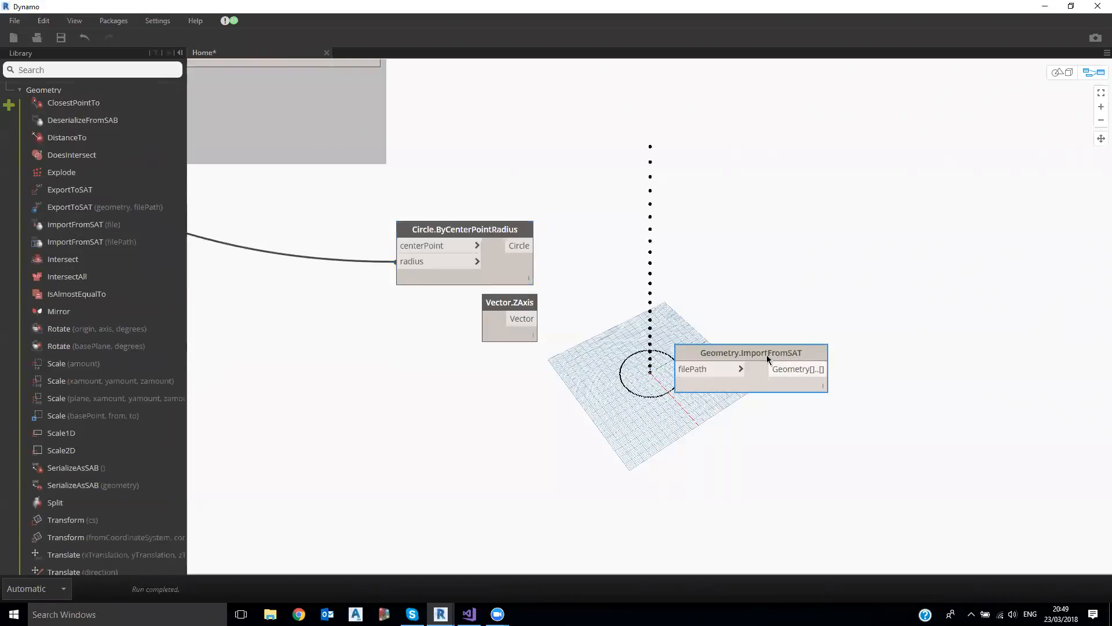
{"action": "left_click_drag", "start_coordinate": [767, 355], "coordinate": [746, 354]}
{"action": "key", "text": "Delete"}
- Find the geometry scale nodes, place Geometry.Scale with xamount, yamount and zamount inputs, and feed it the base circle
{"action": "left_click", "coordinate": [88, 71]}
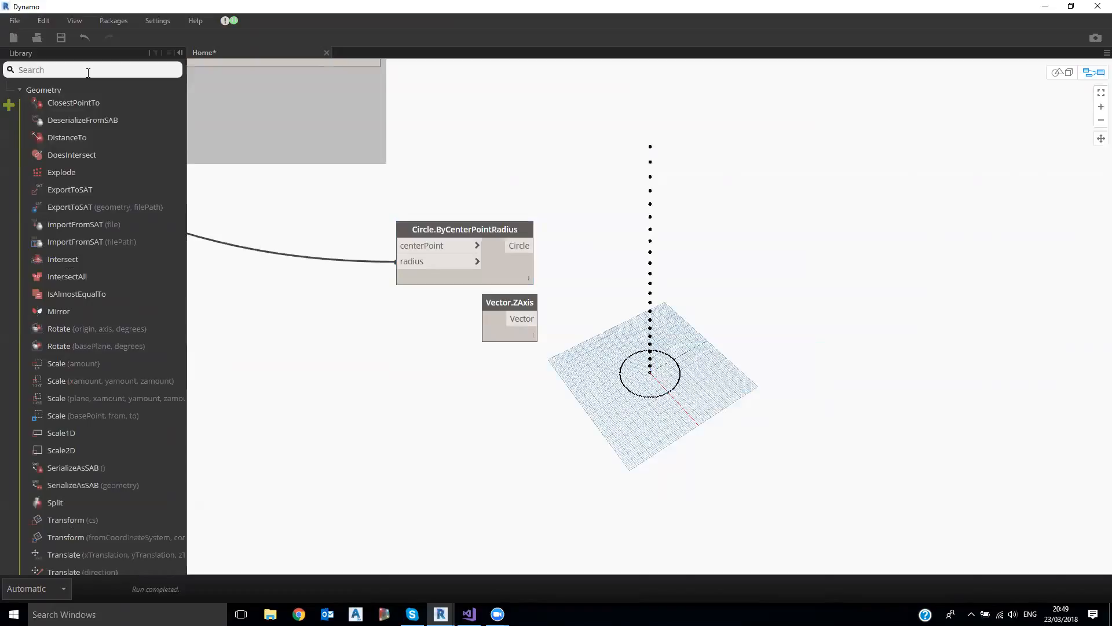
{"action": "type", "text": "geometry sacle"}
{"action": "left_click_drag", "start_coordinate": [82, 71], "coordinate": [64, 70]}
{"action": "type", "text": "cale"}
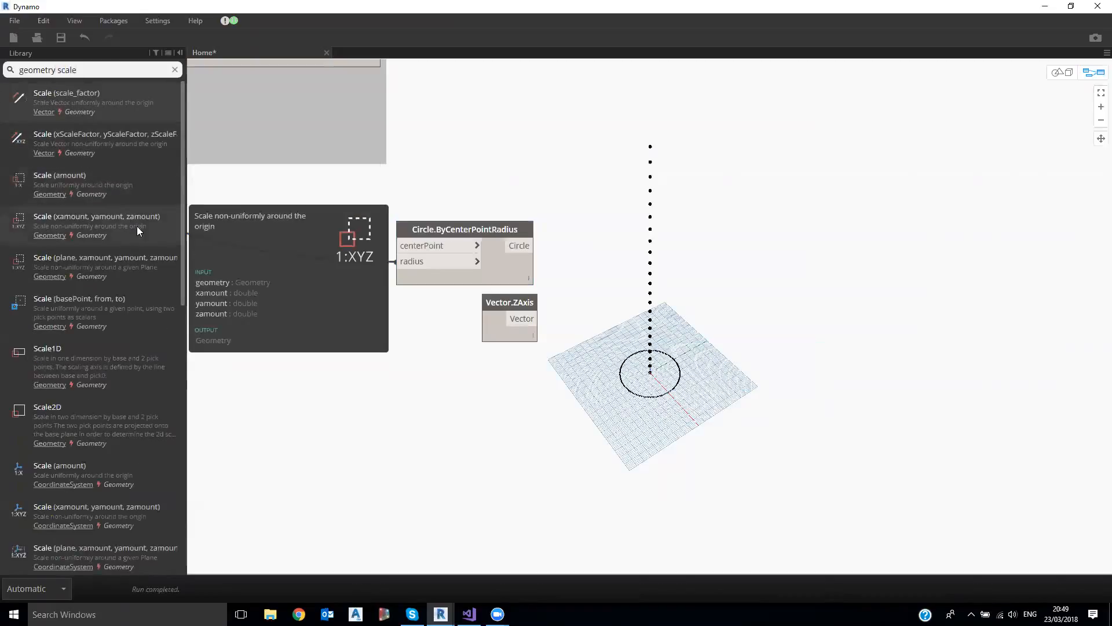
{"action": "left_click", "coordinate": [175, 231]}
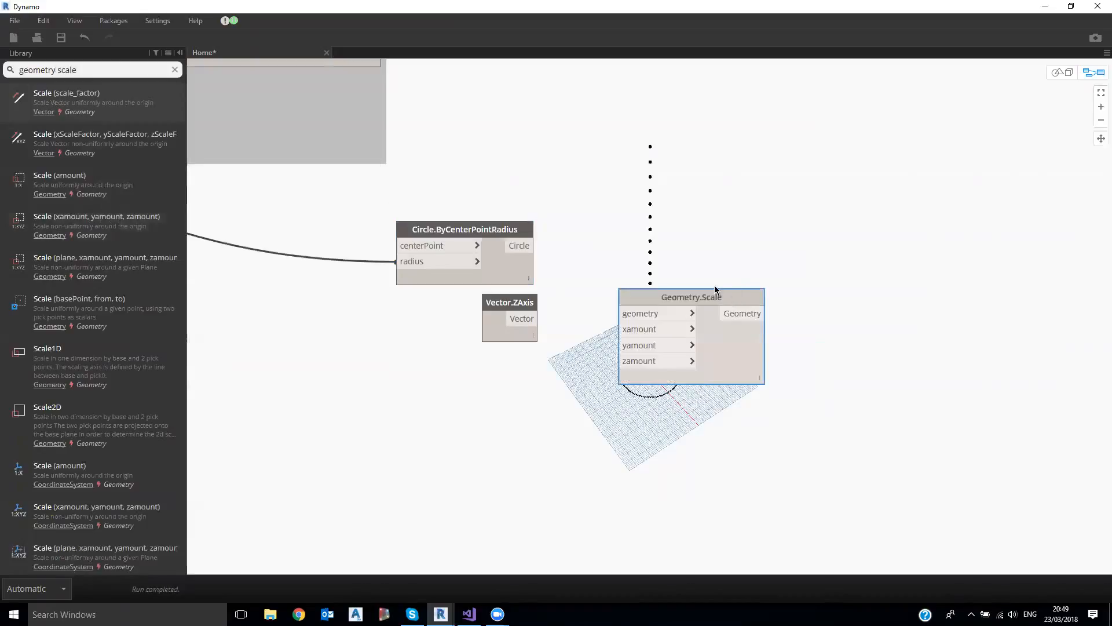
{"action": "left_click_drag", "start_coordinate": [710, 297], "coordinate": [728, 291]}
{"action": "left_click", "coordinate": [524, 246]}
{"action": "left_click", "coordinate": [657, 307]}
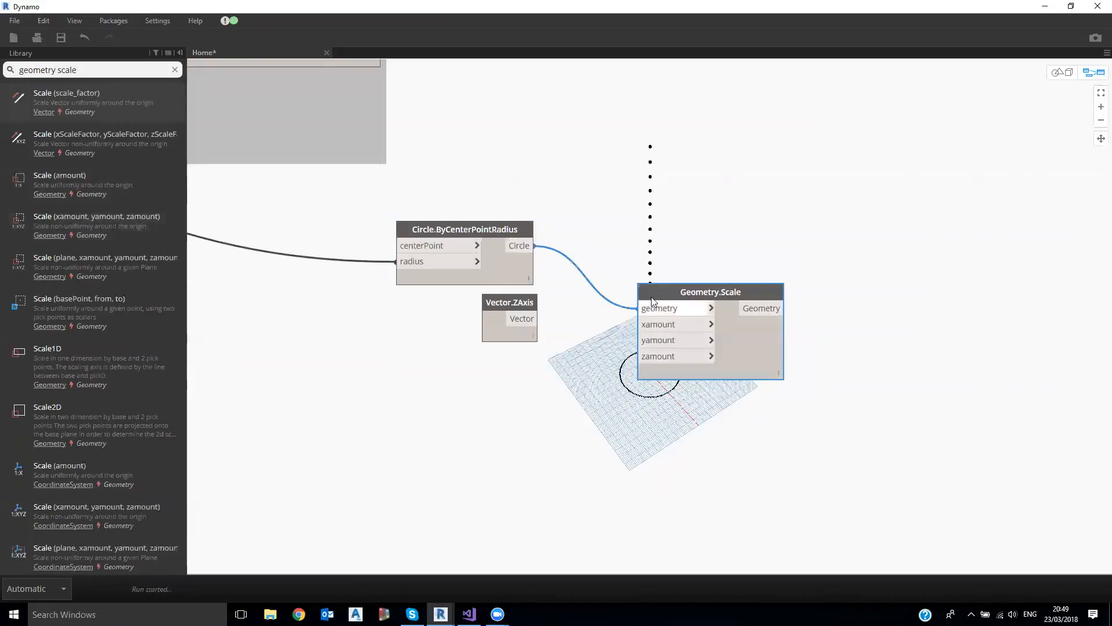
{"action": "left_click_drag", "start_coordinate": [657, 296], "coordinate": [688, 292]}
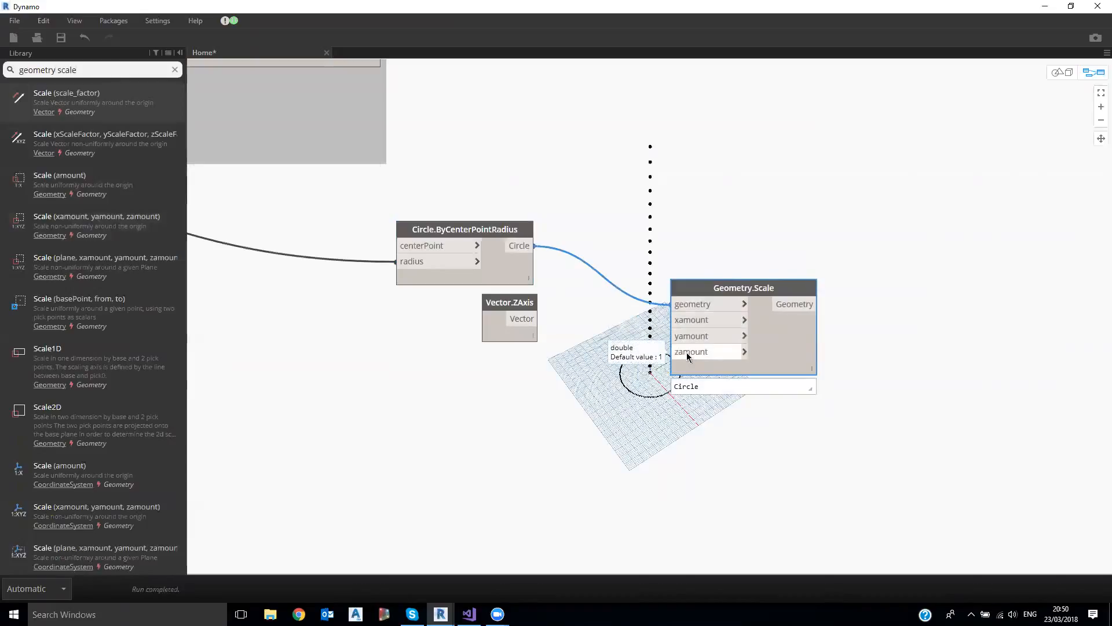
- Add a Number Slider below the Vector.ZAxis node, discarding the unwanted plain Number node
{"action": "left_click_drag", "start_coordinate": [529, 306], "coordinate": [397, 351]}
{"action": "left_click", "coordinate": [83, 68]}
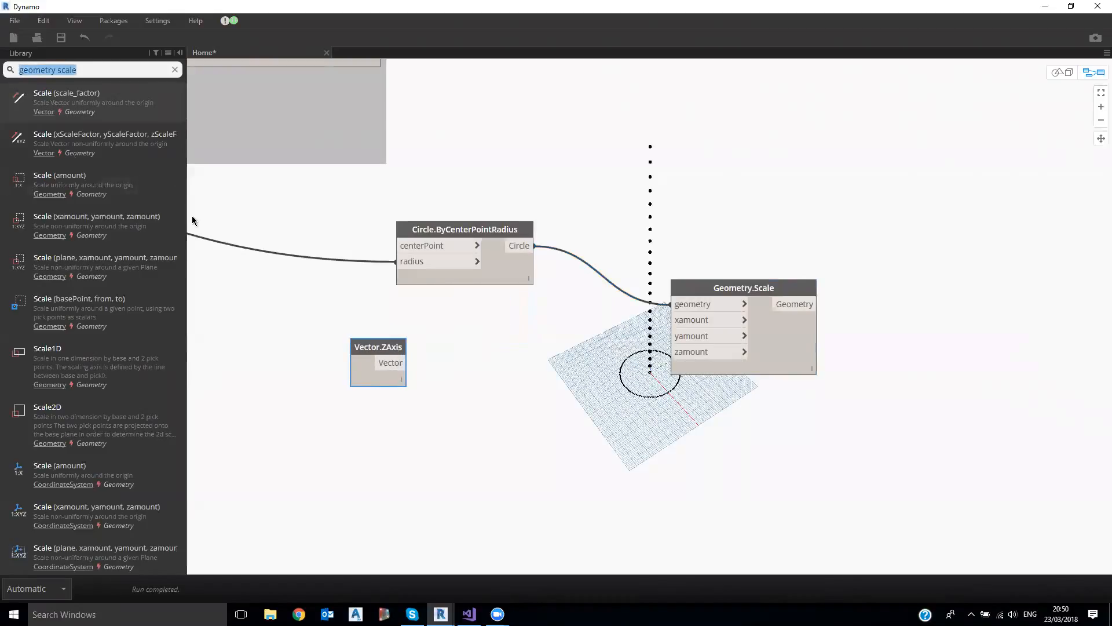
{"action": "mouse_move", "coordinate": [147, 91]}
{"action": "type", "text": "number"}
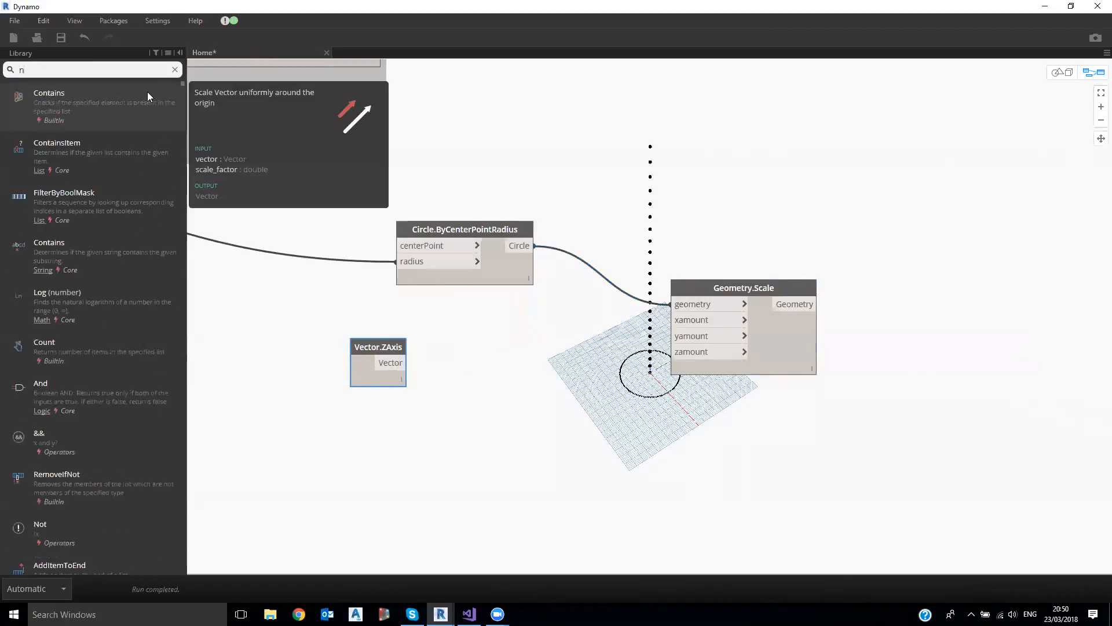
{"action": "left_click", "coordinate": [101, 92]}
{"action": "left_click_drag", "start_coordinate": [660, 310], "coordinate": [335, 401]}
{"action": "key", "text": "Delete"}
{"action": "left_click", "coordinate": [102, 150]}
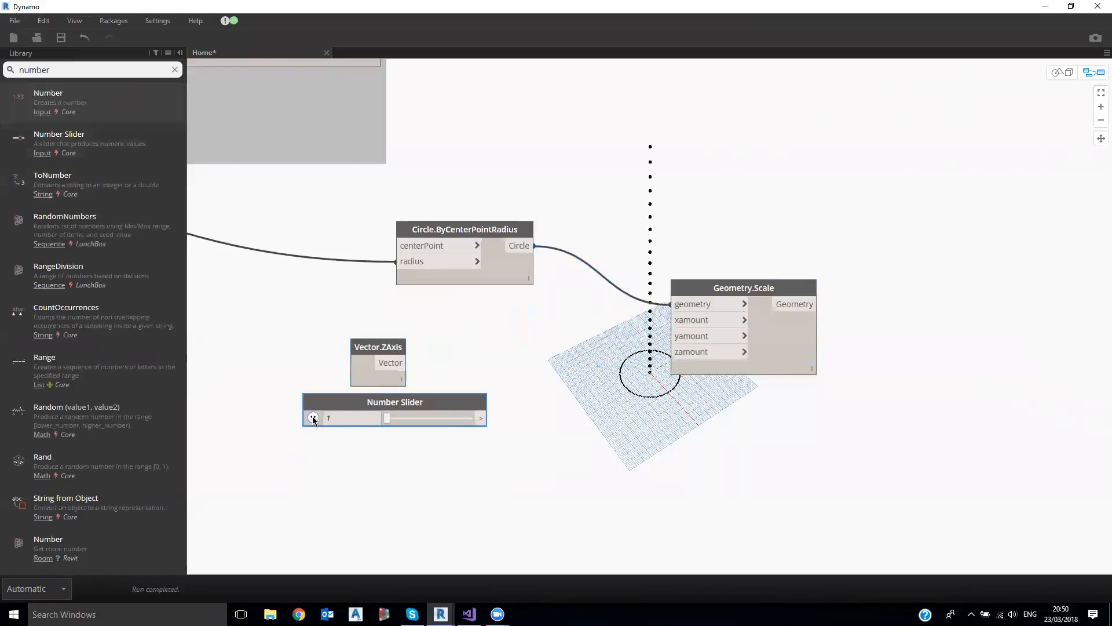
- Set the new slider's range to a minimum of 0.5 and a maximum of 5
{"action": "left_click", "coordinate": [313, 418]}
{"action": "double_click", "coordinate": [339, 438]}
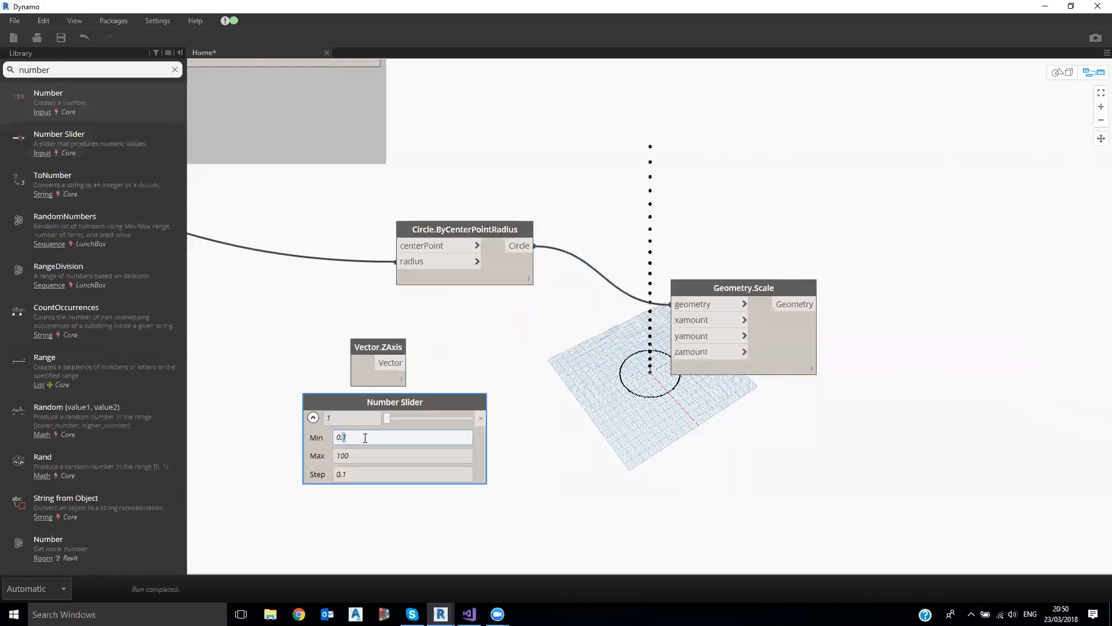
{"action": "key", "text": "Tab"}
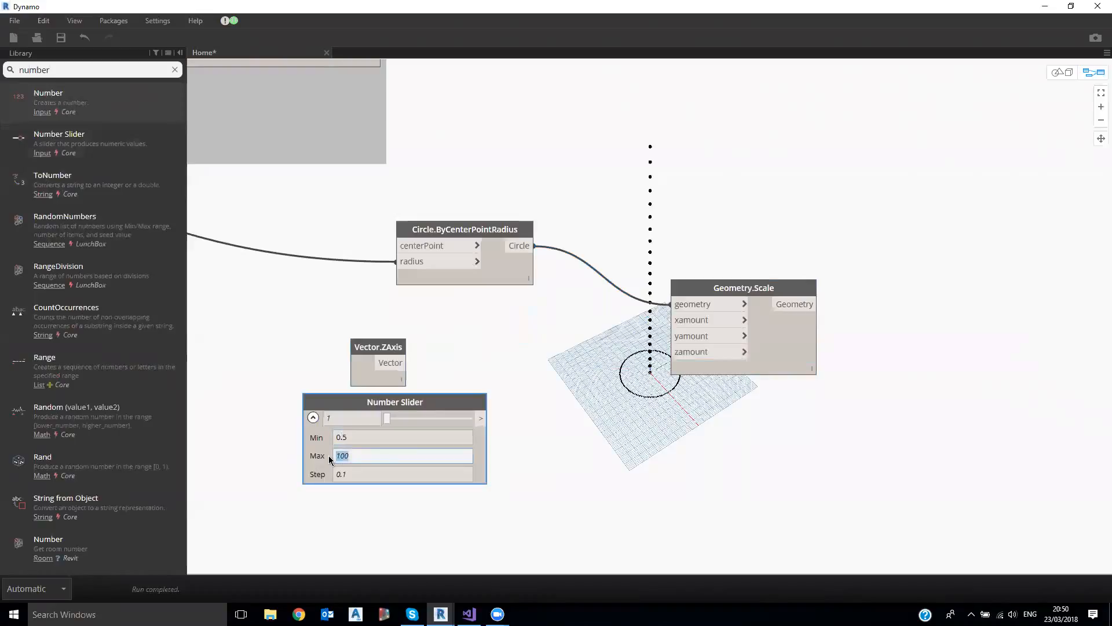
{"action": "type", "text": "5"}
{"action": "left_click", "coordinate": [463, 364]}
{"action": "left_click", "coordinate": [313, 418]}
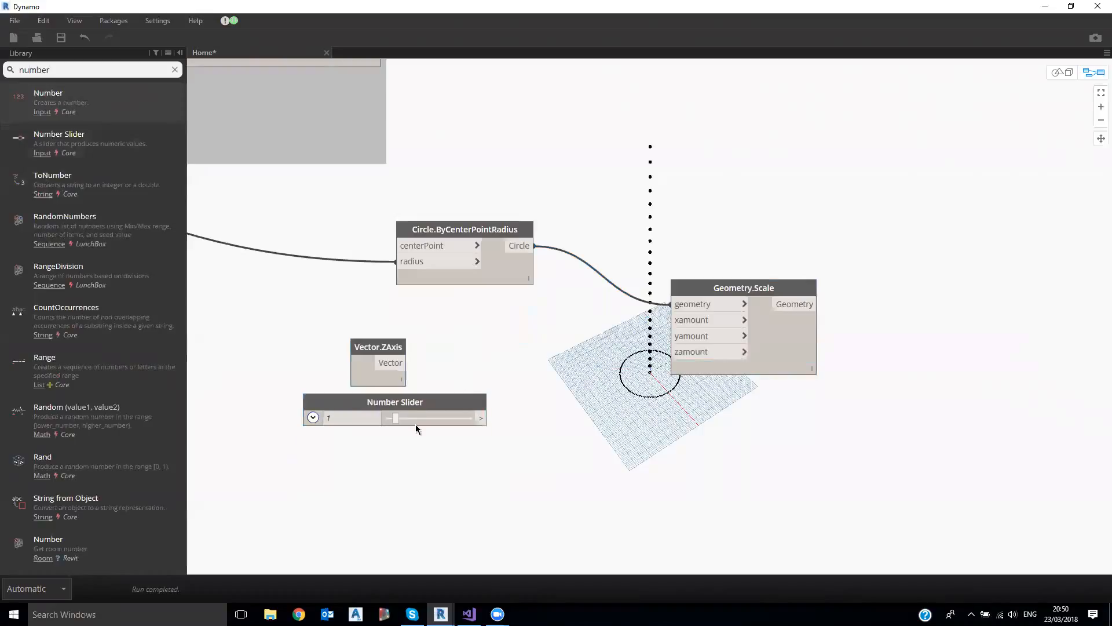
- Connect the new slider to both the xamount and yamount inputs of Geometry.Scale
{"action": "left_click_drag", "start_coordinate": [481, 417], "coordinate": [740, 298]}
{"action": "left_click_drag", "start_coordinate": [528, 230], "coordinate": [560, 226]}
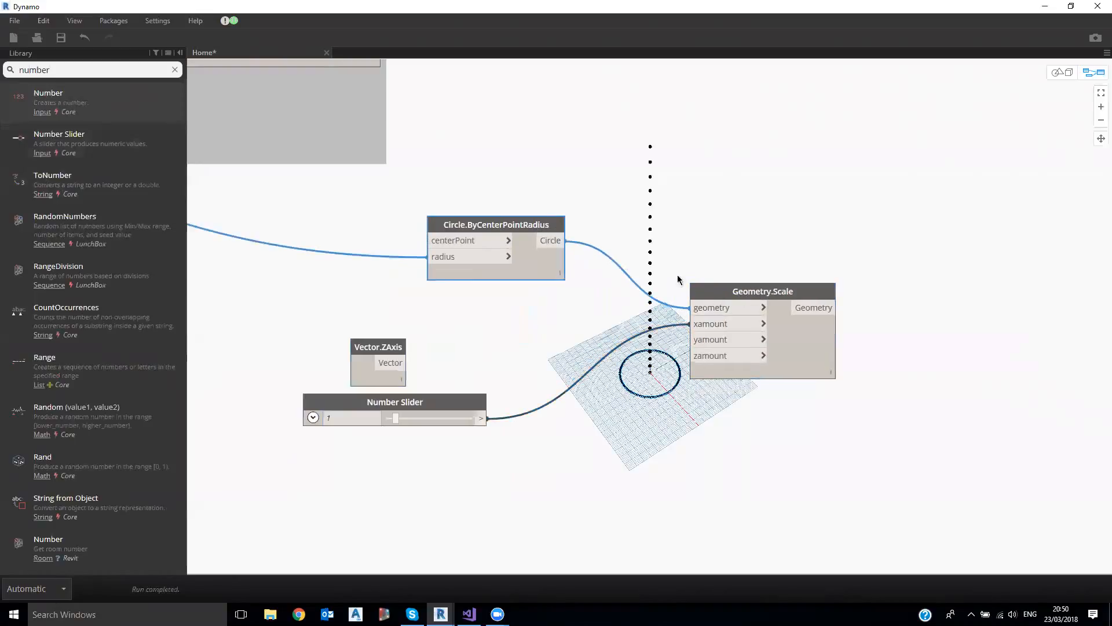
{"action": "left_click_drag", "start_coordinate": [479, 417], "coordinate": [694, 339]}
{"action": "left_click_drag", "start_coordinate": [536, 225], "coordinate": [522, 223]}
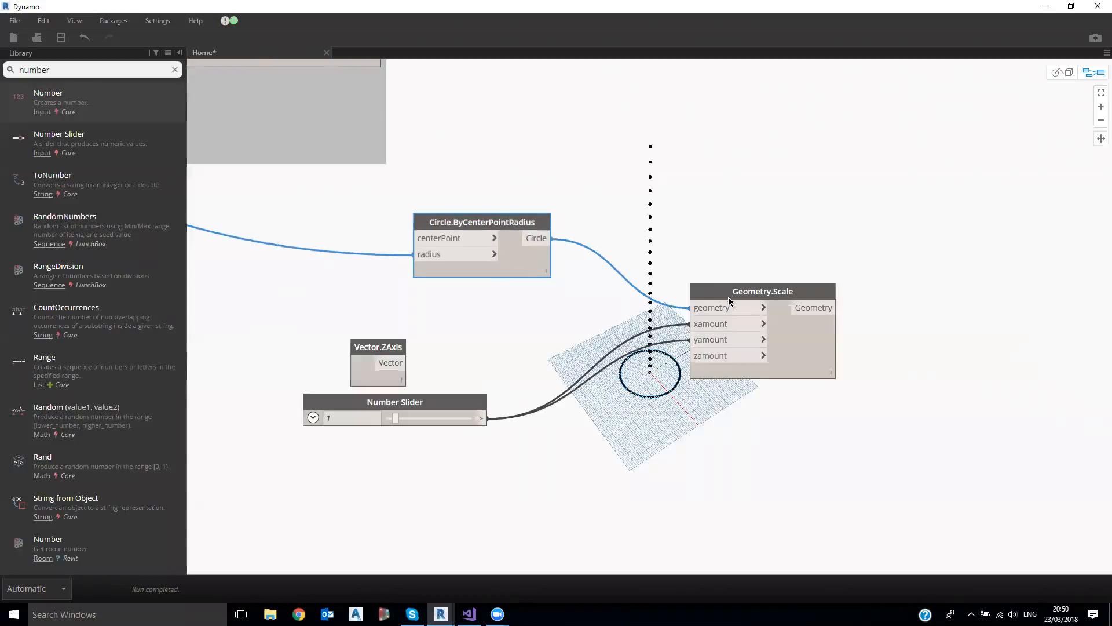
- Delete the Geometry.Scale node, undo that deletion, and disconnect the slider from xamount and yamount
{"action": "left_click", "coordinate": [728, 297]}
{"action": "key", "text": "Delete"}
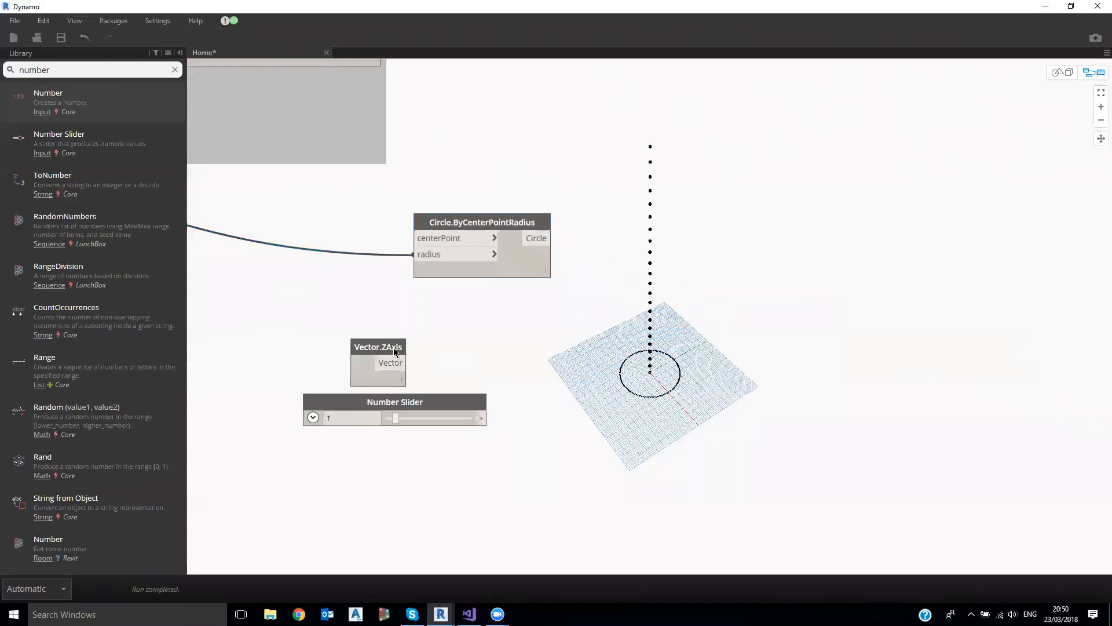
{"action": "key", "text": "ctrl+z"}
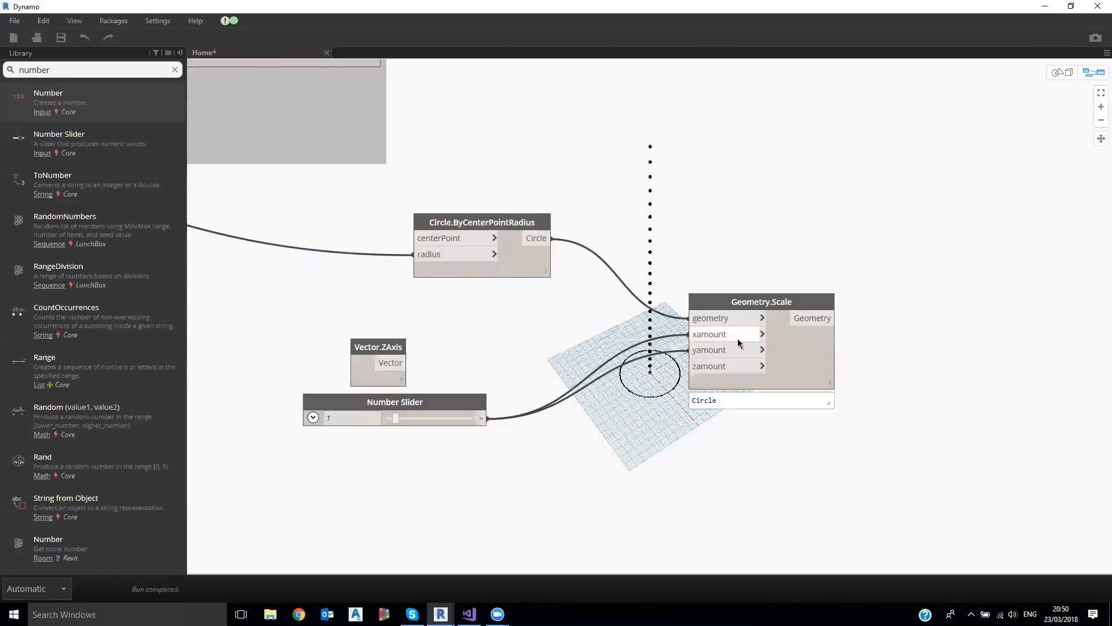
{"action": "left_click_drag", "start_coordinate": [686, 352], "coordinate": [586, 354]}
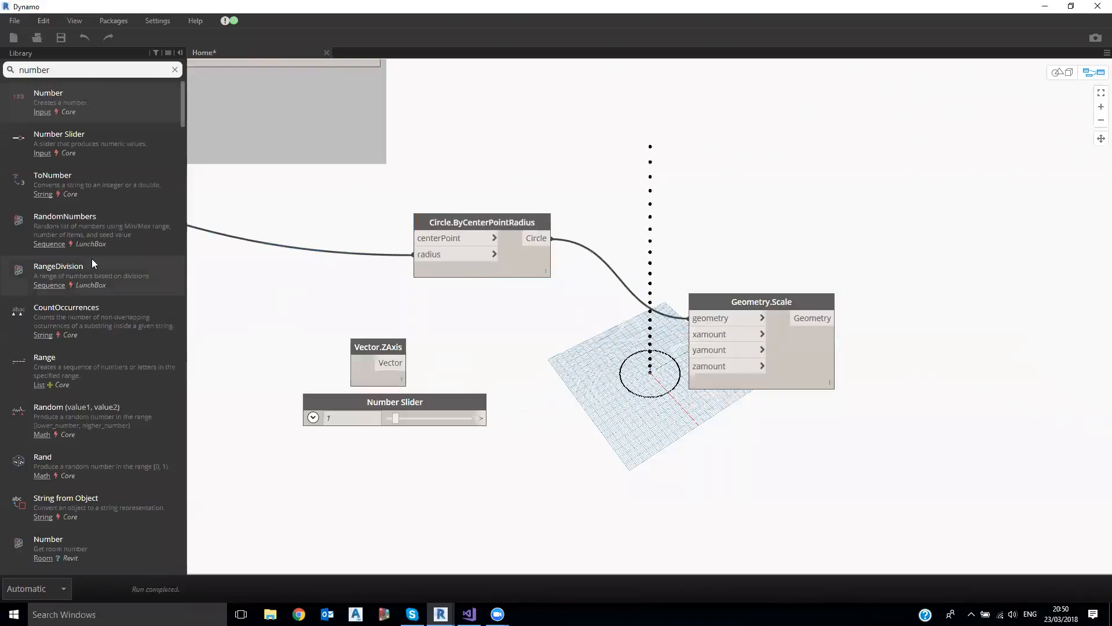
- Add a second Geometry.Scale node with xamount, yamount and zamount inputs and feed it the base circle
{"action": "left_click", "coordinate": [13, 71]}
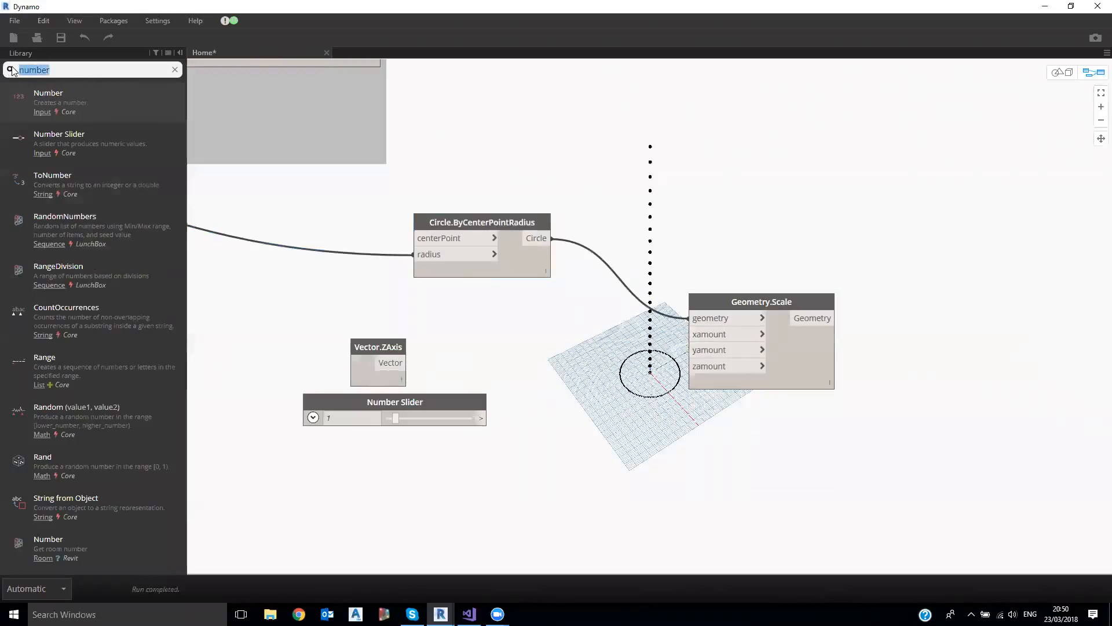
{"action": "type", "text": "geometry scale"}
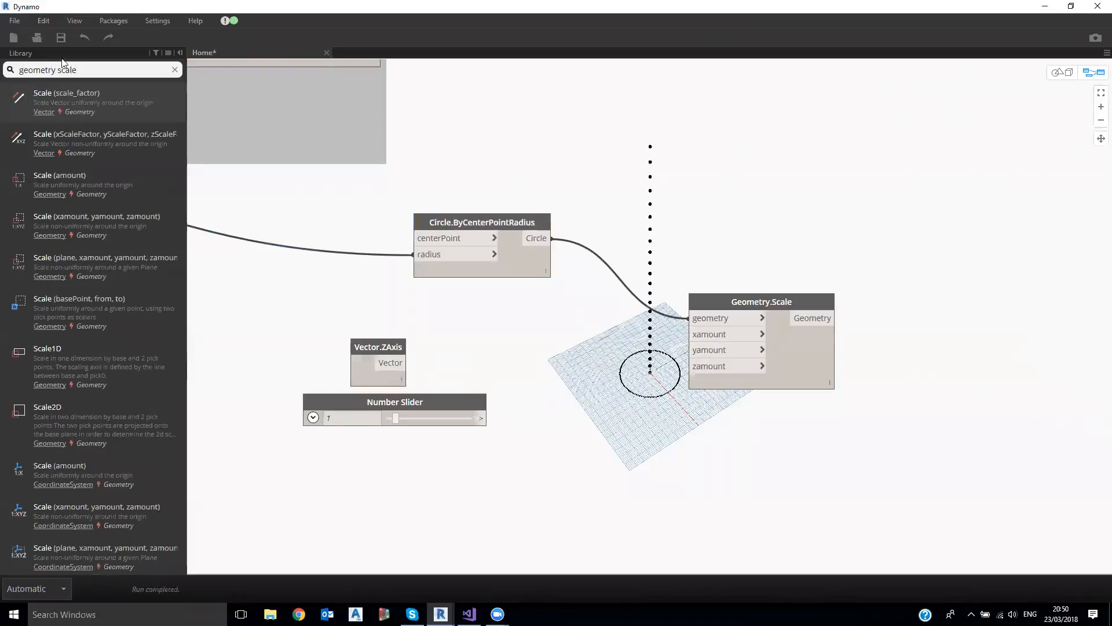
{"action": "mouse_move", "coordinate": [76, 227]}
{"action": "mouse_move", "coordinate": [101, 257]}
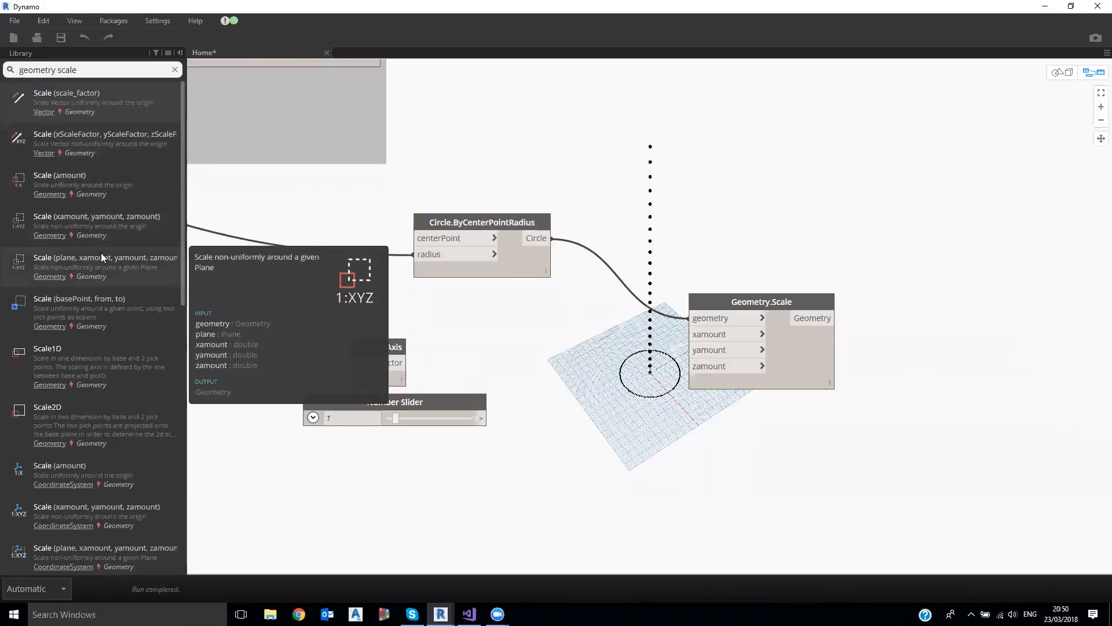
{"action": "left_click", "coordinate": [97, 217]}
{"action": "left_click_drag", "start_coordinate": [686, 346], "coordinate": [906, 336]}
{"action": "left_click_drag", "start_coordinate": [729, 295], "coordinate": [635, 271]}
{"action": "left_click_drag", "start_coordinate": [551, 238], "coordinate": [888, 348]}
{"action": "left_click", "coordinate": [886, 346]}
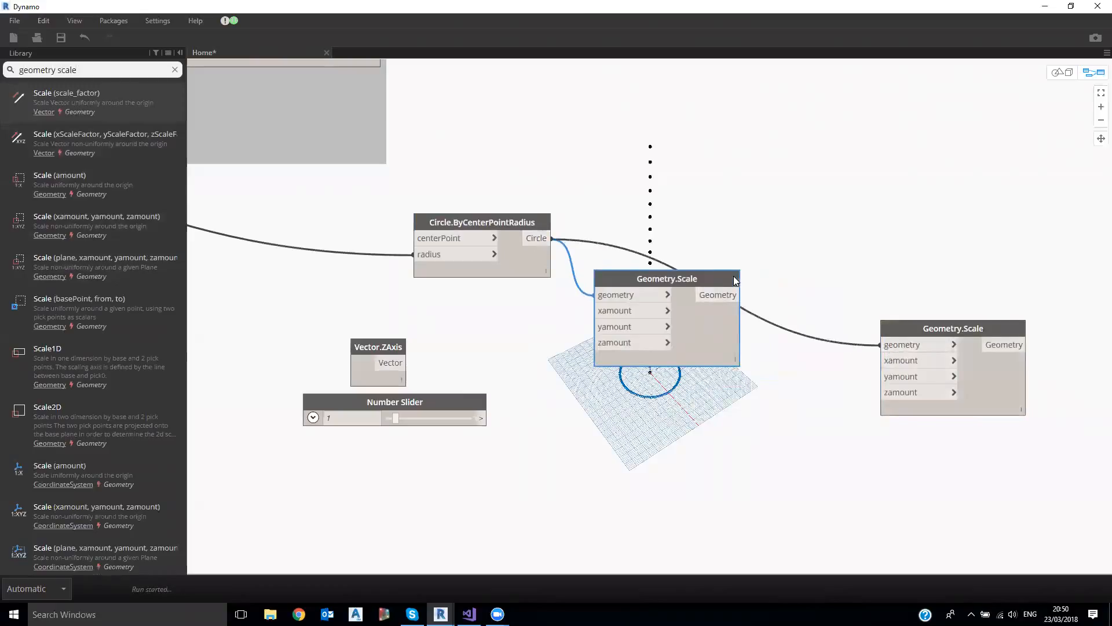
- Delete the older Geometry.Scale node and move the new one closer to the circle node
{"action": "left_click_drag", "start_coordinate": [724, 281], "coordinate": [718, 313]}
{"action": "key", "text": "Delete"}
{"action": "left_click_drag", "start_coordinate": [879, 324], "coordinate": [726, 284]}
- Connect the slider to the xamount input of Geometry.Scale and set the slider to 2
{"action": "left_click", "coordinate": [482, 418]}
{"action": "left_click", "coordinate": [729, 320]}
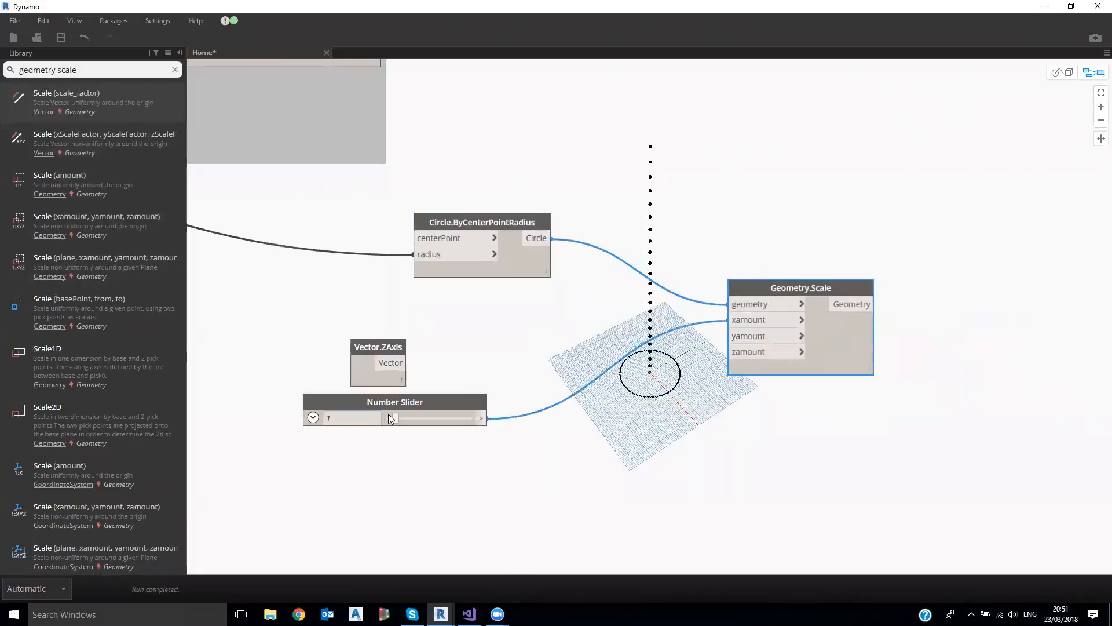
{"action": "left_click_drag", "start_coordinate": [398, 419], "coordinate": [415, 418]}
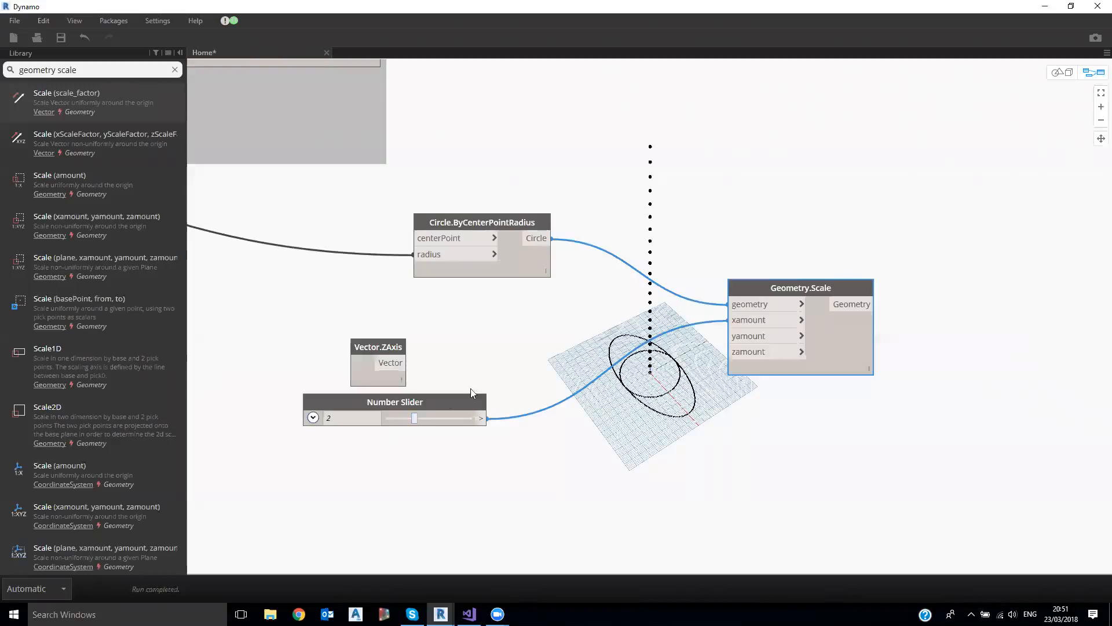
- Try the slider on the yamount input and then on zamount, setting it to 2.3
{"action": "left_click_drag", "start_coordinate": [772, 319], "coordinate": [761, 343]}
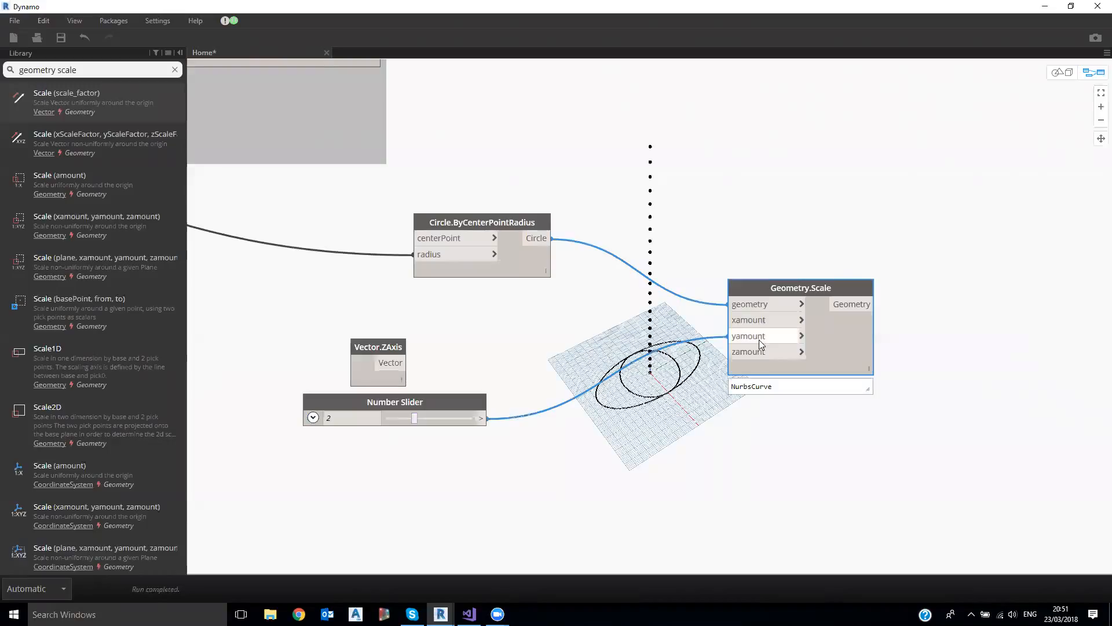
{"action": "left_click_drag", "start_coordinate": [748, 337], "coordinate": [738, 354]}
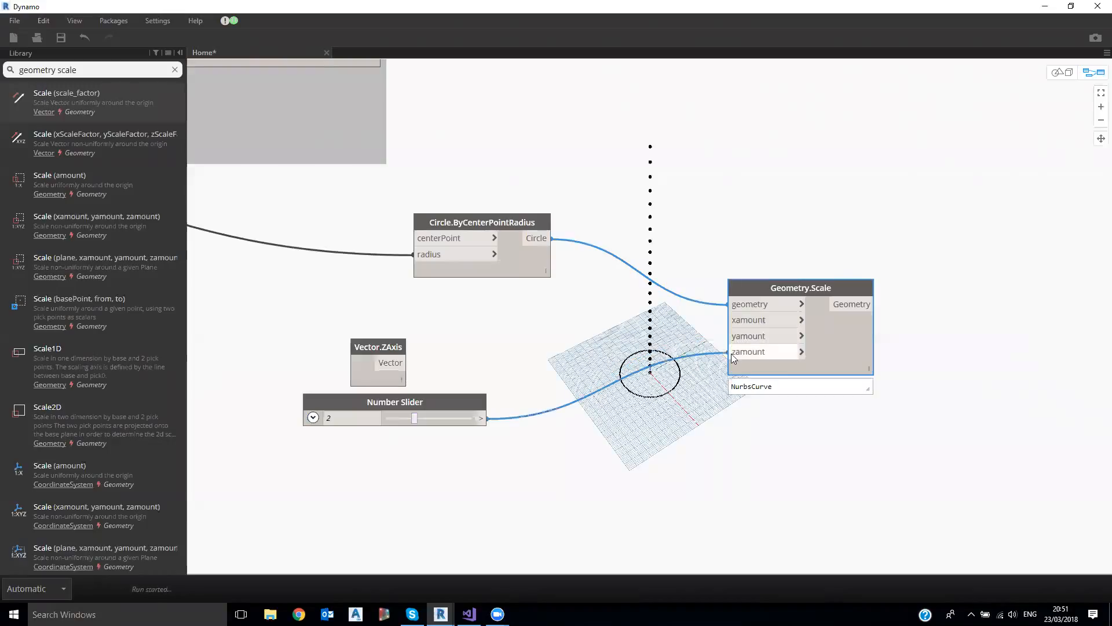
{"action": "left_click_drag", "start_coordinate": [414, 419], "coordinate": [422, 418]}
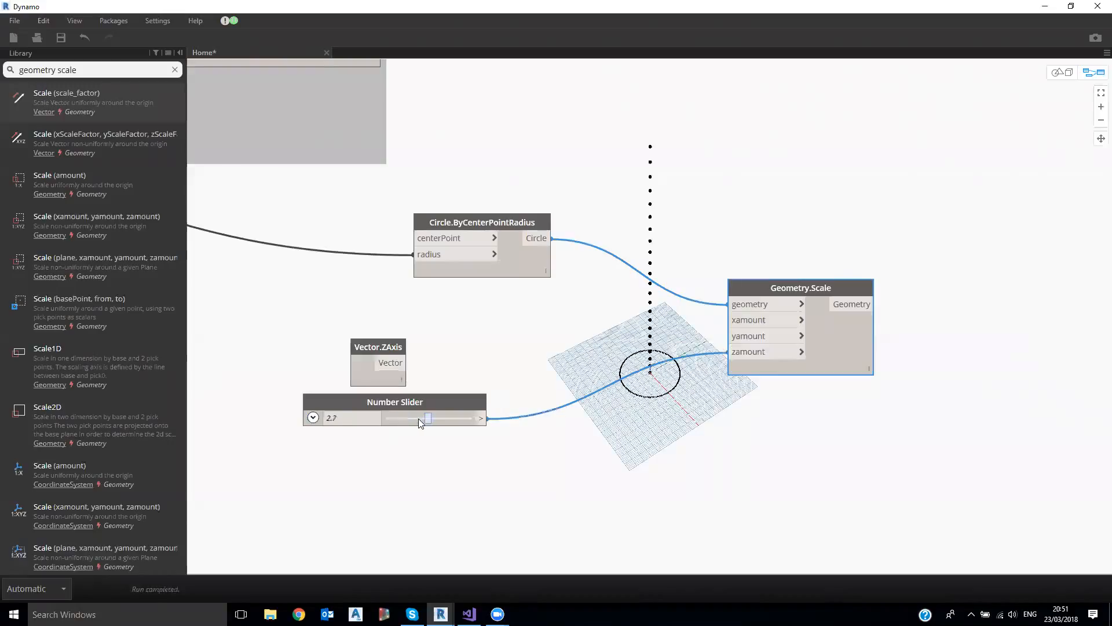
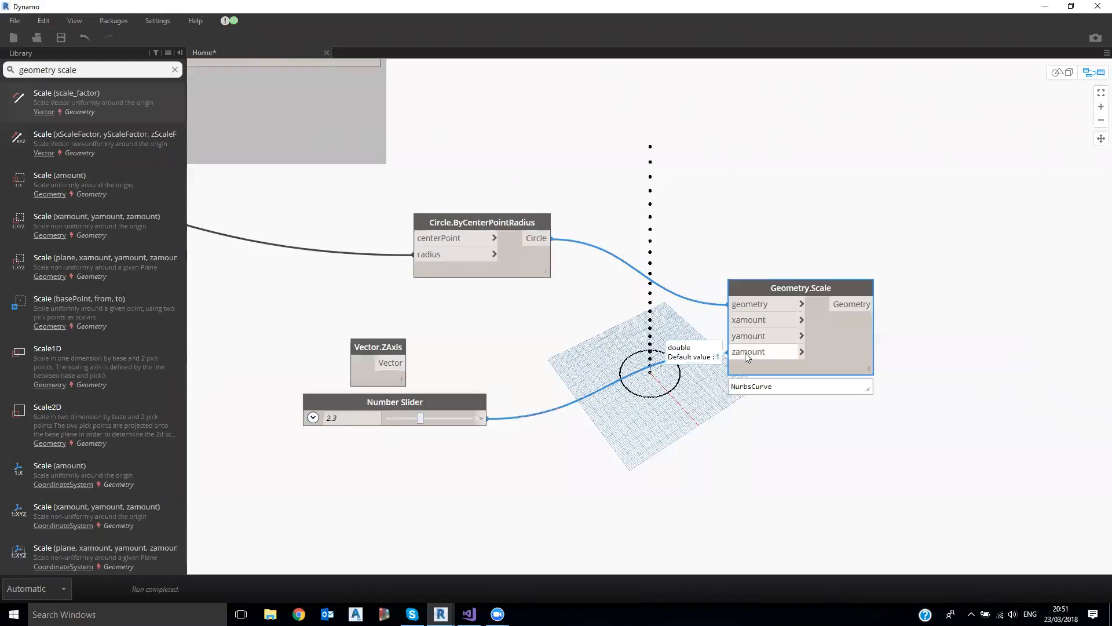
- Connect the slider to both xamount and yamount instead of zamount, and set it to 1.8
{"action": "left_click_drag", "start_coordinate": [745, 352], "coordinate": [747, 320]}
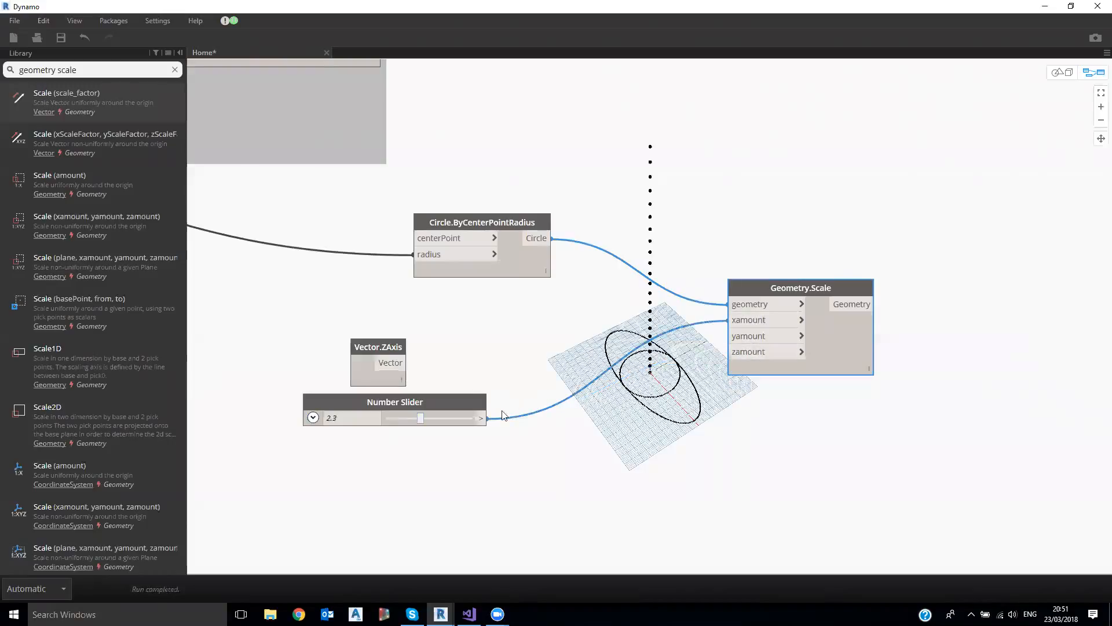
{"action": "left_click_drag", "start_coordinate": [485, 418], "coordinate": [729, 336]}
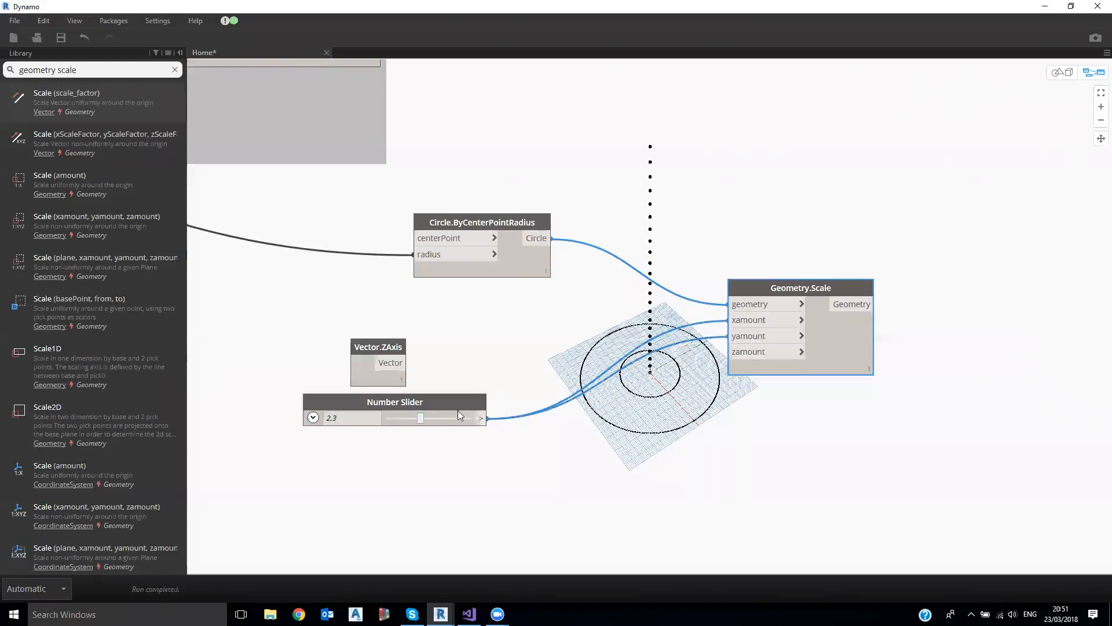
{"action": "mouse_move", "coordinate": [421, 417]}
{"action": "left_mouse_down"}
{"action": "mouse_move", "coordinate": [439, 418]}
{"action": "mouse_move", "coordinate": [411, 418]}
{"action": "left_mouse_up"}
- Disconnect the slider from yamount and rearrange the Vector.ZAxis and Number Slider nodes beneath the circle node
{"action": "left_click", "coordinate": [746, 336]}
{"action": "left_click", "coordinate": [677, 393]}
{"action": "left_click_drag", "start_coordinate": [403, 346], "coordinate": [424, 307]}
{"action": "left_click_drag", "start_coordinate": [458, 403], "coordinate": [419, 370]}
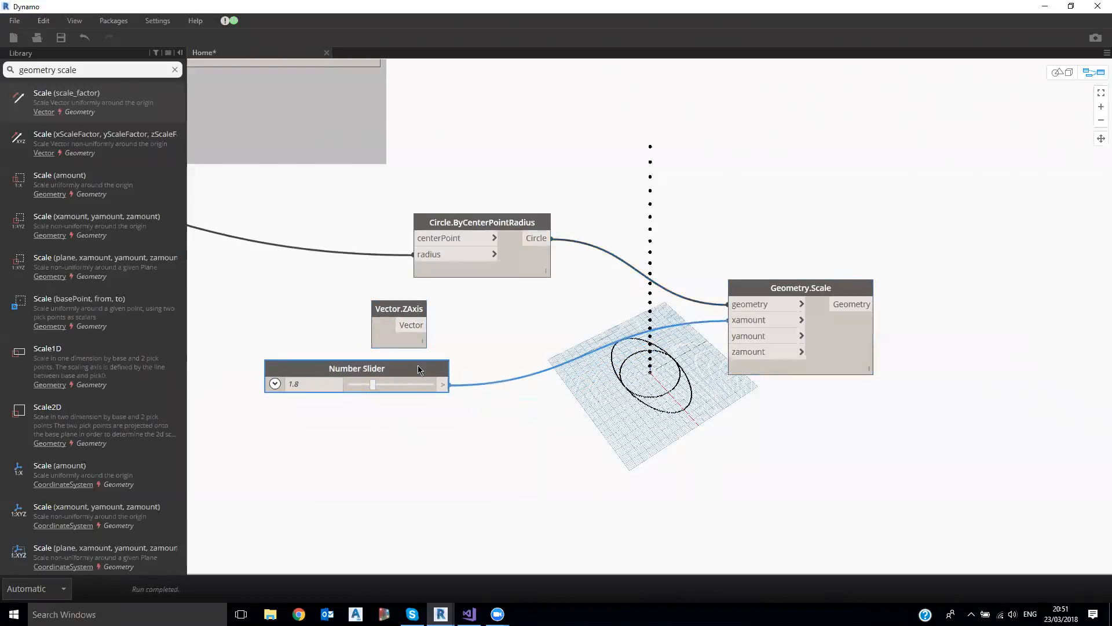
- Duplicate the Number Slider, place the copy below the original, and connect it to the yamount input
{"action": "key", "text": "ctrl+c"}
{"action": "key", "text": "ctrl+v"}
{"action": "left_click_drag", "start_coordinate": [518, 400], "coordinate": [301, 410]}
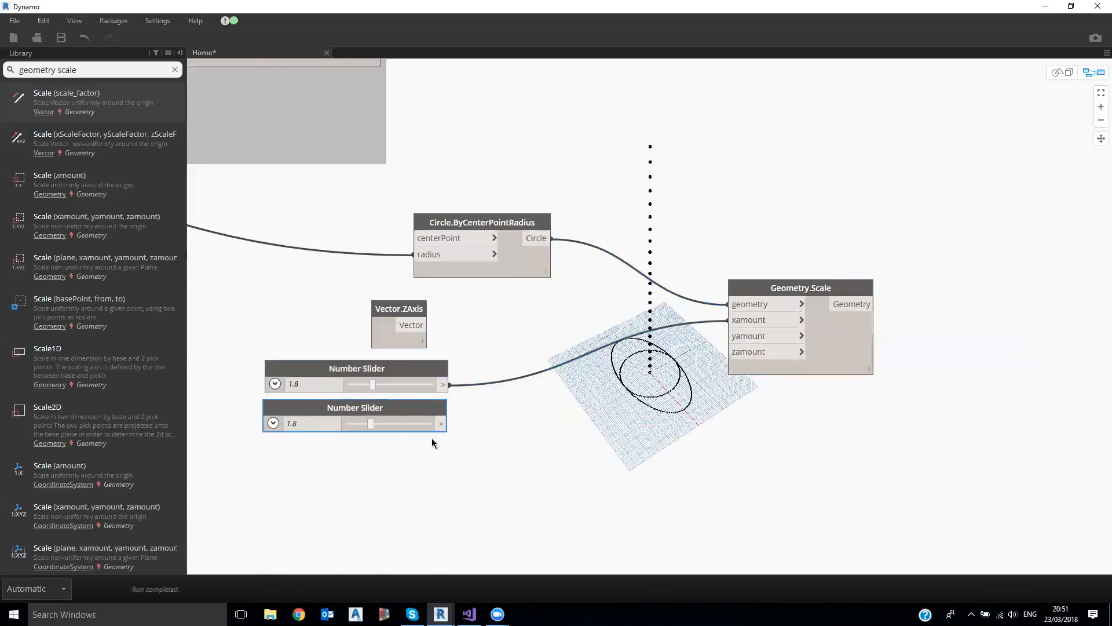
{"action": "left_click", "coordinate": [442, 423]}
{"action": "left_click", "coordinate": [756, 343]}
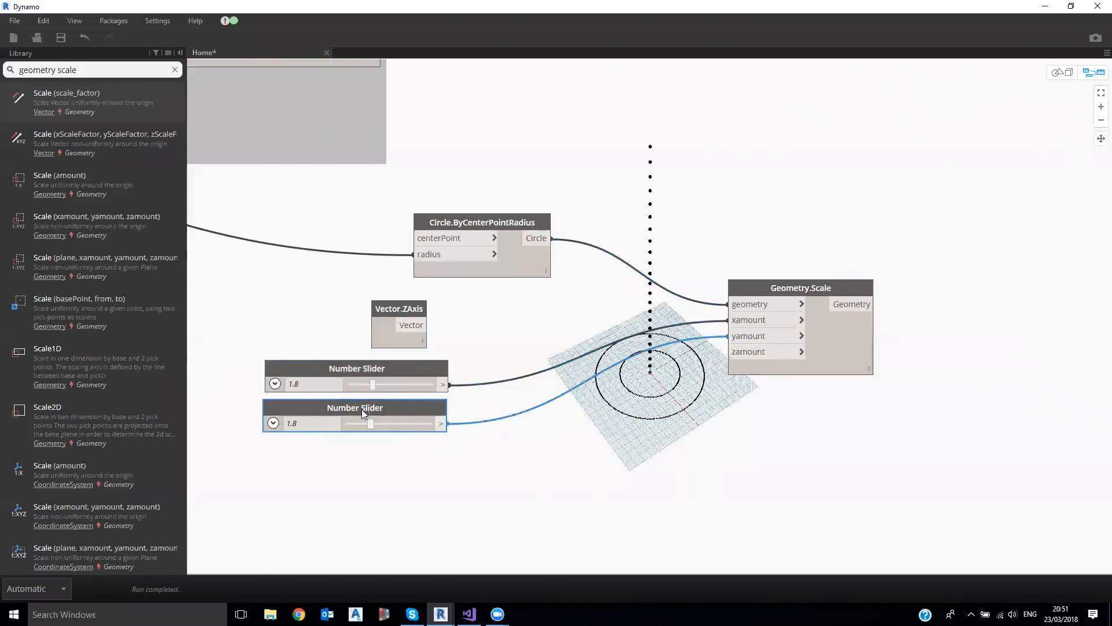
- Set the xamount slider to 2.5 and the yamount slider to 1.1 to form an ellipse
{"action": "left_click_drag", "start_coordinate": [365, 423], "coordinate": [362, 423]}
{"action": "left_click_drag", "start_coordinate": [374, 385], "coordinate": [386, 384]}
{"action": "left_click_drag", "start_coordinate": [362, 424], "coordinate": [357, 423]}
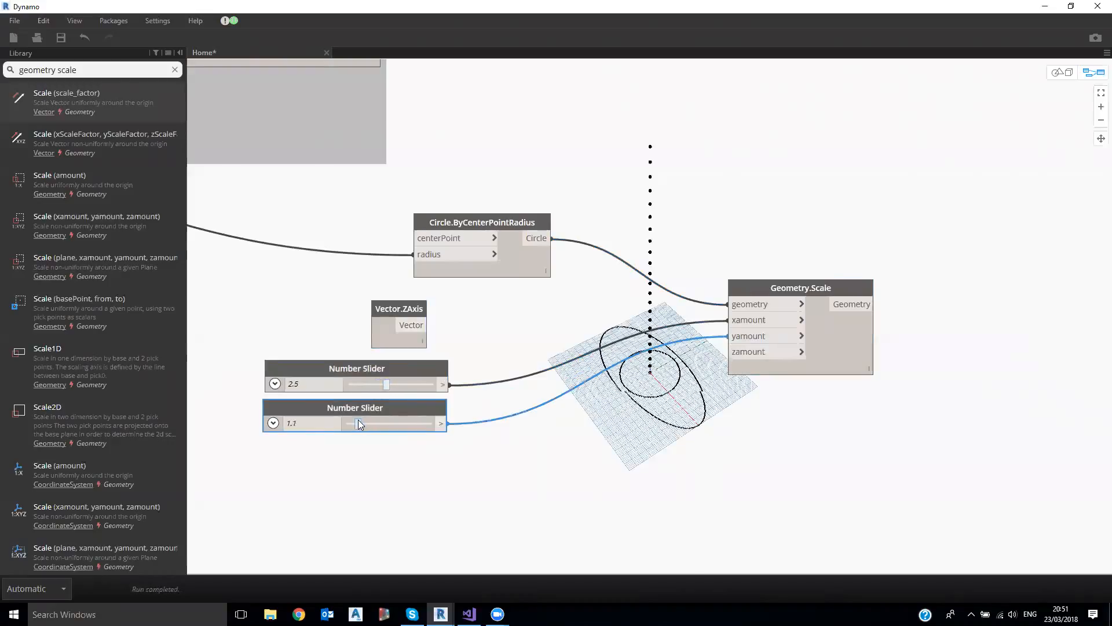
- Move Geometry.Scale closer to its inputs and turn off the preview of Circle.ByCenterPointRadius
{"action": "left_click_drag", "start_coordinate": [844, 286], "coordinate": [820, 291]}
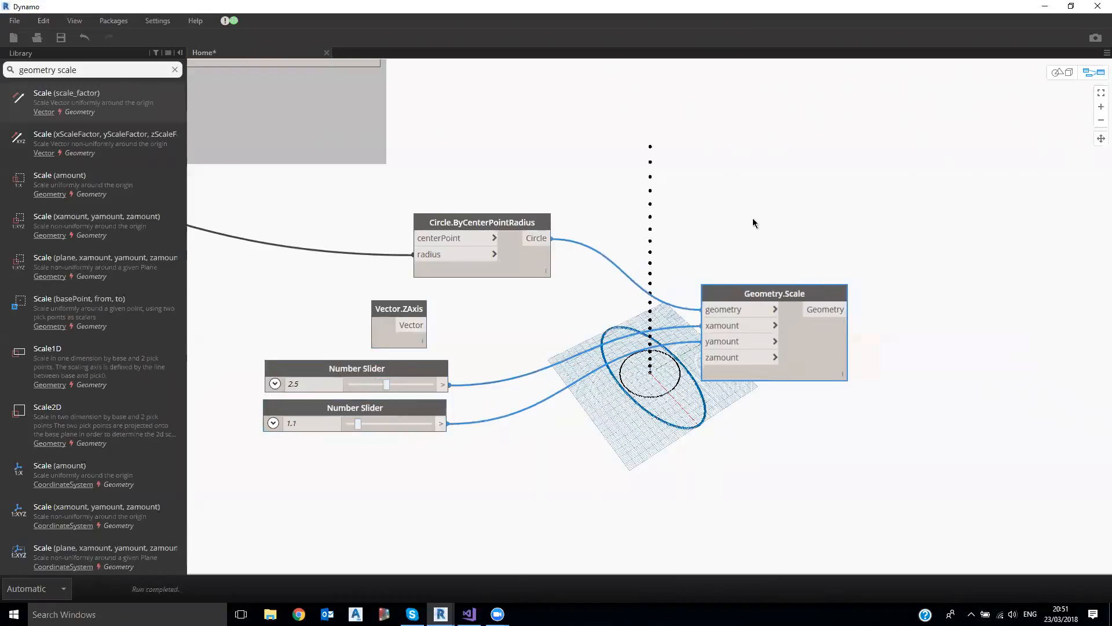
{"action": "left_click_drag", "start_coordinate": [522, 225], "coordinate": [519, 225]}
{"action": "left_click_drag", "start_coordinate": [735, 298], "coordinate": [647, 281]}
{"action": "right_click", "coordinate": [531, 223]}
{"action": "left_click", "coordinate": [574, 310]}
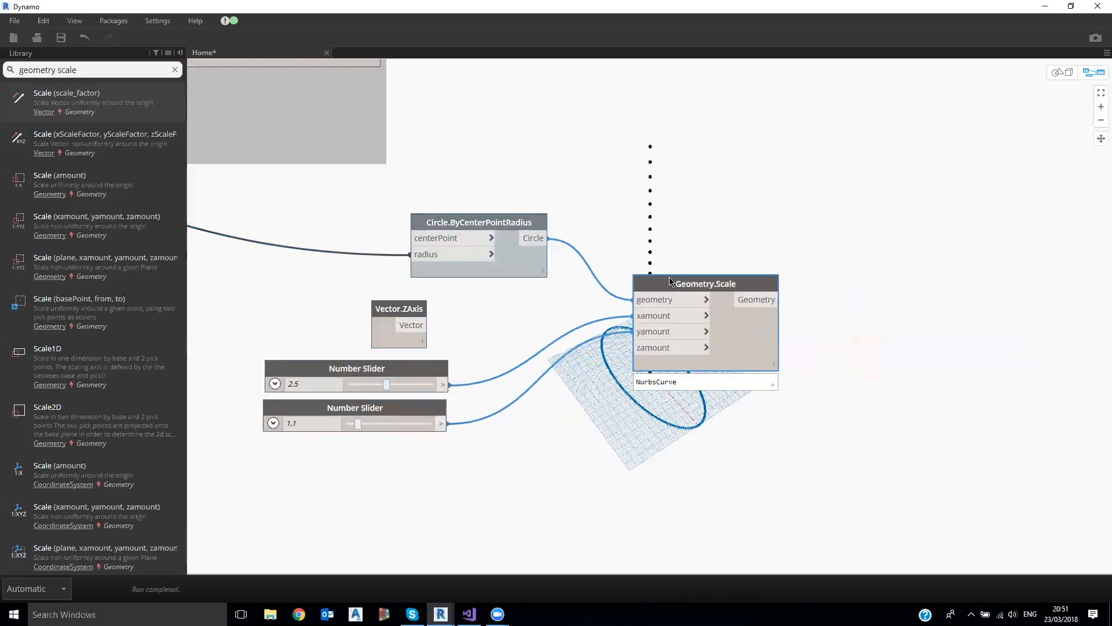
- Move the circle node farther away from Geometry.Scale and place the Vector.ZAxis node above Geometry.Scale
{"action": "key", "text": "ctrl+b"}
{"action": "right_click_drag", "start_coordinate": [754, 274], "coordinate": [726, 282]}
{"action": "key", "text": "ctrl+b"}
{"action": "left_click_drag", "start_coordinate": [503, 225], "coordinate": [395, 239]}
{"action": "left_click_drag", "start_coordinate": [425, 341], "coordinate": [661, 186]}
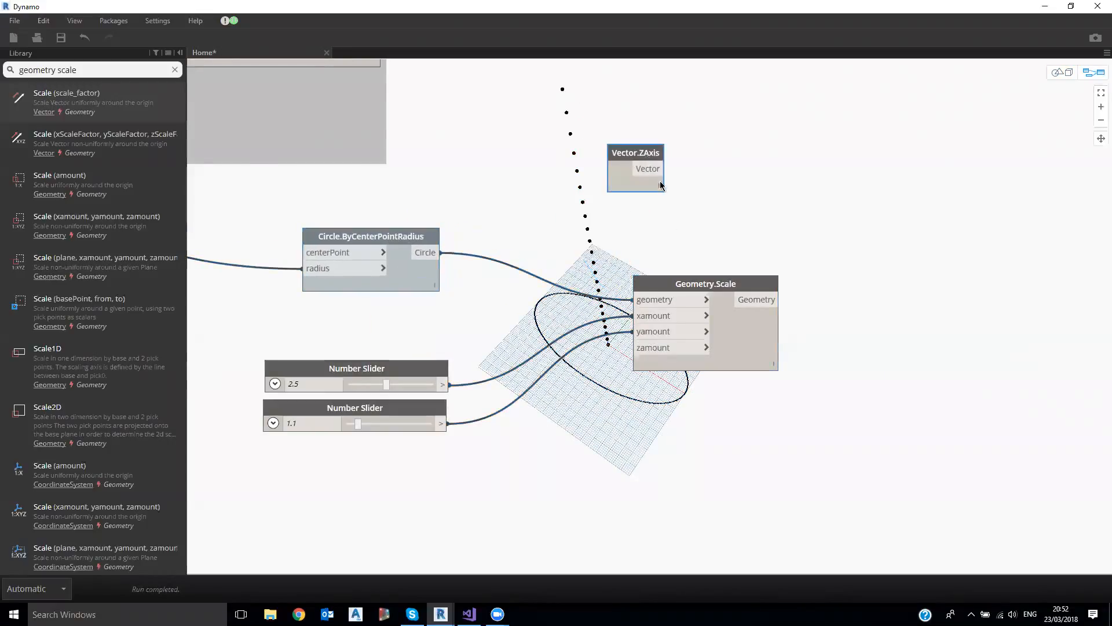
- Move Geometry.Scale slightly closer to the circle node and nudge Vector.ZAxis the same way
{"action": "left_click_drag", "start_coordinate": [687, 285], "coordinate": [662, 293]}
{"action": "left_click_drag", "start_coordinate": [645, 148], "coordinate": [637, 147]}
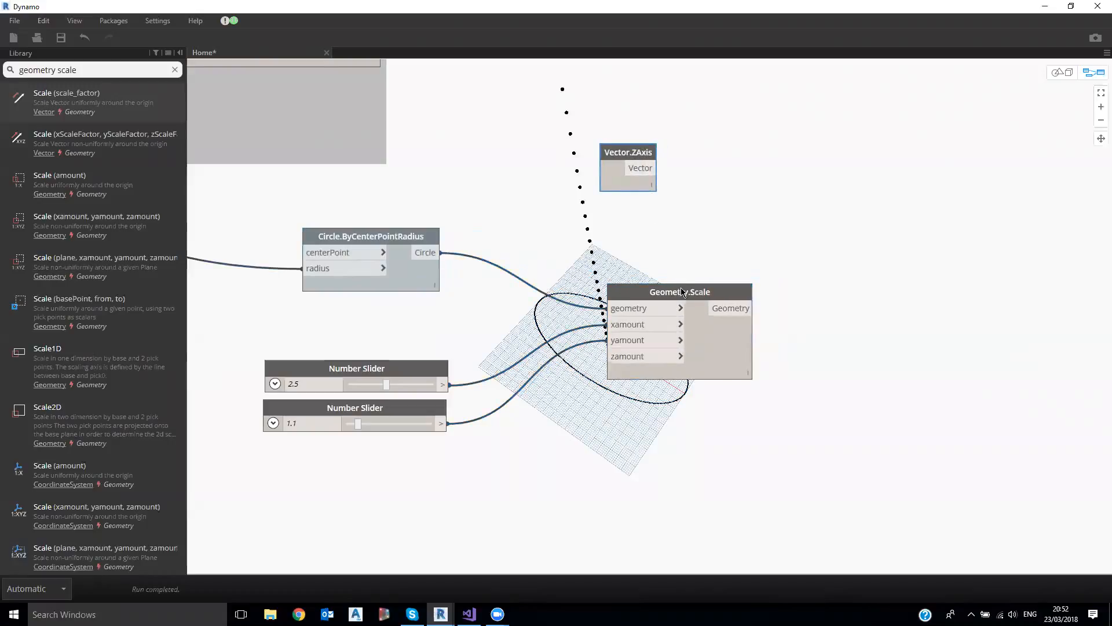
{"action": "left_click_drag", "start_coordinate": [680, 289], "coordinate": [670, 291]}
- Search the library for translate, add the Geometry.Translate (direction, distance) node, and place it beyond Geometry.Scale
{"action": "left_click", "coordinate": [175, 70]}
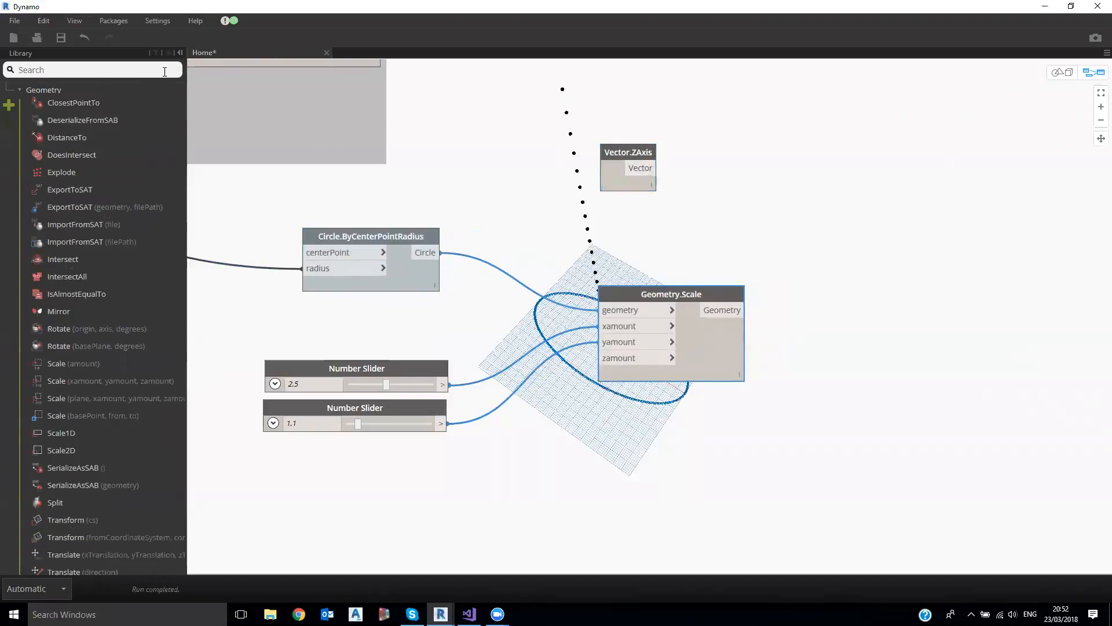
{"action": "type", "text": "translate"}
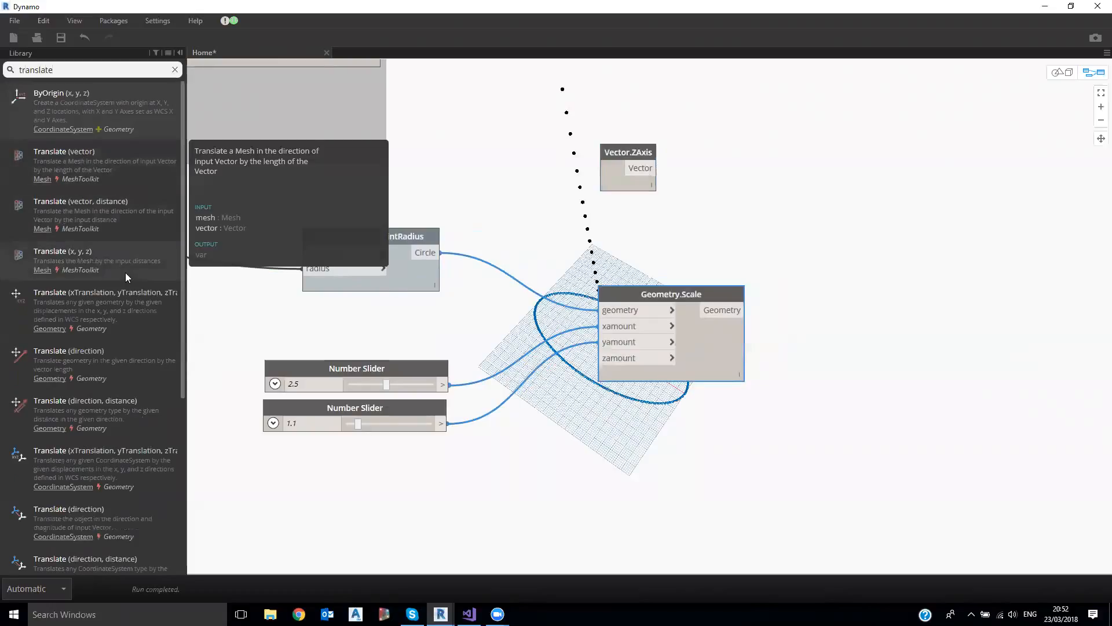
{"action": "mouse_move", "coordinate": [125, 299]}
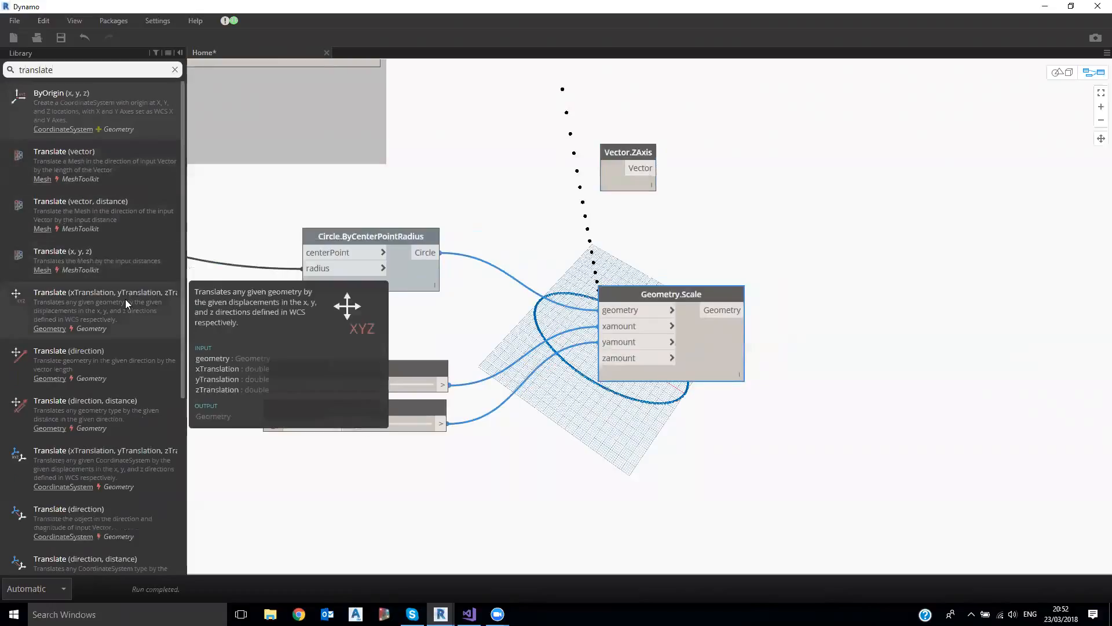
{"action": "left_click", "coordinate": [115, 400]}
{"action": "left_click_drag", "start_coordinate": [786, 352], "coordinate": [946, 355]}
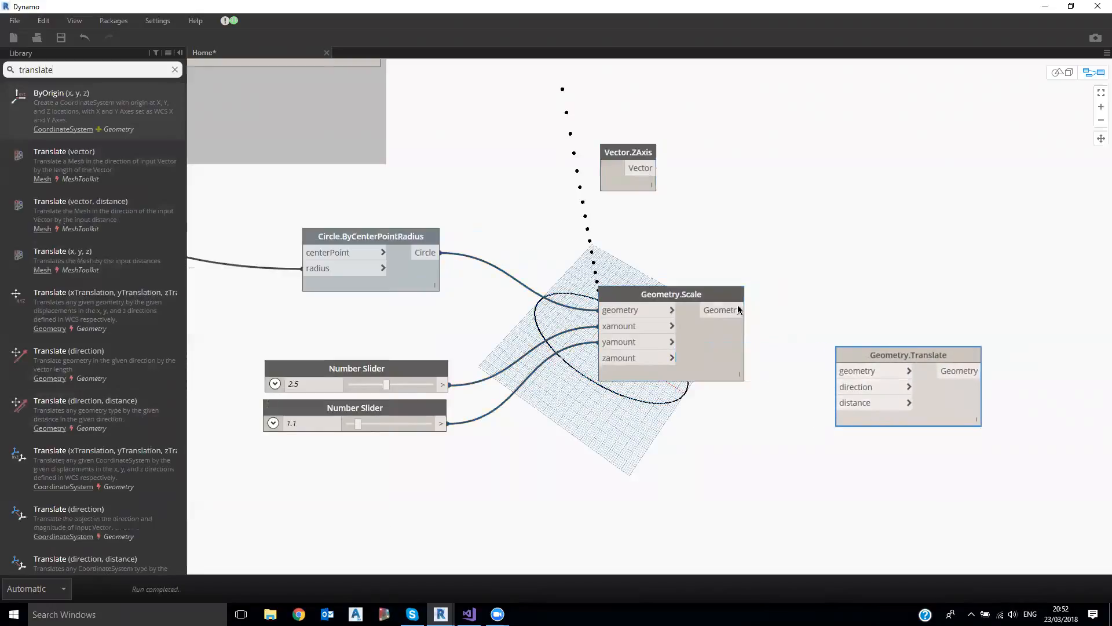
- Connect Geometry.Scale to Geometry.Translate's geometry input, move Vector.ZAxis below Geometry.Scale, and connect it to the direction input
{"action": "left_click", "coordinate": [732, 311]}
{"action": "left_click", "coordinate": [857, 371]}
{"action": "left_click_drag", "start_coordinate": [863, 356], "coordinate": [872, 365]}
{"action": "left_click_drag", "start_coordinate": [635, 159], "coordinate": [730, 413]}
{"action": "left_click", "coordinate": [753, 421]}
{"action": "left_click", "coordinate": [842, 397]}
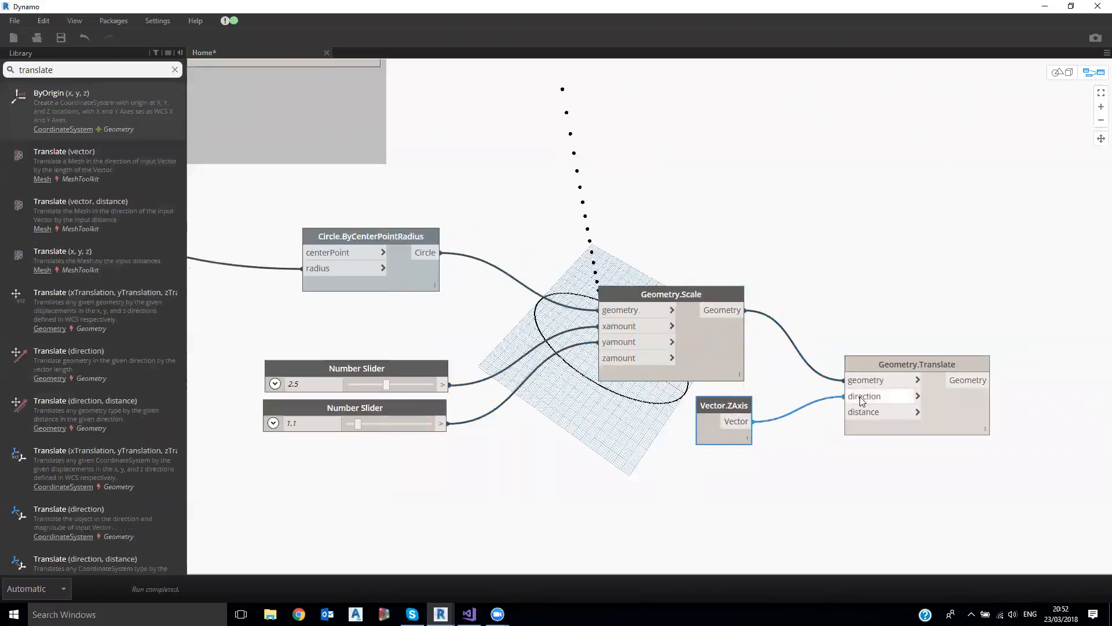
- Connect the Code Block that generates the elevation range to Geometry.Translate's distance input and inspect the stacked ellipses
{"action": "scroll", "coordinate": [598, 251], "scroll_direction": "down", "scroll_amount": 3}
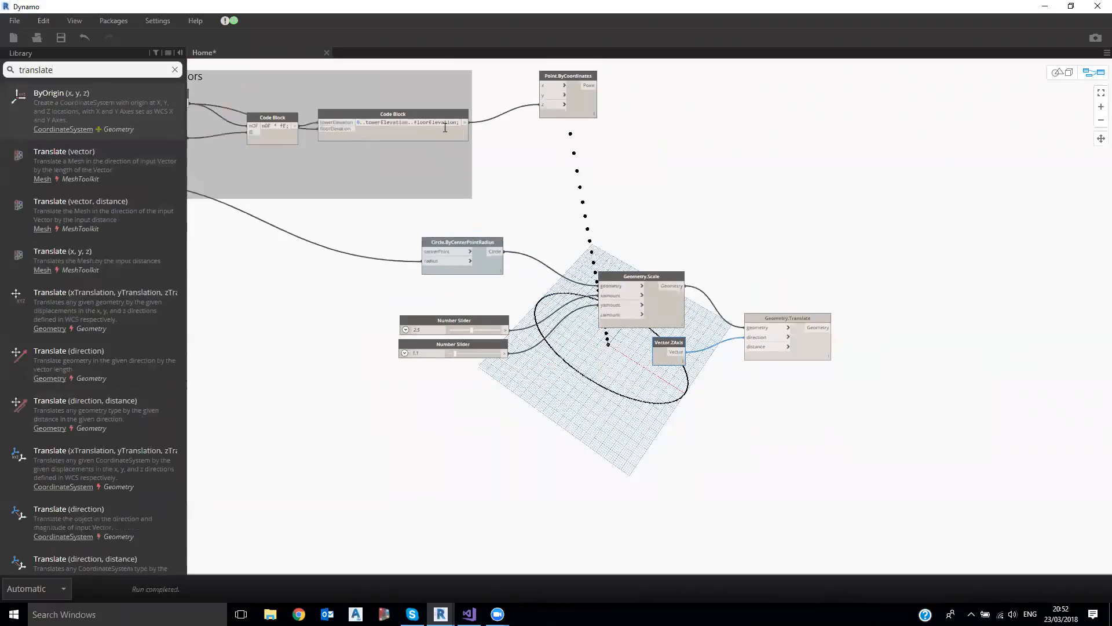
{"action": "left_click", "coordinate": [760, 346]}
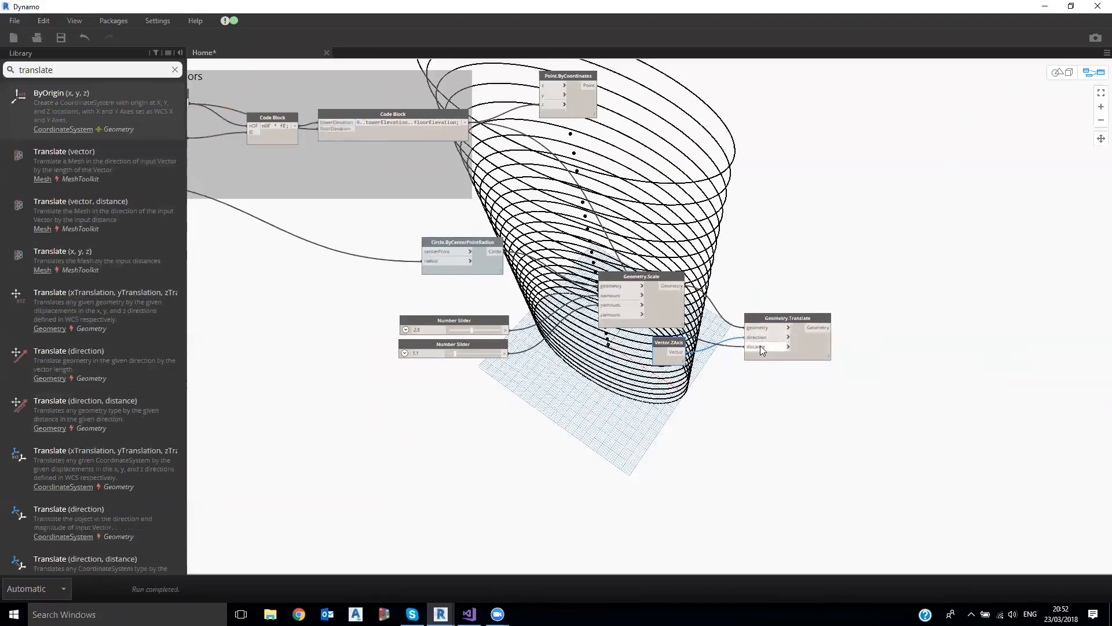
{"action": "key", "text": "ctrl+b"}
{"action": "right_click_drag", "start_coordinate": [681, 171], "coordinate": [703, 191]}
{"action": "key", "text": "ctrl+b"}
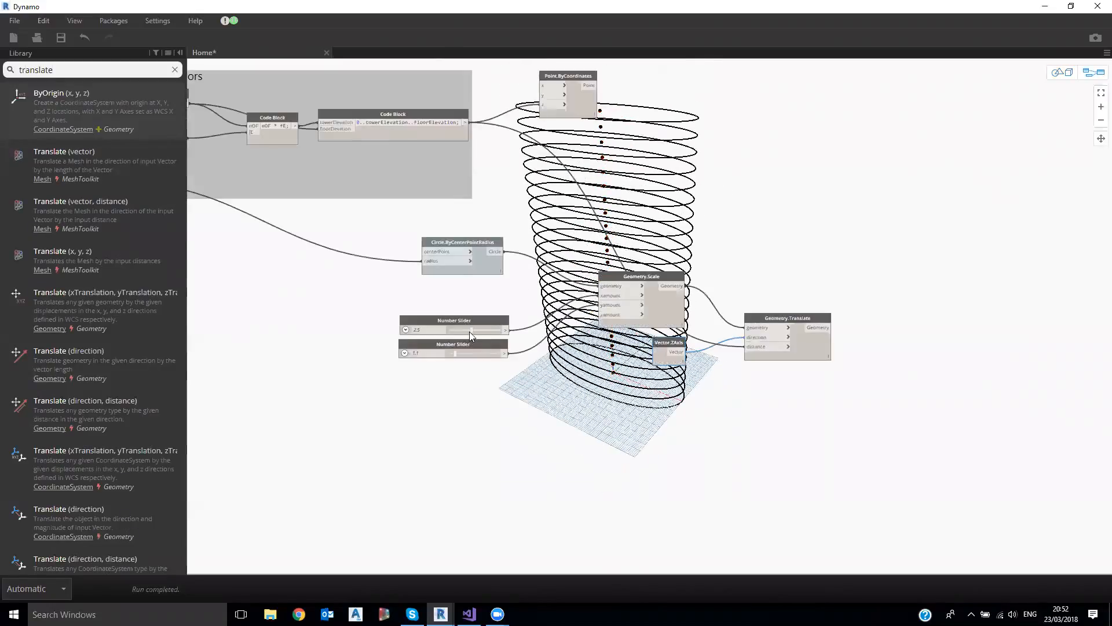
- Set the xamount slider to 1.5 to make the tower's ellipses narrower
{"action": "left_click_drag", "start_coordinate": [470, 330], "coordinate": [458, 333]}
{"action": "key", "text": "ctrl+b"}
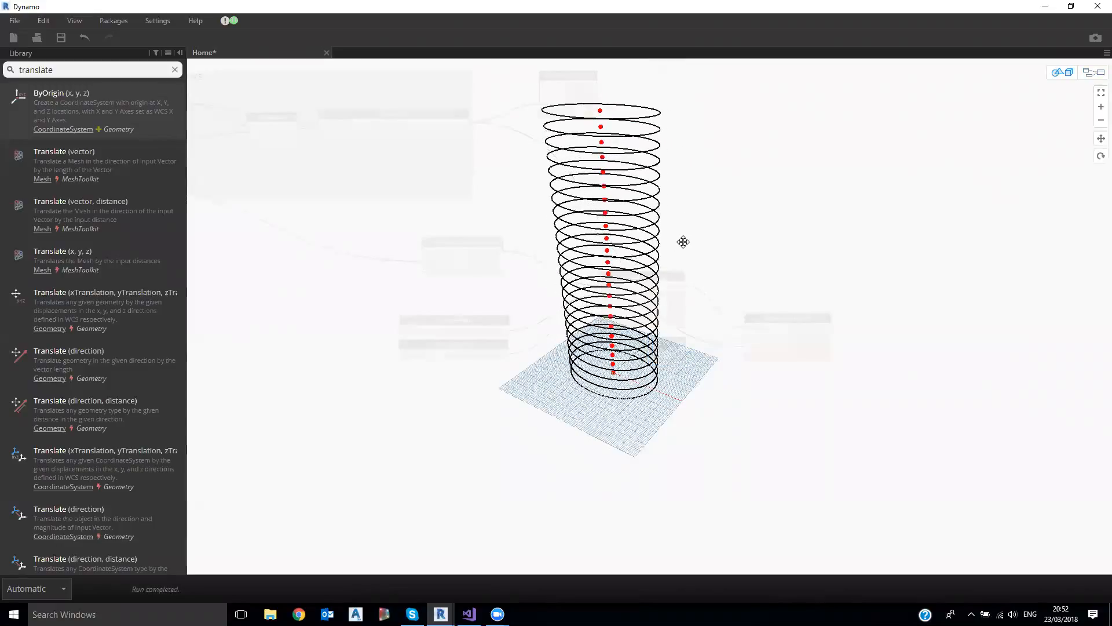
{"action": "right_click_drag", "start_coordinate": [683, 241], "coordinate": [675, 268]}
{"action": "key", "text": "ctrl+b"}
- Set Floor Elevation to 7 and Number of floors to 24
{"action": "scroll", "coordinate": [365, 179], "scroll_direction": "down", "scroll_amount": 2}
{"action": "middle_click_drag", "start_coordinate": [343, 172], "coordinate": [470, 180]}
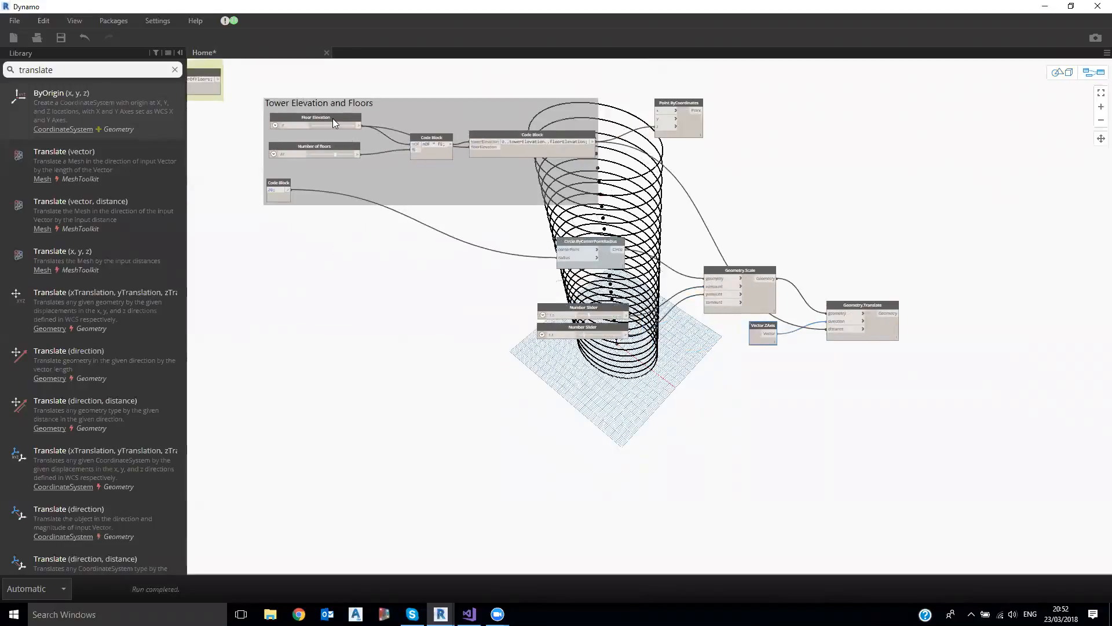
{"action": "scroll", "coordinate": [333, 120], "scroll_direction": "up", "scroll_amount": 2}
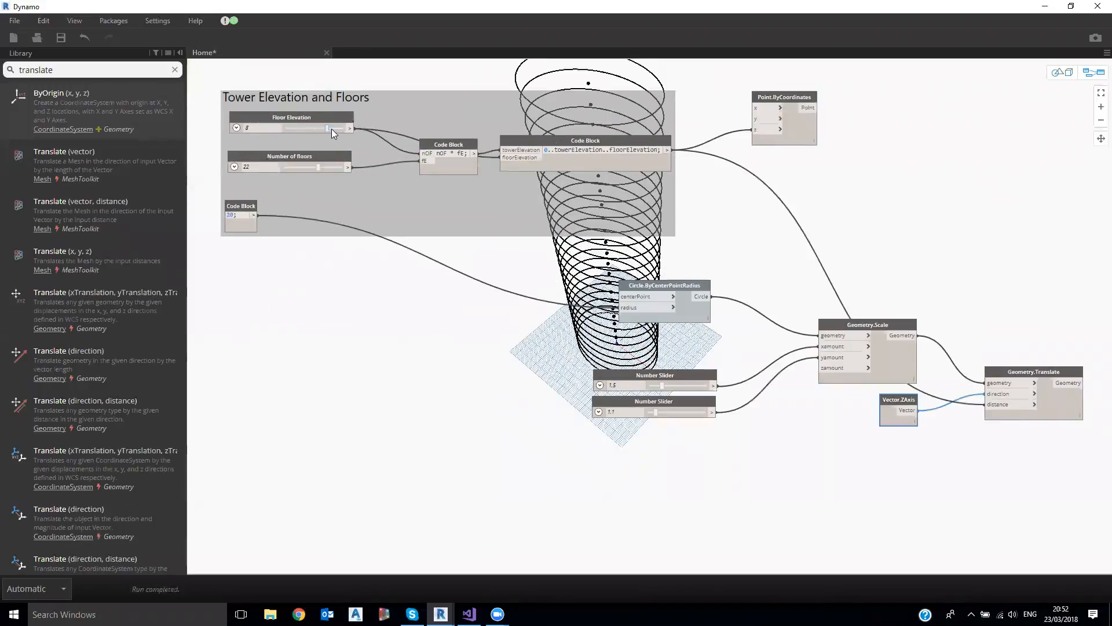
{"action": "left_click", "coordinate": [322, 129]}
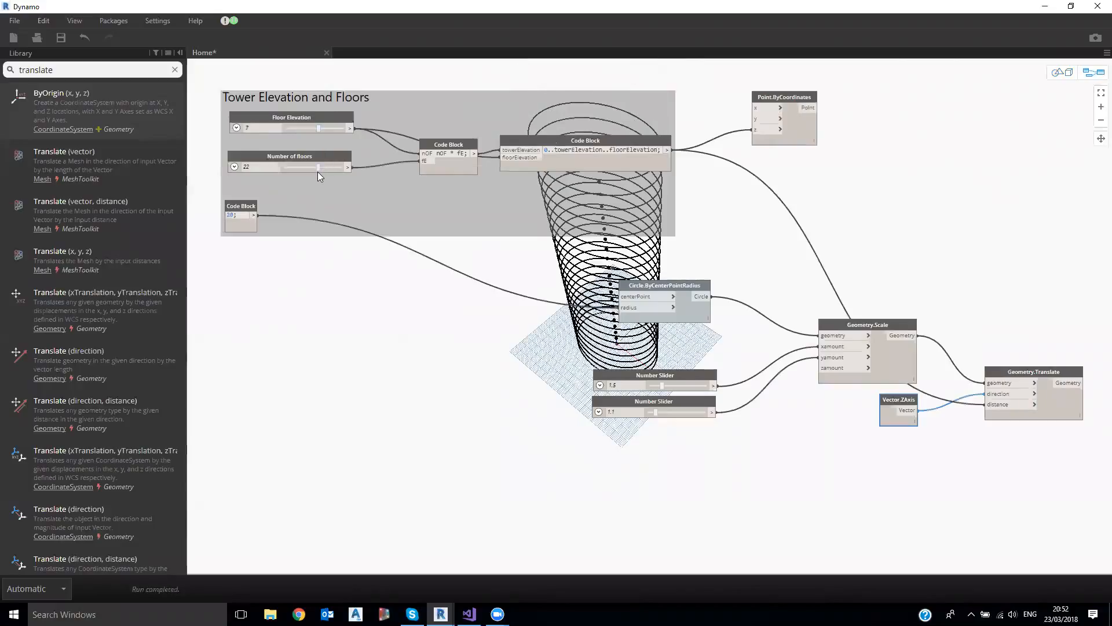
{"action": "mouse_move", "coordinate": [325, 167]}
{"action": "left_mouse_down"}
{"action": "mouse_move", "coordinate": [339, 168]}
{"action": "mouse_move", "coordinate": [310, 167]}
{"action": "mouse_move", "coordinate": [325, 167]}
{"action": "left_mouse_up"}
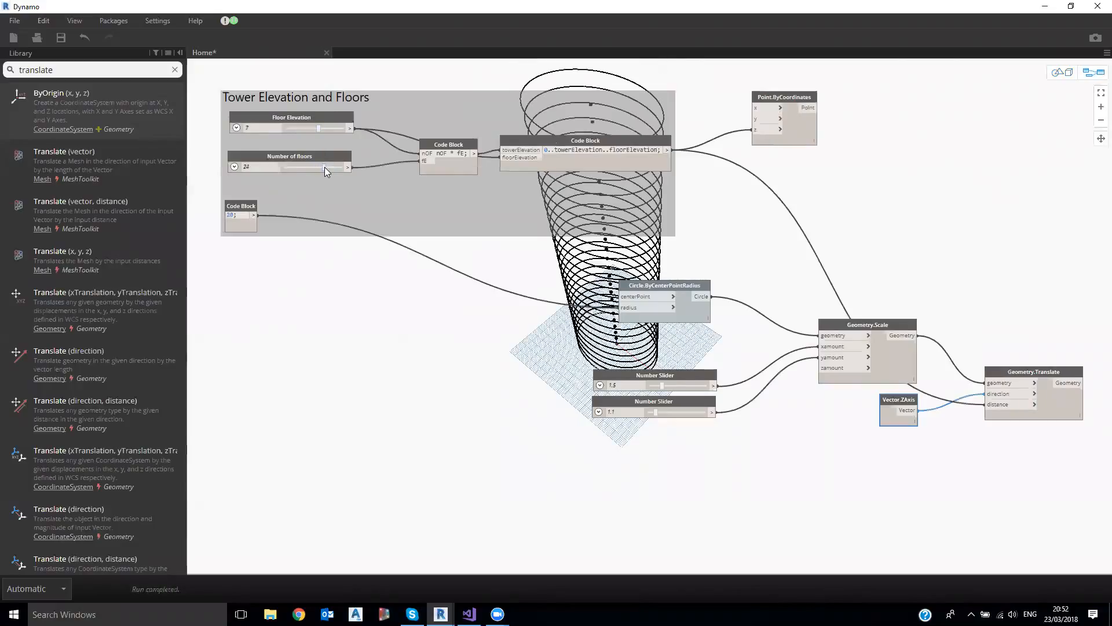
- Save the graph to the Desktop as Lesson08, replacing the existing file
{"action": "key", "text": "ctrl+s"}
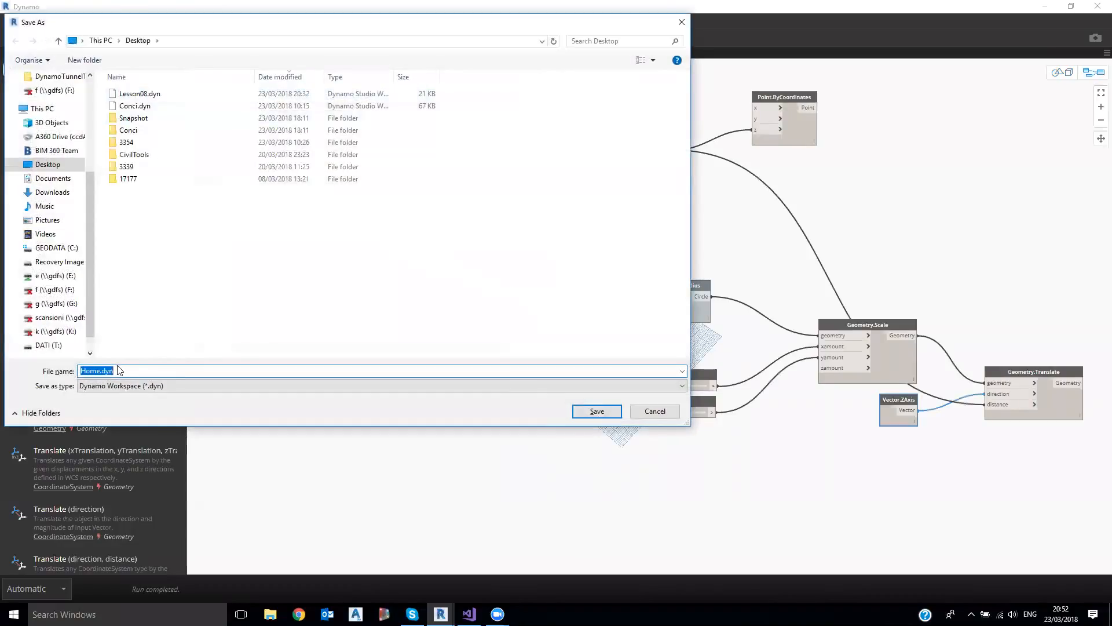
{"action": "type", "text": "Le"}
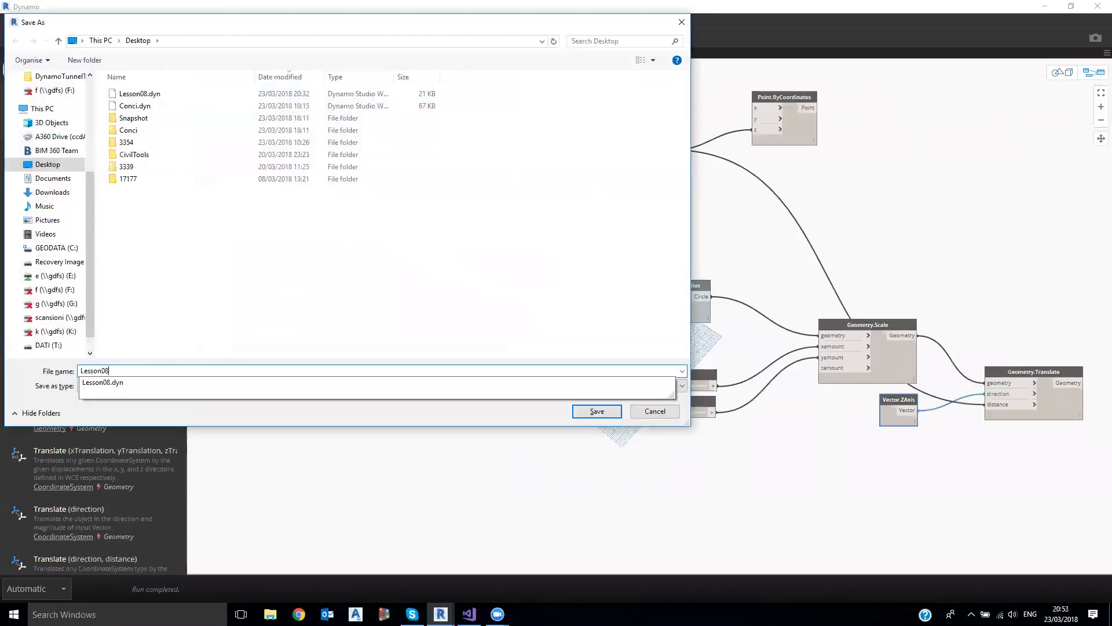
{"action": "type", "text": "sson08"}
{"action": "key", "text": "Return"}
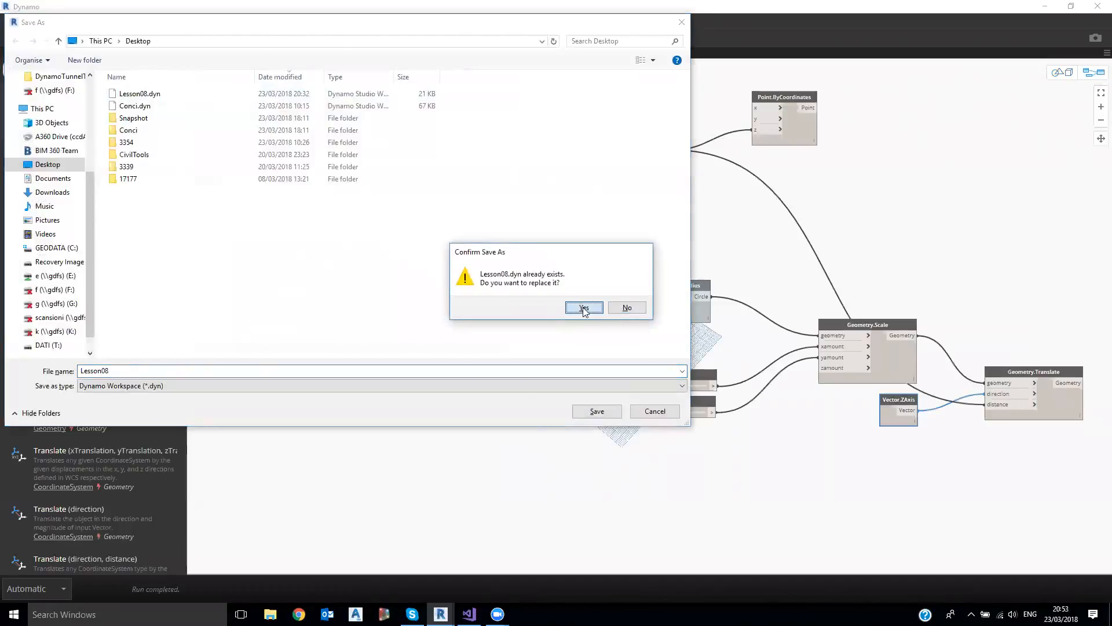
{"action": "left_click", "coordinate": [584, 307]}
- Move Geometry.Translate slightly farther from Geometry.Scale and adjust the position of Geometry.Scale
{"action": "key", "text": "ctrl+b"}
{"action": "mouse_move", "coordinate": [891, 253]}
{"action": "right_mouse_down"}
{"action": "mouse_move", "coordinate": [844, 248]}
{"action": "mouse_move", "coordinate": [906, 268]}
{"action": "right_mouse_up"}
{"action": "key", "text": "ctrl+b"}
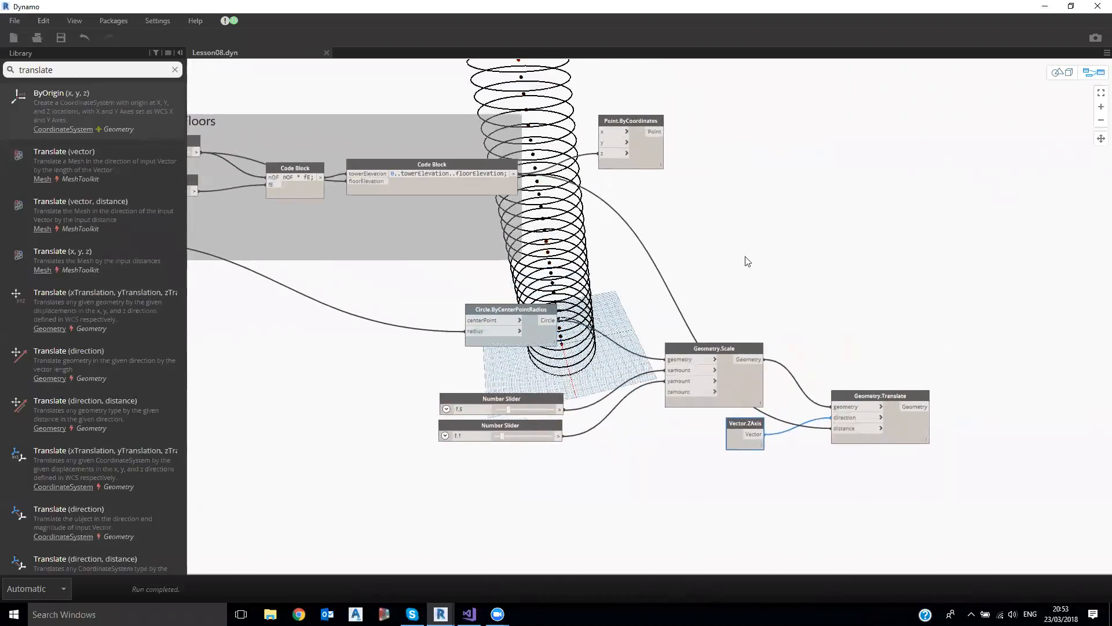
{"action": "scroll", "coordinate": [745, 262], "scroll_direction": "down", "scroll_amount": 1}
{"action": "scroll", "coordinate": [831, 336], "scroll_direction": "up", "scroll_amount": 1}
{"action": "scroll", "coordinate": [825, 320], "scroll_direction": "down", "scroll_amount": 1}
{"action": "scroll", "coordinate": [823, 316], "scroll_direction": "up", "scroll_amount": 1}
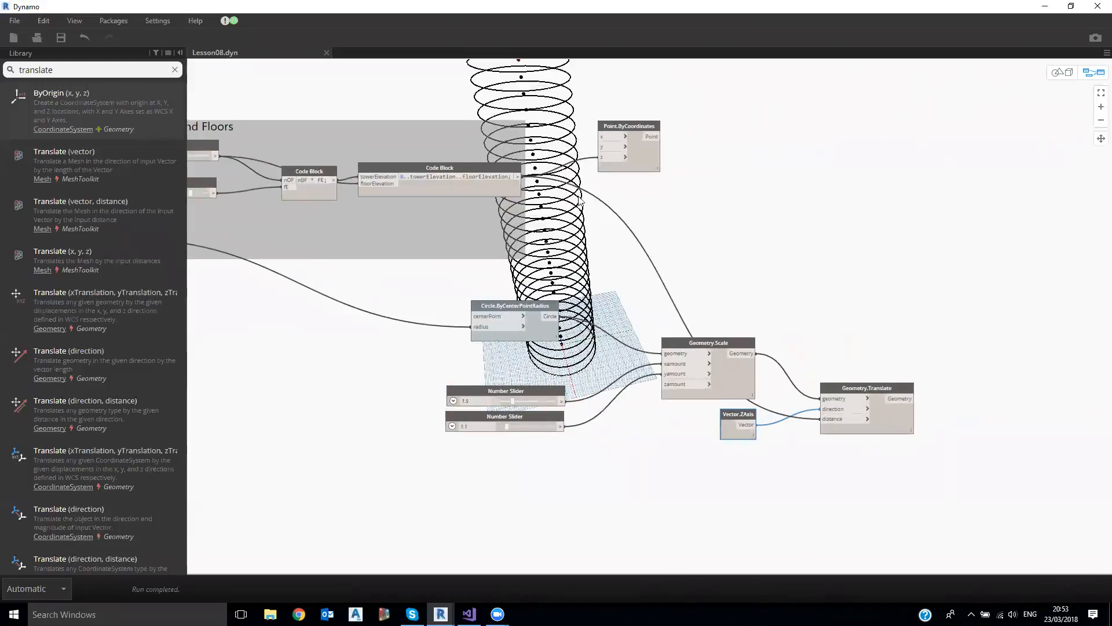
{"action": "left_click_drag", "start_coordinate": [850, 386], "coordinate": [860, 384]}
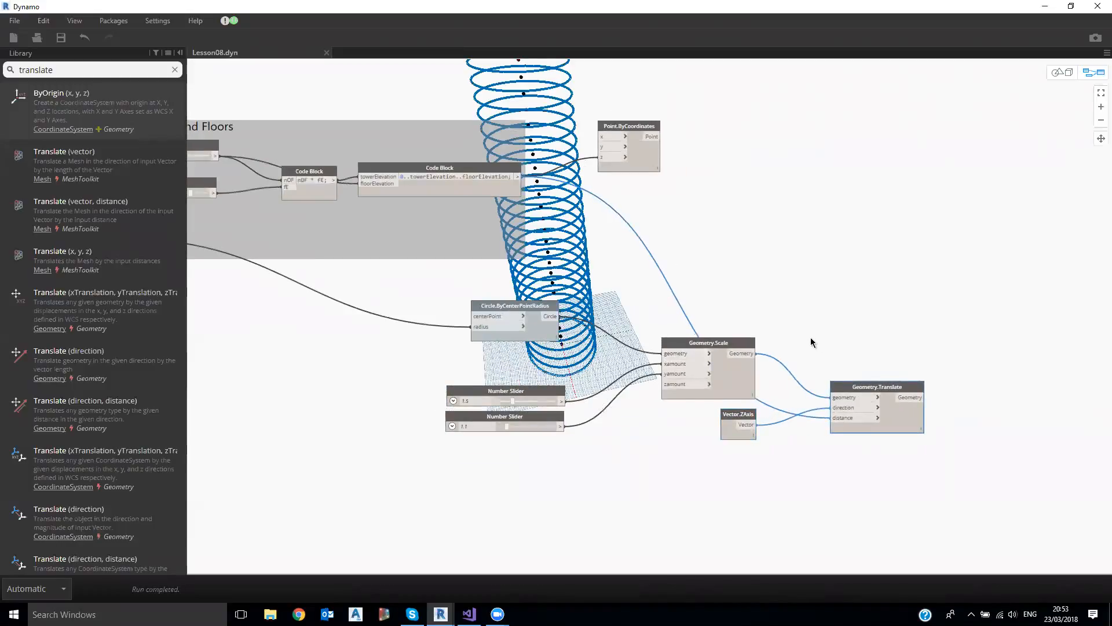
{"action": "middle_click_drag", "start_coordinate": [811, 342], "coordinate": [800, 321]}
{"action": "left_click_drag", "start_coordinate": [734, 325], "coordinate": [734, 331]}
- Add a Code Block containing the range 0..360 and place it below the two scale sliders
{"action": "middle_click_drag", "start_coordinate": [516, 445], "coordinate": [555, 411]}
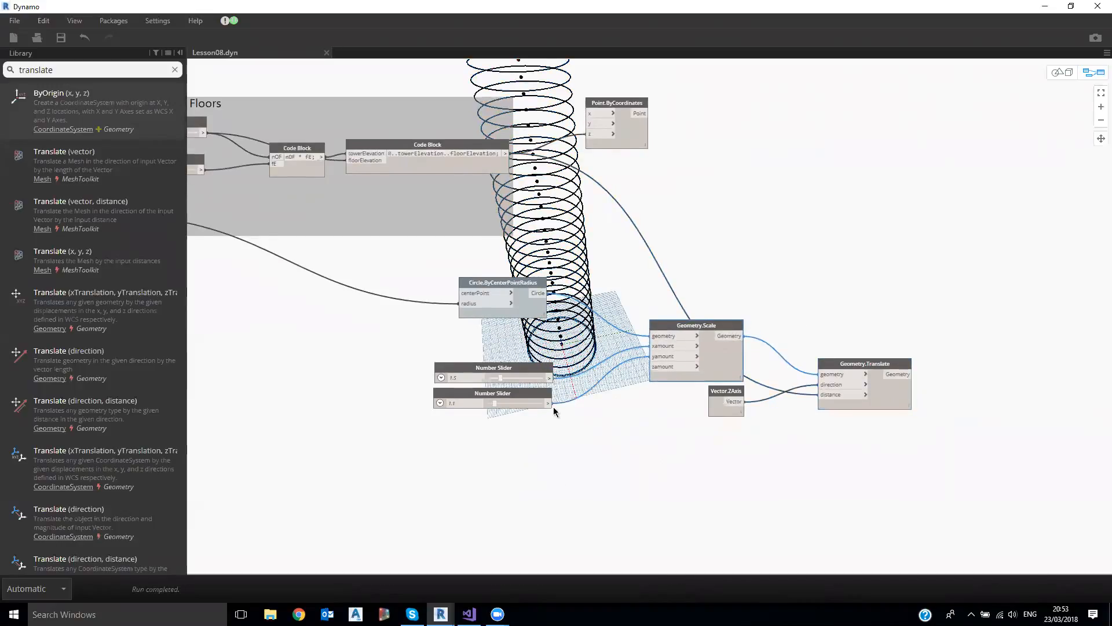
{"action": "double_click", "coordinate": [557, 425]}
{"action": "type", "text": "0..360"}
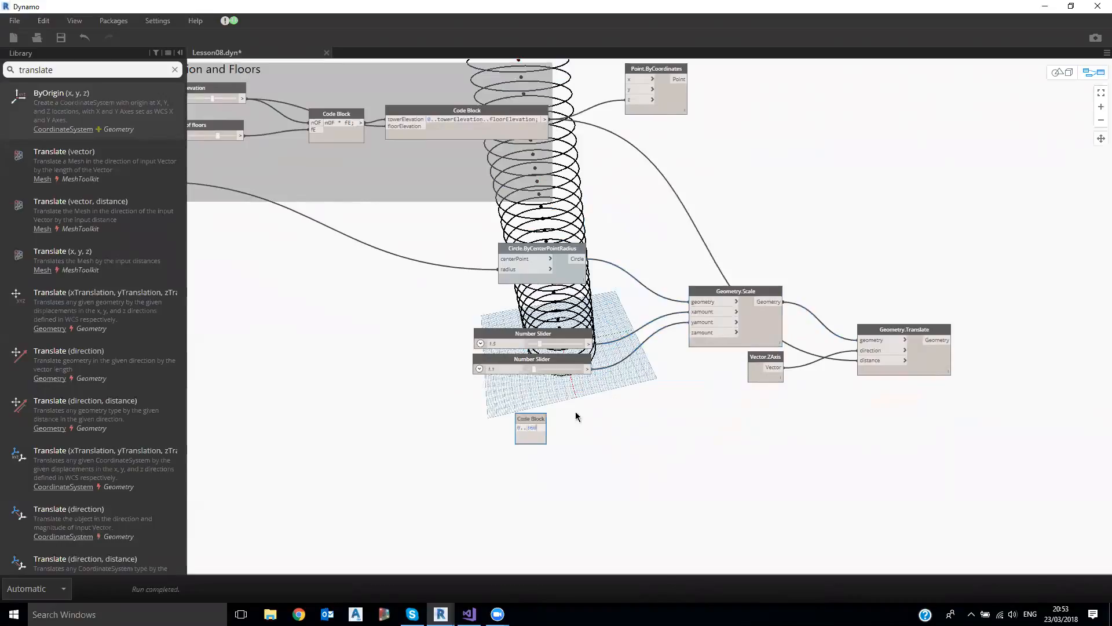
{"action": "left_click", "coordinate": [576, 413]}
{"action": "scroll", "coordinate": [560, 416], "scroll_direction": "up", "scroll_amount": 3}
{"action": "middle_click_drag", "start_coordinate": [537, 412], "coordinate": [586, 372]}
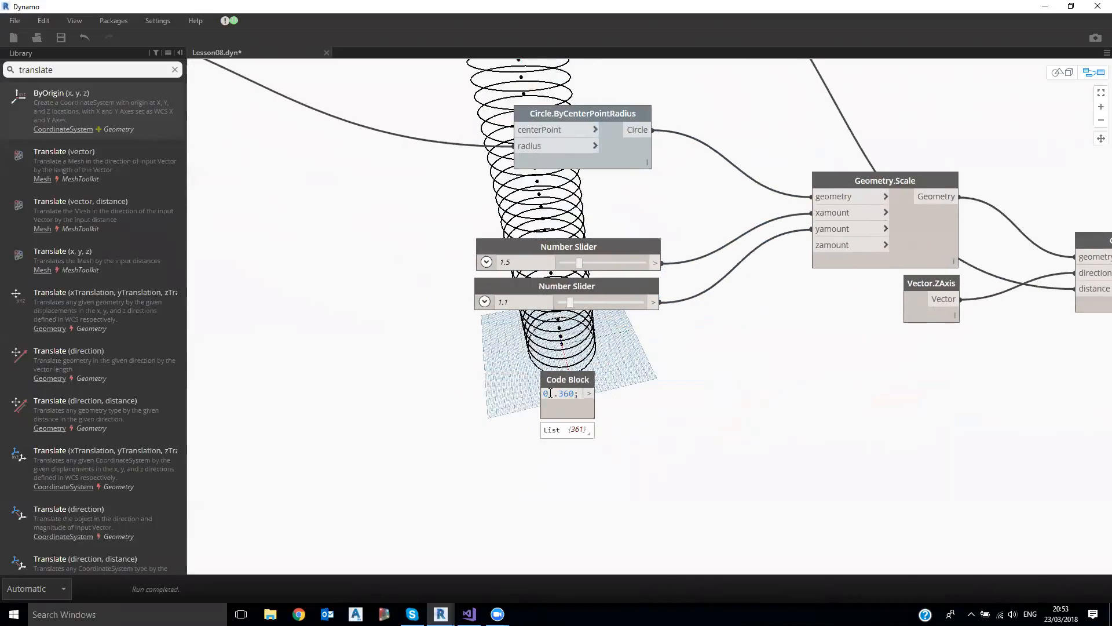
{"action": "left_click_drag", "start_coordinate": [558, 379], "coordinate": [555, 387]}
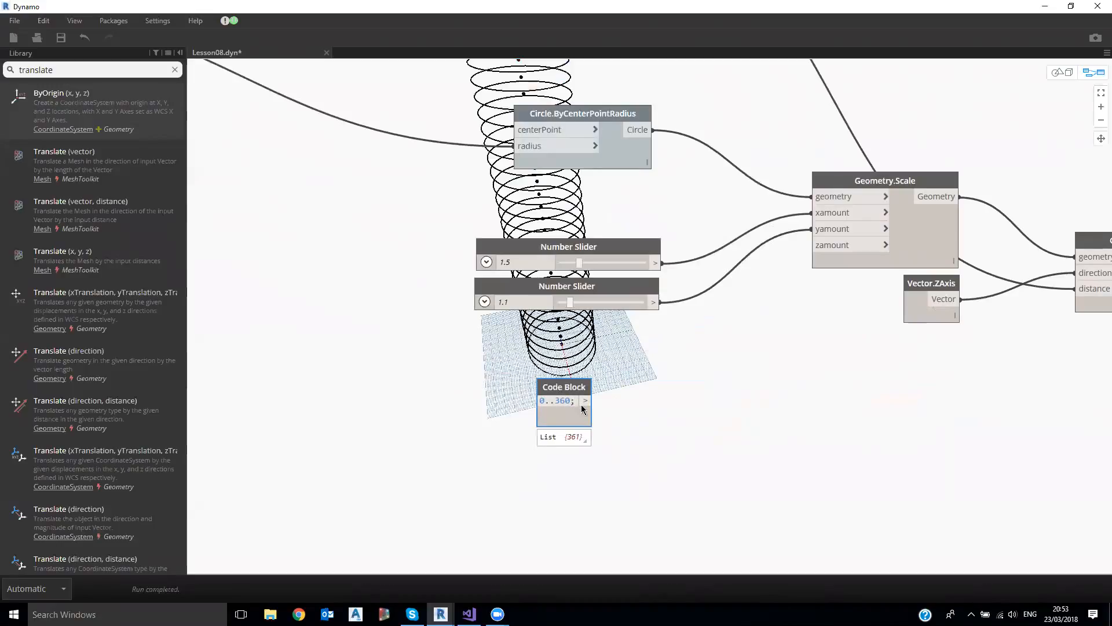
- Replace 360 in the new Code Block with the variable maxRotation, so the range reads 0..maxRotation
{"action": "scroll", "coordinate": [577, 412], "scroll_direction": "up", "scroll_amount": 1}
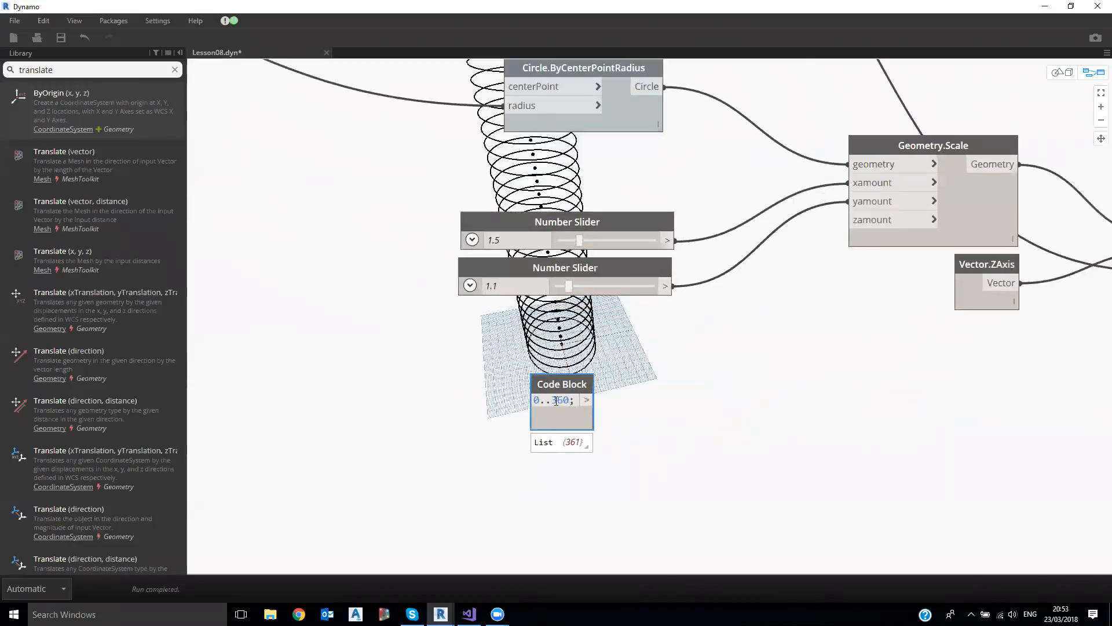
{"action": "left_click_drag", "start_coordinate": [556, 401], "coordinate": [563, 400]}
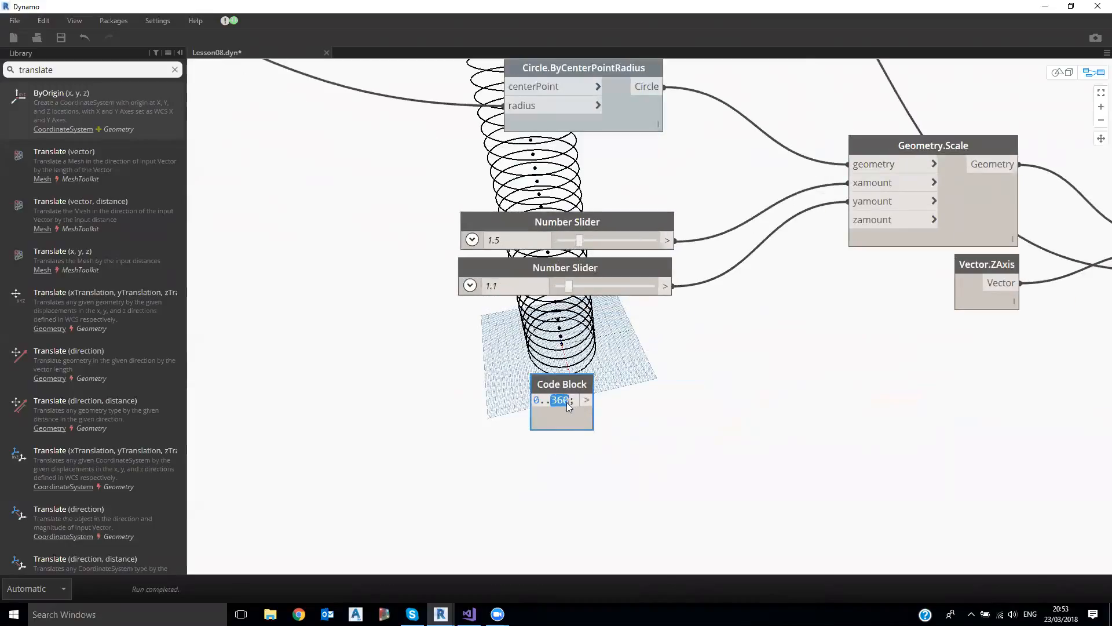
{"action": "type", "text": "maxRotation"}
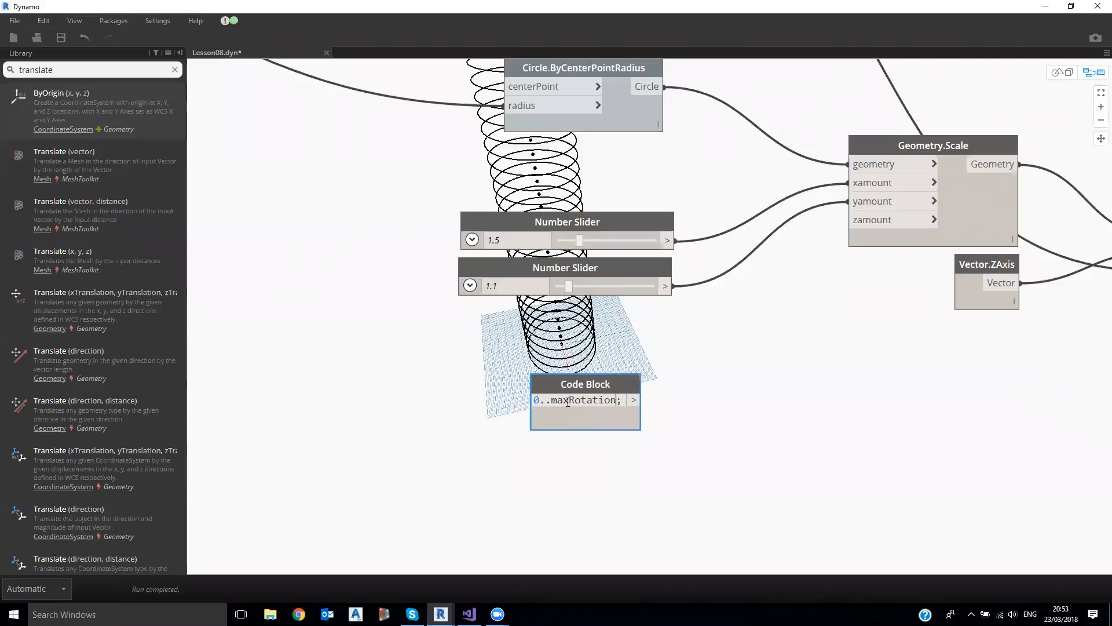
{"action": "left_click", "coordinate": [344, 350]}
{"action": "middle_click_drag", "start_coordinate": [345, 348], "coordinate": [514, 349]}
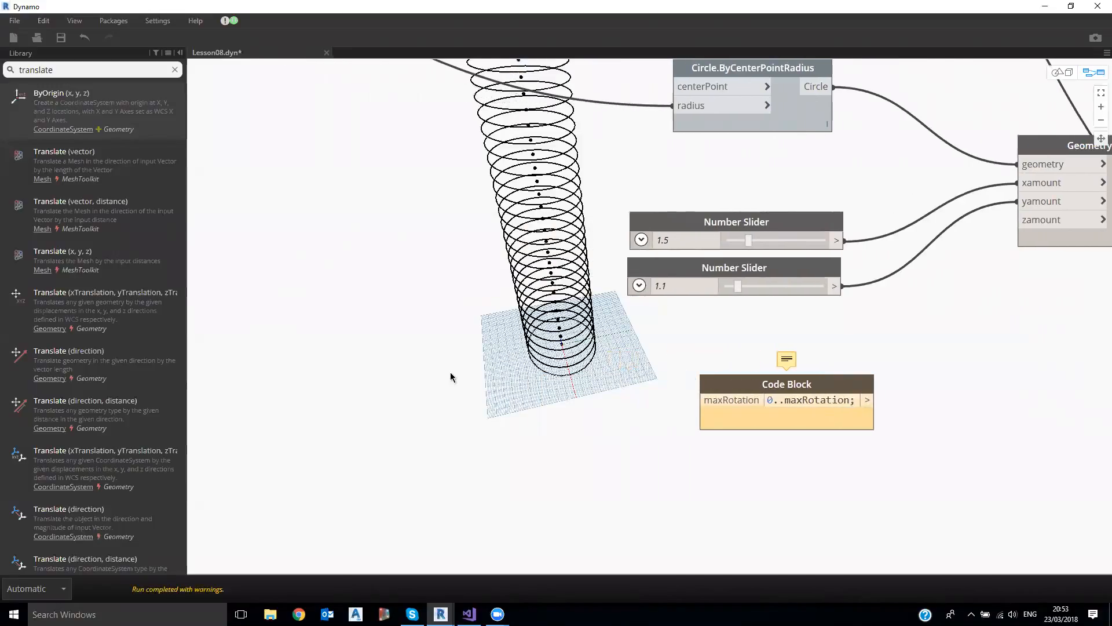
- Shift the yamount slider slightly to line it up under the xamount slider, and select both sliders
{"action": "scroll", "coordinate": [450, 369], "scroll_direction": "down", "scroll_amount": 3}
{"action": "left_click", "coordinate": [482, 299]}
{"action": "left_click_drag", "start_coordinate": [507, 295], "coordinate": [514, 298]}
{"action": "left_click", "coordinate": [521, 262], "text": "shift"}
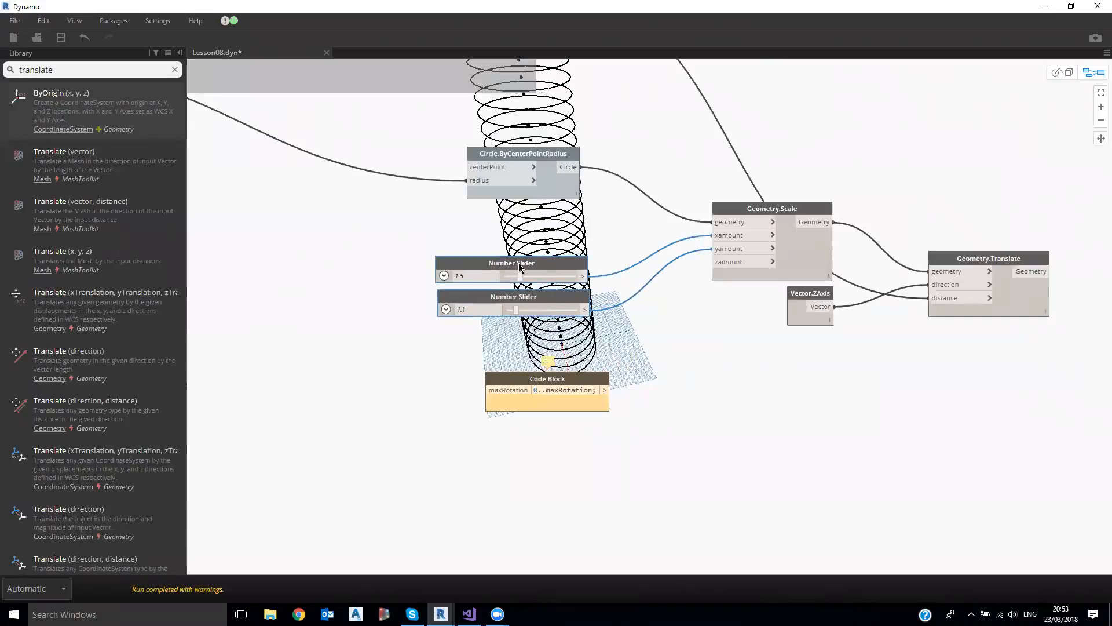
{"action": "double_click", "coordinate": [520, 264]}
{"action": "left_click", "coordinate": [527, 308]}
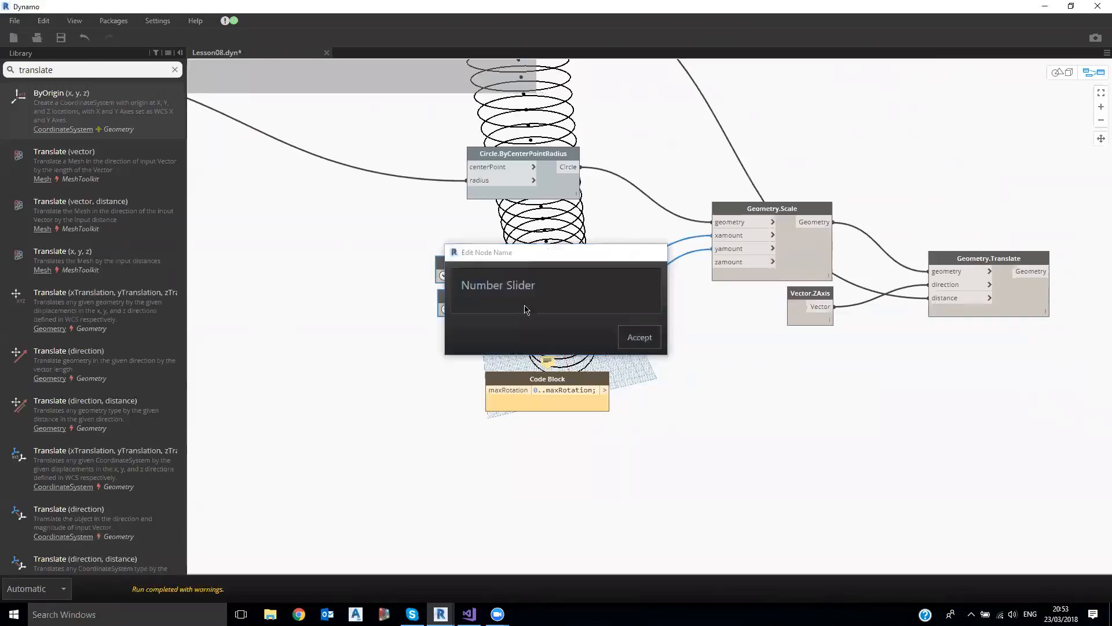
{"action": "key", "text": "Return"}
- Rename the xamount slider to X Scale and the yamount slider to Y Scale
{"action": "double_click", "coordinate": [506, 262]}
{"action": "type", "text": "x"}
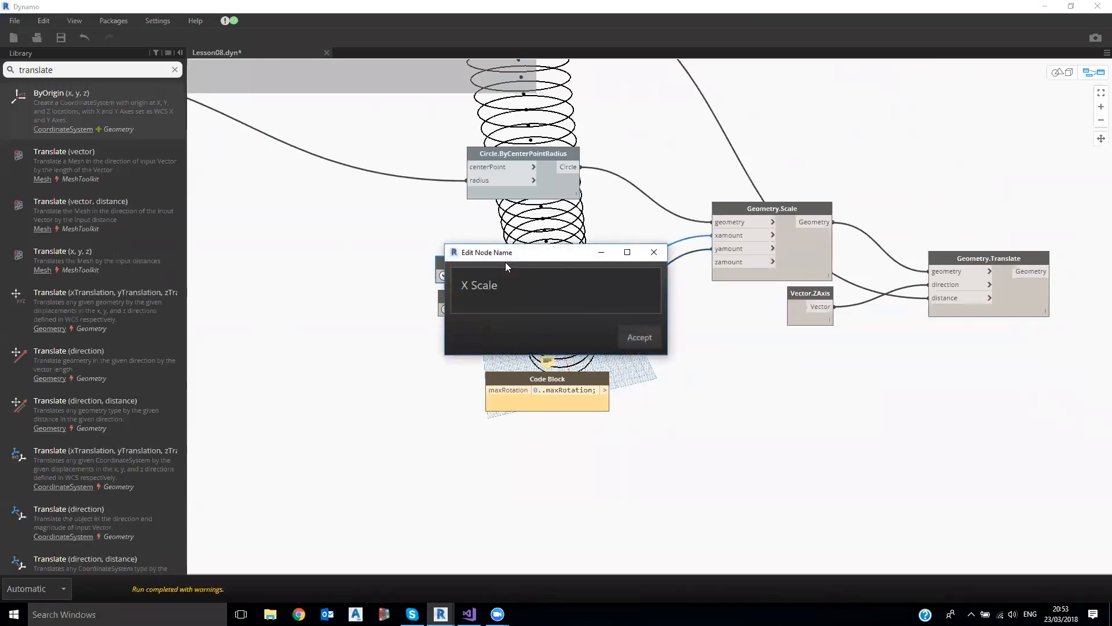
{"action": "key", "text": "Return"}
{"action": "double_click", "coordinate": [491, 297]}
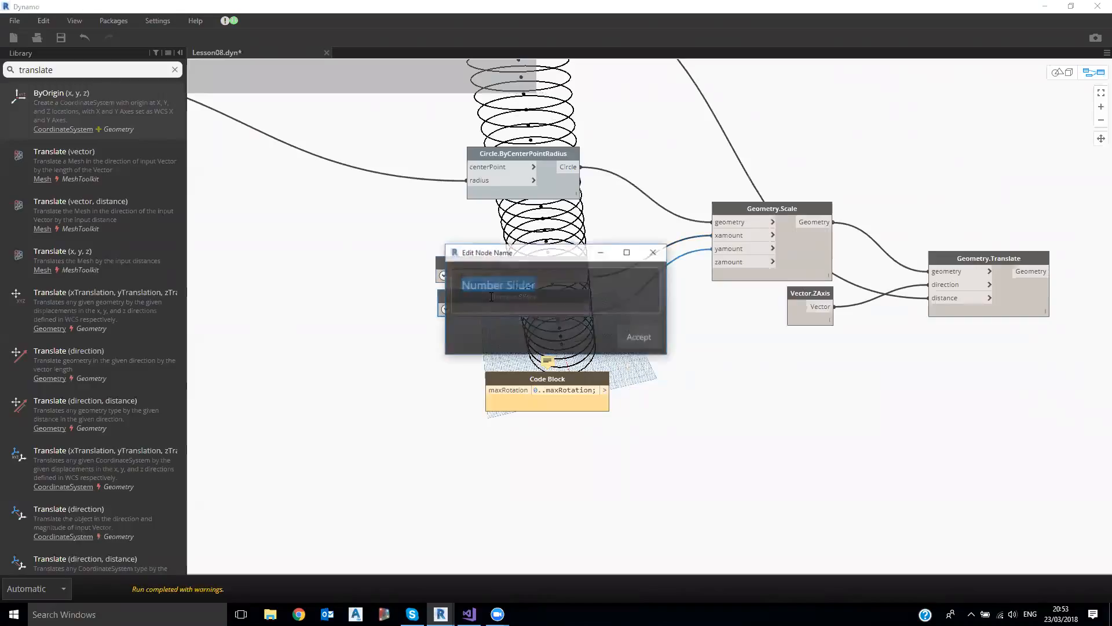
{"action": "type", "text": "Y Scale"}
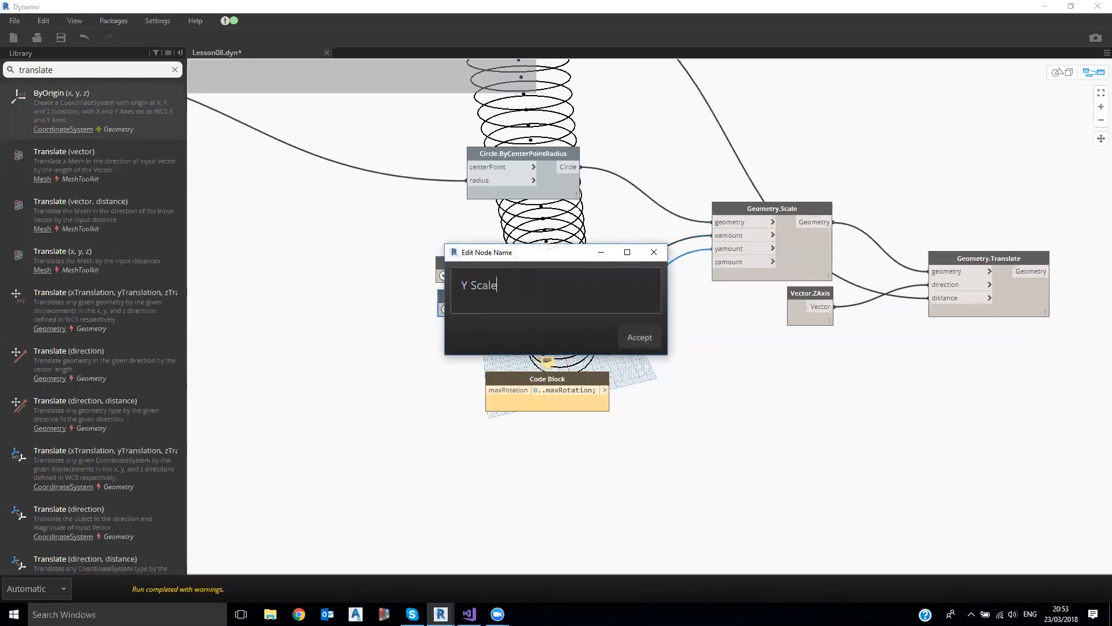
{"action": "left_click", "coordinate": [640, 338]}
- Move the X Scale and Y Scale sliders together to just below the radius Code Block, beside the Tower Elevation and Floors group
{"action": "scroll", "coordinate": [522, 262], "scroll_direction": "down", "scroll_amount": 2}
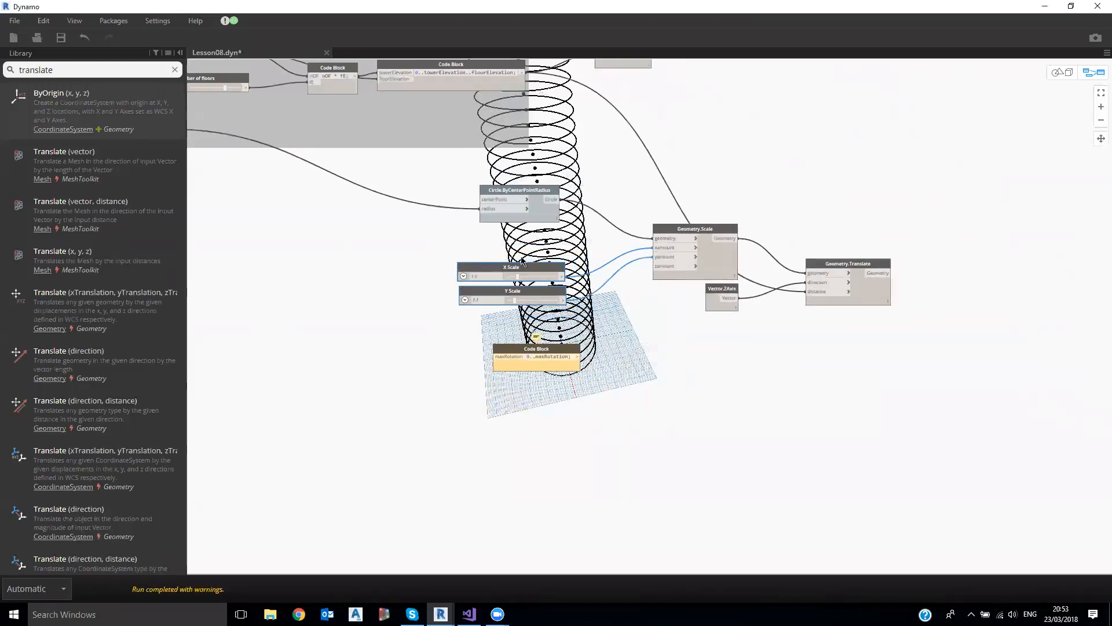
{"action": "middle_click_drag", "start_coordinate": [522, 262], "coordinate": [699, 282]}
{"action": "left_click_drag", "start_coordinate": [687, 291], "coordinate": [298, 187]}
{"action": "middle_click_drag", "start_coordinate": [348, 190], "coordinate": [389, 207]}
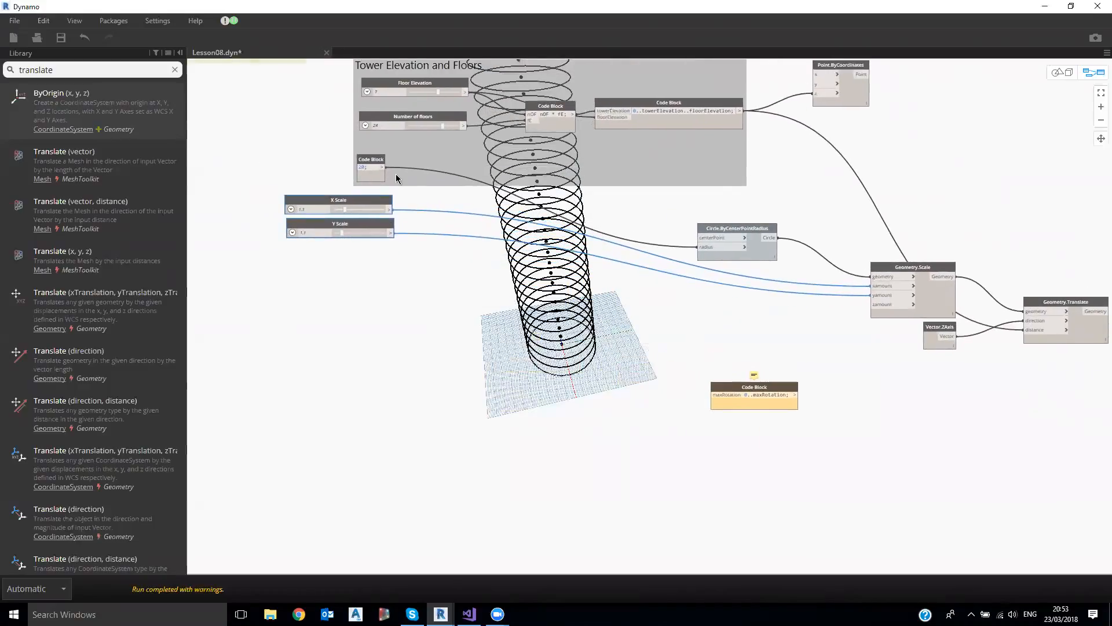
- Rename the Code Block holding the radius value 20 to Shape Radius
{"action": "scroll", "coordinate": [396, 173], "scroll_direction": "up", "scroll_amount": 3}
{"action": "double_click", "coordinate": [367, 157]}
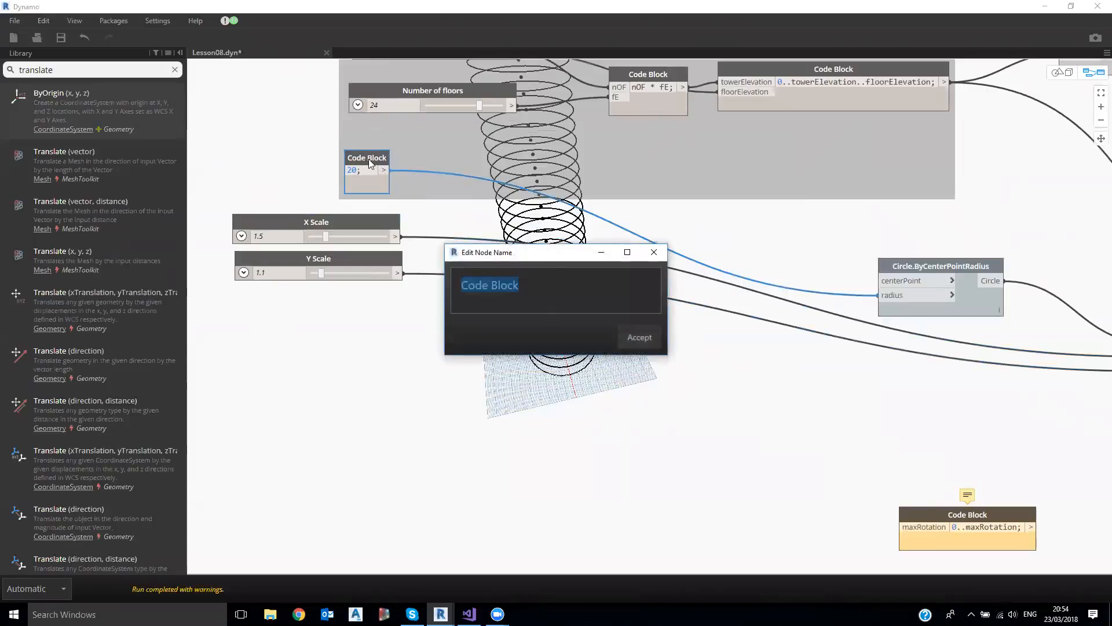
{"action": "type", "text": "S"}
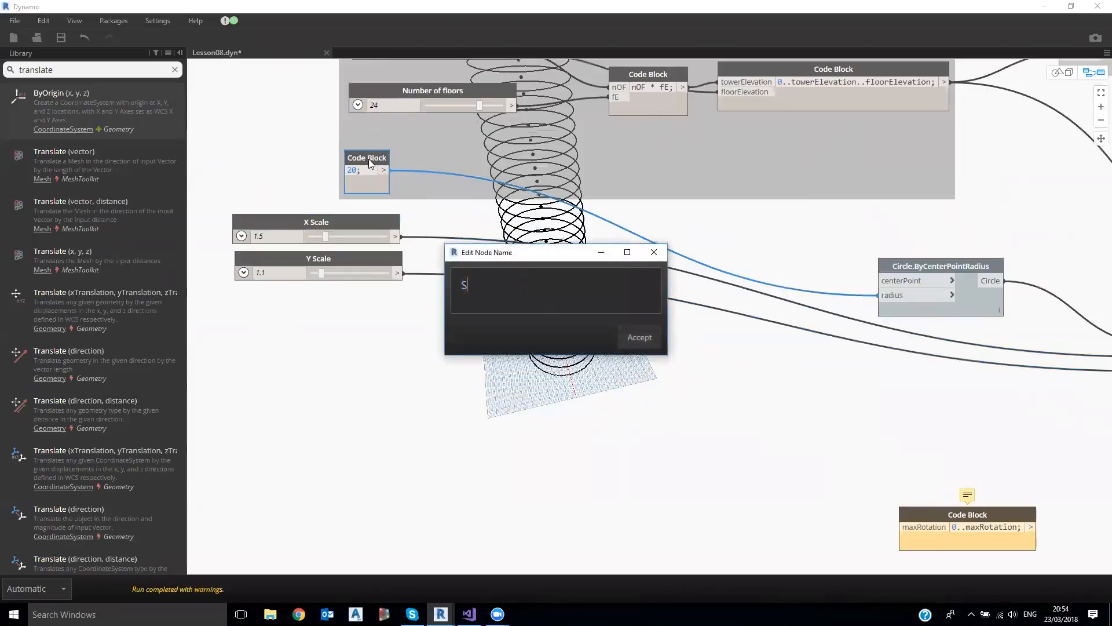
{"action": "type", "text": "hape Radius"}
{"action": "left_click", "coordinate": [642, 338]}
- Add the X Scale and Y Scale sliders to the Tower Elevation and Floors group
{"action": "left_click", "coordinate": [424, 163]}
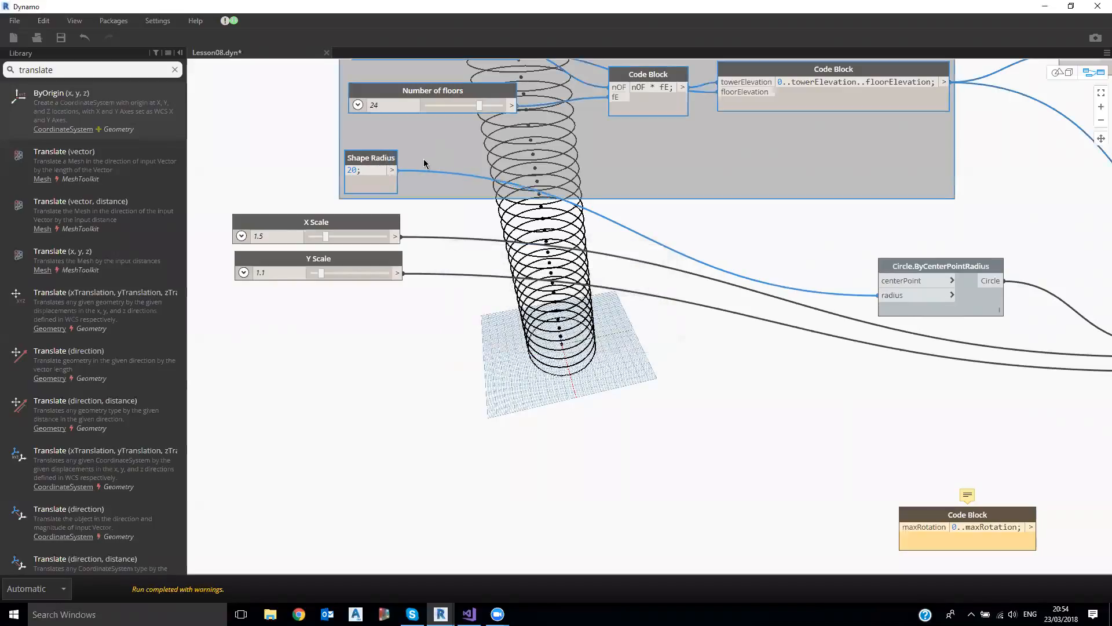
{"action": "left_click", "coordinate": [343, 221], "text": "shift"}
{"action": "left_click", "coordinate": [353, 256], "text": "shift"}
{"action": "right_click", "coordinate": [355, 258]}
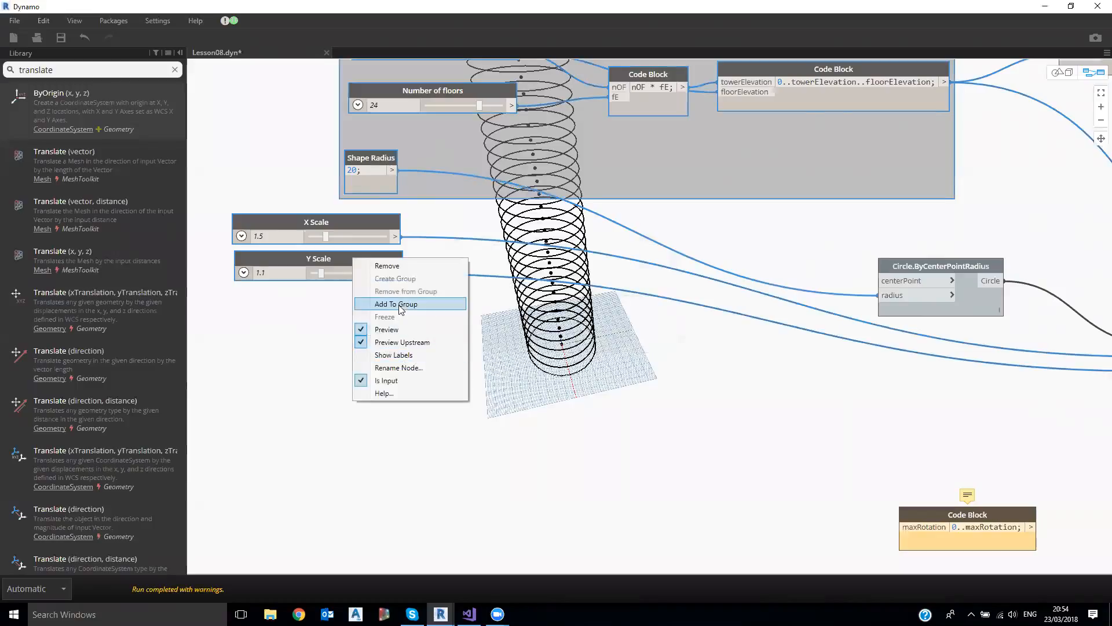
{"action": "left_click", "coordinate": [383, 296]}
{"action": "left_click", "coordinate": [458, 380]}
- Move the Circle.ByCenterPointRadius node closer to the Geometry.Scale node
{"action": "scroll", "coordinate": [420, 311], "scroll_direction": "down", "scroll_amount": 2}
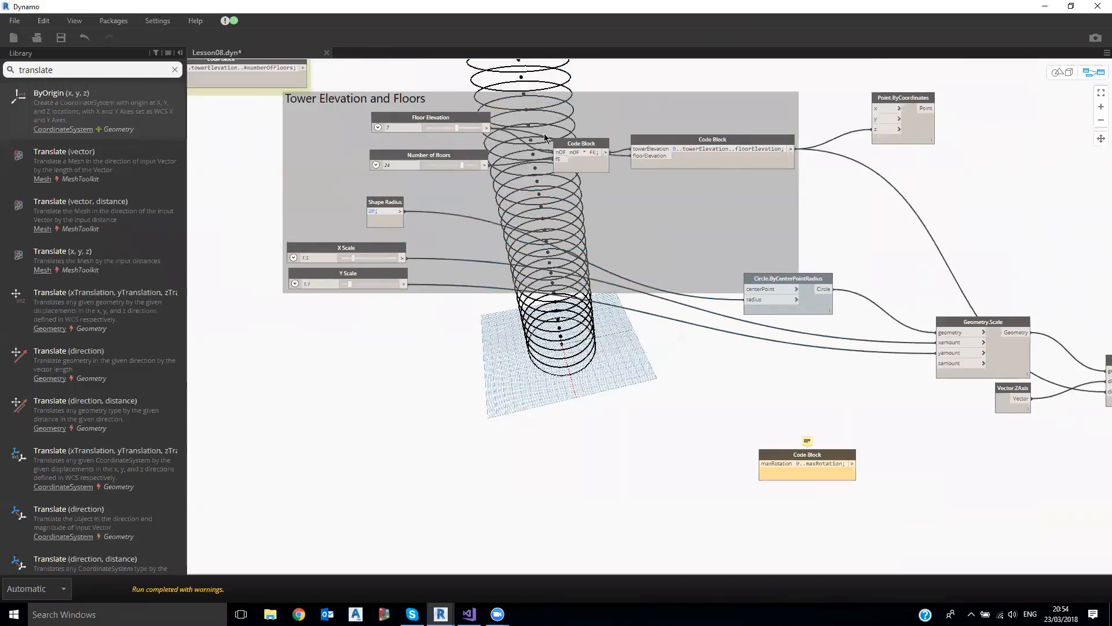
{"action": "middle_click_drag", "start_coordinate": [550, 322], "coordinate": [393, 310]}
{"action": "left_click_drag", "start_coordinate": [635, 266], "coordinate": [703, 289]}
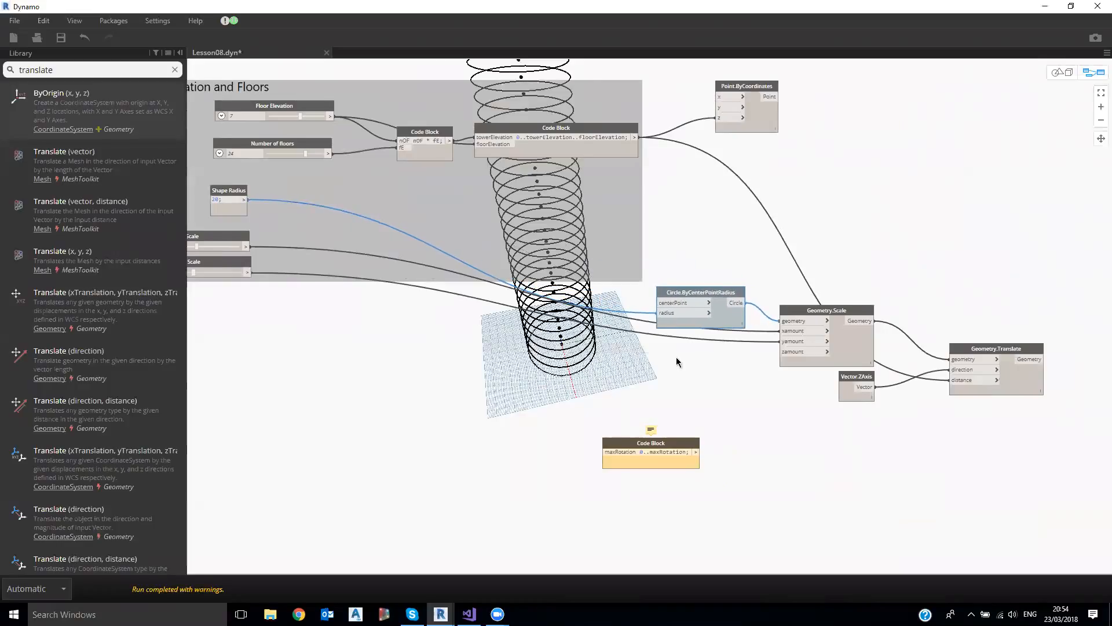
{"action": "middle_click_drag", "start_coordinate": [677, 357], "coordinate": [631, 330]}
{"action": "middle_click_drag", "start_coordinate": [495, 376], "coordinate": [759, 377]}
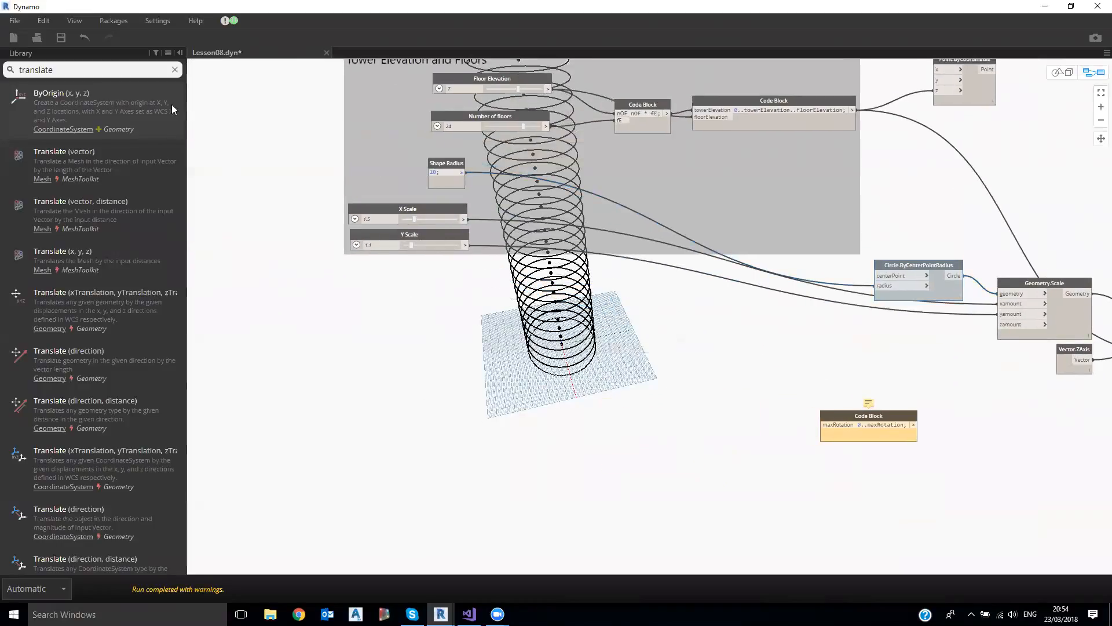
{"action": "right_click", "coordinate": [377, 325]}
{"action": "type", "text": "slider"}
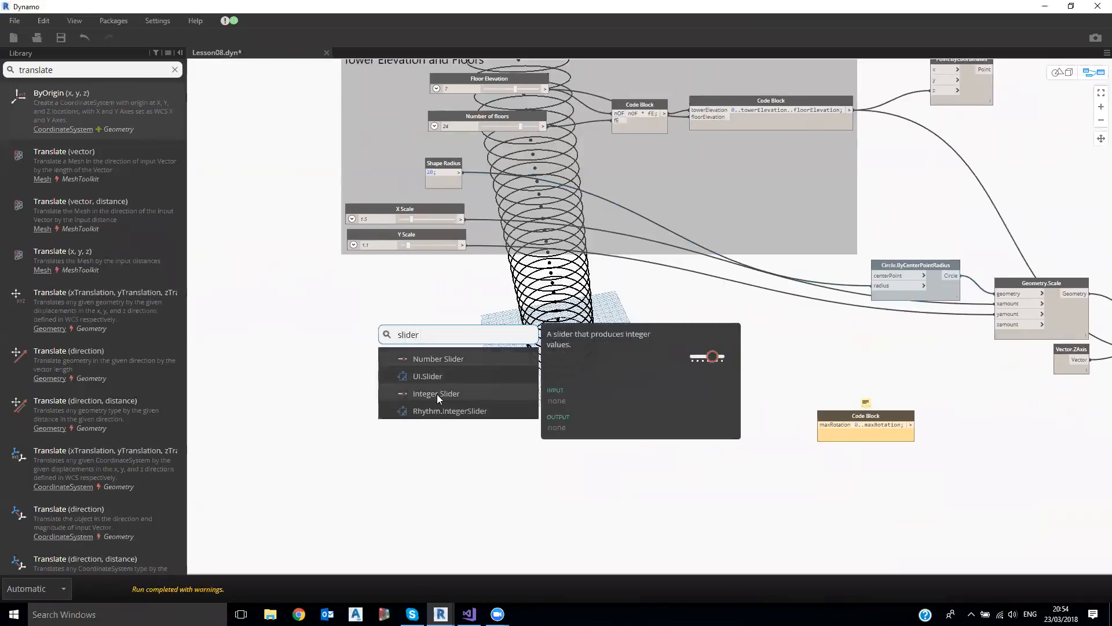
{"action": "left_click", "coordinate": [437, 394]}
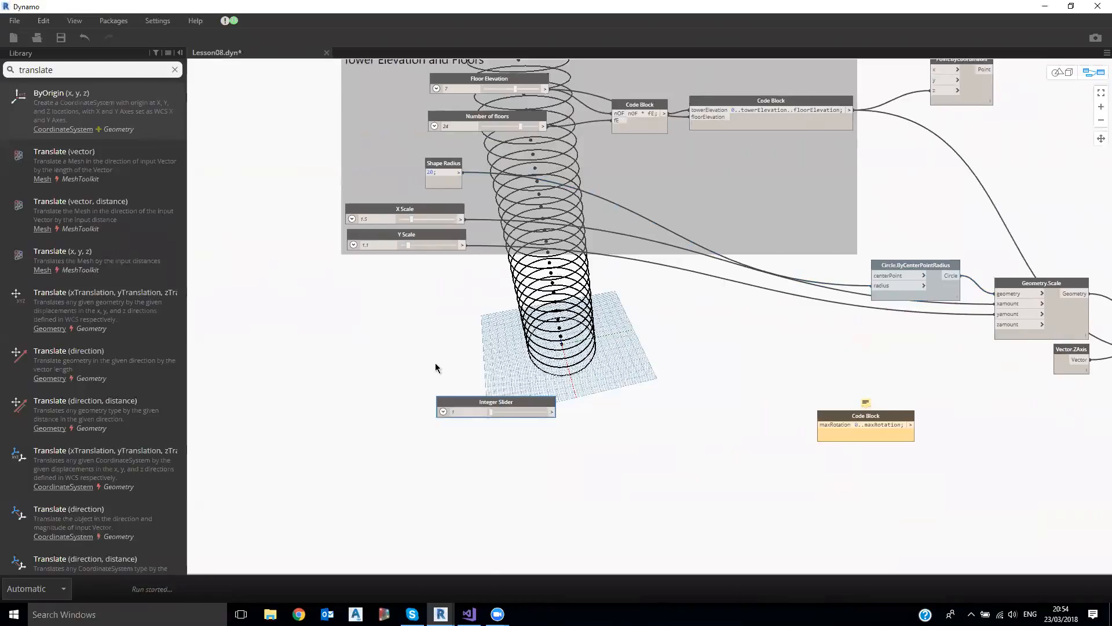
{"action": "left_click_drag", "start_coordinate": [498, 403], "coordinate": [415, 284]}
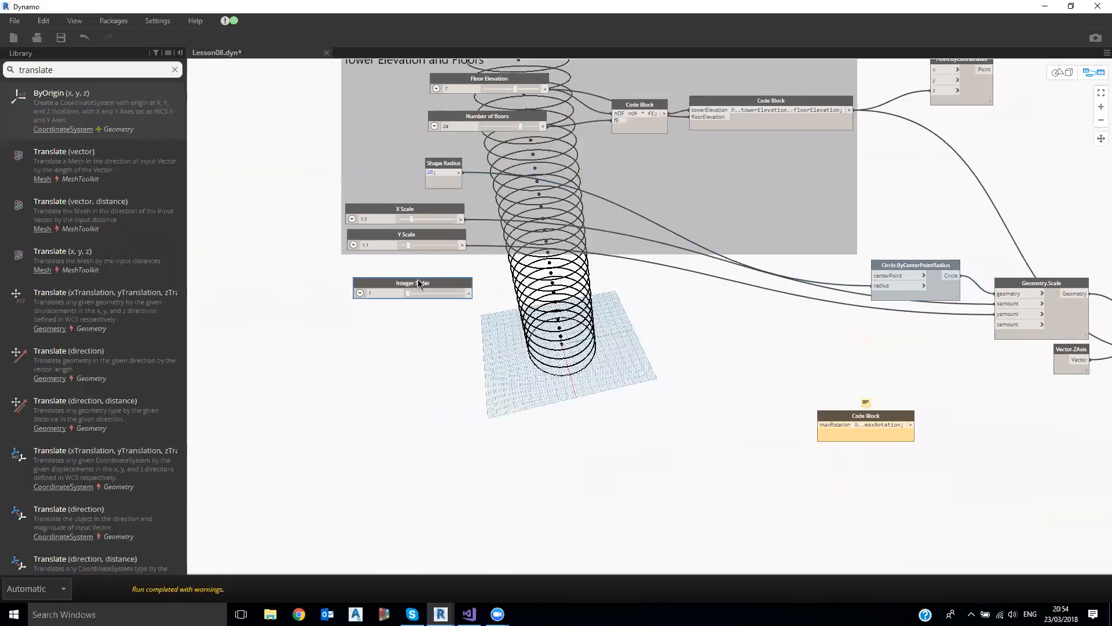
{"action": "key", "text": "Delete"}
- Add a Number Slider node and place it just below the Y Scale slider
{"action": "right_click", "coordinate": [396, 292]}
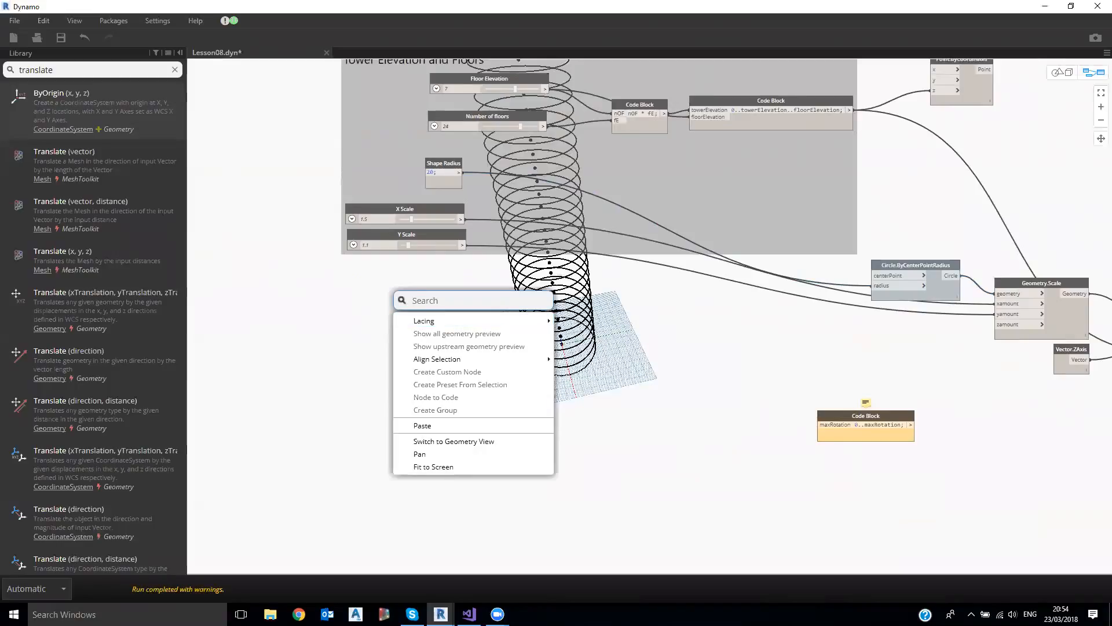
{"action": "type", "text": "numbe slide"}
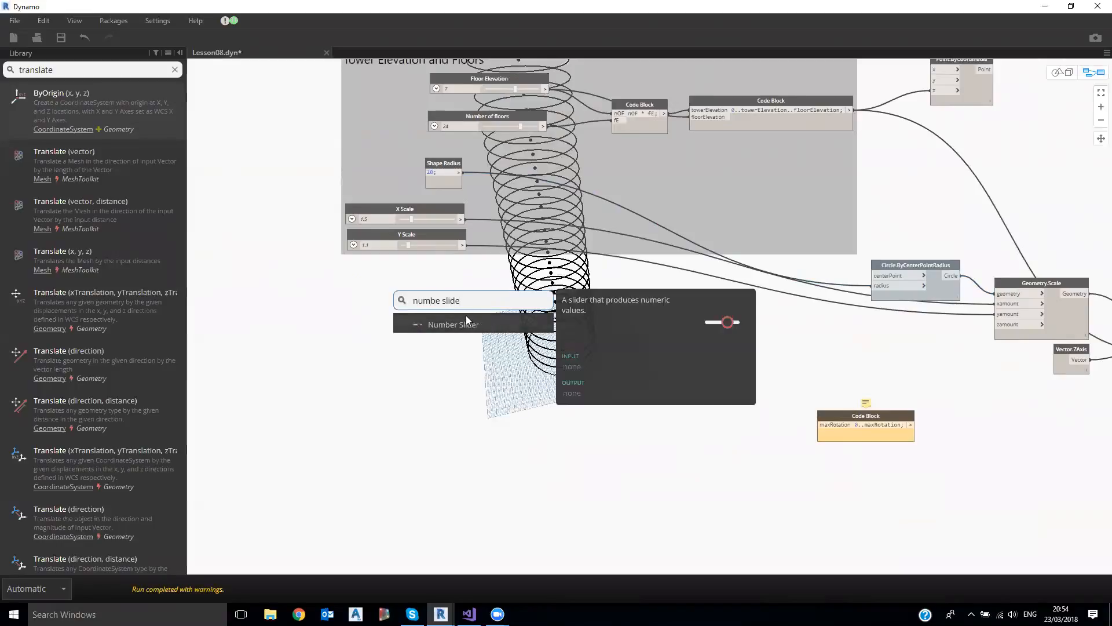
{"action": "left_click", "coordinate": [466, 317]}
{"action": "scroll", "coordinate": [443, 290], "scroll_direction": "up", "scroll_amount": 3}
{"action": "left_click_drag", "start_coordinate": [517, 335], "coordinate": [368, 275]}
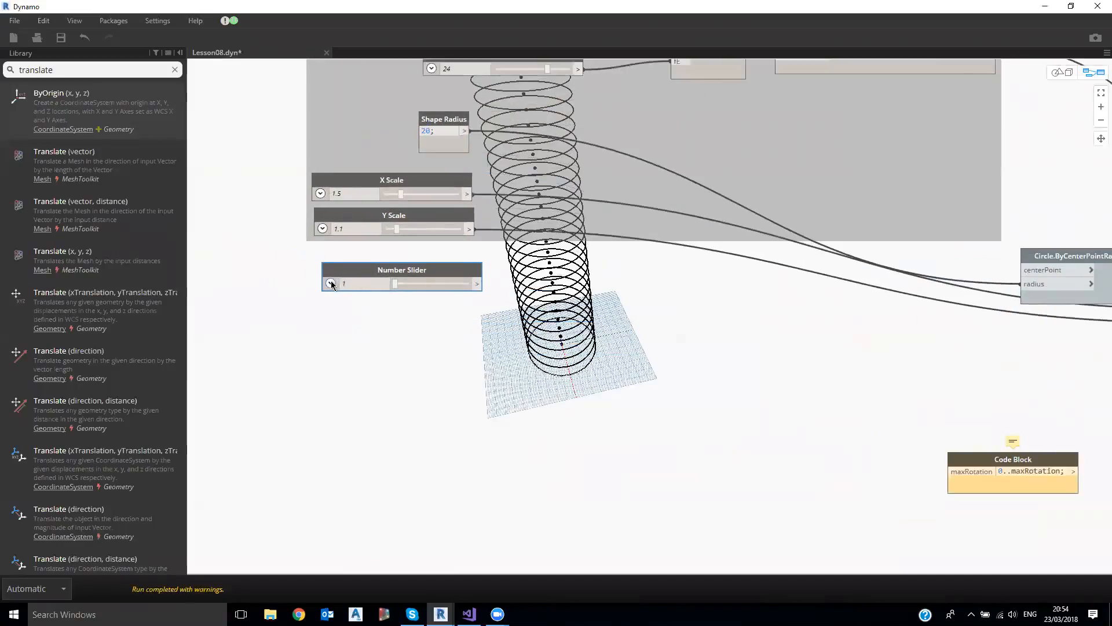
- Set the new Number Slider's minimum to 10 and maximum to 360, and collapse its settings
{"action": "left_click", "coordinate": [331, 283]}
{"action": "double_click", "coordinate": [357, 316]}
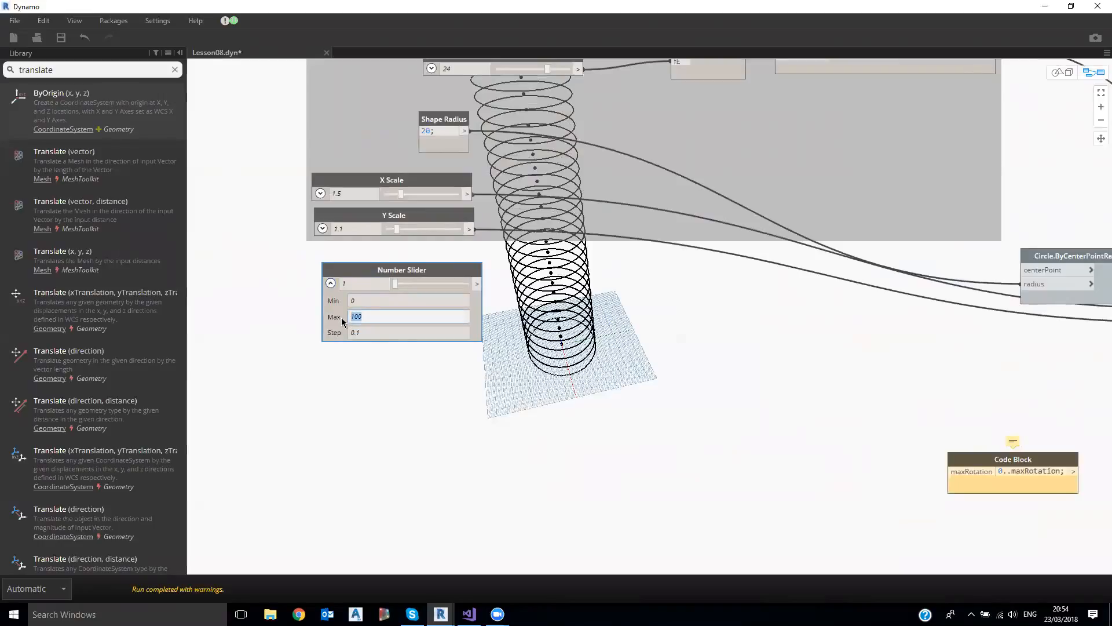
{"action": "key", "text": "shift+Tab"}
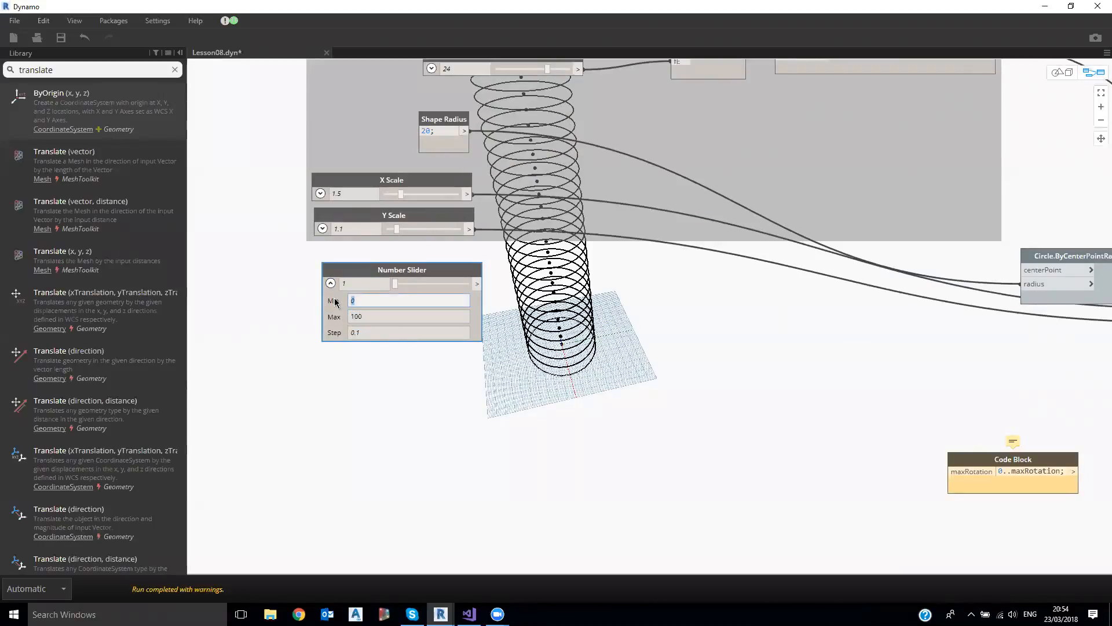
{"action": "left_click_drag", "start_coordinate": [355, 302], "coordinate": [344, 302]}
{"action": "key", "text": "Tab"}
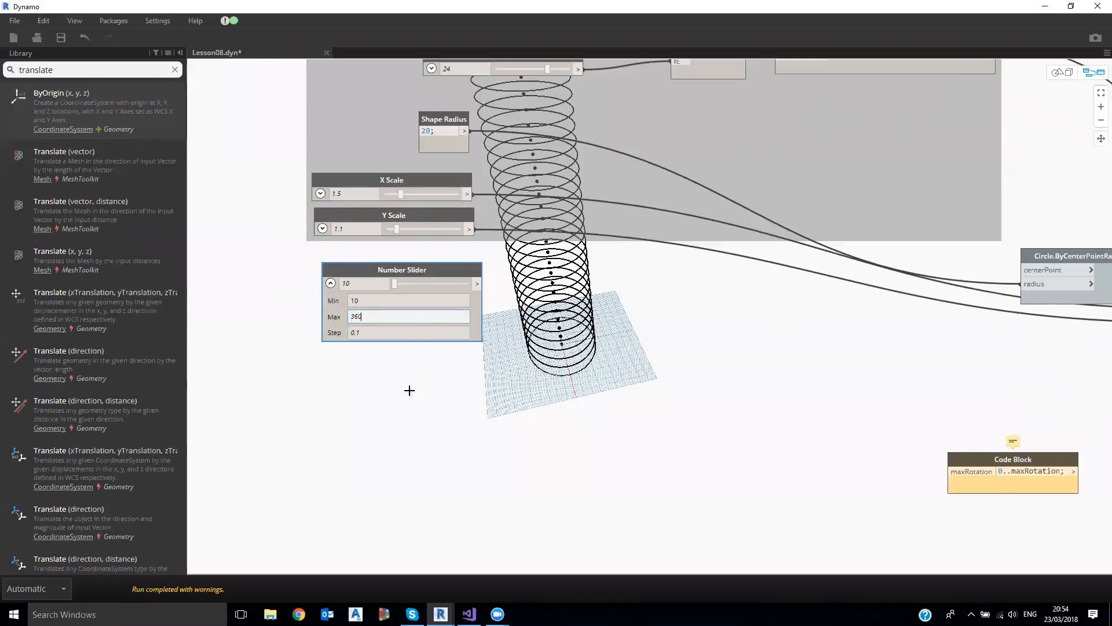
{"action": "left_click", "coordinate": [331, 284]}
- Rename the new Number Slider to Tower Rotation
{"action": "double_click", "coordinate": [390, 270]}
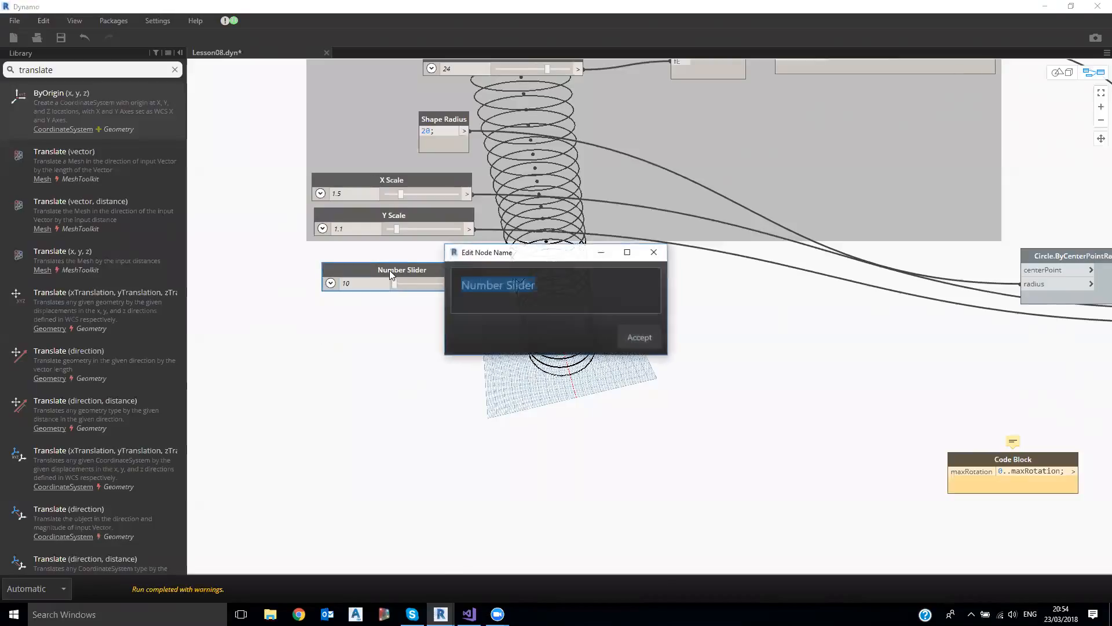
{"action": "type", "text": "Tower Rotation"}
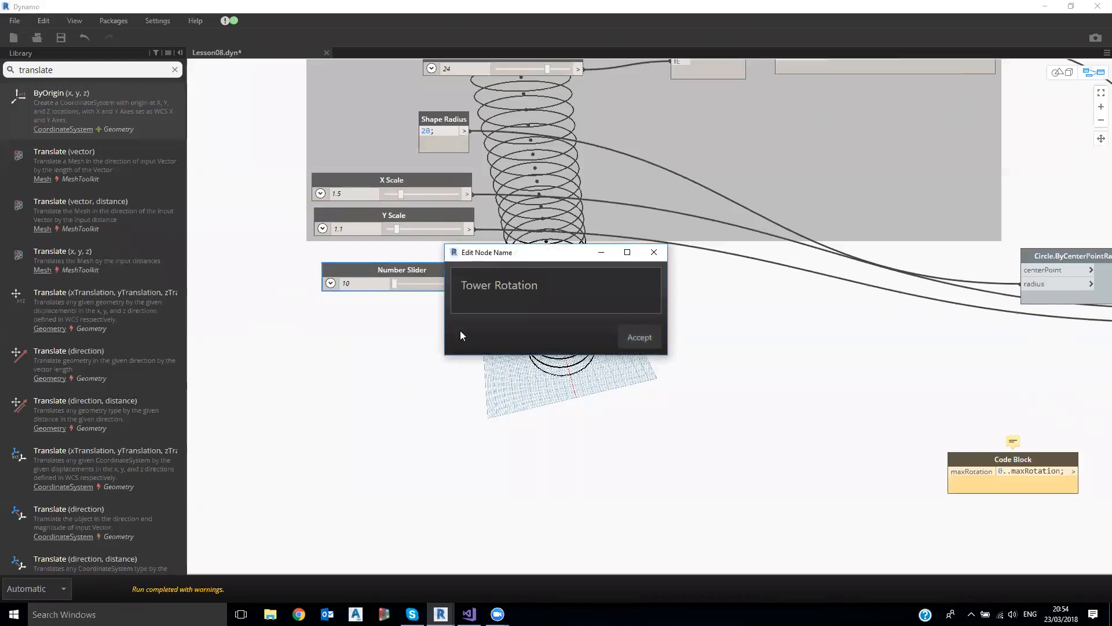
{"action": "left_click", "coordinate": [636, 336]}
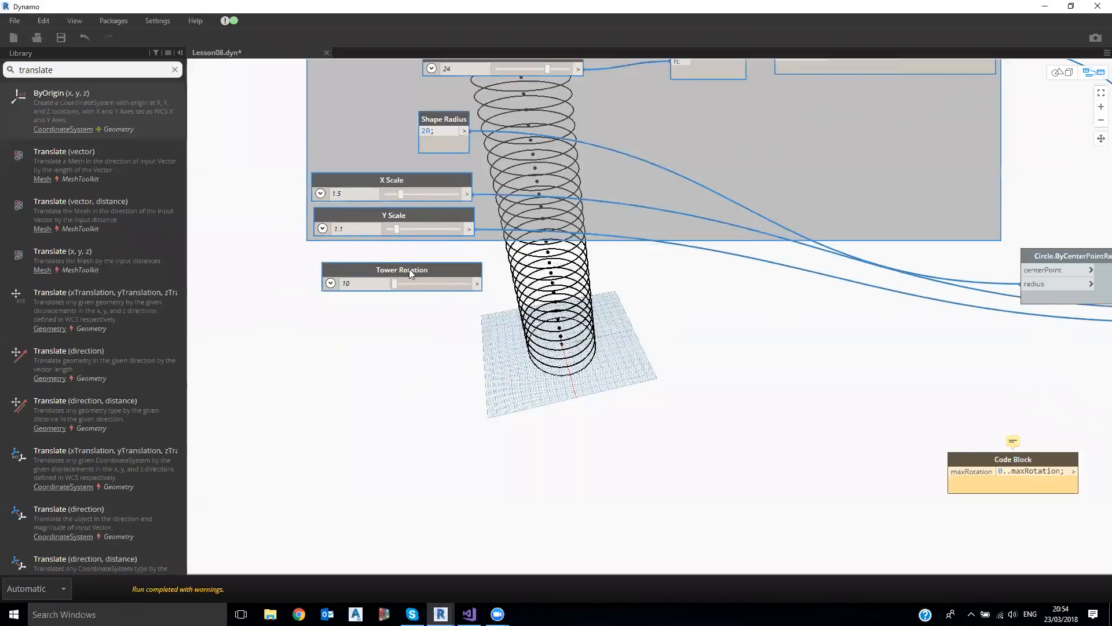
- Add the Tower Rotation slider to the Tower Elevation and Floors group and shift the group slightly
{"action": "right_click", "coordinate": [410, 273]}
{"action": "left_click", "coordinate": [441, 313]}
{"action": "left_click_drag", "start_coordinate": [418, 268], "coordinate": [405, 260]}
{"action": "left_click_drag", "start_coordinate": [441, 303], "coordinate": [523, 370]}
{"action": "left_click", "coordinate": [452, 410]}
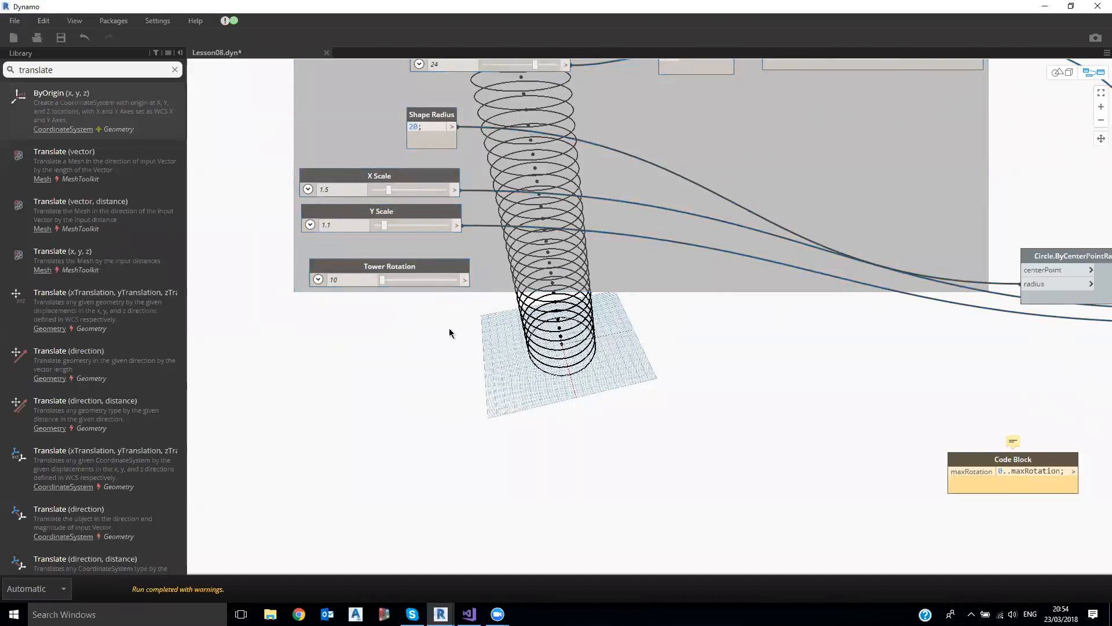
- Connect the Tower Rotation slider to the Code Block's maxRotation input and keep that block's output preview open
{"action": "left_click_drag", "start_coordinate": [465, 279], "coordinate": [950, 471]}
{"action": "middle_click_drag", "start_coordinate": [751, 472], "coordinate": [521, 426]}
{"action": "mouse_move", "coordinate": [840, 438]}
{"action": "left_click", "coordinate": [844, 460]}
- Move the rotation range Code Block up, closer to the Circle.ByCenterPointRadius node
{"action": "middle_click_drag", "start_coordinate": [781, 405], "coordinate": [826, 319]}
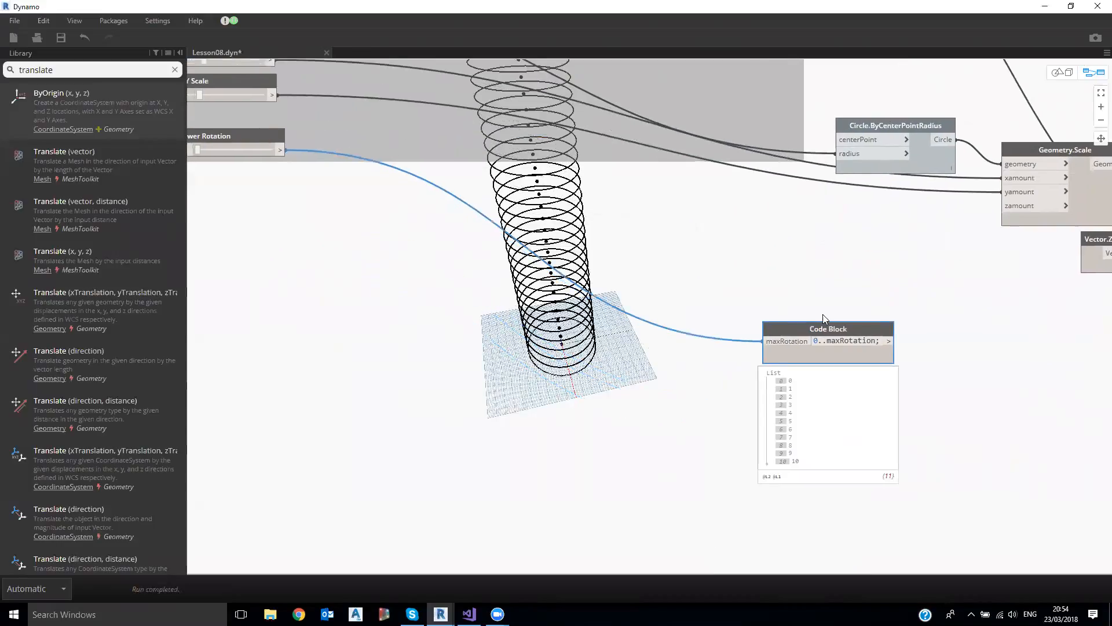
{"action": "scroll", "coordinate": [826, 319], "scroll_direction": "down", "scroll_amount": 1}
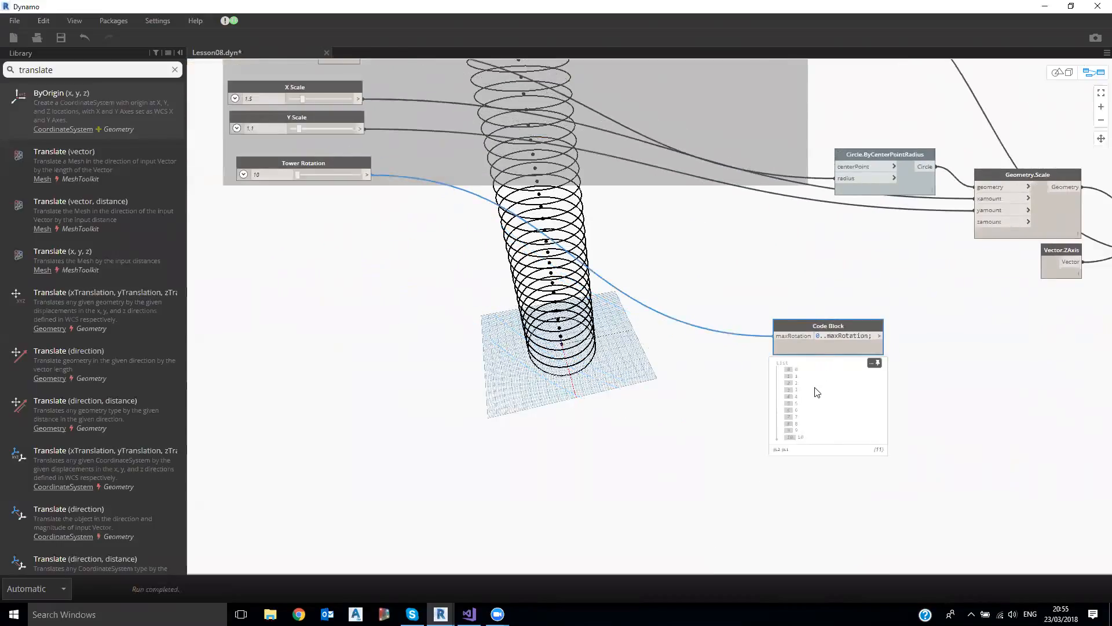
{"action": "left_click_drag", "start_coordinate": [828, 348], "coordinate": [816, 307]}
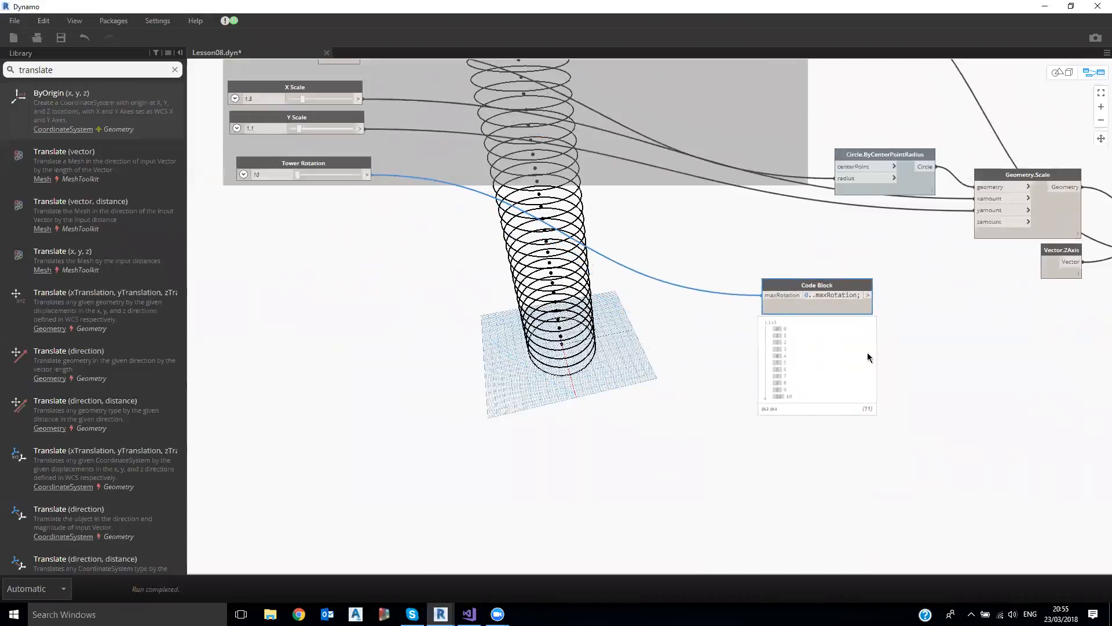
- Extend the rotation range Code Block's expression to 0..maxRotation..Count(x), adding an x input
{"action": "scroll", "coordinate": [899, 323], "scroll_direction": "up", "scroll_amount": 2}
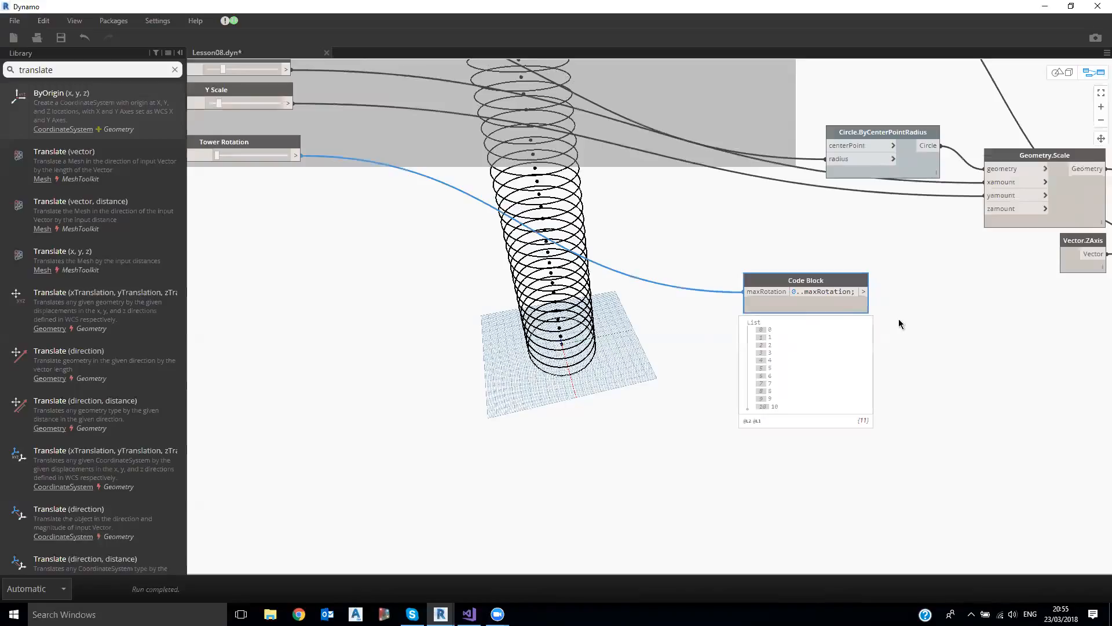
{"action": "middle_click_drag", "start_coordinate": [488, 232], "coordinate": [514, 230]}
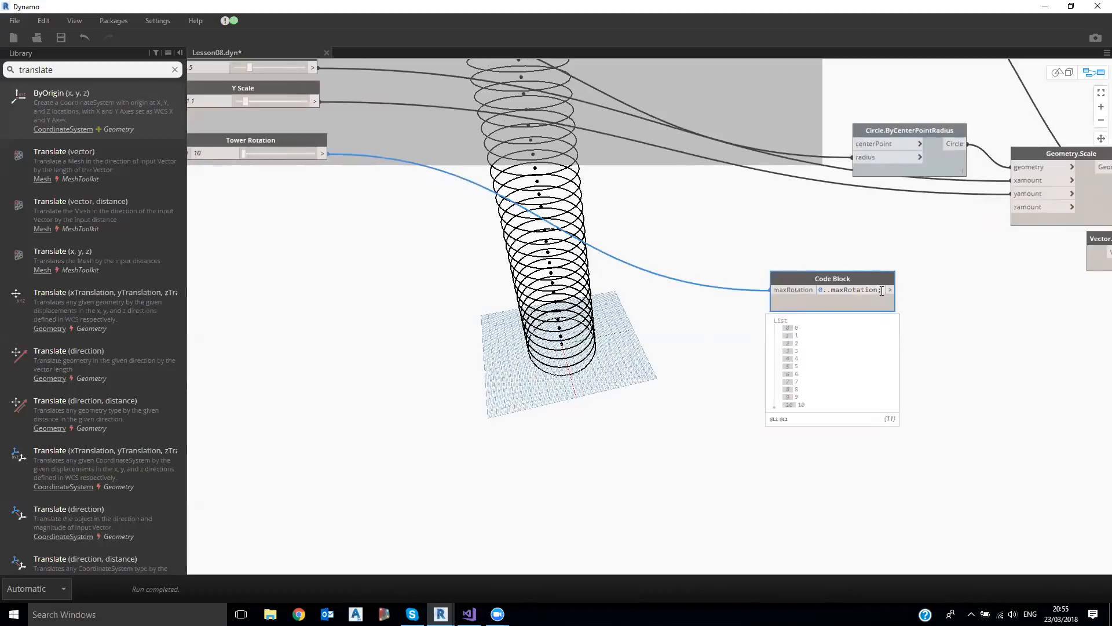
{"action": "type", "text": ".."}
{"action": "type", "text": "Count(x"}
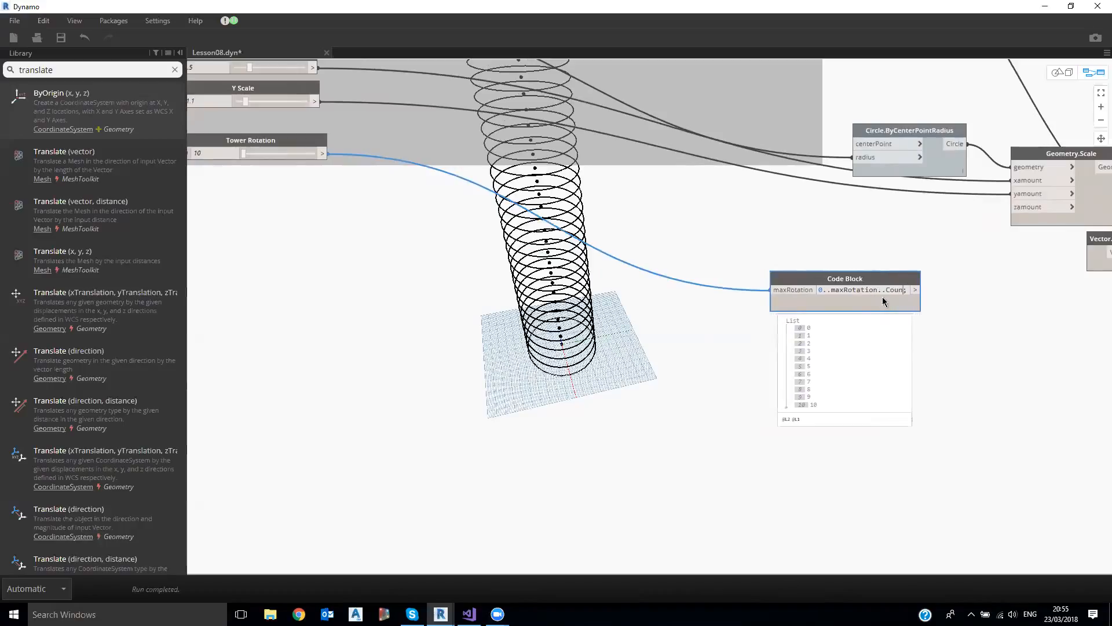
{"action": "type", "text": ")"}
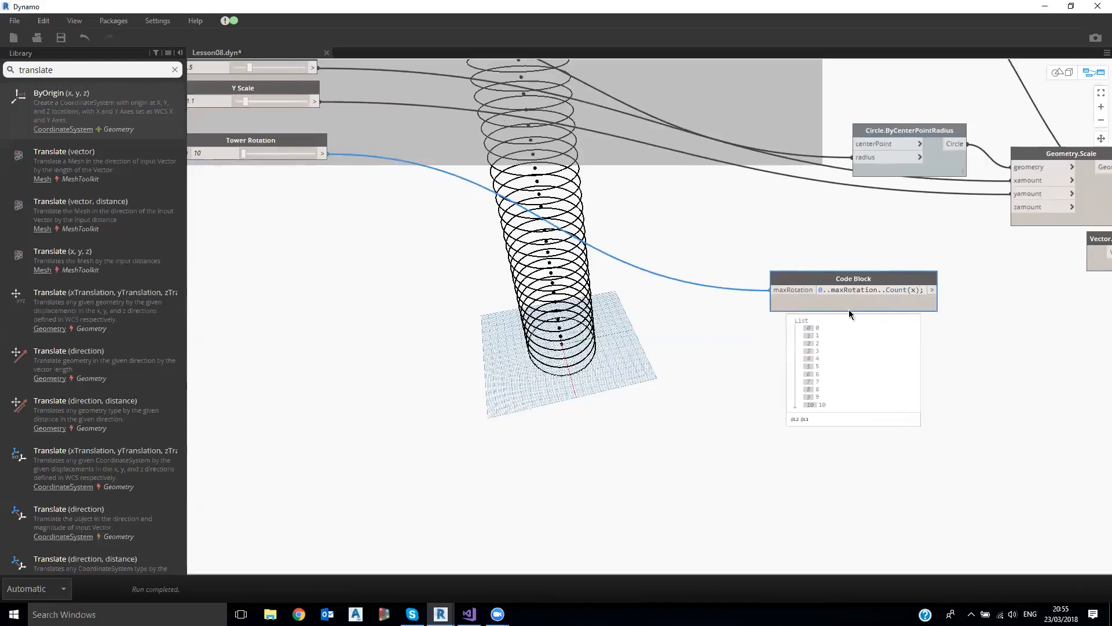
{"action": "left_click", "coordinate": [897, 269]}
{"action": "left_click_drag", "start_coordinate": [899, 277], "coordinate": [894, 278]}
- Shift the Number of floors slider slightly to line it up beneath the Floor Elevation slider
{"action": "middle_click_drag", "start_coordinate": [525, 119], "coordinate": [734, 189]}
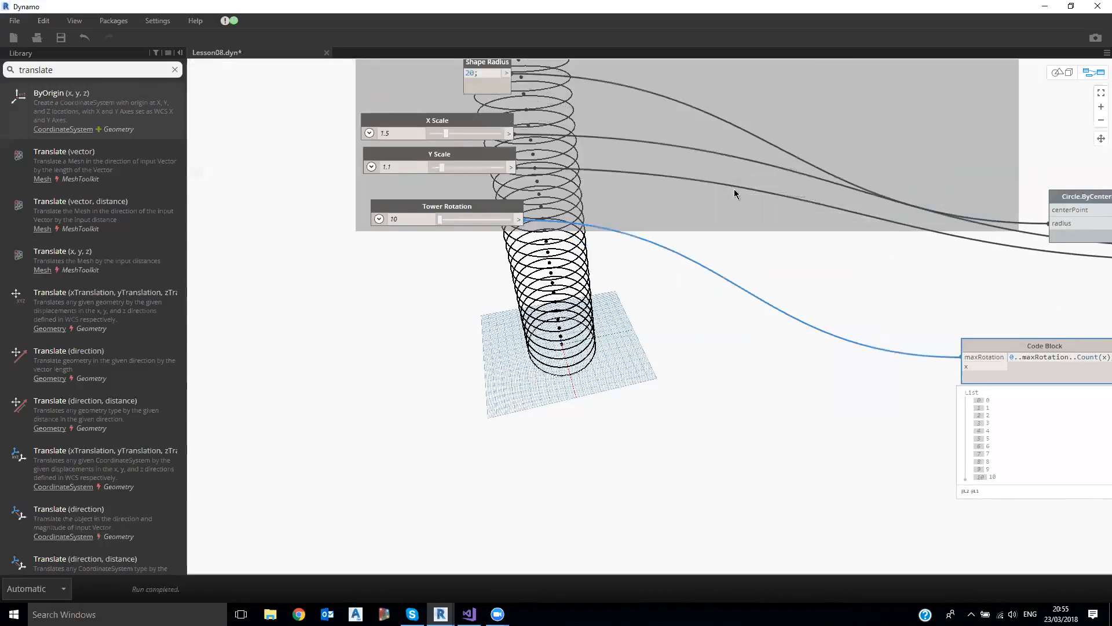
{"action": "middle_click_drag", "start_coordinate": [519, 120], "coordinate": [544, 234]}
{"action": "middle_click_drag", "start_coordinate": [517, 77], "coordinate": [548, 237]}
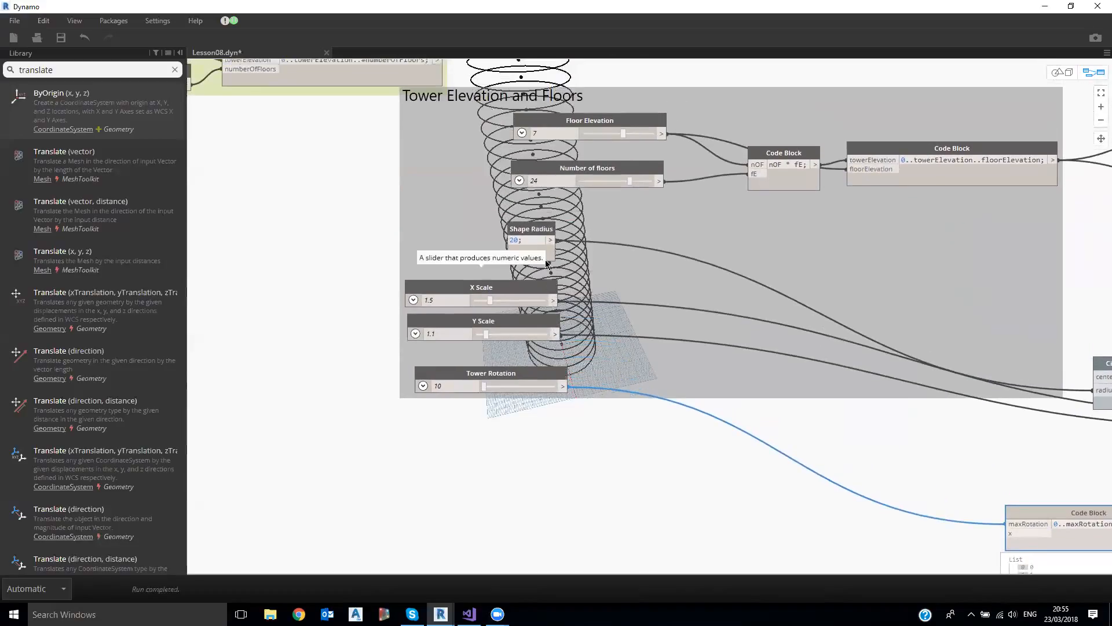
{"action": "left_click", "coordinate": [566, 171]}
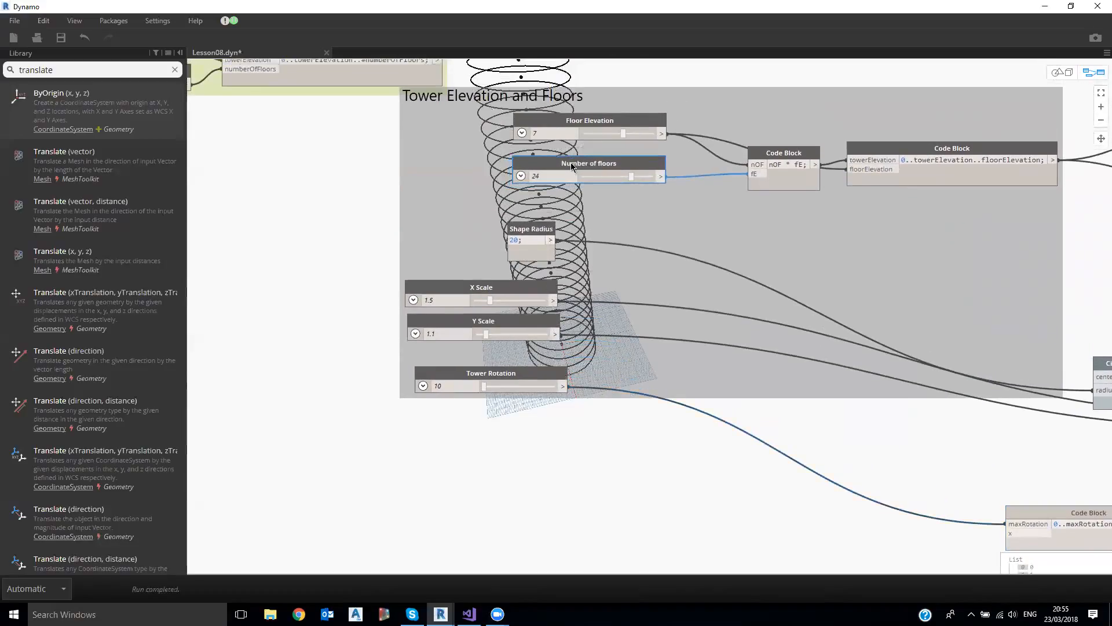
- Display the output list of the 0..towerElevation..floorElevation code block
{"action": "scroll", "coordinate": [835, 324], "scroll_direction": "down", "scroll_amount": 1}
{"action": "middle_click_drag", "start_coordinate": [835, 323], "coordinate": [696, 276]}
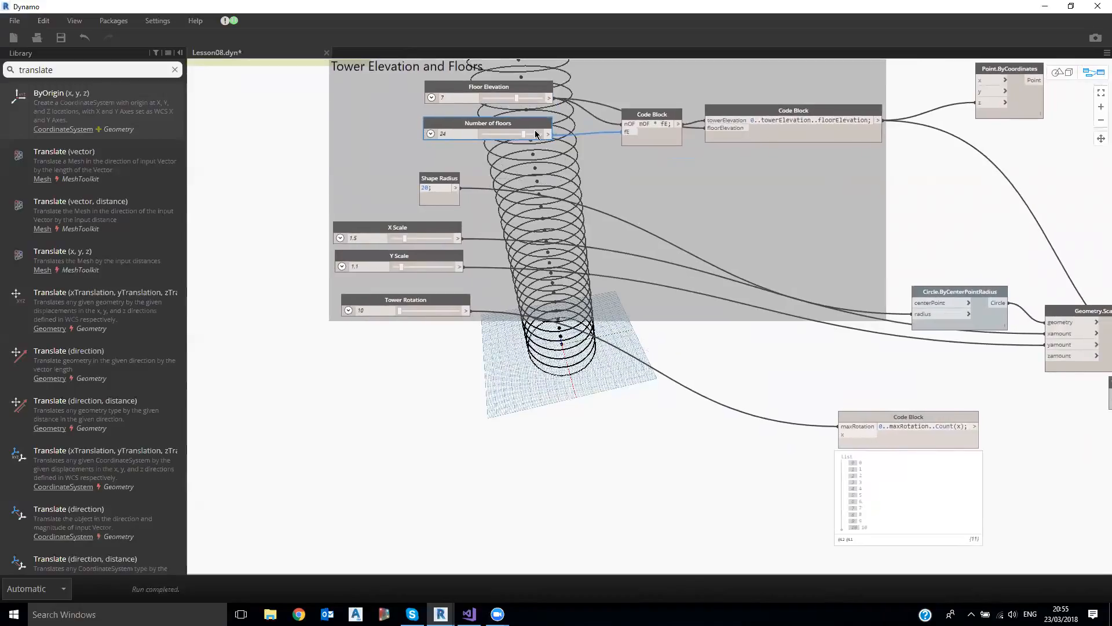
{"action": "left_click_drag", "start_coordinate": [533, 125], "coordinate": [533, 123]}
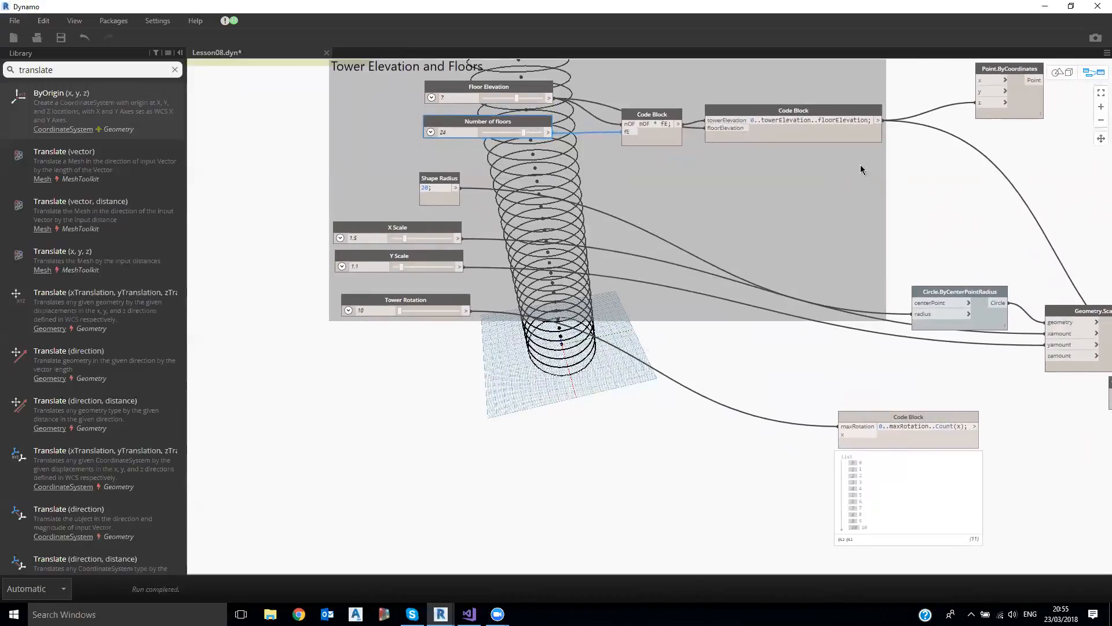
{"action": "left_click", "coordinate": [868, 124]}
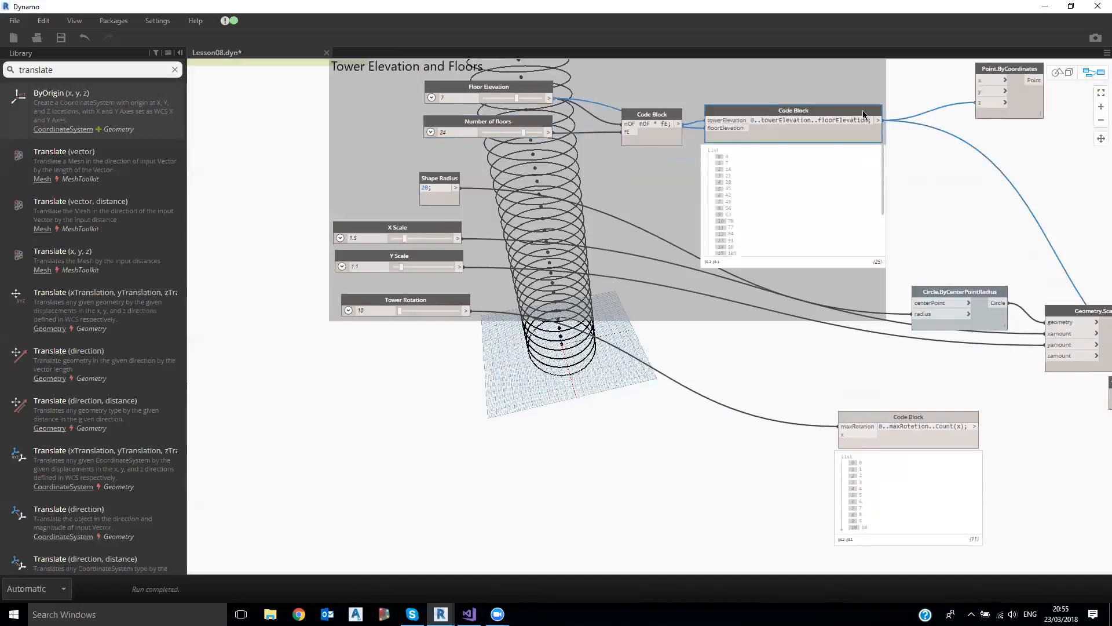
{"action": "left_click_drag", "start_coordinate": [863, 114], "coordinate": [867, 112]}
- Replace Count(x) with numberOfFloors in the maxRotation code block and feed that input from the Number of floors slider
{"action": "left_click_drag", "start_coordinate": [965, 426], "coordinate": [937, 425]}
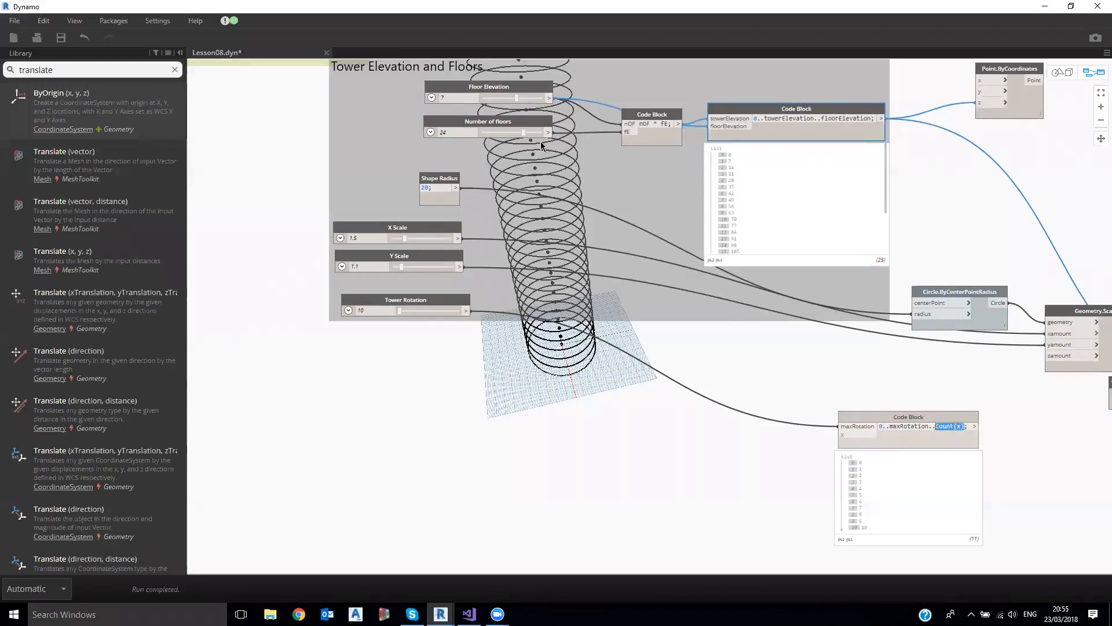
{"action": "type", "text": "numberOfFl"}
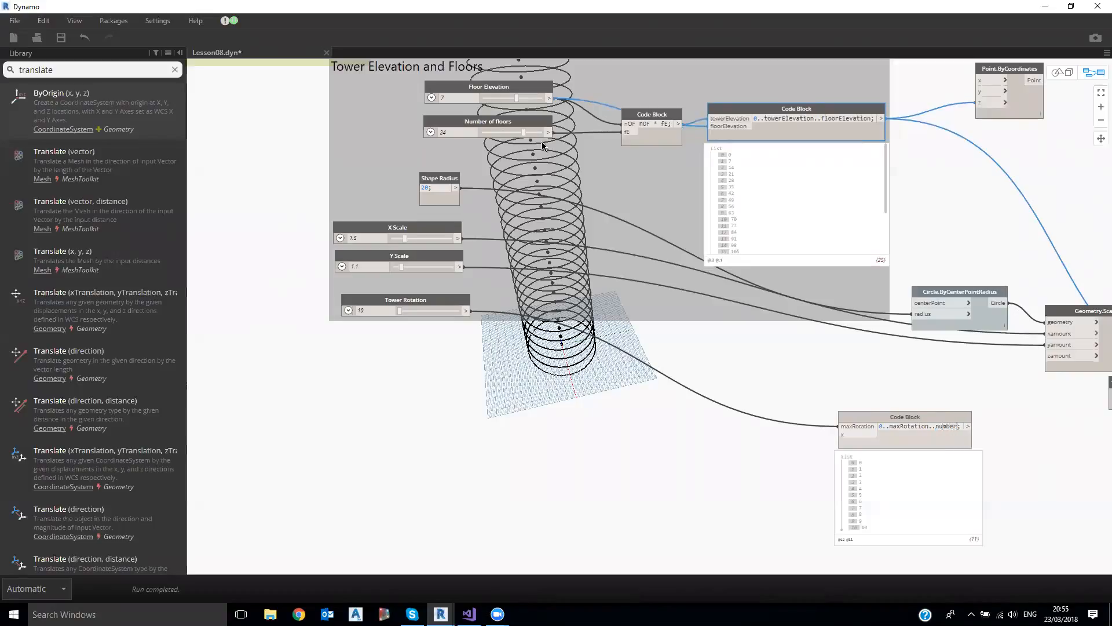
{"action": "type", "text": "oors"}
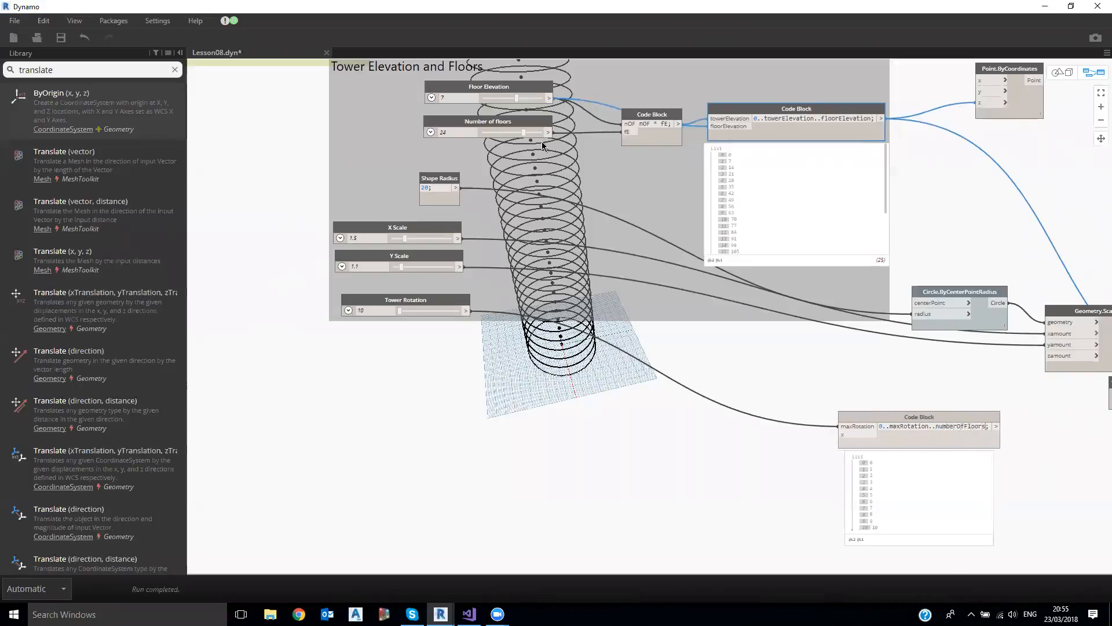
{"action": "left_click", "coordinate": [808, 373]}
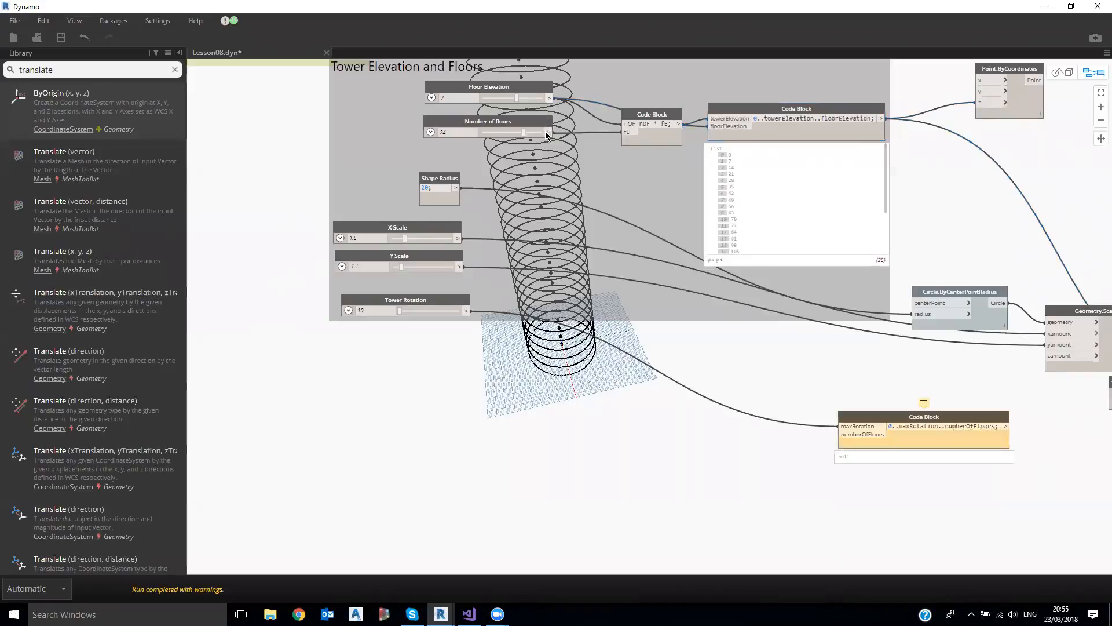
{"action": "left_click", "coordinate": [843, 435]}
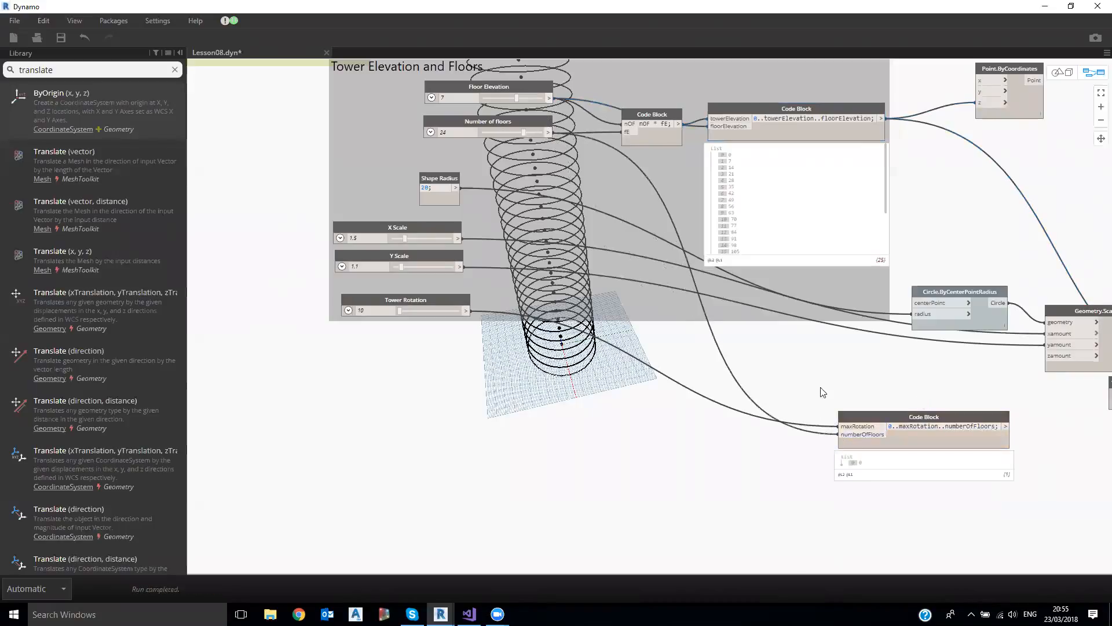
- Turn the rotation range's step into a count by changing the code to 0..maxRotation..#numberOfFloors
{"action": "middle_click_drag", "start_coordinate": [812, 381], "coordinate": [794, 368]}
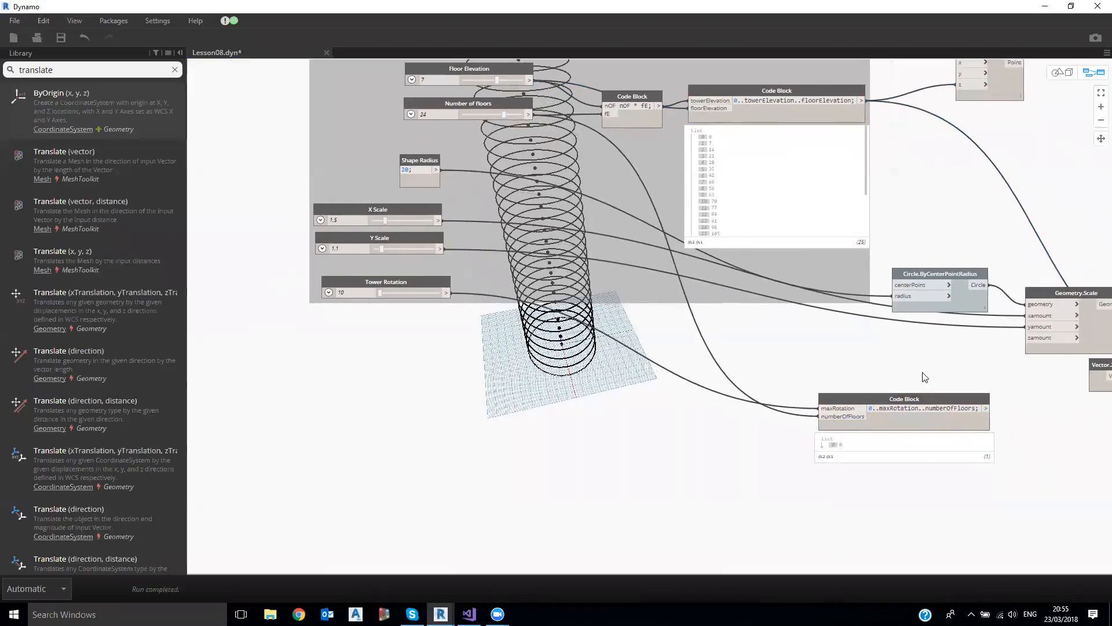
{"action": "middle_click_drag", "start_coordinate": [922, 374], "coordinate": [900, 353]}
{"action": "middle_click_drag", "start_coordinate": [715, 434], "coordinate": [710, 424]}
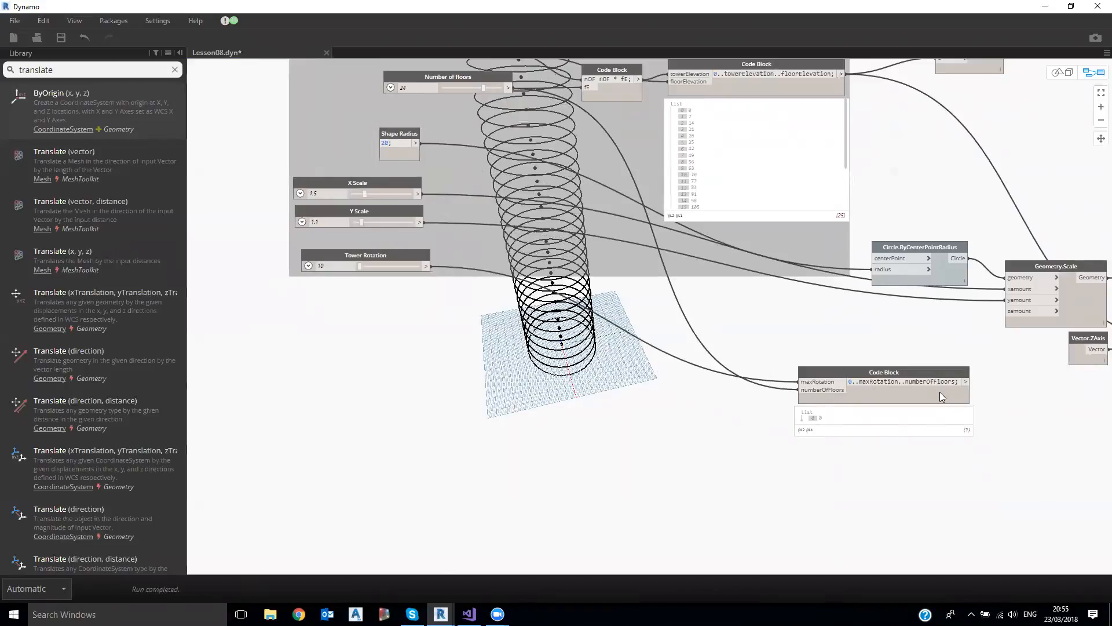
{"action": "scroll", "coordinate": [940, 392], "scroll_direction": "up", "scroll_amount": 3}
{"action": "left_click", "coordinate": [888, 378]}
{"action": "type", "text": "#"}
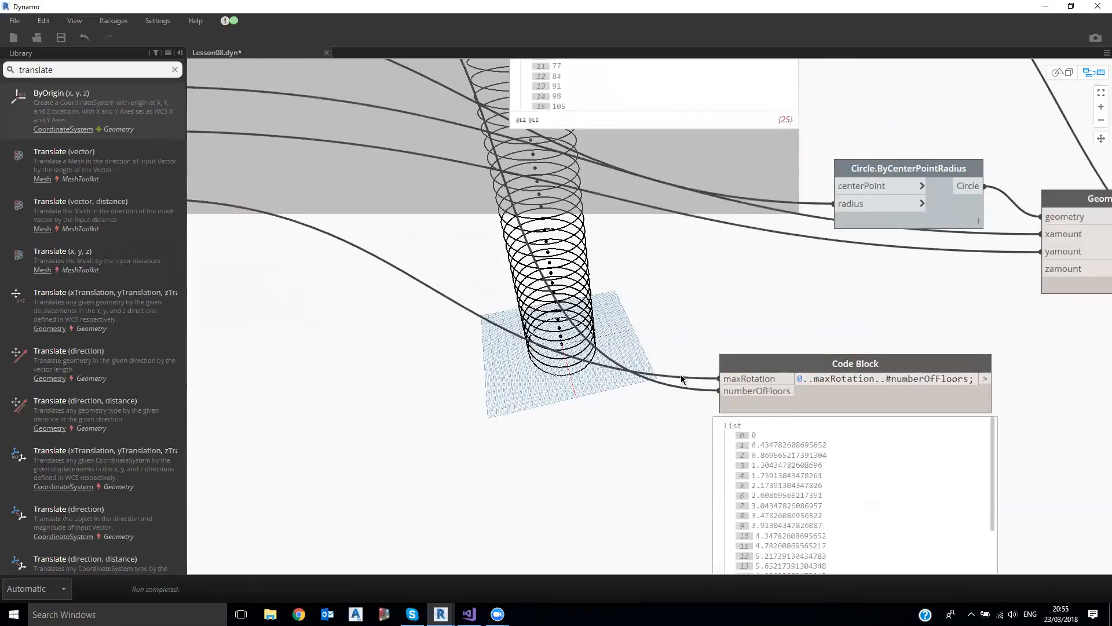
- Examine the output lists of the rotation code block, point, Geometry.Scale and Geometry.Translate nodes to compare their item counts
{"action": "middle_click_drag", "start_coordinate": [779, 408], "coordinate": [707, 279]}
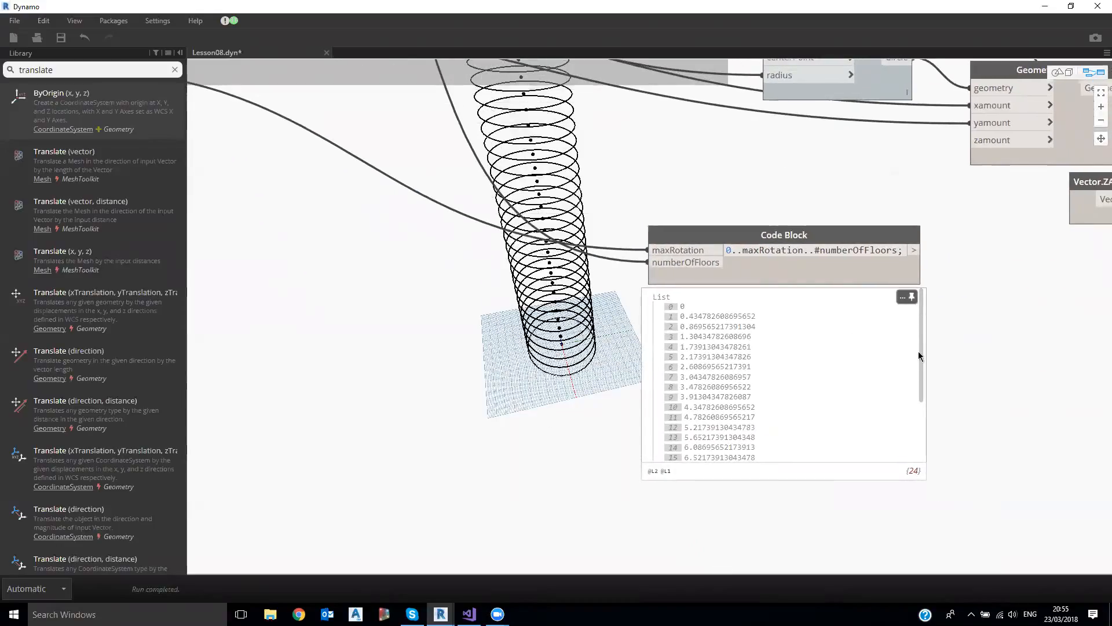
{"action": "left_click_drag", "start_coordinate": [922, 391], "coordinate": [937, 459]}
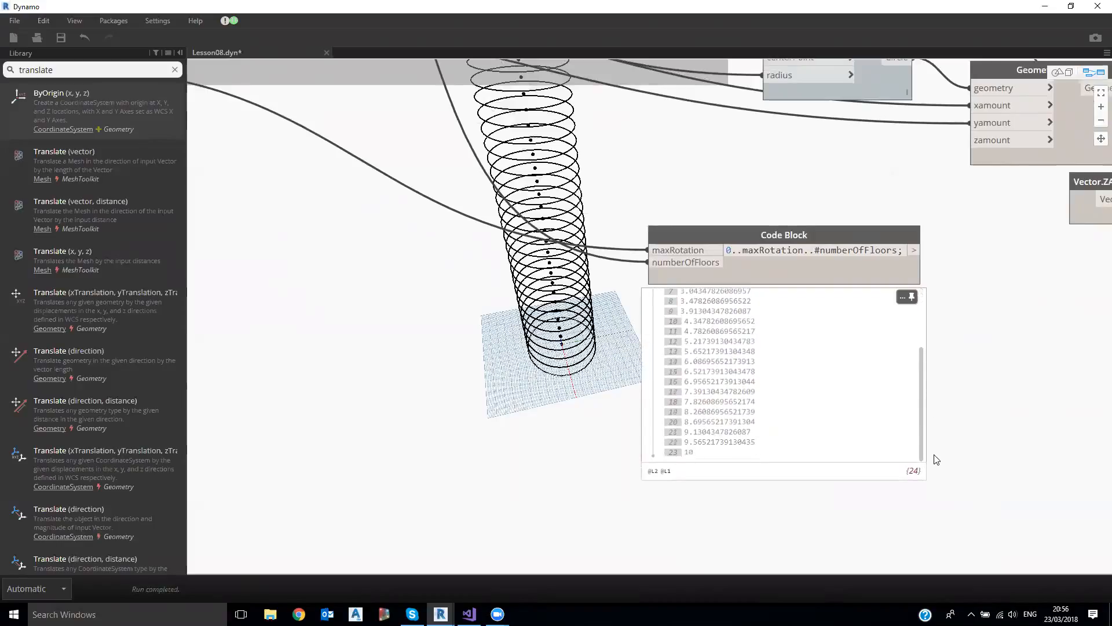
{"action": "scroll", "coordinate": [630, 292], "scroll_direction": "down", "scroll_amount": 4}
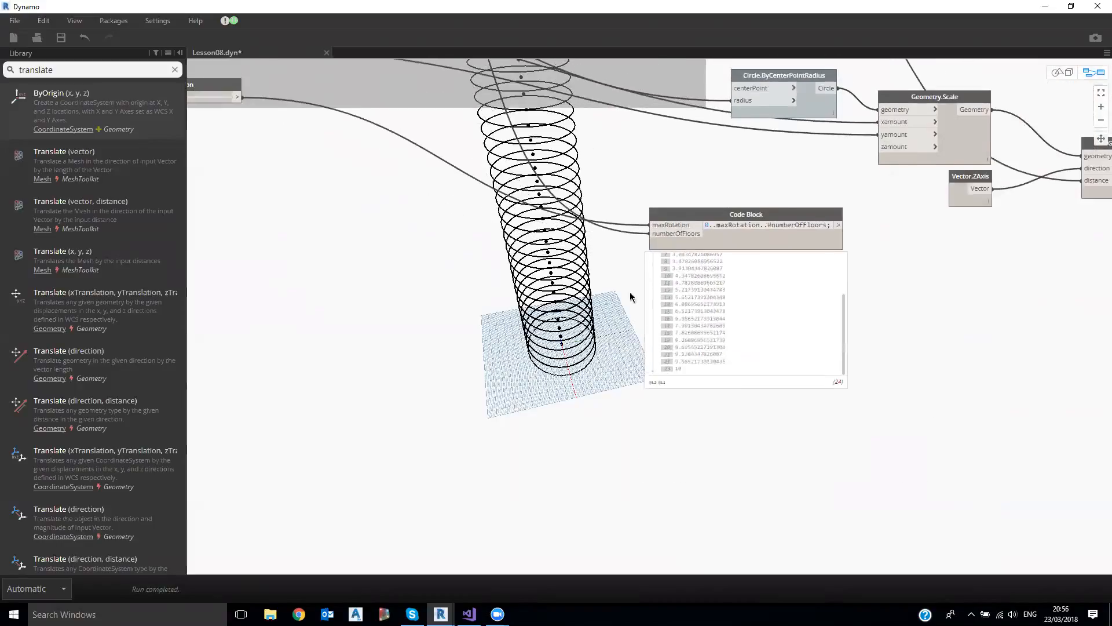
{"action": "middle_click_drag", "start_coordinate": [649, 316], "coordinate": [661, 372]}
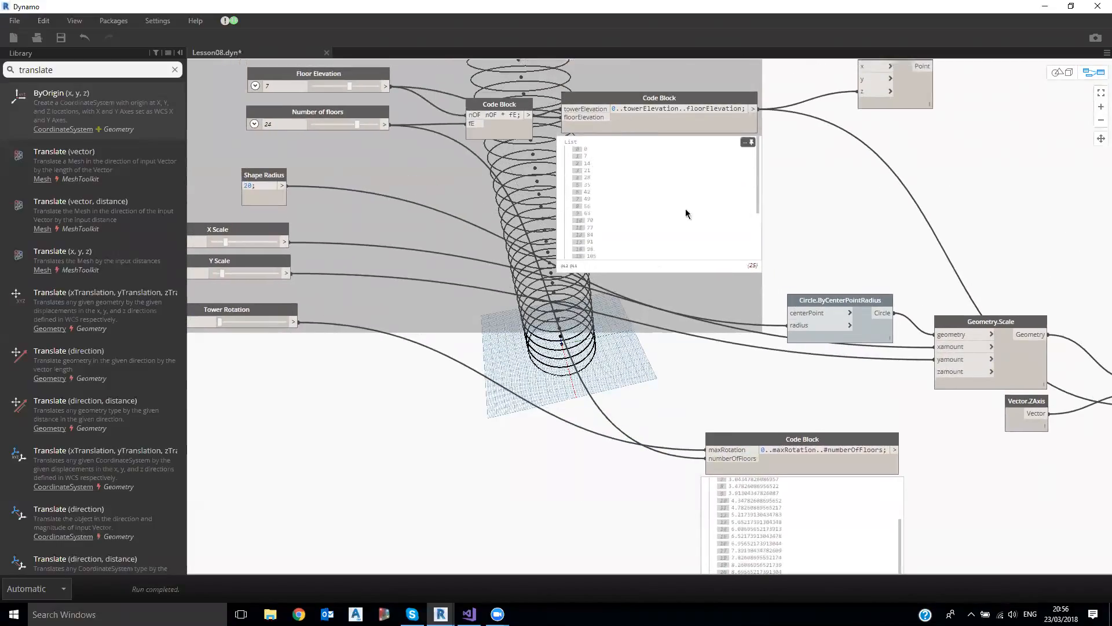
{"action": "left_click", "coordinate": [926, 104]}
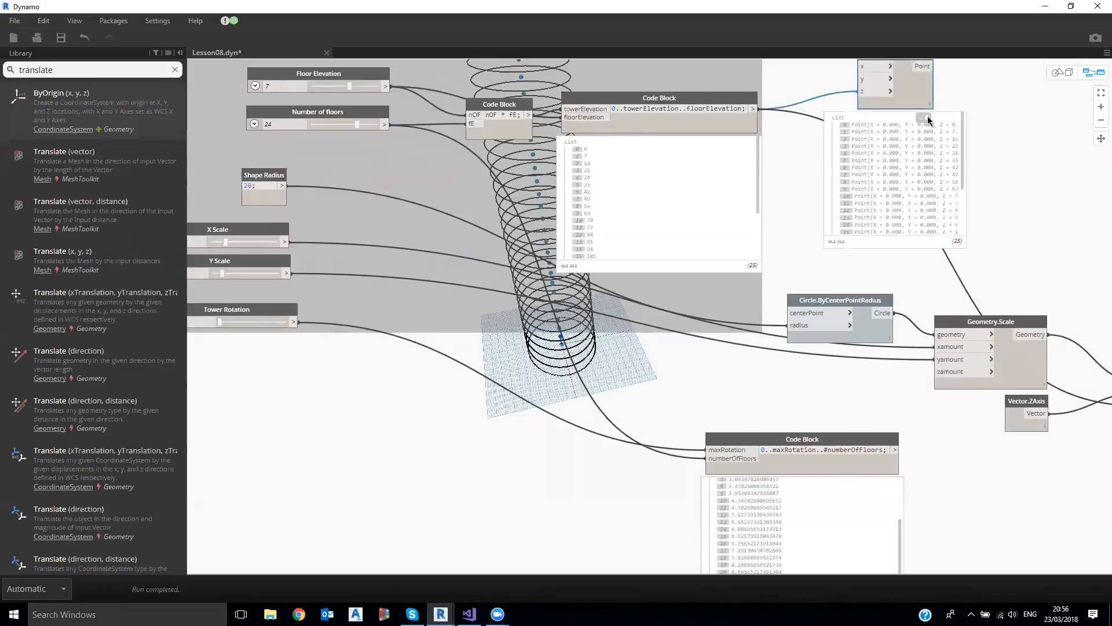
{"action": "middle_click_drag", "start_coordinate": [978, 224], "coordinate": [884, 179]}
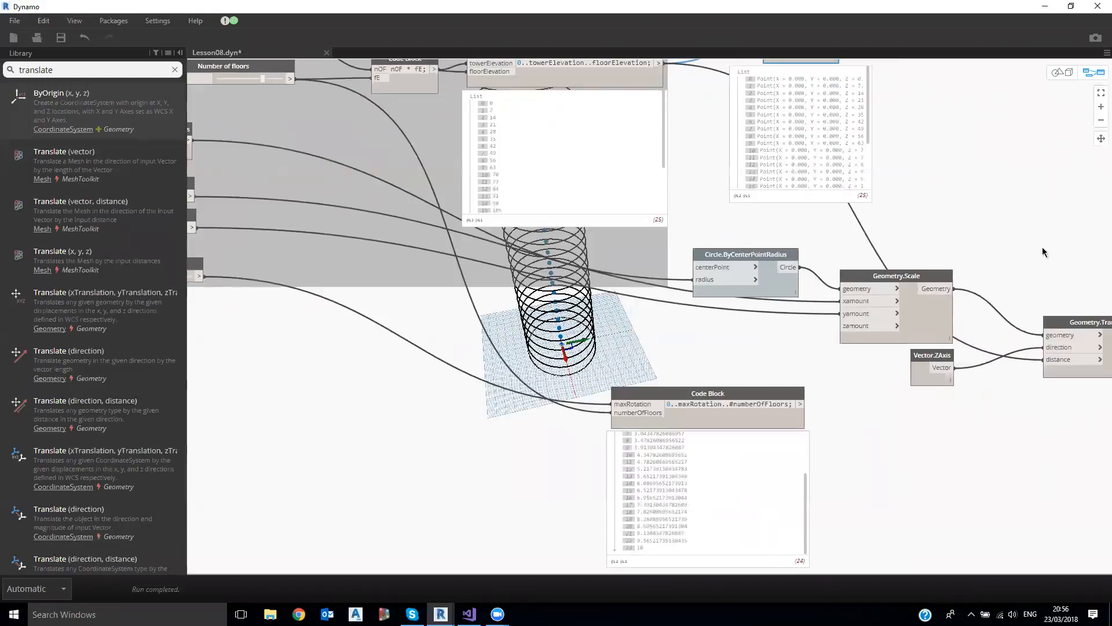
{"action": "middle_click_drag", "start_coordinate": [964, 212], "coordinate": [885, 173]}
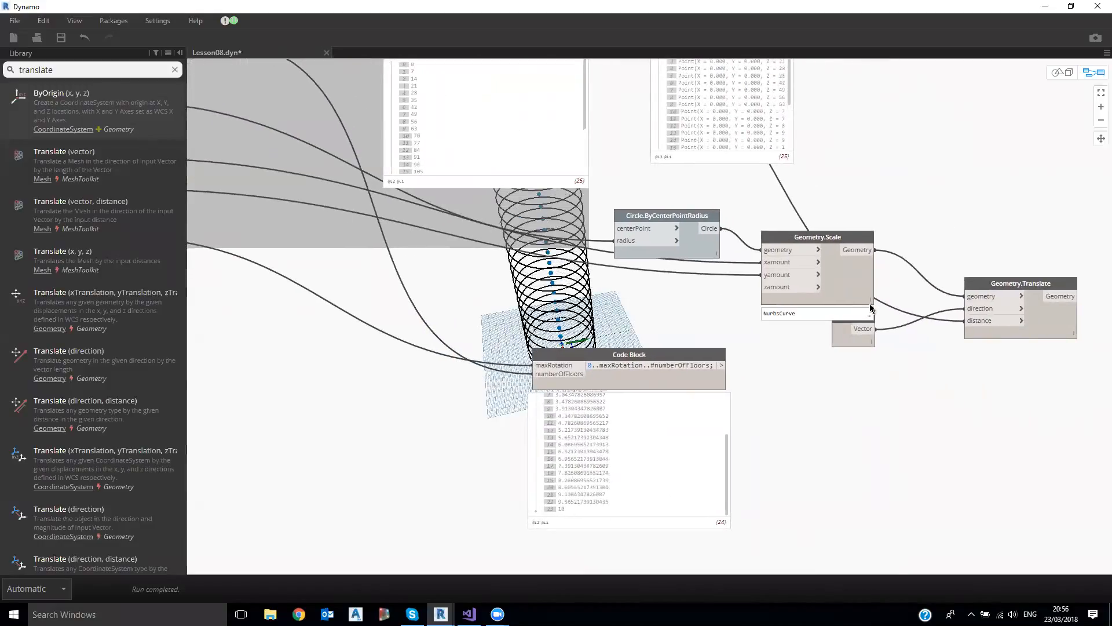
{"action": "left_click", "coordinate": [864, 296]}
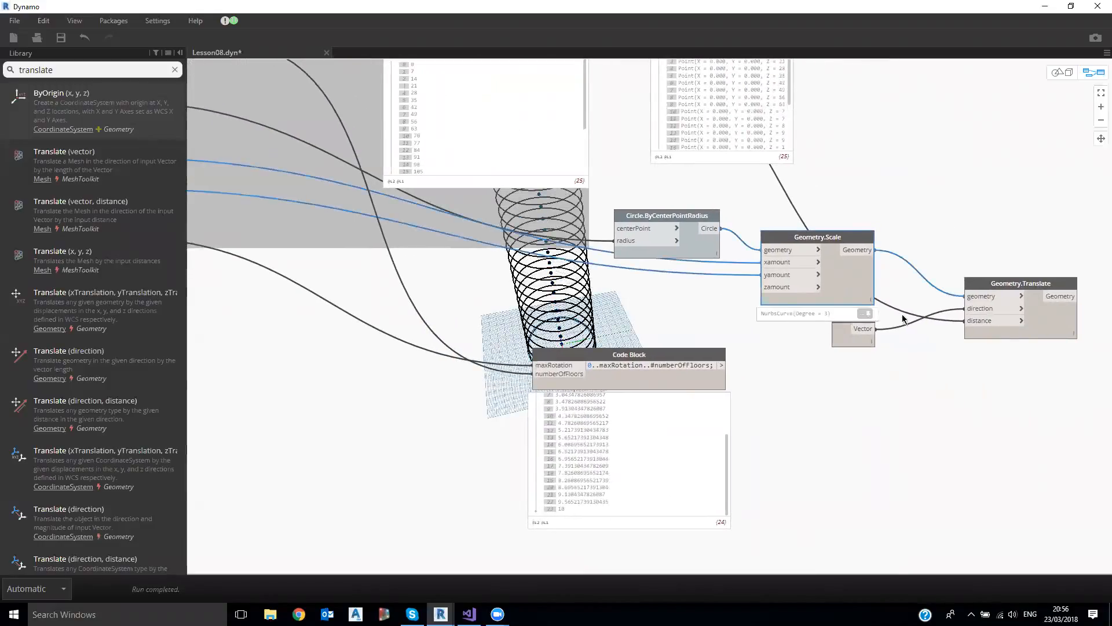
{"action": "left_click", "coordinate": [1073, 334]}
- Extend the rotation range expression to 0..maxRotation..#numberOfFloors+1 and review its output list
{"action": "middle_click_drag", "start_coordinate": [682, 379], "coordinate": [692, 342]}
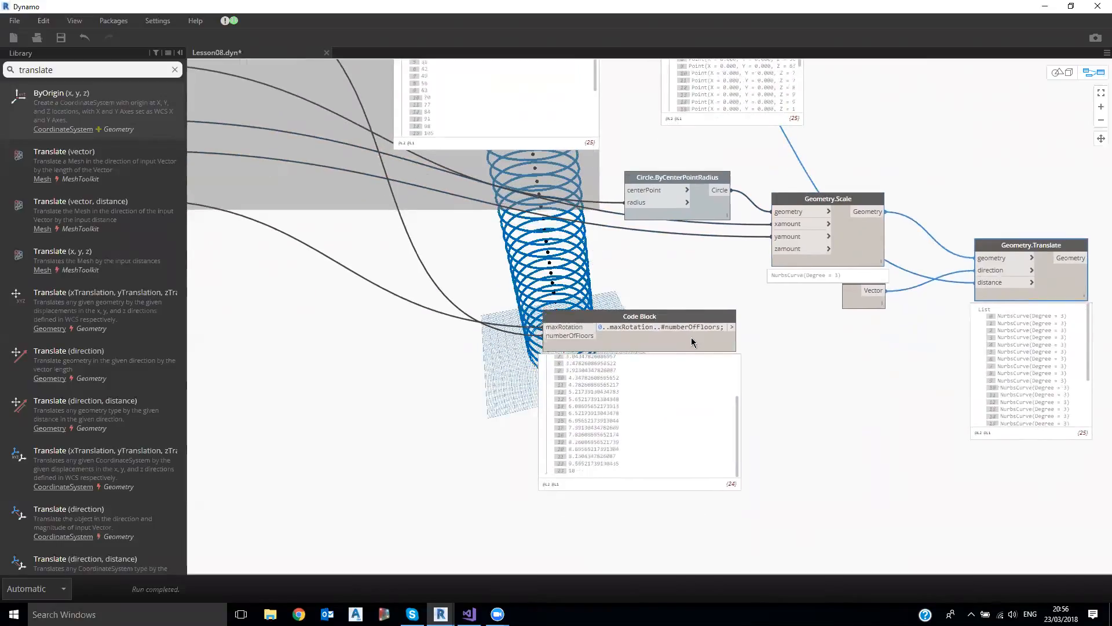
{"action": "scroll", "coordinate": [675, 328], "scroll_direction": "up", "scroll_amount": 3}
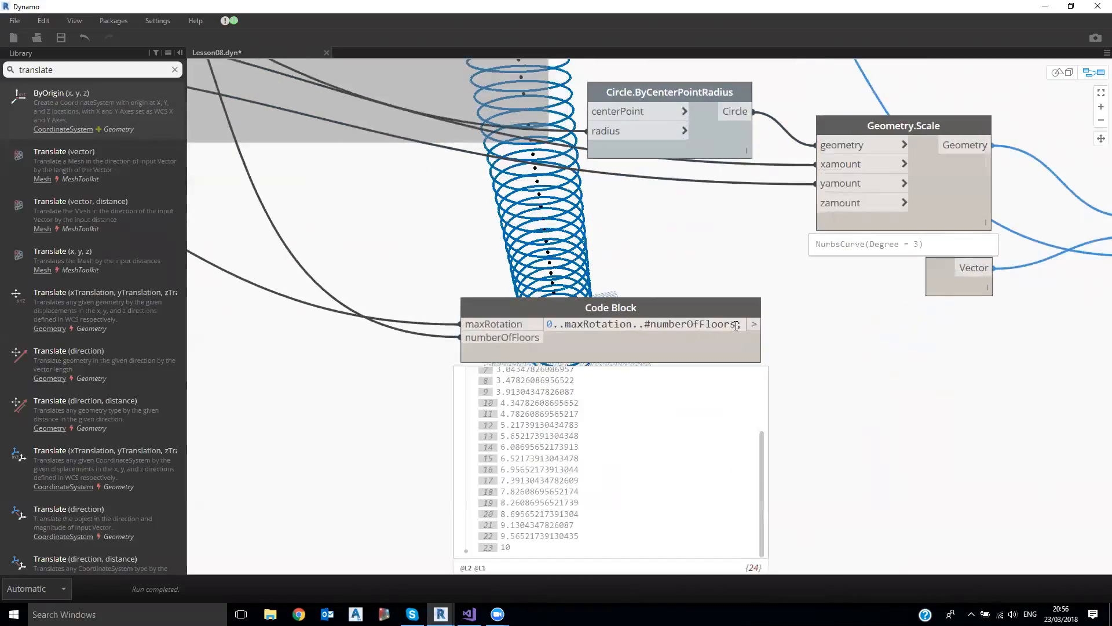
{"action": "type", "text": "+1"}
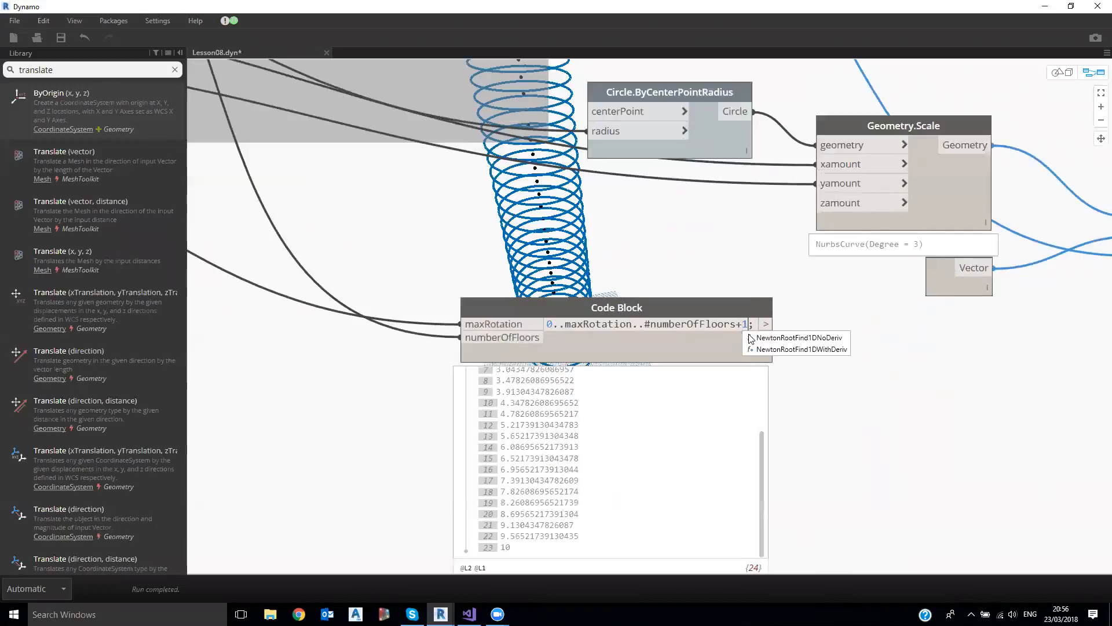
{"action": "left_click", "coordinate": [738, 242]}
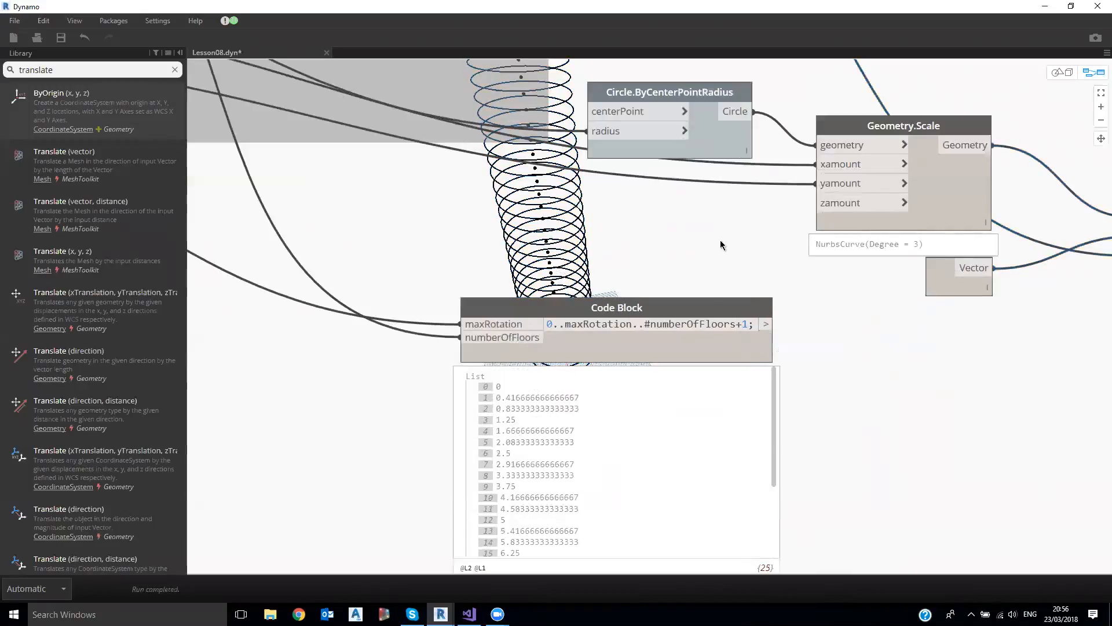
{"action": "middle_click_drag", "start_coordinate": [705, 218], "coordinate": [721, 120]}
{"action": "scroll", "coordinate": [542, 384], "scroll_direction": "down", "scroll_amount": 4}
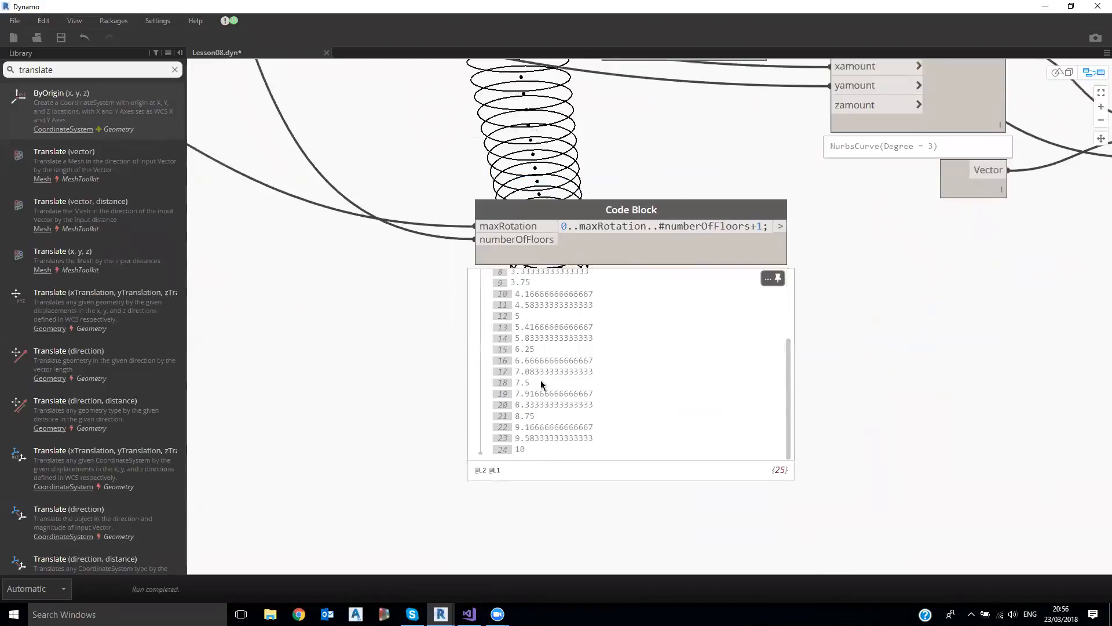
{"action": "scroll", "coordinate": [533, 332], "scroll_direction": "up", "scroll_amount": 4}
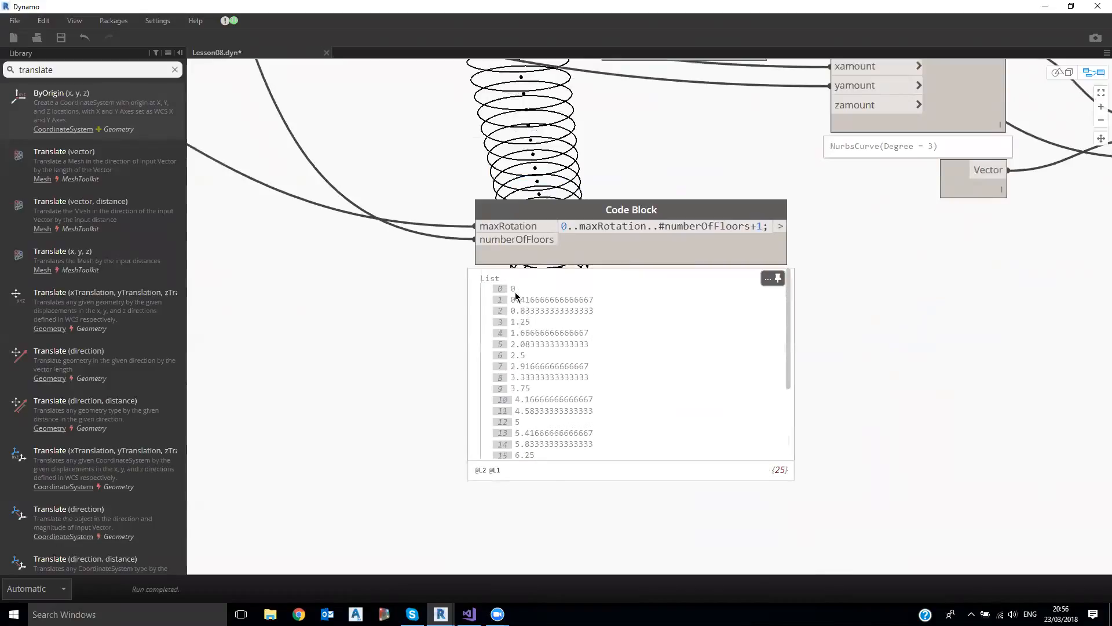
{"action": "scroll", "coordinate": [515, 362], "scroll_direction": "down", "scroll_amount": 4}
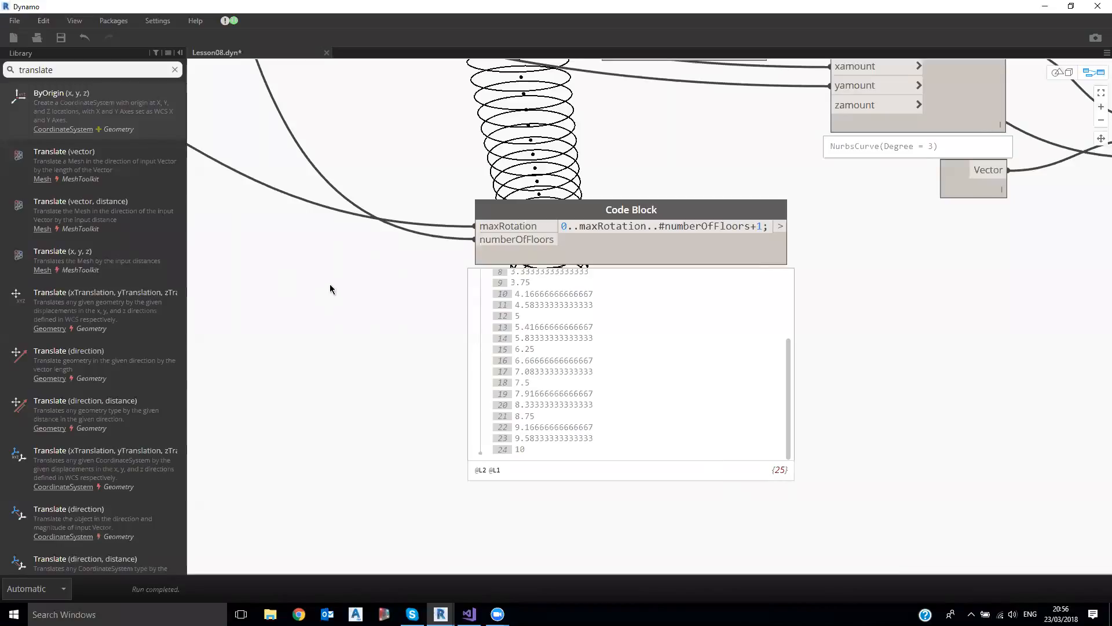
- Move the rotation code block closer beneath the Geometry.Scale node and select the Geometry.Translate node
{"action": "scroll", "coordinate": [331, 290], "scroll_direction": "down", "scroll_amount": 2}
{"action": "middle_click_drag", "start_coordinate": [636, 272], "coordinate": [771, 318]}
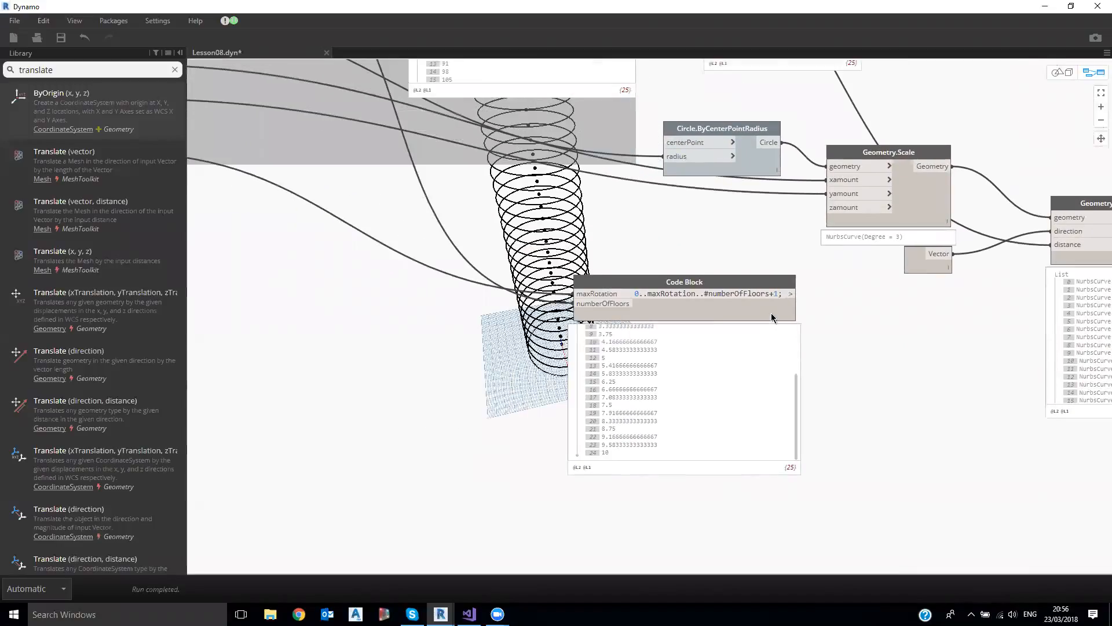
{"action": "left_click_drag", "start_coordinate": [772, 317], "coordinate": [862, 351]}
{"action": "scroll", "coordinate": [387, 269], "scroll_direction": "down", "scroll_amount": 2}
{"action": "left_click", "coordinate": [875, 222]}
{"action": "left_click_drag", "start_coordinate": [873, 221], "coordinate": [871, 222]}
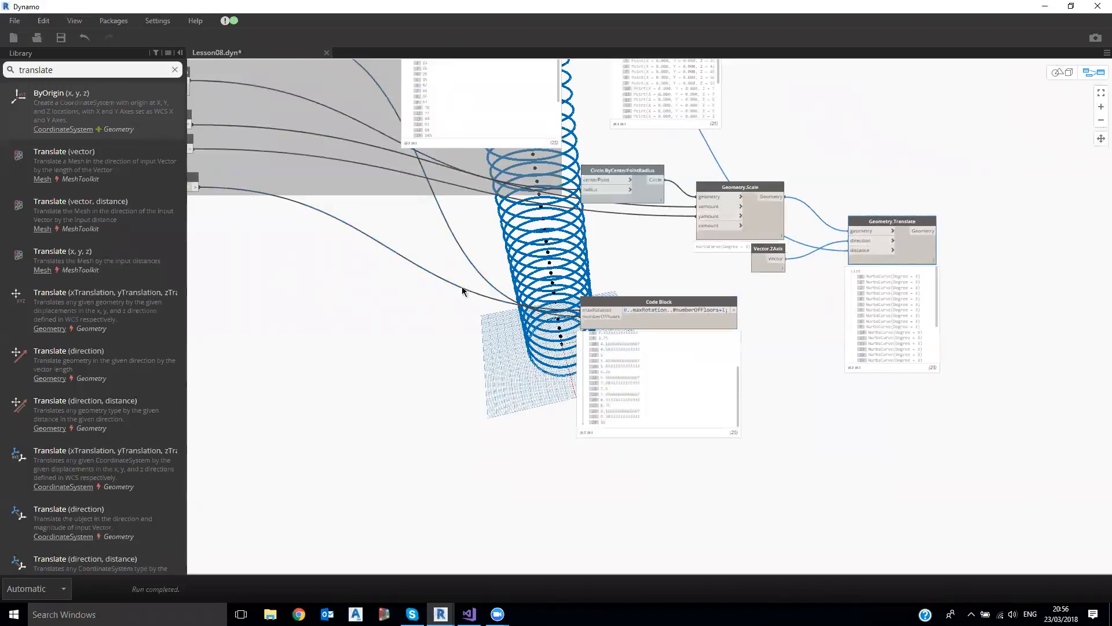
- Raise the Tower Rotation slider to about 81 degrees
{"action": "middle_click_drag", "start_coordinate": [464, 300], "coordinate": [495, 302]}
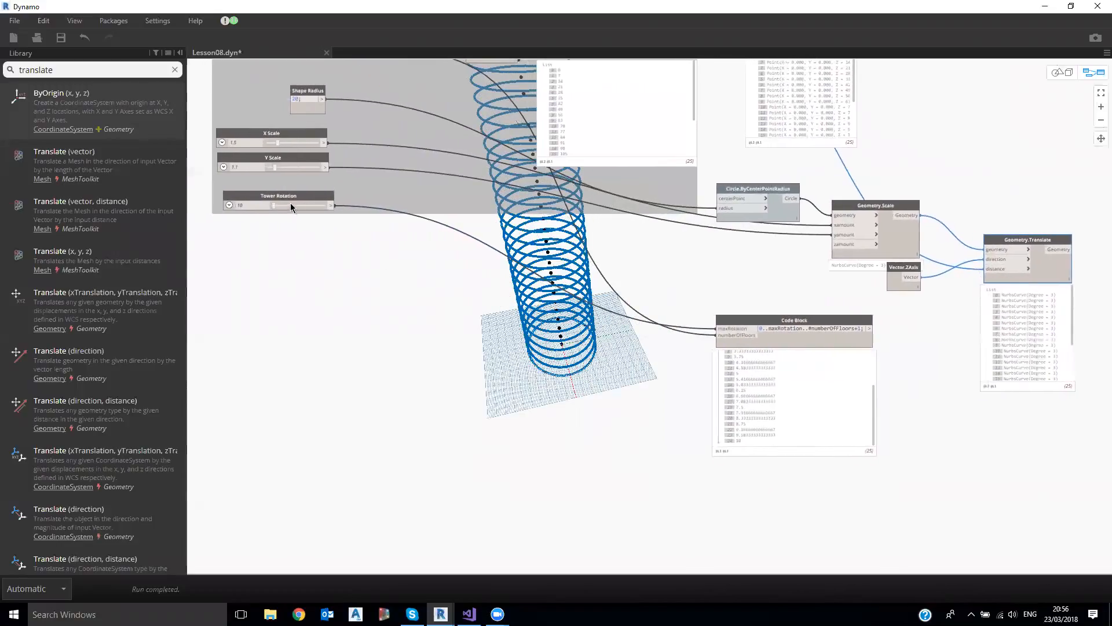
{"action": "left_click_drag", "start_coordinate": [275, 205], "coordinate": [285, 206]}
{"action": "scroll", "coordinate": [848, 398], "scroll_direction": "down", "scroll_amount": 3}
{"action": "scroll", "coordinate": [744, 434], "scroll_direction": "up", "scroll_amount": 3}
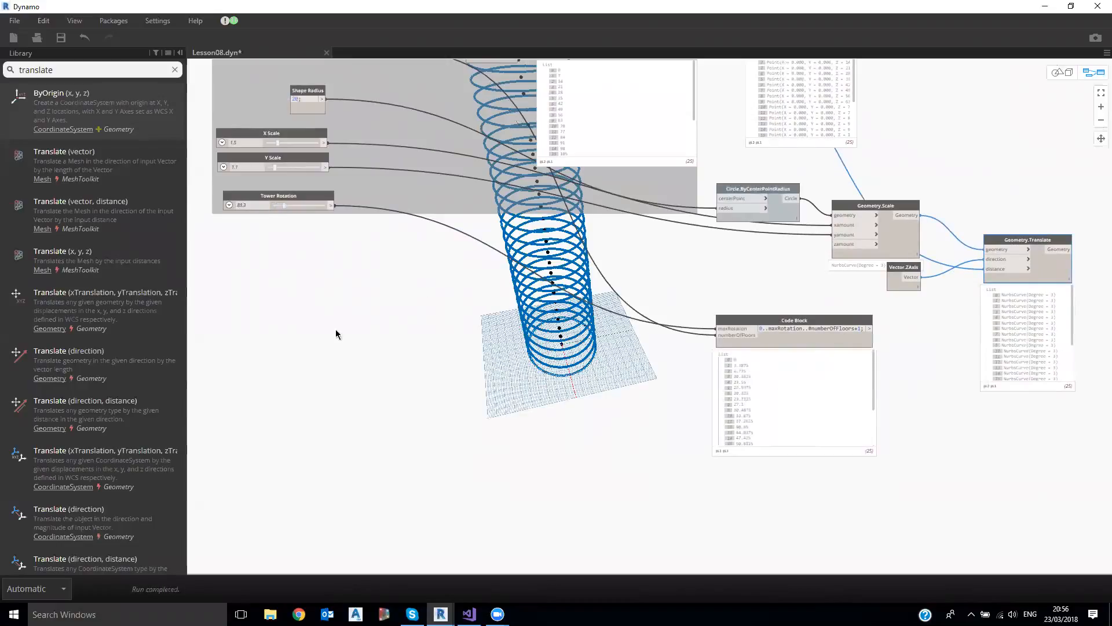
{"action": "double_click", "coordinate": [249, 205]}
{"action": "left_click", "coordinate": [360, 319]}
- Turn off the geometry preview of the Geometry.Scale and Geometry.Translate nodes
{"action": "middle_click_drag", "start_coordinate": [754, 310], "coordinate": [664, 328]}
{"action": "left_click", "coordinate": [807, 224]}
{"action": "left_click_drag", "start_coordinate": [807, 225], "coordinate": [807, 225]}
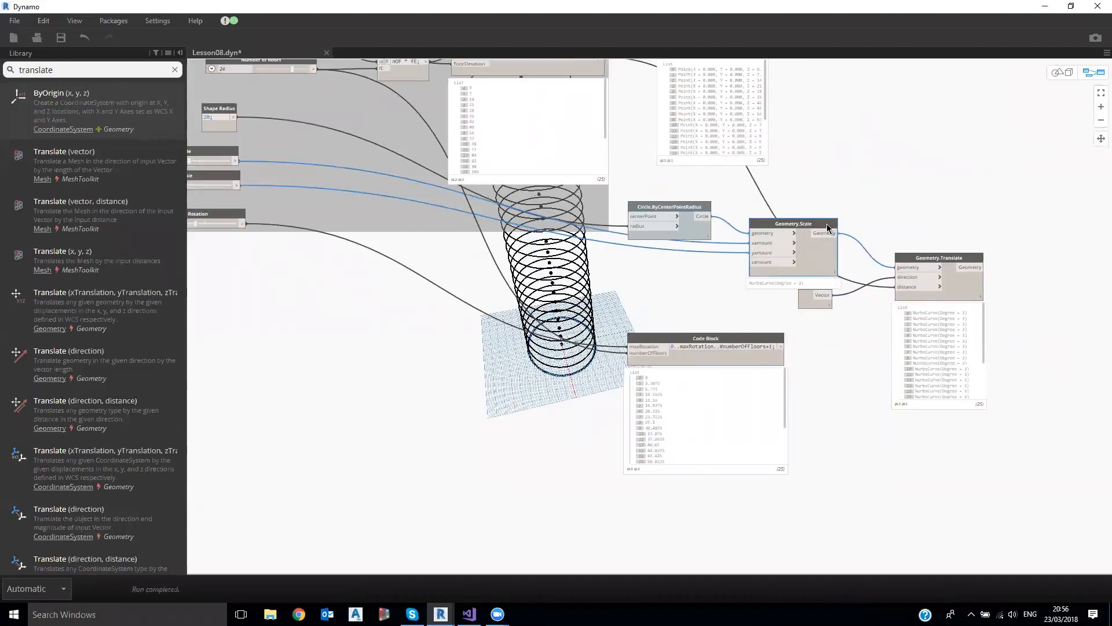
{"action": "right_click", "coordinate": [827, 228]}
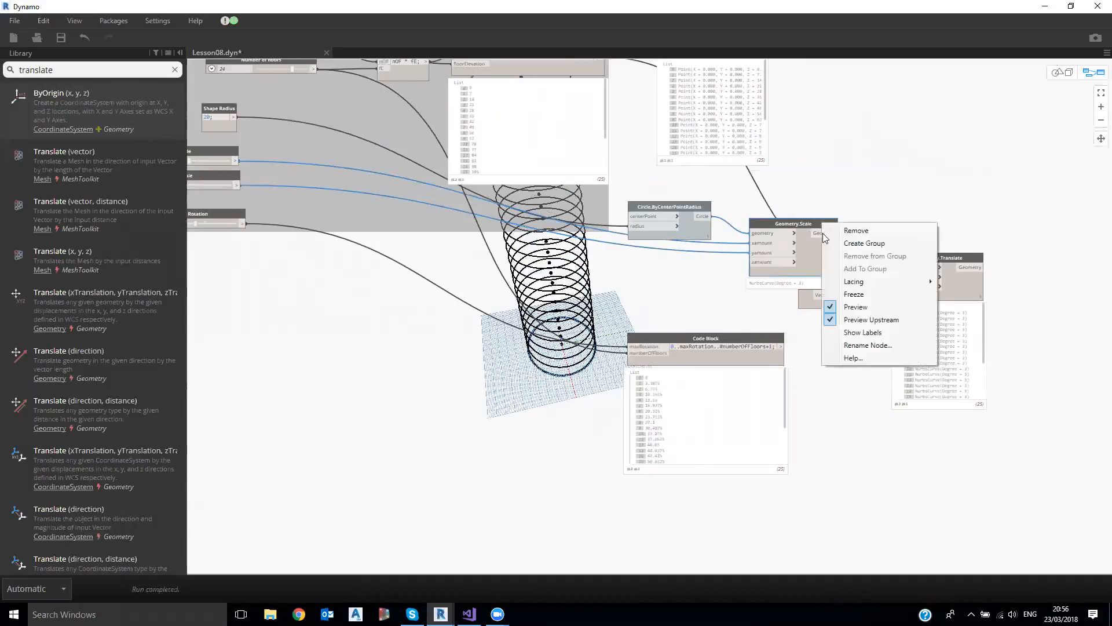
{"action": "left_click", "coordinate": [845, 310]}
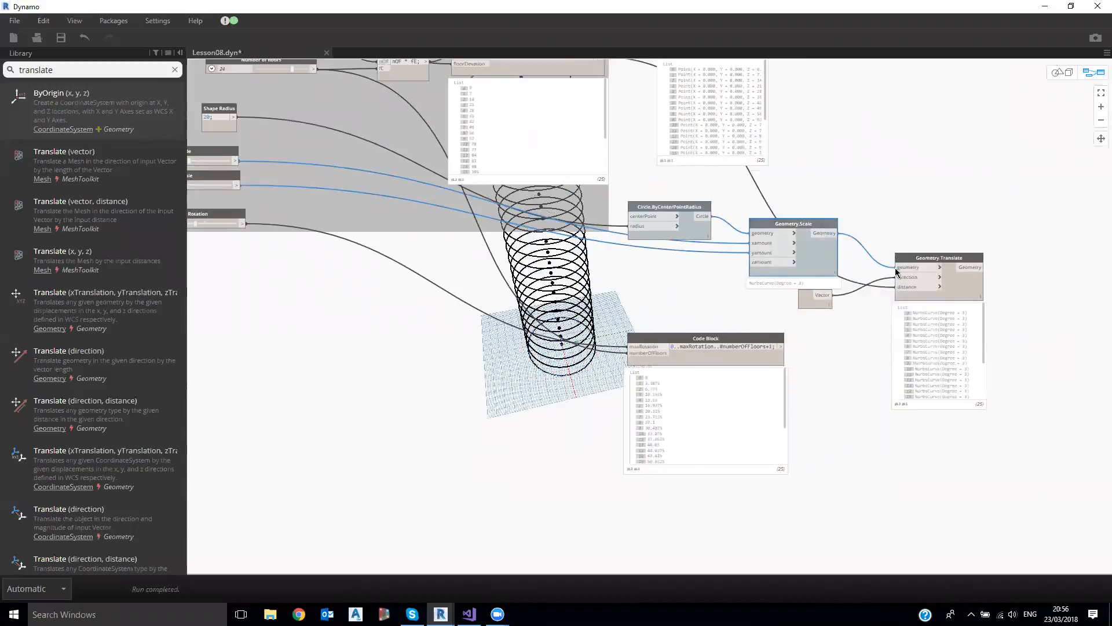
{"action": "right_click", "coordinate": [921, 261]}
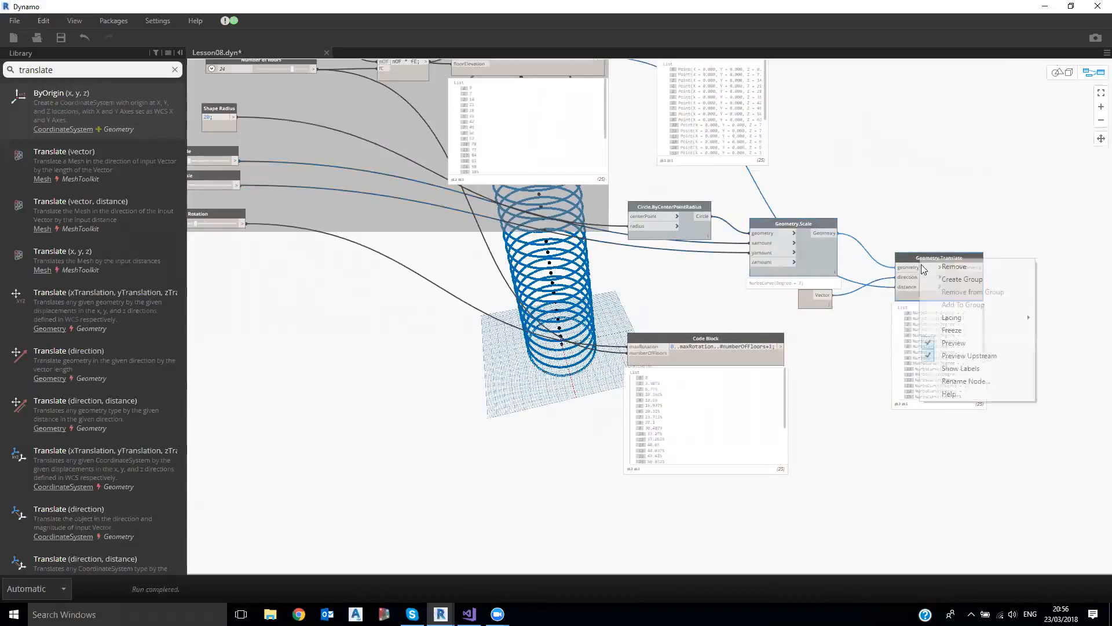
{"action": "left_click", "coordinate": [953, 343]}
{"action": "left_click_drag", "start_coordinate": [945, 259], "coordinate": [934, 261]}
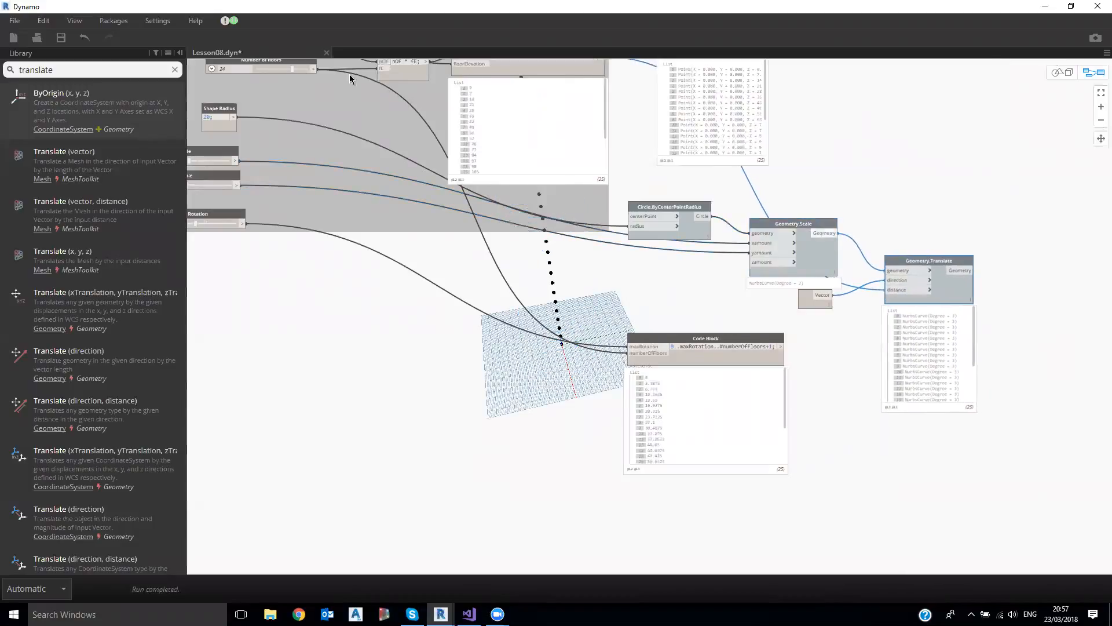
- Find and add the Geometry.Rotate node using origin, axis and degrees, and place it after the Geometry.Translate node
{"action": "key", "text": "Escape"}
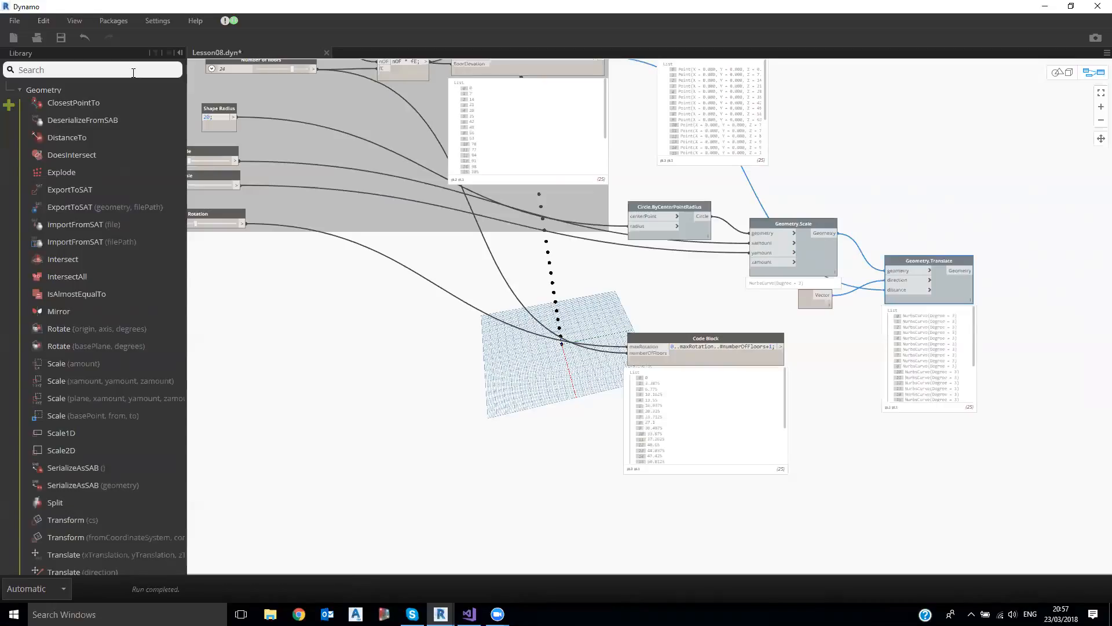
{"action": "type", "text": "rotate geometry"}
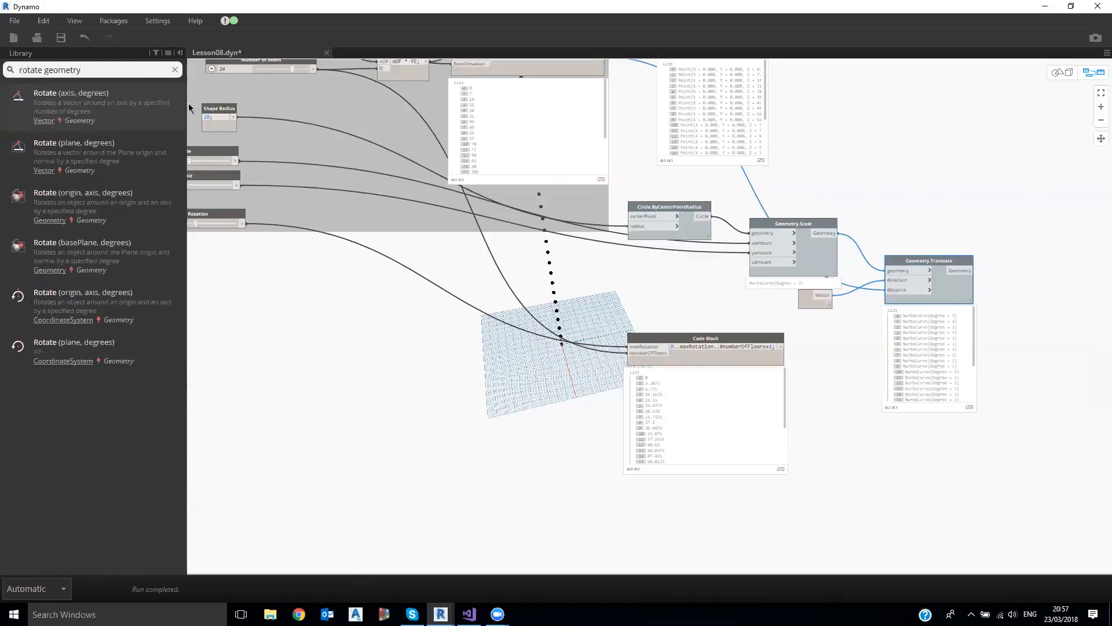
{"action": "left_click", "coordinate": [128, 215]}
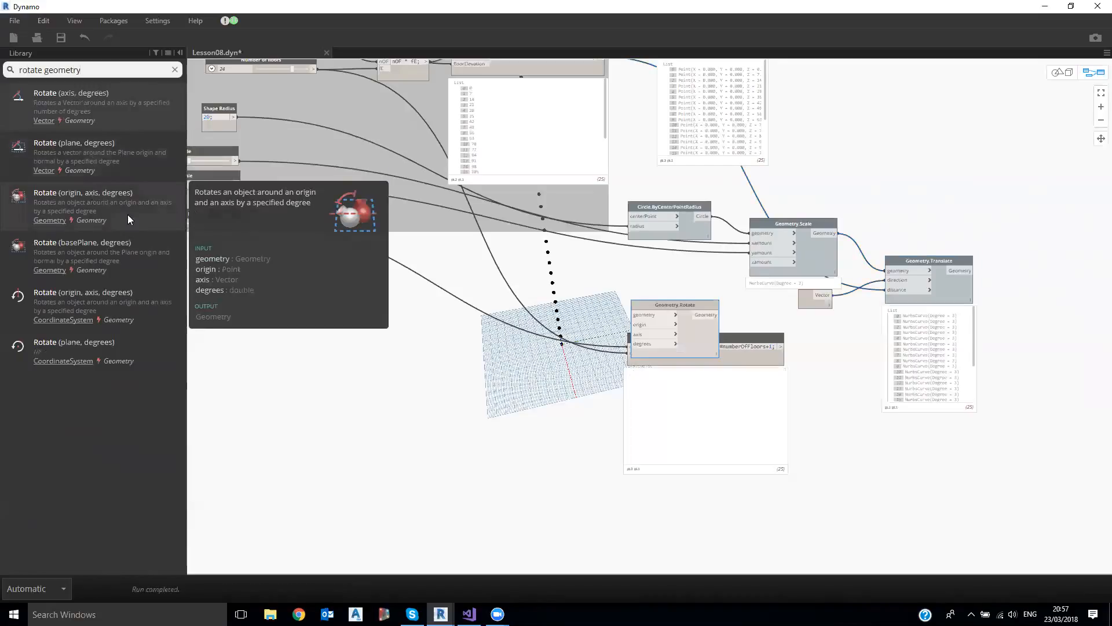
{"action": "middle_click_drag", "start_coordinate": [701, 343], "coordinate": [571, 312]}
{"action": "left_click_drag", "start_coordinate": [566, 268], "coordinate": [941, 262]}
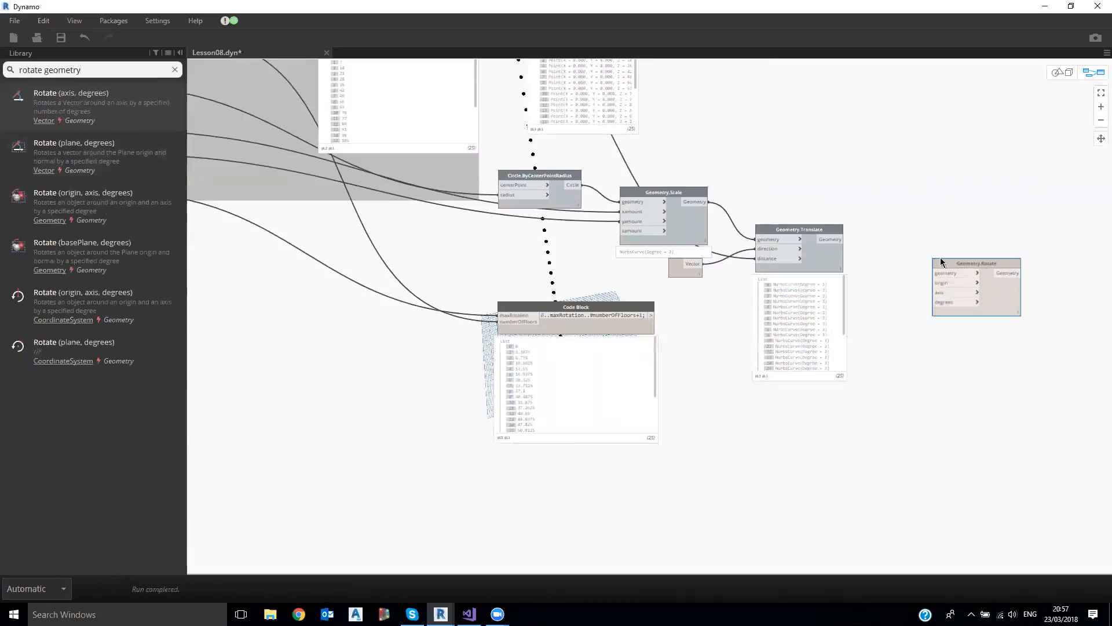
- Connect the Geometry.Translate output to the geometry input of Geometry.Rotate
{"action": "scroll", "coordinate": [945, 274], "scroll_direction": "up", "scroll_amount": 3}
{"action": "left_click", "coordinate": [945, 276]}
{"action": "left_click", "coordinate": [802, 234]}
- Tidy the Geometry.Scale, Geometry.Translate and Geometry.Rotate nodes into a clearer row with space between them
{"action": "left_click_drag", "start_coordinate": [794, 219], "coordinate": [791, 213]}
{"action": "left_click_drag", "start_coordinate": [574, 168], "coordinate": [567, 167]}
{"action": "left_click_drag", "start_coordinate": [431, 145], "coordinate": [430, 142]}
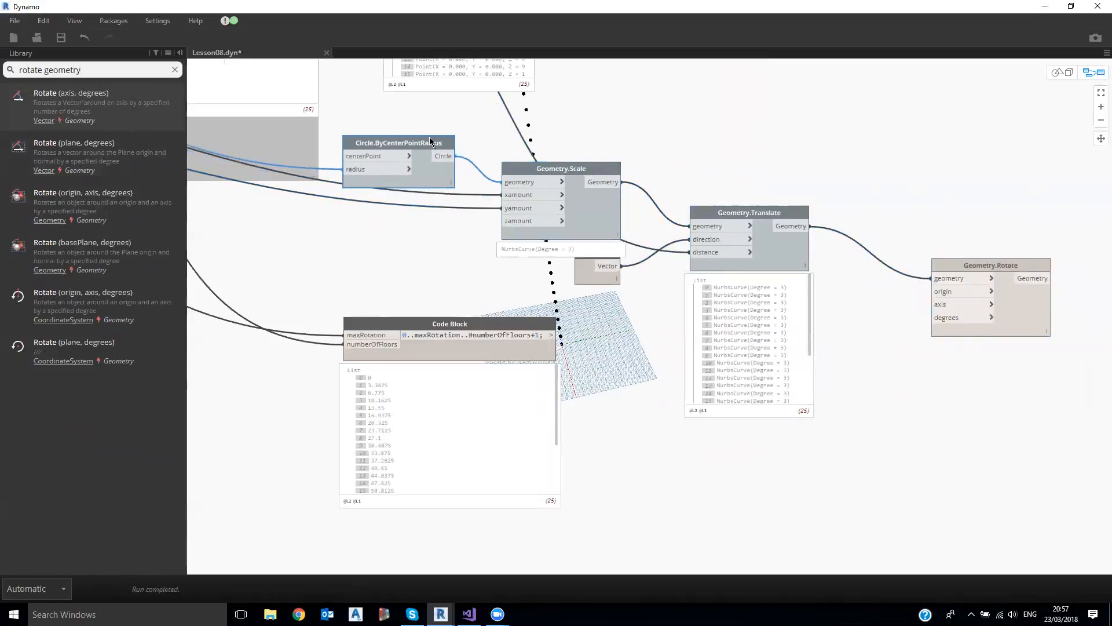
{"action": "left_click_drag", "start_coordinate": [566, 173], "coordinate": [557, 170]}
{"action": "left_click_drag", "start_coordinate": [714, 212], "coordinate": [714, 215]}
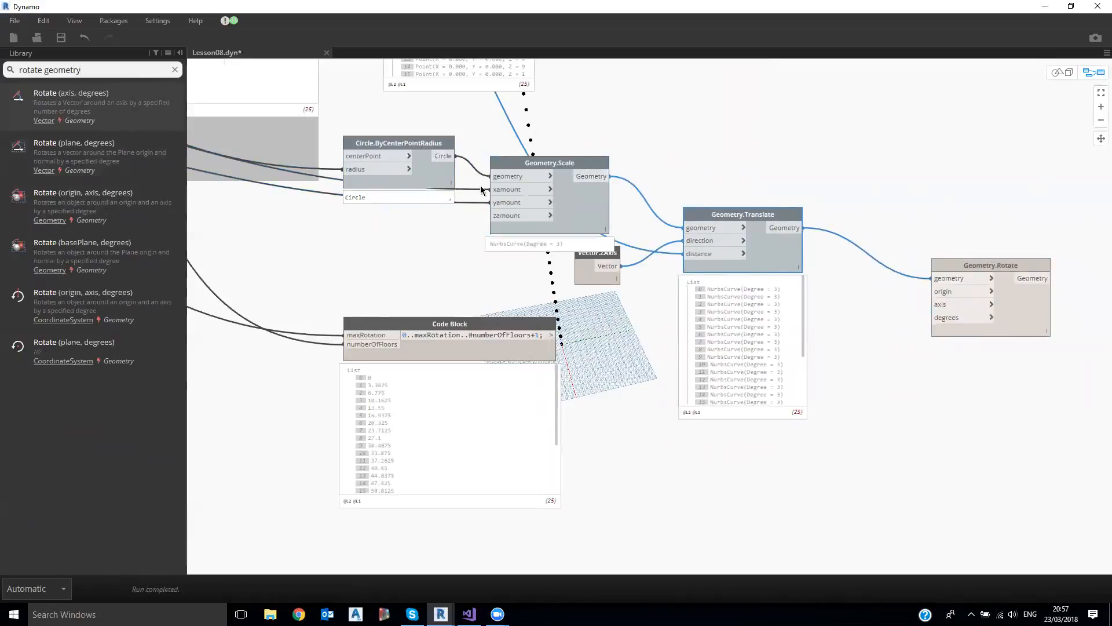
{"action": "left_click_drag", "start_coordinate": [983, 265], "coordinate": [958, 277]}
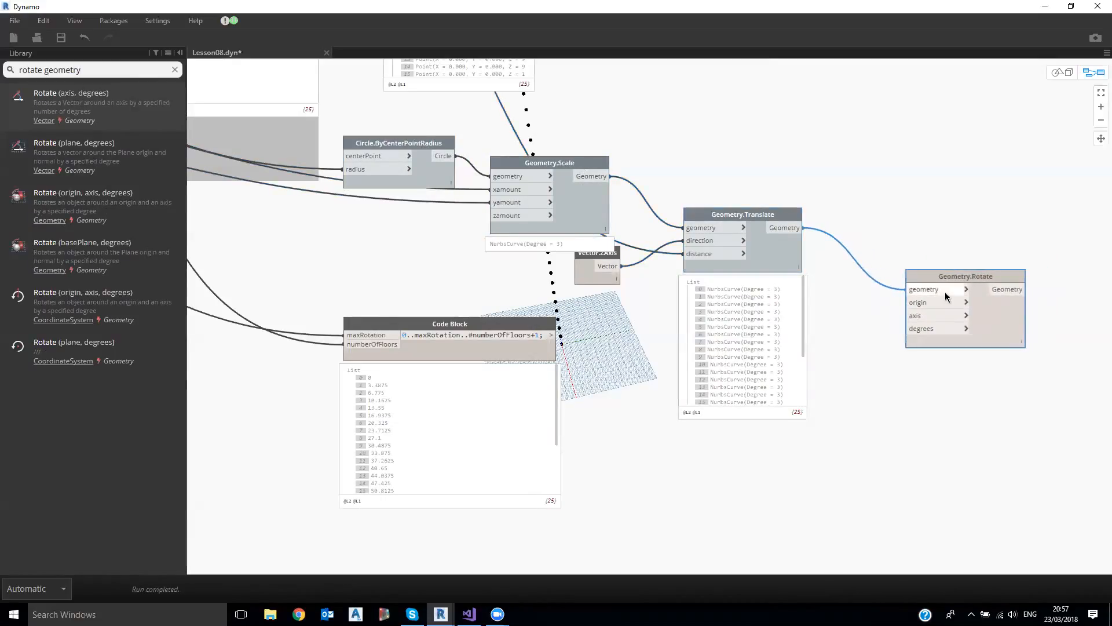
{"action": "scroll", "coordinate": [944, 293], "scroll_direction": "up", "scroll_amount": 3}
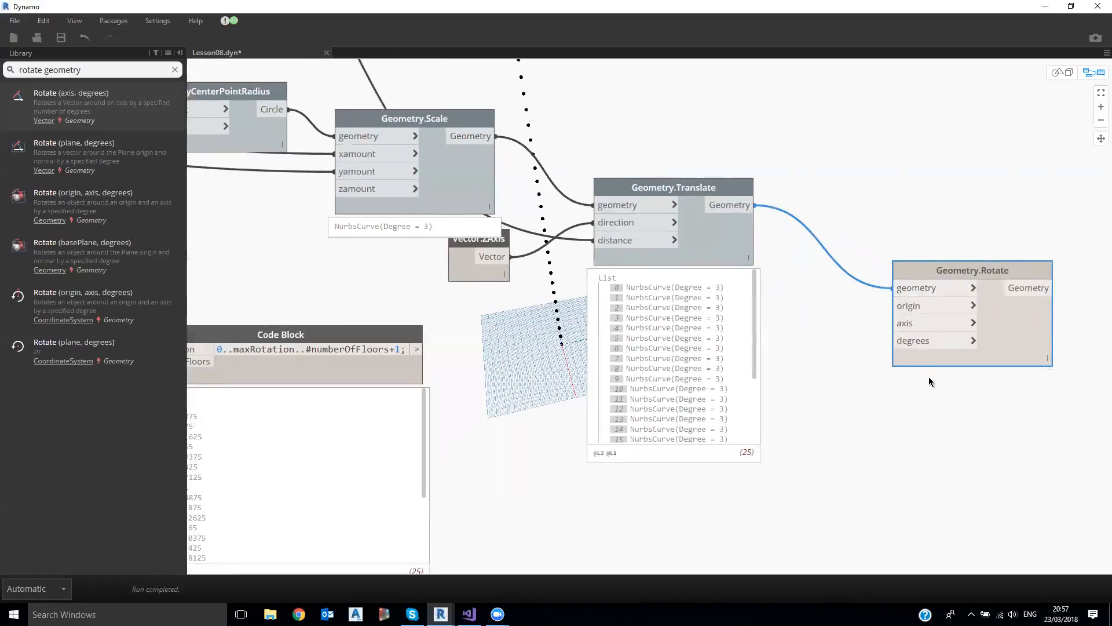
{"action": "middle_click_drag", "start_coordinate": [926, 376], "coordinate": [907, 347]}
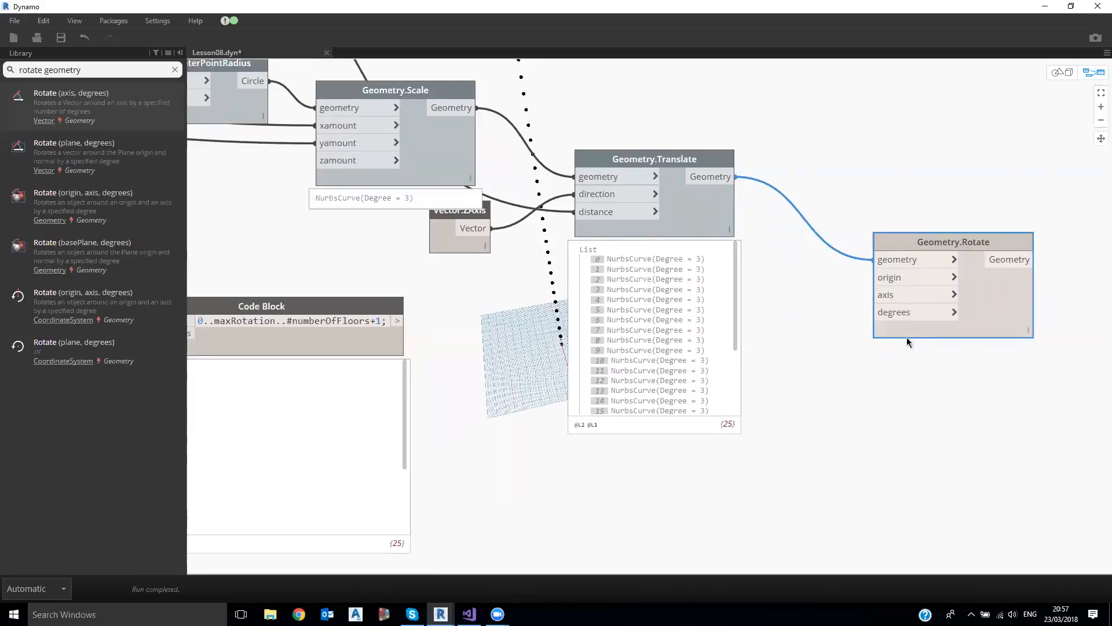
{"action": "scroll", "coordinate": [907, 342], "scroll_direction": "down", "scroll_amount": 2}
{"action": "left_click_drag", "start_coordinate": [899, 293], "coordinate": [917, 311]}
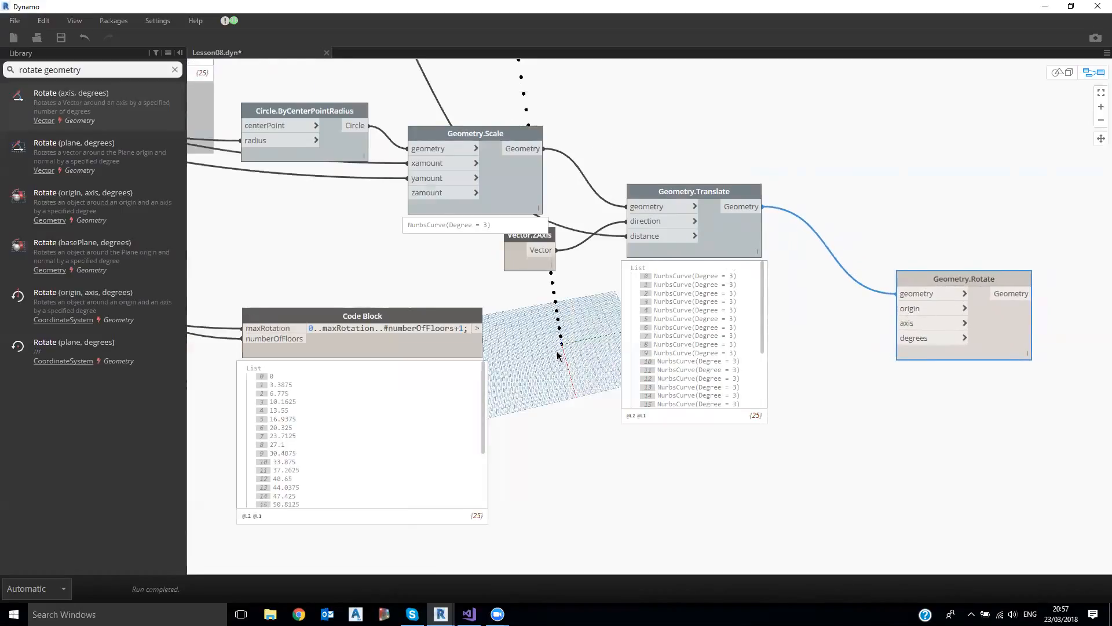
{"action": "left_click_drag", "start_coordinate": [987, 290], "coordinate": [990, 297]}
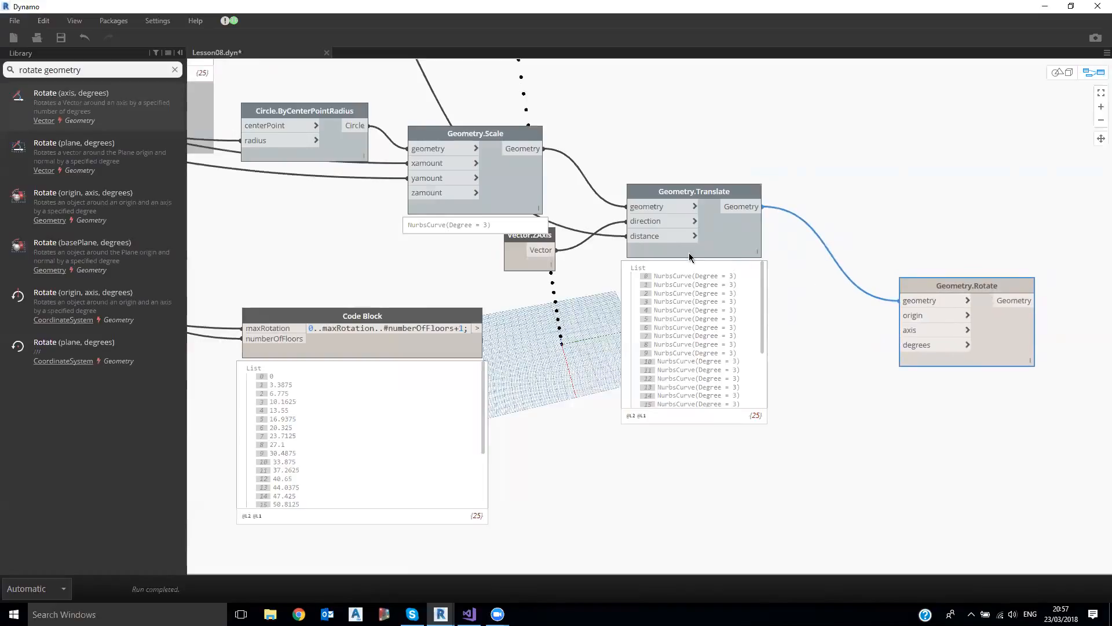
- Move Point.ByCoordinates above the Geometry.Rotate node and connect its points to the rotation origin input
{"action": "scroll", "coordinate": [688, 253], "scroll_direction": "down", "scroll_amount": 4}
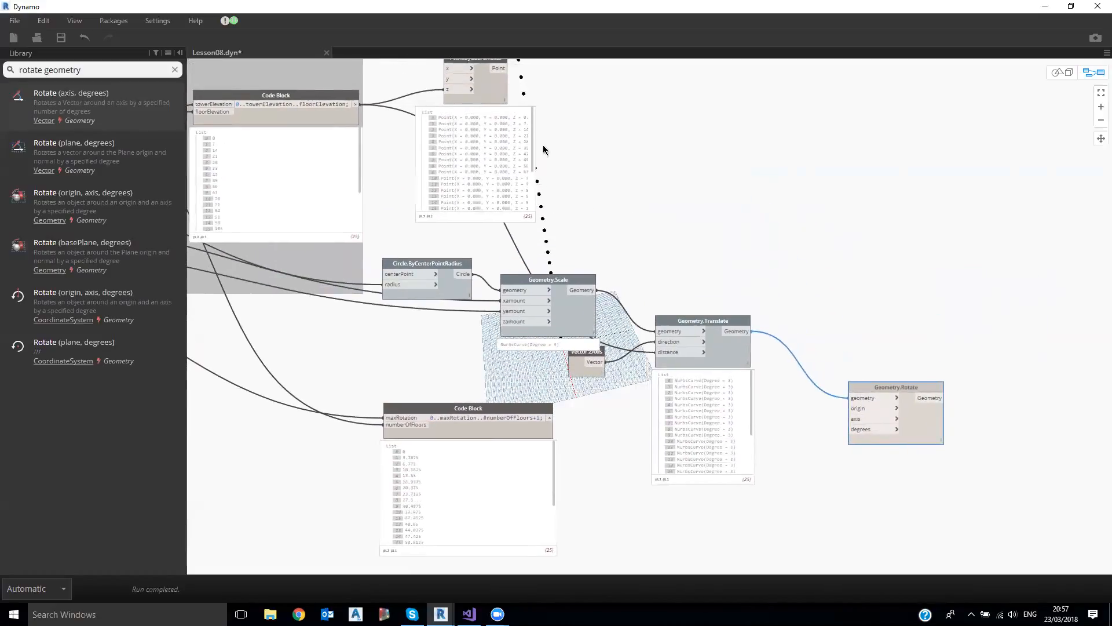
{"action": "left_click_drag", "start_coordinate": [501, 99], "coordinate": [817, 219]}
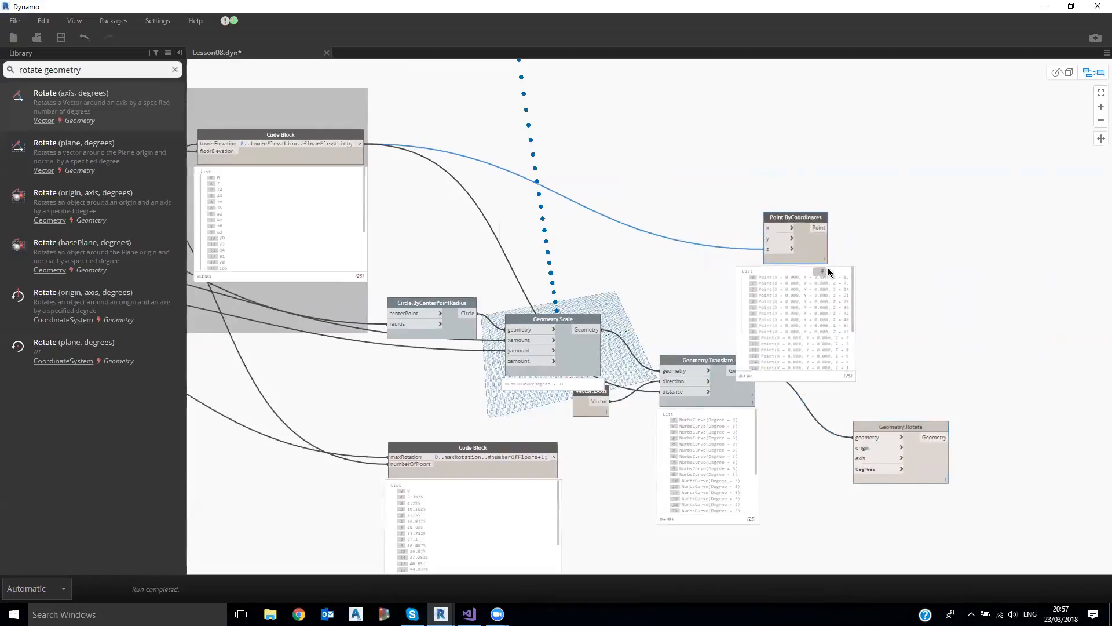
{"action": "middle_click_drag", "start_coordinate": [873, 408], "coordinate": [868, 400]}
{"action": "left_click_drag", "start_coordinate": [889, 415], "coordinate": [935, 398]}
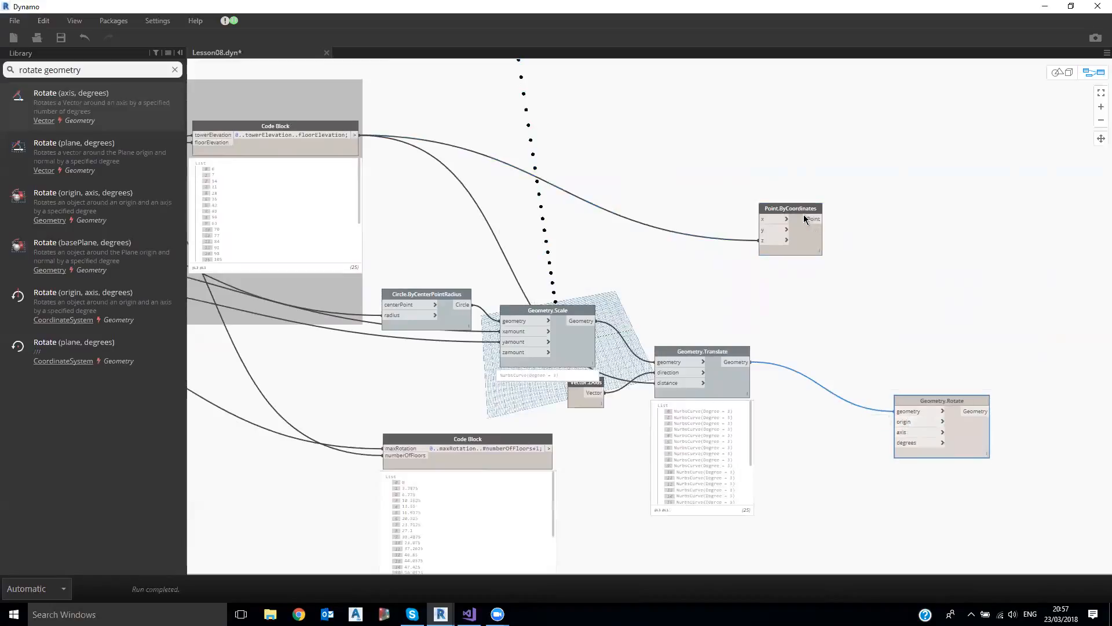
{"action": "left_click", "coordinate": [903, 423]}
{"action": "left_click_drag", "start_coordinate": [908, 397], "coordinate": [906, 398]}
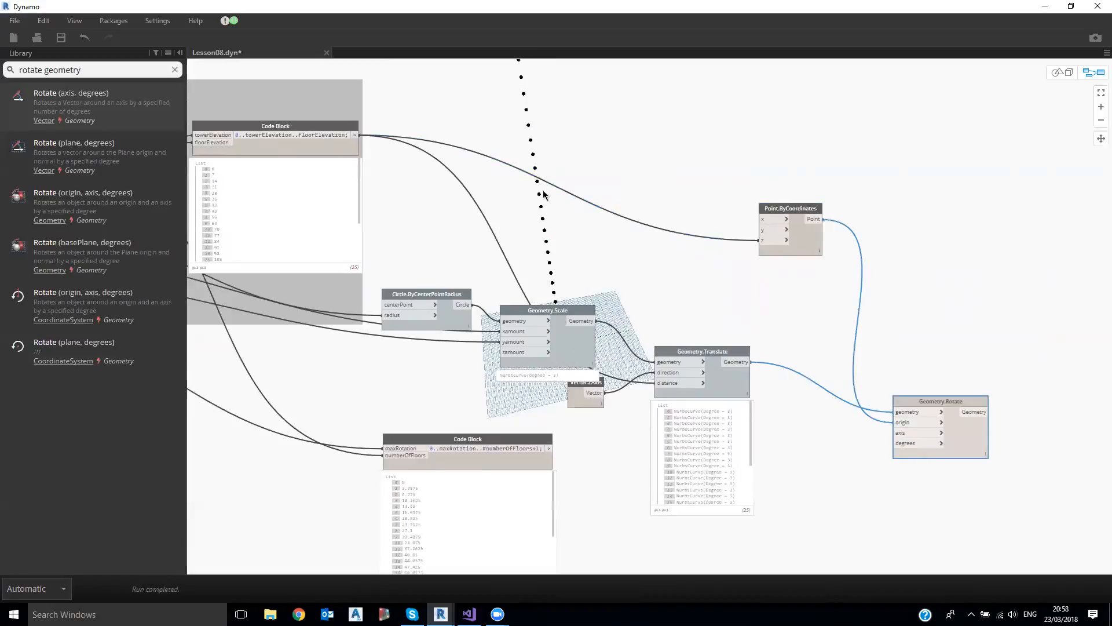
- Connect Vector.ZAxis to the axis input and the rotation range Code Block to the degrees input of Geometry.Rotate
{"action": "left_click_drag", "start_coordinate": [602, 383], "coordinate": [602, 405]}
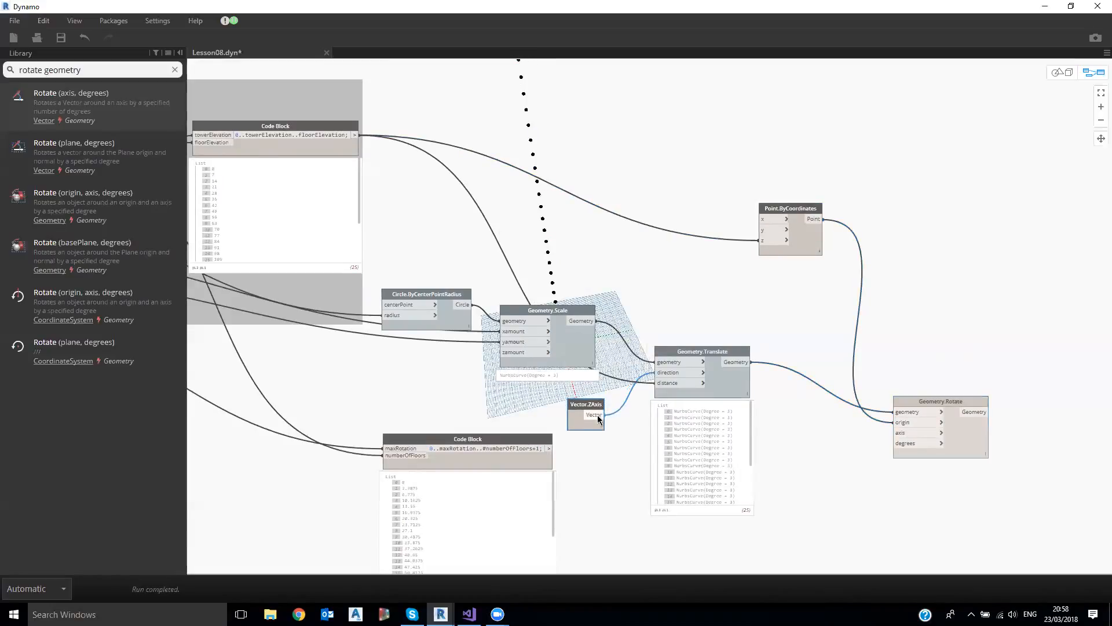
{"action": "left_click", "coordinate": [894, 433]}
{"action": "mouse_move", "coordinate": [854, 427]}
{"action": "middle_mouse_down"}
{"action": "mouse_move", "coordinate": [826, 355]}
{"action": "mouse_move", "coordinate": [760, 364]}
{"action": "middle_mouse_up"}
{"action": "left_click_drag", "start_coordinate": [462, 325], "coordinate": [468, 364]}
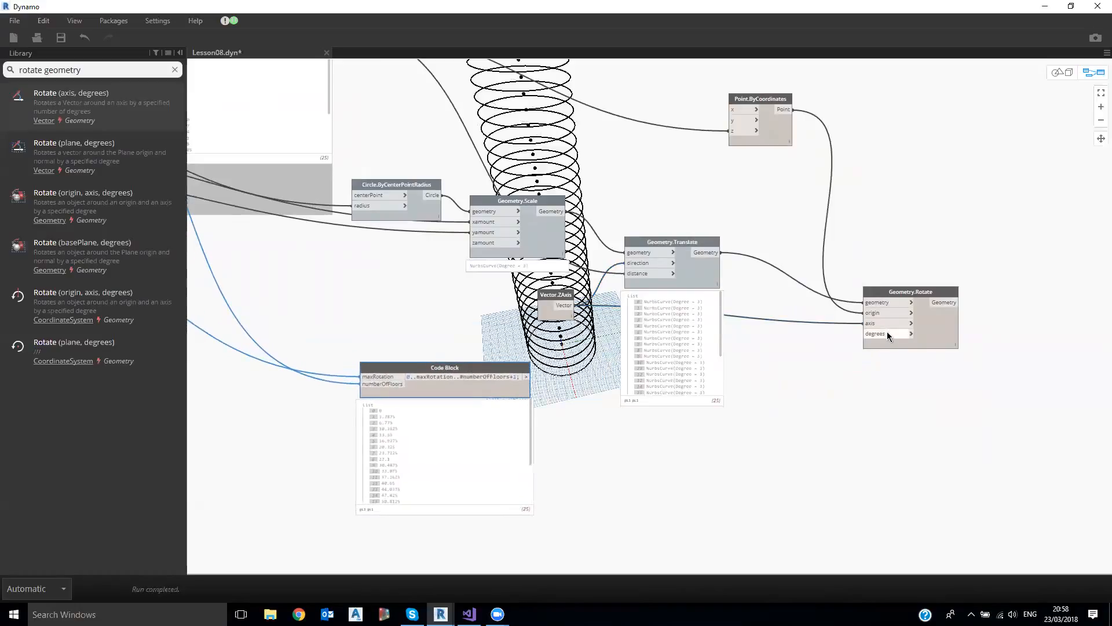
{"action": "left_click_drag", "start_coordinate": [400, 371], "coordinate": [401, 383]}
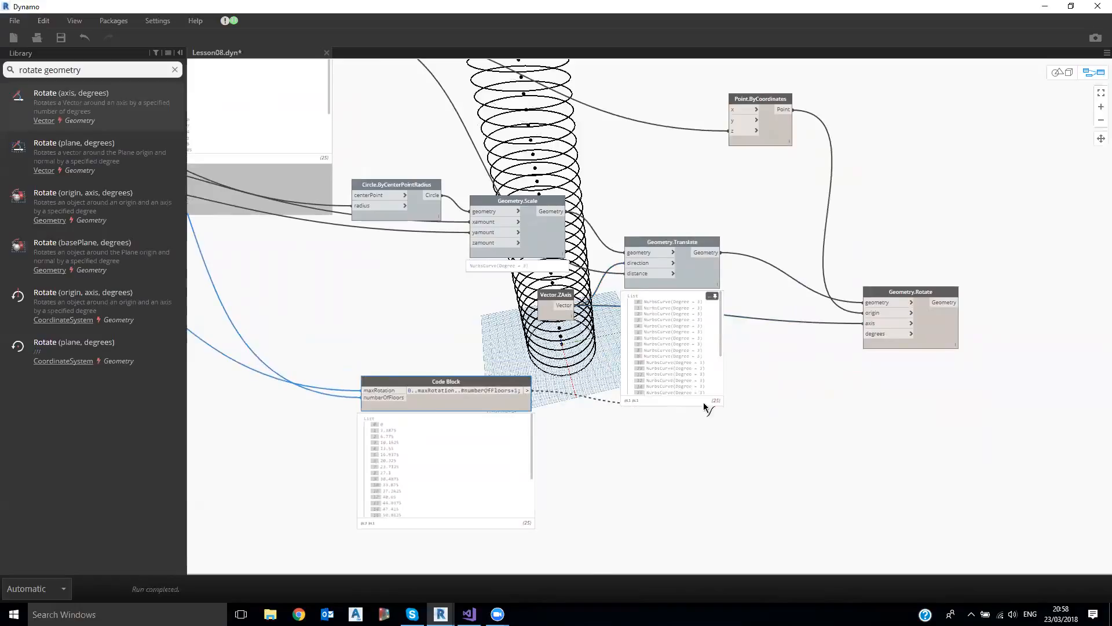
{"action": "left_click", "coordinate": [869, 333]}
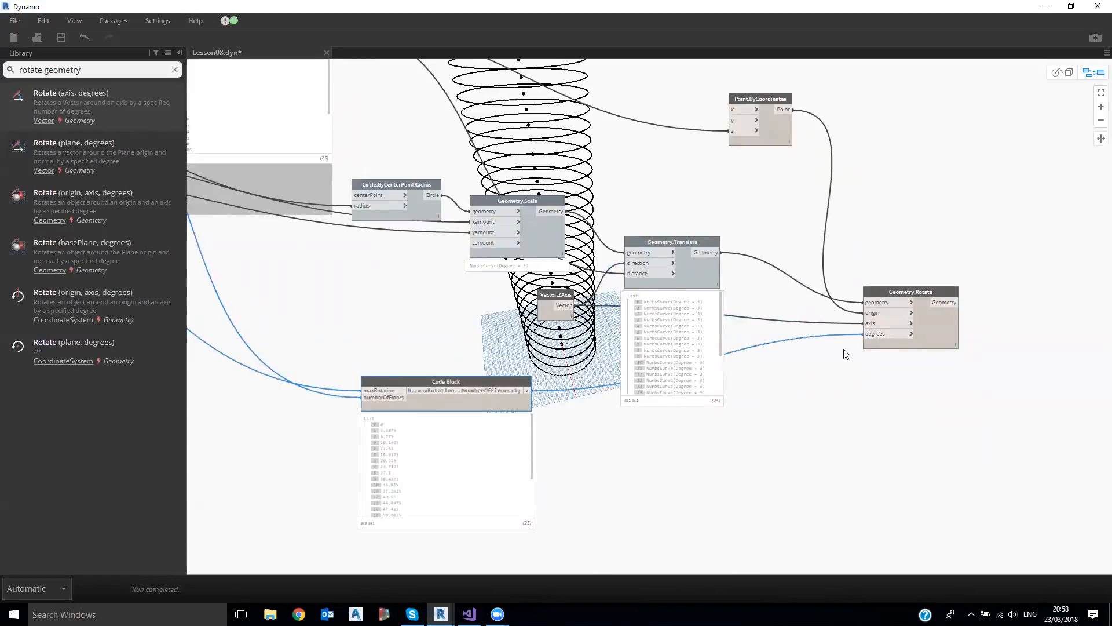
- Examine the rotated floor curves of the tower from several angles in the 3D geometry view
{"action": "key", "text": "ctrl+b"}
{"action": "scroll", "coordinate": [613, 330], "scroll_direction": "down", "scroll_amount": 4}
{"action": "right_click_drag", "start_coordinate": [613, 330], "coordinate": [570, 313]}
{"action": "key", "text": "ctrl+b"}
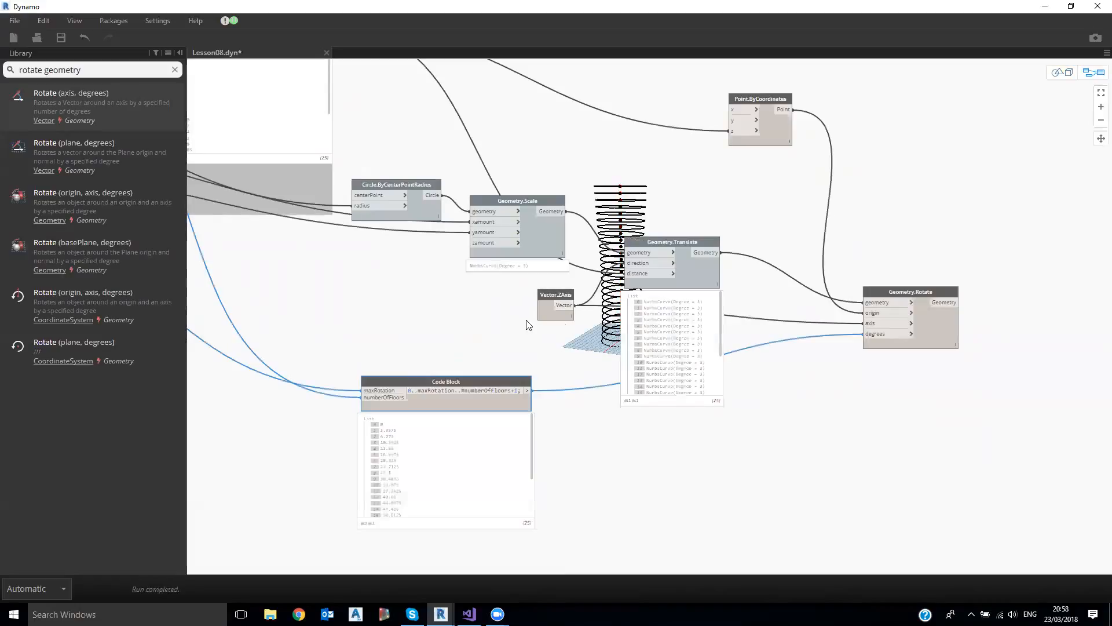
{"action": "middle_click_drag", "start_coordinate": [527, 317], "coordinate": [560, 316]}
{"action": "middle_click_drag", "start_coordinate": [412, 342], "coordinate": [687, 340]}
{"action": "key", "text": "ctrl+b"}
{"action": "scroll", "coordinate": [652, 259], "scroll_direction": "up", "scroll_amount": 2}
{"action": "scroll", "coordinate": [651, 259], "scroll_direction": "up", "scroll_amount": 3}
{"action": "right_click_drag", "start_coordinate": [652, 260], "coordinate": [641, 380]}
{"action": "middle_click_drag", "start_coordinate": [642, 382], "coordinate": [918, 430]}
{"action": "right_click_drag", "start_coordinate": [917, 430], "coordinate": [904, 425]}
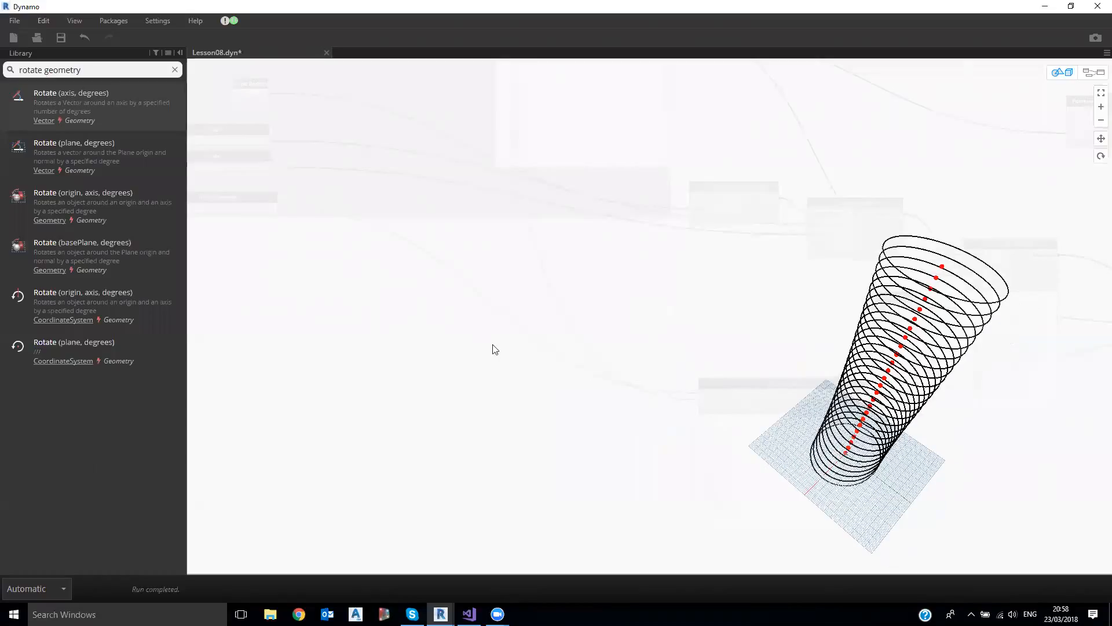
- Return to the graph and adjust the sliders to X Scale 1.5, Y Scale 1.1 and Tower Rotation 218.6
{"action": "key", "text": "ctrl+b"}
{"action": "scroll", "coordinate": [492, 274], "scroll_direction": "down", "scroll_amount": 1}
{"action": "middle_click_drag", "start_coordinate": [495, 276], "coordinate": [447, 250]}
{"action": "mouse_move", "coordinate": [295, 204]}
{"action": "middle_mouse_down"}
{"action": "mouse_move", "coordinate": [328, 180]}
{"action": "mouse_move", "coordinate": [344, 189]}
{"action": "mouse_move", "coordinate": [311, 201]}
{"action": "mouse_move", "coordinate": [315, 208]}
{"action": "middle_mouse_up"}
{"action": "scroll", "coordinate": [303, 195], "scroll_direction": "down", "scroll_amount": 1}
{"action": "scroll", "coordinate": [291, 180], "scroll_direction": "up", "scroll_amount": 1}
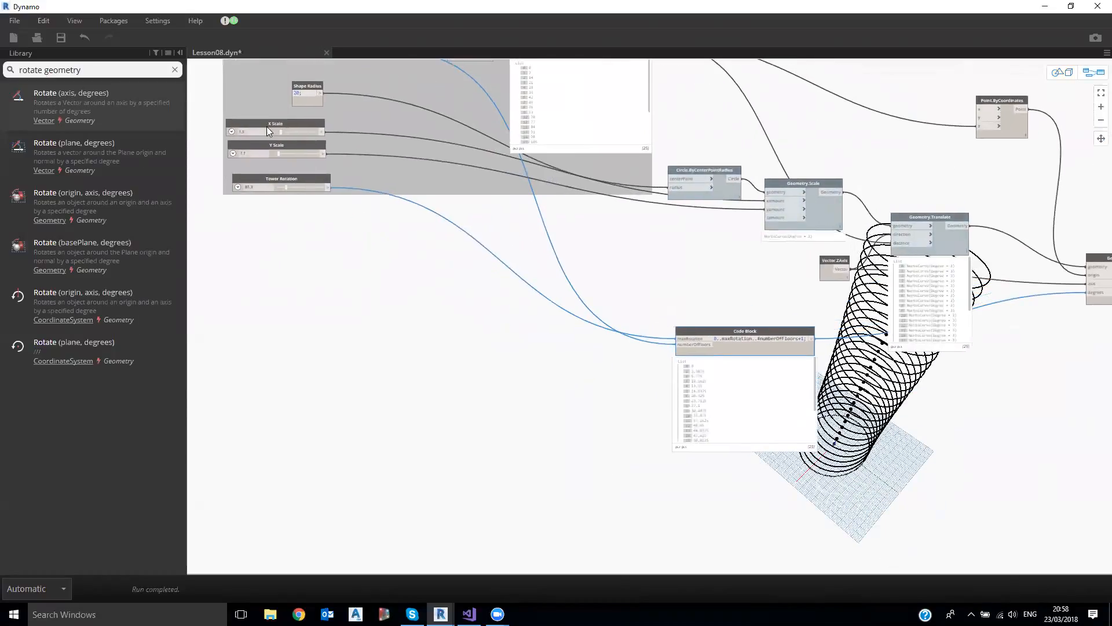
{"action": "left_click_drag", "start_coordinate": [282, 131], "coordinate": [279, 132]}
{"action": "left_click_drag", "start_coordinate": [279, 152], "coordinate": [303, 187]}
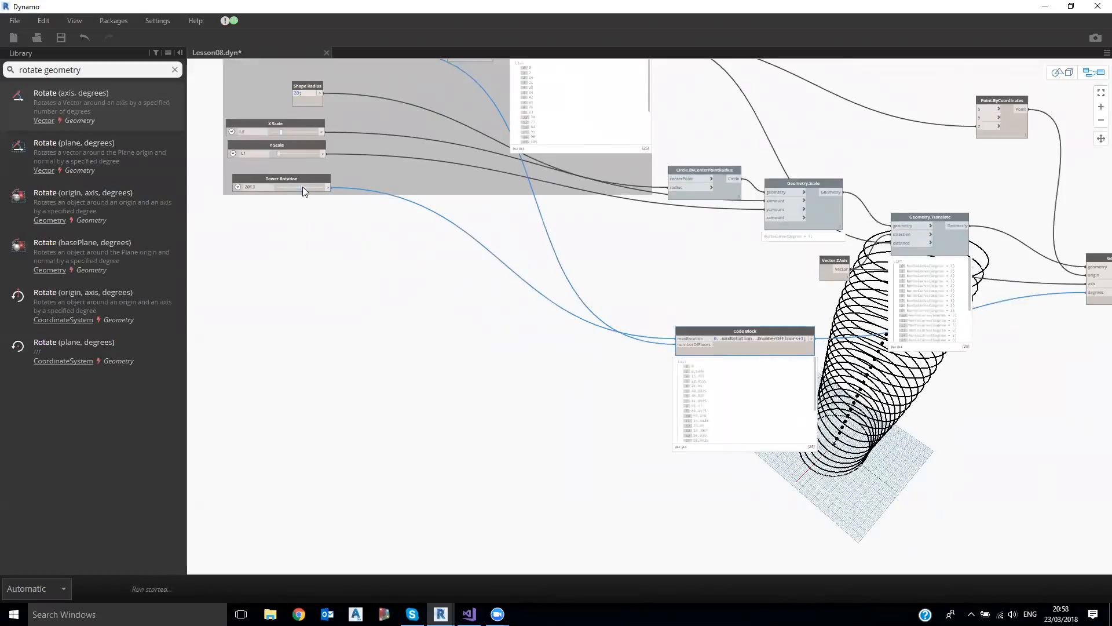
- Set Floor Elevation to 8 and Number of floors to 26, and review the tower in the geometry view
{"action": "middle_click_drag", "start_coordinate": [475, 385], "coordinate": [460, 486]}
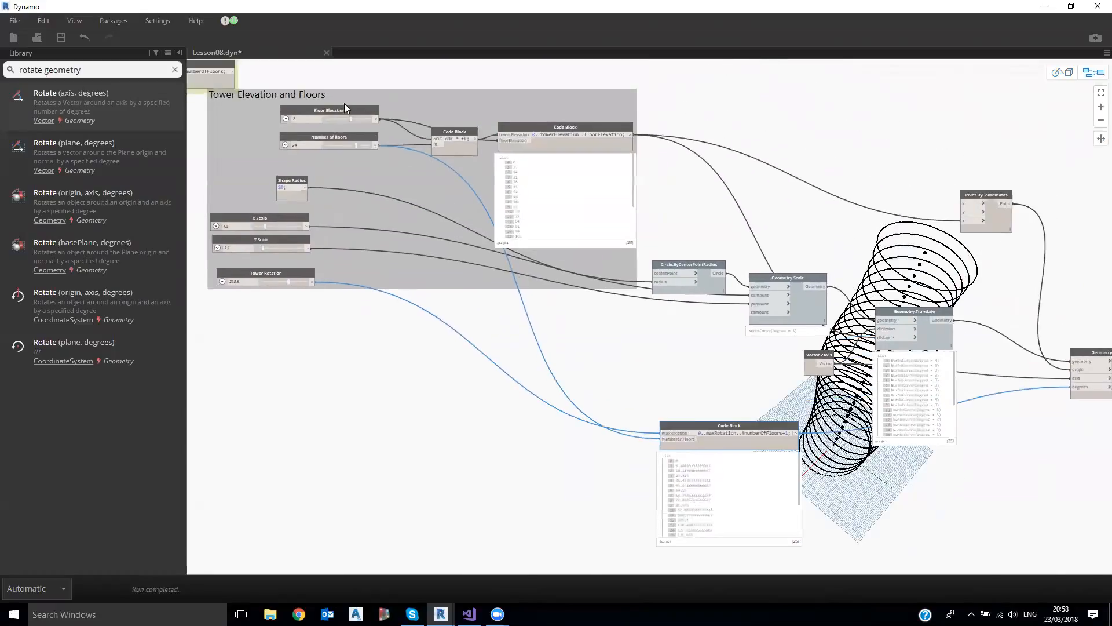
{"action": "scroll", "coordinate": [360, 142], "scroll_direction": "up", "scroll_amount": 1}
{"action": "scroll", "coordinate": [361, 141], "scroll_direction": "up", "scroll_amount": 2}
{"action": "mouse_move", "coordinate": [361, 142]}
{"action": "left_mouse_down"}
{"action": "mouse_move", "coordinate": [345, 142]}
{"action": "mouse_move", "coordinate": [371, 143]}
{"action": "left_mouse_up"}
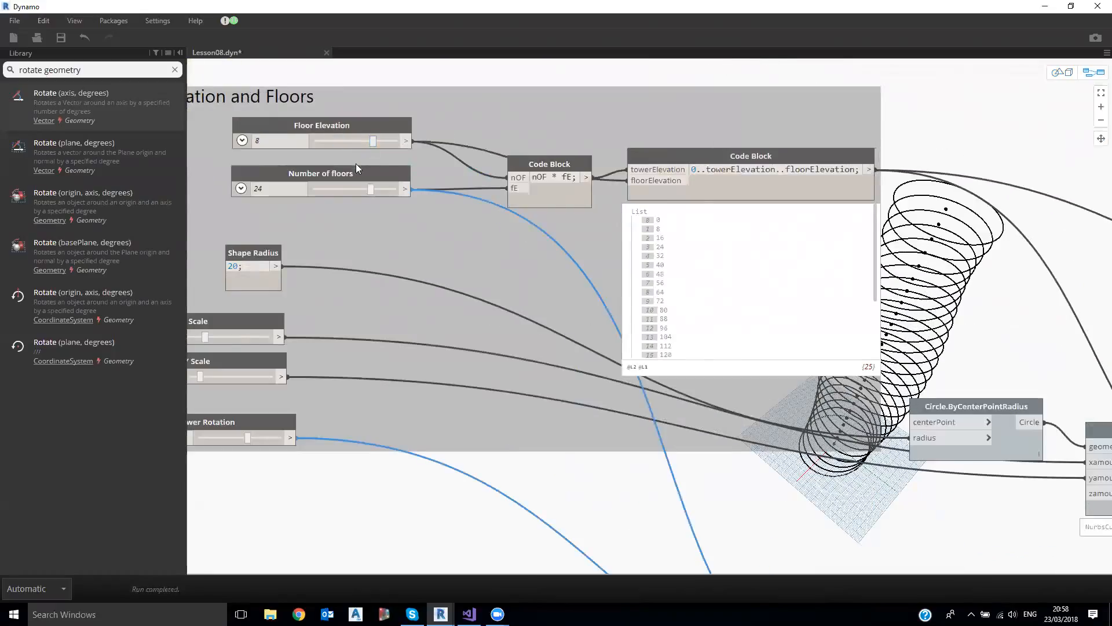
{"action": "mouse_move", "coordinate": [380, 187]}
{"action": "left_mouse_down"}
{"action": "mouse_move", "coordinate": [371, 187]}
{"action": "mouse_move", "coordinate": [380, 189]}
{"action": "left_mouse_up"}
{"action": "left_click", "coordinate": [560, 478]}
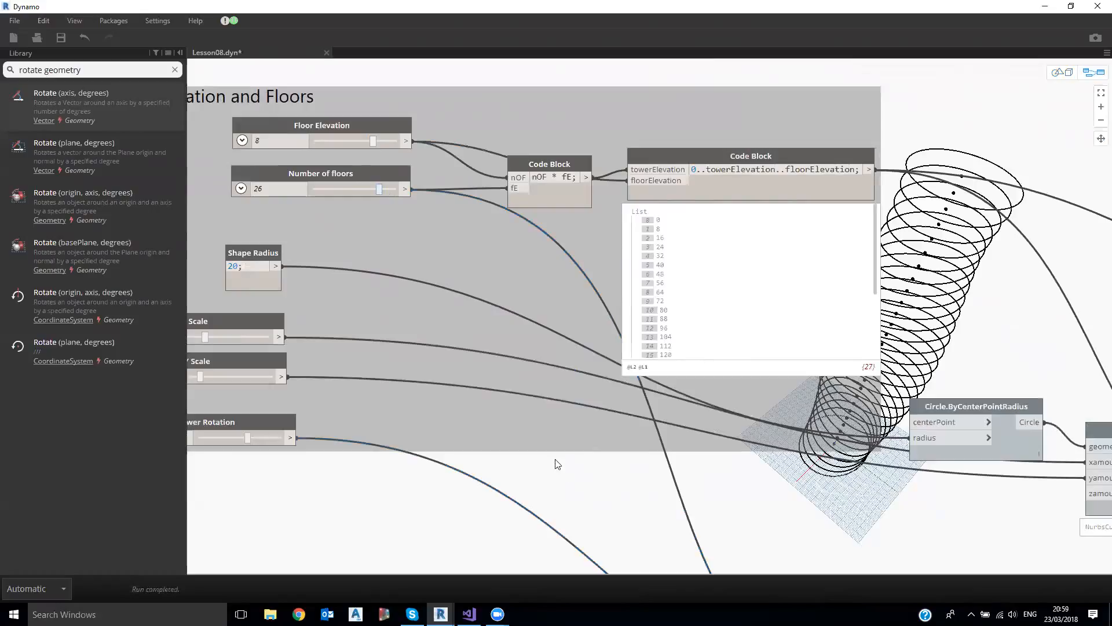
{"action": "key", "text": "ctrl+b"}
{"action": "scroll", "coordinate": [599, 384], "scroll_direction": "down", "scroll_amount": 3}
{"action": "right_click_drag", "start_coordinate": [673, 398], "coordinate": [596, 372]}
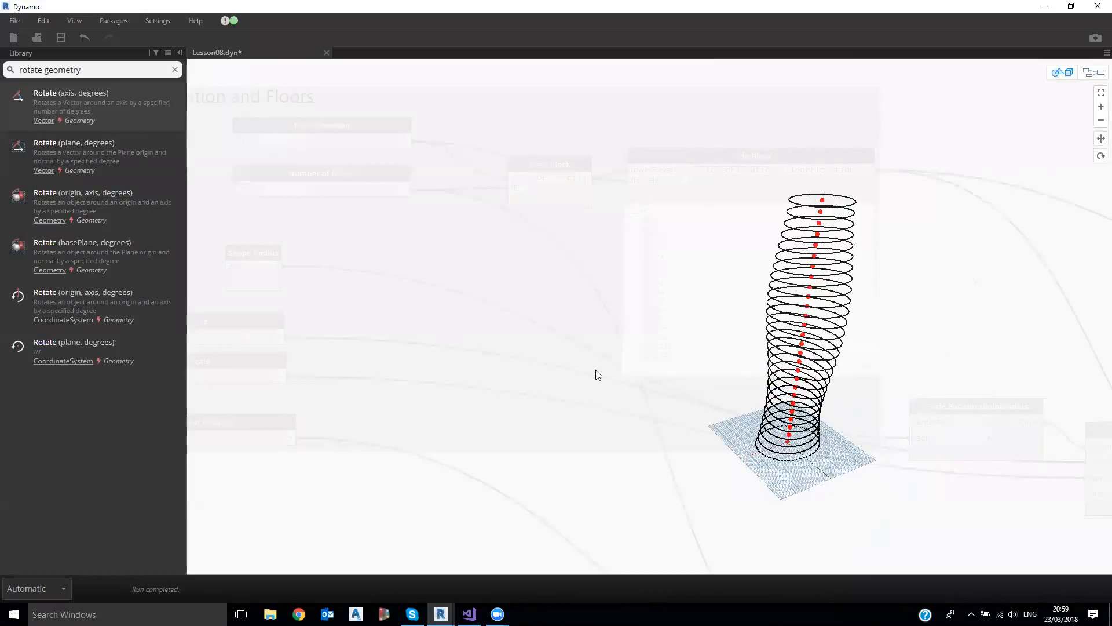
{"action": "key", "text": "ctrl+b"}
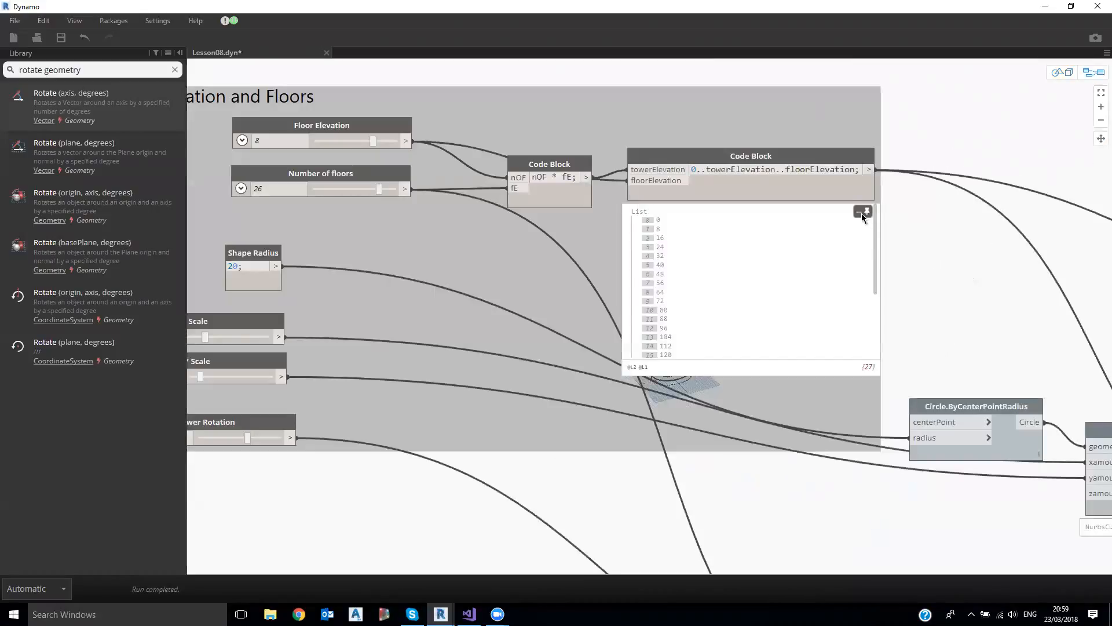
- Collapse the floor elevation Code Block's list preview and align all the input nodes of the group to the left
{"action": "left_click", "coordinate": [862, 214]}
{"action": "scroll", "coordinate": [624, 216], "scroll_direction": "down", "scroll_amount": 3}
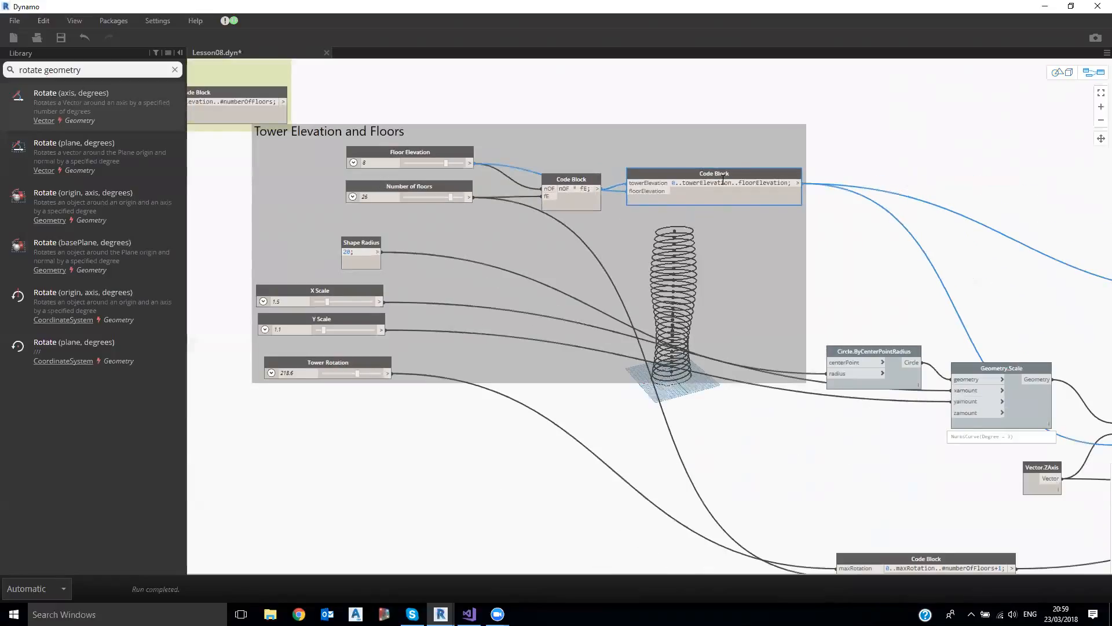
{"action": "middle_click_drag", "start_coordinate": [889, 463], "coordinate": [937, 448]}
{"action": "left_click_drag", "start_coordinate": [384, 76], "coordinate": [558, 294]}
{"action": "left_click_drag", "start_coordinate": [511, 140], "coordinate": [498, 143]}
{"action": "middle_click_drag", "start_coordinate": [544, 140], "coordinate": [609, 175]}
{"action": "left_click_drag", "start_coordinate": [455, 157], "coordinate": [482, 189]}
{"action": "left_click_drag", "start_coordinate": [352, 160], "coordinate": [577, 434]}
{"action": "right_click", "coordinate": [349, 268]}
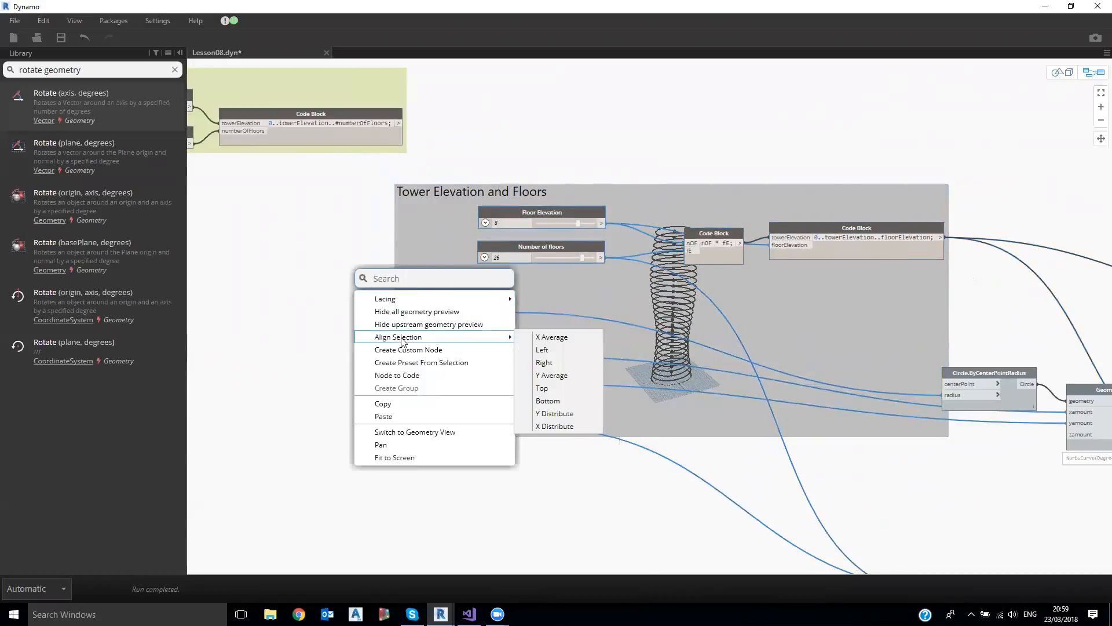
{"action": "mouse_move", "coordinate": [497, 342]}
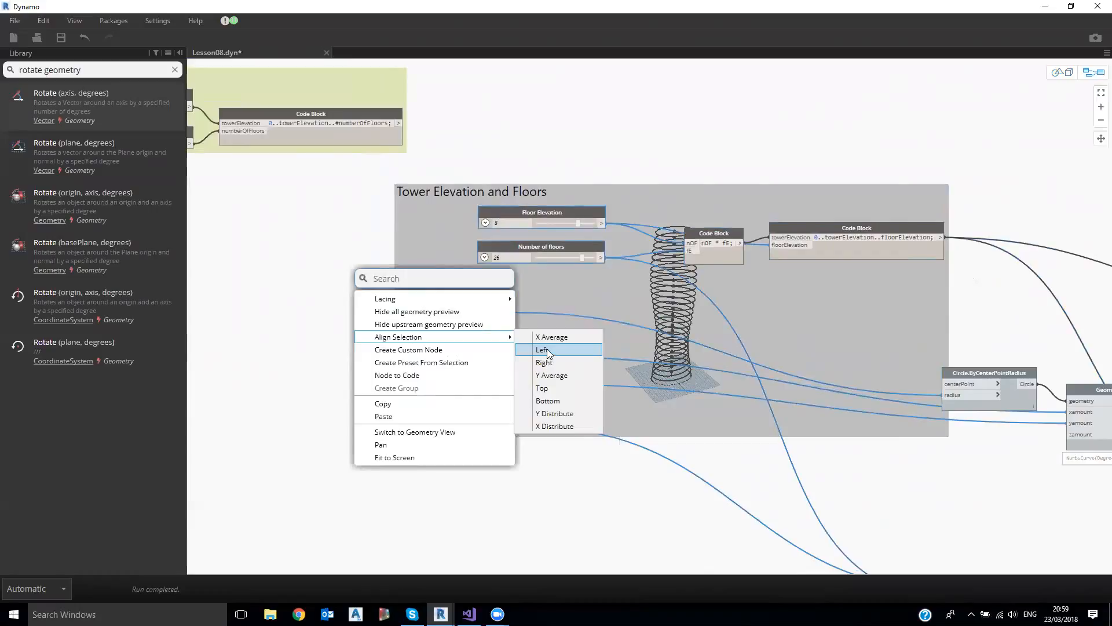
{"action": "left_click", "coordinate": [545, 350]}
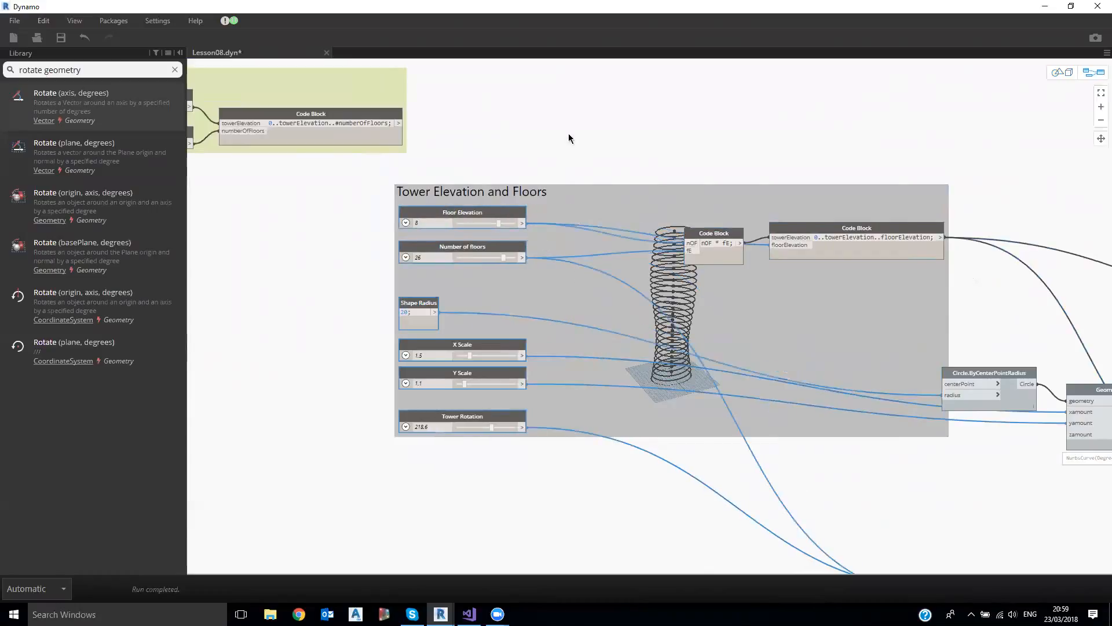
- Remove the two elevation Code Blocks from the Tower Elevation and Floors group
{"action": "left_click_drag", "start_coordinate": [653, 155], "coordinate": [1019, 343]}
{"action": "right_click", "coordinate": [886, 235]}
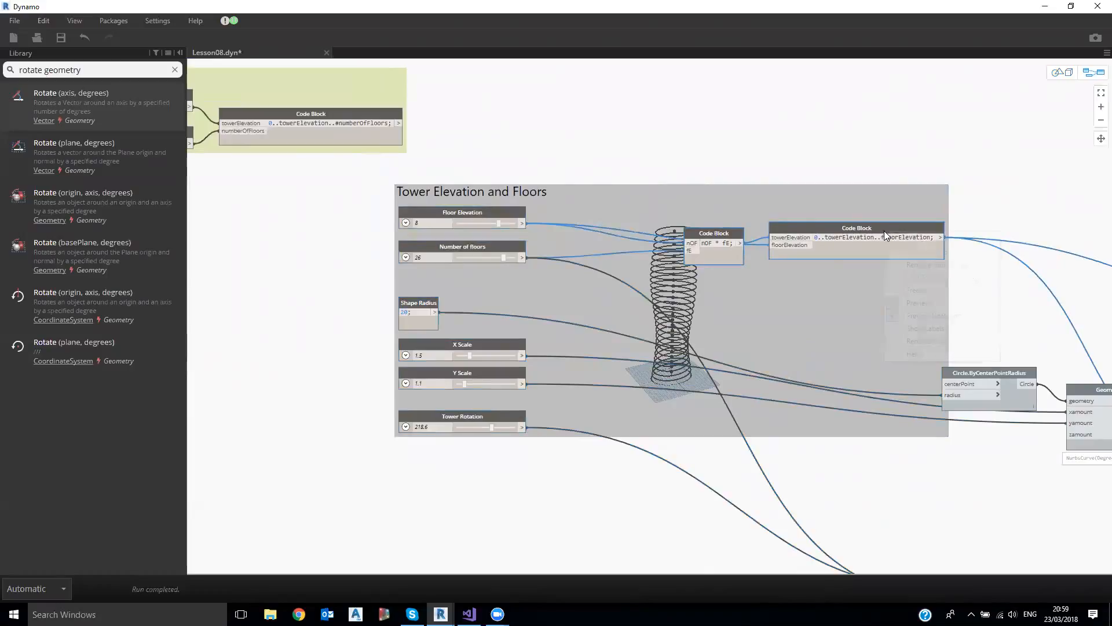
{"action": "left_click", "coordinate": [926, 265]}
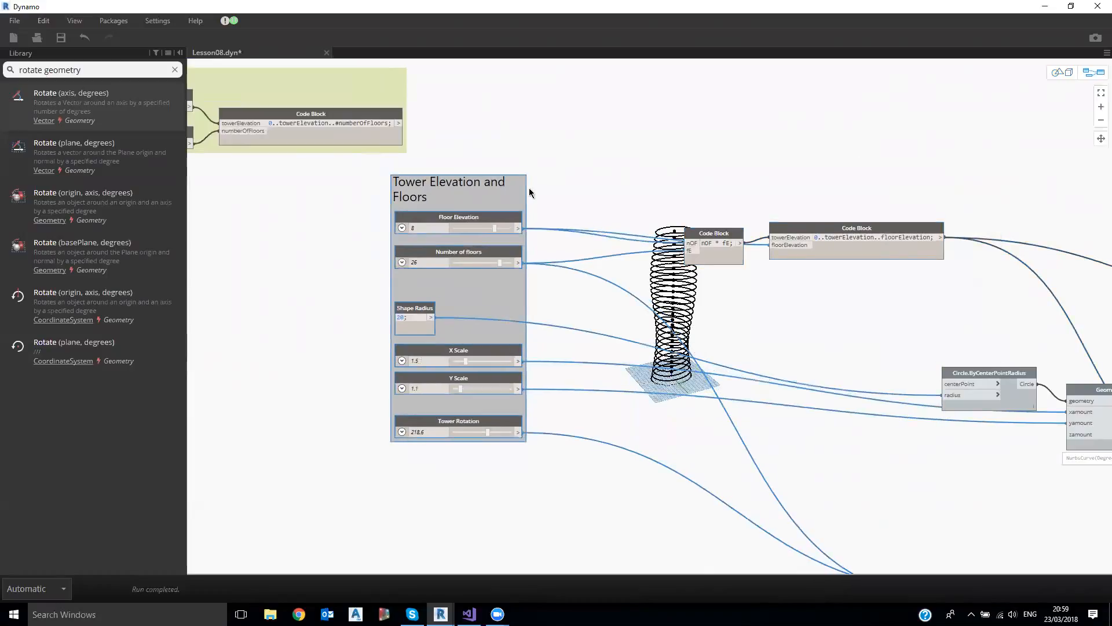
- Reposition the input group and move the two elevation Code Blocks away from it, near the Circle.ByCenterPointRadius node
{"action": "left_click_drag", "start_coordinate": [530, 189], "coordinate": [486, 214]}
{"action": "left_click_drag", "start_coordinate": [655, 145], "coordinate": [1030, 342]}
{"action": "left_click_drag", "start_coordinate": [930, 255], "coordinate": [1026, 352]}
{"action": "left_click", "coordinate": [701, 195]}
{"action": "middle_click_drag", "start_coordinate": [431, 203], "coordinate": [386, 172]}
{"action": "mouse_move", "coordinate": [386, 176]}
{"action": "left_mouse_down"}
{"action": "mouse_move", "coordinate": [392, 211]}
{"action": "mouse_move", "coordinate": [349, 178]}
{"action": "mouse_move", "coordinate": [374, 175]}
{"action": "left_mouse_up"}
{"action": "scroll", "coordinate": [371, 341], "scroll_direction": "down", "scroll_amount": 2}
{"action": "middle_click_drag", "start_coordinate": [358, 345], "coordinate": [431, 351]}
{"action": "scroll", "coordinate": [445, 296], "scroll_direction": "up", "scroll_amount": 5}
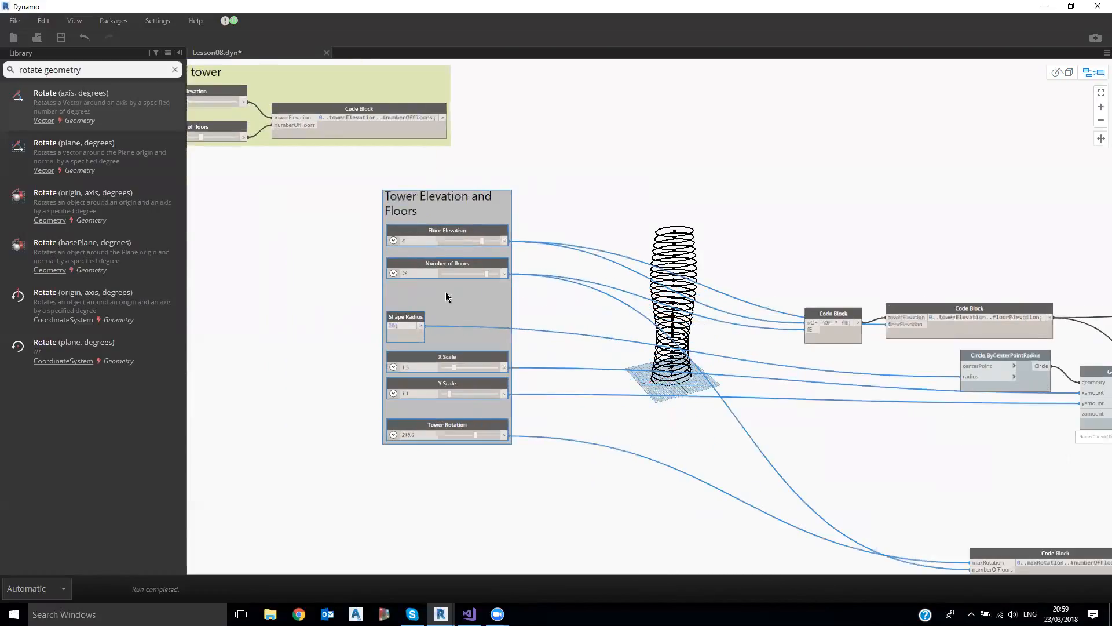
- Search the node library for a slider and add a Number Slider node beside the Tower Elevation and Floors group
{"action": "scroll", "coordinate": [887, 418], "scroll_direction": "down", "scroll_amount": 3}
{"action": "middle_click_drag", "start_coordinate": [965, 462], "coordinate": [817, 385]}
{"action": "middle_click_drag", "start_coordinate": [590, 318], "coordinate": [558, 302]}
{"action": "scroll", "coordinate": [559, 299], "scroll_direction": "down", "scroll_amount": 2}
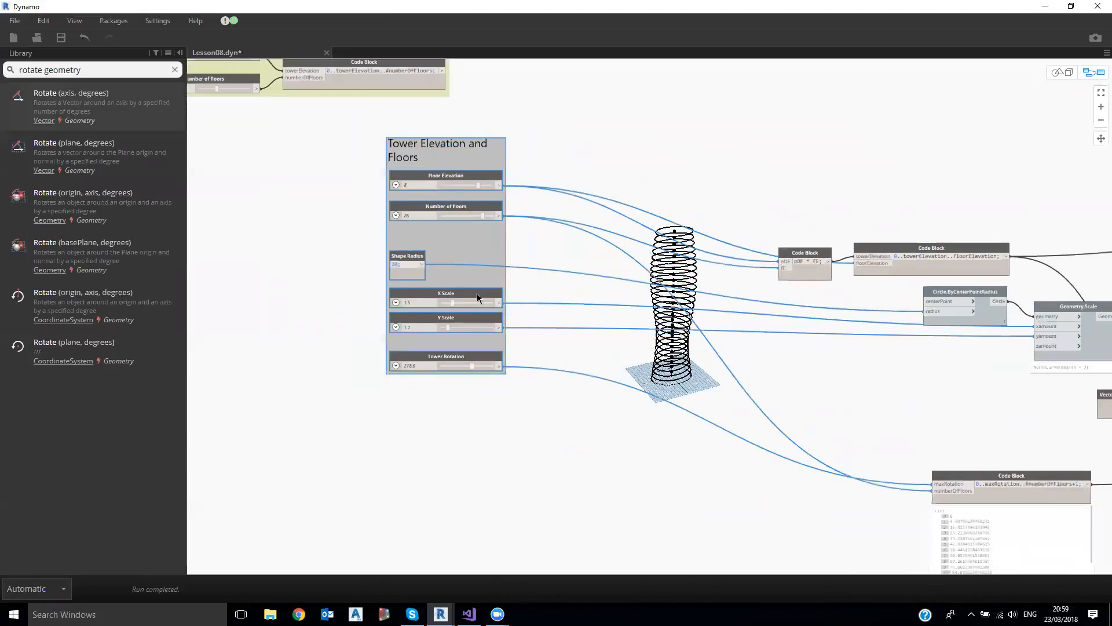
{"action": "scroll", "coordinate": [477, 293], "scroll_direction": "up", "scroll_amount": 4}
{"action": "left_click_drag", "start_coordinate": [378, 250], "coordinate": [365, 253]}
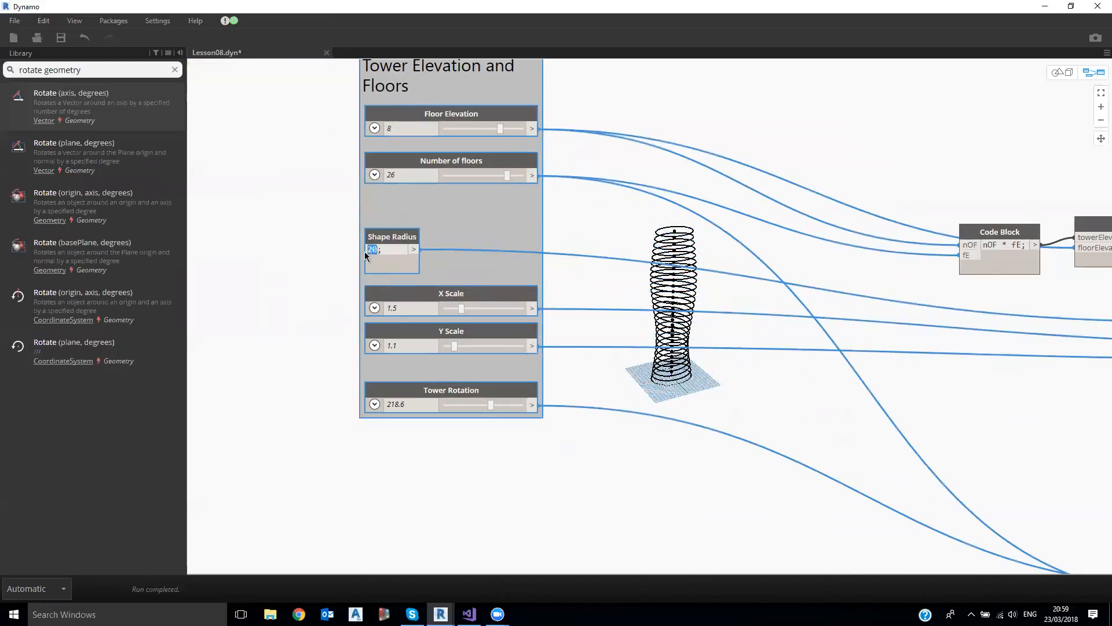
{"action": "left_click", "coordinate": [6, 71]}
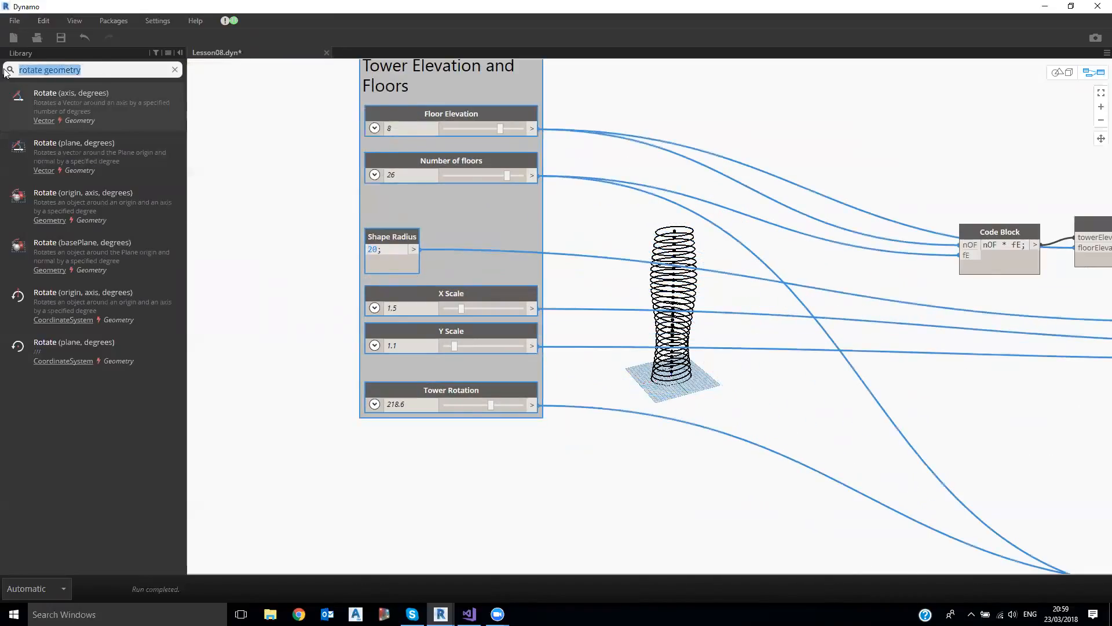
{"action": "type", "text": "slider"}
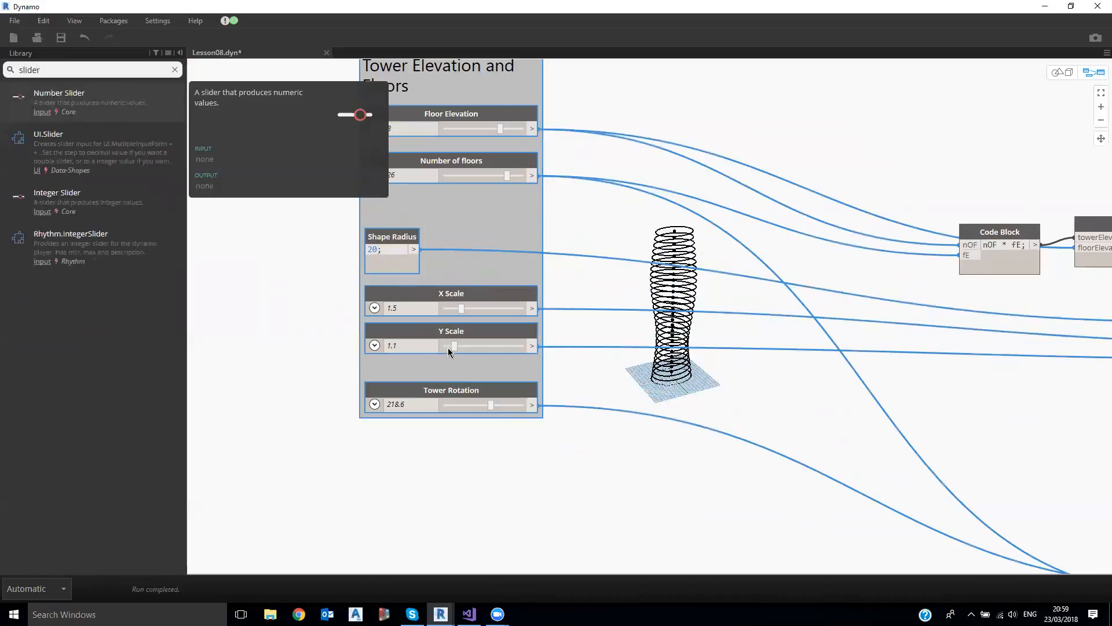
{"action": "left_click", "coordinate": [55, 98]}
- Set the new Number Slider's minimum to 10 and maximum to 50
{"action": "left_click", "coordinate": [644, 328]}
{"action": "left_click", "coordinate": [684, 346]}
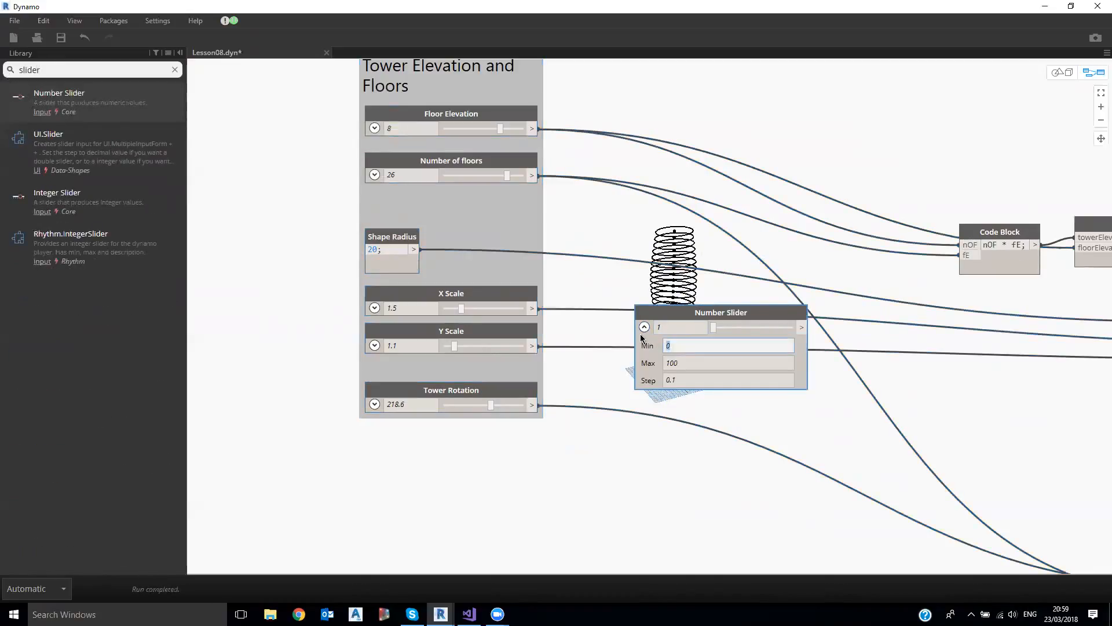
{"action": "left_click", "coordinate": [676, 361]}
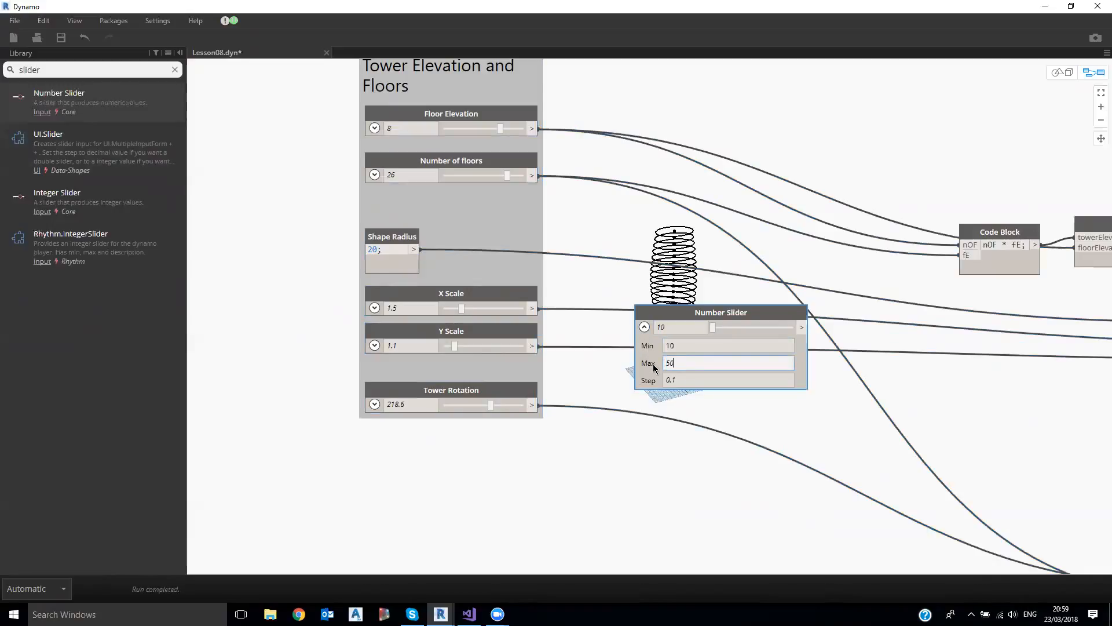
{"action": "type", "text": "50"}
{"action": "key", "text": "Return"}
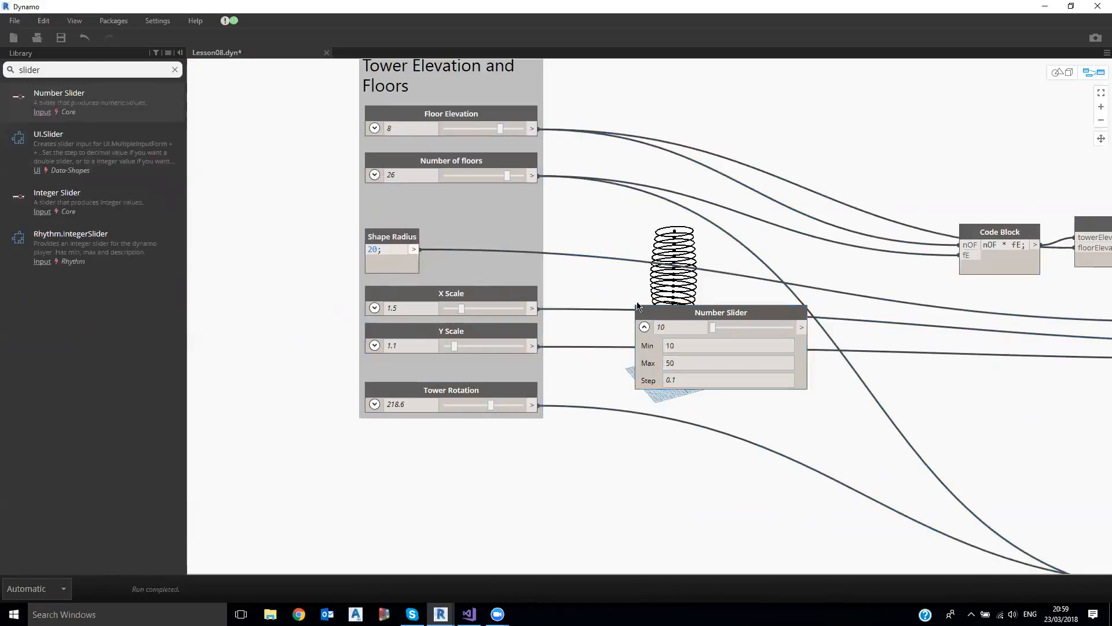
- Rename the new Number Slider node as Radius
{"action": "left_click", "coordinate": [416, 236]}
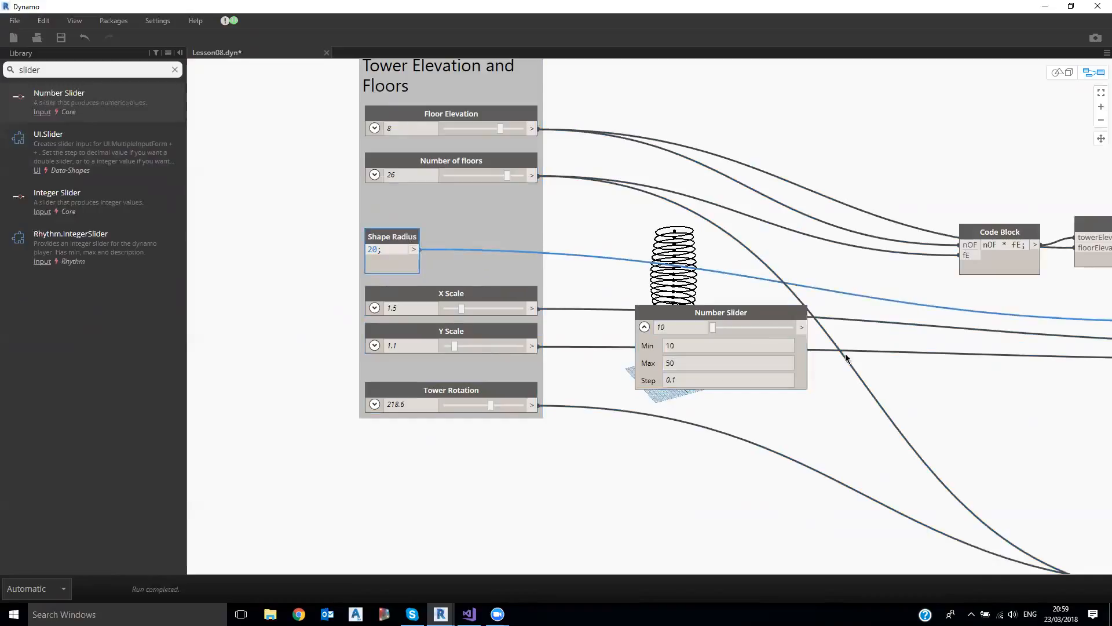
{"action": "double_click", "coordinate": [733, 312]}
{"action": "type", "text": "R"}
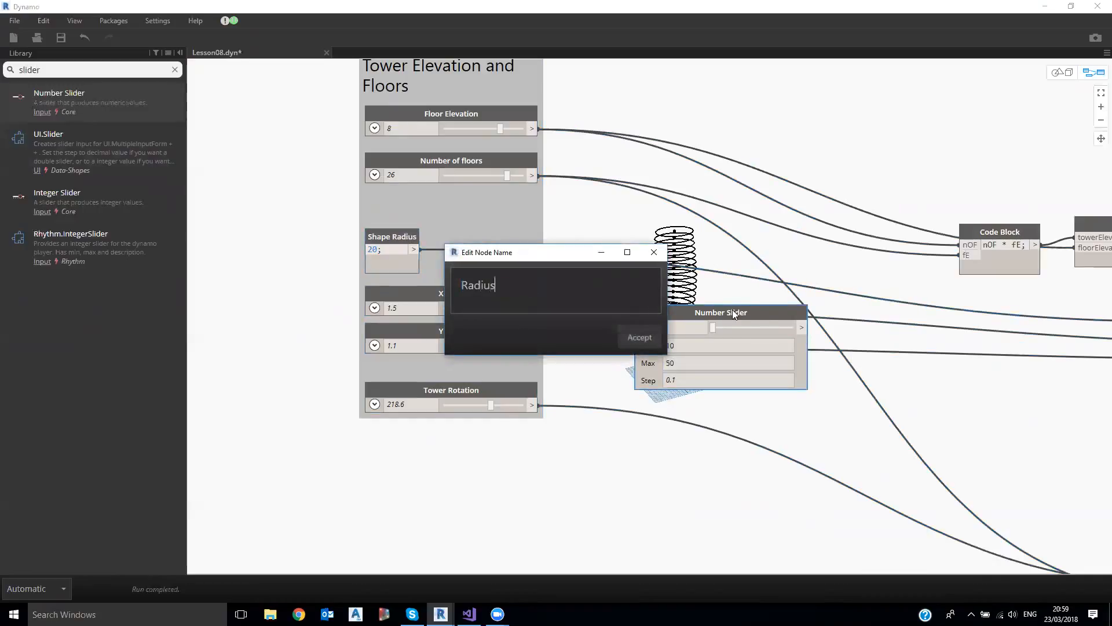
{"action": "type", "text": "adius"}
{"action": "key", "text": "Return"}
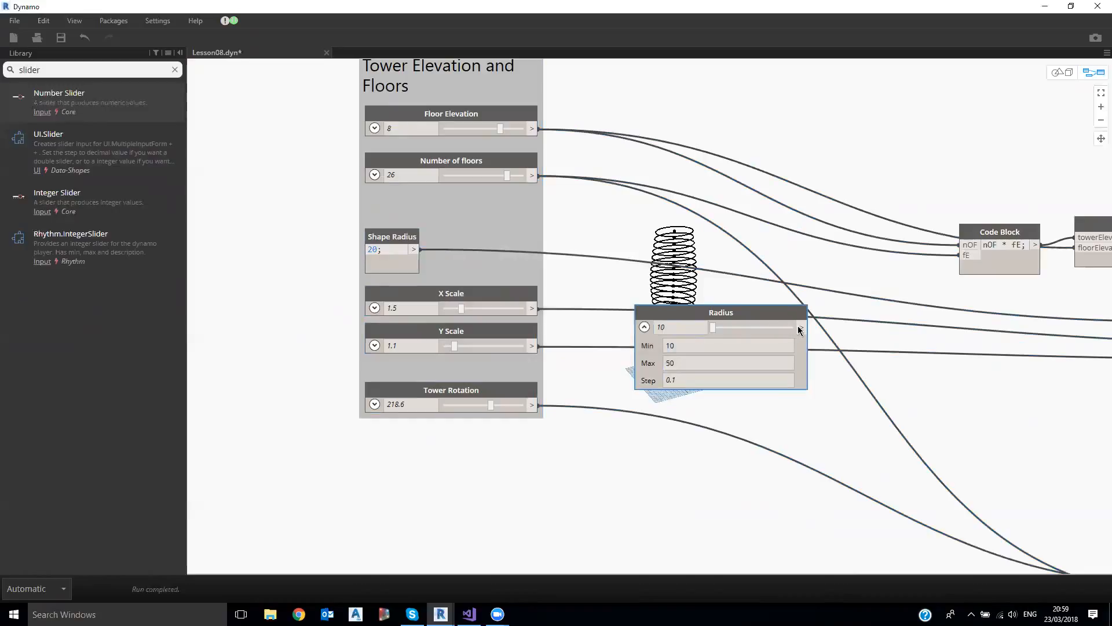
- Connect the Radius slider's output to the radius input of the Circle.ByCenterPointRadius node
{"action": "left_click", "coordinate": [399, 235]}
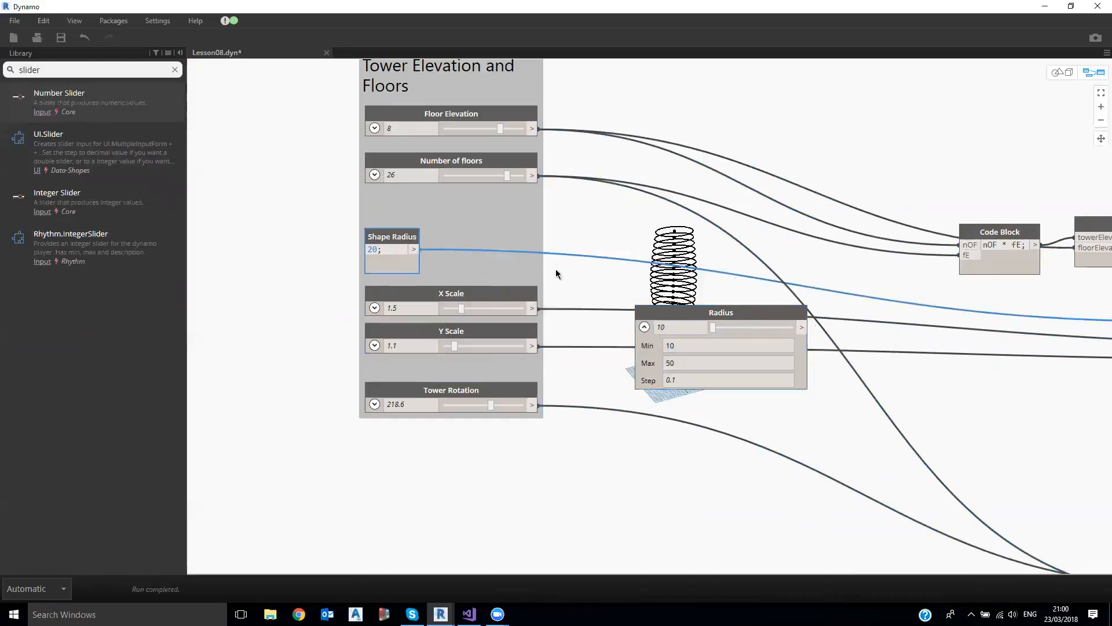
{"action": "left_click", "coordinate": [802, 327]}
{"action": "scroll", "coordinate": [887, 414], "scroll_direction": "down", "scroll_amount": 4}
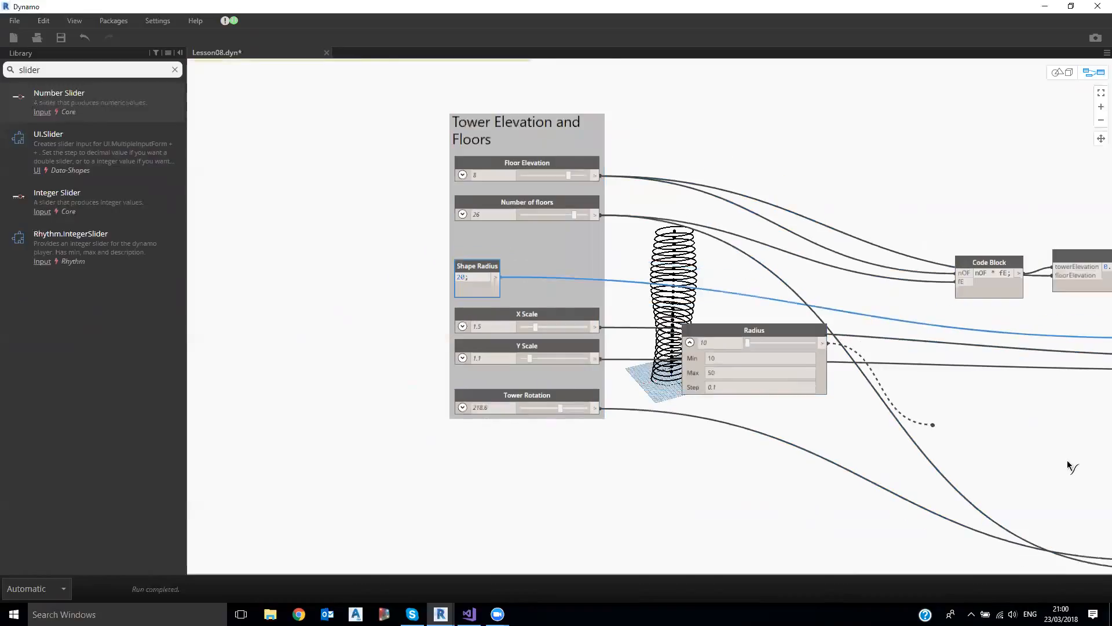
{"action": "middle_click_drag", "start_coordinate": [1054, 459], "coordinate": [847, 416]}
{"action": "left_click", "coordinate": [858, 319]}
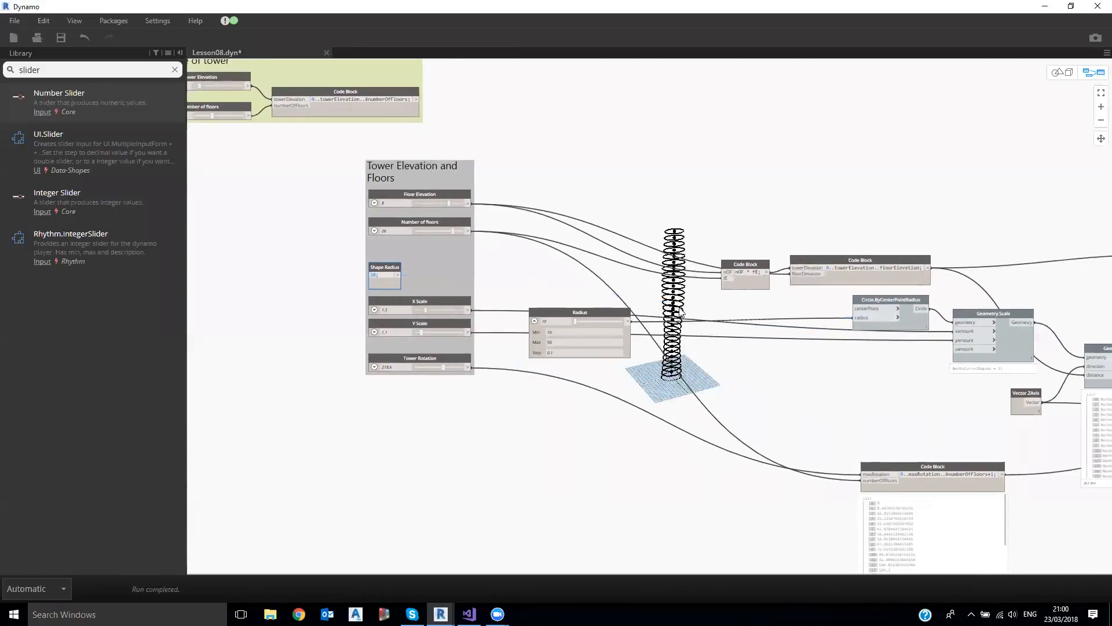
- Delete the Shape Radius Code Block from the Tower Elevation and Floors group
{"action": "middle_click_drag", "start_coordinate": [375, 260], "coordinate": [447, 252]}
{"action": "scroll", "coordinate": [446, 251], "scroll_direction": "up", "scroll_amount": 2}
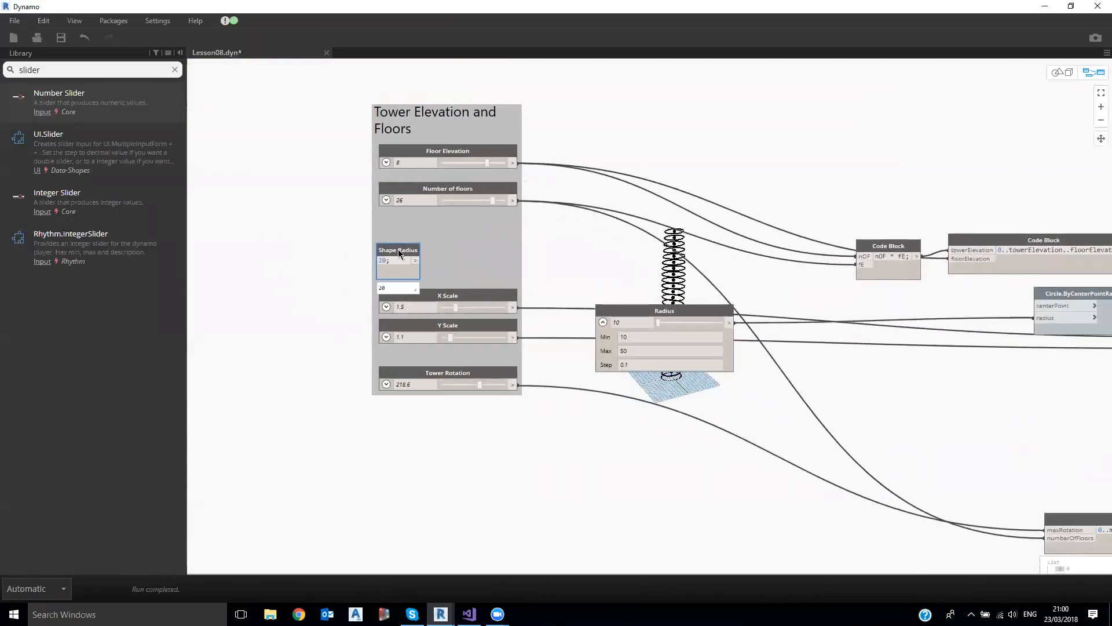
{"action": "key", "text": "Delete"}
- Add the Radius slider to the Tower Elevation and Floors group and place it beneath Number of floors
{"action": "left_click", "coordinate": [438, 246]}
{"action": "left_click", "coordinate": [630, 308], "text": "shift"}
{"action": "right_click", "coordinate": [632, 309]}
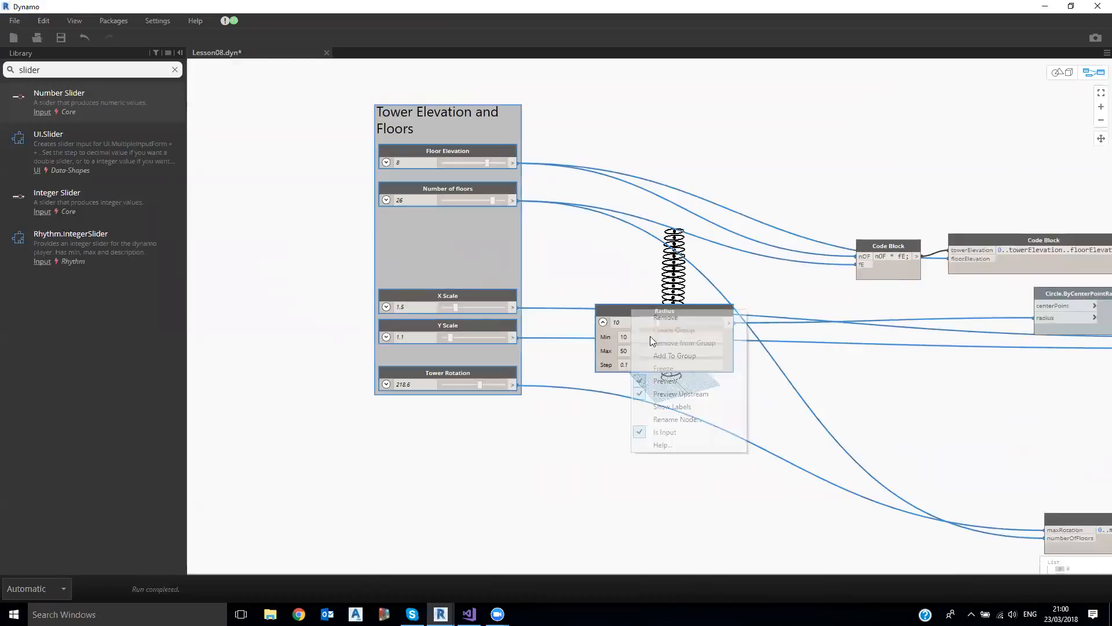
{"action": "left_click", "coordinate": [673, 355]}
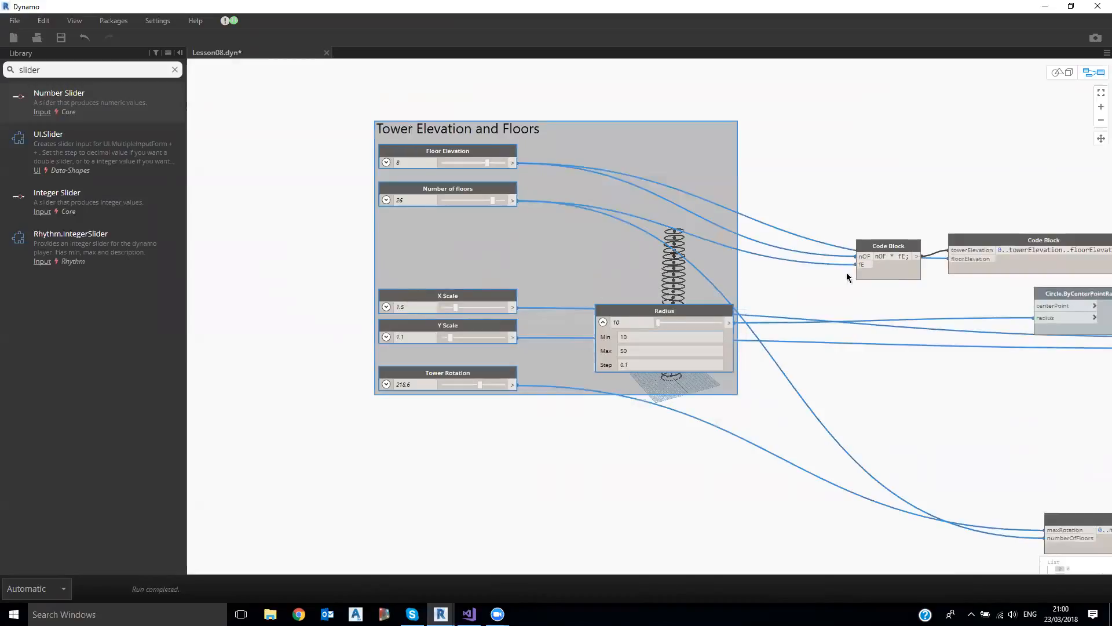
{"action": "left_click_drag", "start_coordinate": [704, 310], "coordinate": [491, 215]}
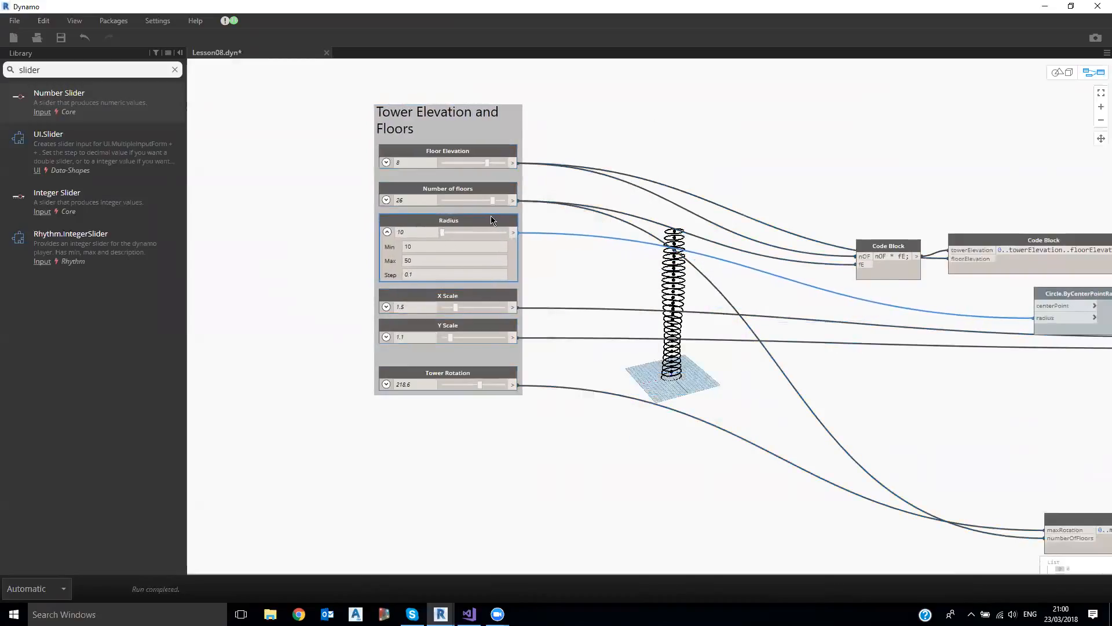
- Collapse the Radius slider's settings, move X Scale, Y Scale and Tower Rotation up beneath it, and save the graph
{"action": "left_click", "coordinate": [385, 233]}
{"action": "left_click_drag", "start_coordinate": [273, 217], "coordinate": [528, 428]}
{"action": "left_click_drag", "start_coordinate": [489, 293], "coordinate": [491, 259]}
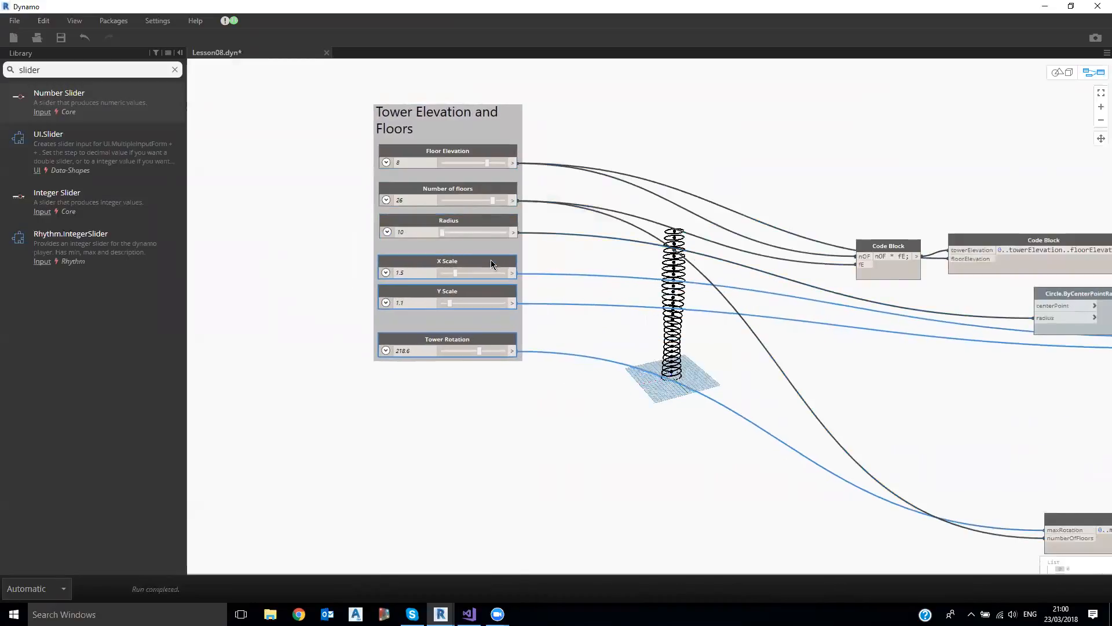
{"action": "key", "text": "ctrl+s"}
- Move all the nodes outside the input group together, closer to the Tower Elevation and Floors group
{"action": "scroll", "coordinate": [706, 438], "scroll_direction": "down", "scroll_amount": 1}
{"action": "scroll", "coordinate": [680, 398], "scroll_direction": "down", "scroll_amount": 1}
{"action": "middle_click_drag", "start_coordinate": [452, 246], "coordinate": [199, 110]}
{"action": "scroll", "coordinate": [459, 117], "scroll_direction": "down", "scroll_amount": 1}
{"action": "left_click_drag", "start_coordinate": [455, 110], "coordinate": [1038, 459]}
{"action": "left_click_drag", "start_coordinate": [837, 245], "coordinate": [708, 219]}
{"action": "left_click", "coordinate": [516, 96]}
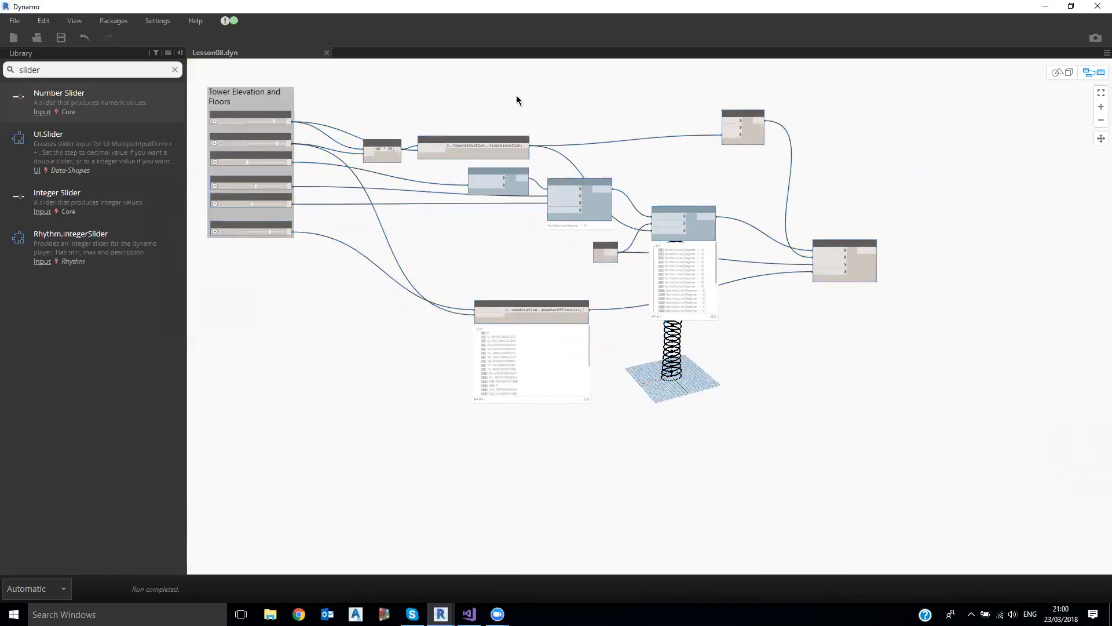
- Rearrange the Geometry.Translate and Geometry.Rotate nodes so they sit closer together beside Geometry.Scale
{"action": "scroll", "coordinate": [516, 95], "scroll_direction": "up", "scroll_amount": 2}
{"action": "scroll", "coordinate": [612, 229], "scroll_direction": "up", "scroll_amount": 2}
{"action": "left_click_drag", "start_coordinate": [639, 223], "coordinate": [674, 243]}
{"action": "left_click_drag", "start_coordinate": [826, 281], "coordinate": [841, 261]}
{"action": "middle_click_drag", "start_coordinate": [1102, 327], "coordinate": [956, 279]}
{"action": "left_click_drag", "start_coordinate": [1039, 307], "coordinate": [896, 254]}
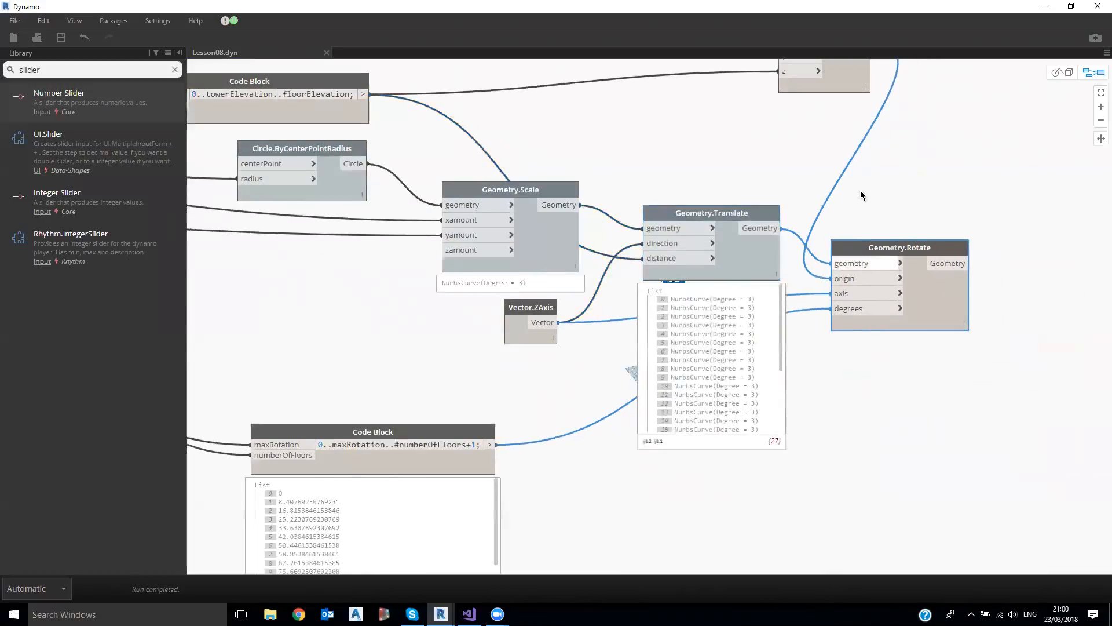
- Place Point.ByCoordinates above Geometry.Translate, adjust the positions of Vector.ZAxis and Geometry.Rotate, and clear the library search
{"action": "scroll", "coordinate": [862, 195], "scroll_direction": "down", "scroll_amount": 2}
{"action": "left_click_drag", "start_coordinate": [828, 84], "coordinate": [747, 132]}
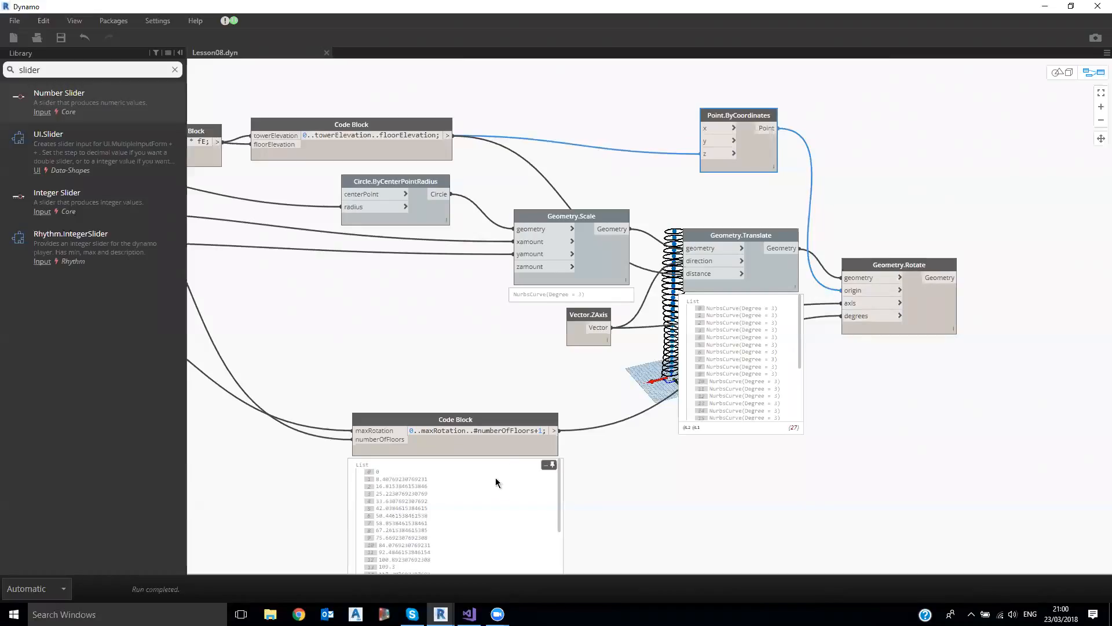
{"action": "left_click_drag", "start_coordinate": [608, 313], "coordinate": [603, 330]}
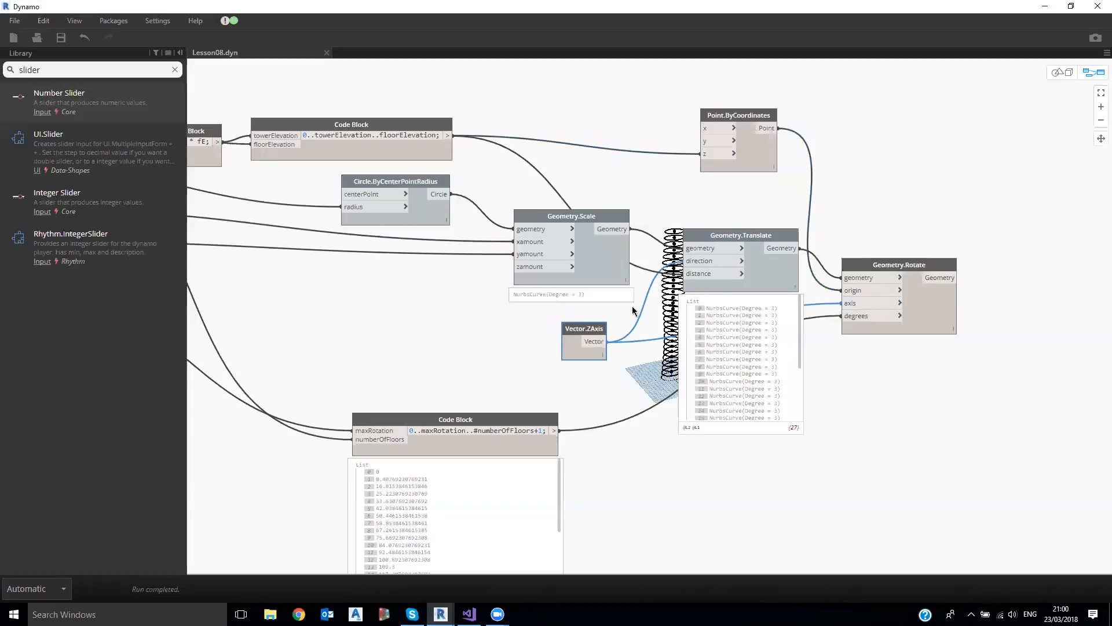
{"action": "left_click_drag", "start_coordinate": [898, 265], "coordinate": [904, 270]}
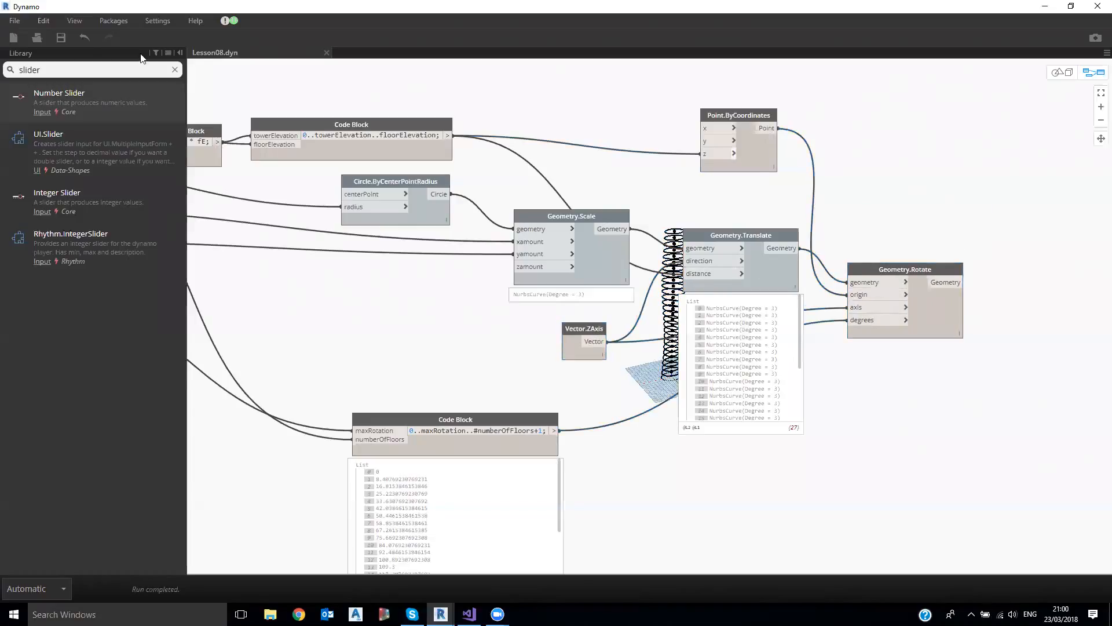
{"action": "key", "text": "Escape"}
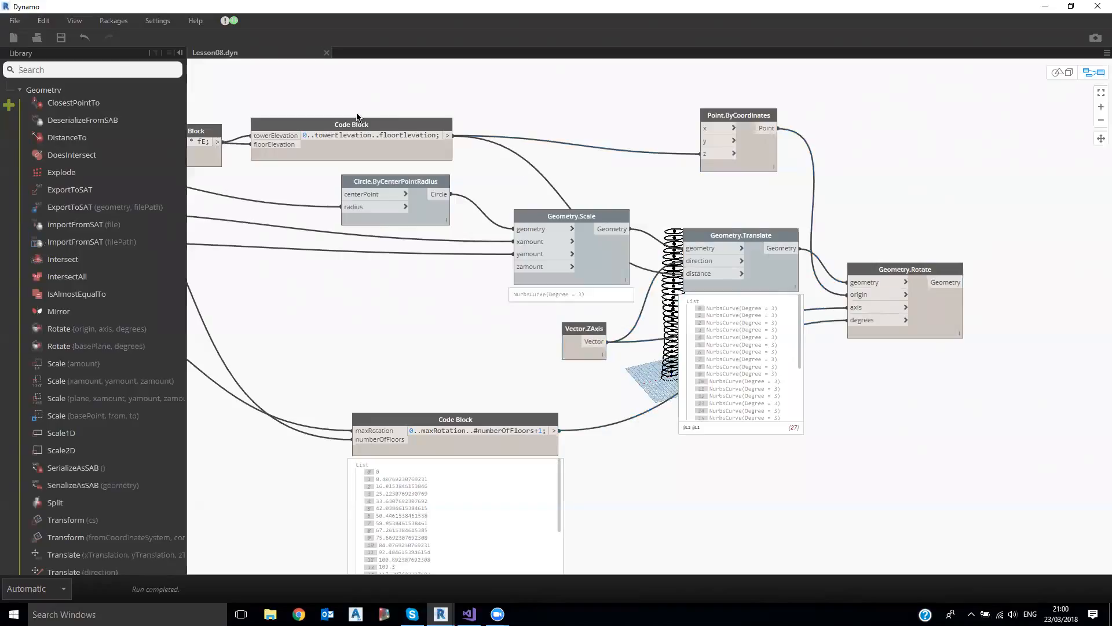
{"action": "scroll", "coordinate": [898, 271], "scroll_direction": "up", "scroll_amount": 2}
{"action": "left_click", "coordinate": [898, 271]}
{"action": "middle_click_drag", "start_coordinate": [788, 181], "coordinate": [649, 228]}
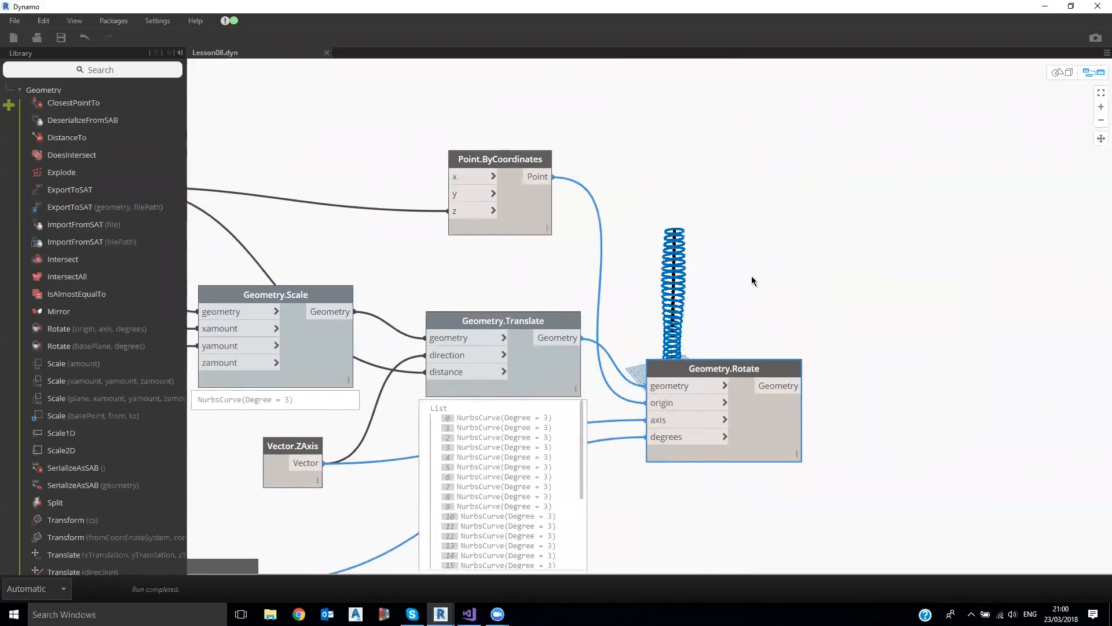
{"action": "middle_click_drag", "start_coordinate": [753, 276], "coordinate": [868, 216]}
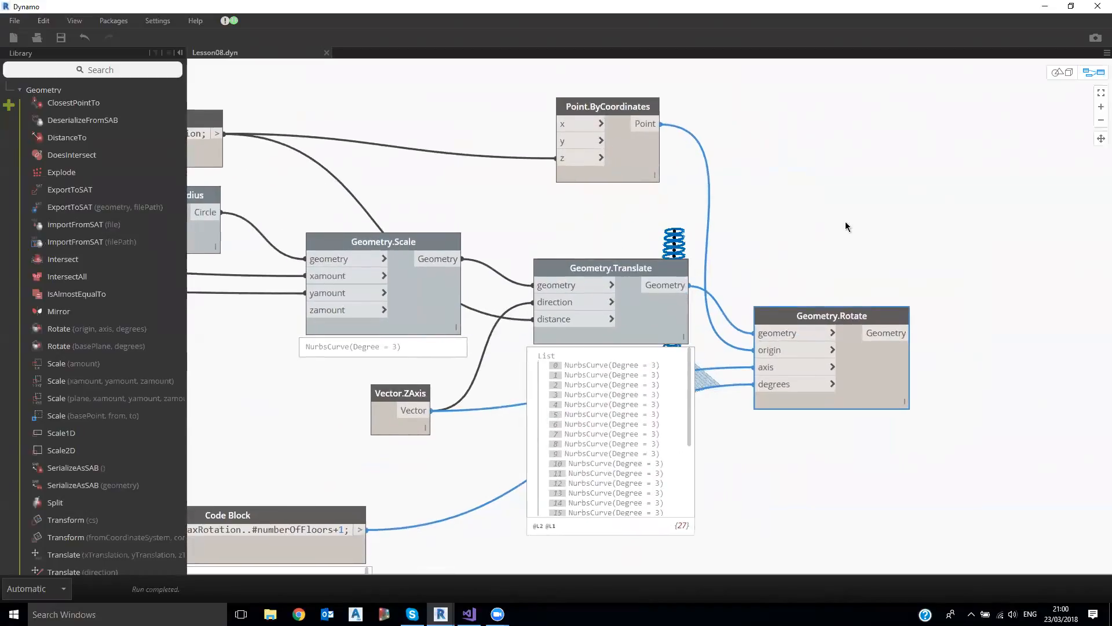
{"action": "scroll", "coordinate": [847, 226], "scroll_direction": "down", "scroll_amount": 2}
{"action": "left_click_drag", "start_coordinate": [832, 315], "coordinate": [833, 318]}
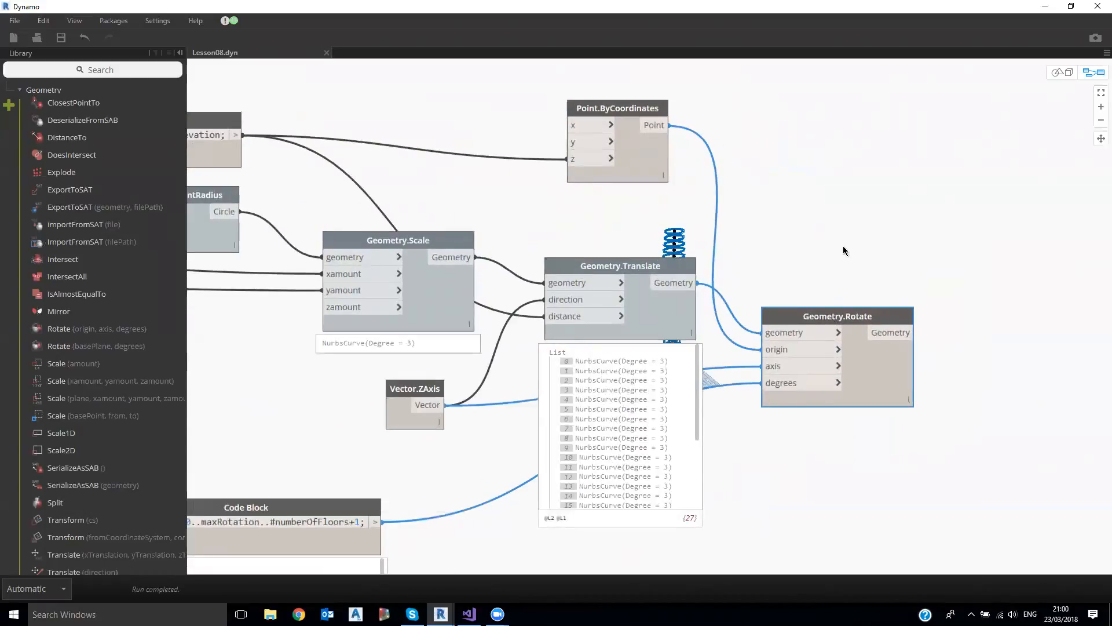
{"action": "left_click", "coordinate": [823, 160]}
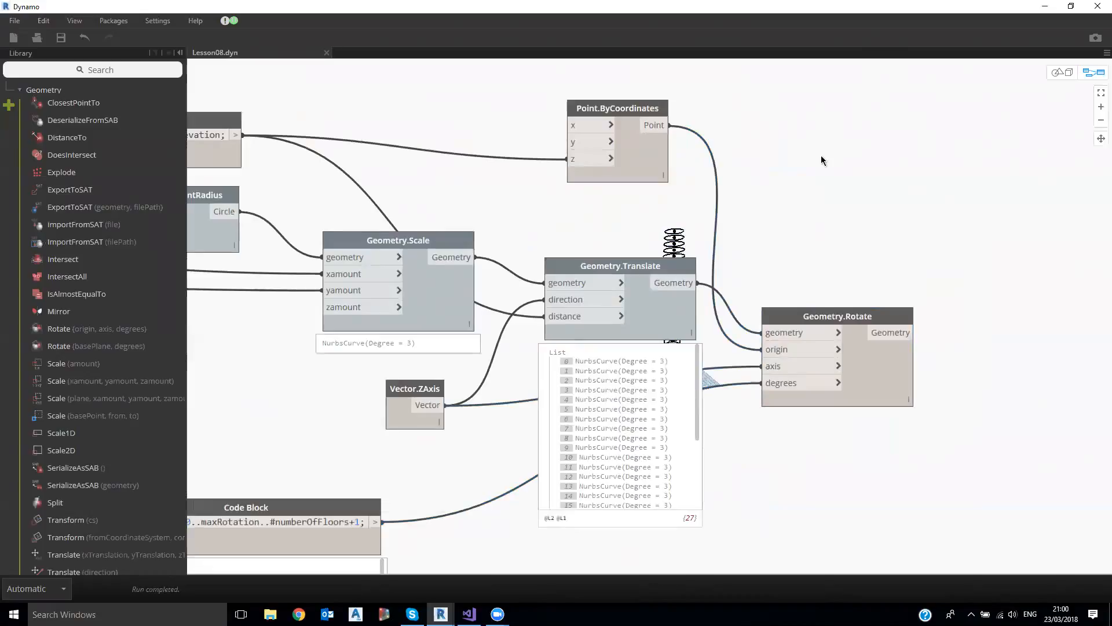
- Search the node library for the curve offset node and add Curve.Offset beside Geometry.Rotate
{"action": "left_click", "coordinate": [122, 68]}
{"action": "type", "text": "o"}
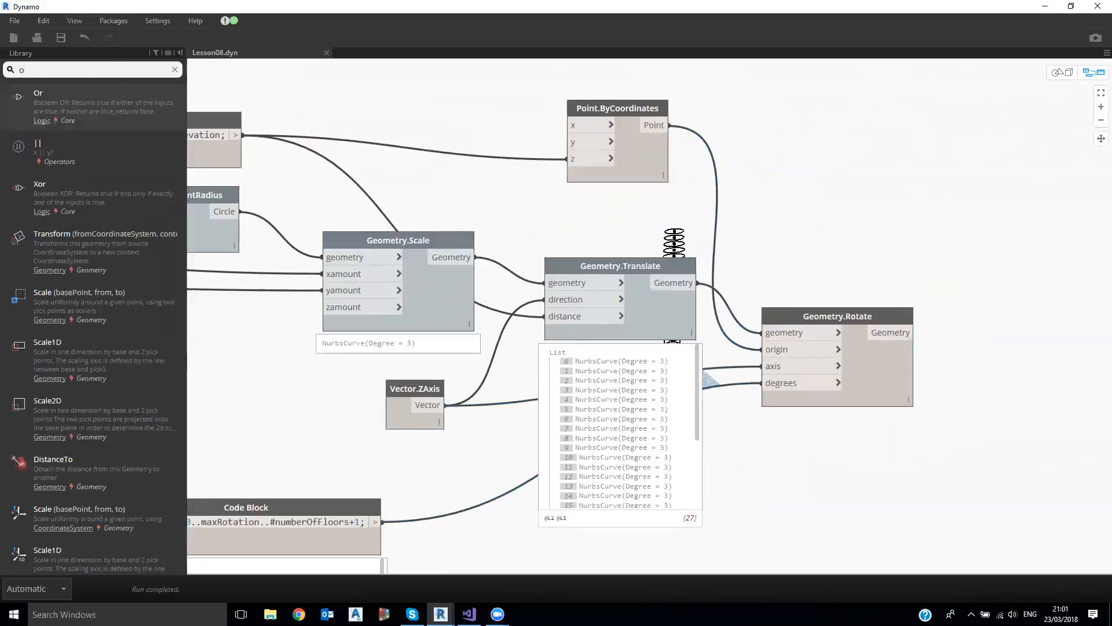
{"action": "type", "text": "fs"}
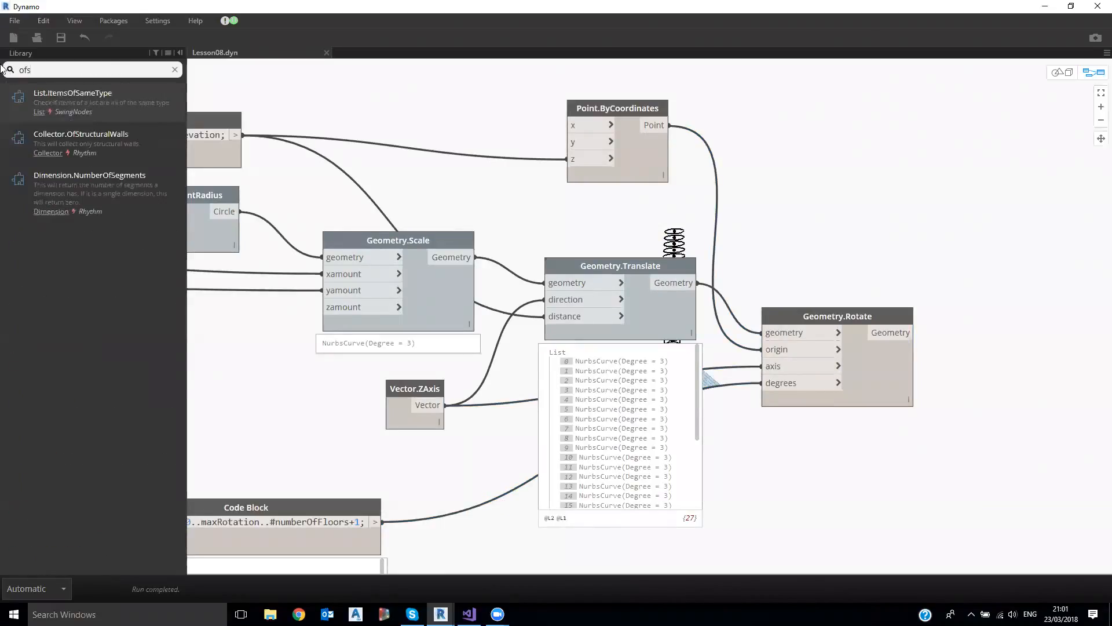
{"action": "left_click_drag", "start_coordinate": [42, 71], "coordinate": [4, 72]}
{"action": "type", "text": "curve offe"}
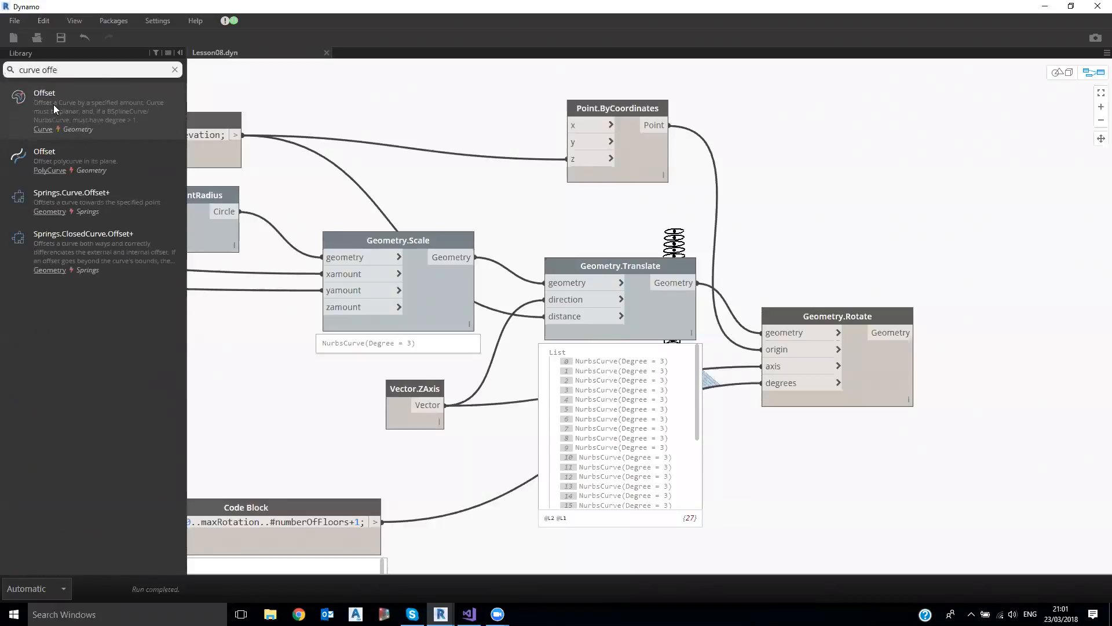
{"action": "left_click_drag", "start_coordinate": [55, 109], "coordinate": [1005, 379]}
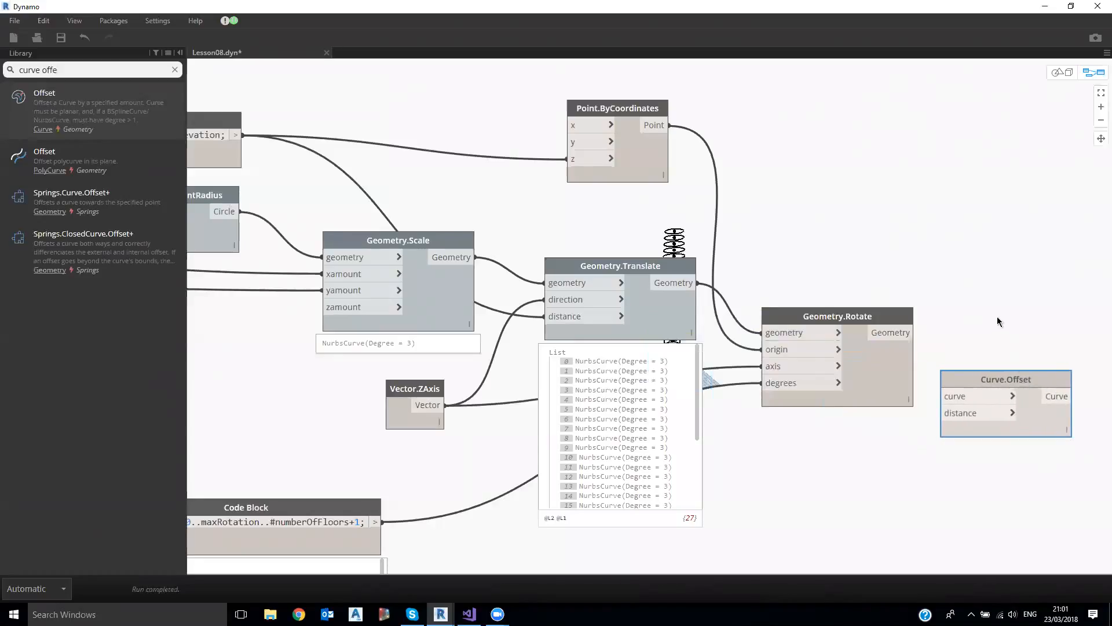
- Reposition Curve.Offset and connect the Geometry.Rotate output to its curve input
{"action": "middle_click_drag", "start_coordinate": [964, 329], "coordinate": [883, 300]}
{"action": "mouse_move", "coordinate": [948, 355]}
{"action": "left_mouse_down"}
{"action": "mouse_move", "coordinate": [981, 360]}
{"action": "mouse_move", "coordinate": [931, 355]}
{"action": "left_mouse_up"}
{"action": "left_click", "coordinate": [820, 304]}
{"action": "left_click", "coordinate": [899, 371]}
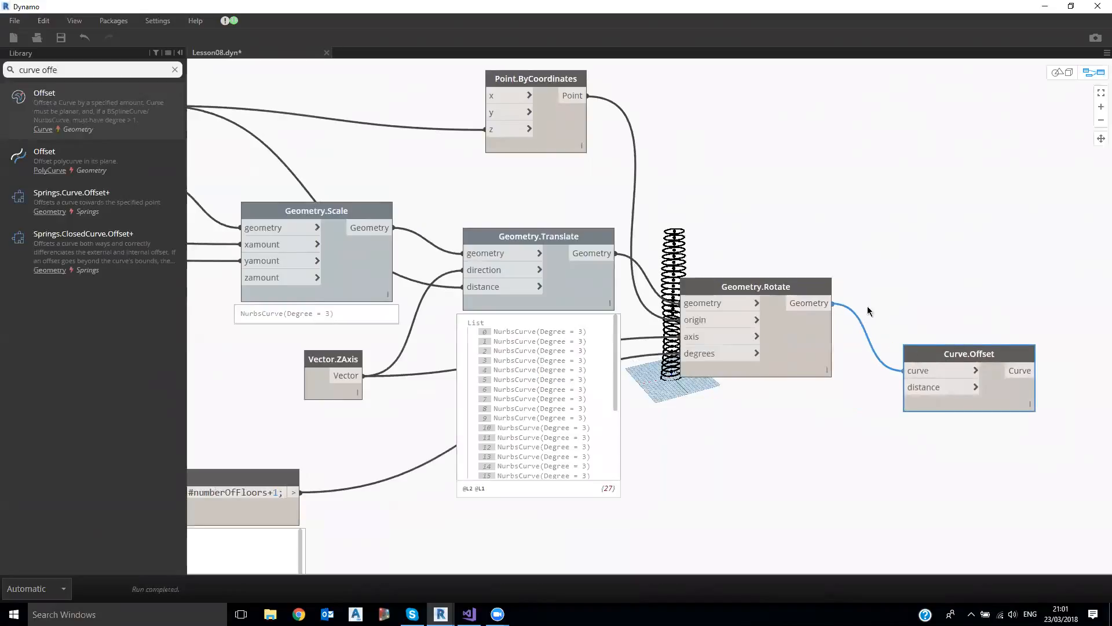
- Switch to the geometry view and inspect the offset curves on the tower's upper floors
{"action": "key", "text": "ctrl+b"}
{"action": "scroll", "coordinate": [700, 208], "scroll_direction": "up", "scroll_amount": 6}
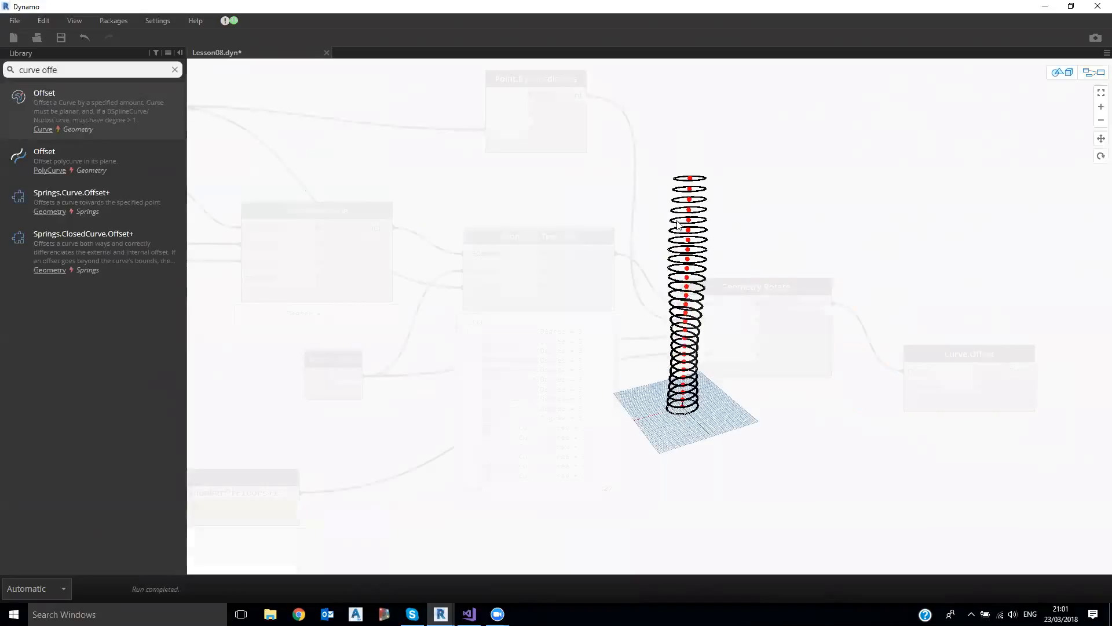
{"action": "right_click_drag", "start_coordinate": [700, 208], "coordinate": [694, 224]}
{"action": "middle_click_drag", "start_coordinate": [694, 223], "coordinate": [685, 236]}
{"action": "scroll", "coordinate": [685, 236], "scroll_direction": "up", "scroll_amount": 3}
{"action": "scroll", "coordinate": [704, 174], "scroll_direction": "up", "scroll_amount": 6}
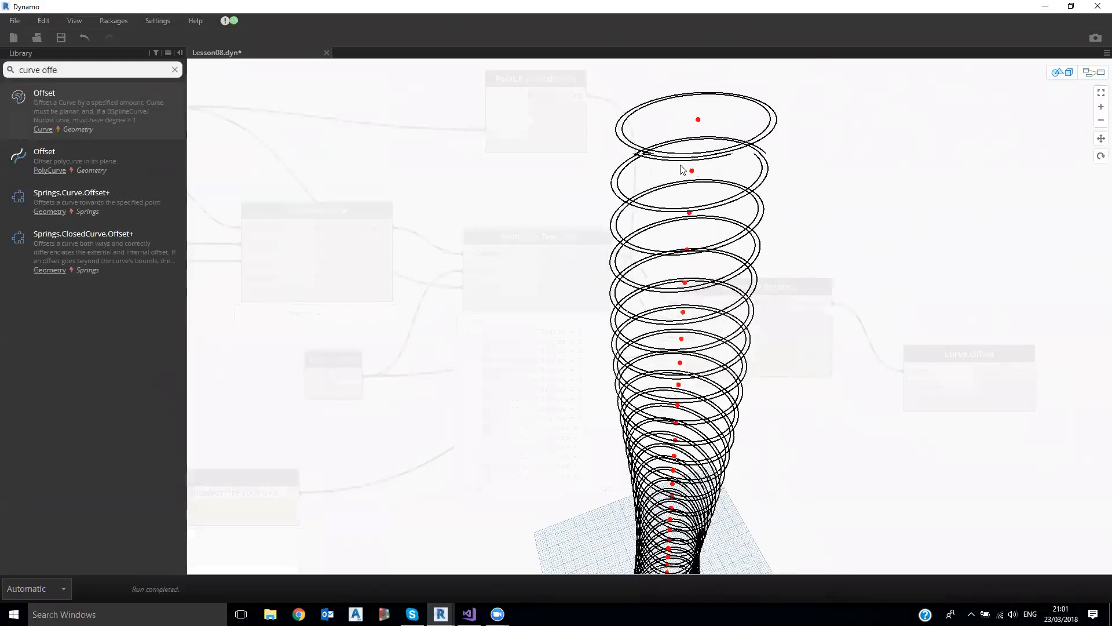
- Return to the graph view and add a Number Slider below the Tower Elevation and Floors group
{"action": "key", "text": "ctrl+b"}
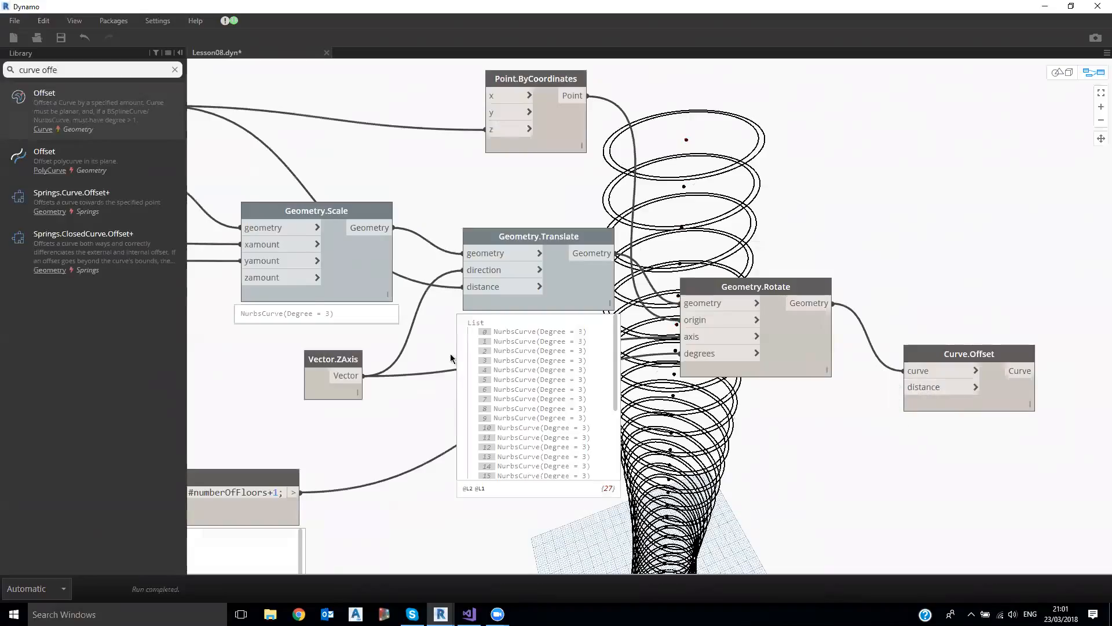
{"action": "scroll", "coordinate": [513, 285], "scroll_direction": "down", "scroll_amount": 3}
{"action": "scroll", "coordinate": [513, 283], "scroll_direction": "down", "scroll_amount": 2}
{"action": "middle_click_drag", "start_coordinate": [194, 334], "coordinate": [507, 275]}
{"action": "middle_click_drag", "start_coordinate": [341, 309], "coordinate": [490, 284]}
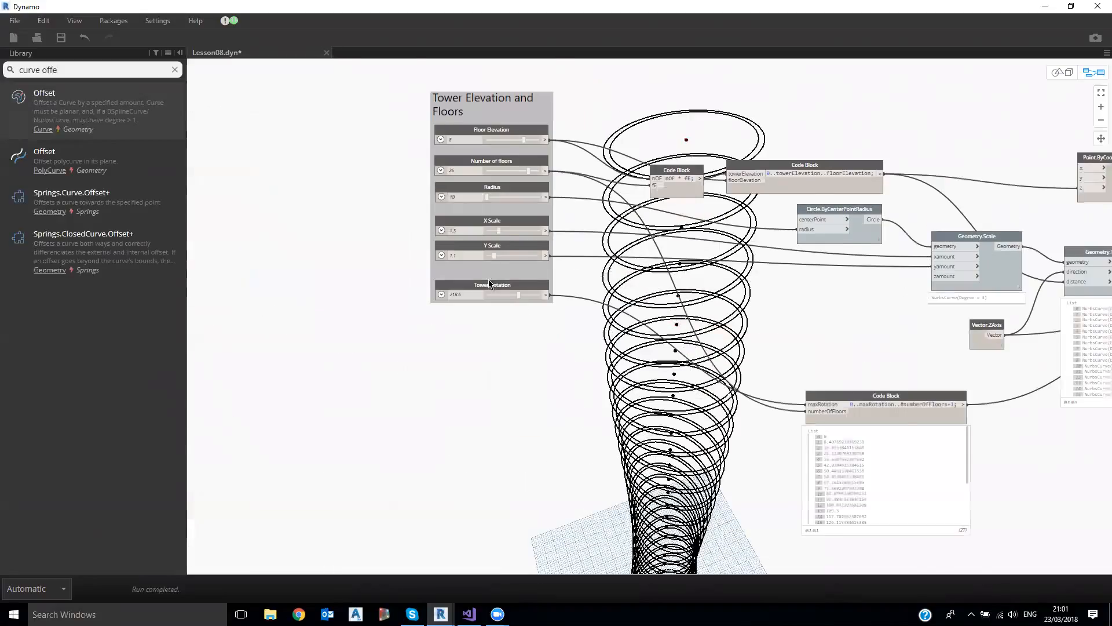
{"action": "scroll", "coordinate": [490, 283], "scroll_direction": "up", "scroll_amount": 3}
{"action": "left_click", "coordinate": [489, 279]}
{"action": "right_click", "coordinate": [420, 330]}
{"action": "type", "text": "slider"}
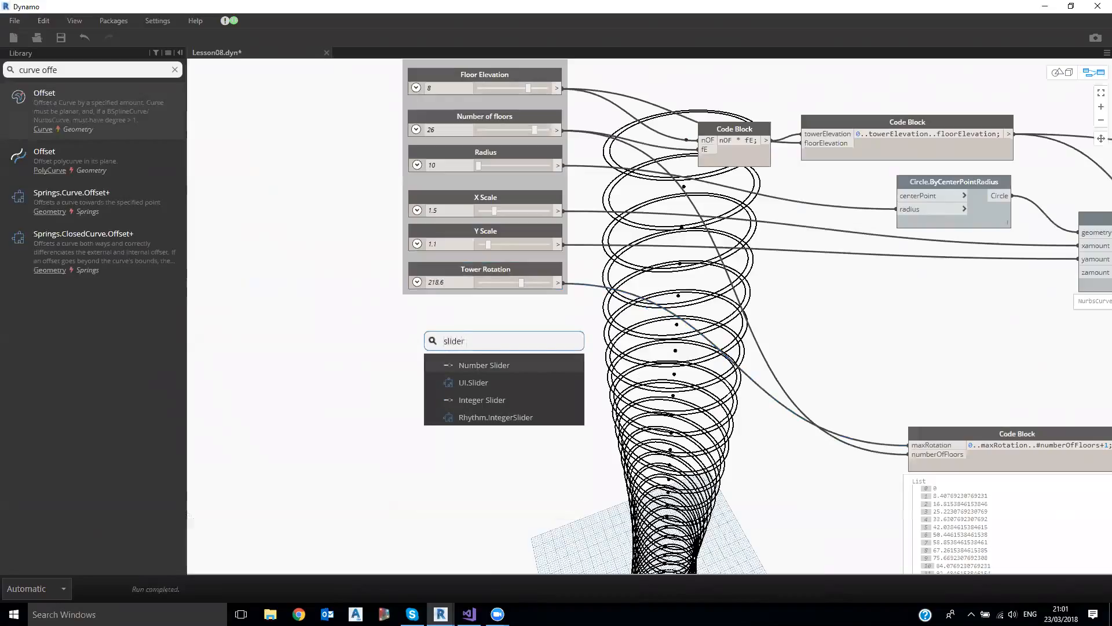
{"action": "left_click", "coordinate": [497, 365]}
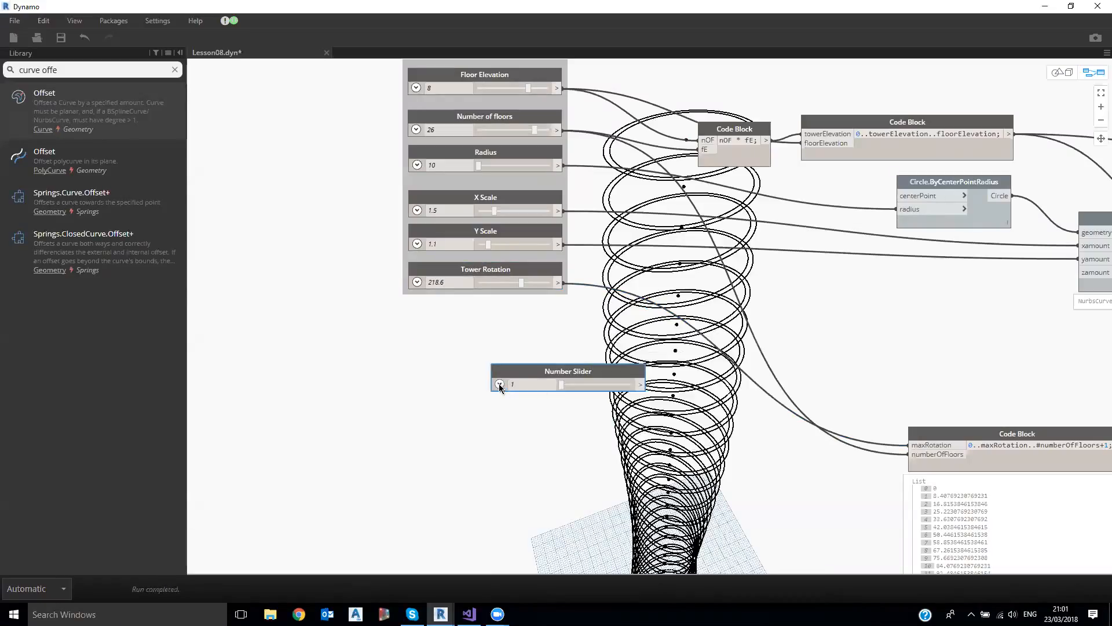
- Set the new number slider's minimum to 0.5 and its maximum to 2
{"action": "left_click", "coordinate": [499, 383]}
{"action": "double_click", "coordinate": [518, 401]}
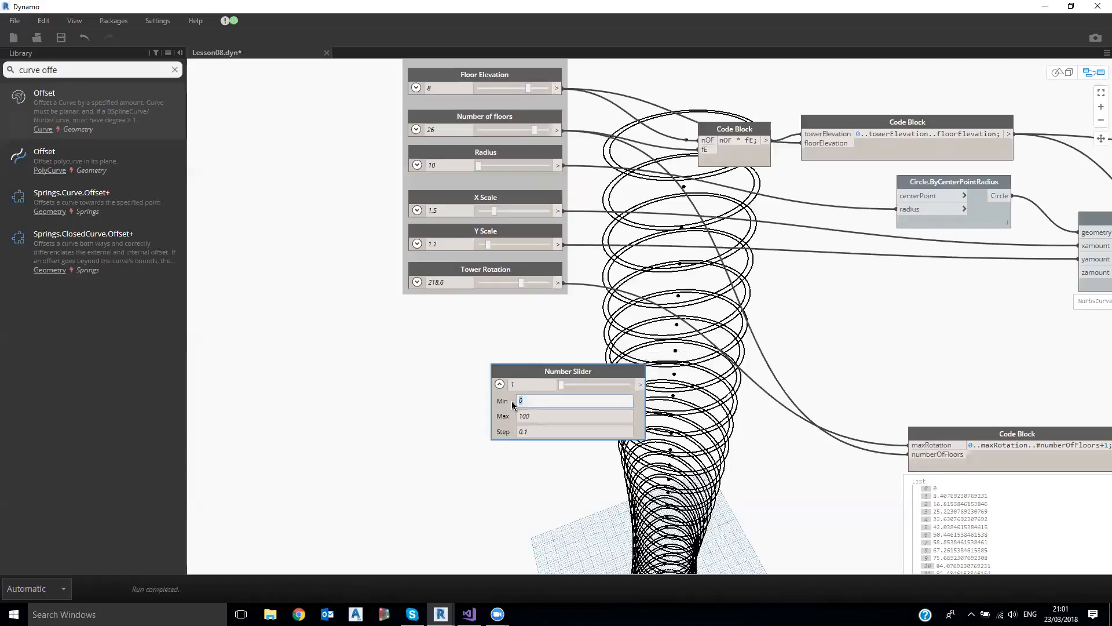
{"action": "type", "text": "0.5"}
{"action": "double_click", "coordinate": [517, 416]}
{"action": "type", "text": "2"}
{"action": "key", "text": "Return"}
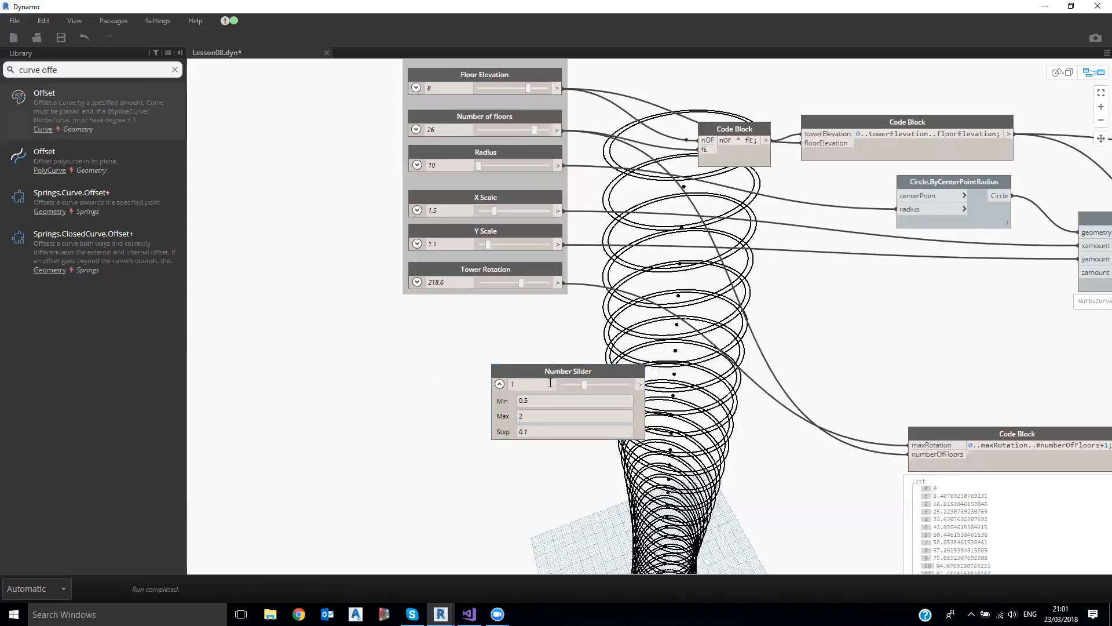
- Collapse the number slider's range settings and rename the node as Shell Distance
{"action": "left_click", "coordinate": [499, 383]}
{"action": "double_click", "coordinate": [556, 374]}
{"action": "type", "text": "Shell Distance"}
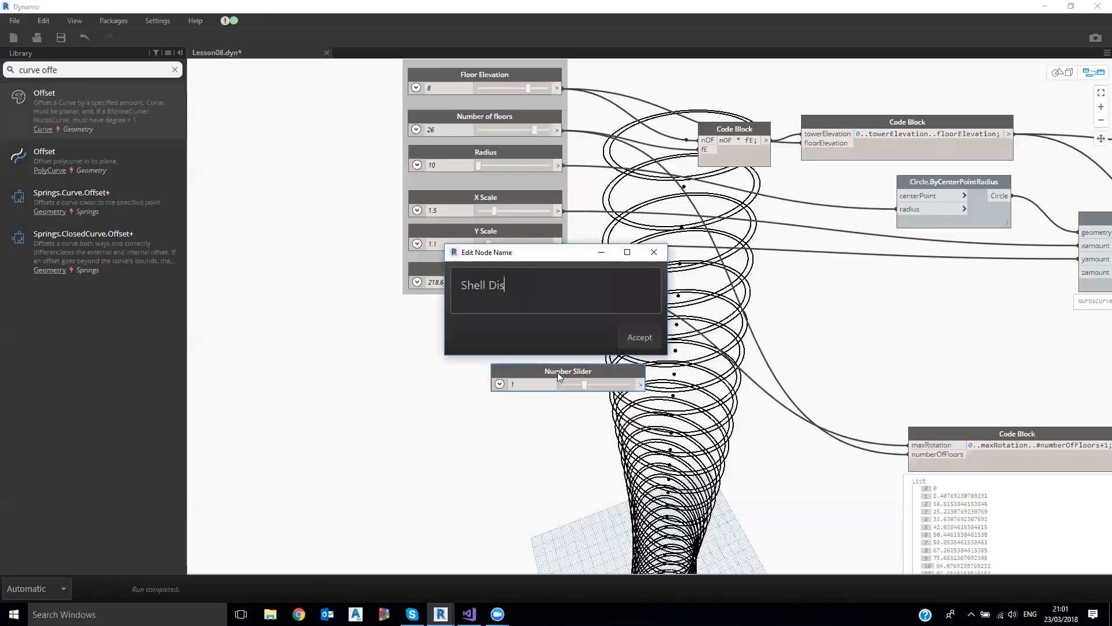
{"action": "left_click", "coordinate": [649, 337]}
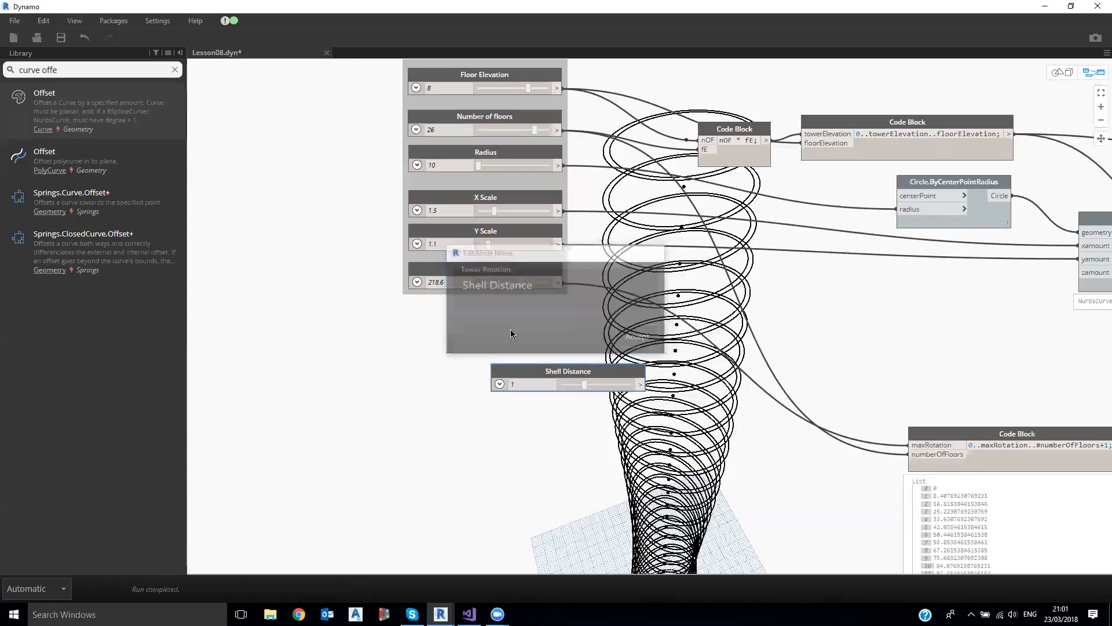
- Add the Shell Distance slider to the Tower Elevation and Floors group and place it under Tower Rotation
{"action": "left_click", "coordinate": [448, 186]}
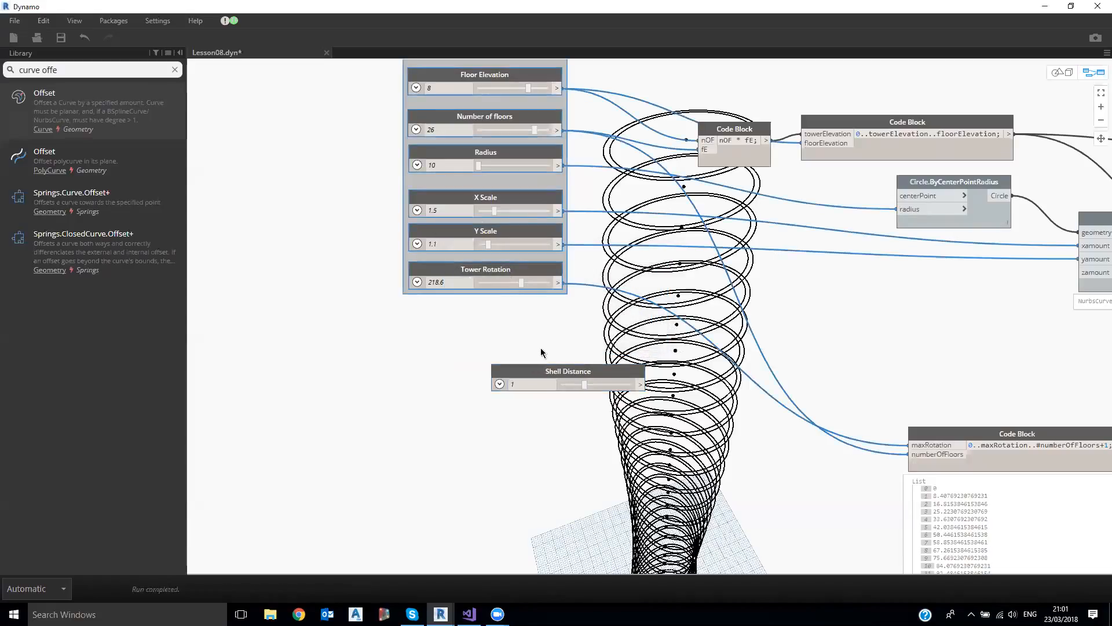
{"action": "right_click", "coordinate": [547, 374]}
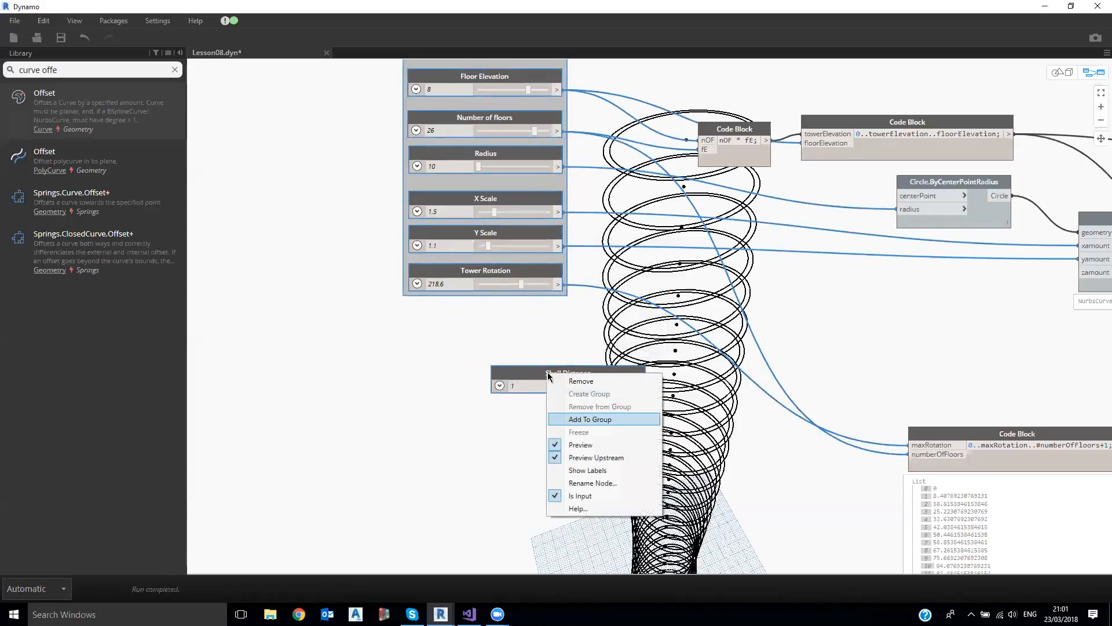
{"action": "left_click", "coordinate": [590, 418]}
{"action": "left_click_drag", "start_coordinate": [576, 368], "coordinate": [496, 300]}
- Connect the Shell Distance output to the distance input of Curve.Offset
{"action": "left_click", "coordinate": [558, 320]}
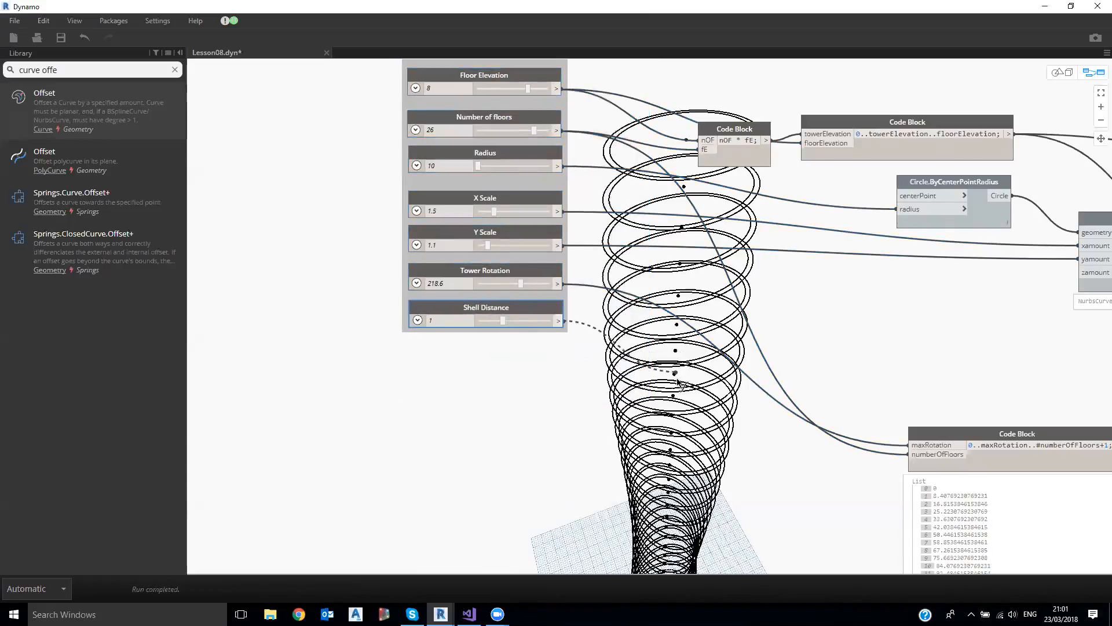
{"action": "scroll", "coordinate": [917, 425], "scroll_direction": "down", "scroll_amount": 3}
{"action": "middle_click_drag", "start_coordinate": [950, 354], "coordinate": [614, 289]}
{"action": "left_click", "coordinate": [940, 317]}
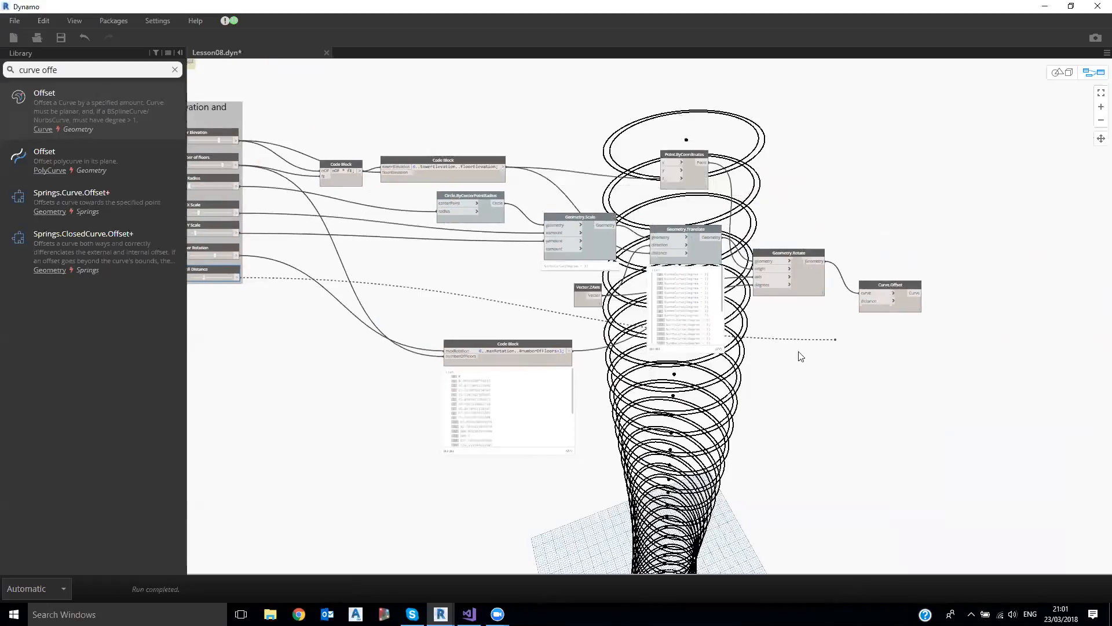
- Set the Shell Distance slider to 1.1 and select Curve.Offset to highlight its curves on the tower
{"action": "scroll", "coordinate": [805, 350], "scroll_direction": "up", "scroll_amount": 4}
{"action": "middle_click_drag", "start_coordinate": [369, 331], "coordinate": [712, 354]}
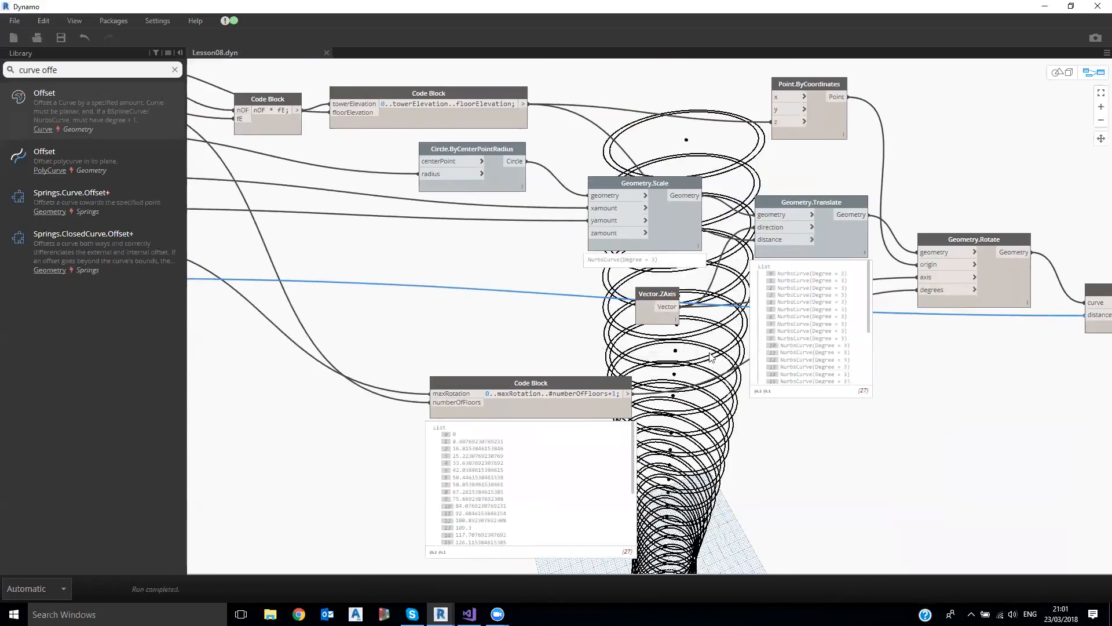
{"action": "scroll", "coordinate": [458, 297], "scroll_direction": "up", "scroll_amount": 3}
{"action": "mouse_move", "coordinate": [453, 297]}
{"action": "left_mouse_down"}
{"action": "mouse_move", "coordinate": [485, 298]}
{"action": "mouse_move", "coordinate": [429, 298]}
{"action": "mouse_move", "coordinate": [456, 297]}
{"action": "left_mouse_up"}
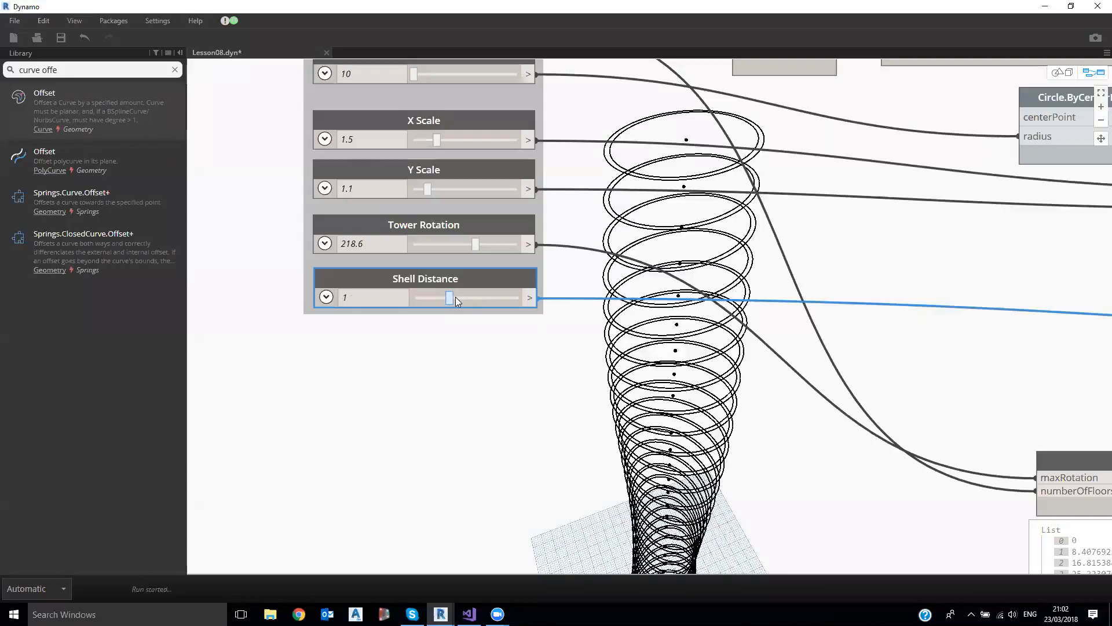
{"action": "scroll", "coordinate": [492, 392], "scroll_direction": "down", "scroll_amount": 1}
{"action": "scroll", "coordinate": [735, 415], "scroll_direction": "down", "scroll_amount": 3}
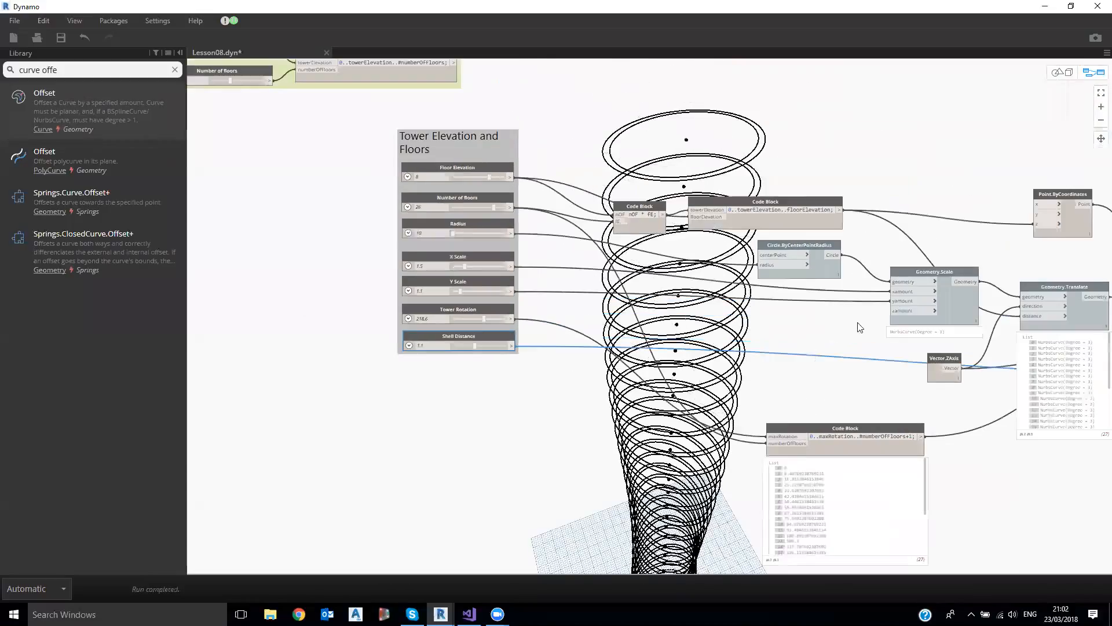
{"action": "scroll", "coordinate": [823, 294], "scroll_direction": "up", "scroll_amount": 6}
{"action": "left_click", "coordinate": [804, 301]}
{"action": "scroll", "coordinate": [797, 278], "scroll_direction": "down", "scroll_amount": 2}
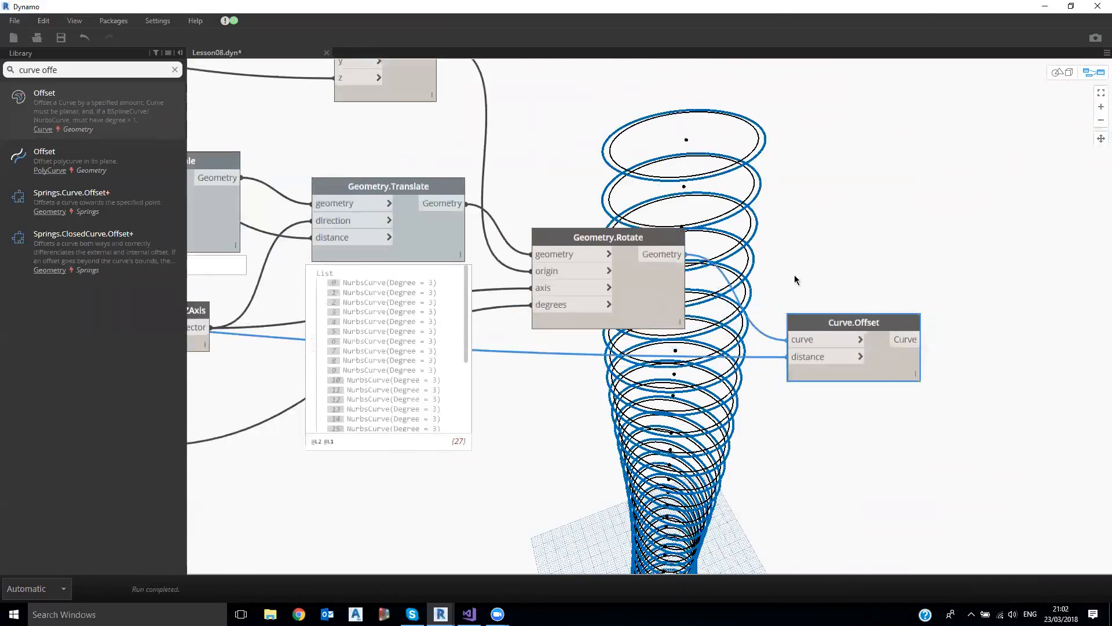
- Group all nodes from the first code block through Curve.Offset, title the group "Initial Sha", and save the graph
{"action": "scroll", "coordinate": [405, 158], "scroll_direction": "down", "scroll_amount": 3}
{"action": "scroll", "coordinate": [499, 155], "scroll_direction": "down", "scroll_amount": 2}
{"action": "left_click_drag", "start_coordinate": [288, 113], "coordinate": [794, 318]}
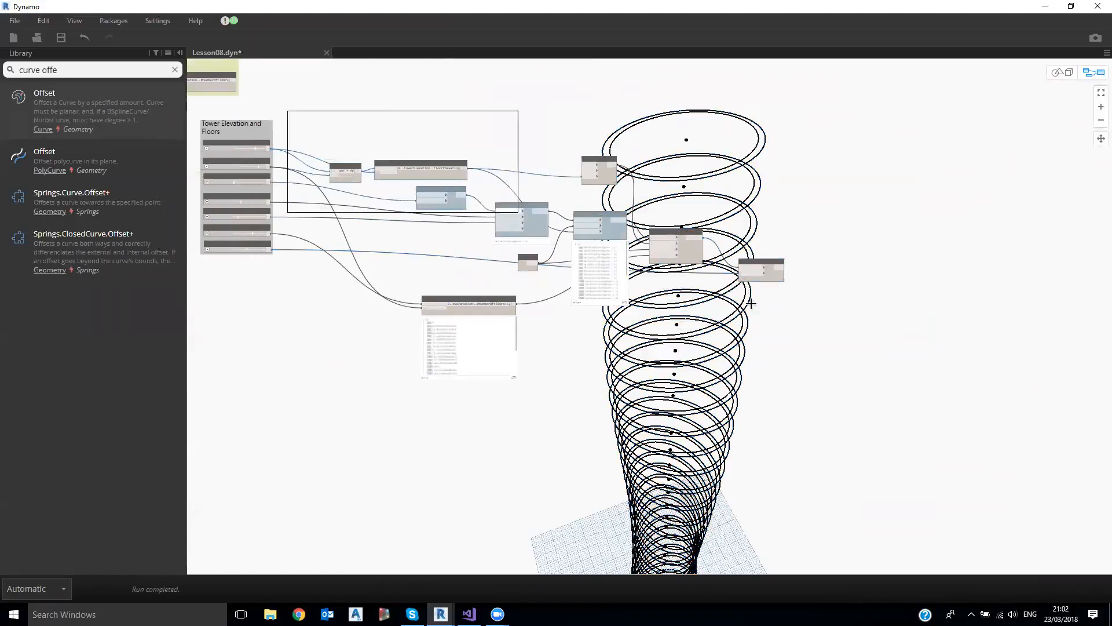
{"action": "key", "text": "ctrl+g"}
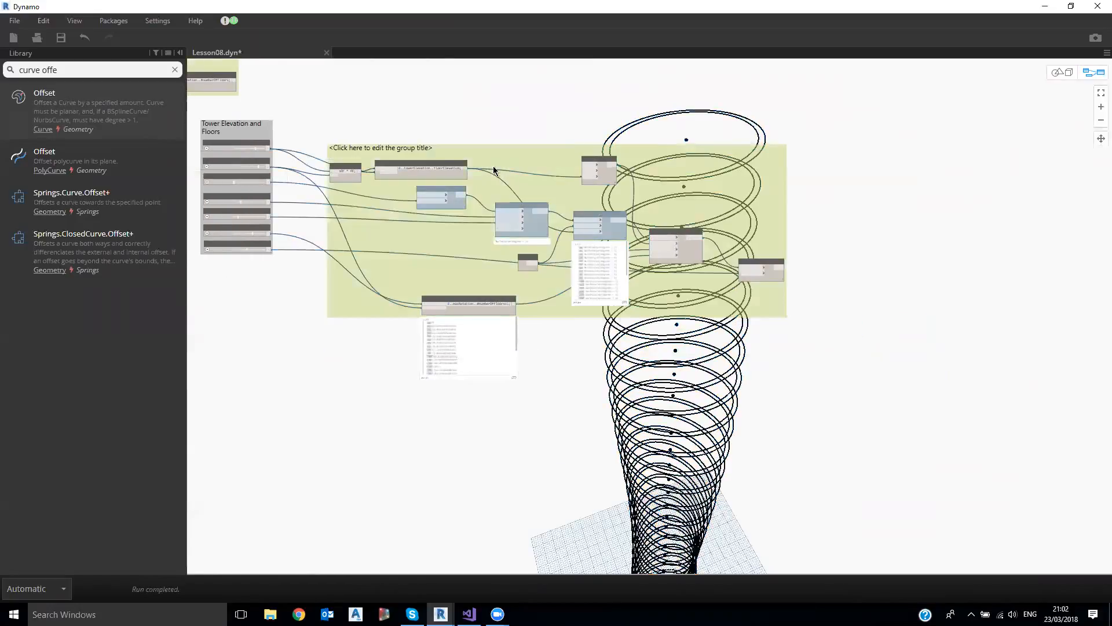
{"action": "double_click", "coordinate": [404, 149]}
{"action": "type", "text": "Initial Sha"}
{"action": "left_click", "coordinate": [473, 113]}
{"action": "key", "text": "ctrl+s"}
- Search the library for "surface by cross" and try to loft the Curve.Offset output with Surface.ByLoft from cross sections
{"action": "middle_click_drag", "start_coordinate": [862, 218], "coordinate": [823, 215]}
{"action": "scroll", "coordinate": [822, 215], "scroll_direction": "up", "scroll_amount": 5}
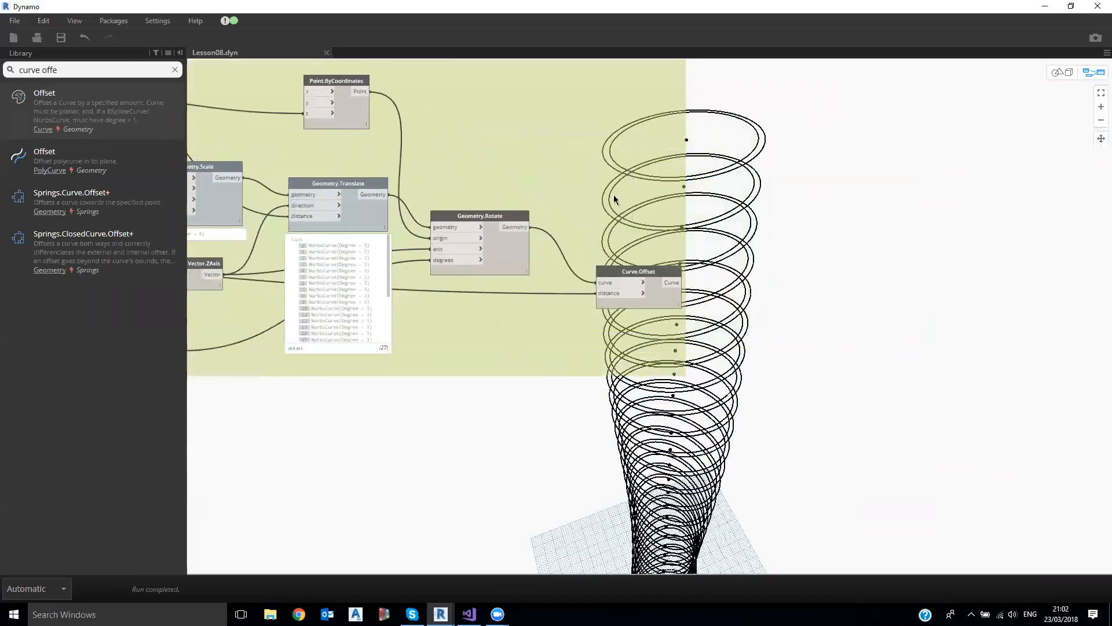
{"action": "left_click", "coordinate": [175, 69]}
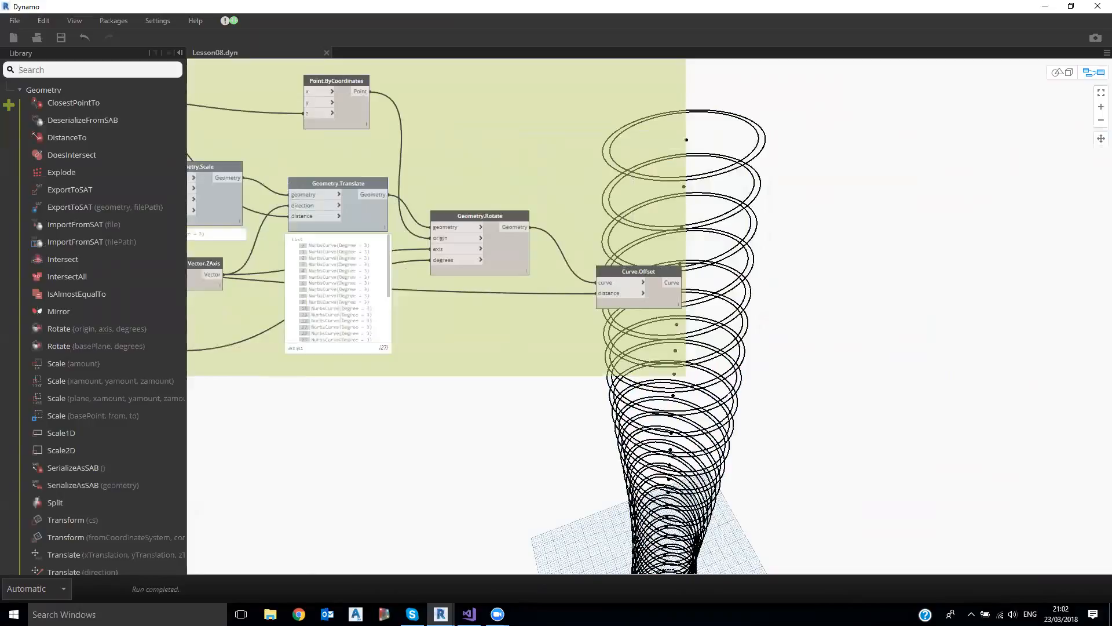
{"action": "type", "text": "surface by cross"}
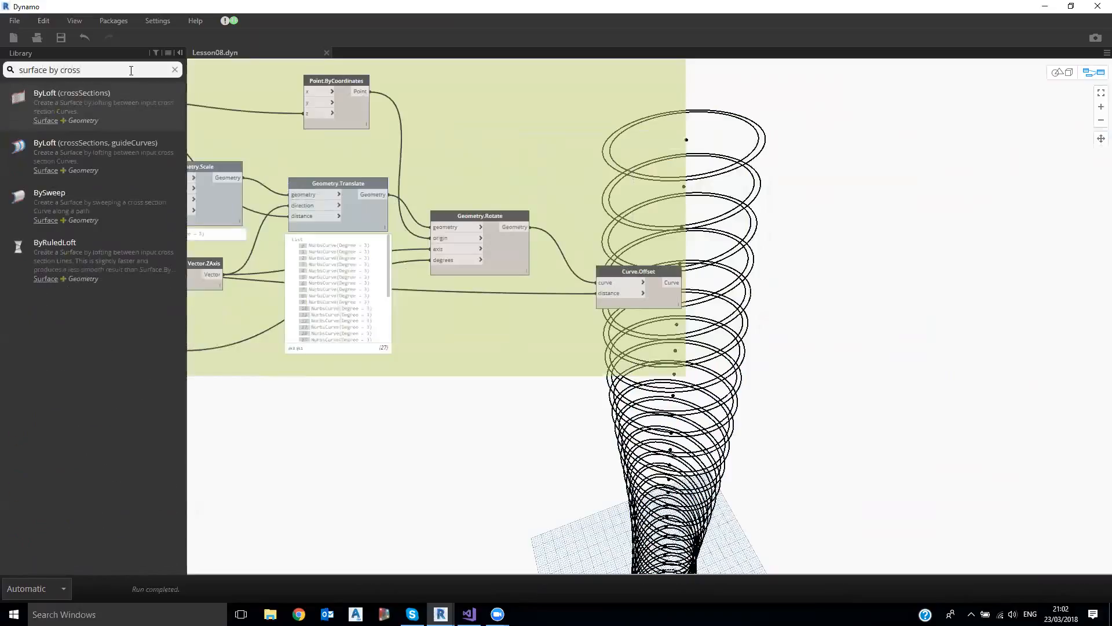
{"action": "left_click", "coordinate": [72, 94]}
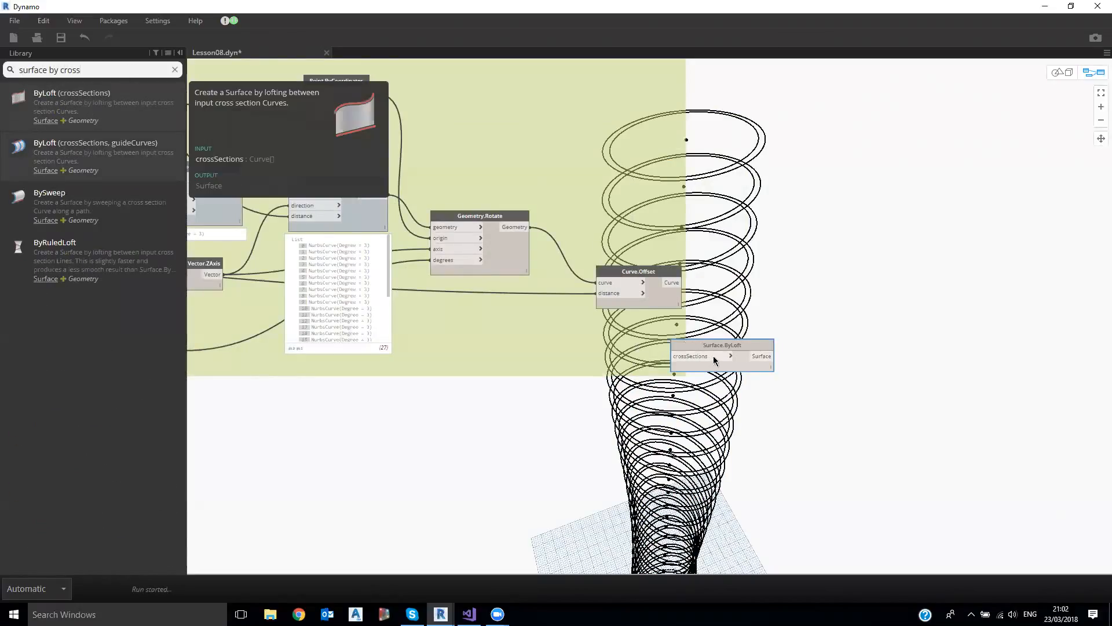
{"action": "left_click_drag", "start_coordinate": [681, 283], "coordinate": [752, 276]}
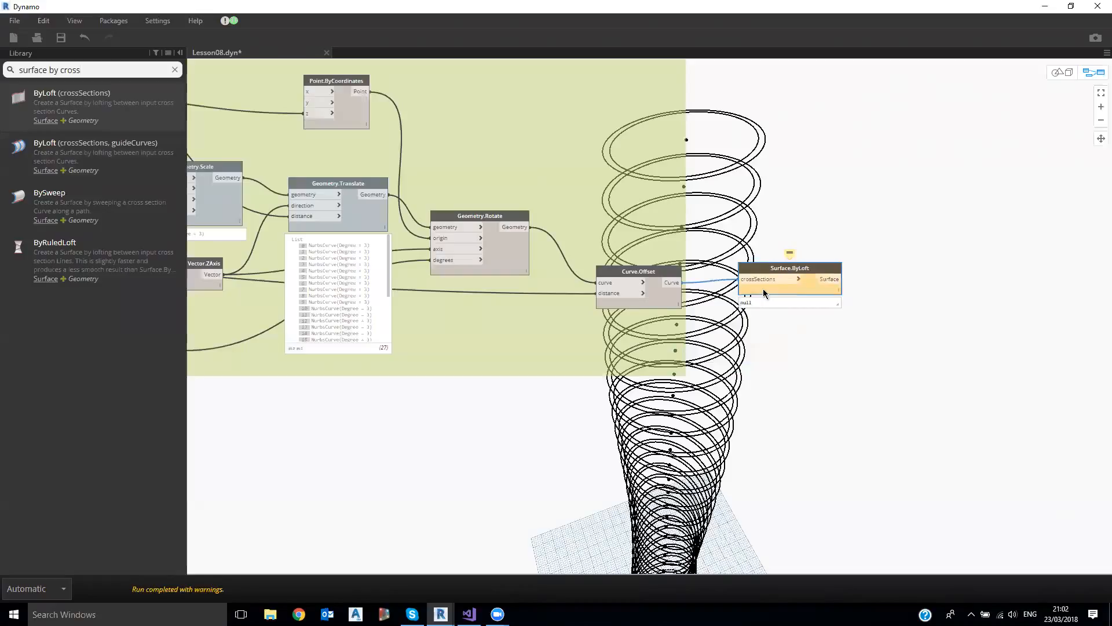
- Read the warning shown on the Surface.ByLoft node
{"action": "mouse_move", "coordinate": [790, 253]}
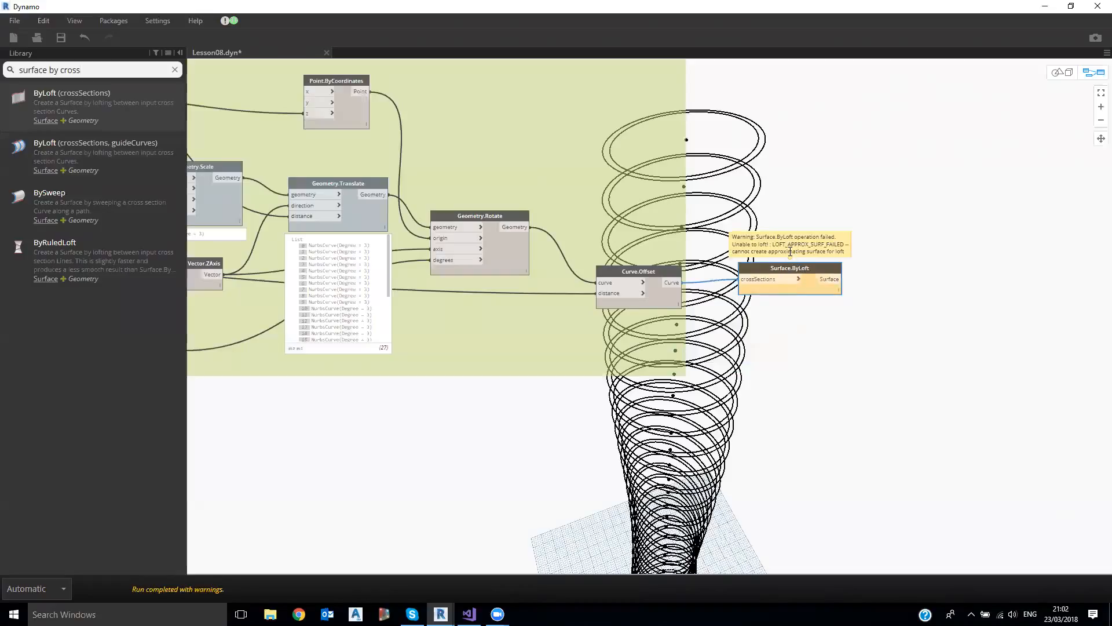
{"action": "scroll", "coordinate": [795, 261], "scroll_direction": "up", "scroll_amount": 3}
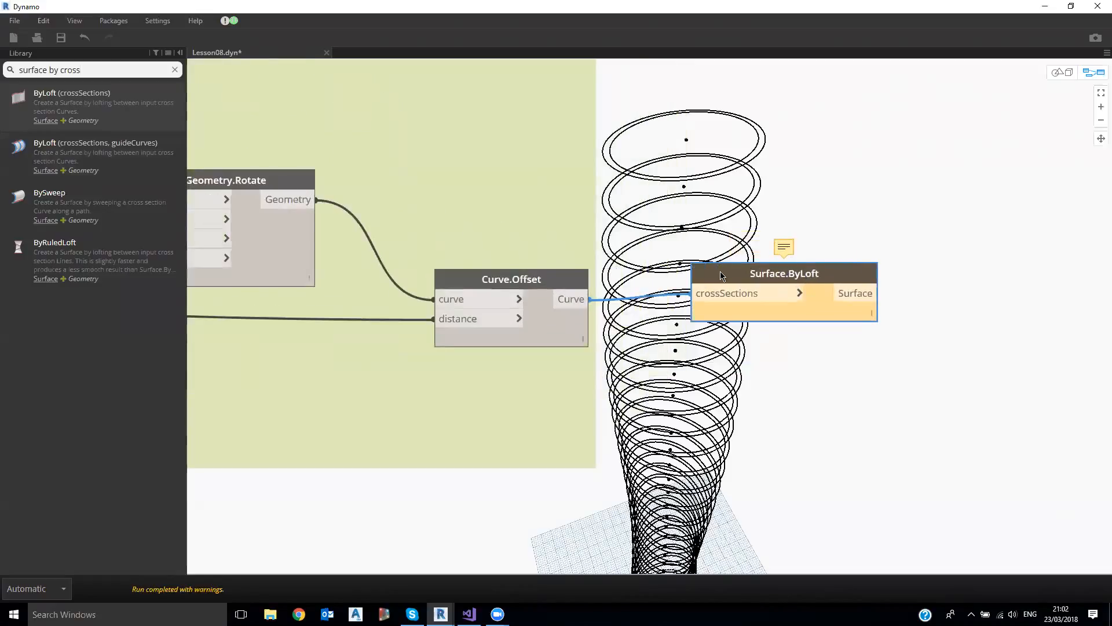
{"action": "left_click_drag", "start_coordinate": [722, 275], "coordinate": [719, 296]}
{"action": "mouse_move", "coordinate": [785, 262]}
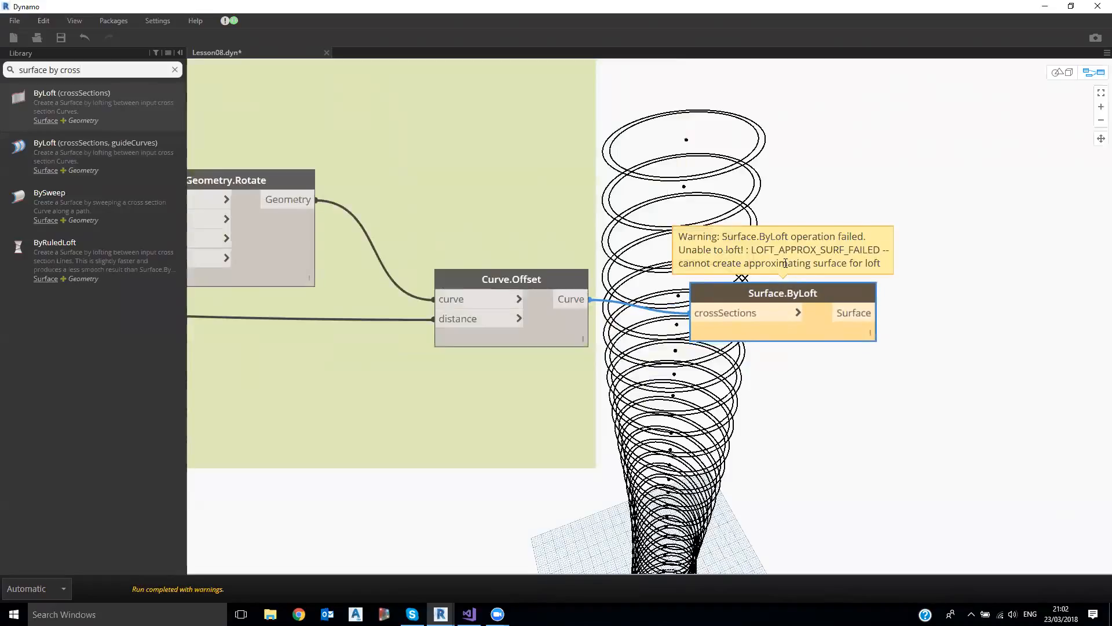
{"action": "left_click_drag", "start_coordinate": [797, 295], "coordinate": [793, 295]}
{"action": "mouse_move", "coordinate": [780, 270]}
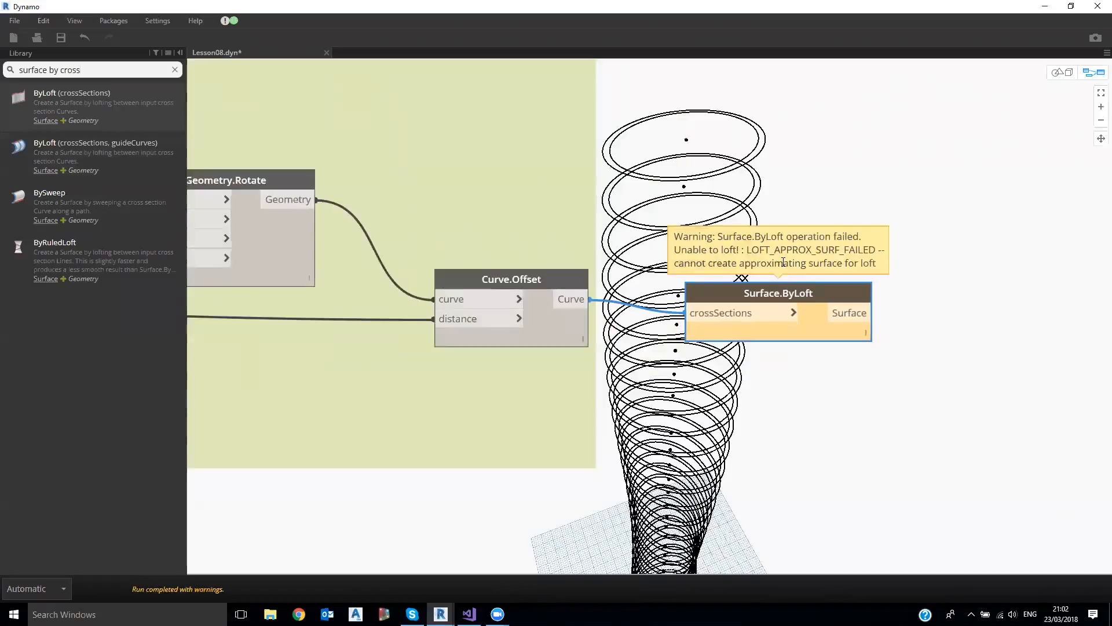
- Move Curve.Offset closer to Geometry.Rotate and delete the Surface.ByLoft node
{"action": "left_click_drag", "start_coordinate": [790, 310], "coordinate": [845, 265]}
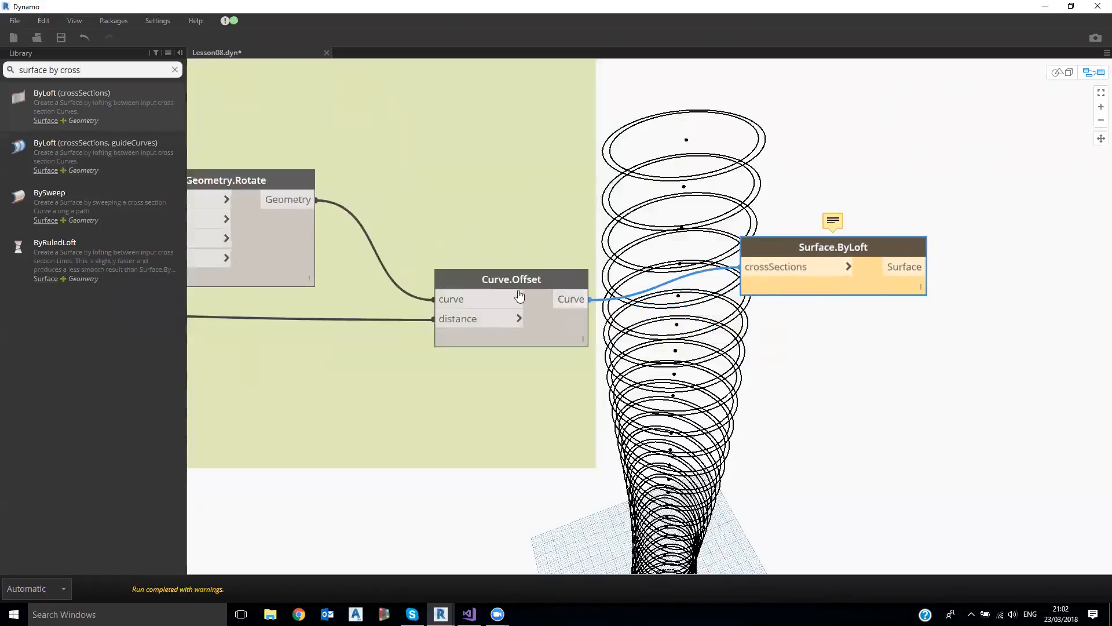
{"action": "left_click_drag", "start_coordinate": [520, 282], "coordinate": [490, 270]}
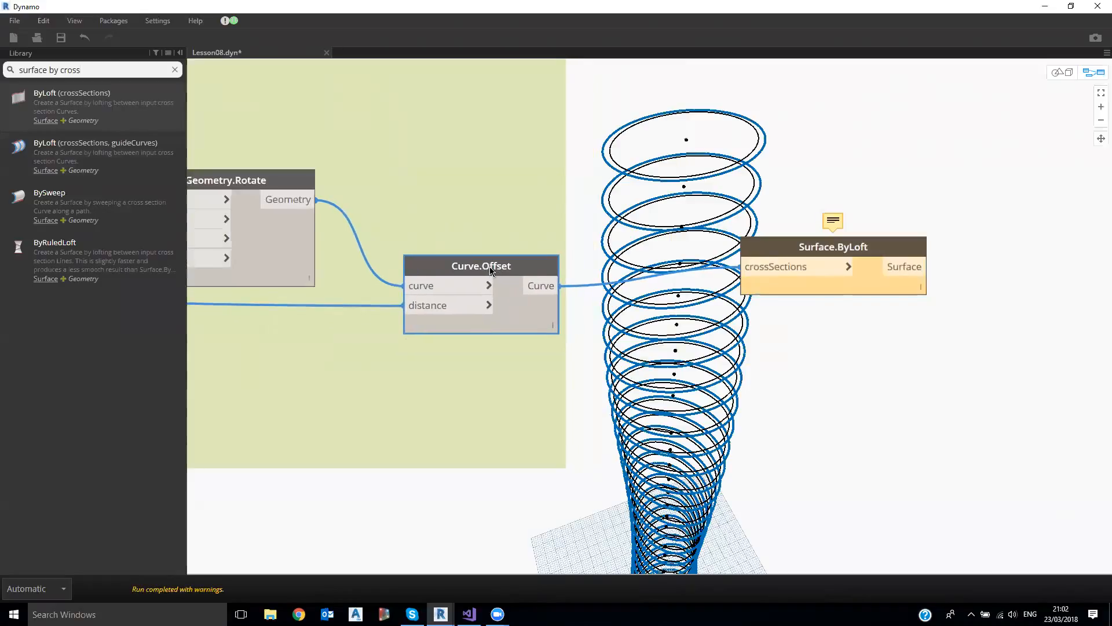
{"action": "left_click_drag", "start_coordinate": [795, 247], "coordinate": [809, 255]}
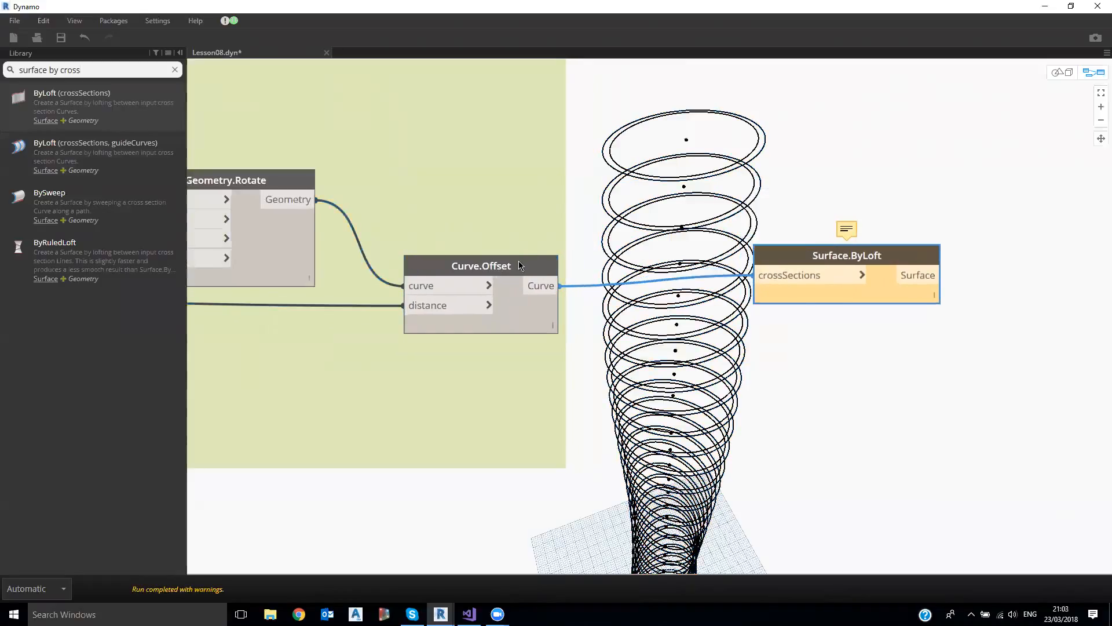
{"action": "left_click_drag", "start_coordinate": [513, 262], "coordinate": [501, 264]}
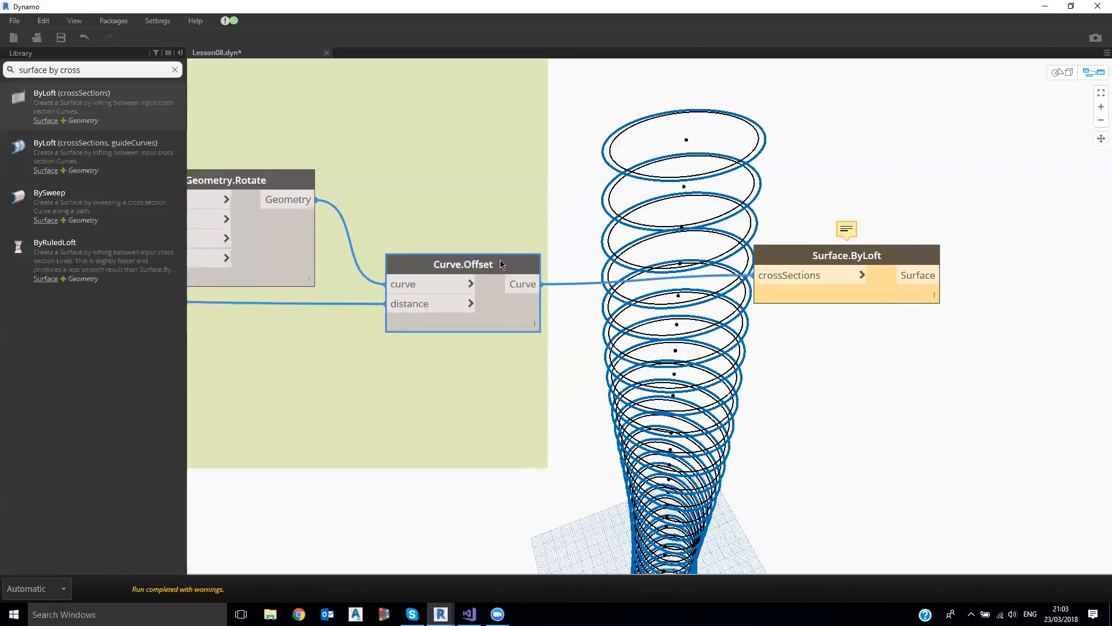
{"action": "left_click_drag", "start_coordinate": [789, 261], "coordinate": [851, 173]}
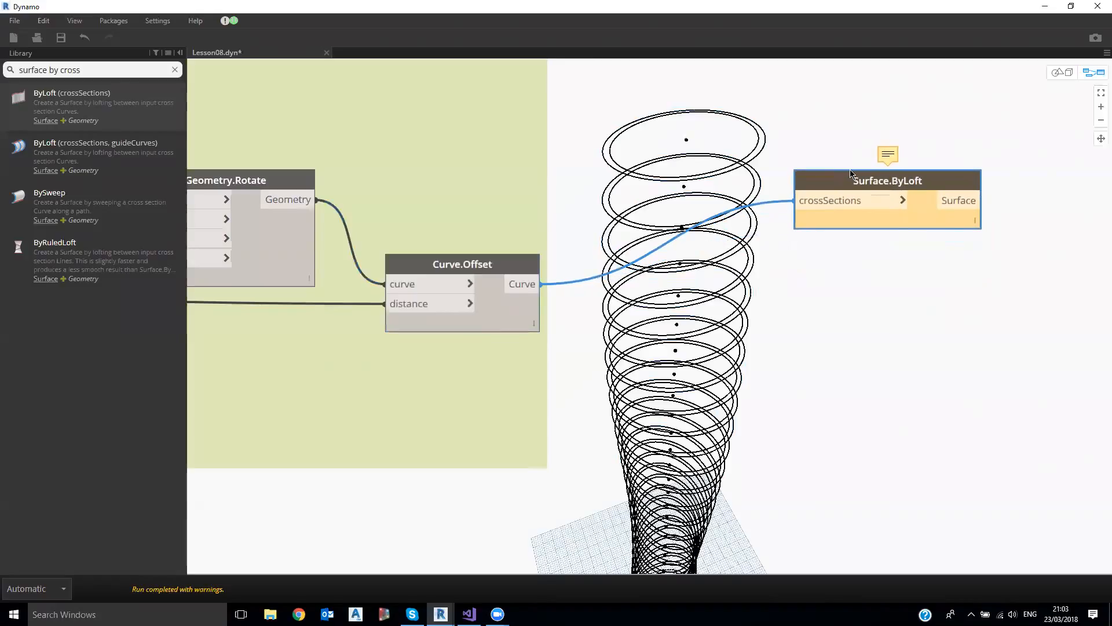
{"action": "key", "text": "Delete"}
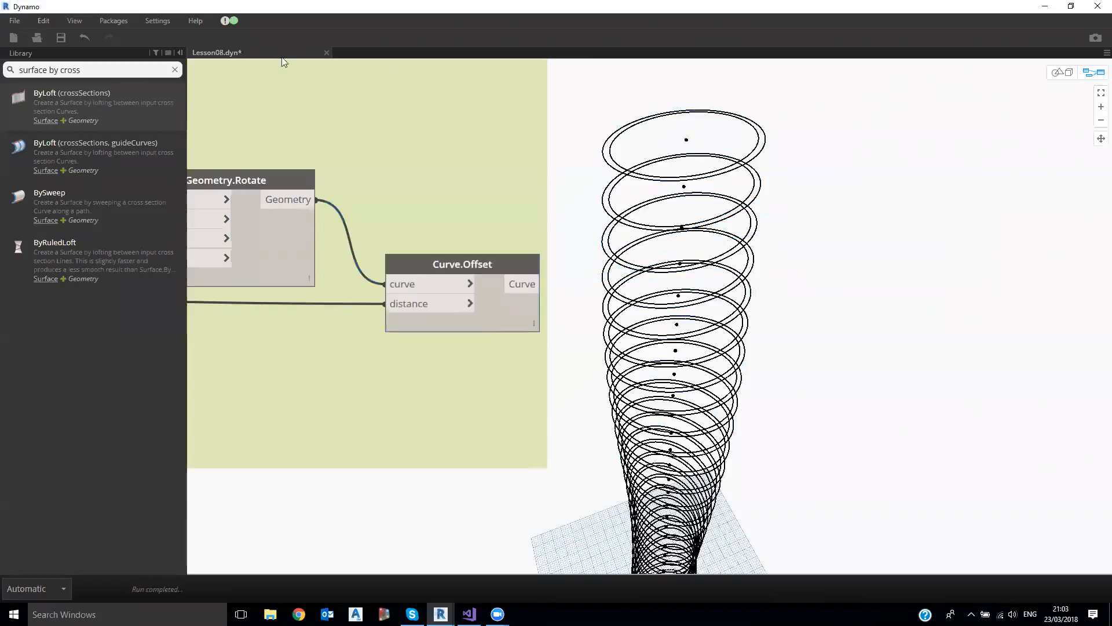
- Search the library for "point at para" and place a Curve.PointAtParameter node beside Curve.Offset
{"action": "left_click", "coordinate": [174, 69]}
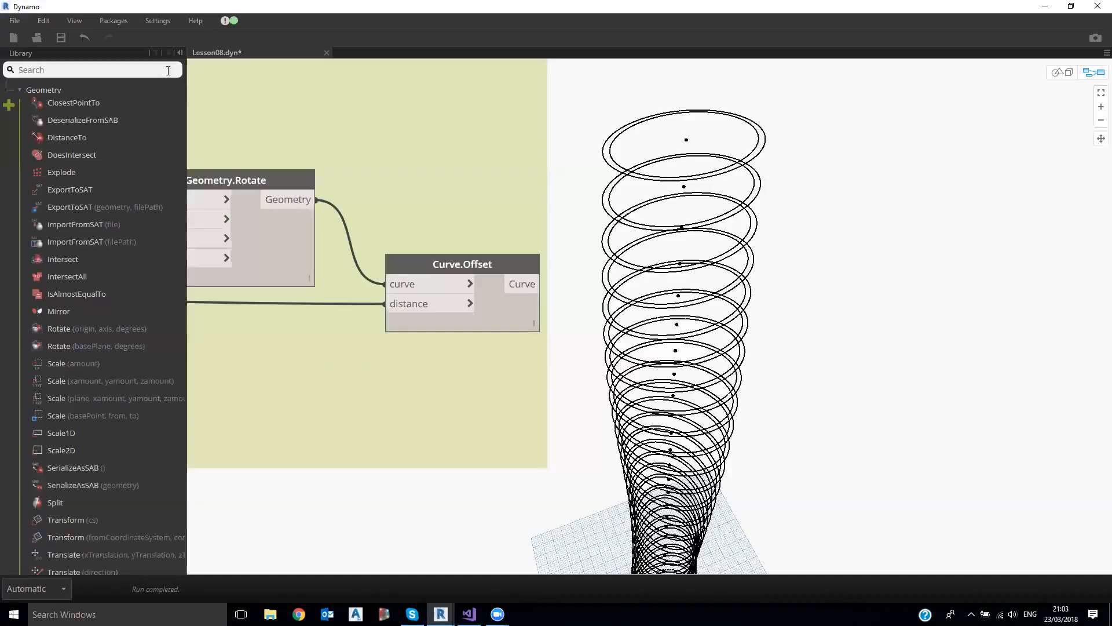
{"action": "type", "text": "point"}
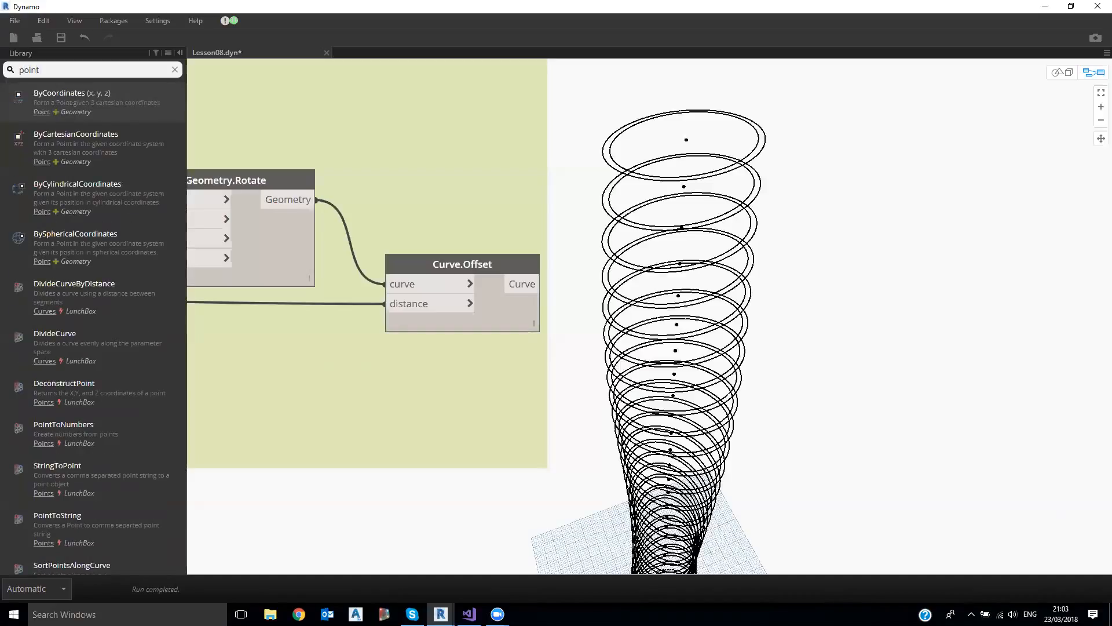
{"action": "type", "text": " at"}
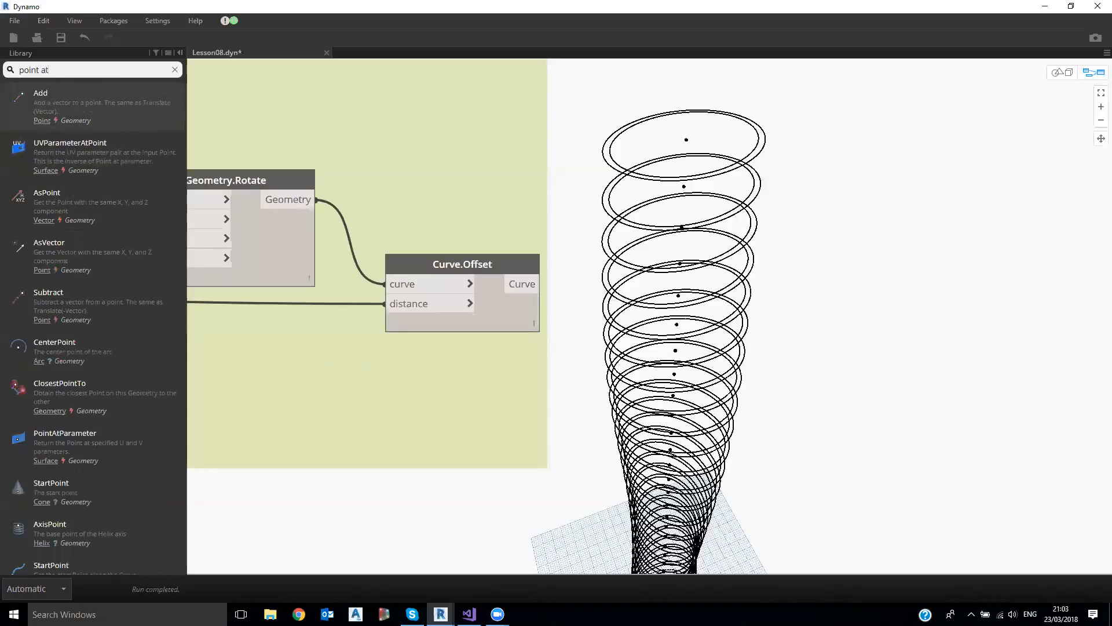
{"action": "type", "text": " para"}
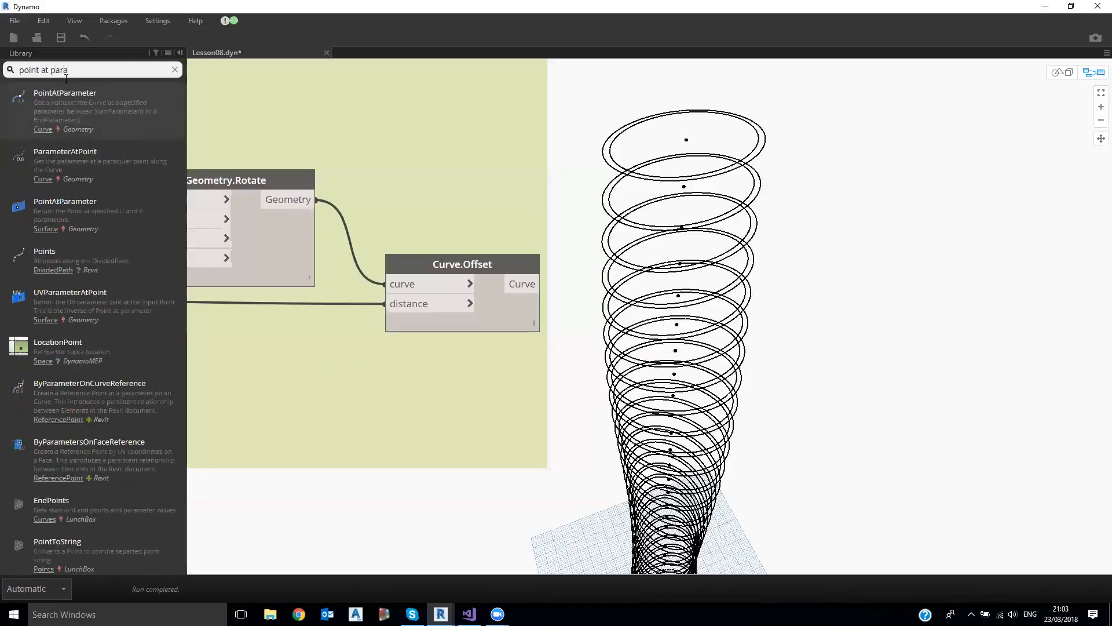
{"action": "left_click", "coordinate": [65, 96]}
{"action": "left_click_drag", "start_coordinate": [772, 350], "coordinate": [883, 209]}
{"action": "scroll", "coordinate": [857, 219], "scroll_direction": "up", "scroll_amount": 2}
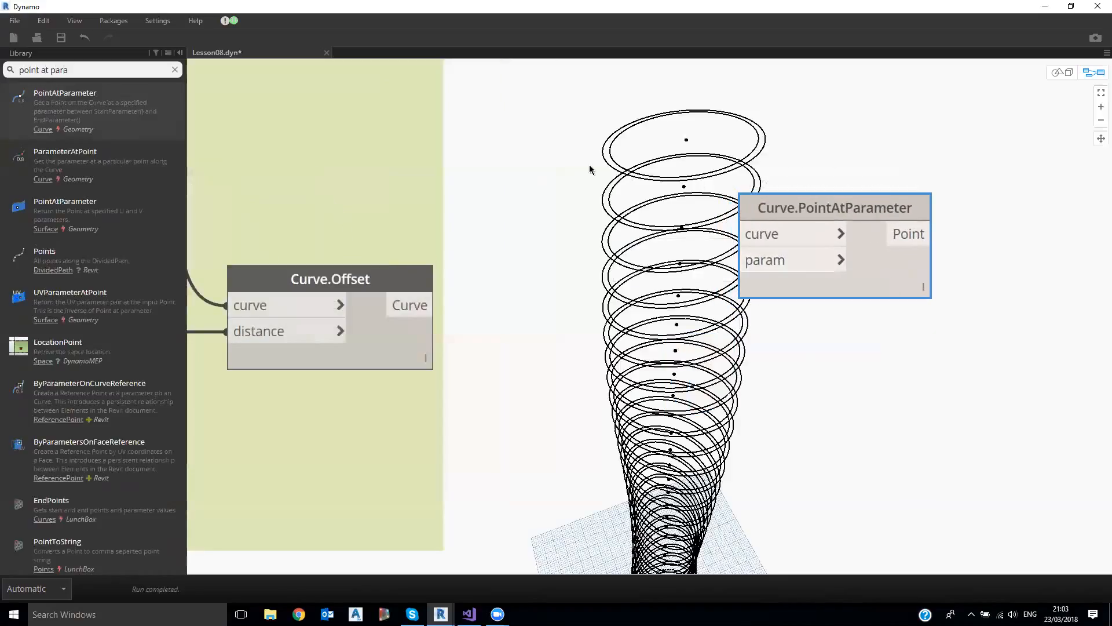
{"action": "left_click_drag", "start_coordinate": [749, 202], "coordinate": [767, 207]}
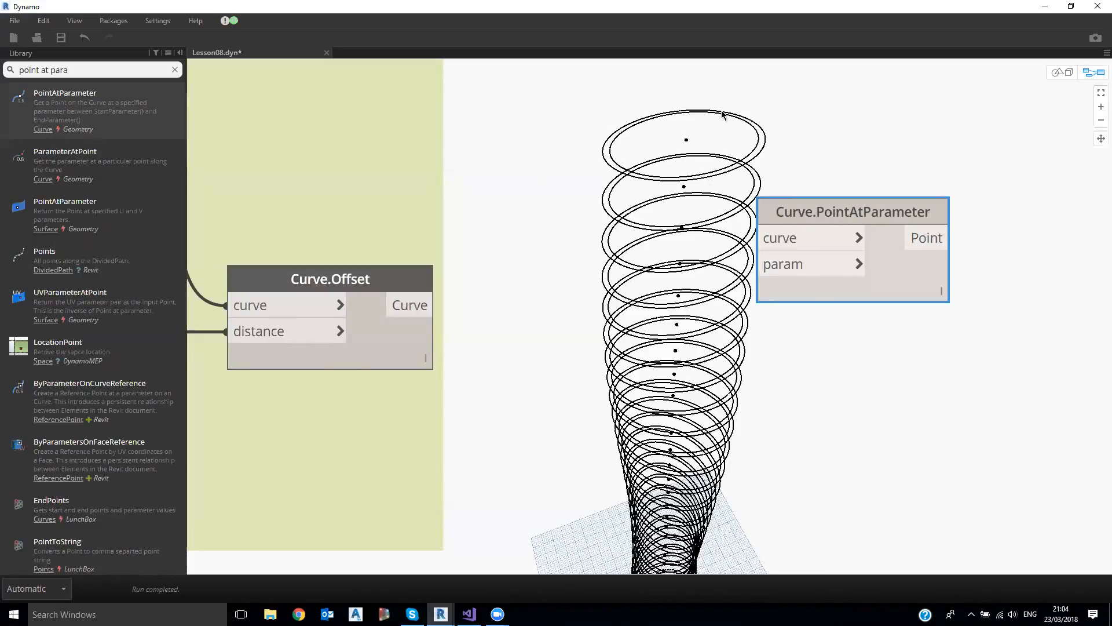
{"action": "left_click", "coordinate": [762, 129]}
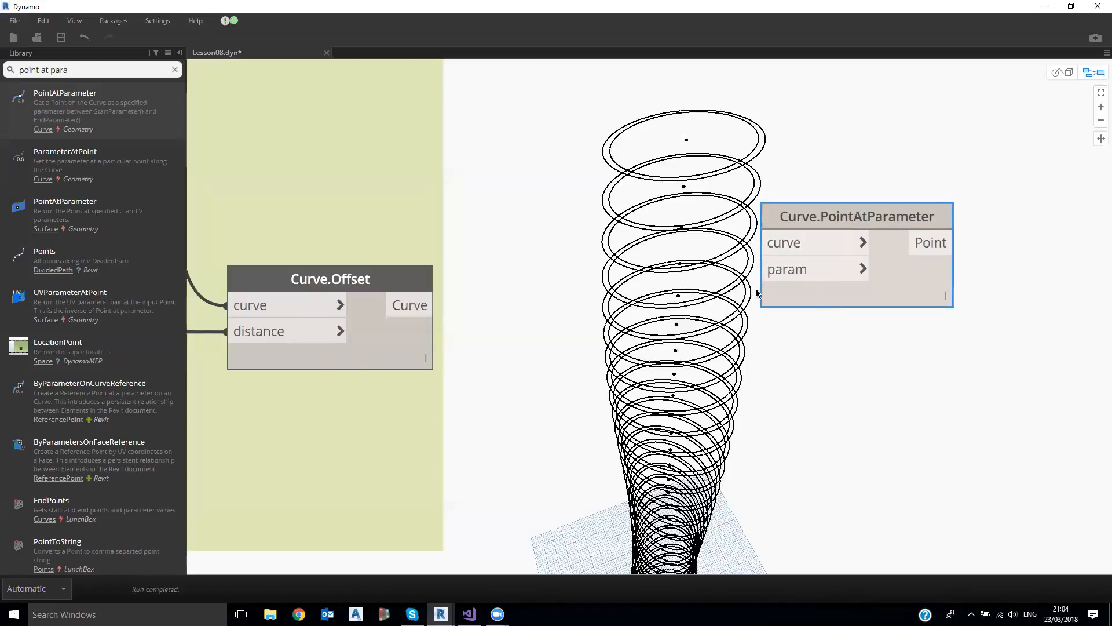
- Connect the Curve.Offset output to the curve input of Curve.PointAtParameter
{"action": "left_click_drag", "start_coordinate": [867, 224], "coordinate": [810, 322]}
{"action": "left_click", "coordinate": [412, 306]}
{"action": "left_click", "coordinate": [811, 343]}
{"action": "middle_click_drag", "start_coordinate": [800, 182], "coordinate": [790, 145]}
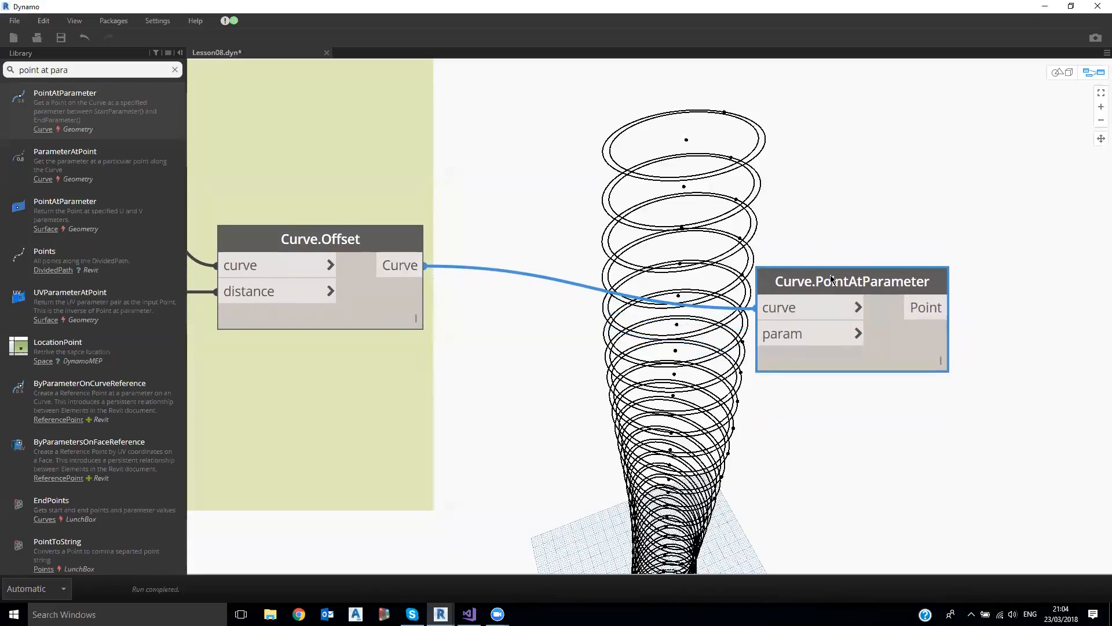
{"action": "left_click_drag", "start_coordinate": [839, 307], "coordinate": [840, 322]}
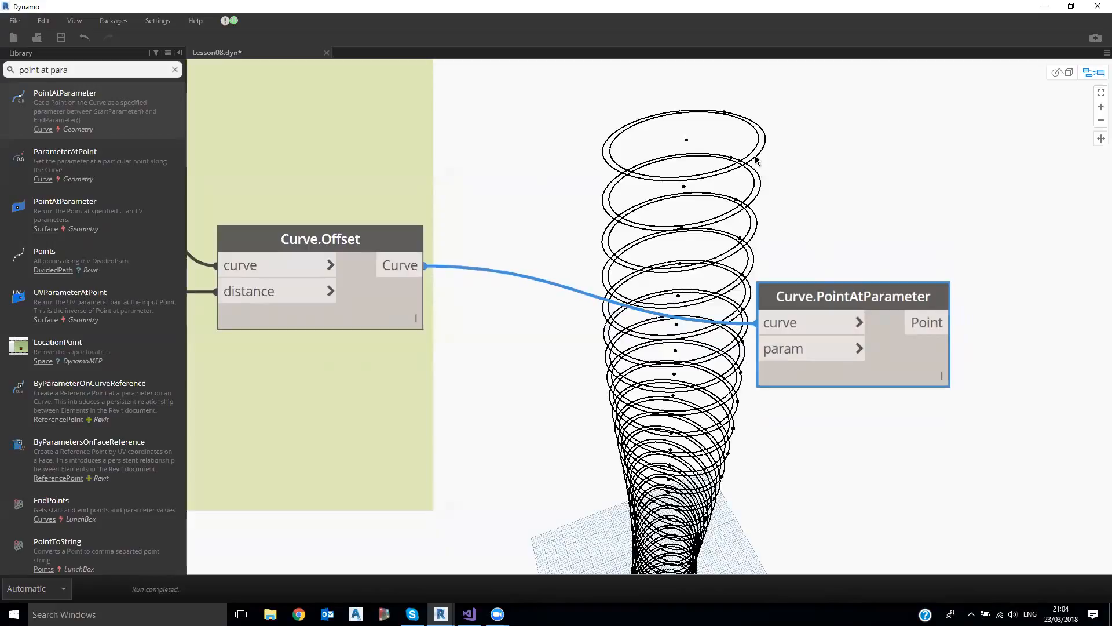
- Turn off the geometry preview of the Curve.Offset and Geometry.Rotate nodes
{"action": "right_click", "coordinate": [365, 245]}
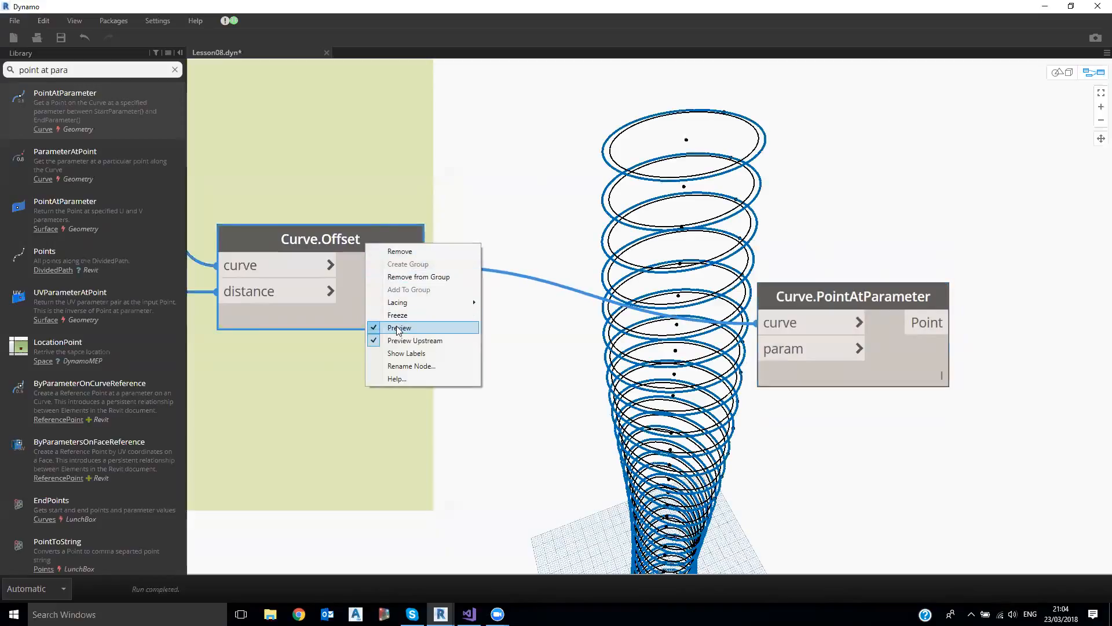
{"action": "left_click", "coordinate": [398, 327]}
{"action": "scroll", "coordinate": [364, 131], "scroll_direction": "down", "scroll_amount": 3}
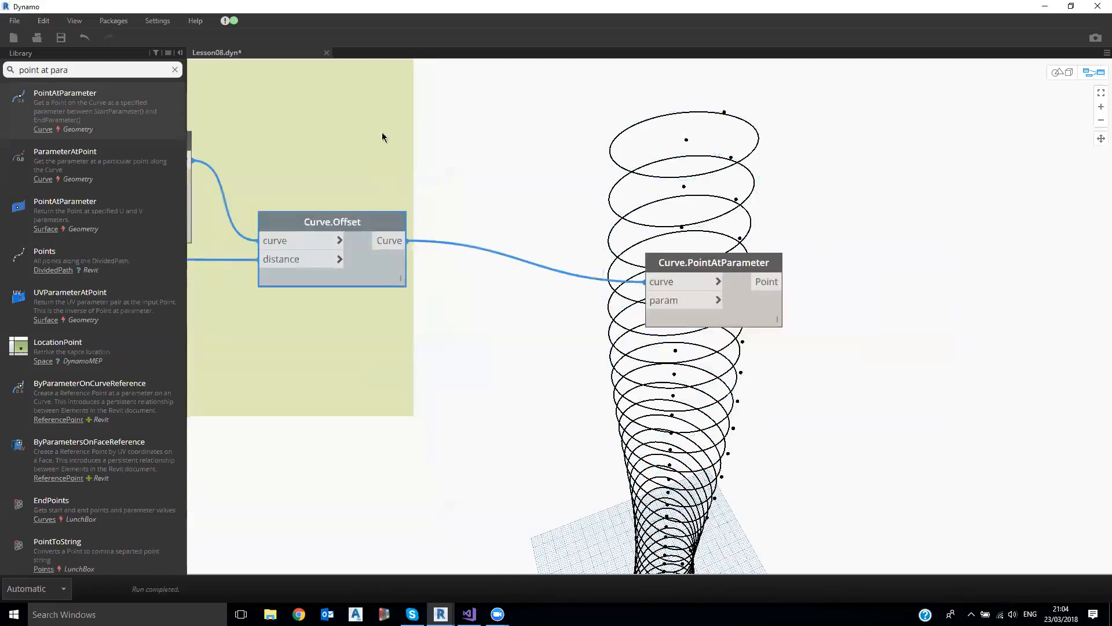
{"action": "left_click", "coordinate": [275, 168]}
{"action": "right_click", "coordinate": [274, 168]}
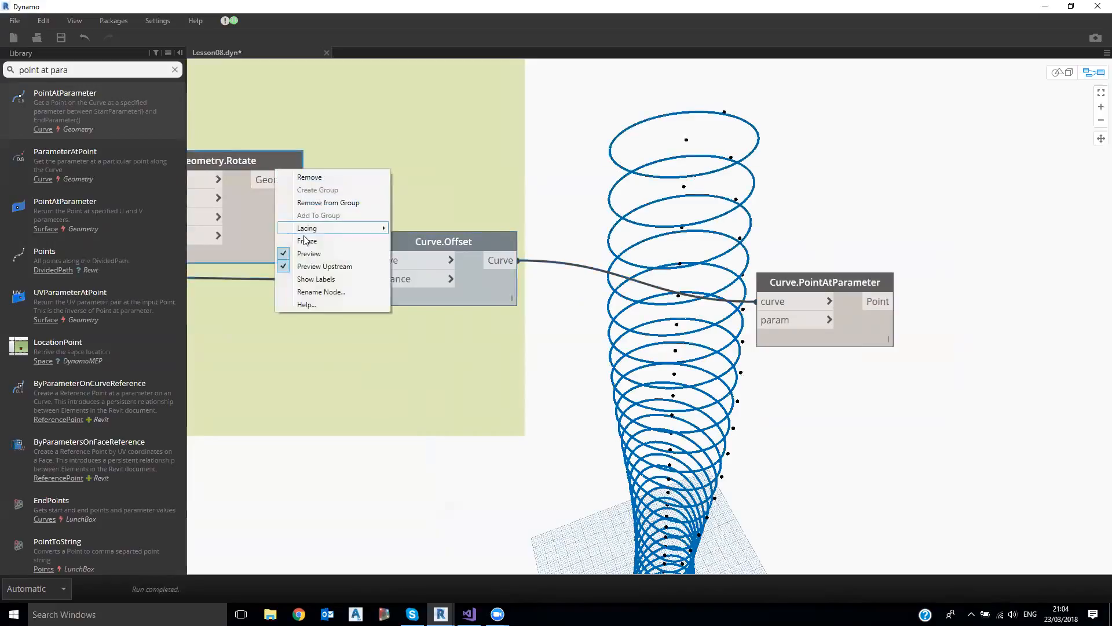
{"action": "left_click", "coordinate": [299, 251]}
- Add a code block with 0..1..numberOfPoints; and connect it to the param input of Curve.PointAtParameter
{"action": "middle_click_drag", "start_coordinate": [724, 143], "coordinate": [674, 120]}
{"action": "left_click_drag", "start_coordinate": [775, 264], "coordinate": [831, 387]}
{"action": "middle_click_drag", "start_coordinate": [727, 376], "coordinate": [724, 247]}
{"action": "left_click", "coordinate": [576, 336]}
{"action": "double_click", "coordinate": [576, 340]}
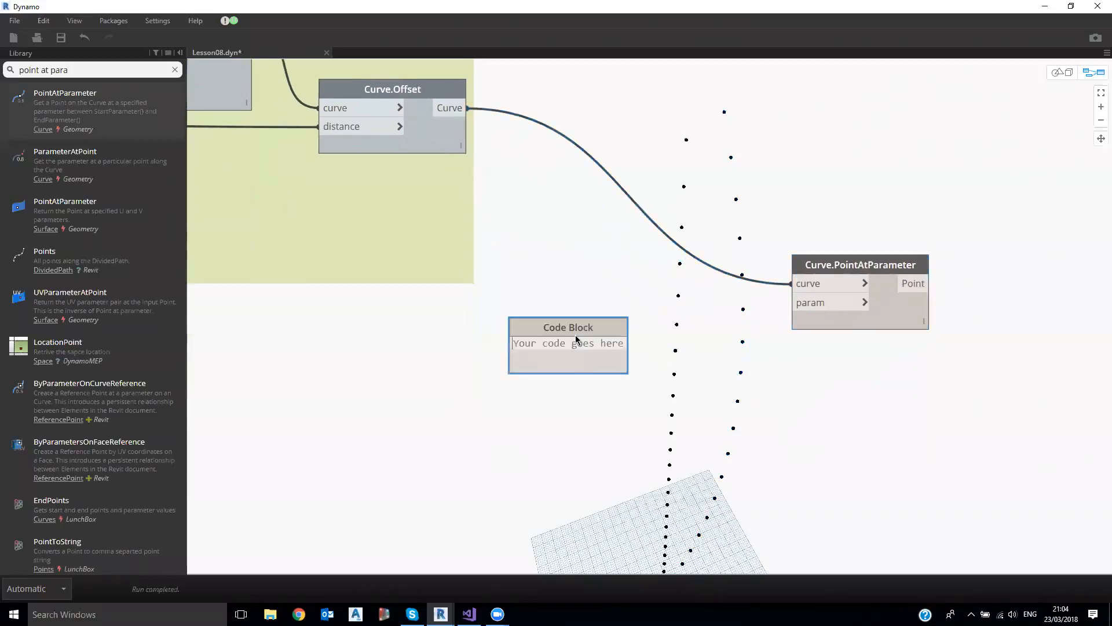
{"action": "type", "text": "0.1"}
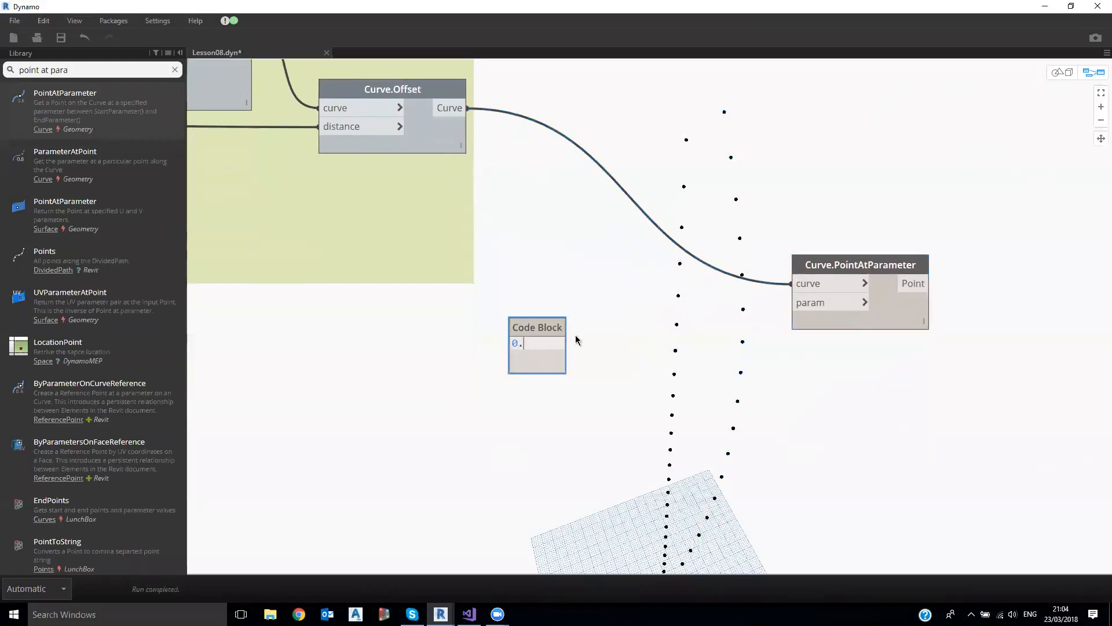
{"action": "left_click", "coordinate": [576, 340]}
{"action": "mouse_move", "coordinate": [555, 331]}
{"action": "left_mouse_down"}
{"action": "mouse_move", "coordinate": [564, 332]}
{"action": "mouse_move", "coordinate": [548, 324]}
{"action": "left_mouse_up"}
{"action": "left_click", "coordinate": [552, 341]}
{"action": "type", "text": ".."}
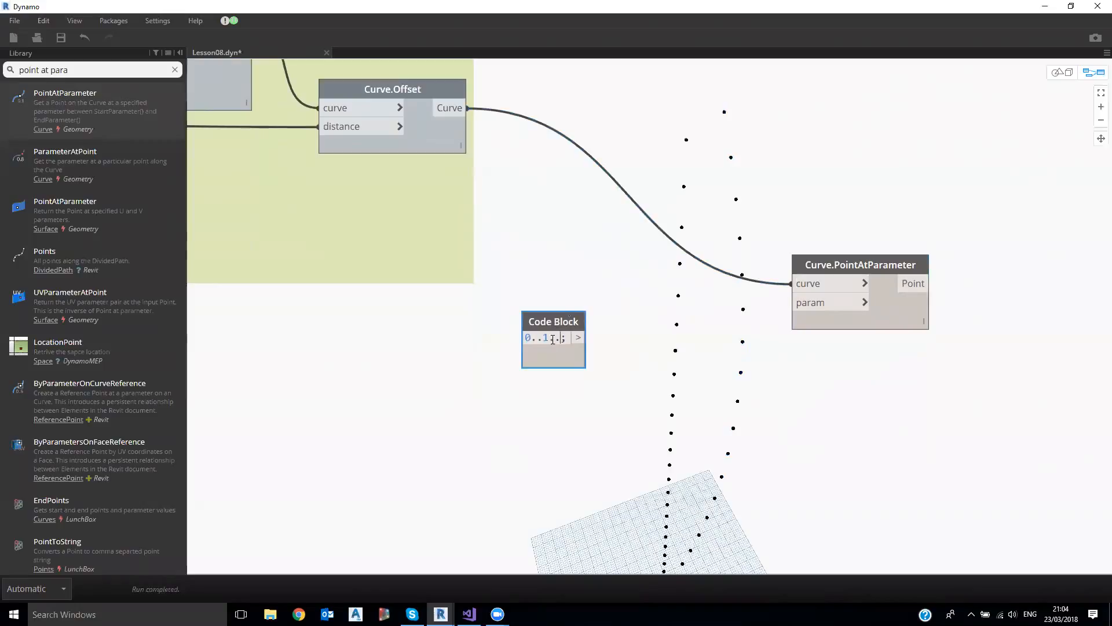
{"action": "type", "text": "numberOf"}
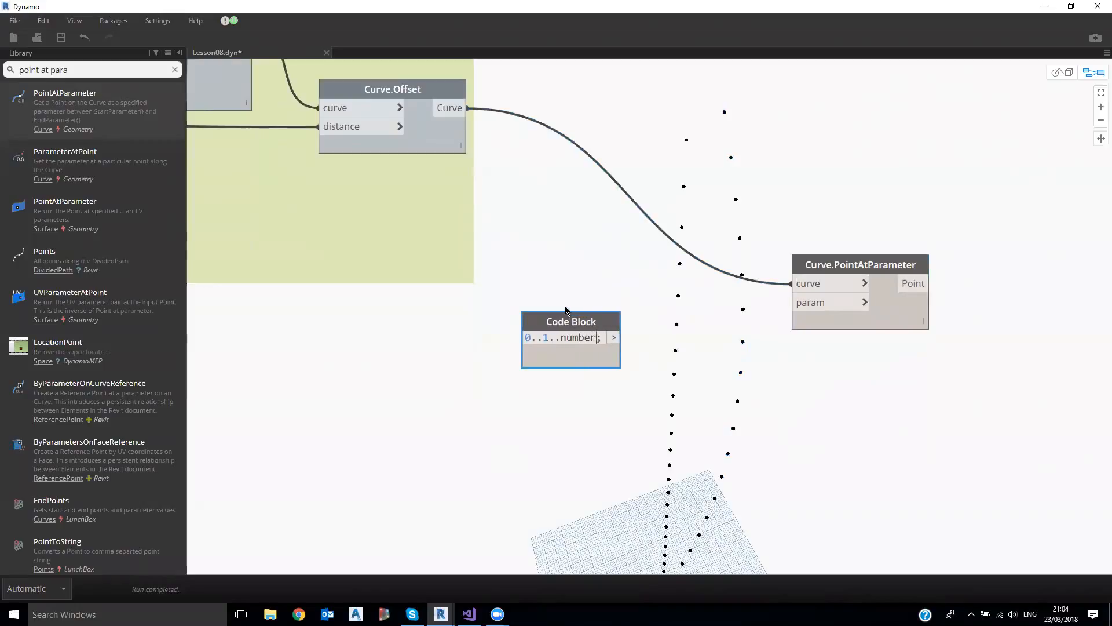
{"action": "type", "text": "Points"}
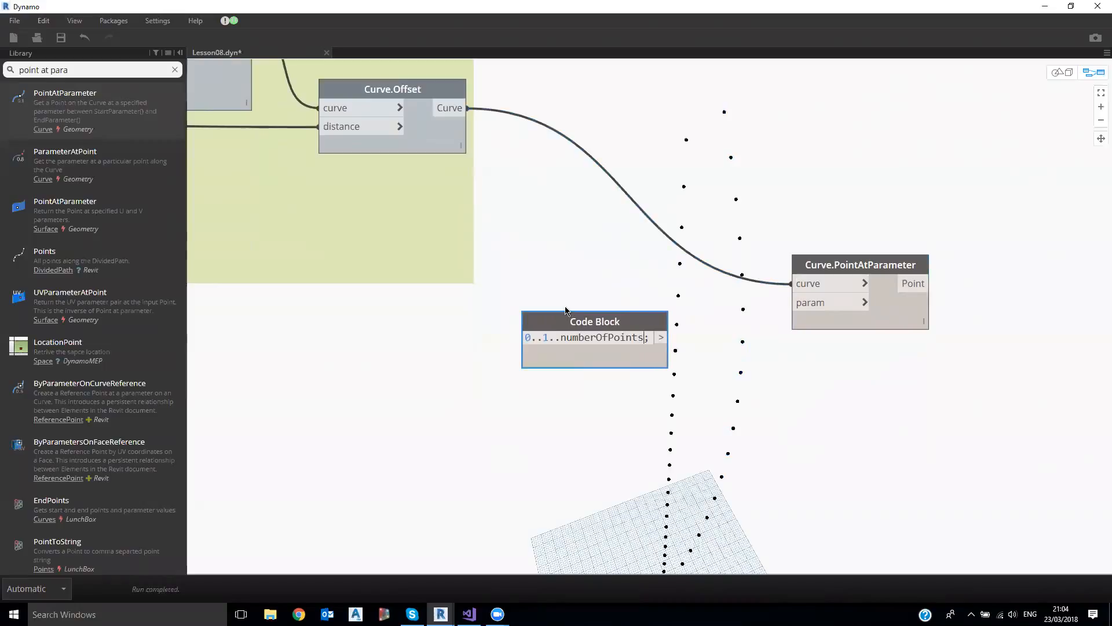
{"action": "left_click", "coordinate": [584, 253]}
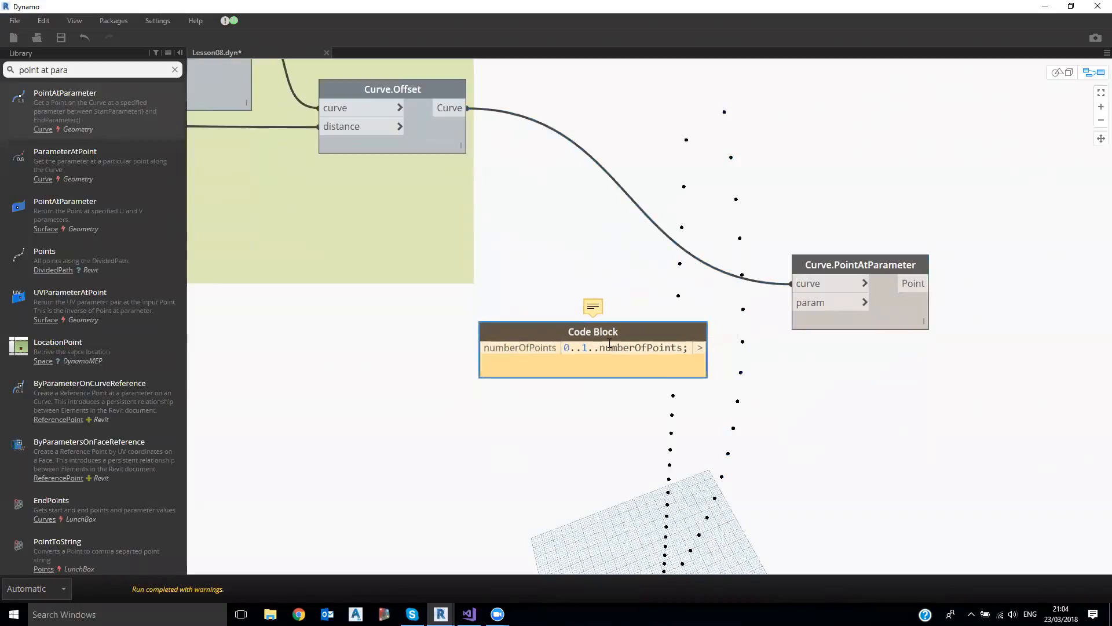
{"action": "left_click_drag", "start_coordinate": [700, 347], "coordinate": [865, 303]}
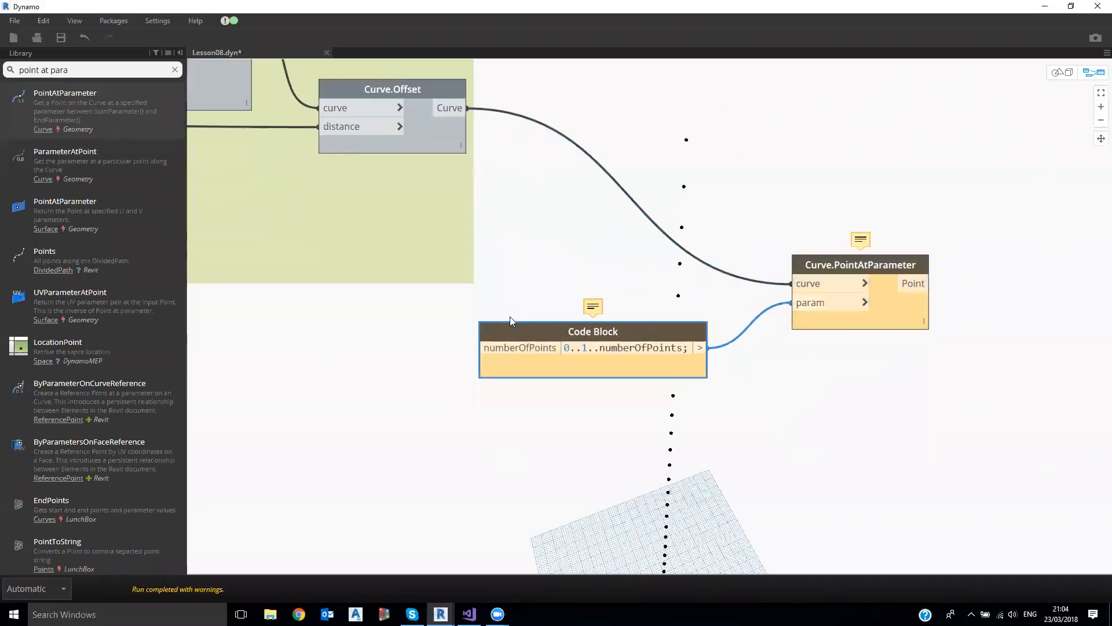
- Add an Integer Slider below the Shell Distance slider and set its minimum to 10
{"action": "scroll", "coordinate": [510, 318], "scroll_direction": "down", "scroll_amount": 5}
{"action": "middle_click_drag", "start_coordinate": [398, 338], "coordinate": [728, 331]}
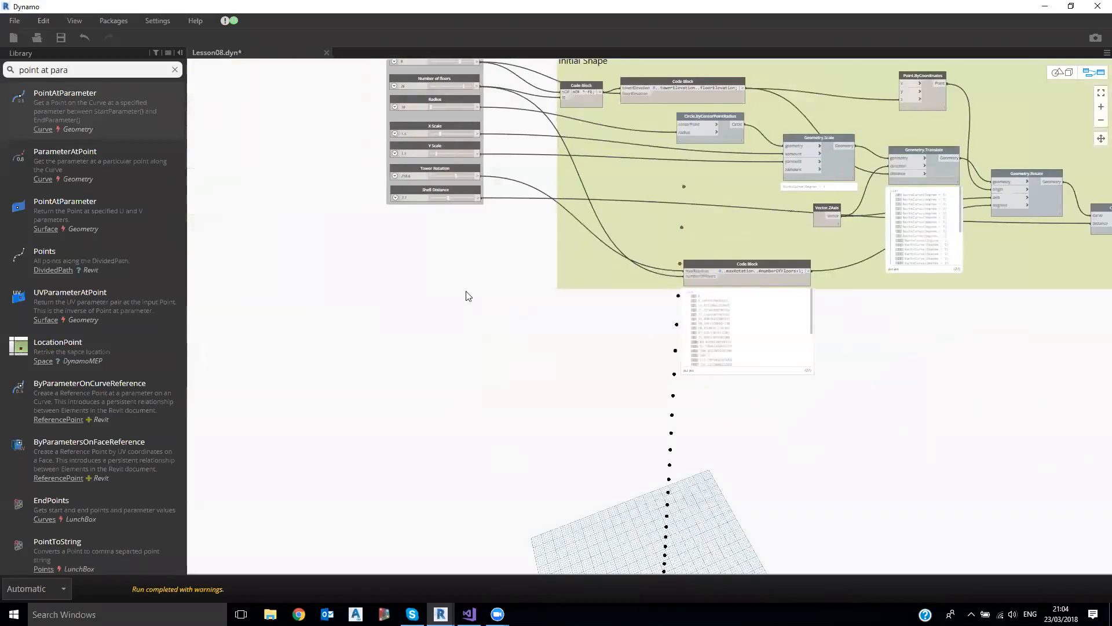
{"action": "scroll", "coordinate": [433, 207], "scroll_direction": "up", "scroll_amount": 2}
{"action": "scroll", "coordinate": [435, 211], "scroll_direction": "up", "scroll_amount": 4}
{"action": "left_click", "coordinate": [8, 70]}
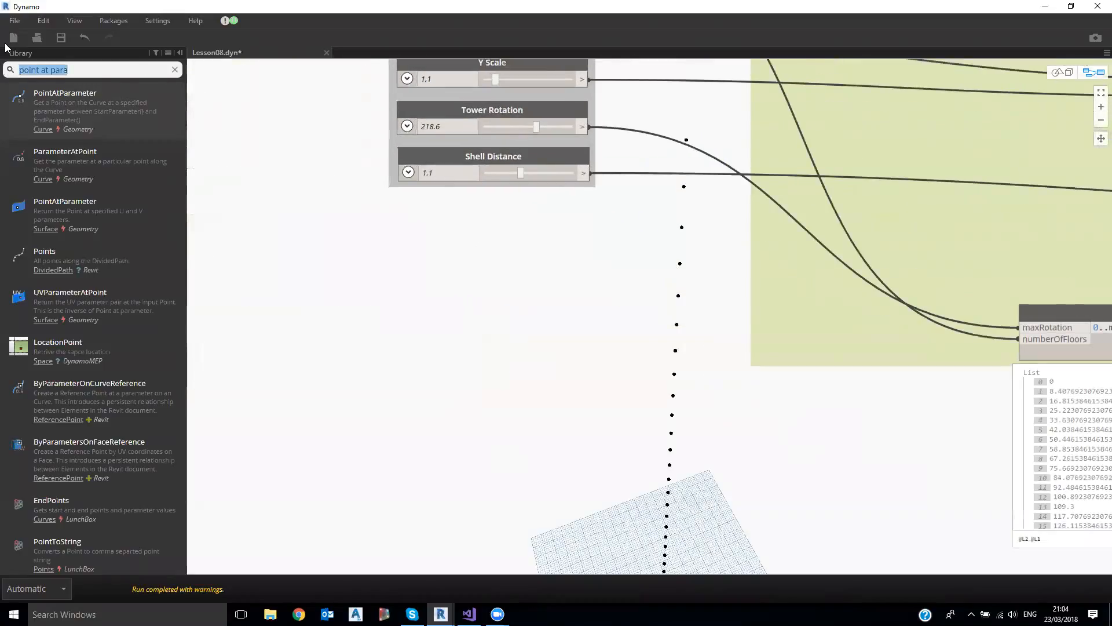
{"action": "type", "text": "integerslider"}
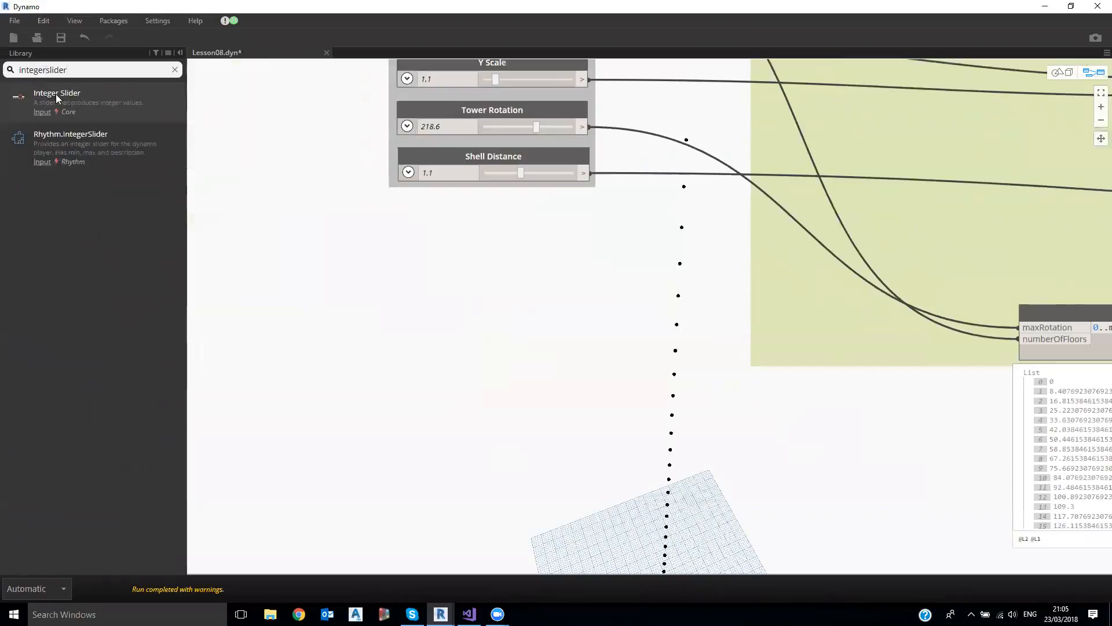
{"action": "left_click", "coordinate": [57, 98]}
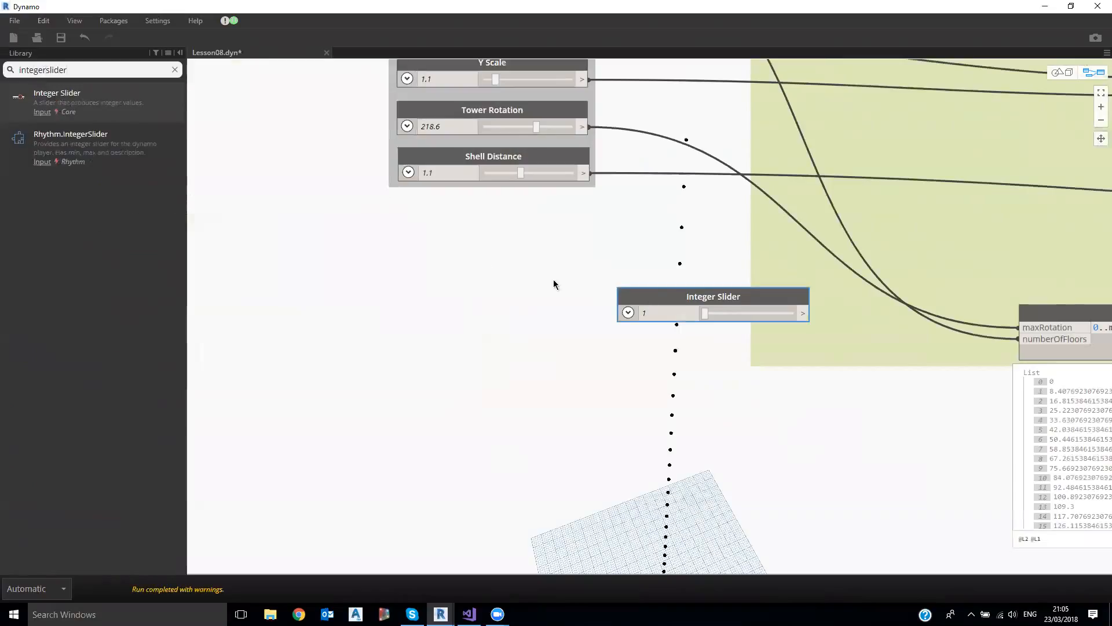
{"action": "left_click", "coordinate": [522, 296]}
{"action": "left_click", "coordinate": [543, 316]}
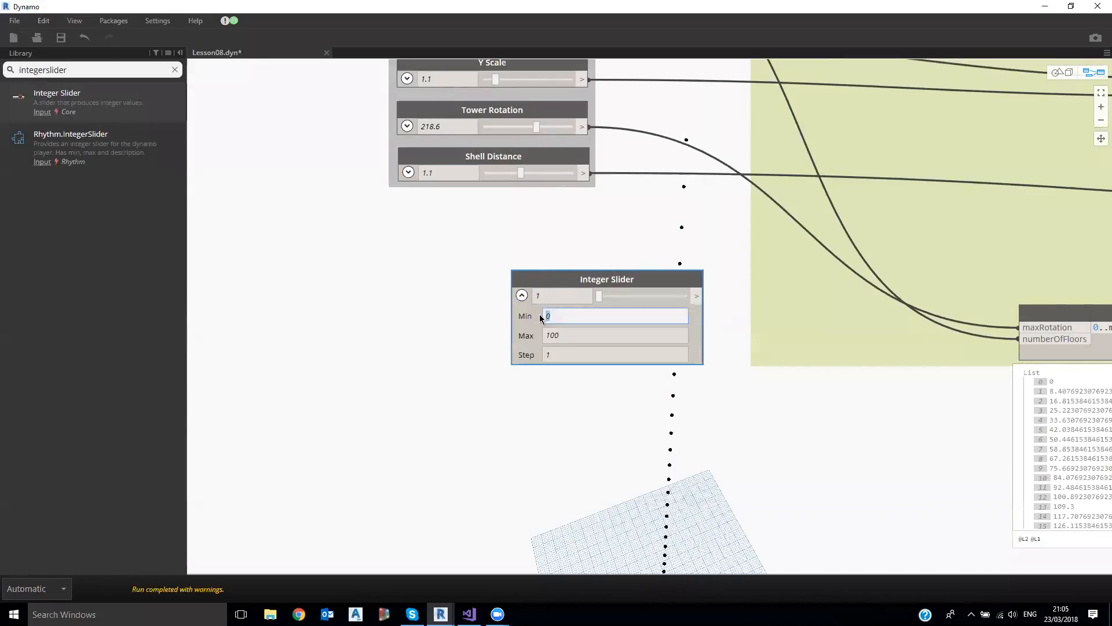
{"action": "type", "text": "10"}
{"action": "left_click_drag", "start_coordinate": [578, 282], "coordinate": [422, 237]}
{"action": "left_click", "coordinate": [476, 284]}
{"action": "left_click", "coordinate": [586, 260]}
- Connect the new Integer Slider to the numberOfPoints input of the range code block
{"action": "scroll", "coordinate": [731, 439], "scroll_direction": "down", "scroll_amount": 3}
{"action": "left_click", "coordinate": [509, 409]}
{"action": "middle_click_drag", "start_coordinate": [509, 410], "coordinate": [306, 385]}
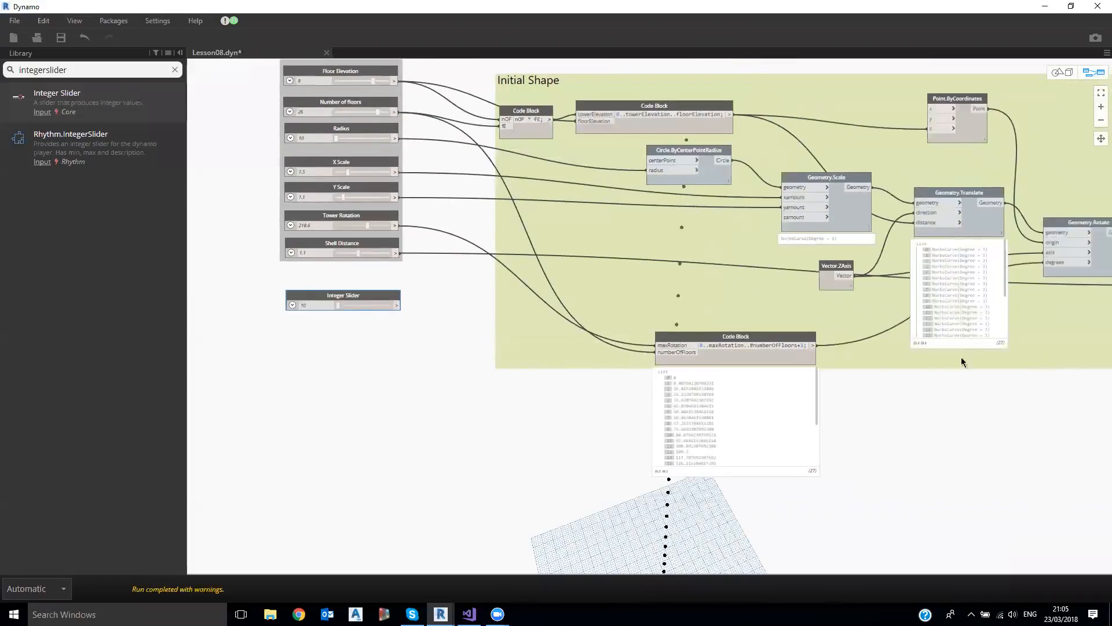
{"action": "middle_click_drag", "start_coordinate": [961, 363], "coordinate": [710, 347]}
{"action": "middle_click_drag", "start_coordinate": [1008, 394], "coordinate": [811, 395]}
{"action": "scroll", "coordinate": [827, 396], "scroll_direction": "up", "scroll_amount": 3}
{"action": "left_click", "coordinate": [815, 394]}
{"action": "middle_click_drag", "start_coordinate": [700, 439], "coordinate": [913, 451]}
{"action": "scroll", "coordinate": [913, 450], "scroll_direction": "down", "scroll_amount": 3}
{"action": "middle_click_drag", "start_coordinate": [303, 371], "coordinate": [478, 369]}
{"action": "middle_click_drag", "start_coordinate": [192, 337], "coordinate": [418, 338]}
{"action": "left_click", "coordinate": [413, 327]}
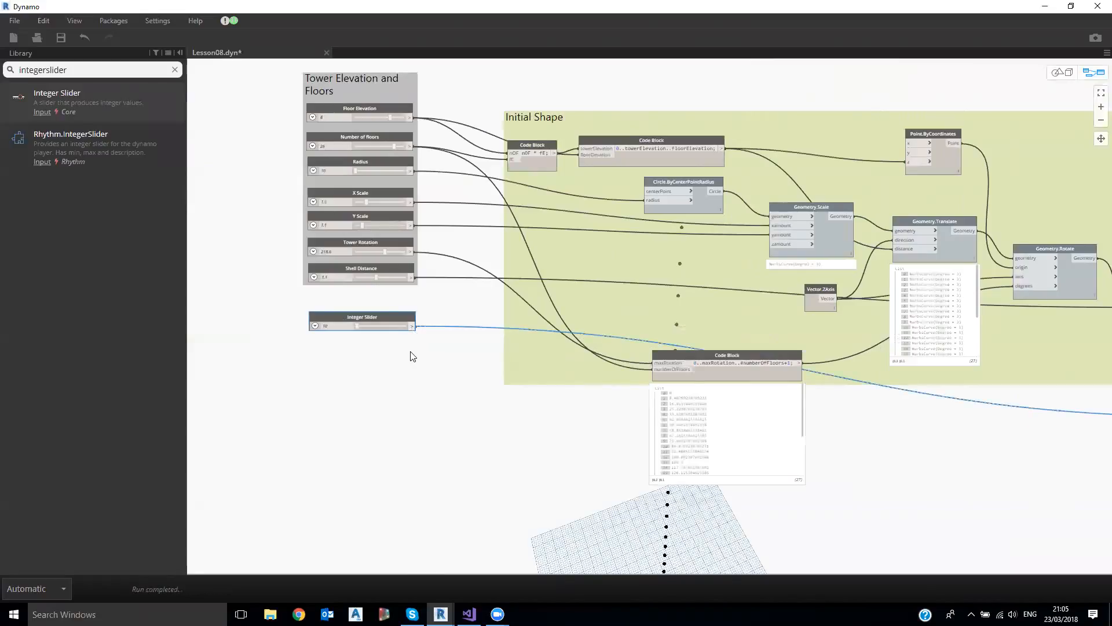
- Inspect the output lists of Curve.PointAtParameter, Curve.Offset and the numberOfPoints code block
{"action": "middle_click_drag", "start_coordinate": [811, 371], "coordinate": [497, 326]}
{"action": "middle_click_drag", "start_coordinate": [936, 335], "coordinate": [771, 297]}
{"action": "scroll", "coordinate": [946, 311], "scroll_direction": "up", "scroll_amount": 2}
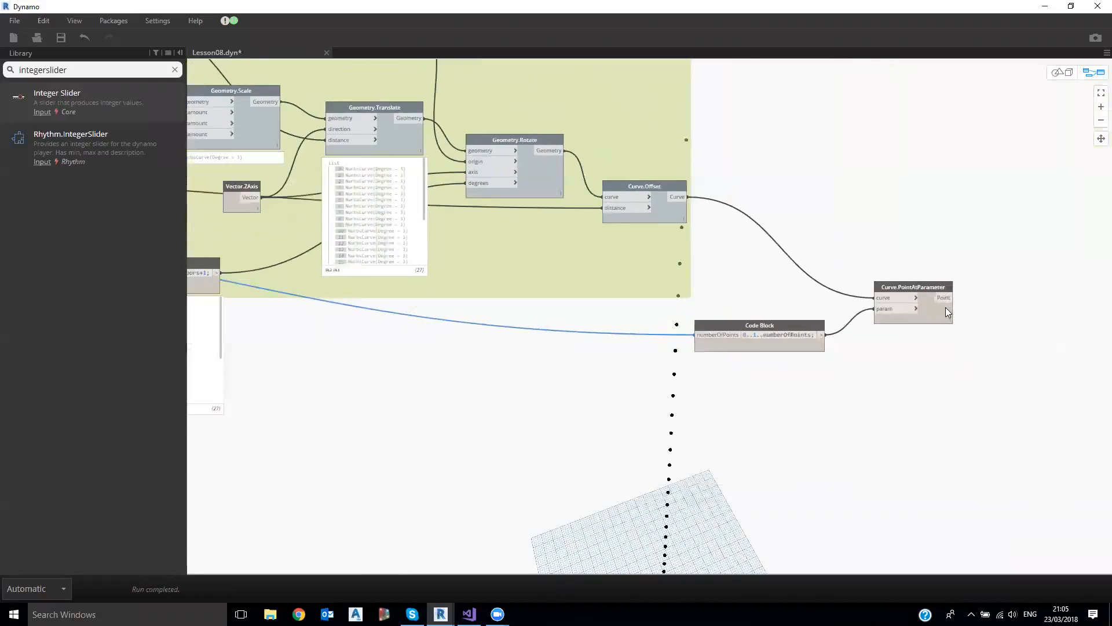
{"action": "left_click", "coordinate": [948, 330]}
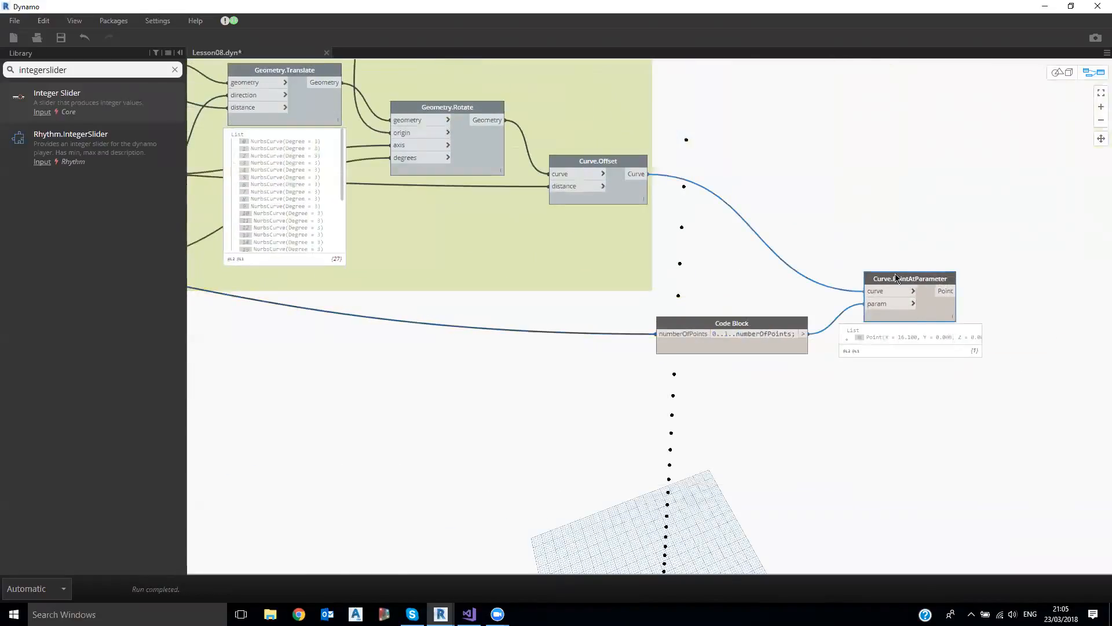
{"action": "scroll", "coordinate": [764, 367], "scroll_direction": "up", "scroll_amount": 3}
{"action": "left_click_drag", "start_coordinate": [772, 290], "coordinate": [751, 334]}
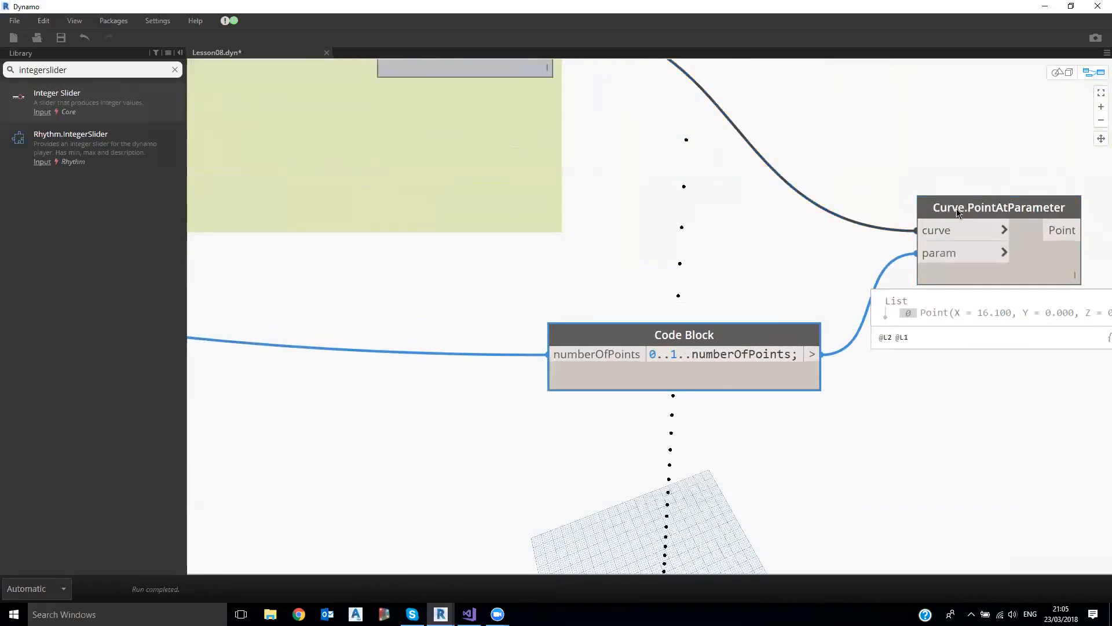
{"action": "middle_click_drag", "start_coordinate": [801, 230], "coordinate": [855, 333]}
{"action": "mouse_move", "coordinate": [603, 167]}
{"action": "mouse_move", "coordinate": [603, 194]}
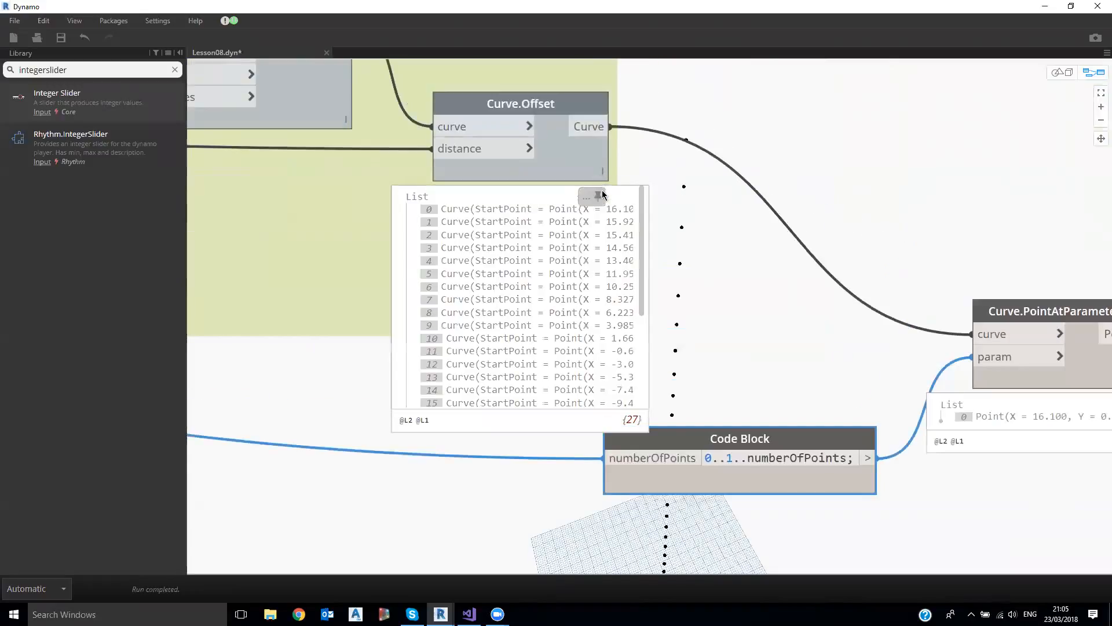
{"action": "middle_click_drag", "start_coordinate": [785, 269], "coordinate": [773, 213]}
{"action": "mouse_move", "coordinate": [851, 445]}
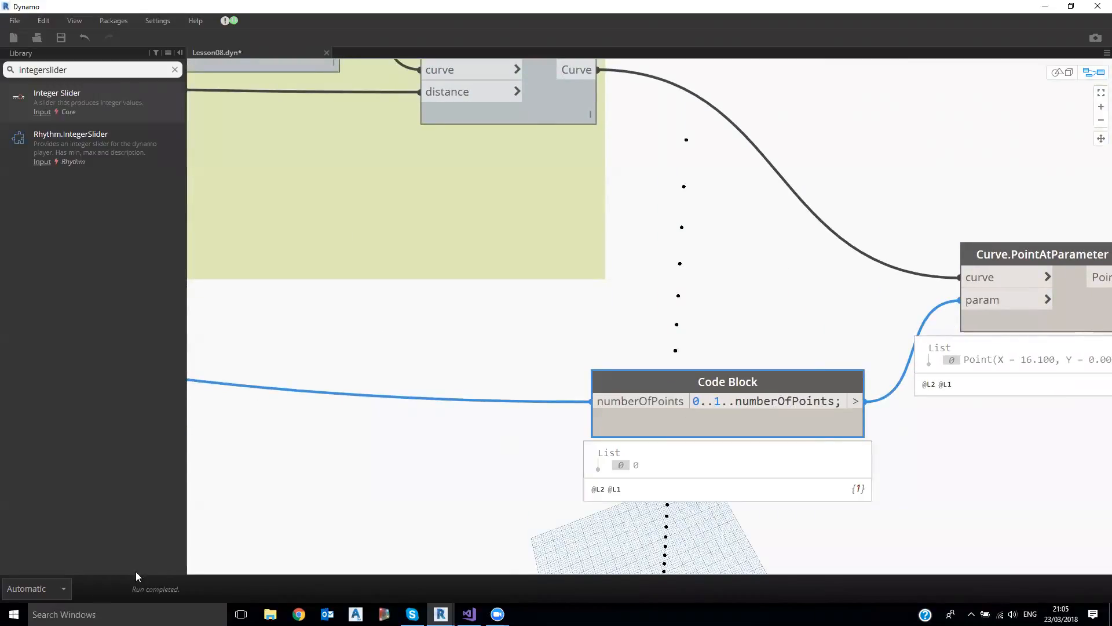
- Change the code block range to 0..1..#numberOfPoints; and check the resulting parameter and point lists
{"action": "left_click", "coordinate": [737, 401]}
{"action": "type", "text": "#"}
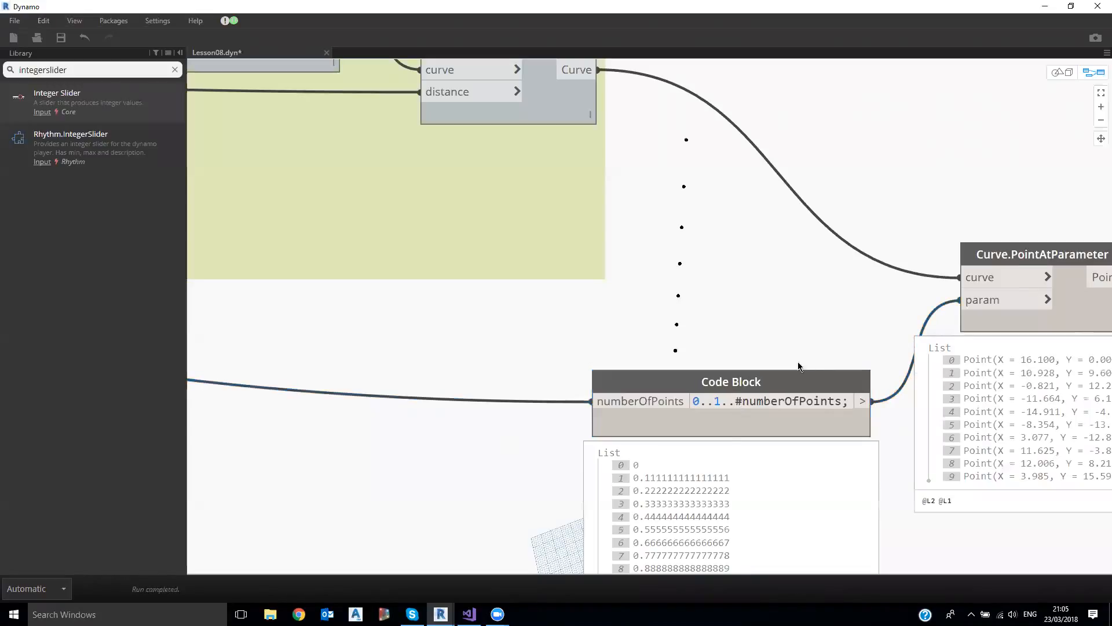
{"action": "middle_click_drag", "start_coordinate": [746, 242], "coordinate": [742, 78]}
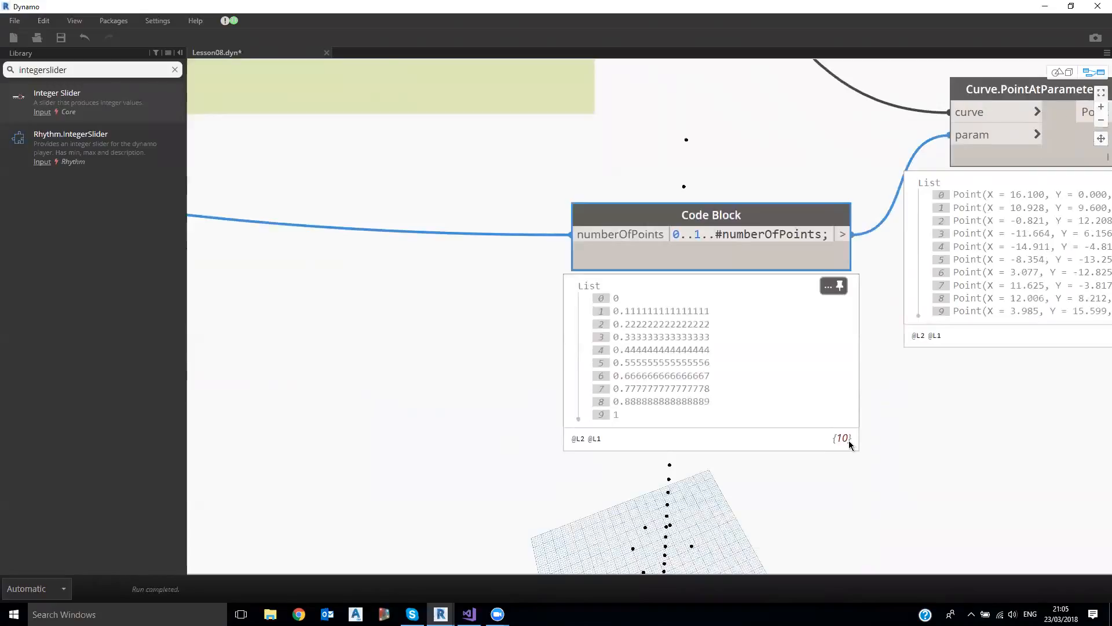
{"action": "left_click_drag", "start_coordinate": [841, 214], "coordinate": [830, 217]}
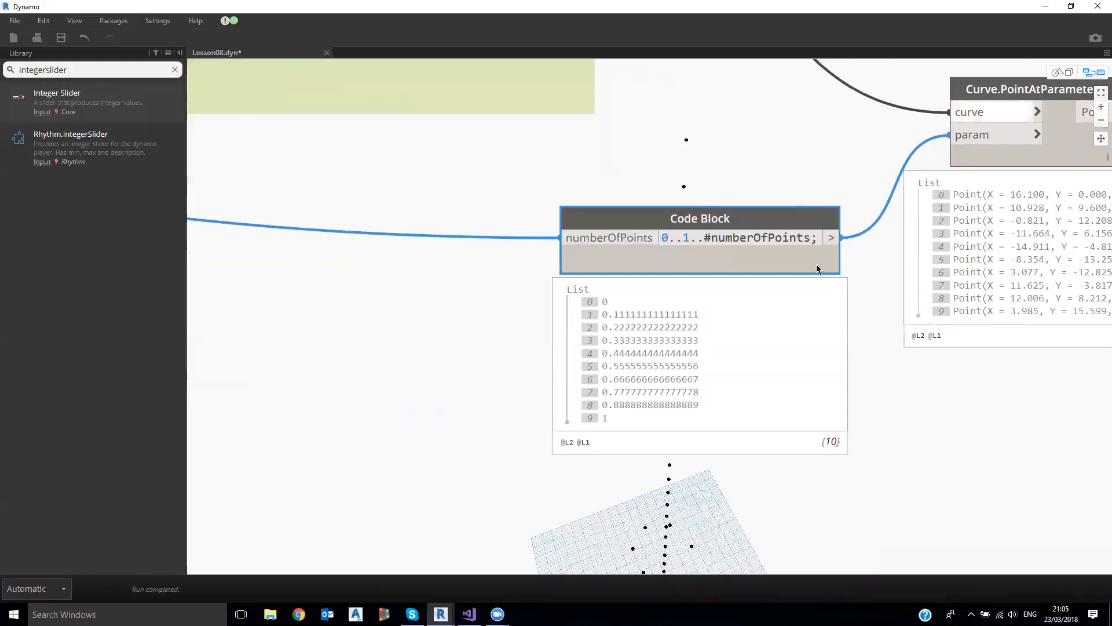
{"action": "middle_click_drag", "start_coordinate": [958, 350], "coordinate": [876, 316]}
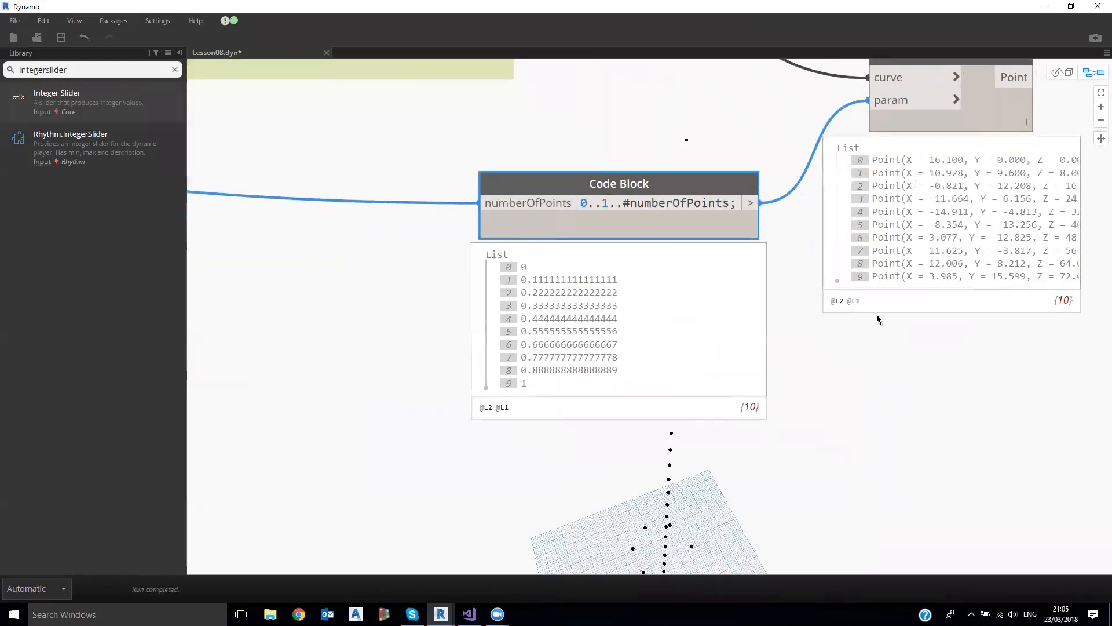
- Set the lacing of the Curve.PointAtParameter node to Cross Product and check the generated points in the 3D preview
{"action": "scroll", "coordinate": [869, 365], "scroll_direction": "down", "scroll_amount": 2}
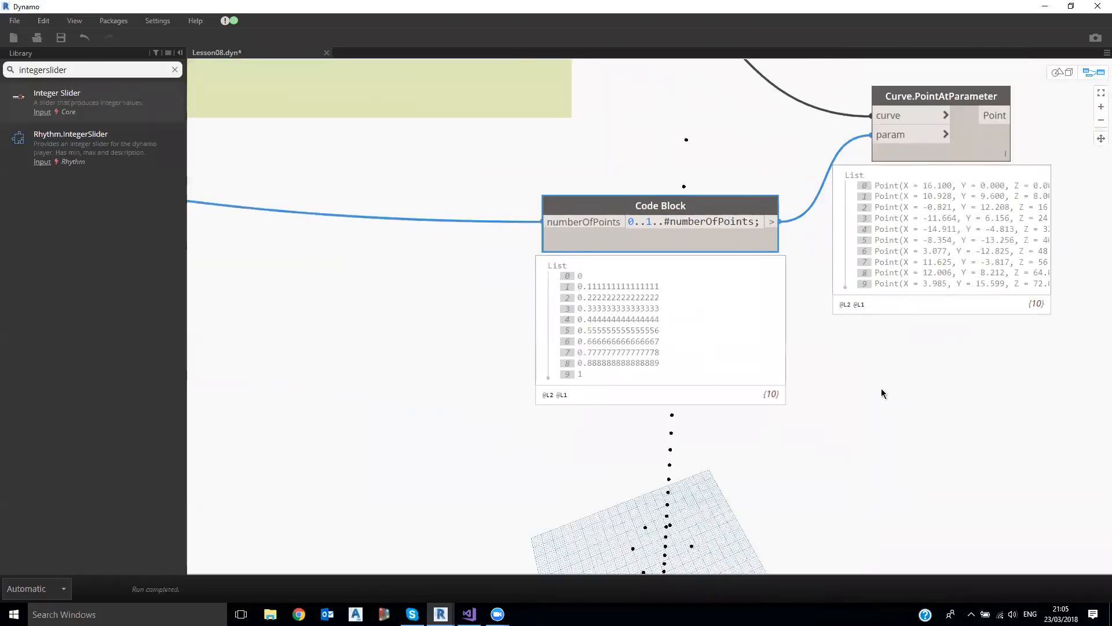
{"action": "middle_click_drag", "start_coordinate": [881, 390], "coordinate": [862, 377]}
{"action": "key", "text": "ctrl+b"}
{"action": "right_click_drag", "start_coordinate": [769, 449], "coordinate": [569, 544]}
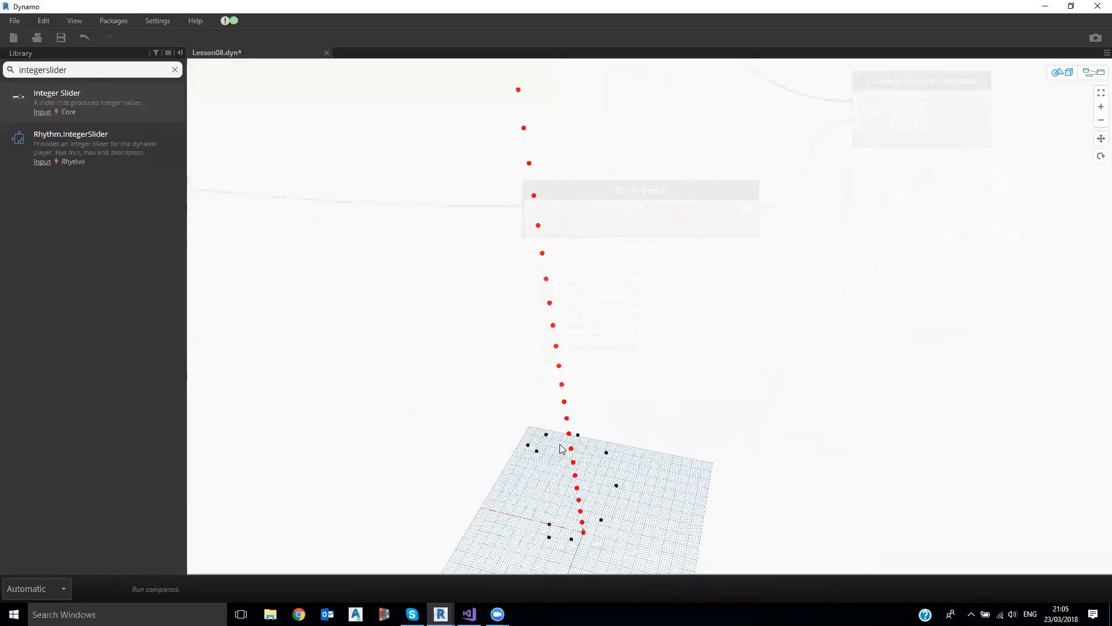
{"action": "key", "text": "ctrl+b"}
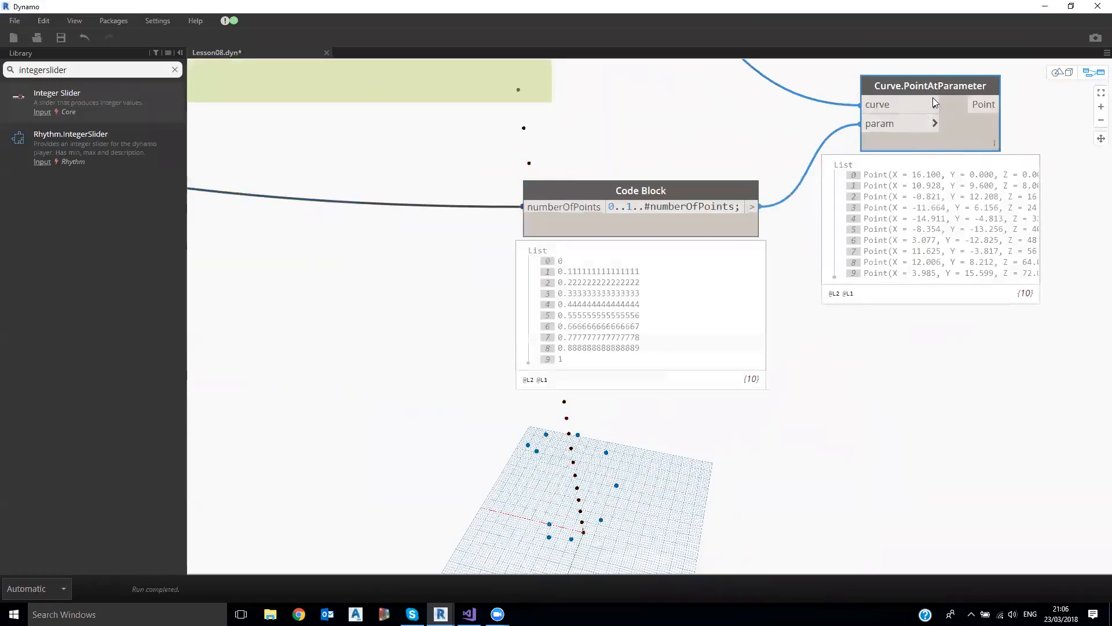
{"action": "right_click", "coordinate": [926, 83]}
{"action": "mouse_move", "coordinate": [956, 141]}
{"action": "left_click", "coordinate": [857, 164]}
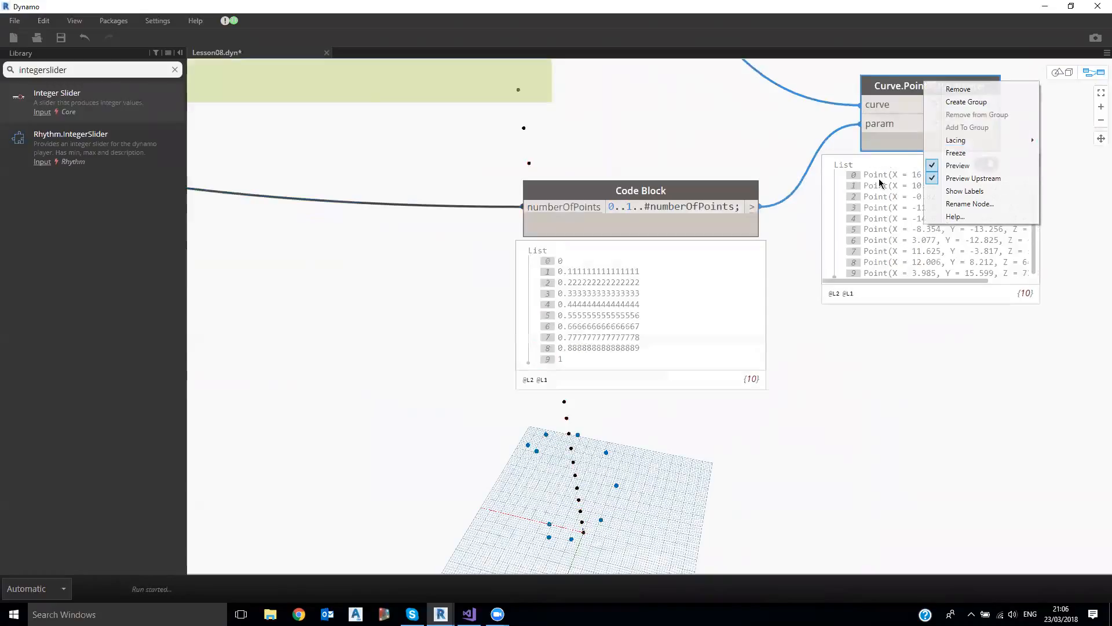
{"action": "key", "text": "ctrl+b"}
{"action": "right_click_drag", "start_coordinate": [673, 457], "coordinate": [516, 500]}
{"action": "scroll", "coordinate": [514, 498], "scroll_direction": "down", "scroll_amount": 4}
{"action": "key", "text": "ctrl+b"}
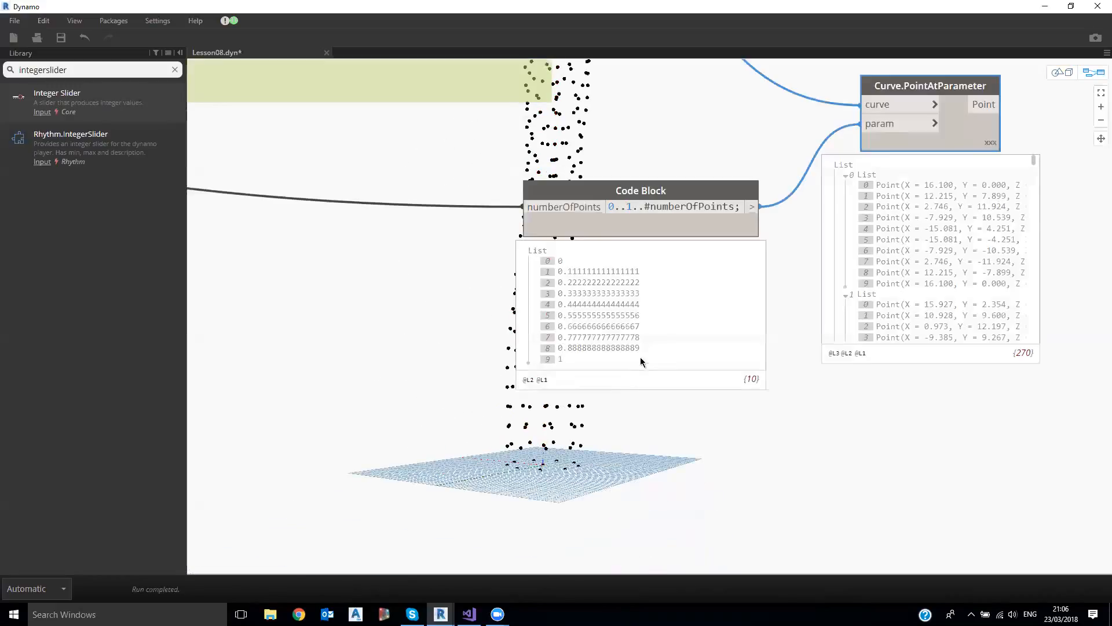
- Add a NurbsCurve.ByPoints node after Curve.PointAtParameter and connect the Point output to its points input
{"action": "scroll", "coordinate": [833, 348], "scroll_direction": "down", "scroll_amount": 2}
{"action": "left_click_drag", "start_coordinate": [924, 135], "coordinate": [901, 134]}
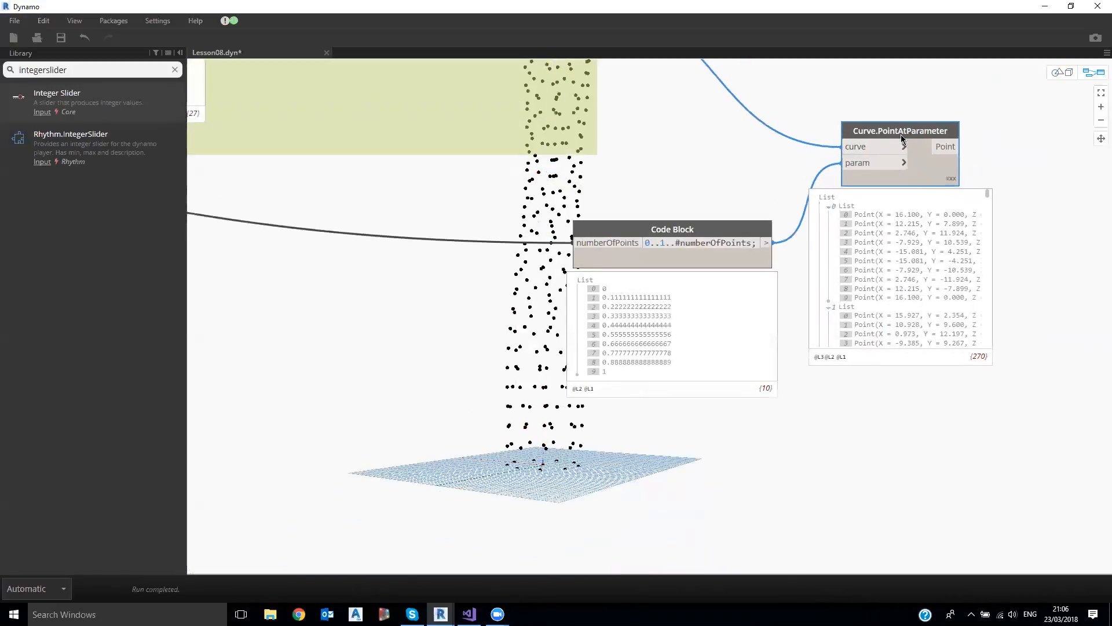
{"action": "left_click", "coordinate": [175, 69]}
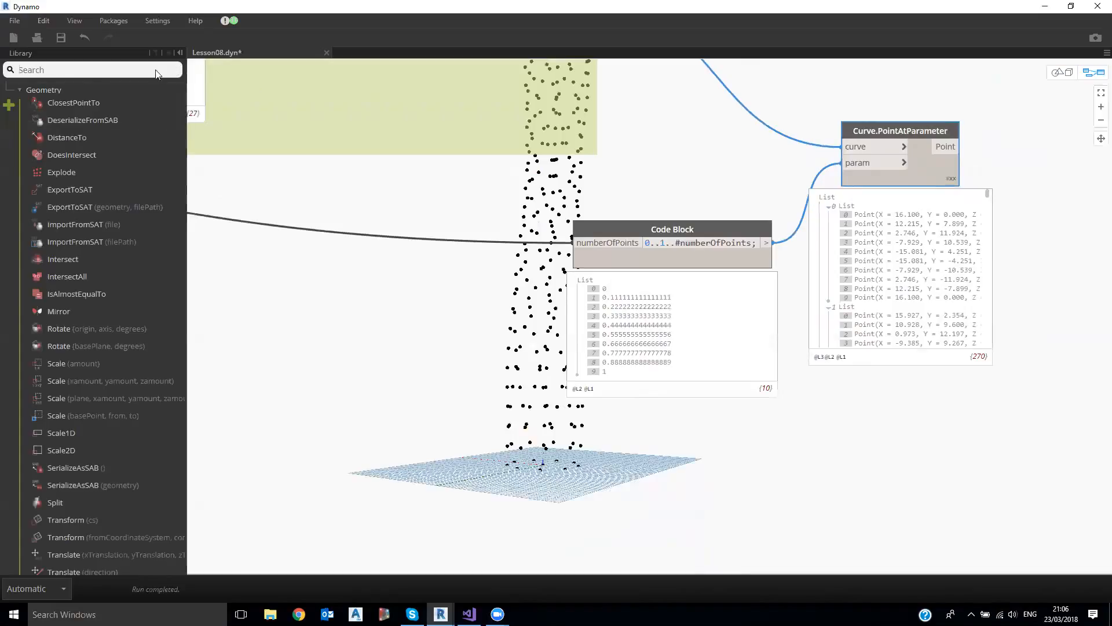
{"action": "type", "text": "nurbs"}
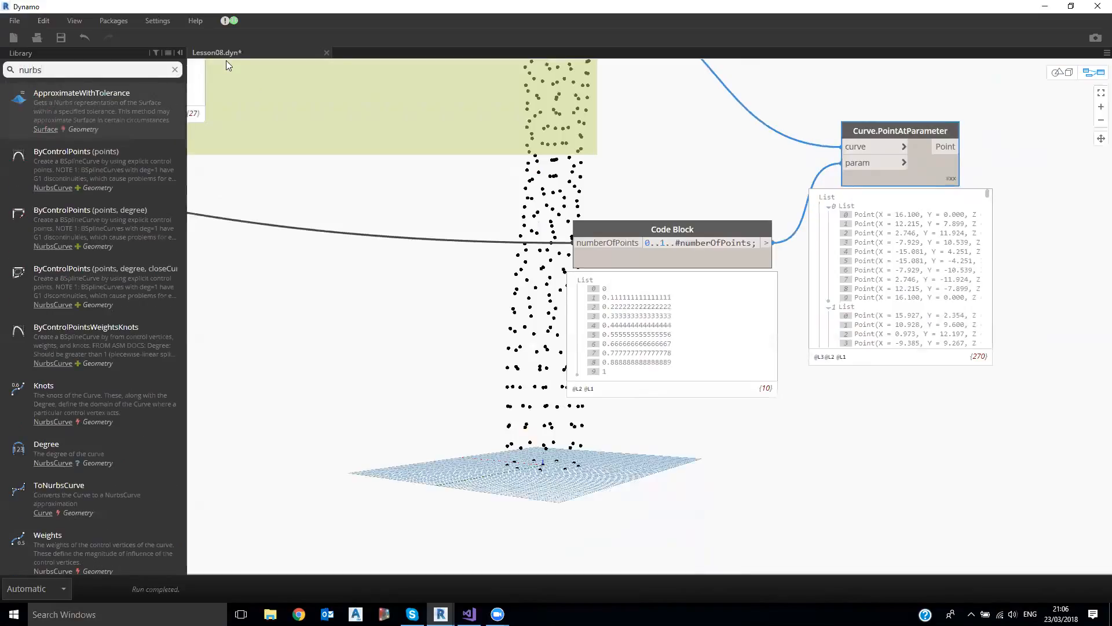
{"action": "type", "text": " by point"}
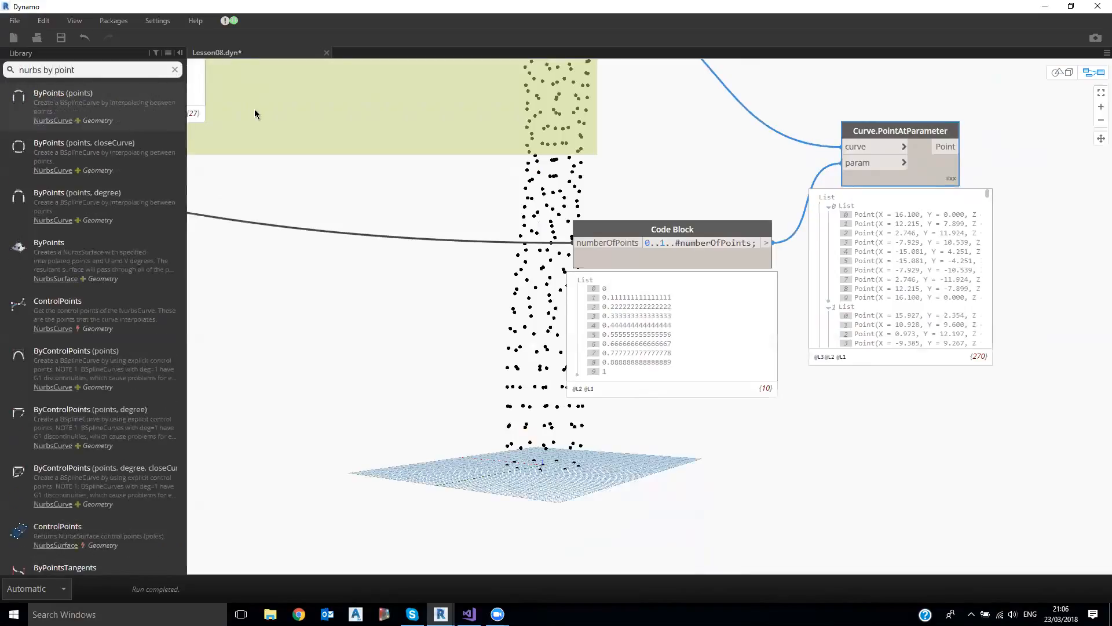
{"action": "left_click", "coordinate": [69, 93]}
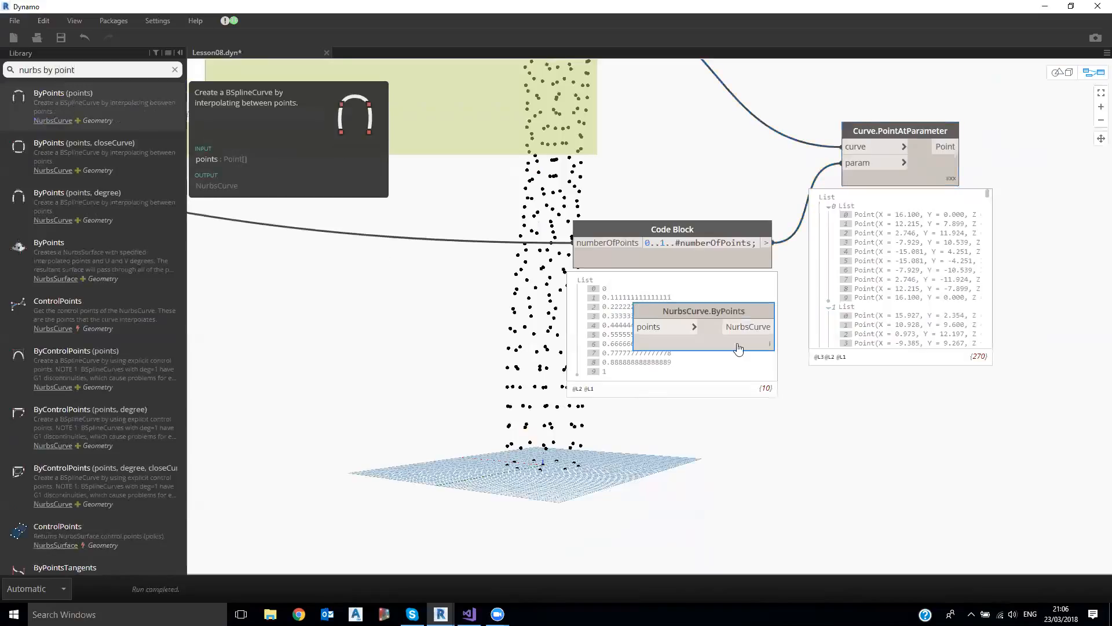
{"action": "left_click_drag", "start_coordinate": [728, 315], "coordinate": [1085, 137]}
{"action": "left_click", "coordinate": [946, 148]}
{"action": "left_click", "coordinate": [992, 148]}
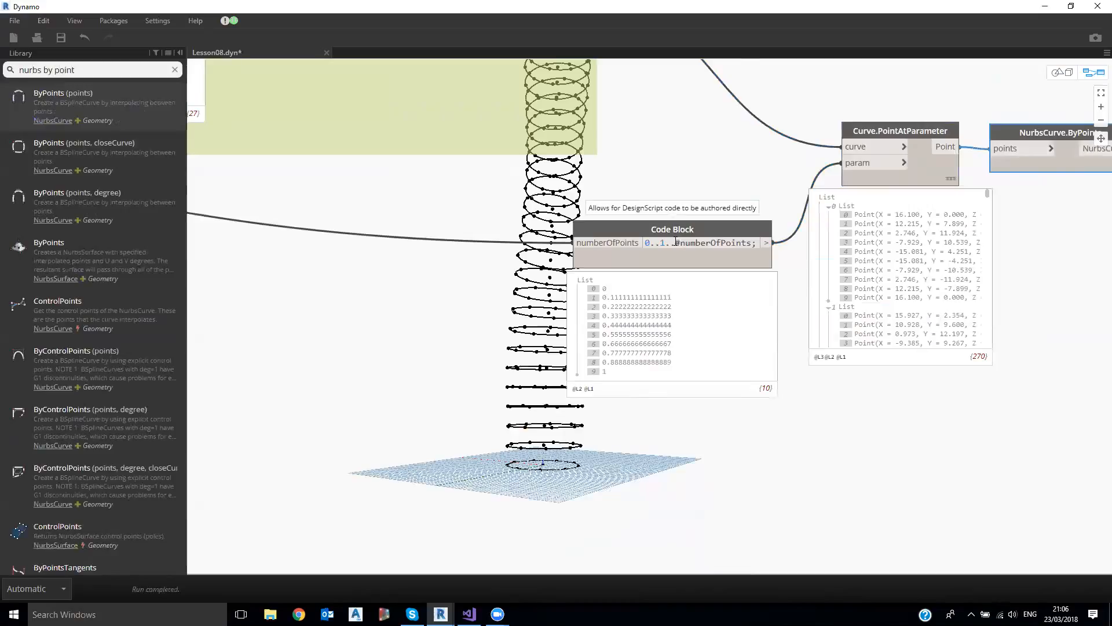
- Examine the NURBS floor curves along the tower in the 3D preview
{"action": "key", "text": "ctrl+b"}
{"action": "scroll", "coordinate": [660, 195], "scroll_direction": "down", "scroll_amount": 3}
{"action": "right_click_drag", "start_coordinate": [644, 262], "coordinate": [525, 211]}
{"action": "scroll", "coordinate": [539, 226], "scroll_direction": "up", "scroll_amount": 3}
{"action": "middle_click_drag", "start_coordinate": [540, 225], "coordinate": [562, 257]}
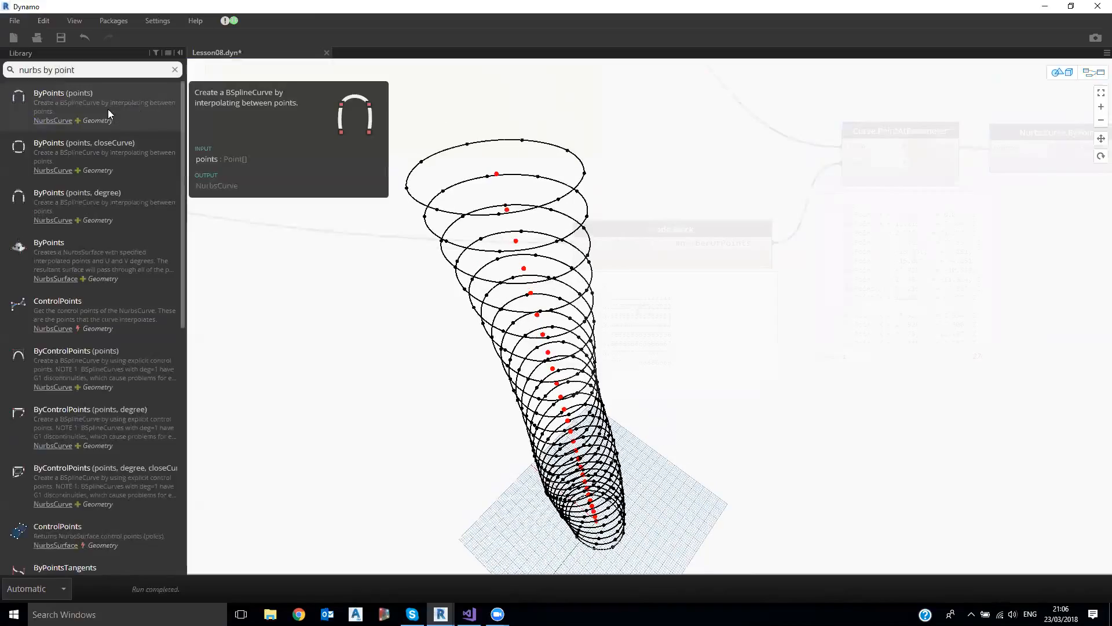
{"action": "key", "text": "ctrl+b"}
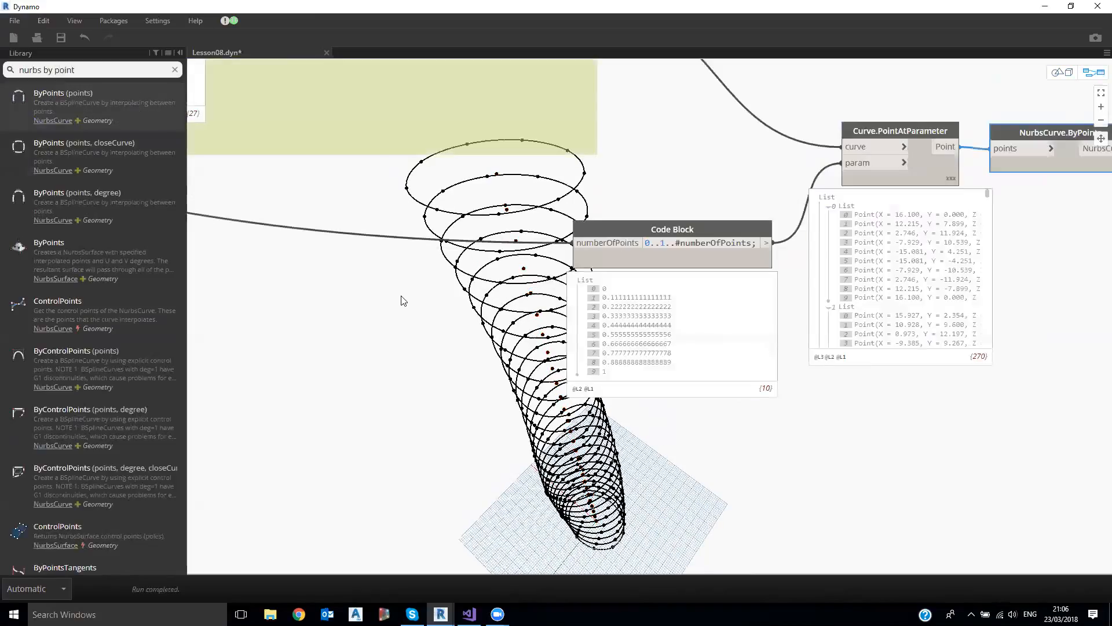
- Set the Integer Slider that drives numberOfPoints to 20
{"action": "scroll", "coordinate": [372, 279], "scroll_direction": "down", "scroll_amount": 1}
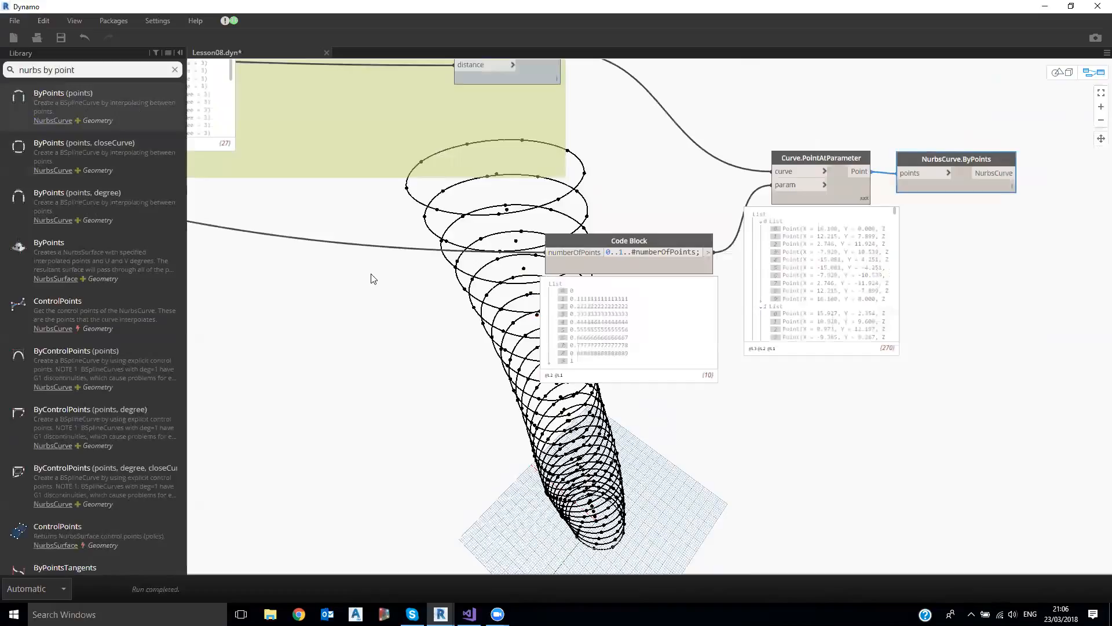
{"action": "scroll", "coordinate": [373, 278], "scroll_direction": "down", "scroll_amount": 1}
{"action": "middle_click_drag", "start_coordinate": [372, 278], "coordinate": [491, 297]}
{"action": "middle_click_drag", "start_coordinate": [348, 260], "coordinate": [1066, 376]}
{"action": "scroll", "coordinate": [356, 259], "scroll_direction": "up", "scroll_amount": 2}
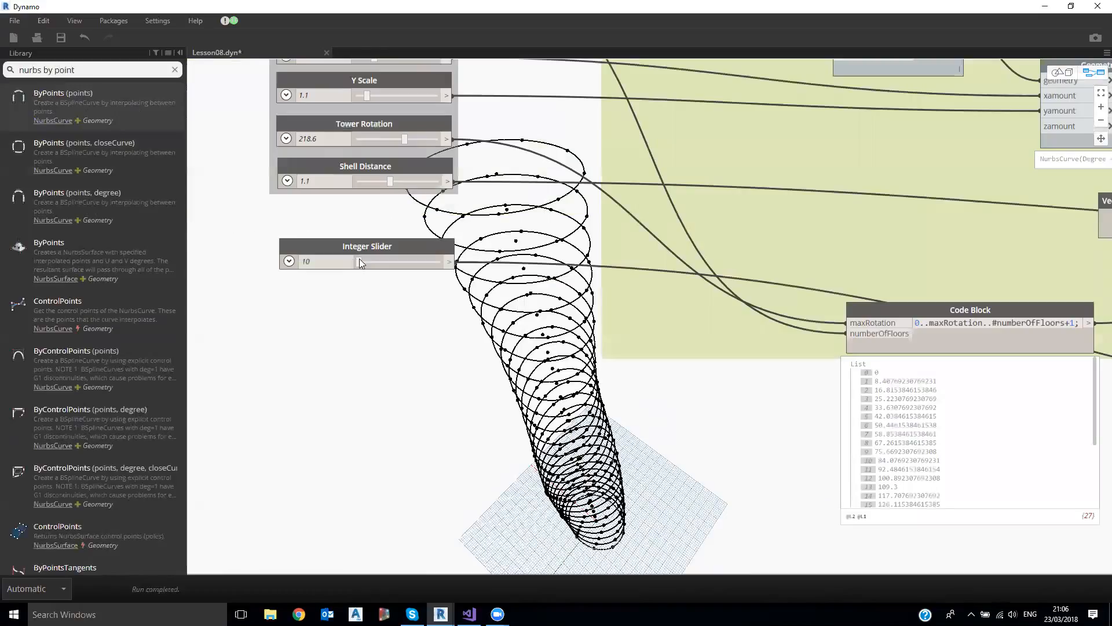
{"action": "scroll", "coordinate": [360, 258], "scroll_direction": "up", "scroll_amount": 1}
{"action": "mouse_move", "coordinate": [360, 259]}
{"action": "left_mouse_down"}
{"action": "mouse_move", "coordinate": [375, 257]}
{"action": "mouse_move", "coordinate": [351, 257]}
{"action": "left_mouse_up"}
{"action": "key", "text": "ctrl+b"}
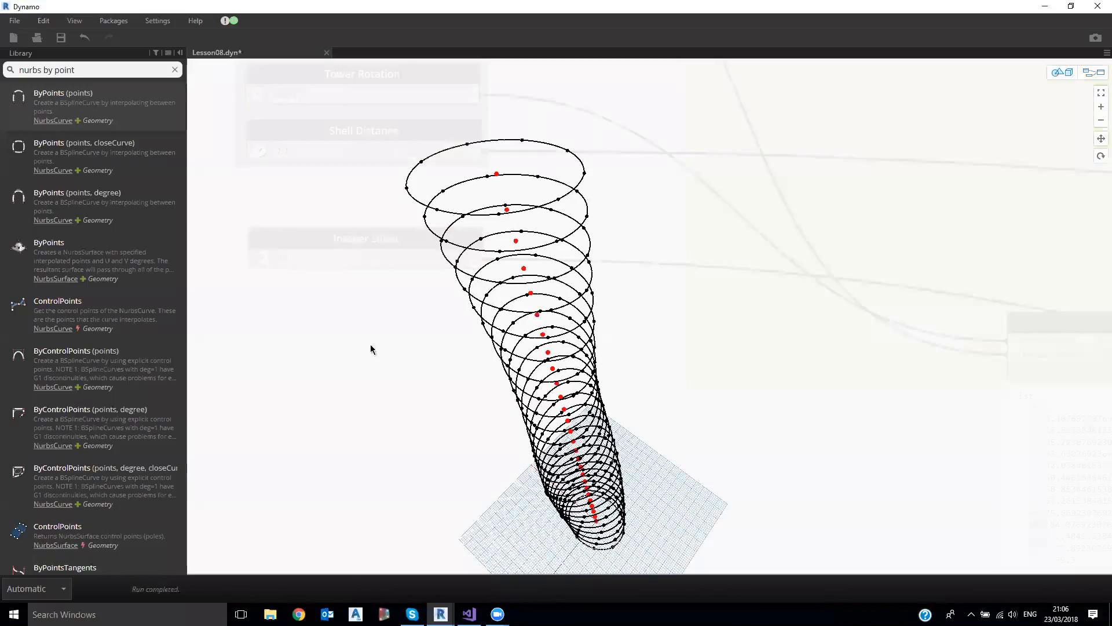
{"action": "scroll", "coordinate": [370, 324], "scroll_direction": "down", "scroll_amount": 3}
{"action": "key", "text": "ctrl+b"}
{"action": "scroll", "coordinate": [368, 302], "scroll_direction": "up", "scroll_amount": 2}
{"action": "left_click_drag", "start_coordinate": [284, 241], "coordinate": [243, 243]}
{"action": "type", "text": "20"}
{"action": "key", "text": "Return"}
- Check the tower curves and their division points in the 3D preview with the new point count
{"action": "scroll", "coordinate": [502, 387], "scroll_direction": "down", "scroll_amount": 1}
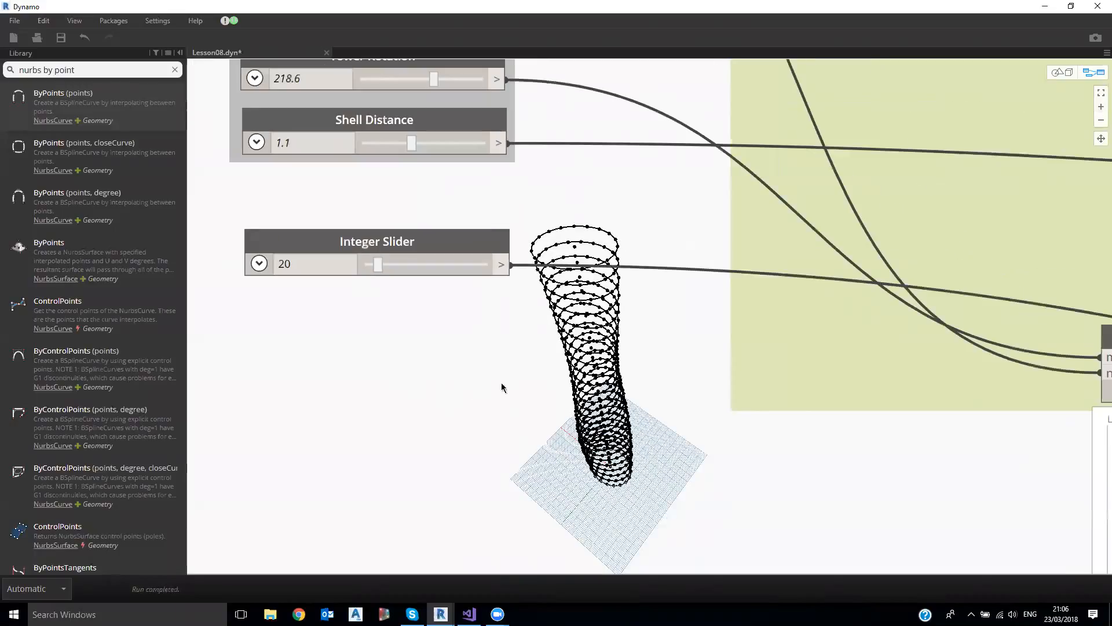
{"action": "scroll", "coordinate": [502, 387], "scroll_direction": "down", "scroll_amount": 3}
{"action": "key", "text": "ctrl+b"}
{"action": "scroll", "coordinate": [699, 340], "scroll_direction": "up", "scroll_amount": 3}
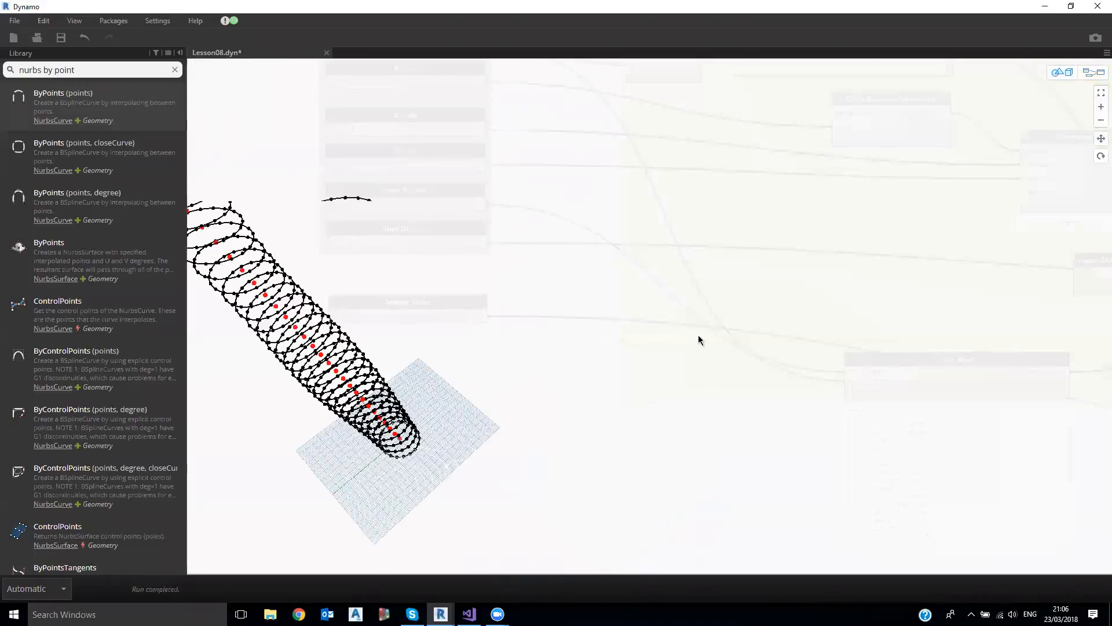
{"action": "middle_click_drag", "start_coordinate": [699, 336], "coordinate": [546, 356]}
{"action": "key", "text": "ctrl+b"}
- Add a Surface.ByLoft (crossSections) node and connect the NurbsCurve output of NurbsCurve.ByPoints to its crossSections input
{"action": "scroll", "coordinate": [738, 293], "scroll_direction": "down", "scroll_amount": 3}
{"action": "middle_click_drag", "start_coordinate": [1072, 310], "coordinate": [795, 342]}
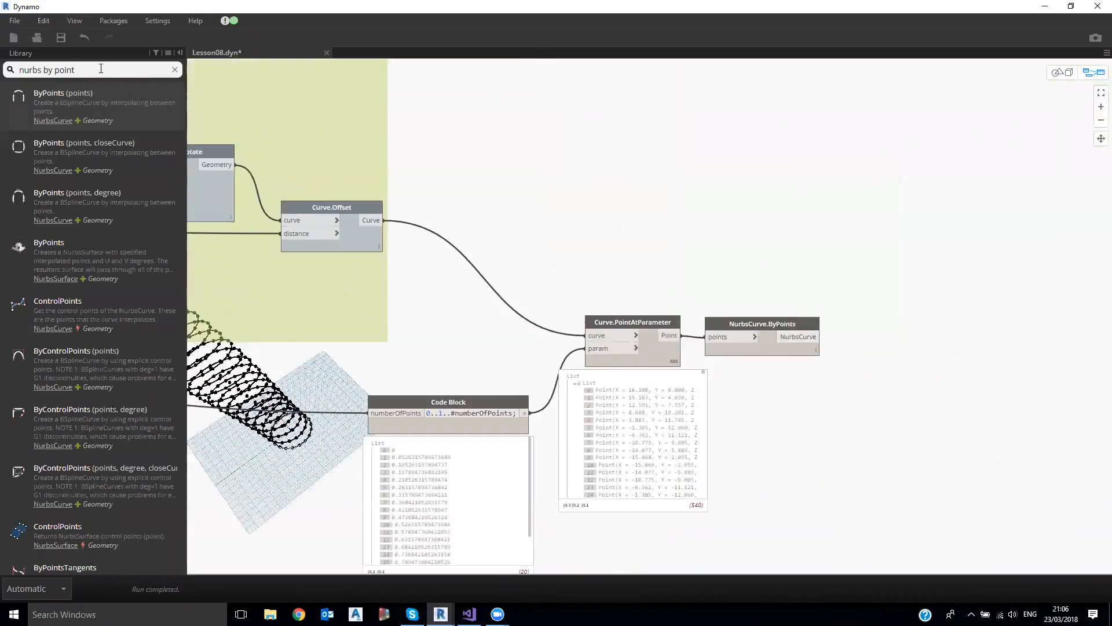
{"action": "left_click", "coordinate": [47, 69]}
{"action": "type", "text": "surface"}
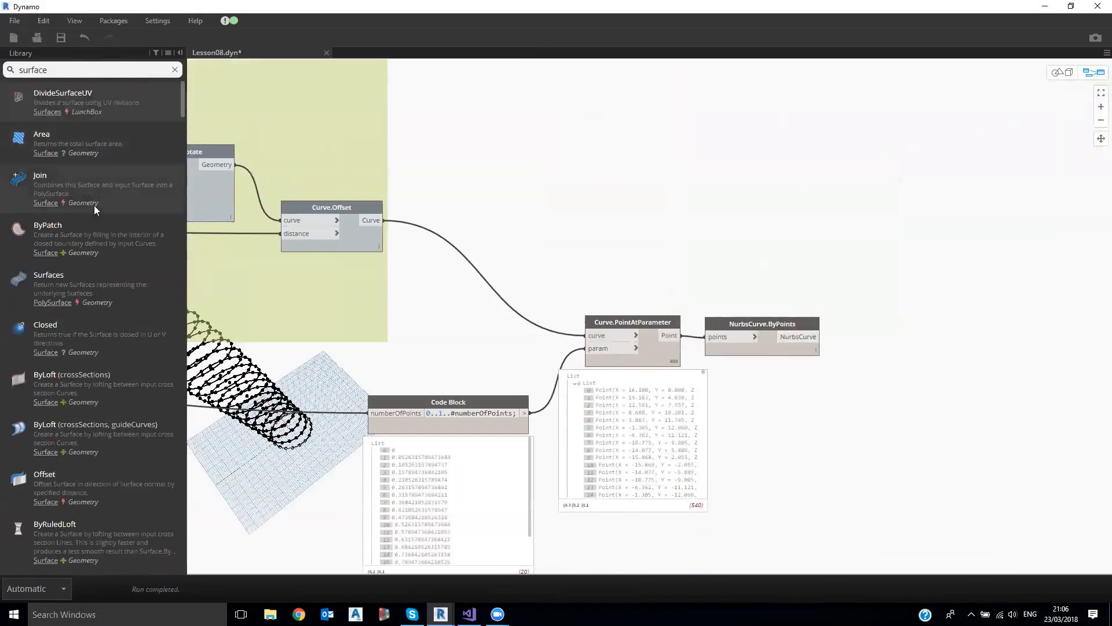
{"action": "left_click", "coordinate": [91, 382]}
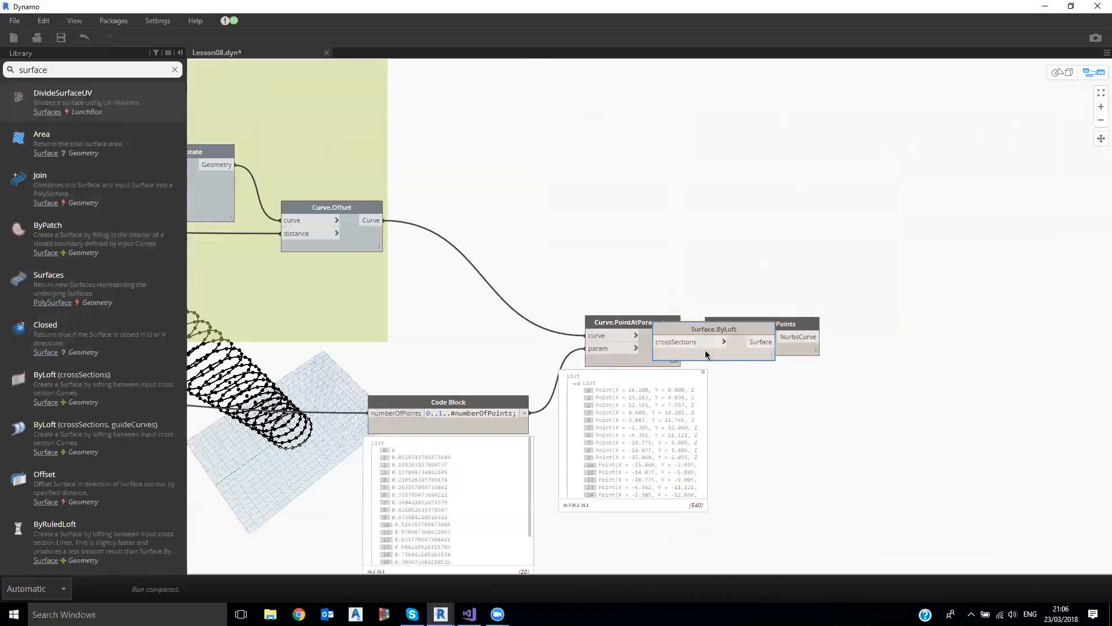
{"action": "left_click_drag", "start_coordinate": [706, 354], "coordinate": [903, 349]}
{"action": "scroll", "coordinate": [793, 310], "scroll_direction": "up", "scroll_amount": 5}
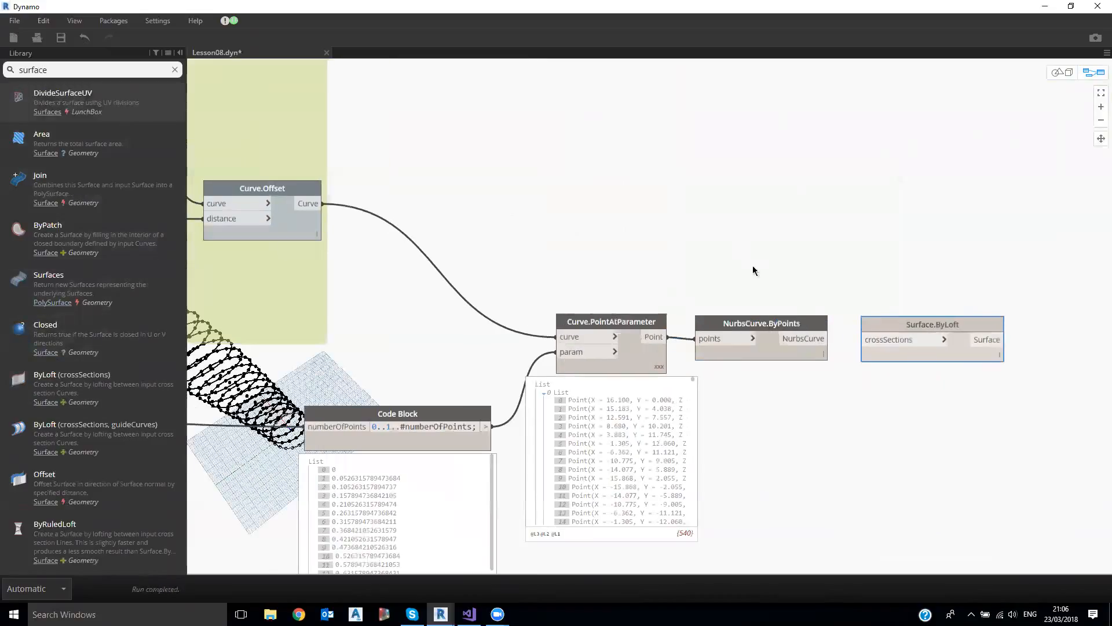
{"action": "left_click", "coordinate": [799, 281]}
{"action": "left_click_drag", "start_coordinate": [801, 286], "coordinate": [849, 289]}
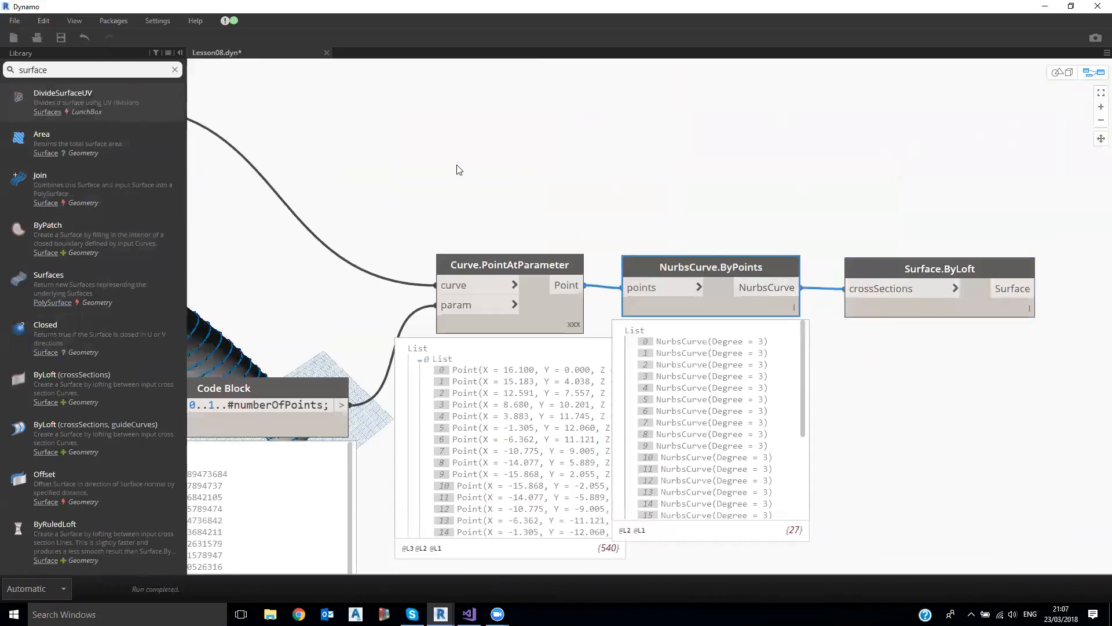
- Examine the lofted shell surface of the tower from several angles in the 3D preview
{"action": "key", "text": "ctrl+b"}
{"action": "right_click_drag", "start_coordinate": [412, 315], "coordinate": [405, 308]}
{"action": "scroll", "coordinate": [409, 289], "scroll_direction": "down", "scroll_amount": 5}
{"action": "right_click_drag", "start_coordinate": [420, 233], "coordinate": [470, 239]}
{"action": "middle_click_drag", "start_coordinate": [470, 239], "coordinate": [613, 318]}
{"action": "scroll", "coordinate": [475, 240], "scroll_direction": "up", "scroll_amount": 3}
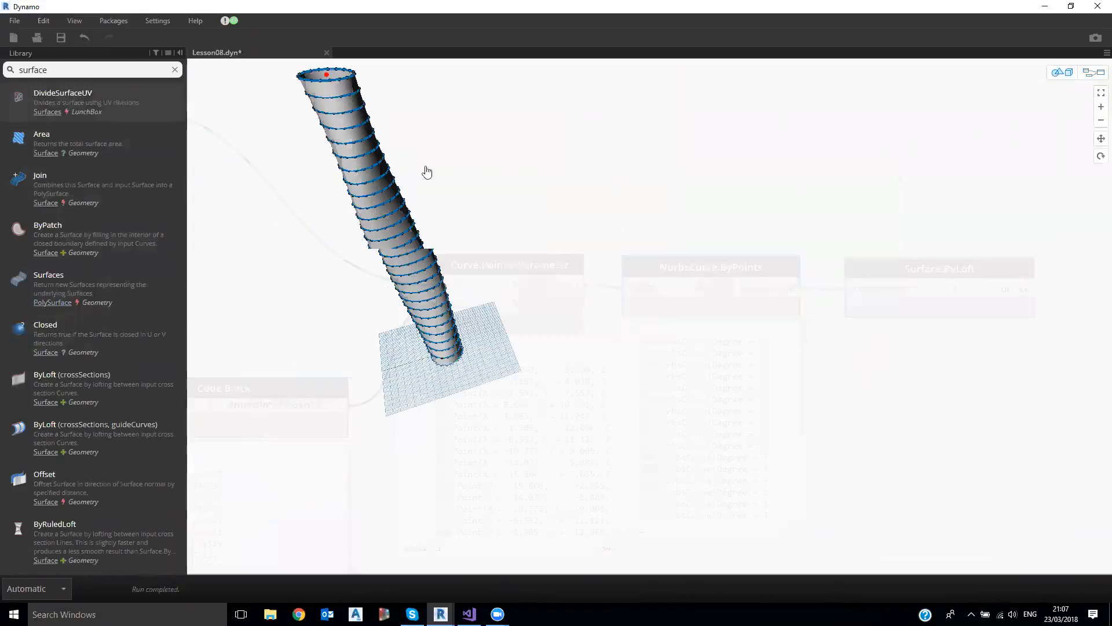
{"action": "middle_click_drag", "start_coordinate": [427, 172], "coordinate": [582, 256]}
{"action": "scroll", "coordinate": [509, 154], "scroll_direction": "up", "scroll_amount": 3}
{"action": "middle_click_drag", "start_coordinate": [510, 153], "coordinate": [629, 223]}
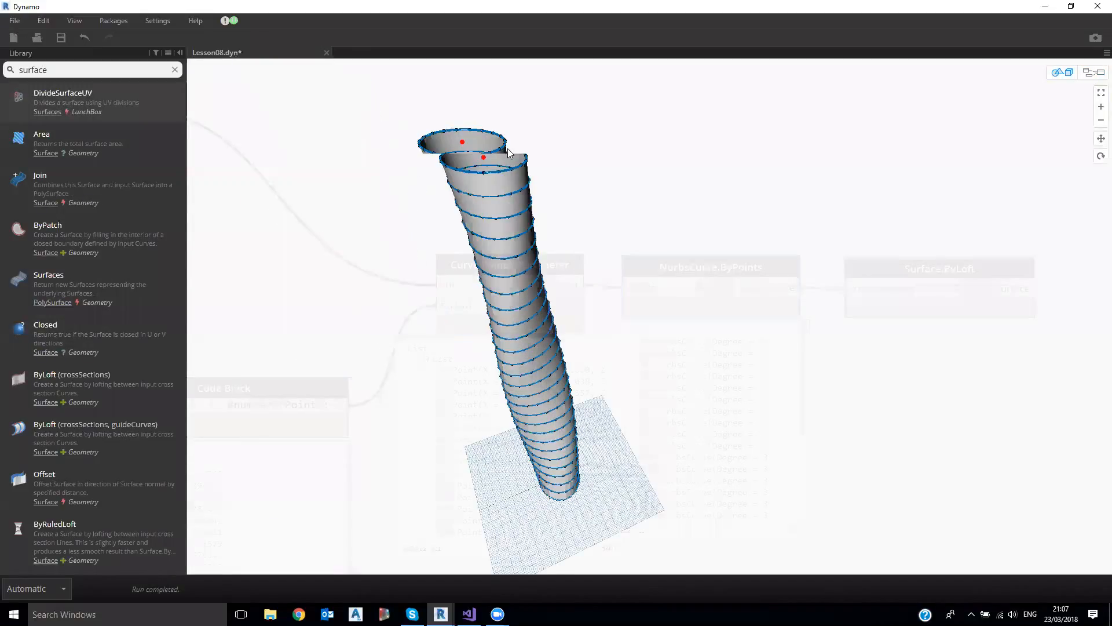
{"action": "scroll", "coordinate": [566, 209], "scroll_direction": "up", "scroll_amount": 3}
{"action": "key", "text": "ctrl+b"}
- Reposition the numberOfPoints code block and the Curve.Offset node to tidy the graph layout
{"action": "scroll", "coordinate": [538, 252], "scroll_direction": "down", "scroll_amount": 4}
{"action": "middle_click_drag", "start_coordinate": [516, 289], "coordinate": [664, 223]}
{"action": "left_click_drag", "start_coordinate": [542, 269], "coordinate": [567, 233]}
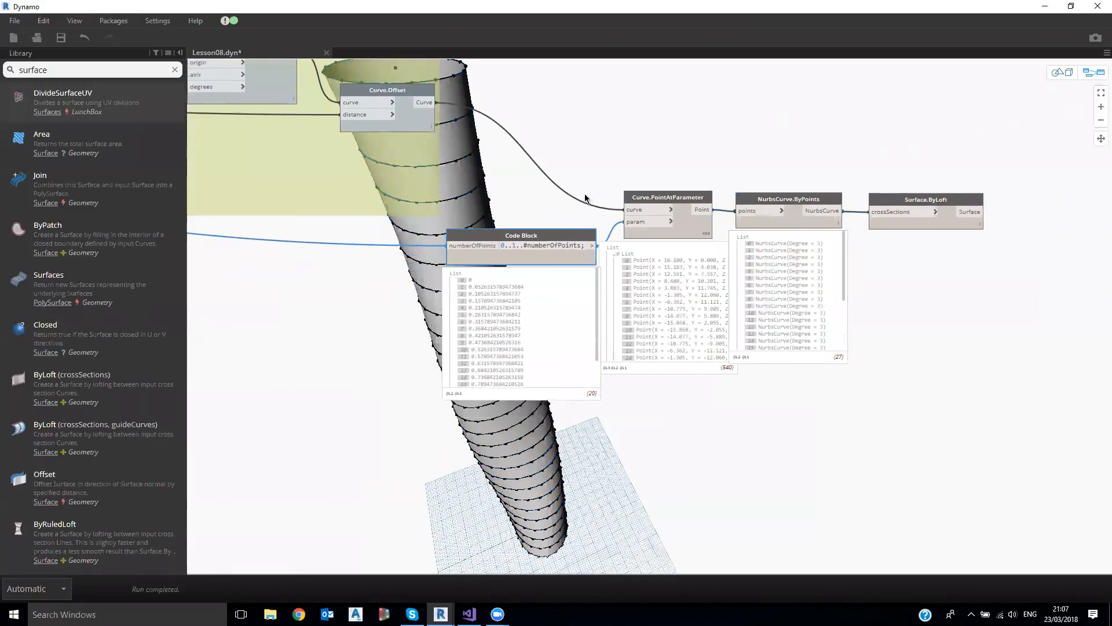
{"action": "left_click_drag", "start_coordinate": [800, 189], "coordinate": [500, 118]}
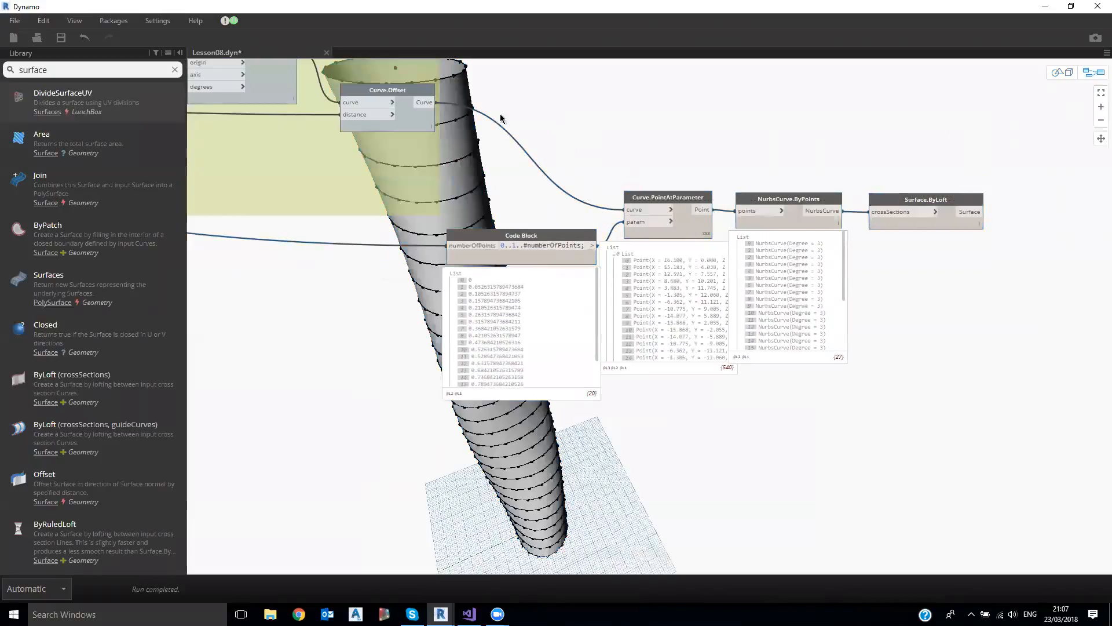
{"action": "left_click_drag", "start_coordinate": [410, 90], "coordinate": [394, 94]}
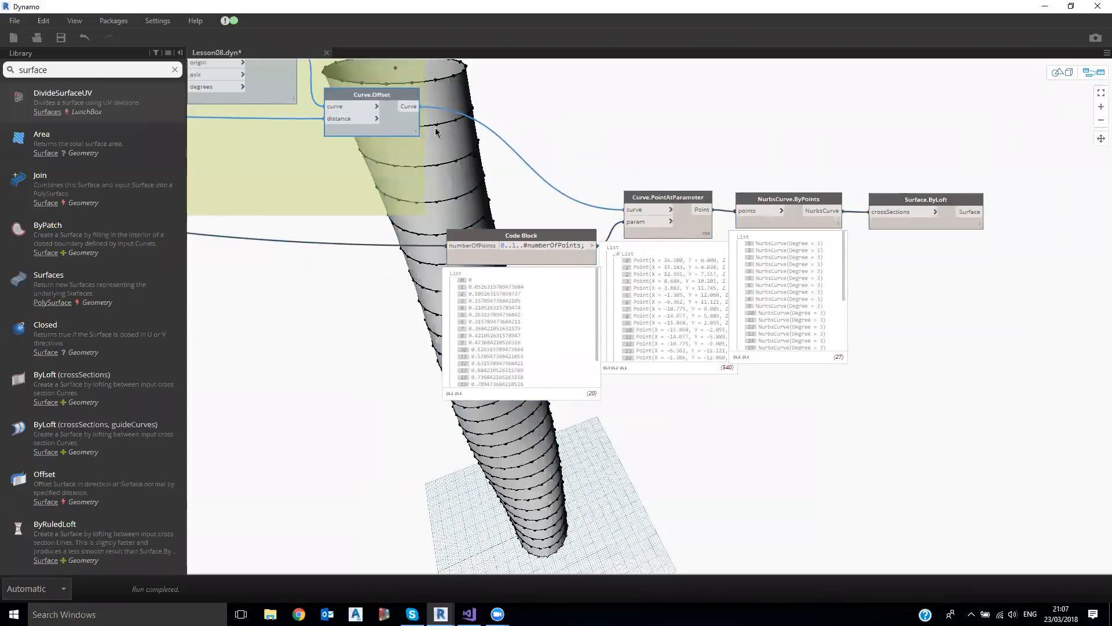
{"action": "left_click_drag", "start_coordinate": [398, 92], "coordinate": [430, 101]}
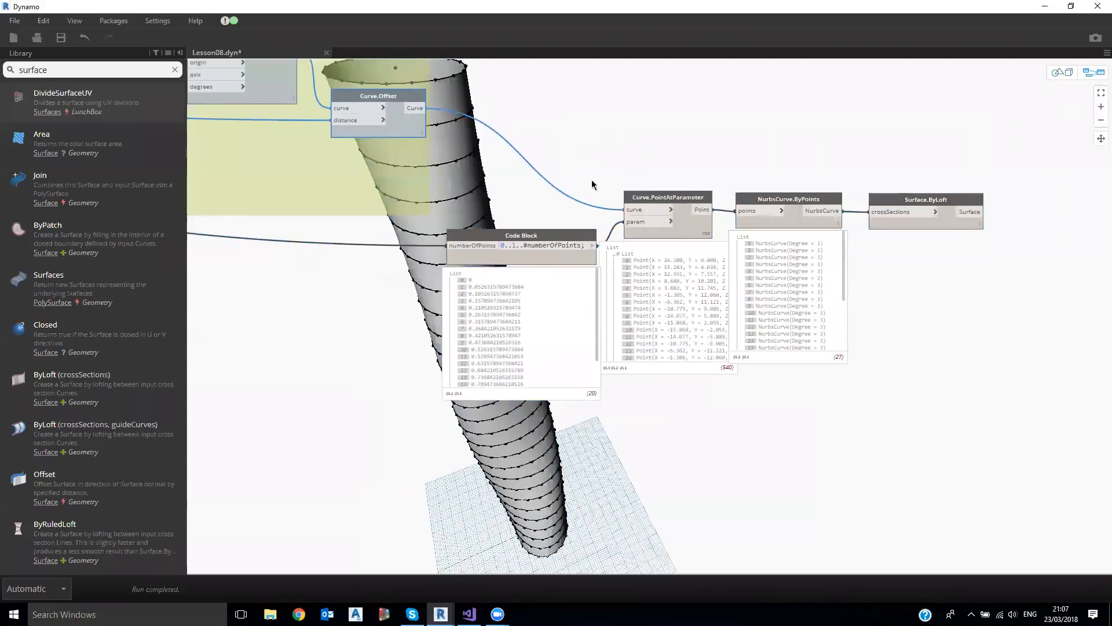
- Group the numberOfPoints code block, Curve.PointAtParameter, NurbsCurve.ByPoints and Surface.ByLoft nodes and title the group "Rebiuld the Shell Curves"
{"action": "left_click_drag", "start_coordinate": [733, 236], "coordinate": [654, 163]}
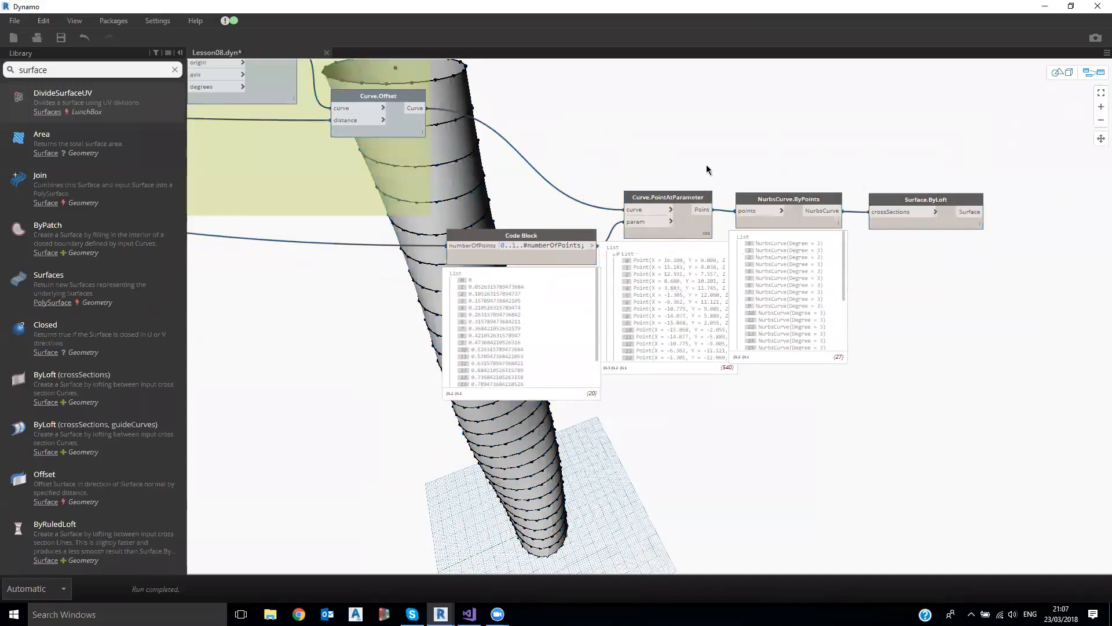
{"action": "left_click_drag", "start_coordinate": [525, 302], "coordinate": [550, 161]}
{"action": "key", "text": "ctrl+g"}
{"action": "double_click", "coordinate": [534, 176]}
{"action": "type", "text": "Rebiuld the Shell Curves"}
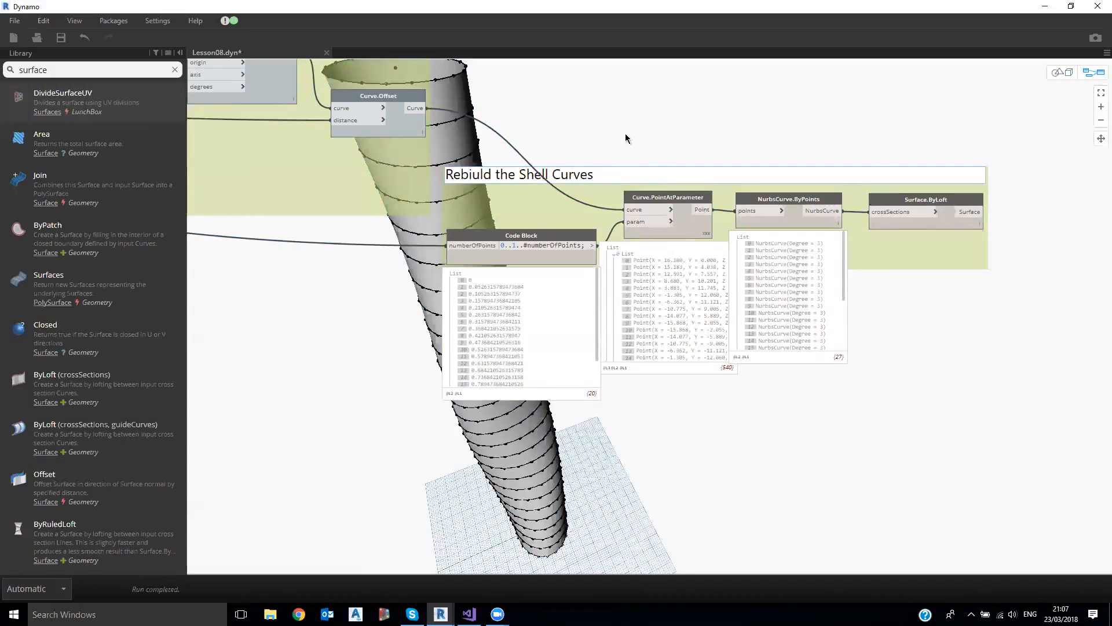
{"action": "left_click", "coordinate": [627, 120]}
- Move the shell curves group clear of the neighbouring group and select the Curve.Offset node
{"action": "left_click_drag", "start_coordinate": [632, 177], "coordinate": [663, 161]}
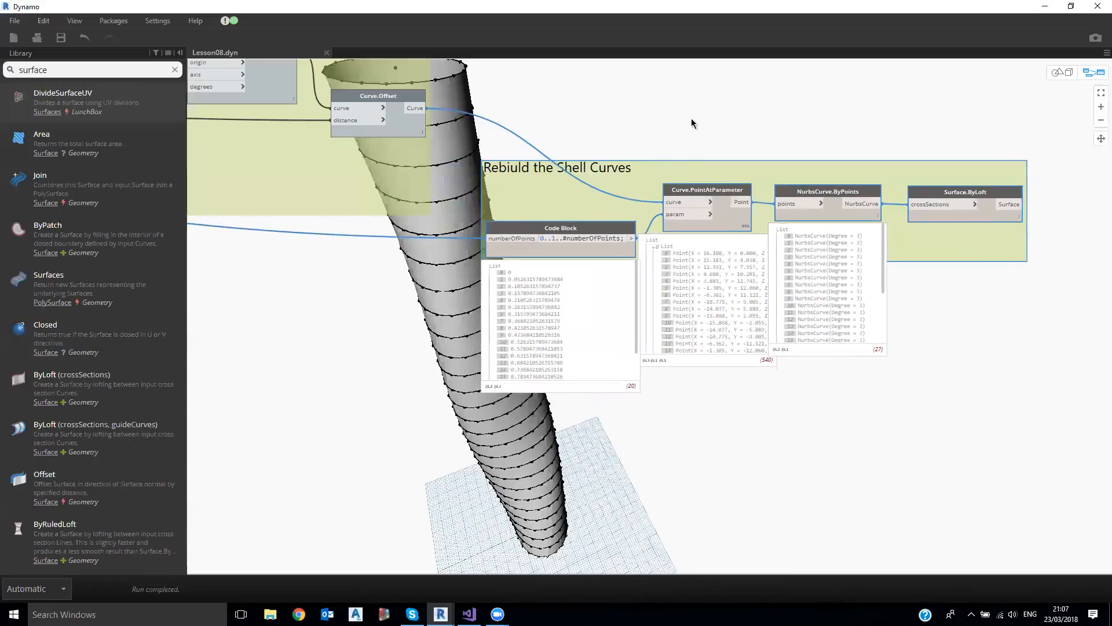
{"action": "scroll", "coordinate": [772, 123], "scroll_direction": "down", "scroll_amount": 2}
{"action": "middle_click_drag", "start_coordinate": [773, 122], "coordinate": [672, 138]}
{"action": "scroll", "coordinate": [739, 169], "scroll_direction": "up", "scroll_amount": 2}
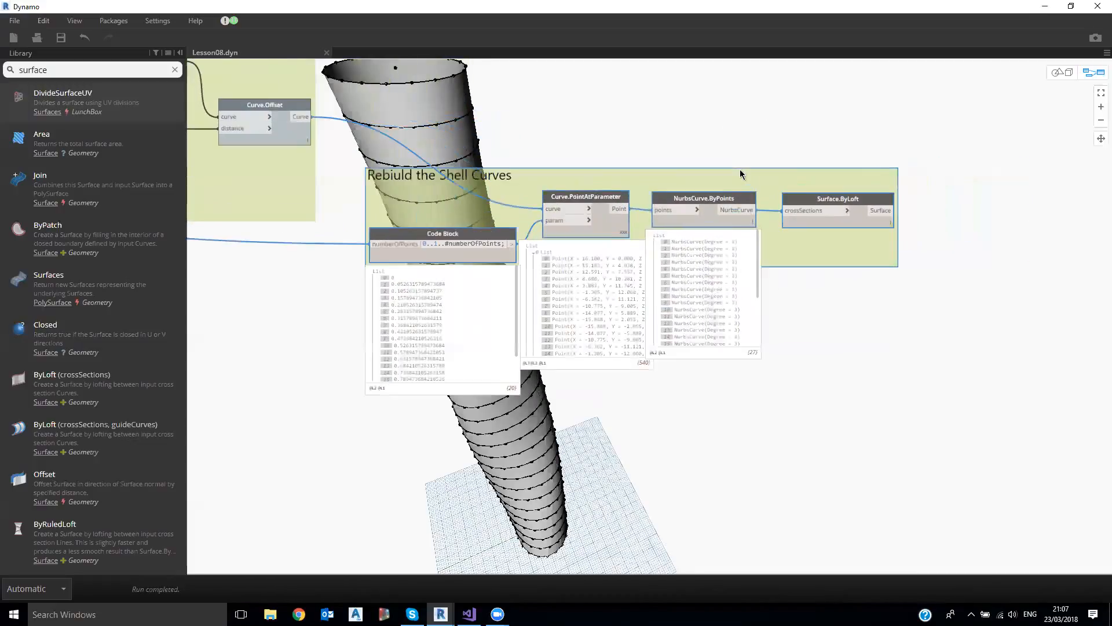
{"action": "left_click_drag", "start_coordinate": [733, 176], "coordinate": [728, 180]}
{"action": "left_click", "coordinate": [607, 113]}
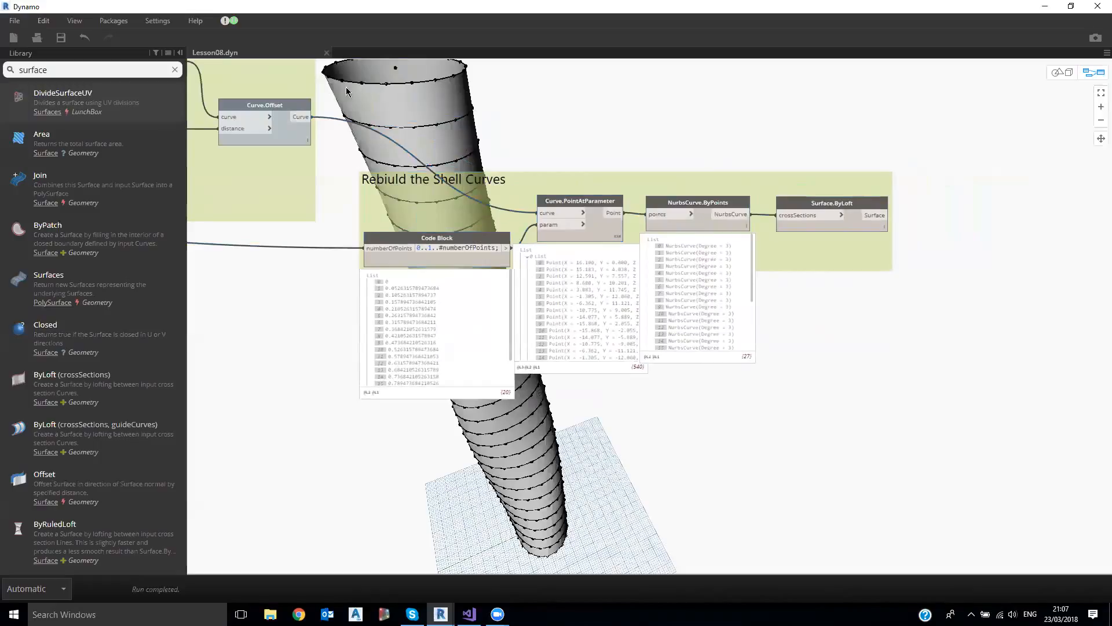
{"action": "left_click", "coordinate": [293, 102]}
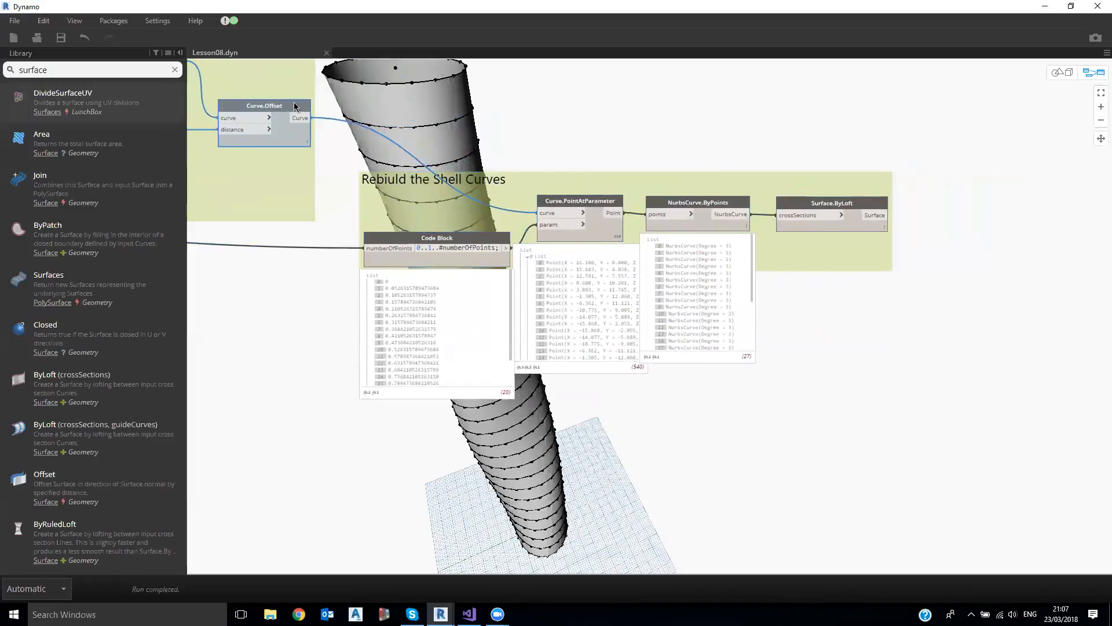
- Duplicate the "Rebiuld the Shell Curves" group with its nodes and place the copy above the original group
{"action": "middle_click_drag", "start_coordinate": [584, 193], "coordinate": [712, 215]}
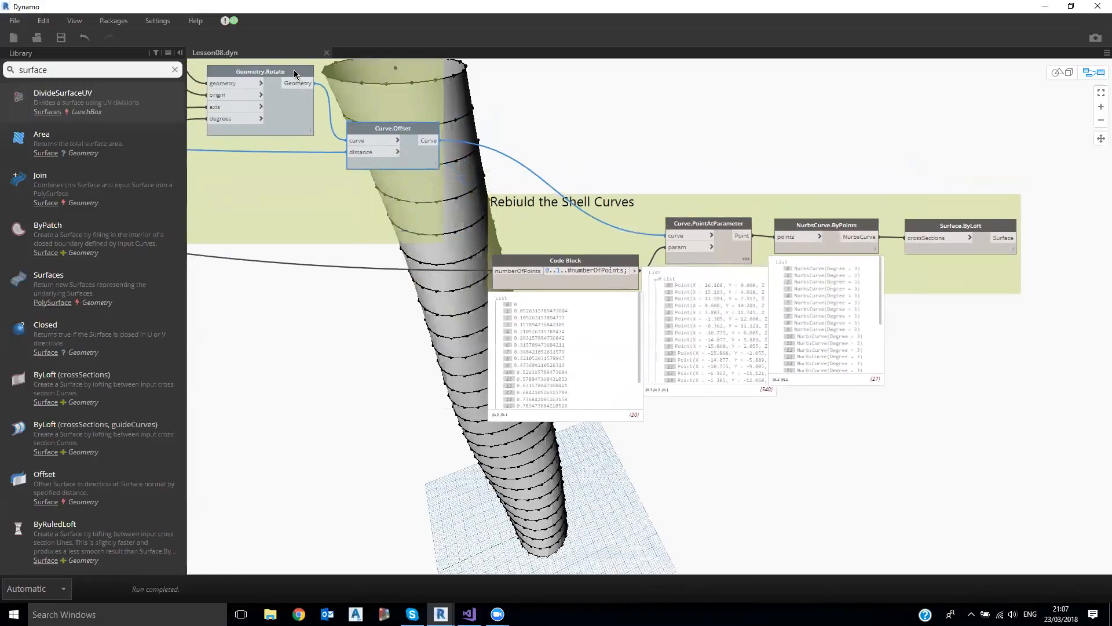
{"action": "left_click_drag", "start_coordinate": [724, 214], "coordinate": [738, 242]}
{"action": "key", "text": "ctrl+v"}
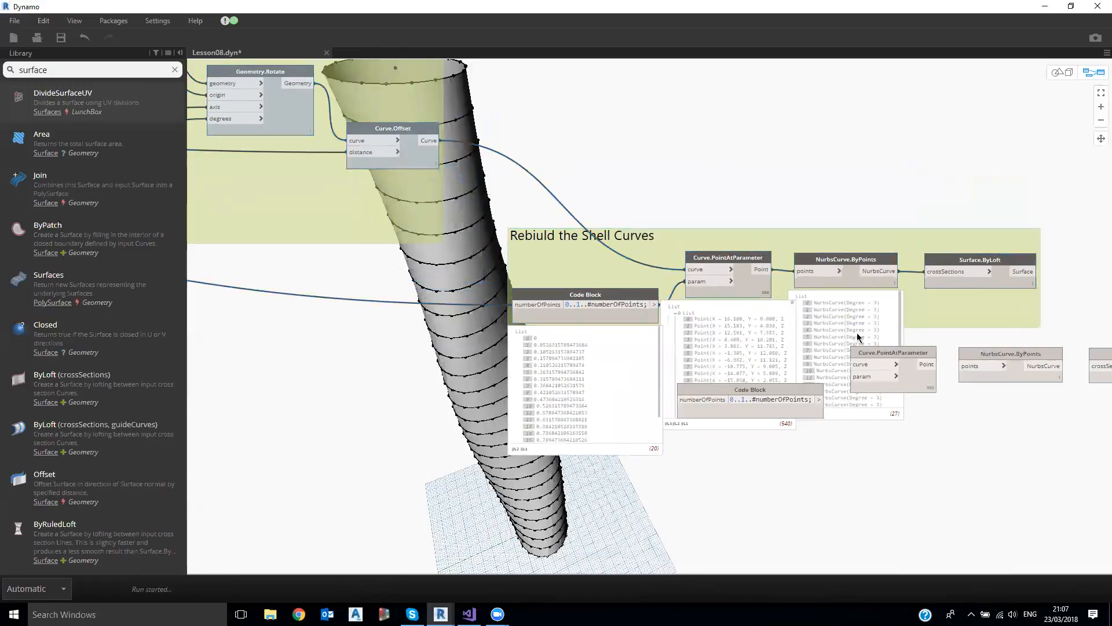
{"action": "left_click_drag", "start_coordinate": [989, 335], "coordinate": [722, 163]}
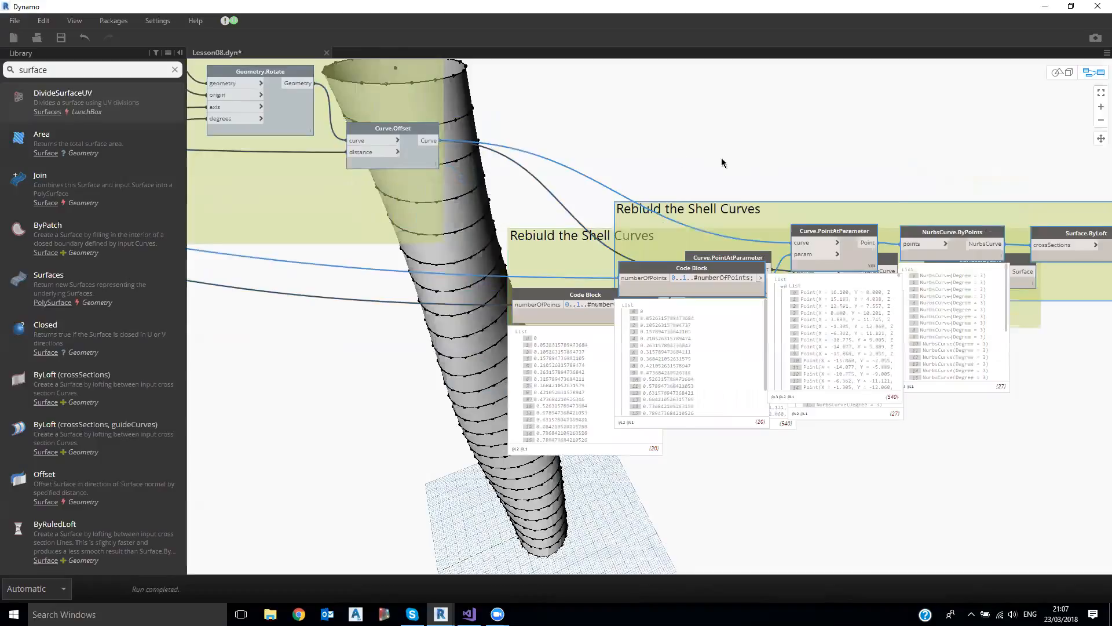
{"action": "left_click", "coordinate": [701, 165]}
{"action": "left_click", "coordinate": [810, 139]}
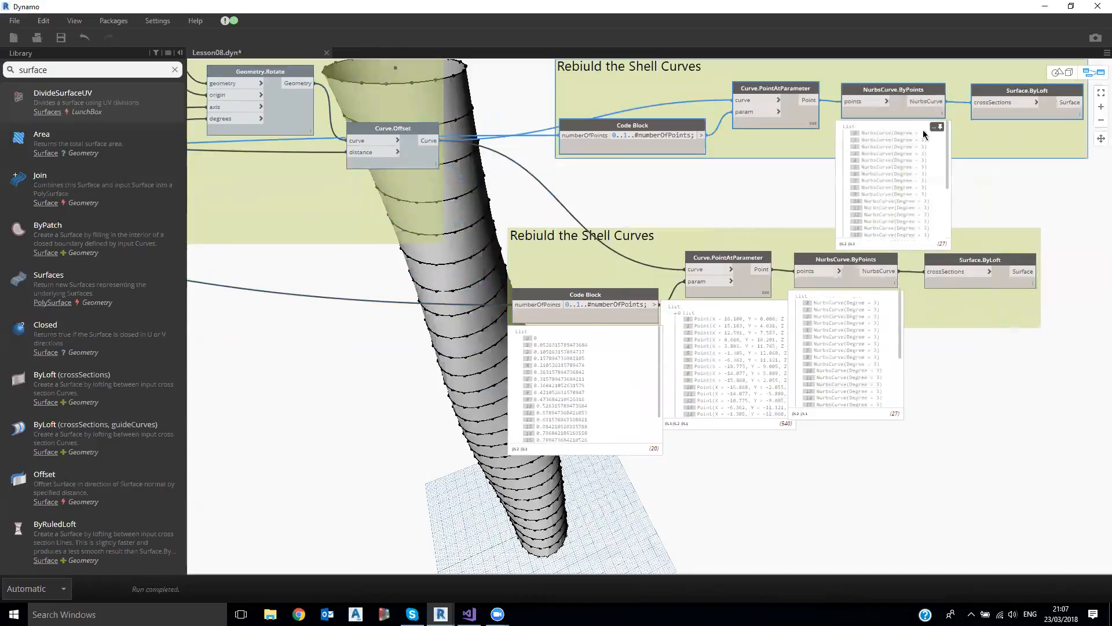
- Collapse the copied NurbsCurve.ByPoints output preview and feed the Geometry.Rotate output into the copied Curve.PointAtParameter node's curve input
{"action": "left_click", "coordinate": [939, 126]}
{"action": "left_click_drag", "start_coordinate": [314, 83], "coordinate": [739, 103]}
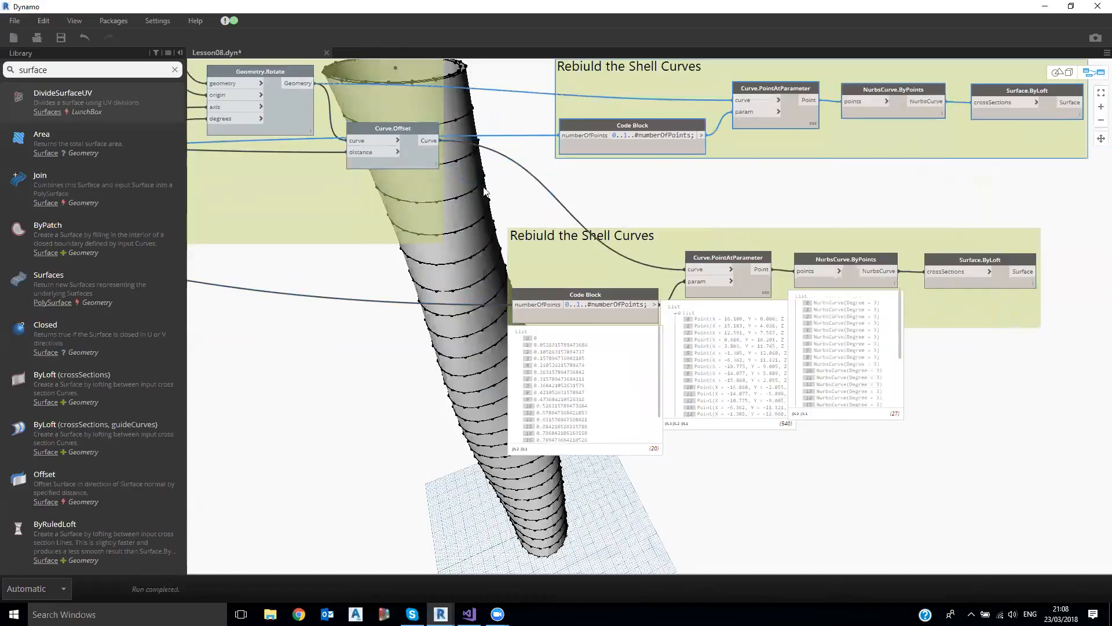
- Turn off the geometry preview of the original Surface.ByLoft node in the shell curves group
{"action": "left_click", "coordinate": [968, 259]}
{"action": "right_click", "coordinate": [968, 260]}
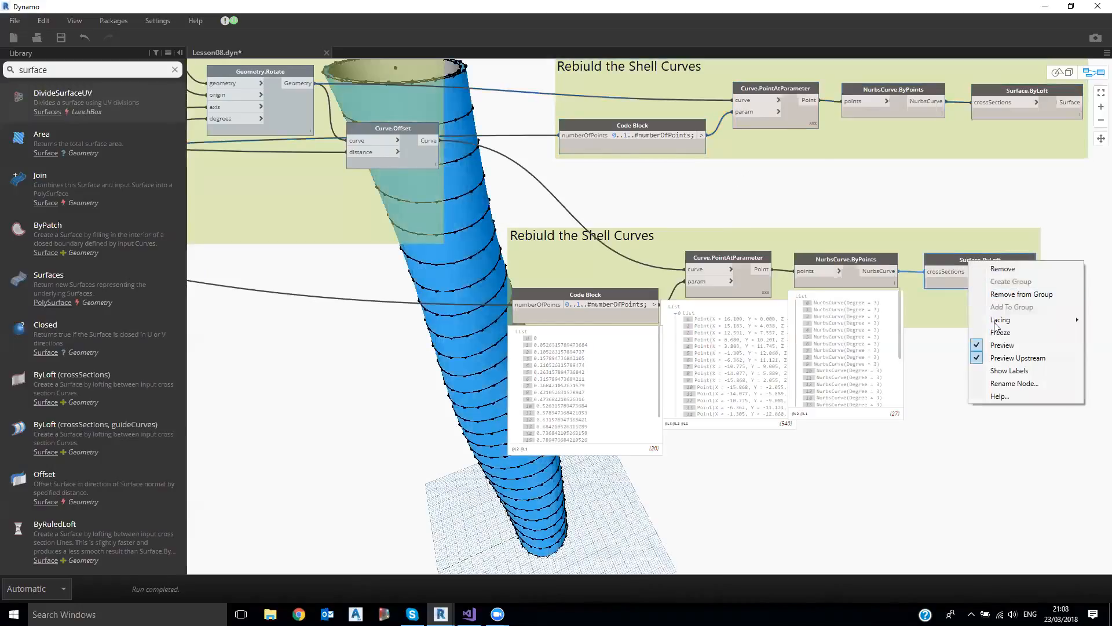
{"action": "left_click", "coordinate": [999, 348]}
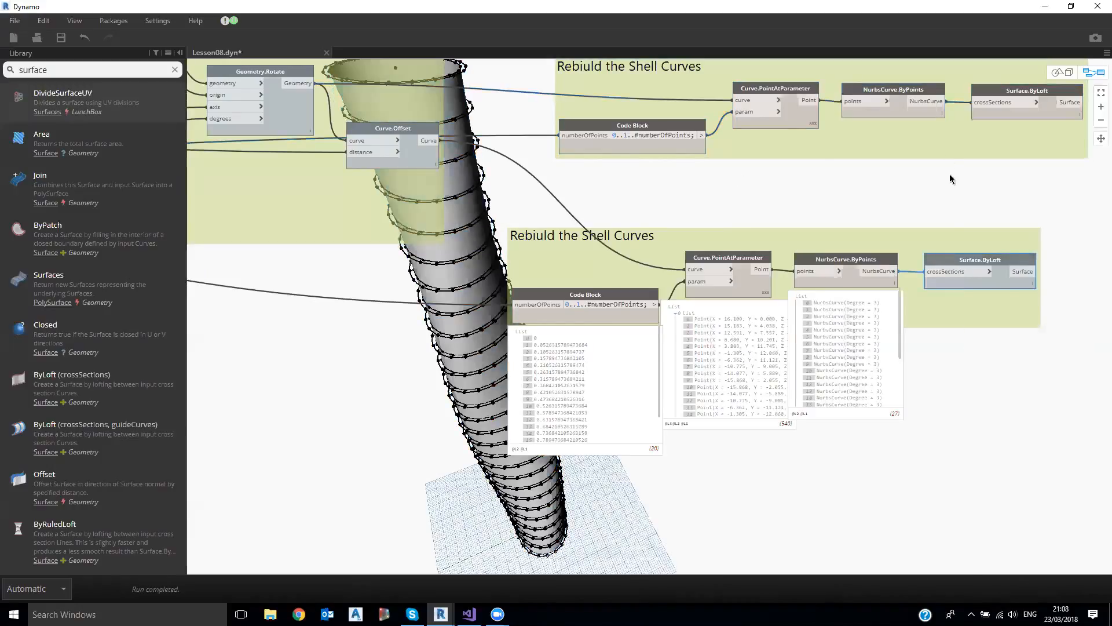
- Delete the duplicated Surface.ByLoft node from the copied group, discarding any extra pasted nodes
{"action": "left_click", "coordinate": [999, 96]}
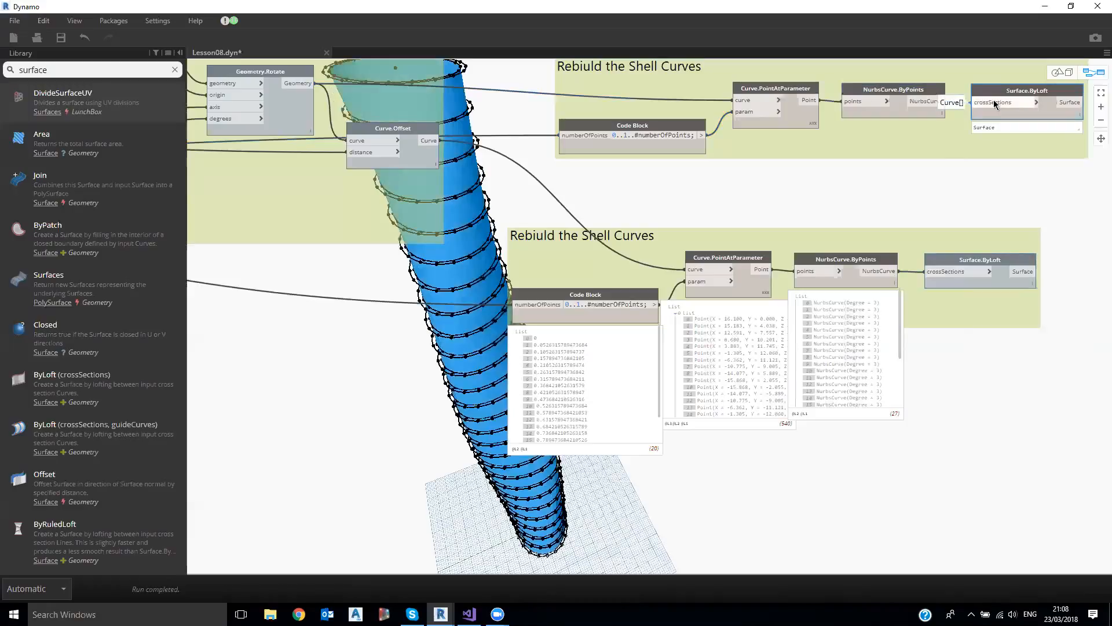
{"action": "key", "text": "Delete"}
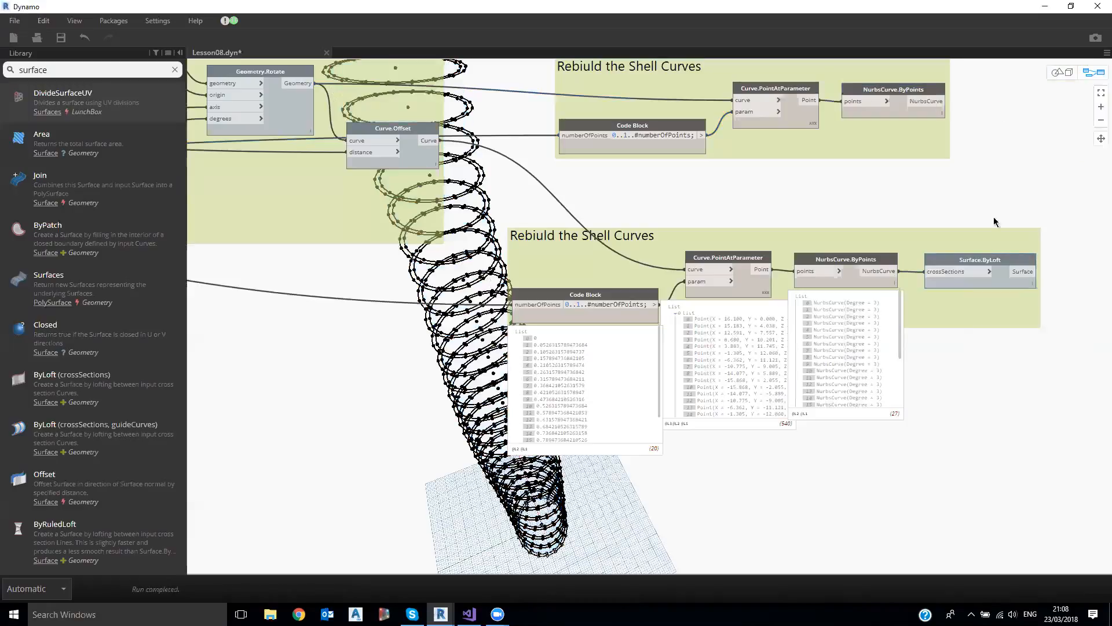
{"action": "key", "text": "ctrl+v"}
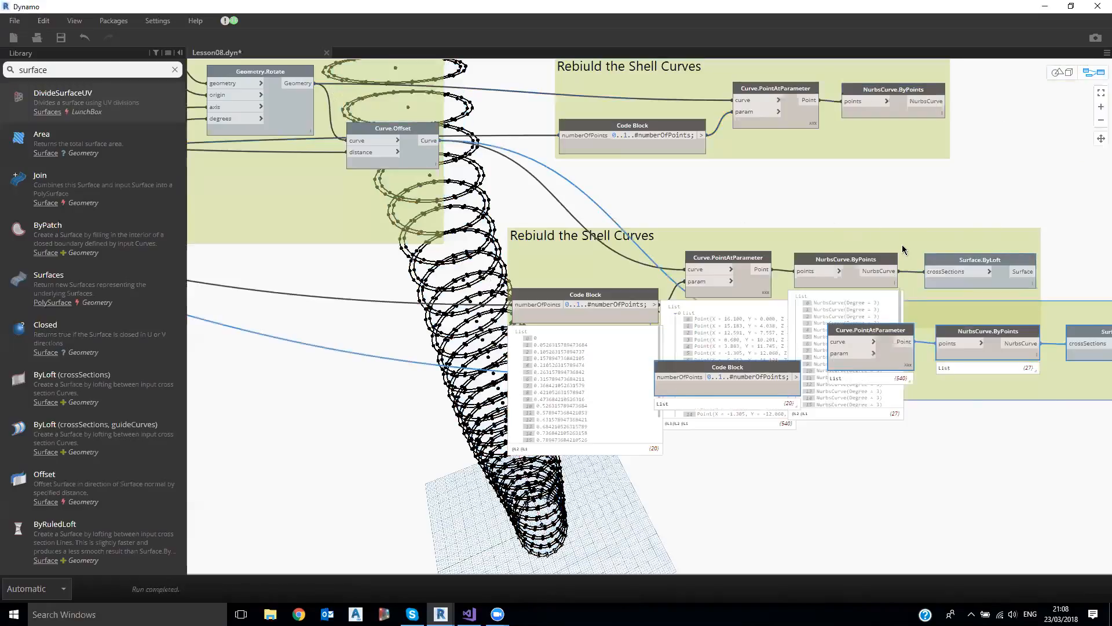
{"action": "key", "text": "ctrl+z"}
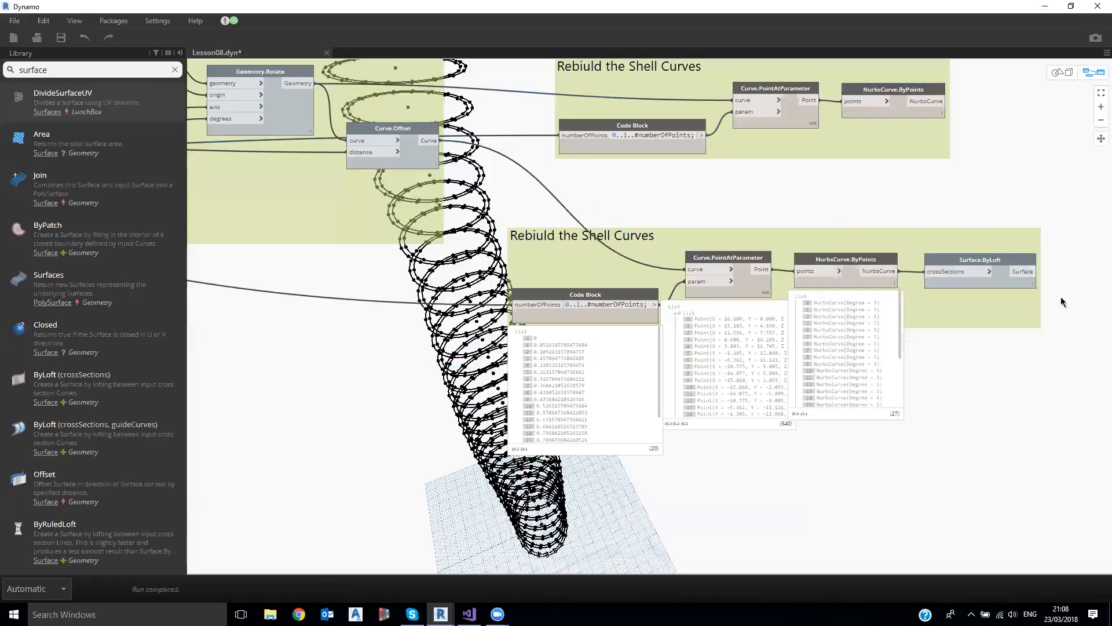
- Turn off the geometry preview of both Curve.PointAtParameter nodes, in the copied and the original group
{"action": "left_click_drag", "start_coordinate": [793, 92], "coordinate": [794, 96]}
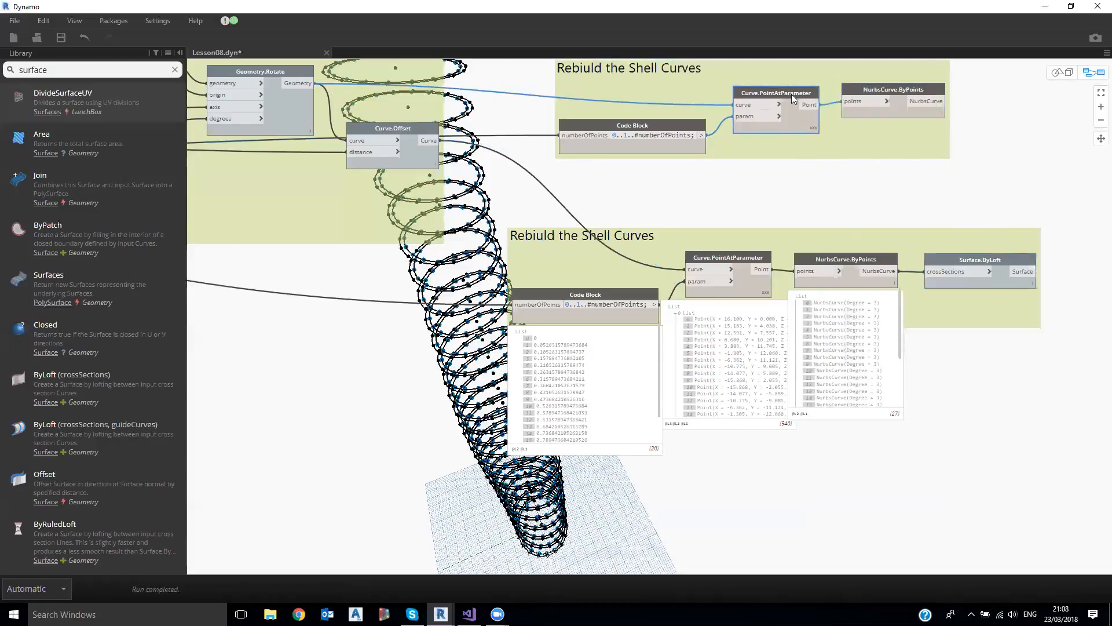
{"action": "right_click", "coordinate": [794, 96]}
{"action": "left_click", "coordinate": [817, 179]}
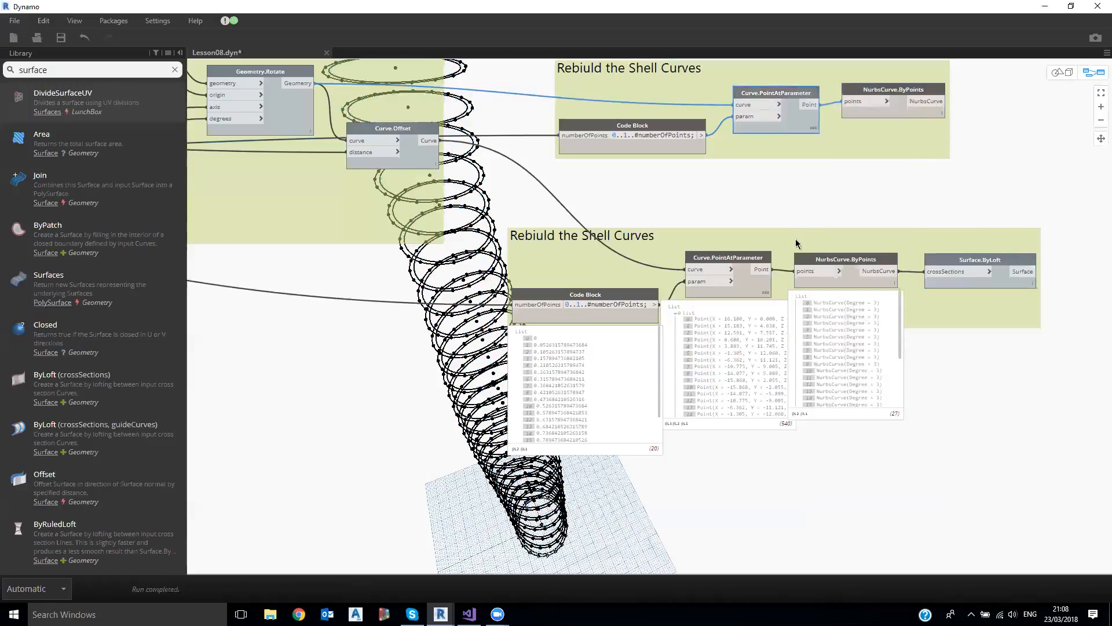
{"action": "right_click", "coordinate": [759, 259]}
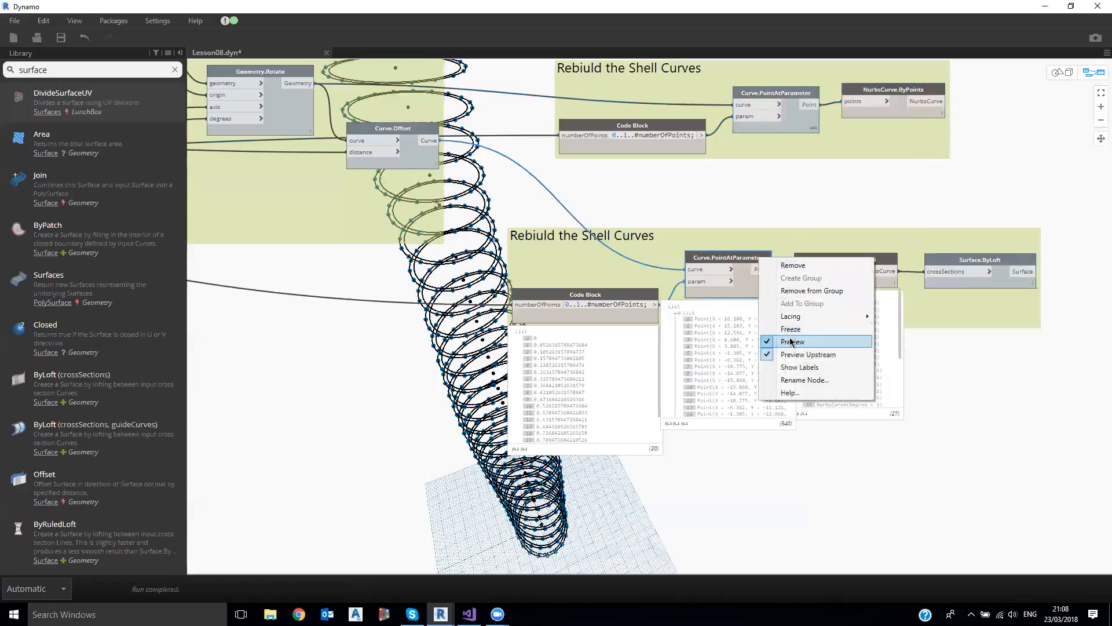
{"action": "left_click", "coordinate": [793, 342]}
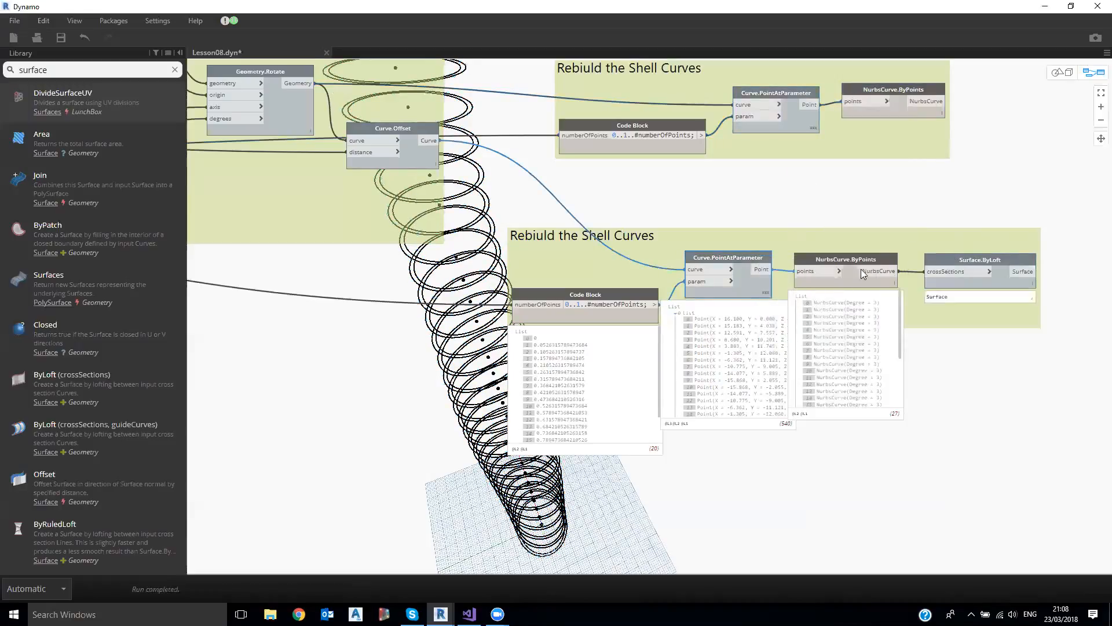
- Examine the rebuilt floor and shell curves of the tower in the 3D preview, from several distances
{"action": "key", "text": "ctrl+b"}
{"action": "mouse_move", "coordinate": [682, 263]}
{"action": "right_mouse_down"}
{"action": "mouse_move", "coordinate": [685, 286]}
{"action": "mouse_move", "coordinate": [688, 274]}
{"action": "right_mouse_up"}
{"action": "right_click_drag", "start_coordinate": [662, 331], "coordinate": [659, 328]}
{"action": "scroll", "coordinate": [526, 285], "scroll_direction": "down", "scroll_amount": 2}
{"action": "middle_click_drag", "start_coordinate": [457, 200], "coordinate": [503, 281]}
{"action": "scroll", "coordinate": [503, 281], "scroll_direction": "up", "scroll_amount": 3}
{"action": "scroll", "coordinate": [503, 281], "scroll_direction": "up", "scroll_amount": 2}
{"action": "scroll", "coordinate": [742, 442], "scroll_direction": "down", "scroll_amount": 4}
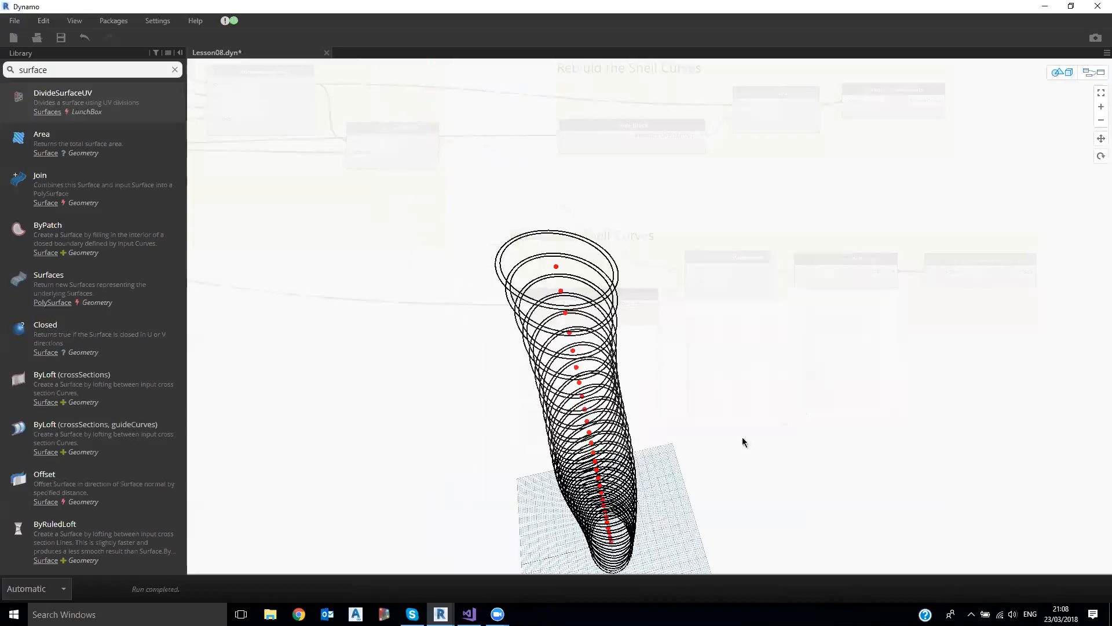
{"action": "key", "text": "ctrl+b"}
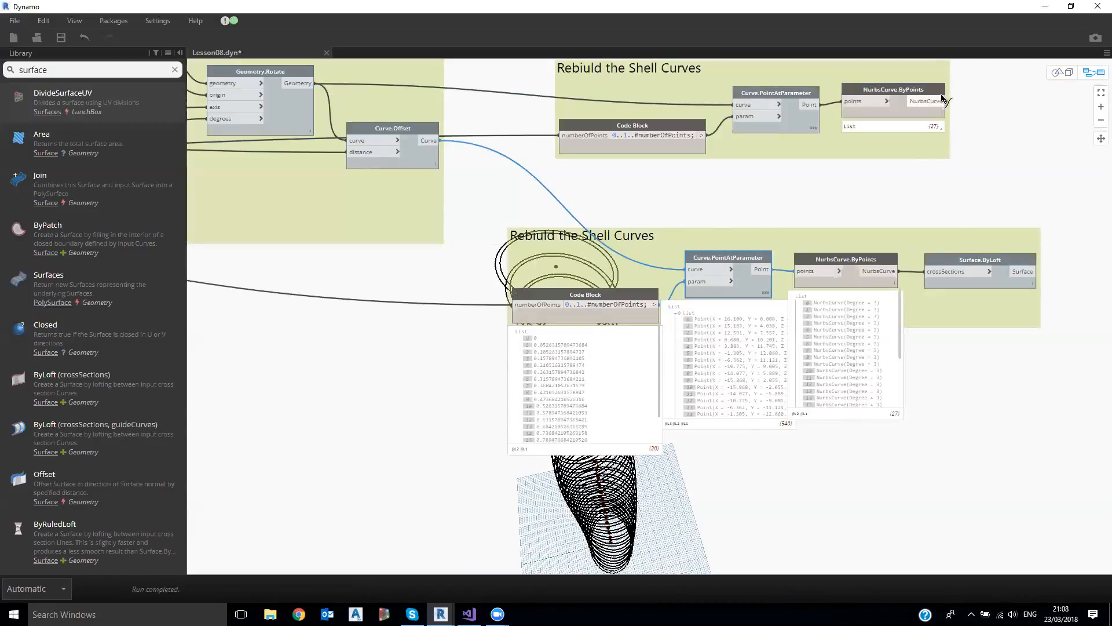
- Rename the copied group "Rebiuld the floor Curves" and line up the shell curves group beneath it
{"action": "scroll", "coordinate": [928, 197], "scroll_direction": "down", "scroll_amount": 2}
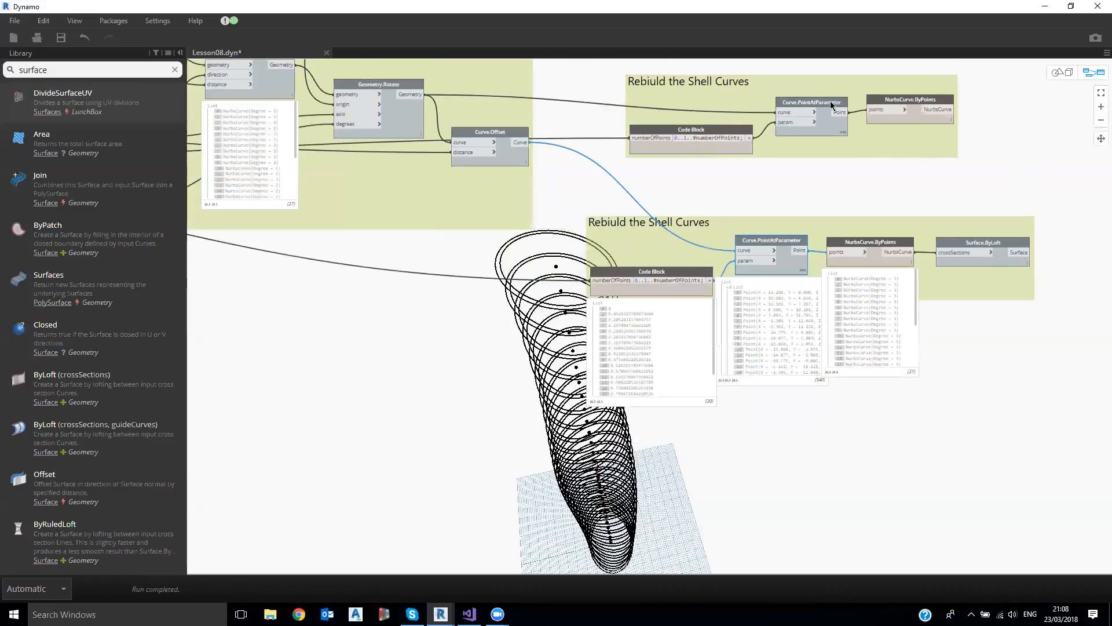
{"action": "middle_click_drag", "start_coordinate": [920, 88], "coordinate": [834, 105]}
{"action": "double_click", "coordinate": [835, 104]}
{"action": "left_click", "coordinate": [944, 141]}
{"action": "double_click", "coordinate": [630, 102]}
{"action": "left_click_drag", "start_coordinate": [605, 99], "coordinate": [701, 101]}
{"action": "type", "text": "fl"}
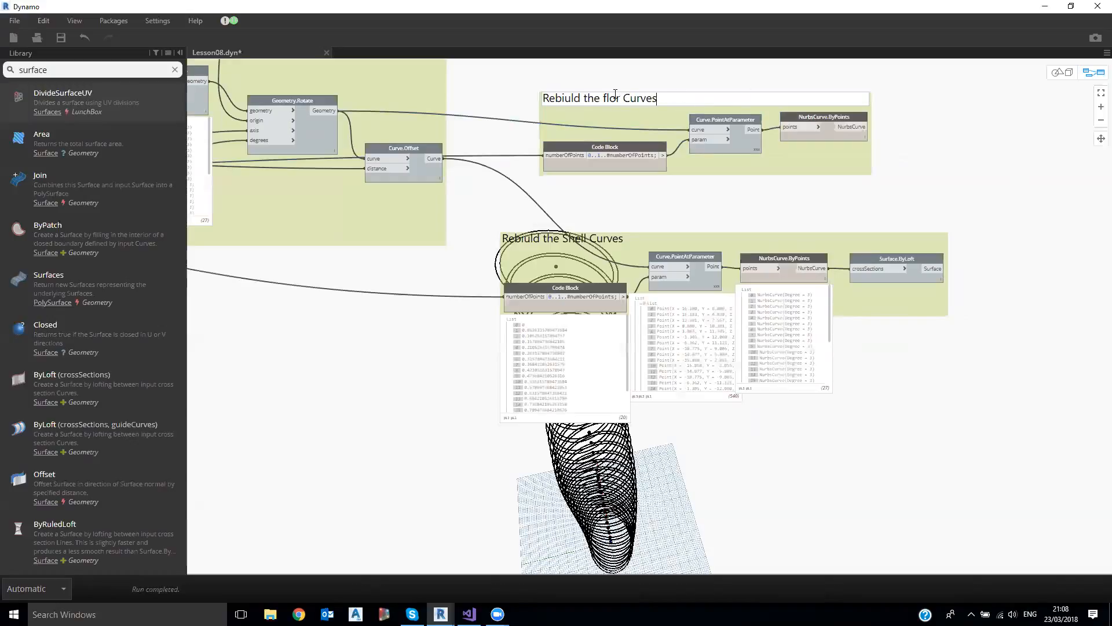
{"action": "type", "text": "o"}
{"action": "key", "text": "Return"}
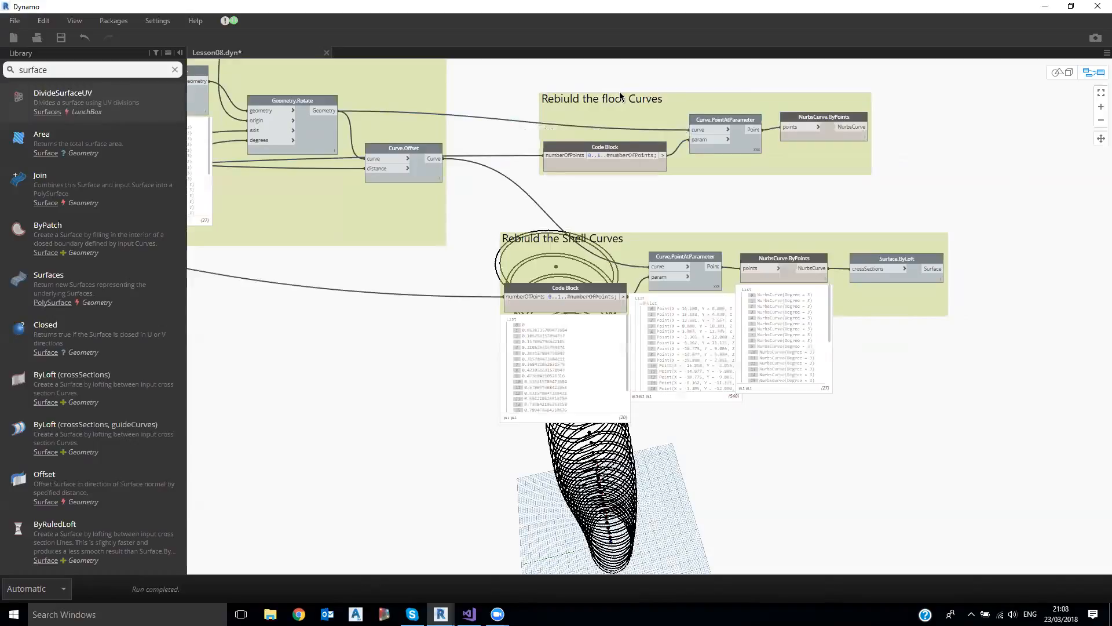
{"action": "left_click_drag", "start_coordinate": [638, 238], "coordinate": [679, 211]}
{"action": "scroll", "coordinate": [808, 272], "scroll_direction": "down", "scroll_amount": 2}
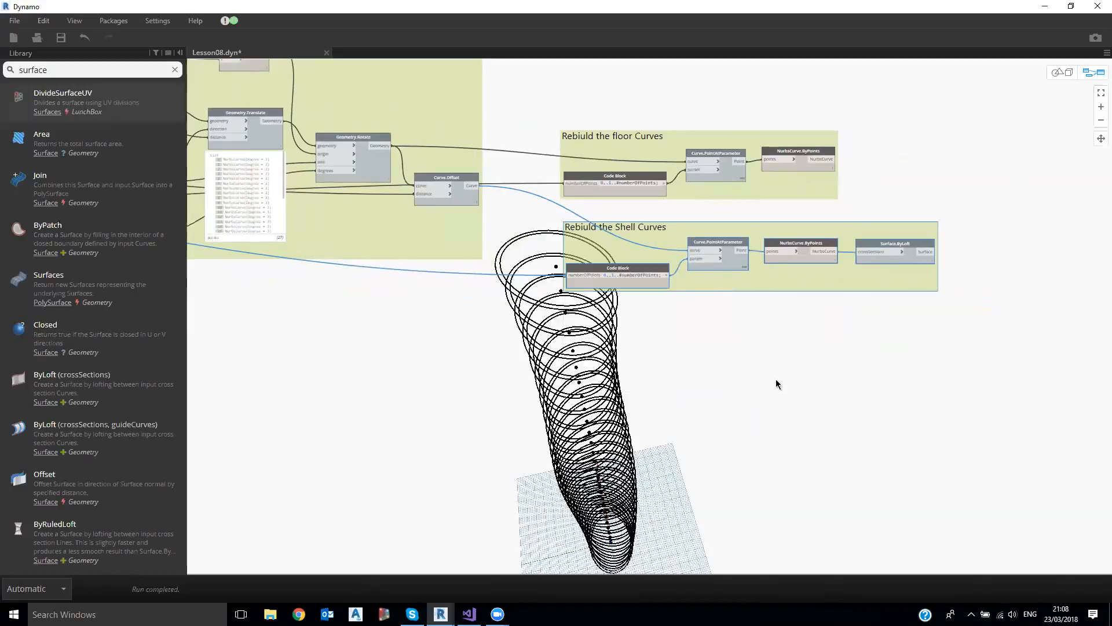
- Clear the node search, check the levels in Revit's North elevation, and return to the maximized Dynamo graph
{"action": "left_click", "coordinate": [175, 69]}
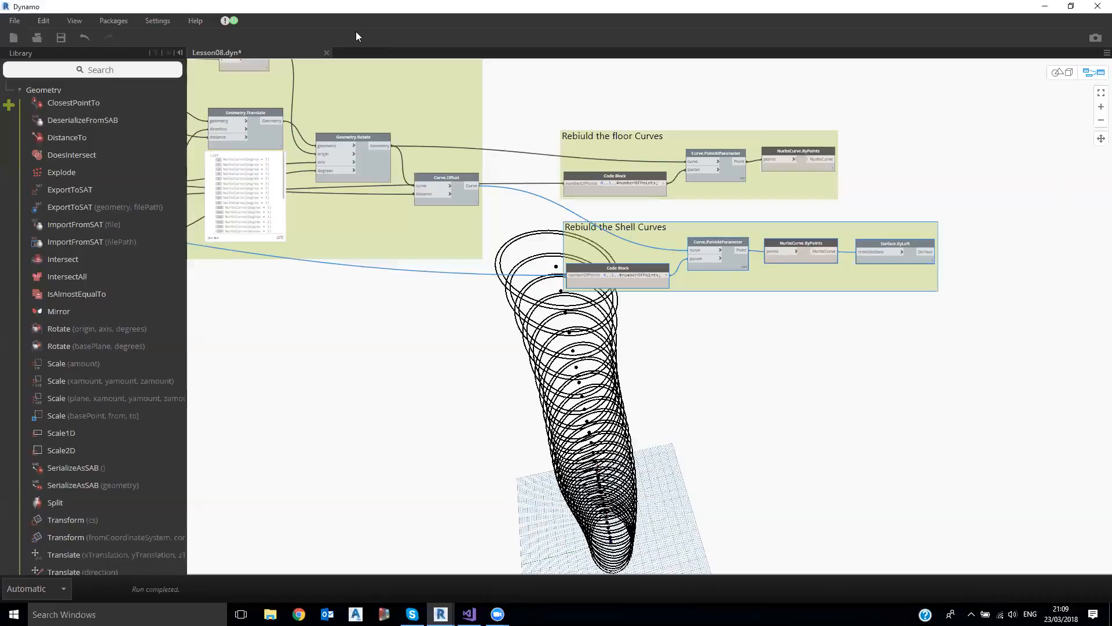
{"action": "key", "text": "super+Down"}
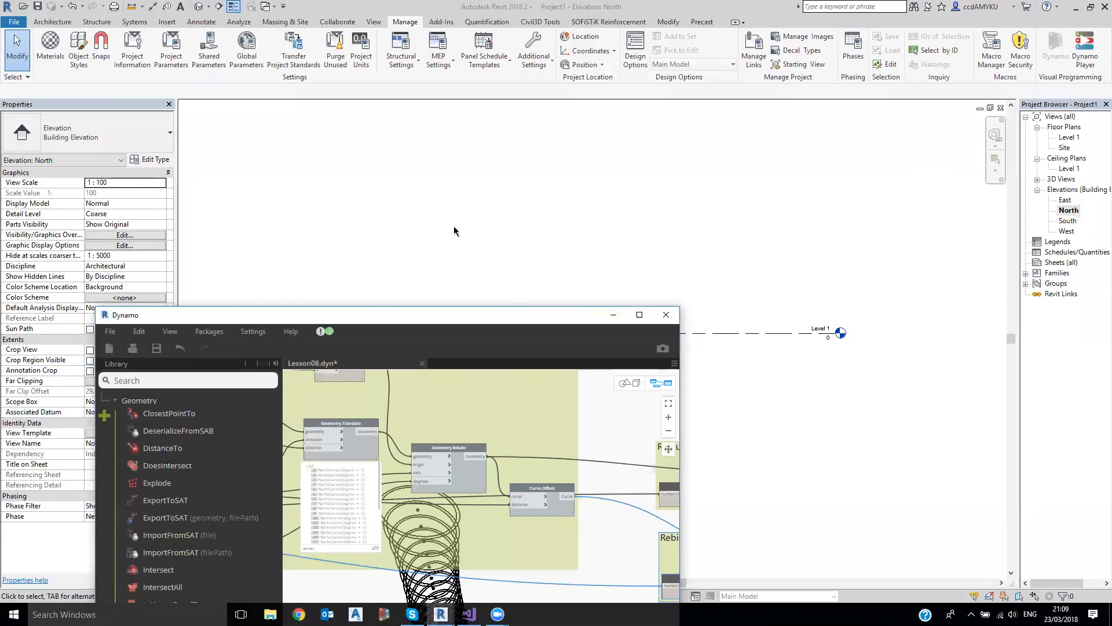
{"action": "double_click", "coordinate": [383, 316]}
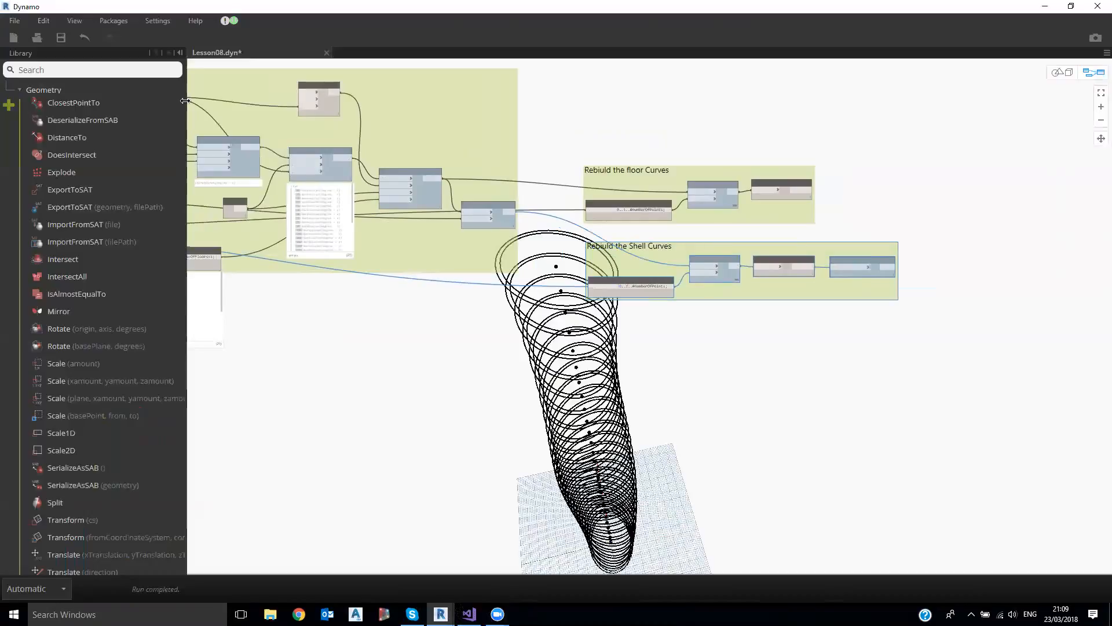
- Search for "level by eleva", add a Level.ByElevation node and place it below the existing groups
{"action": "type", "text": "level b"}
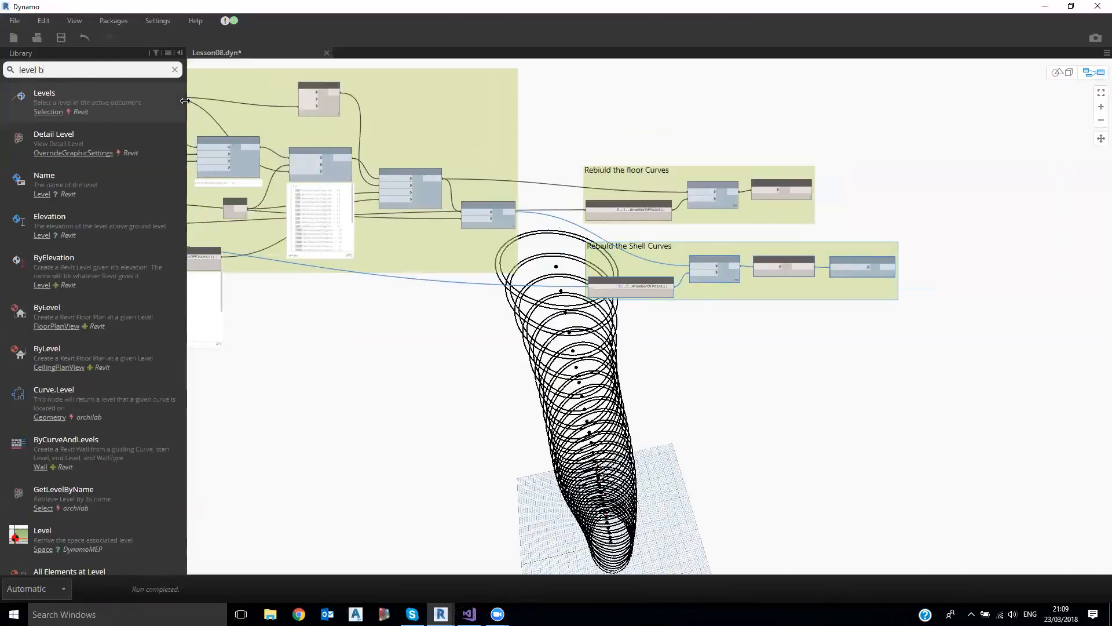
{"action": "type", "text": "y eleva"}
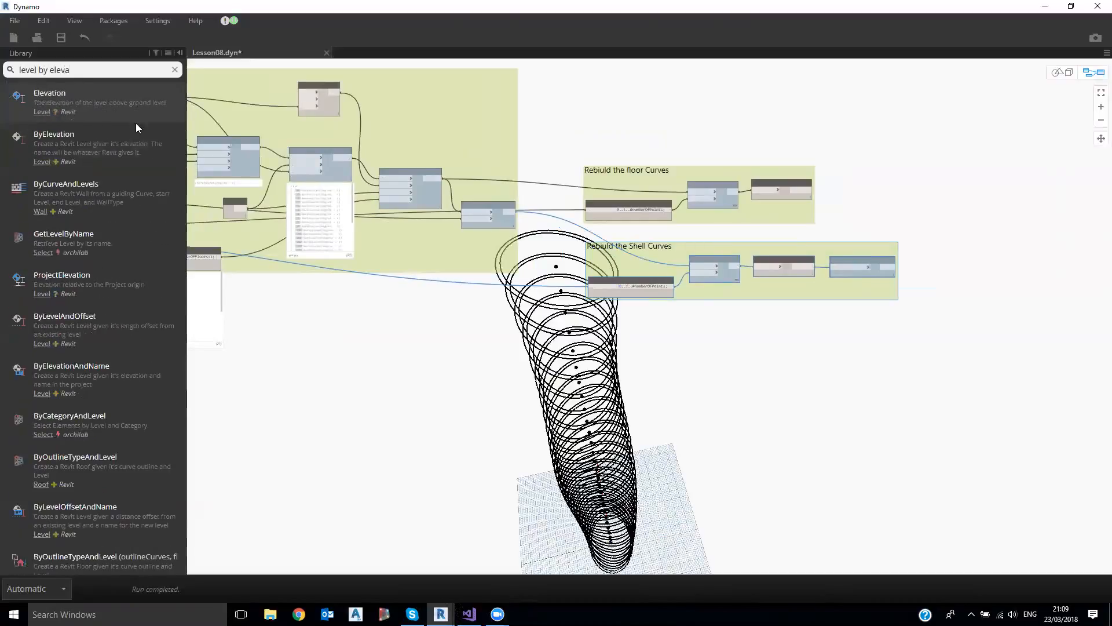
{"action": "left_click", "coordinate": [51, 139]}
{"action": "left_click_drag", "start_coordinate": [700, 352], "coordinate": [402, 368]}
{"action": "scroll", "coordinate": [440, 348], "scroll_direction": "up", "scroll_amount": 3}
{"action": "middle_click_drag", "start_coordinate": [479, 286], "coordinate": [579, 205]}
{"action": "scroll", "coordinate": [493, 271], "scroll_direction": "up", "scroll_amount": 4}
{"action": "left_click_drag", "start_coordinate": [513, 267], "coordinate": [522, 291]}
- Shift the 0..towerElevation..floorElevation code block slightly up within the Initial Shape group and keep its output list displayed
{"action": "scroll", "coordinate": [357, 238], "scroll_direction": "down", "scroll_amount": 5}
{"action": "scroll", "coordinate": [422, 272], "scroll_direction": "down", "scroll_amount": 1}
{"action": "middle_click_drag", "start_coordinate": [240, 155], "coordinate": [492, 217]}
{"action": "scroll", "coordinate": [492, 216], "scroll_direction": "up", "scroll_amount": 1}
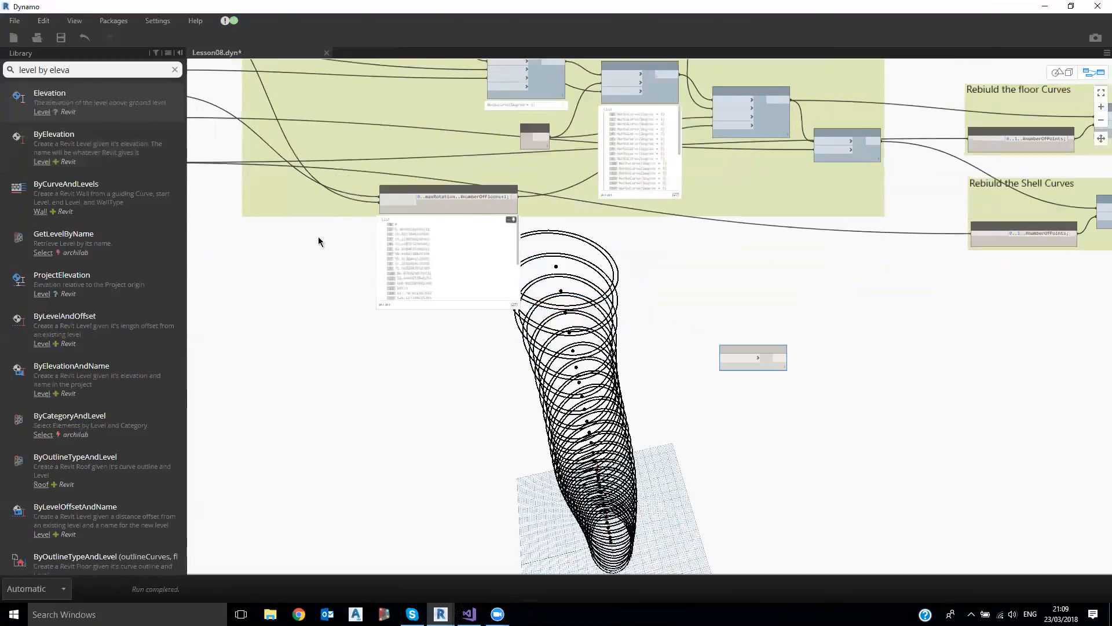
{"action": "middle_click_drag", "start_coordinate": [319, 238], "coordinate": [495, 351]}
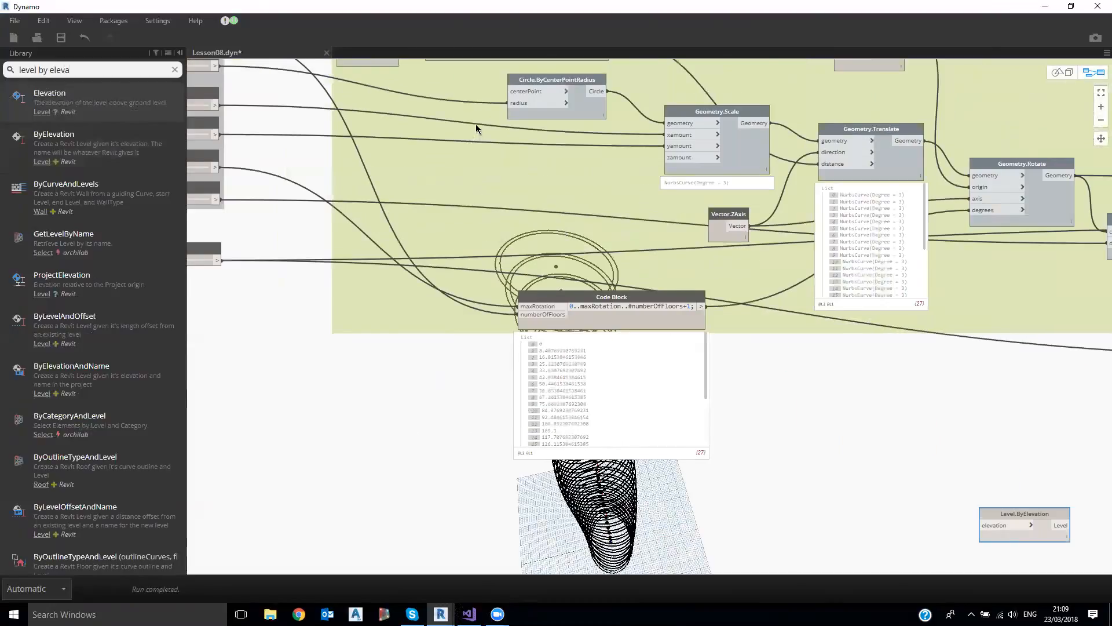
{"action": "scroll", "coordinate": [475, 126], "scroll_direction": "down", "scroll_amount": 2}
{"action": "scroll", "coordinate": [473, 129], "scroll_direction": "up", "scroll_amount": 1}
{"action": "left_click", "coordinate": [470, 131]}
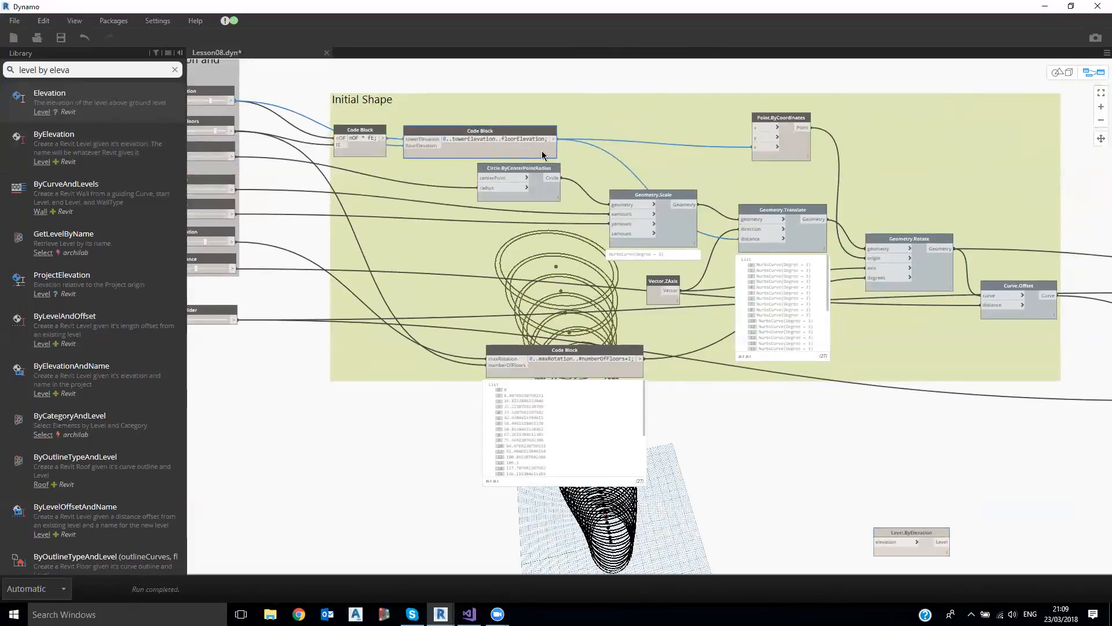
{"action": "mouse_move", "coordinate": [545, 158]}
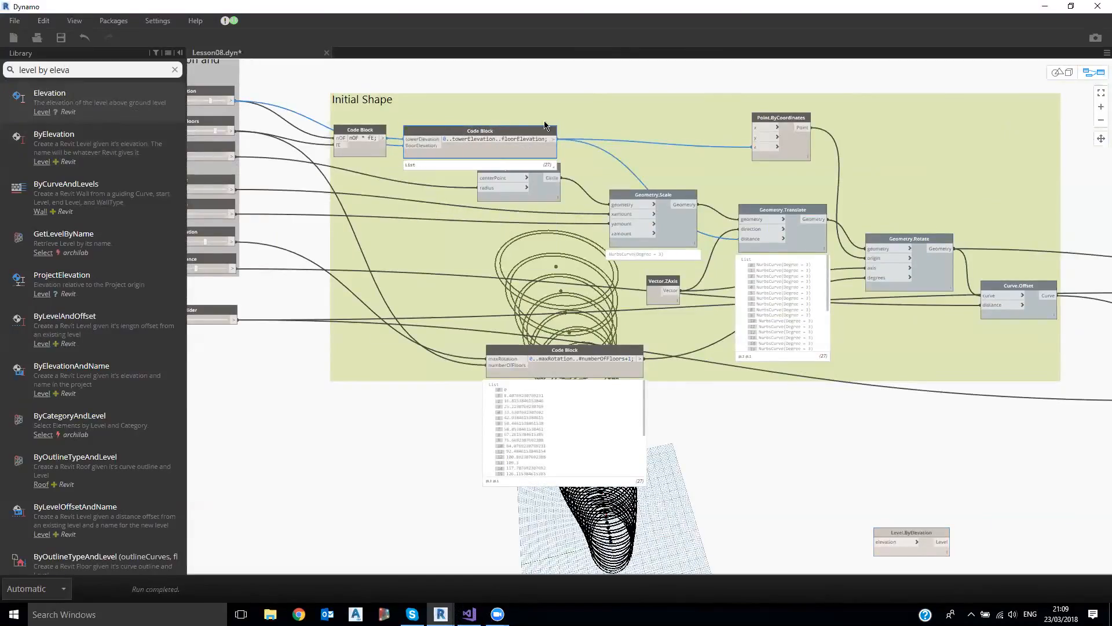
{"action": "left_click_drag", "start_coordinate": [545, 125], "coordinate": [543, 116]}
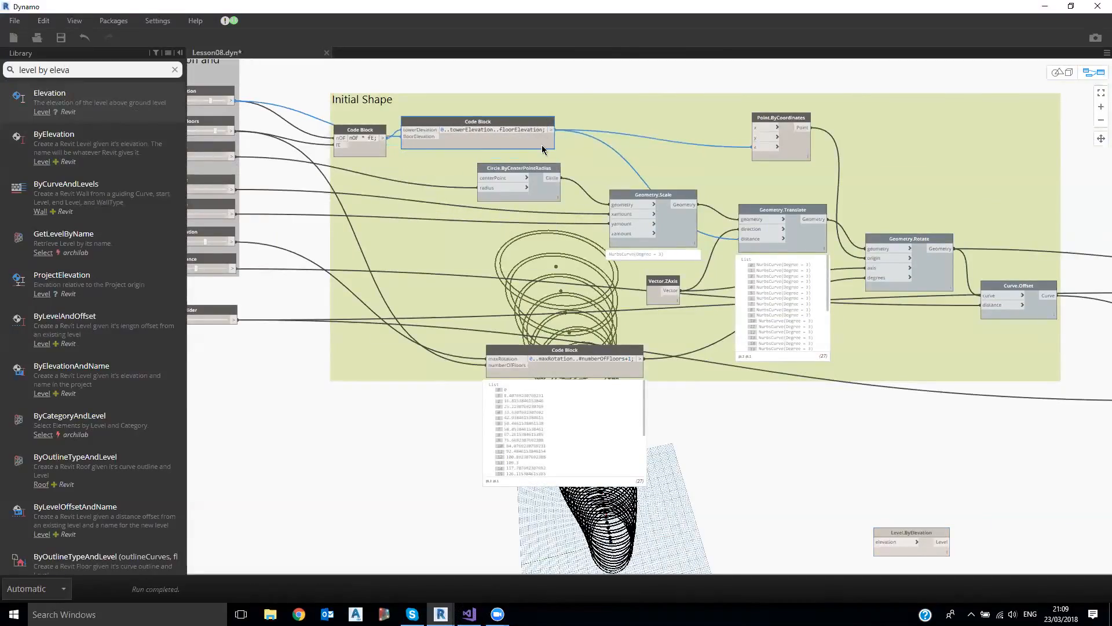
{"action": "scroll", "coordinate": [543, 149], "scroll_direction": "up", "scroll_amount": 1}
{"action": "scroll", "coordinate": [558, 161], "scroll_direction": "up", "scroll_amount": 1}
{"action": "mouse_move", "coordinate": [558, 161]}
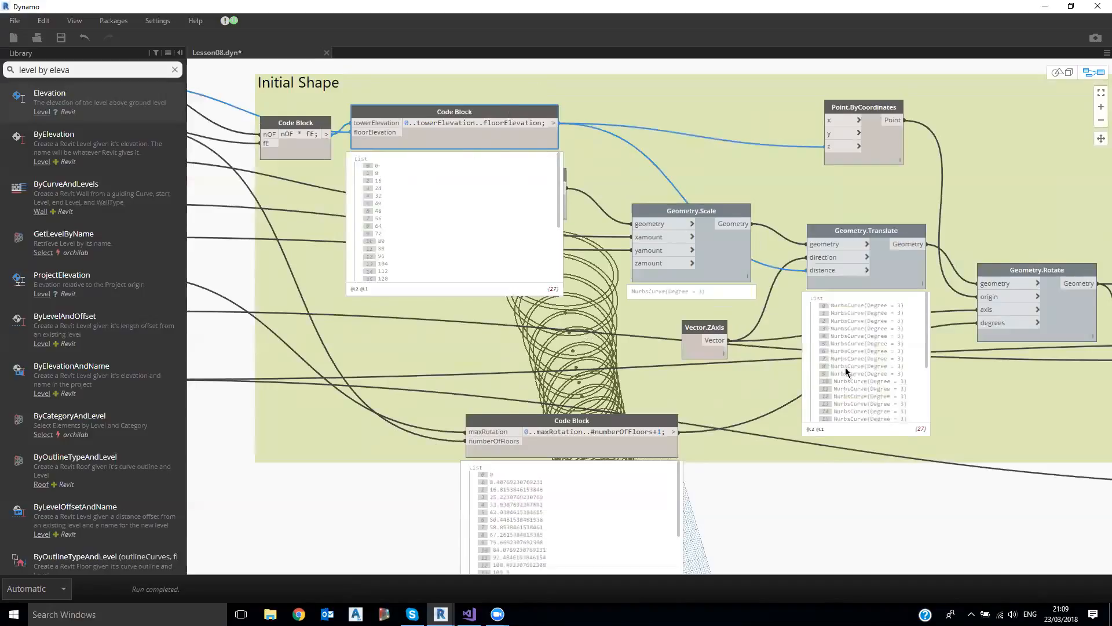
- Search for "rest", add a List.RestOfItems node below the Initial Shape group and feed it the floor elevation list
{"action": "middle_click_drag", "start_coordinate": [846, 373], "coordinate": [809, 328]}
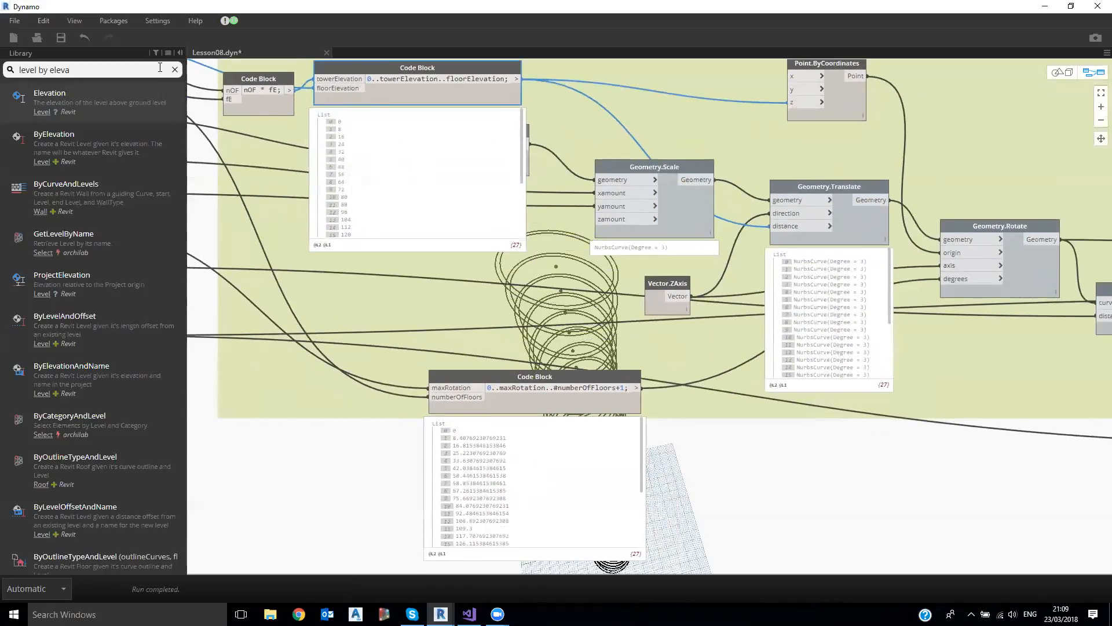
{"action": "left_click", "coordinate": [174, 69]}
{"action": "type", "text": "rest"}
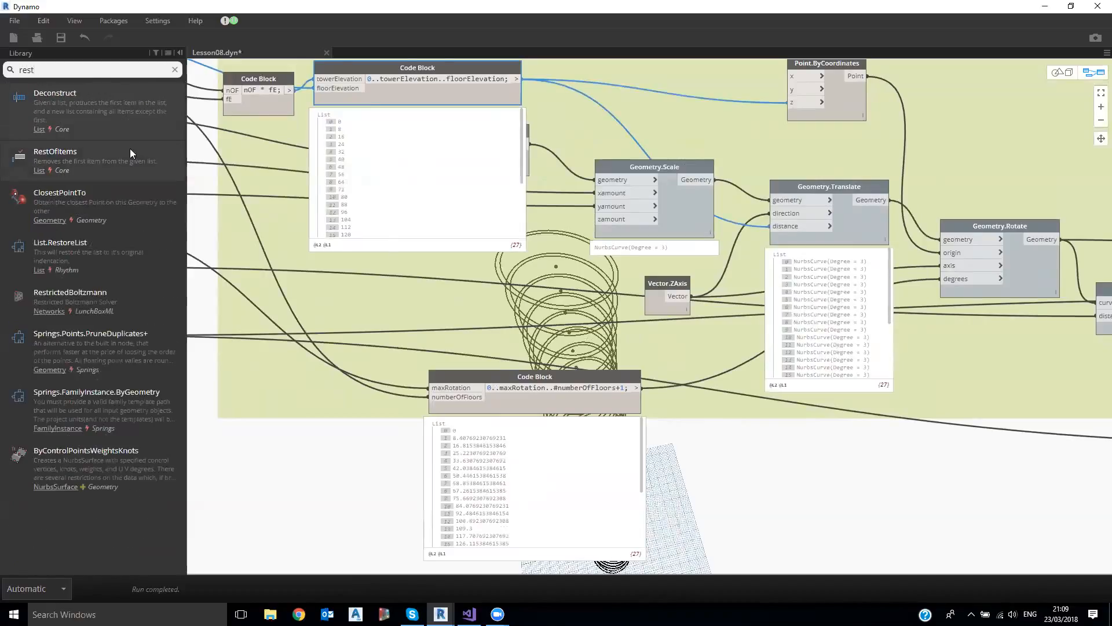
{"action": "mouse_move", "coordinate": [77, 150]}
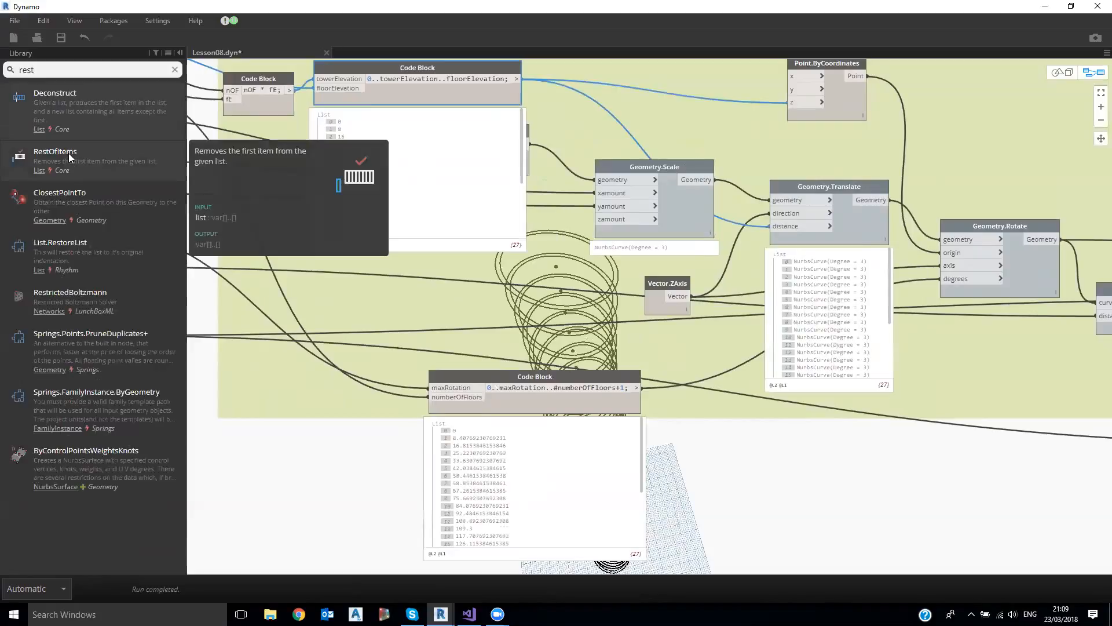
{"action": "left_click_drag", "start_coordinate": [67, 153], "coordinate": [847, 490]}
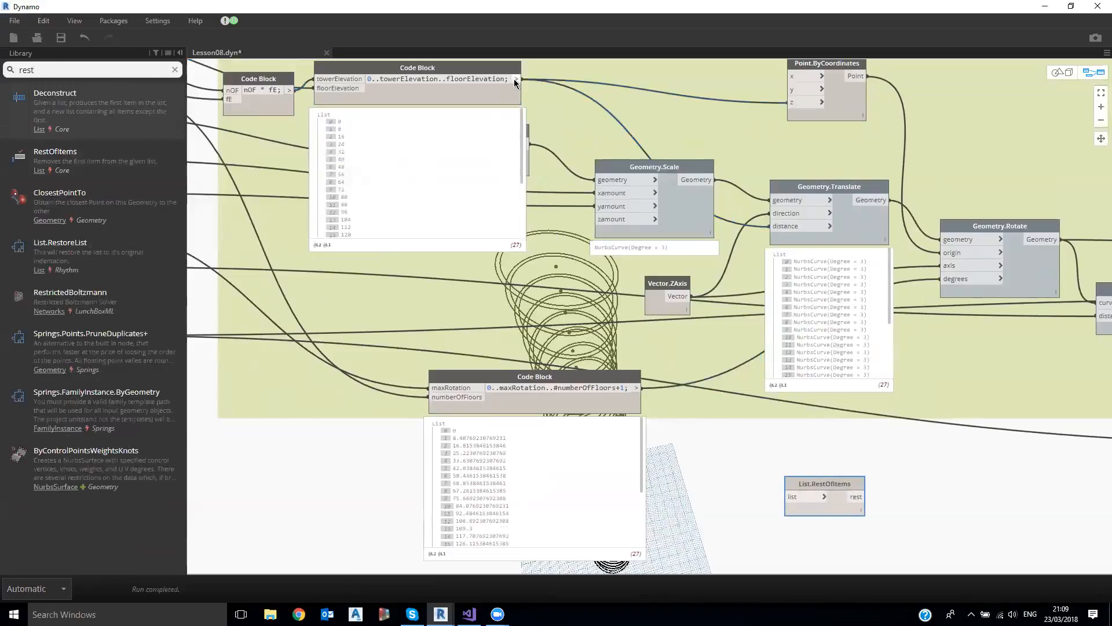
{"action": "left_click", "coordinate": [789, 496]}
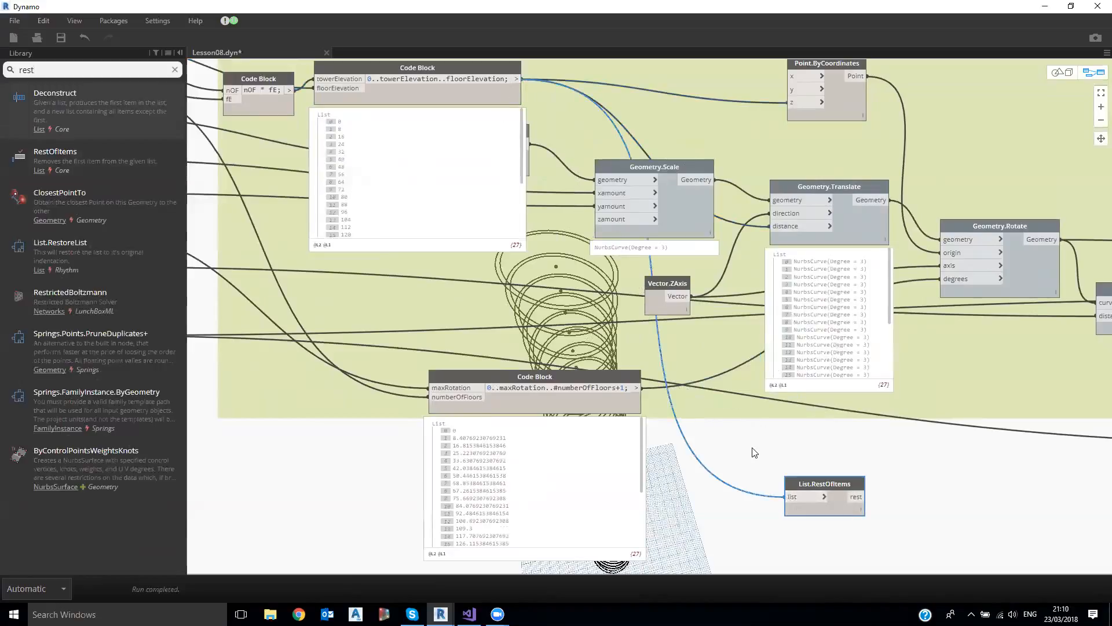
- Move Level.ByElevation closer to List.RestOfItems, keep the latter's output list displayed, and set the run mode to Manual
{"action": "scroll", "coordinate": [759, 449], "scroll_direction": "down", "scroll_amount": 3}
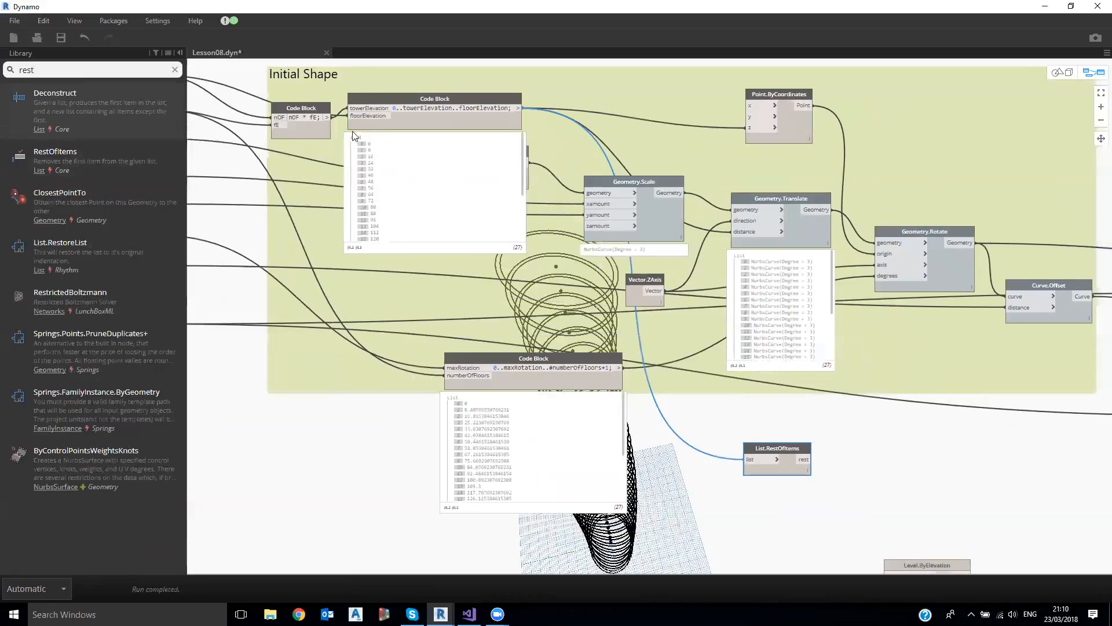
{"action": "middle_click_drag", "start_coordinate": [371, 149], "coordinate": [321, 98]}
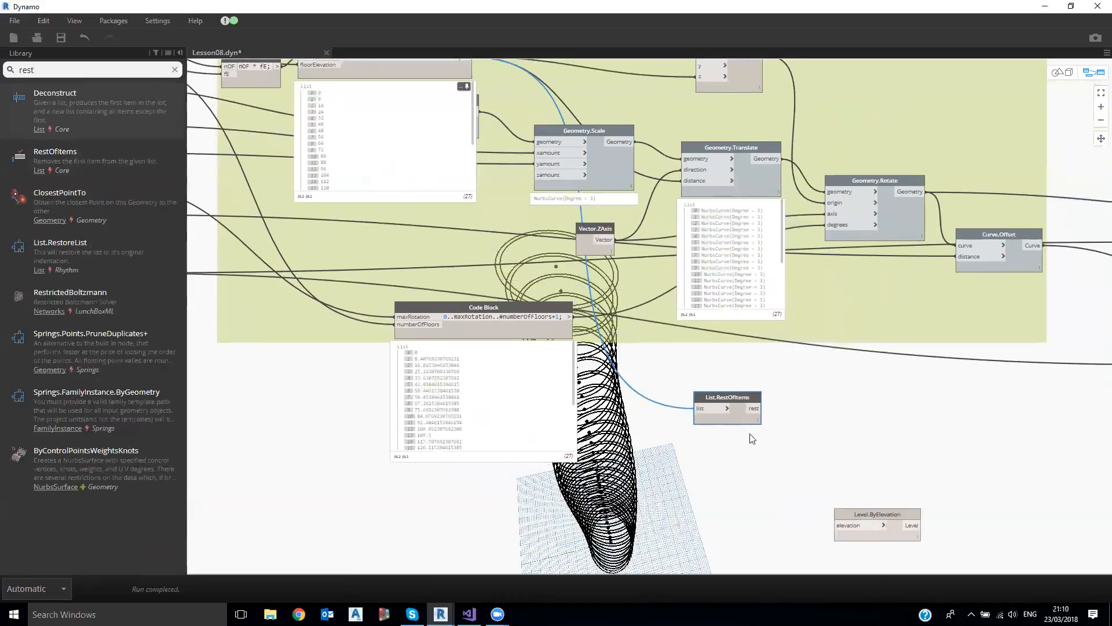
{"action": "middle_click_drag", "start_coordinate": [758, 404], "coordinate": [758, 329]}
{"action": "left_click_drag", "start_coordinate": [859, 438], "coordinate": [859, 424]}
{"action": "left_click", "coordinate": [753, 347]}
{"action": "left_click", "coordinate": [38, 584]}
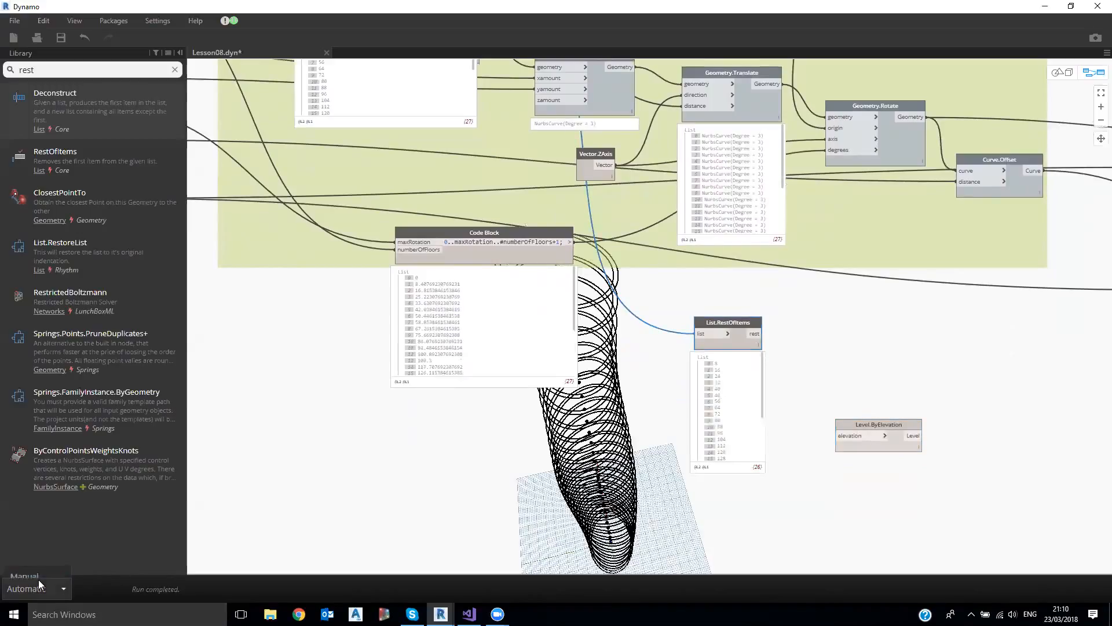
{"action": "left_click", "coordinate": [39, 524]}
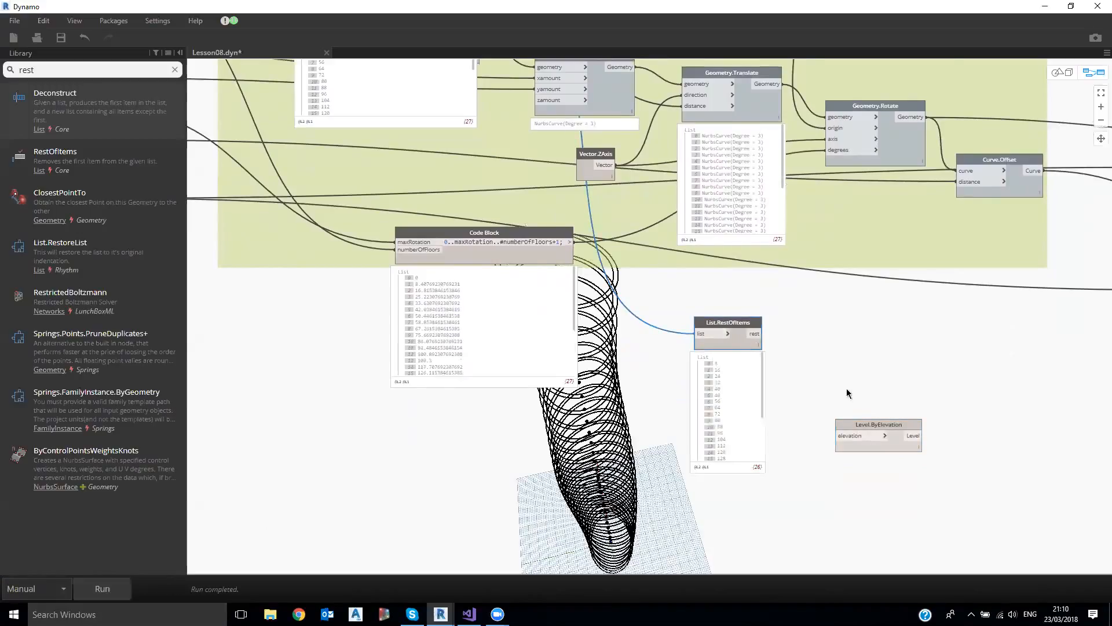
- Align the two nodes, connect List.RestOfItems to the elevation input of Level.ByElevation, and run the graph
{"action": "scroll", "coordinate": [869, 492], "scroll_direction": "up", "scroll_amount": 5}
{"action": "scroll", "coordinate": [653, 384], "scroll_direction": "down", "scroll_amount": 3}
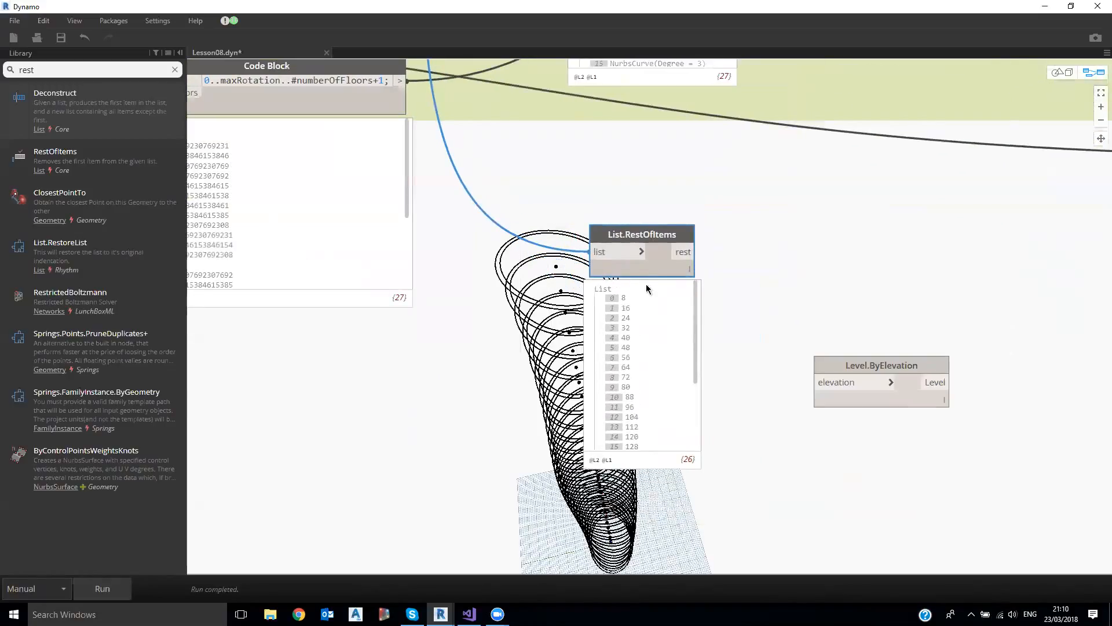
{"action": "left_click_drag", "start_coordinate": [645, 284], "coordinate": [638, 330]}
{"action": "left_click_drag", "start_coordinate": [874, 364], "coordinate": [837, 288]}
{"action": "left_click_drag", "start_coordinate": [689, 298], "coordinate": [772, 281]}
{"action": "left_click", "coordinate": [96, 584]}
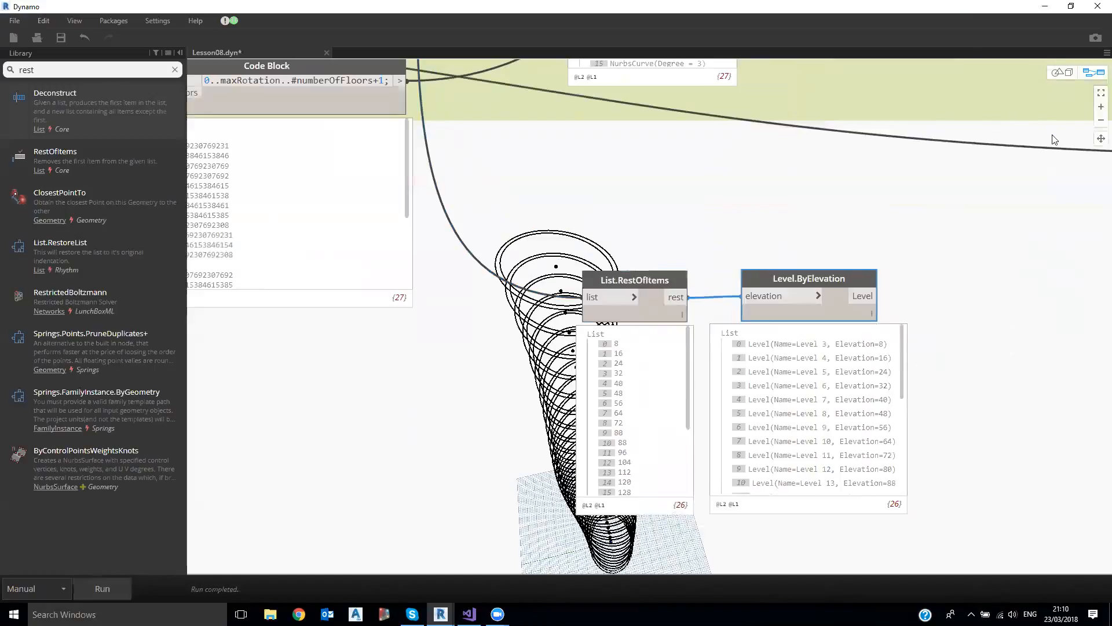
- Shrink the Dynamo window and examine the generated levels in Revit's North elevation
{"action": "left_click", "coordinate": [1070, 7]}
{"action": "left_click_drag", "start_coordinate": [682, 230], "coordinate": [520, 237]}
{"action": "left_click", "coordinate": [856, 230]}
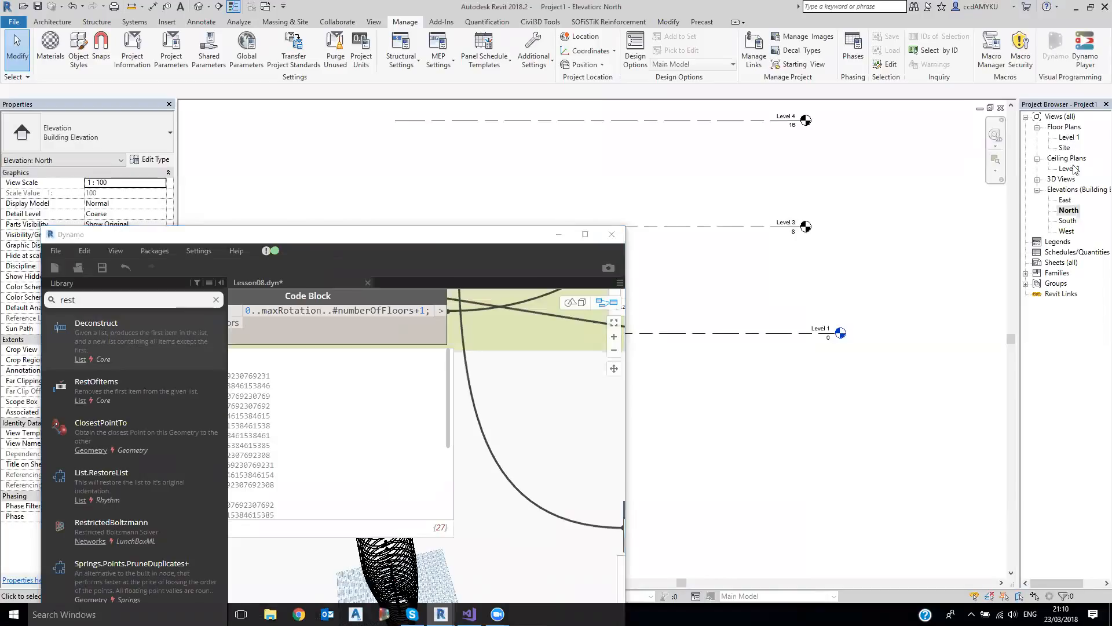
{"action": "scroll", "coordinate": [869, 278], "scroll_direction": "down", "scroll_amount": 2}
{"action": "scroll", "coordinate": [864, 266], "scroll_direction": "down", "scroll_amount": 3}
{"action": "middle_click_drag", "start_coordinate": [897, 261], "coordinate": [885, 506]}
{"action": "scroll", "coordinate": [862, 417], "scroll_direction": "down", "scroll_amount": 3}
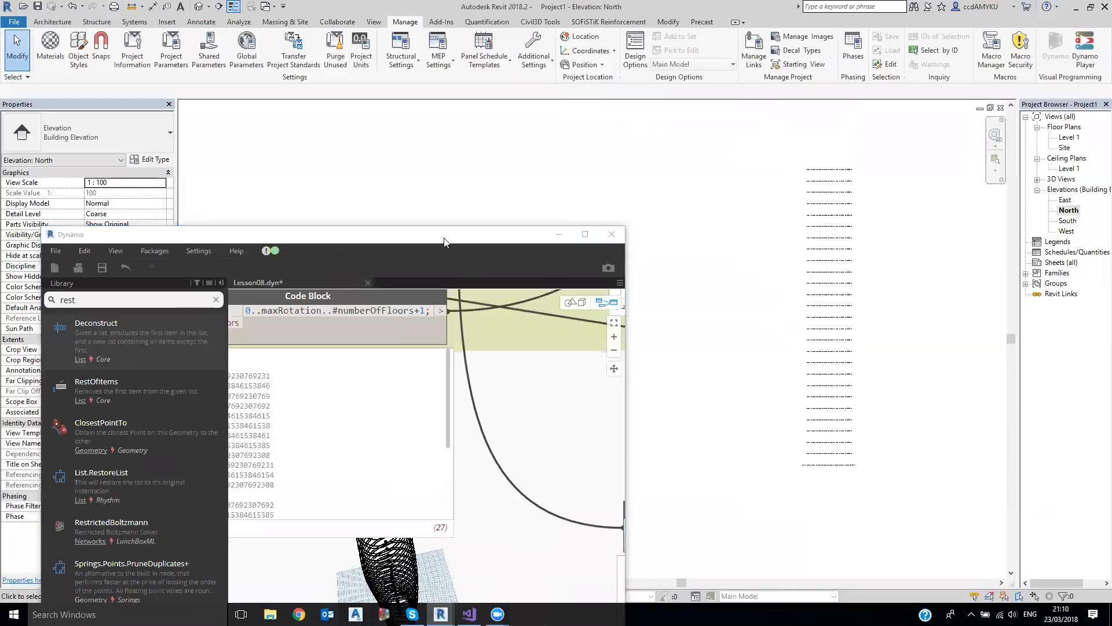
- Move the Dynamo window beside the levels, collapse its node library and set the run mode to Automatic
{"action": "left_click_drag", "start_coordinate": [509, 234], "coordinate": [470, 86]}
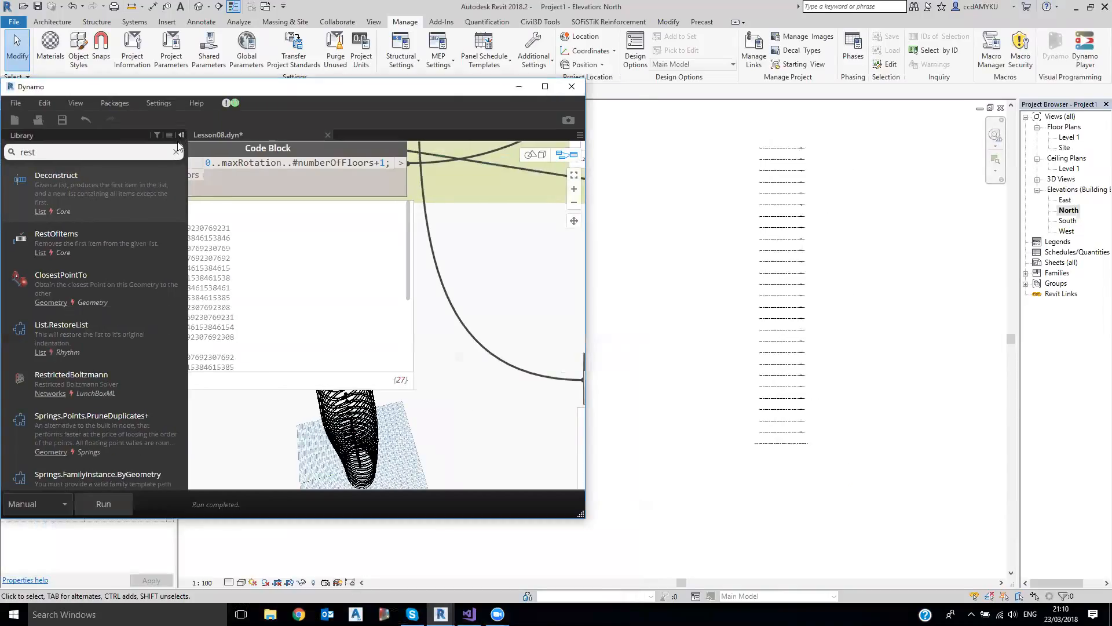
{"action": "left_click", "coordinate": [181, 135]}
{"action": "left_click", "coordinate": [49, 503]}
{"action": "left_click", "coordinate": [51, 546]}
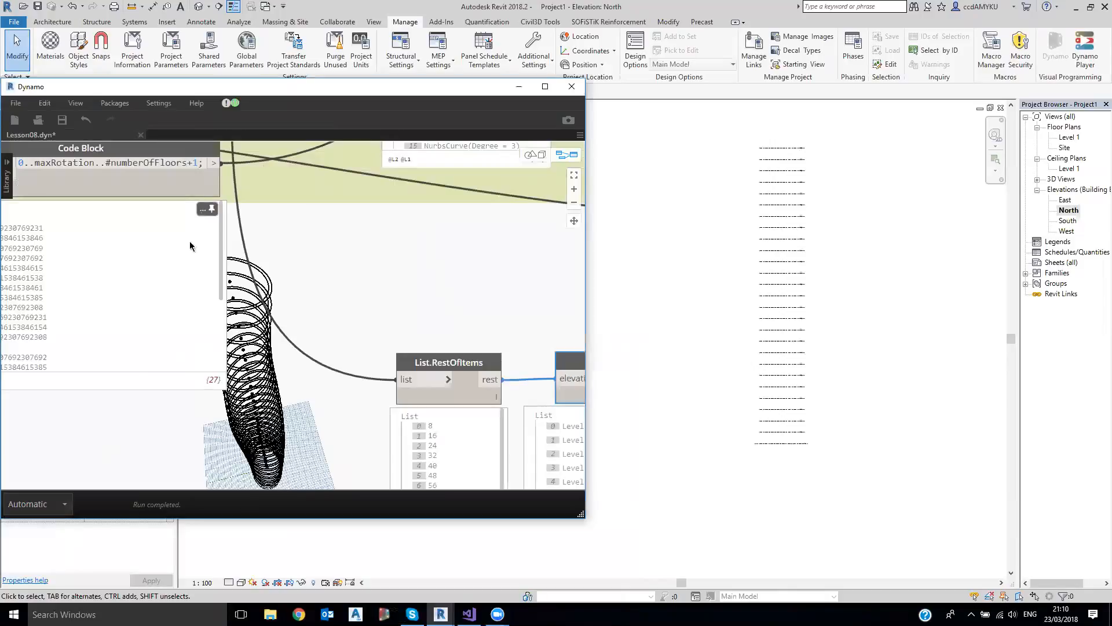
- Set Floor Elevation to 7 and Number of floors to 25 in the Tower Elevation and Floors group
{"action": "scroll", "coordinate": [304, 250], "scroll_direction": "down", "scroll_amount": 5}
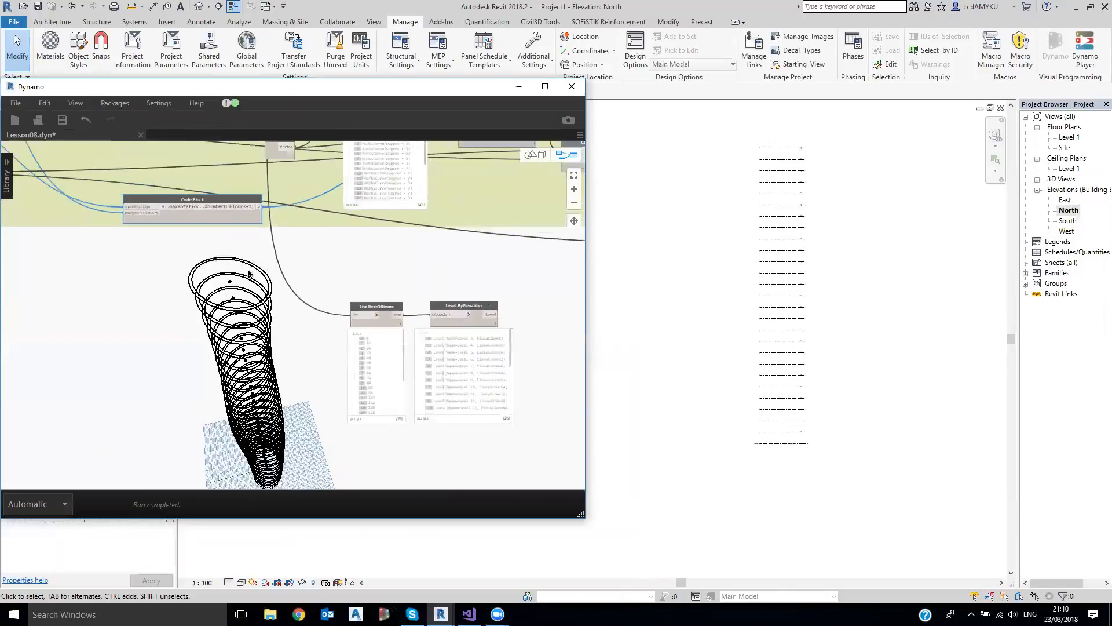
{"action": "scroll", "coordinate": [248, 261], "scroll_direction": "up", "scroll_amount": 8}
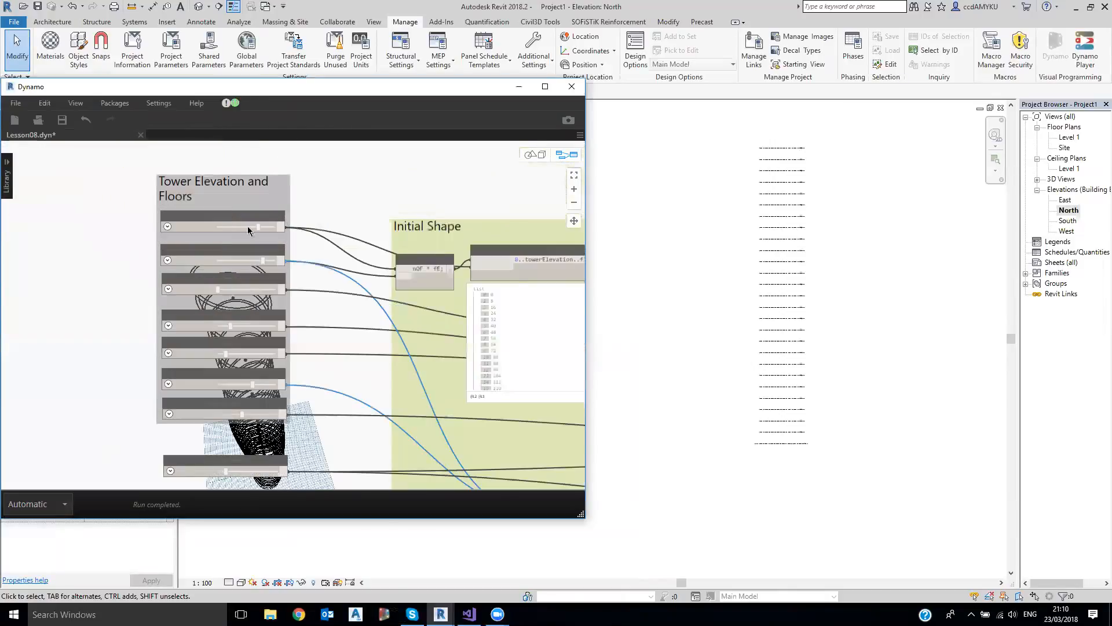
{"action": "scroll", "coordinate": [249, 231], "scroll_direction": "up", "scroll_amount": 3}
{"action": "left_click", "coordinate": [263, 237]}
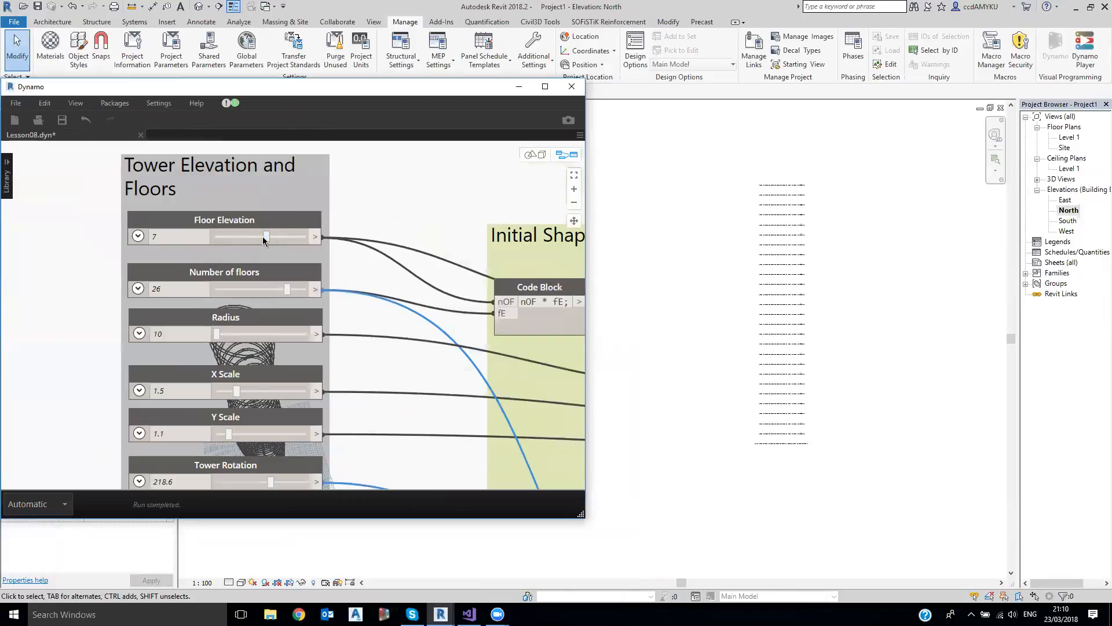
{"action": "left_click", "coordinate": [263, 291]}
{"action": "left_click", "coordinate": [282, 294]}
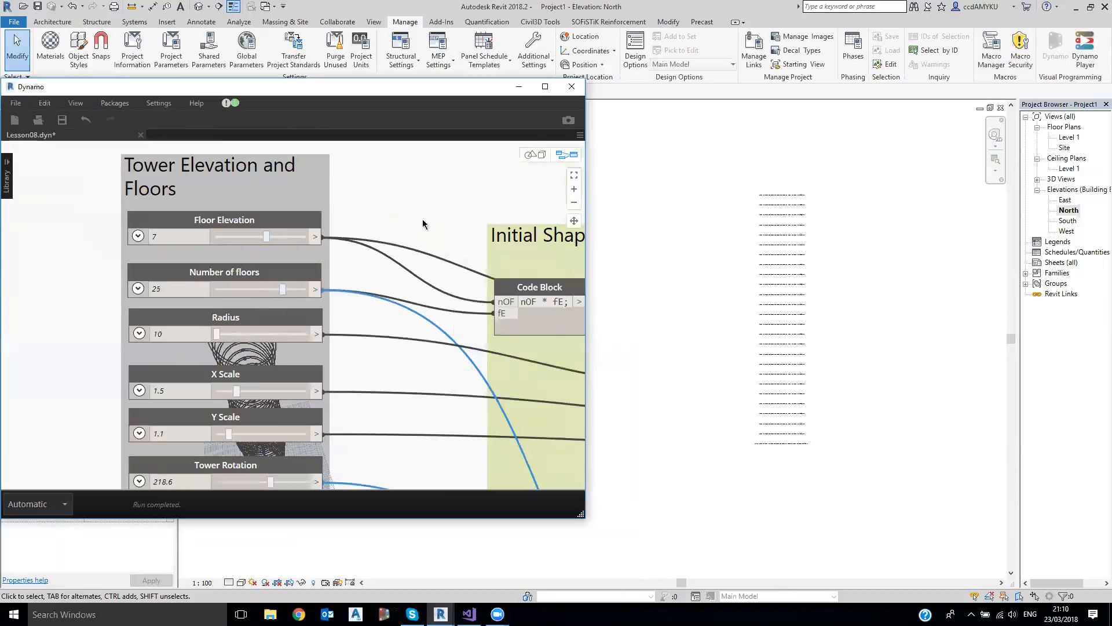
- Maximize Dynamo, search for "floor plan", and add FloorPlanView.ByLevel and CeilingPlanView.ByLevel nodes
{"action": "scroll", "coordinate": [423, 224], "scroll_direction": "down", "scroll_amount": 5}
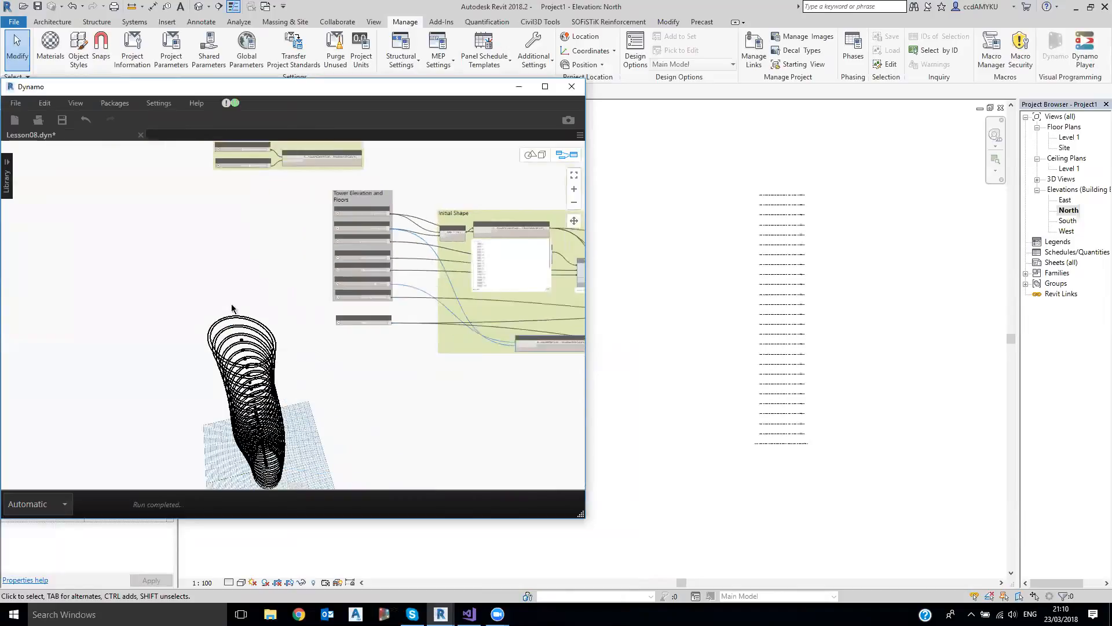
{"action": "scroll", "coordinate": [438, 211], "scroll_direction": "up", "scroll_amount": 3}
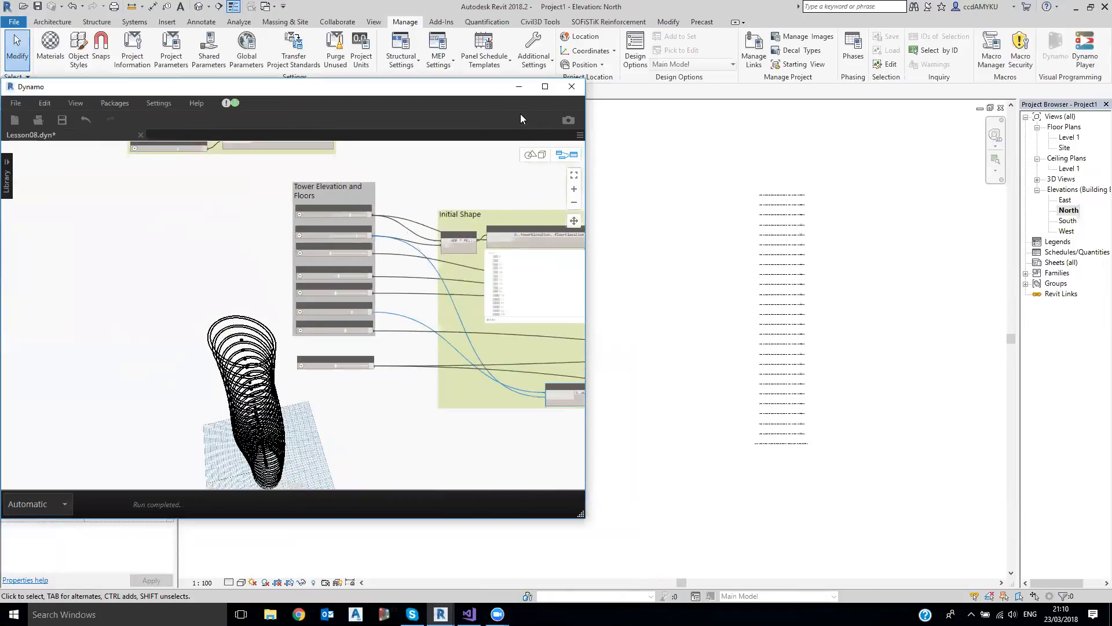
{"action": "left_click", "coordinate": [545, 87]}
{"action": "middle_click_drag", "start_coordinate": [673, 355], "coordinate": [658, 307]}
{"action": "scroll", "coordinate": [658, 310], "scroll_direction": "up", "scroll_amount": 2}
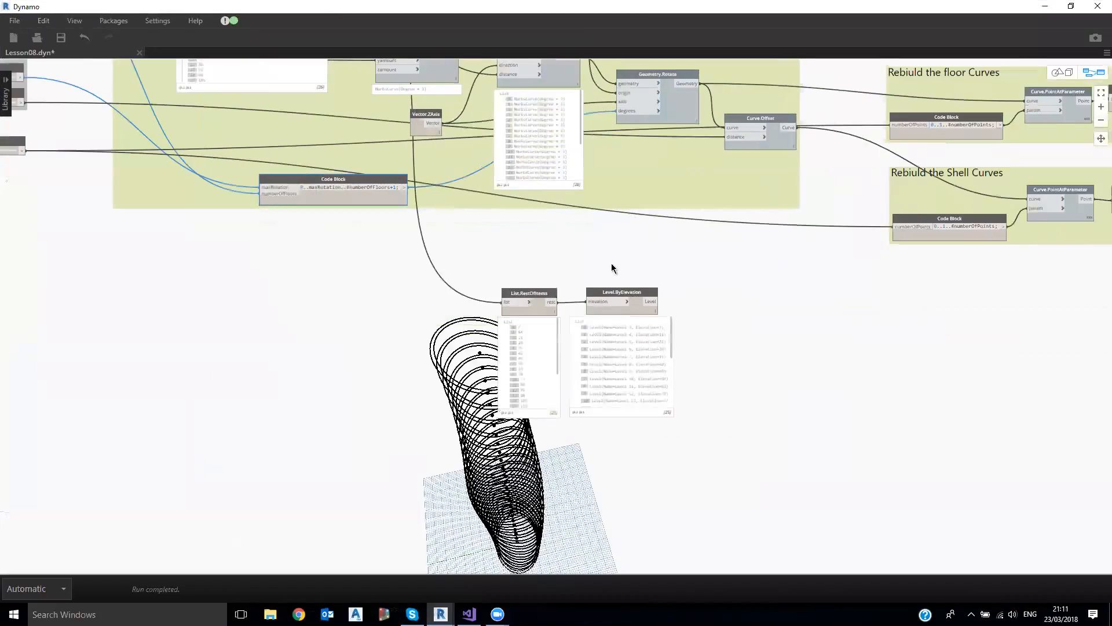
{"action": "scroll", "coordinate": [611, 268], "scroll_direction": "up", "scroll_amount": 5}
{"action": "left_click", "coordinate": [629, 262]}
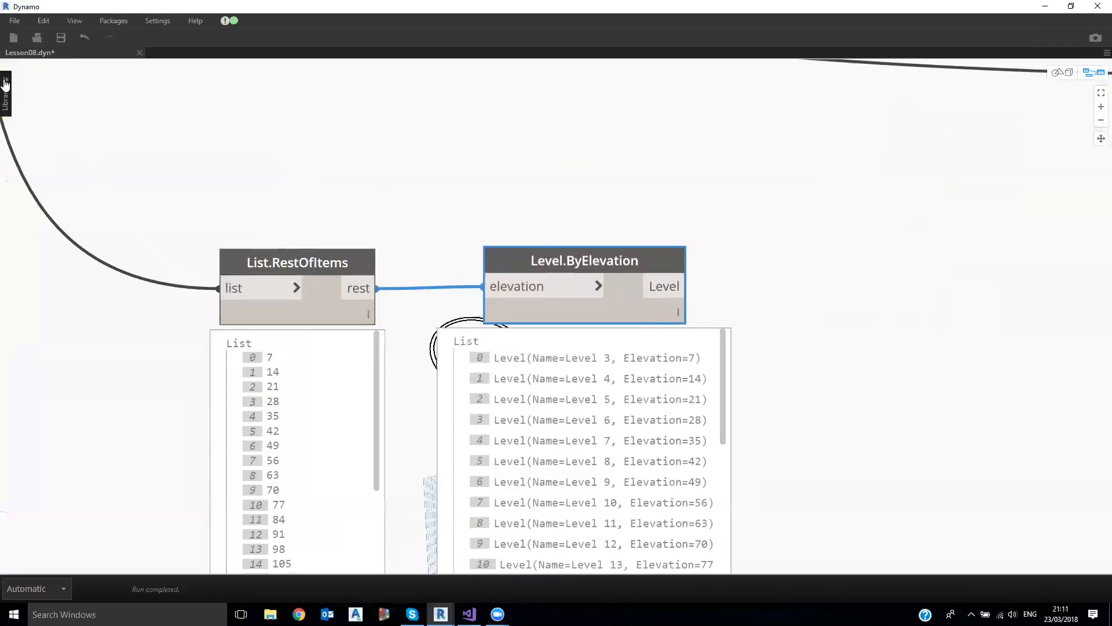
{"action": "type", "text": "floor"}
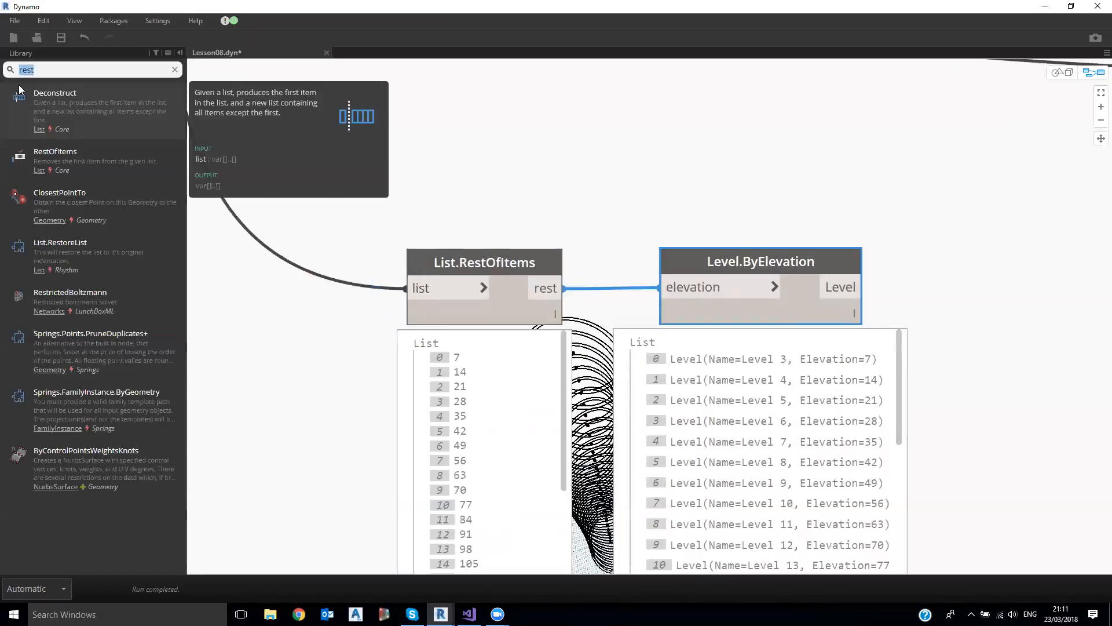
{"action": "type", "text": " plan"}
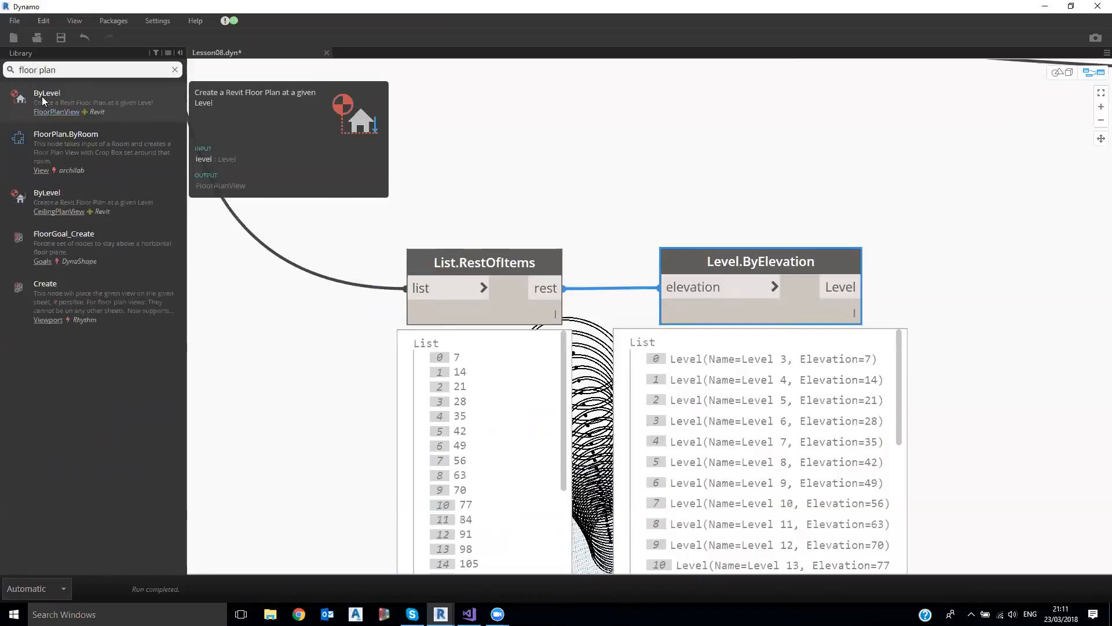
{"action": "left_click", "coordinate": [46, 94]}
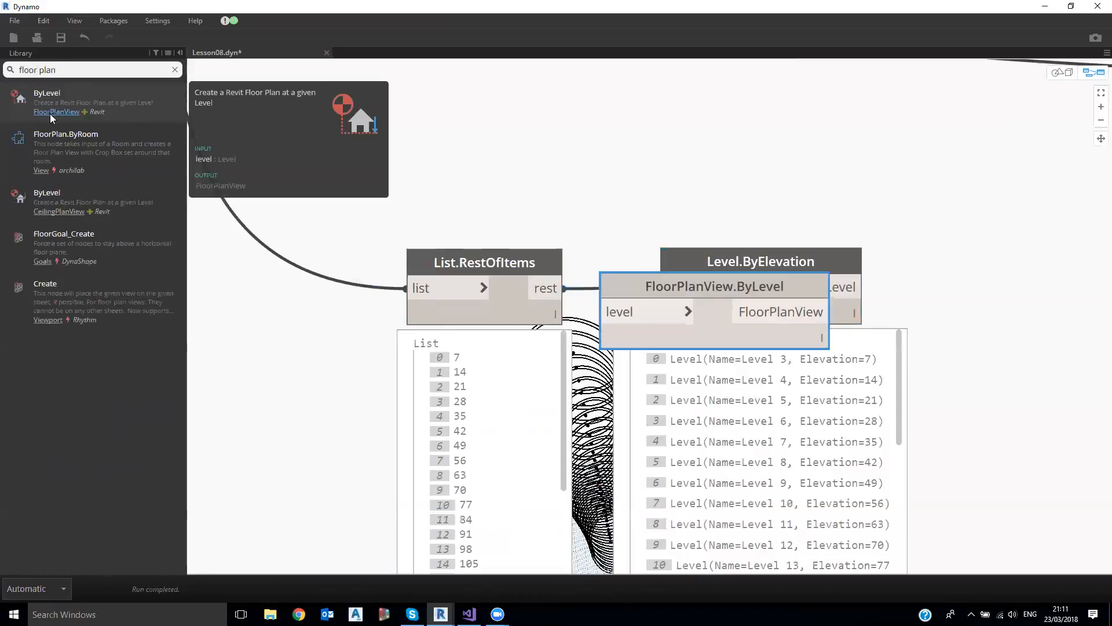
{"action": "left_click", "coordinate": [51, 196]}
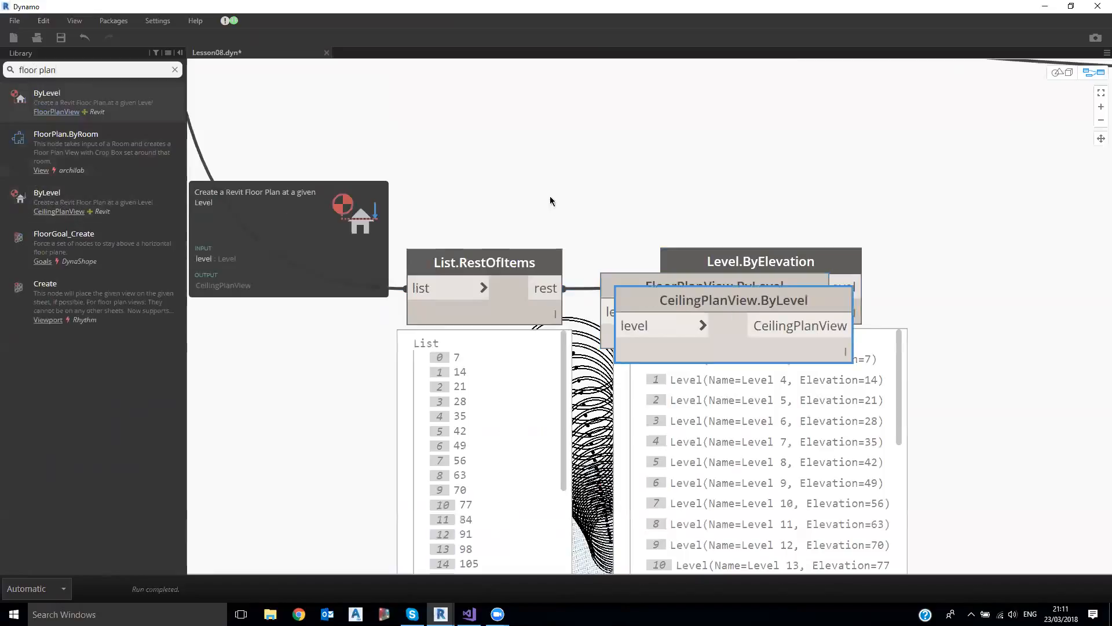
- Place both plan view nodes beside Level.ByElevation and connect its Level output to FloorPlanView.ByLevel
{"action": "scroll", "coordinate": [479, 120], "scroll_direction": "down", "scroll_amount": 1}
{"action": "scroll", "coordinate": [469, 145], "scroll_direction": "down", "scroll_amount": 1}
{"action": "middle_click_drag", "start_coordinate": [690, 298], "coordinate": [415, 193]}
{"action": "left_click_drag", "start_coordinate": [415, 193], "coordinate": [663, 316]}
{"action": "left_click_drag", "start_coordinate": [411, 158], "coordinate": [693, 197]}
{"action": "left_click_drag", "start_coordinate": [515, 155], "coordinate": [620, 212]}
- Set the run mode to Manual, connect the Level output to CeilingPlanView.ByLevel, and run the graph
{"action": "left_click", "coordinate": [32, 585]}
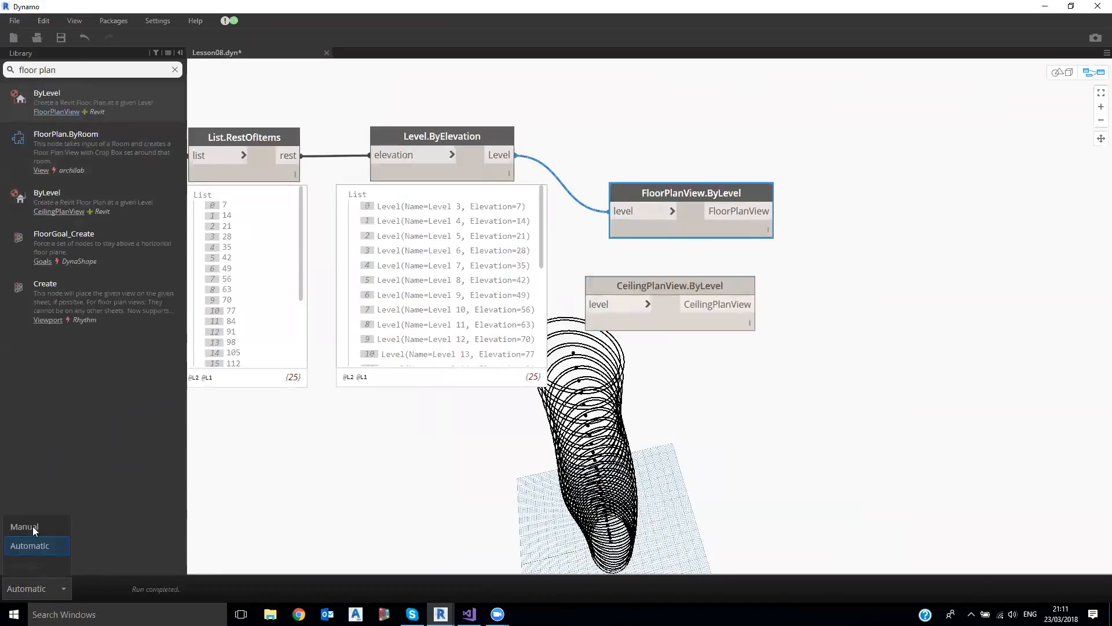
{"action": "left_click", "coordinate": [32, 526]}
{"action": "left_click_drag", "start_coordinate": [515, 155], "coordinate": [618, 309]}
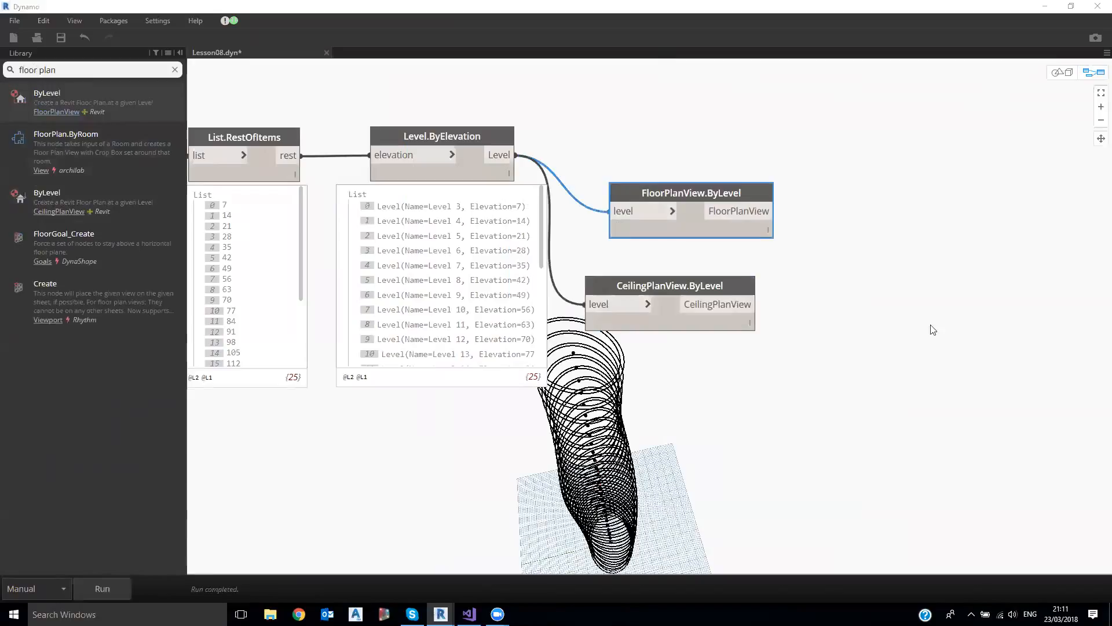
- Check the generated floor and ceiling plans in Revit's Project Browser, and return to the maximized Dynamo graph
{"action": "scroll", "coordinate": [1065, 438], "scroll_direction": "down", "scroll_amount": 4}
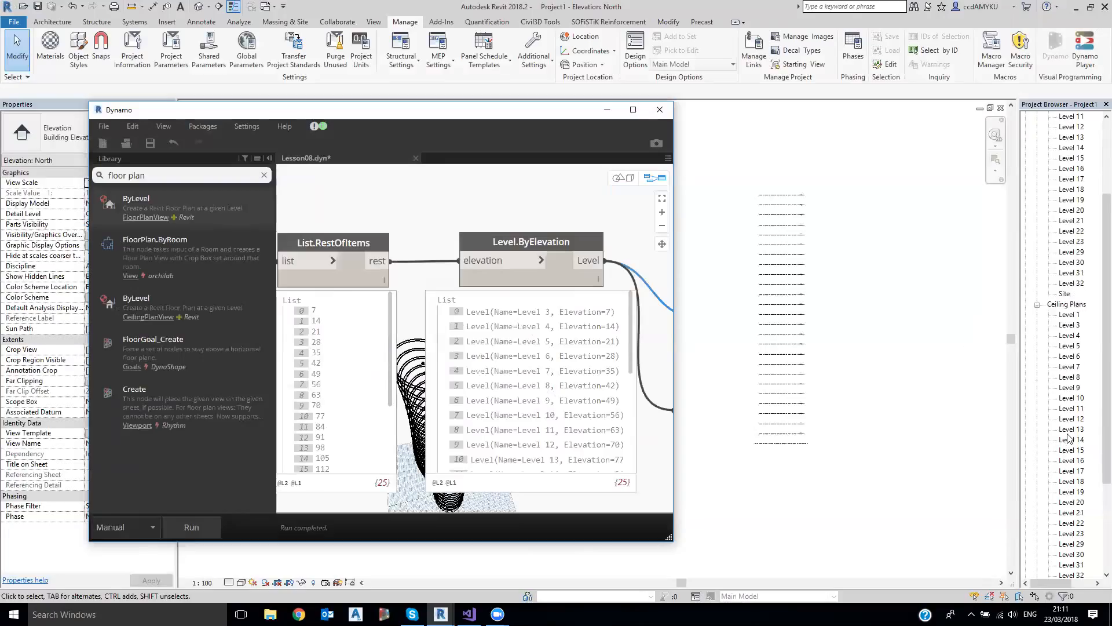
{"action": "scroll", "coordinate": [1069, 439], "scroll_direction": "up", "scroll_amount": 3}
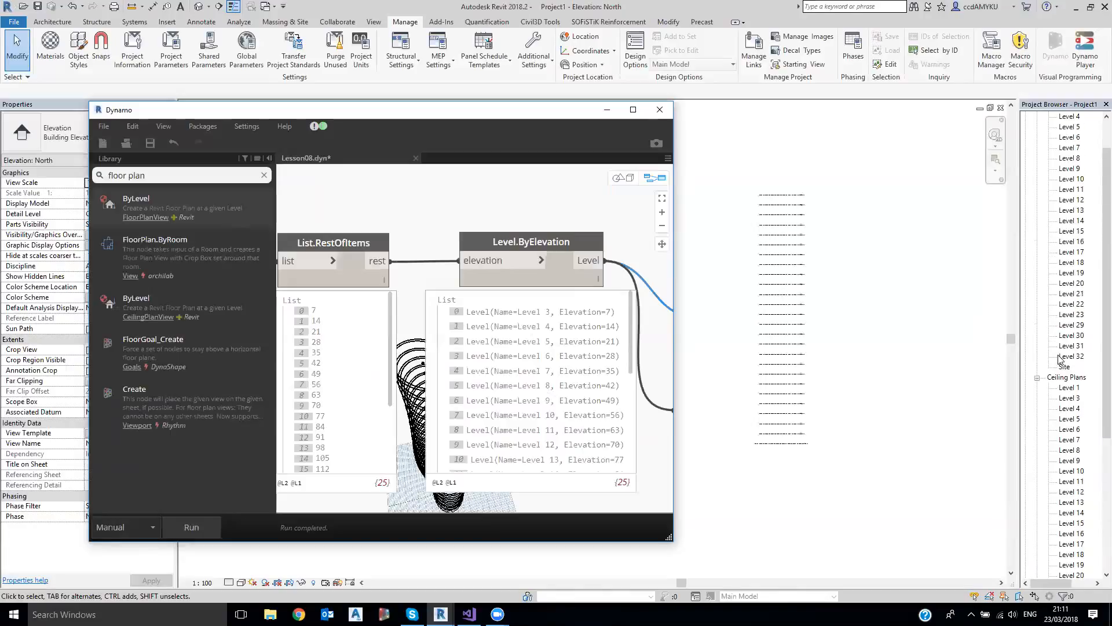
{"action": "scroll", "coordinate": [1059, 359], "scroll_direction": "up", "scroll_amount": 2}
{"action": "left_click", "coordinate": [1037, 127]}
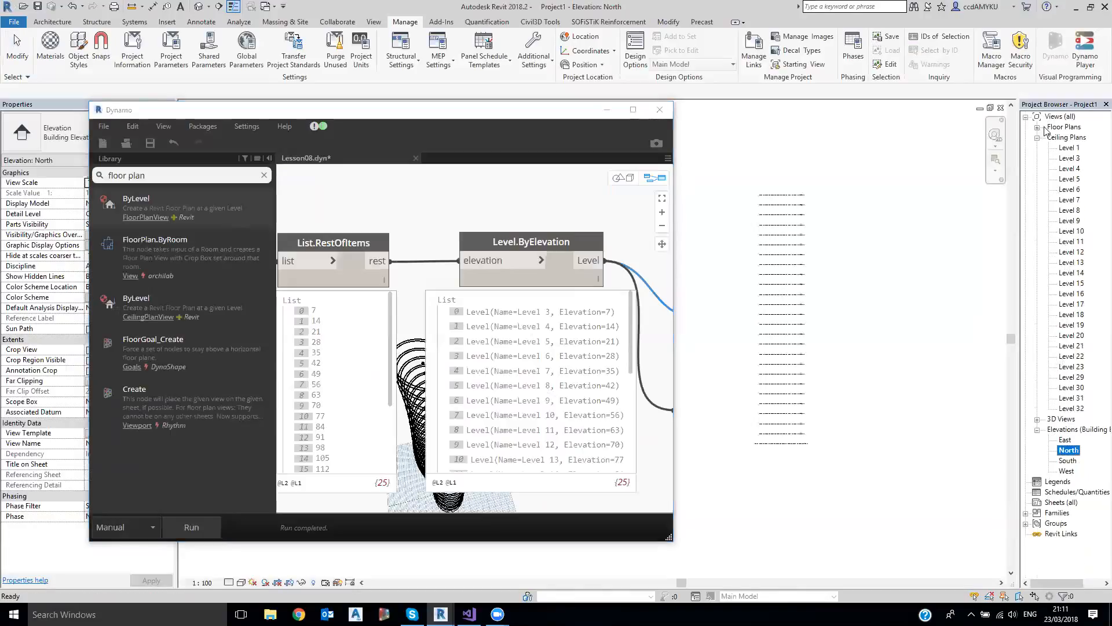
{"action": "left_click", "coordinate": [633, 110]}
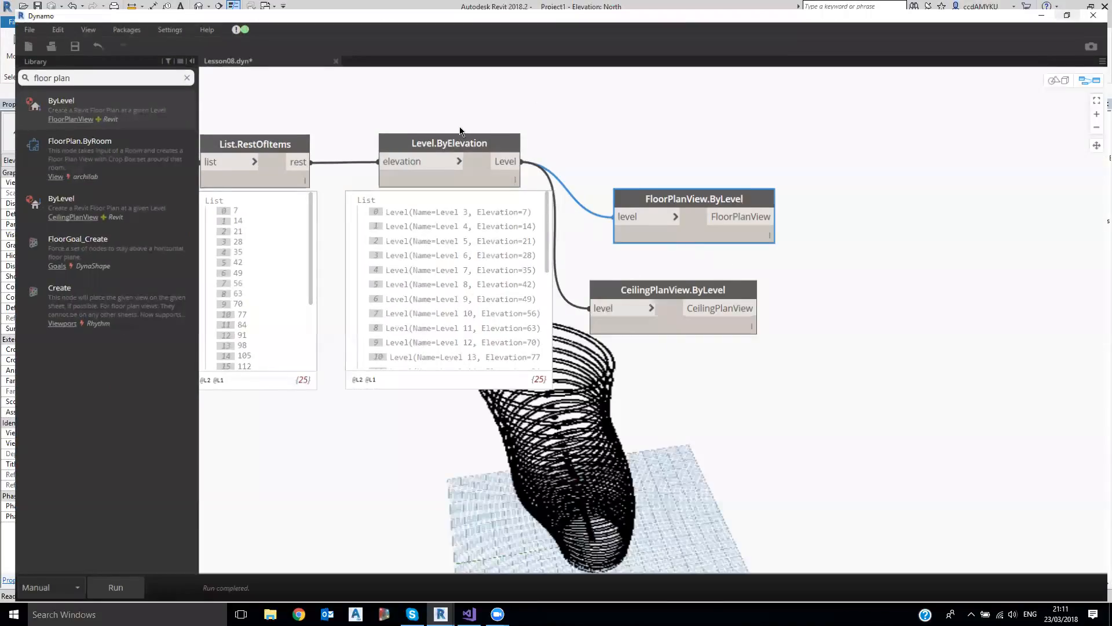
- Tidy the level and plan view nodes and group List.RestOfItems, Level.ByElevation, FloorPlanView.ByLevel and CeilingPlanView.ByLevel
{"action": "left_click_drag", "start_coordinate": [461, 137], "coordinate": [450, 138]}
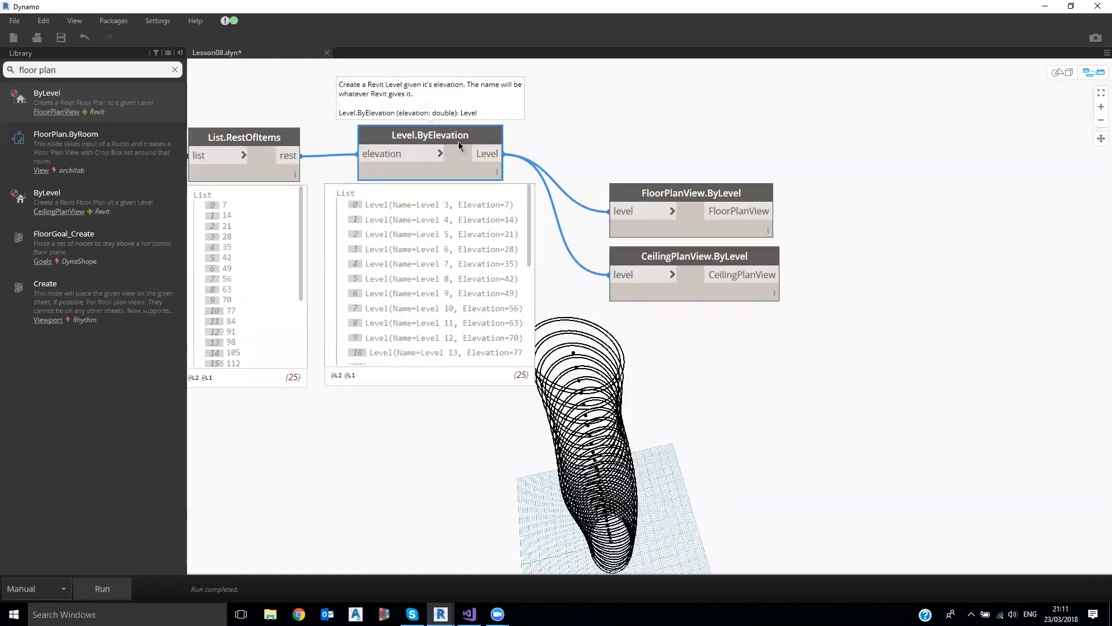
{"action": "scroll", "coordinate": [695, 174], "scroll_direction": "down", "scroll_amount": 3}
{"action": "middle_click_drag", "start_coordinate": [509, 186], "coordinate": [542, 230]}
{"action": "left_click_drag", "start_coordinate": [457, 172], "coordinate": [925, 340]}
{"action": "key", "text": "ctrl+g"}
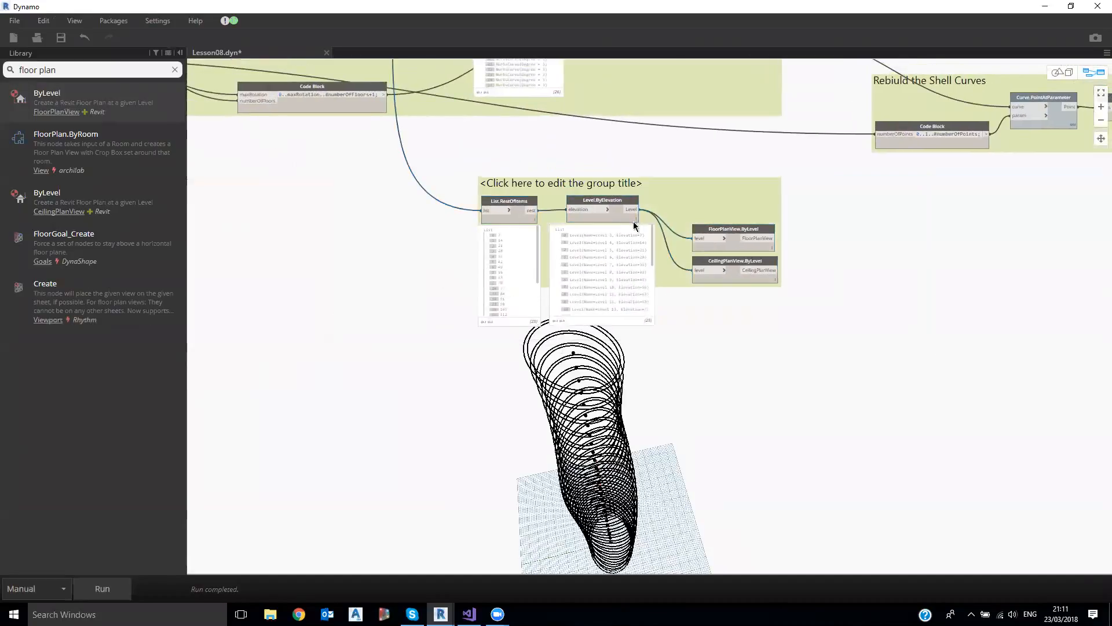
- Title the group around the level and plan view nodes "Create Levels and Plans" and save the graph
{"action": "scroll", "coordinate": [557, 187], "scroll_direction": "up", "scroll_amount": 1}
{"action": "double_click", "coordinate": [557, 183]}
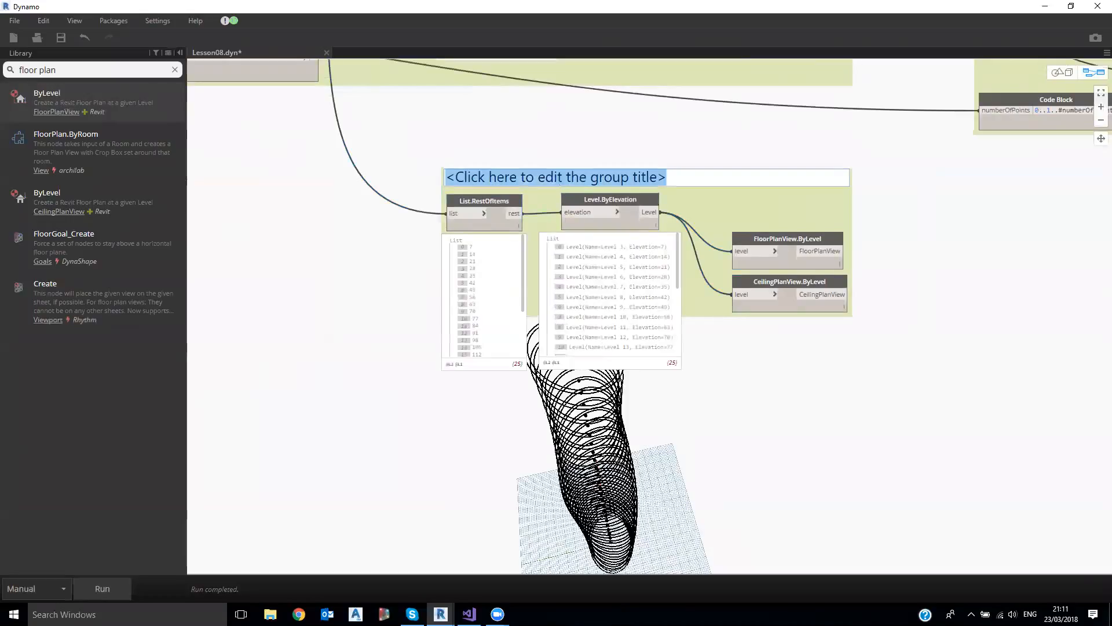
{"action": "type", "text": "Create Levels"}
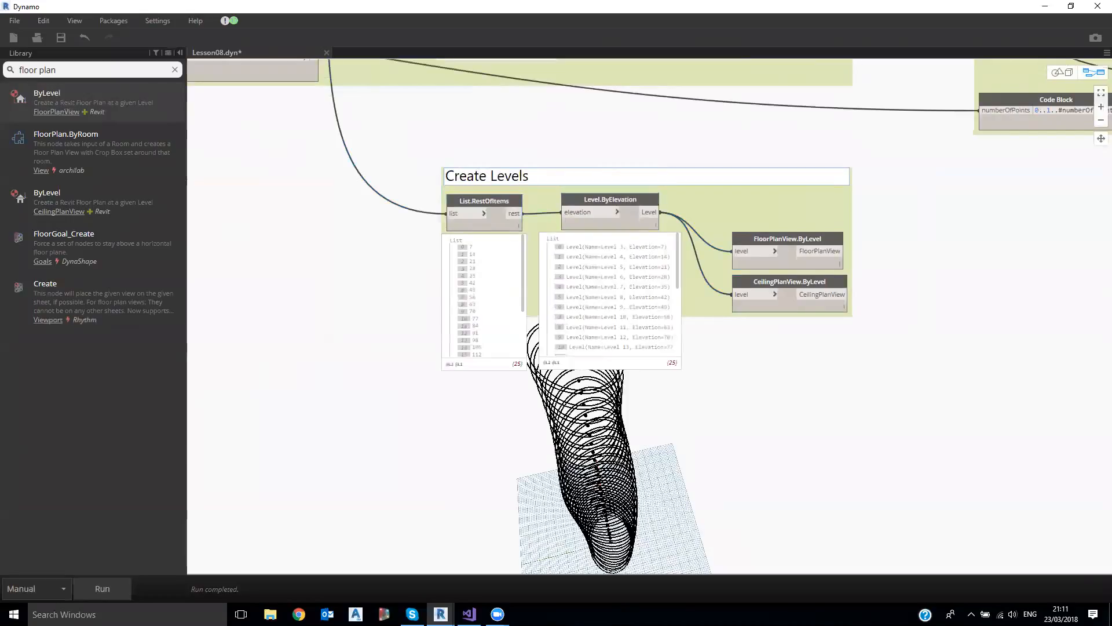
{"action": "type", "text": " and Plans"}
{"action": "left_click", "coordinate": [645, 133]}
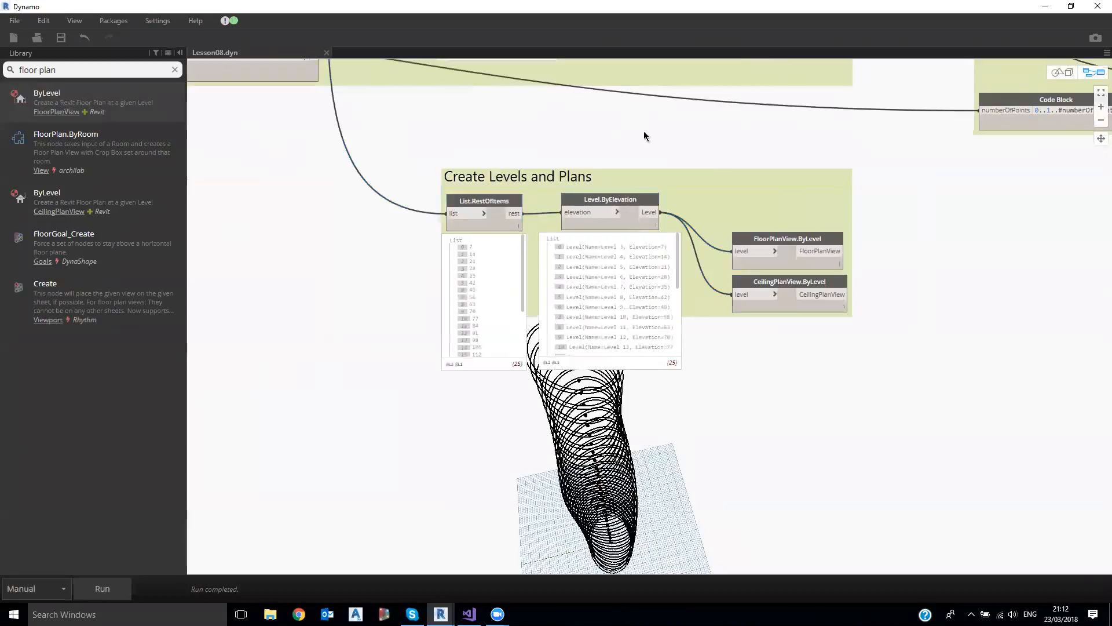
{"action": "scroll", "coordinate": [852, 226], "scroll_direction": "down", "scroll_amount": 1}
{"action": "middle_click_drag", "start_coordinate": [848, 90], "coordinate": [759, 91]}
{"action": "key", "text": "ctrl+s"}
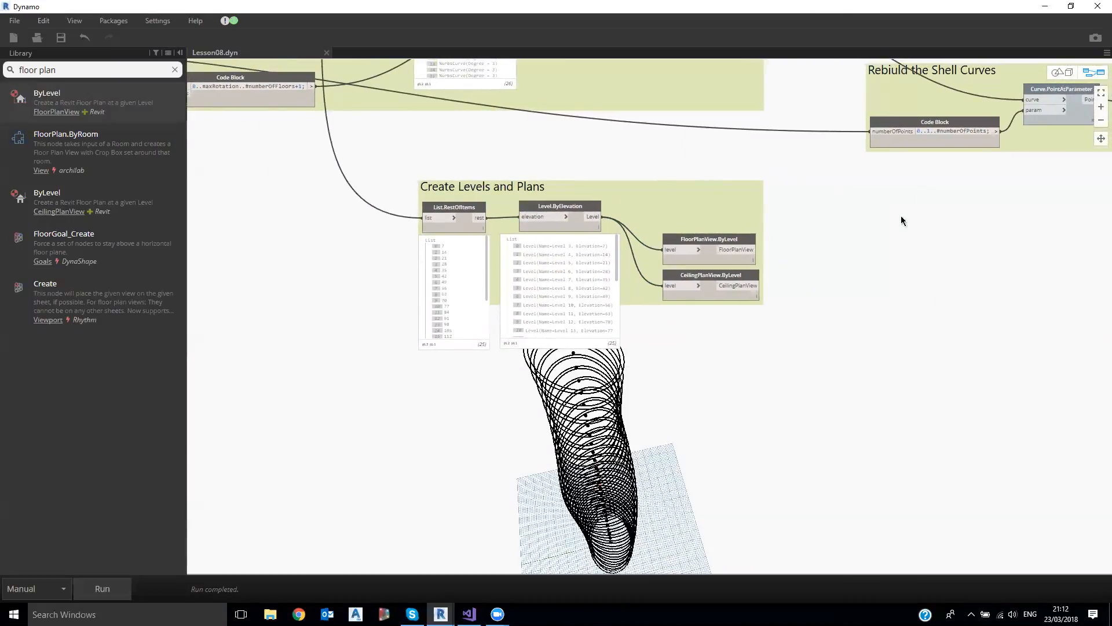
- Search the library for "floor by out" and place the Floor.ByOutlineTypeAndLevel node that takes outline, floorType and level
{"action": "middle_click_drag", "start_coordinate": [950, 240], "coordinate": [684, 334]}
{"action": "left_click_drag", "start_coordinate": [395, 292], "coordinate": [405, 302]}
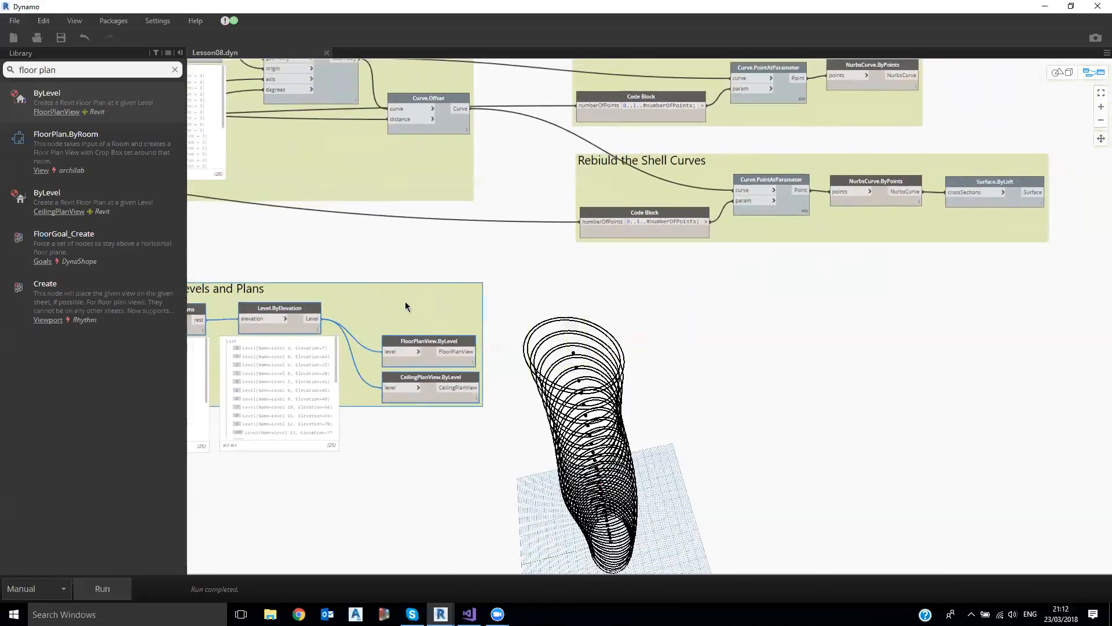
{"action": "scroll", "coordinate": [406, 306], "scroll_direction": "down", "scroll_amount": 1}
{"action": "left_click", "coordinate": [175, 70]}
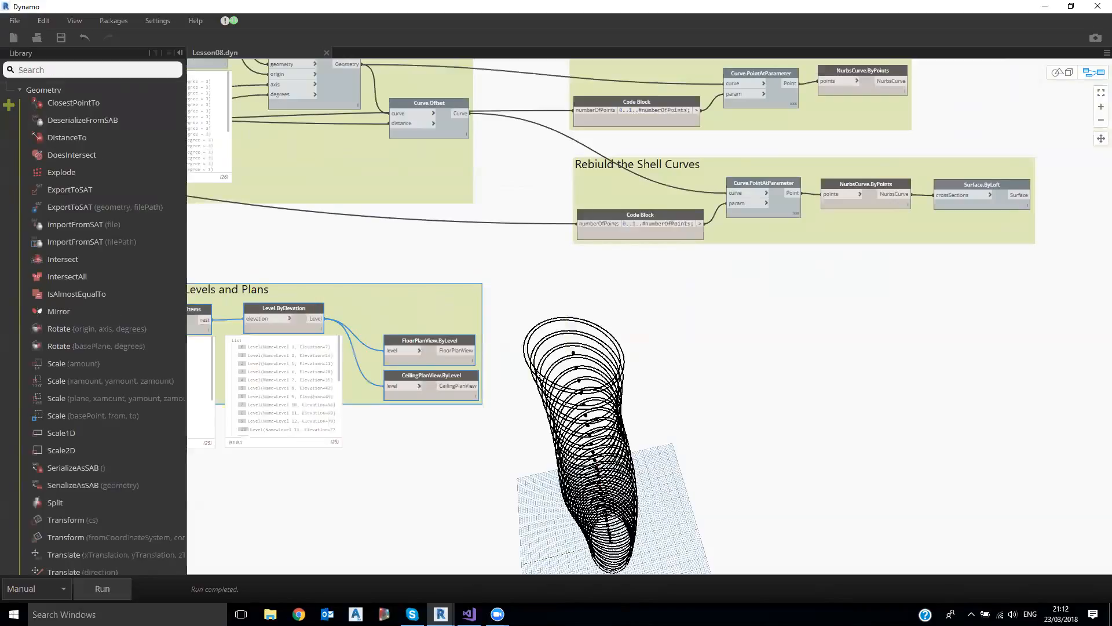
{"action": "type", "text": "floor by out"}
{"action": "mouse_move", "coordinate": [69, 109]}
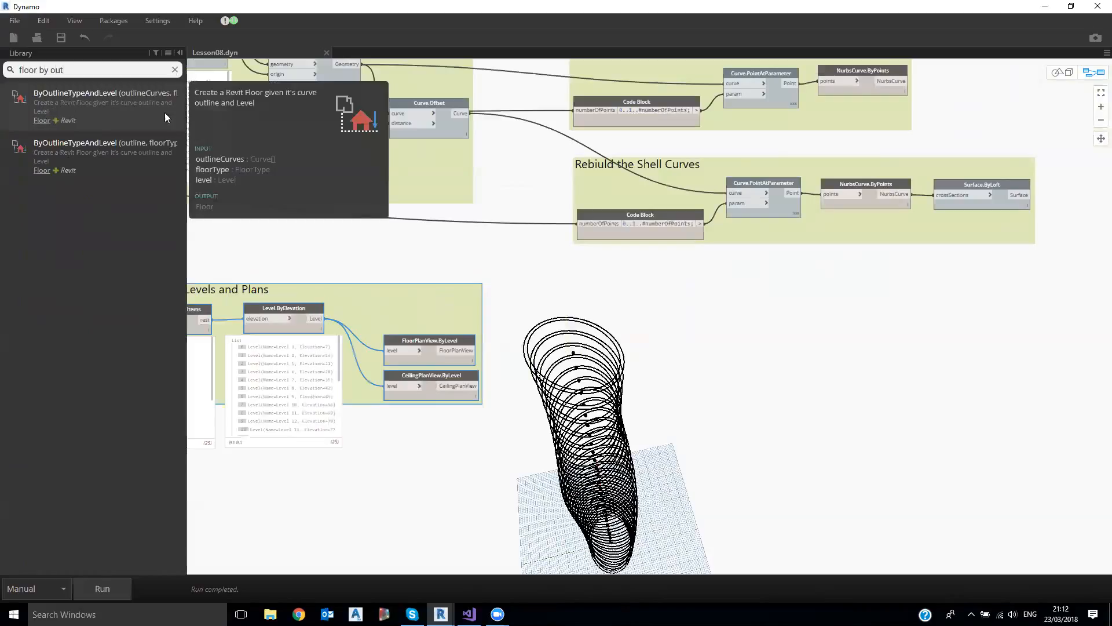
{"action": "left_click_drag", "start_coordinate": [186, 132], "coordinate": [243, 132]}
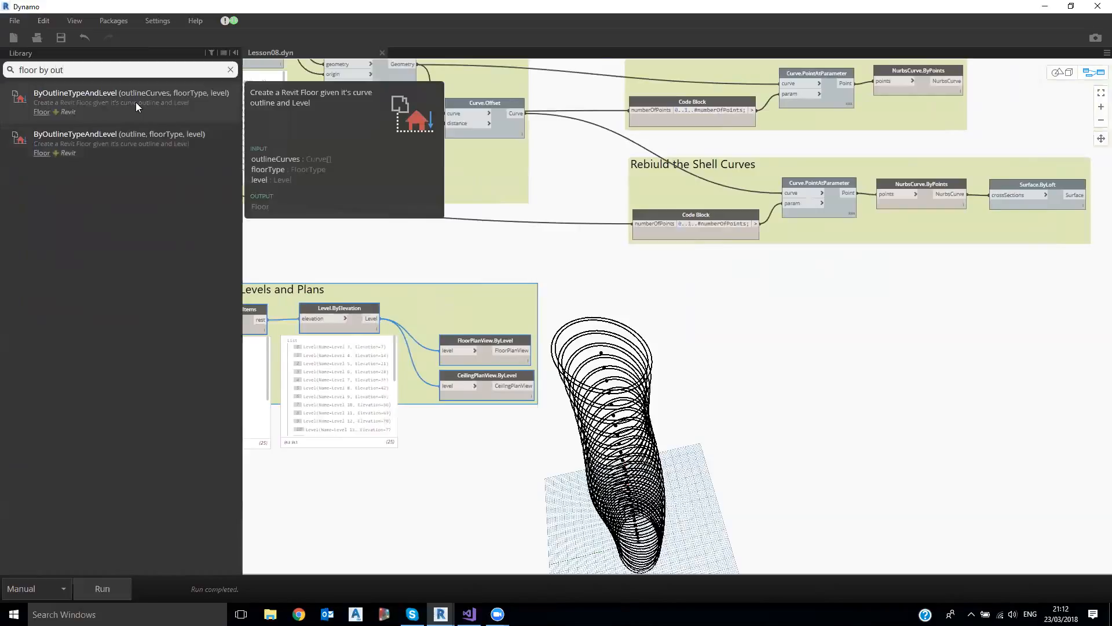
{"action": "left_click_drag", "start_coordinate": [377, 242], "coordinate": [895, 329]}
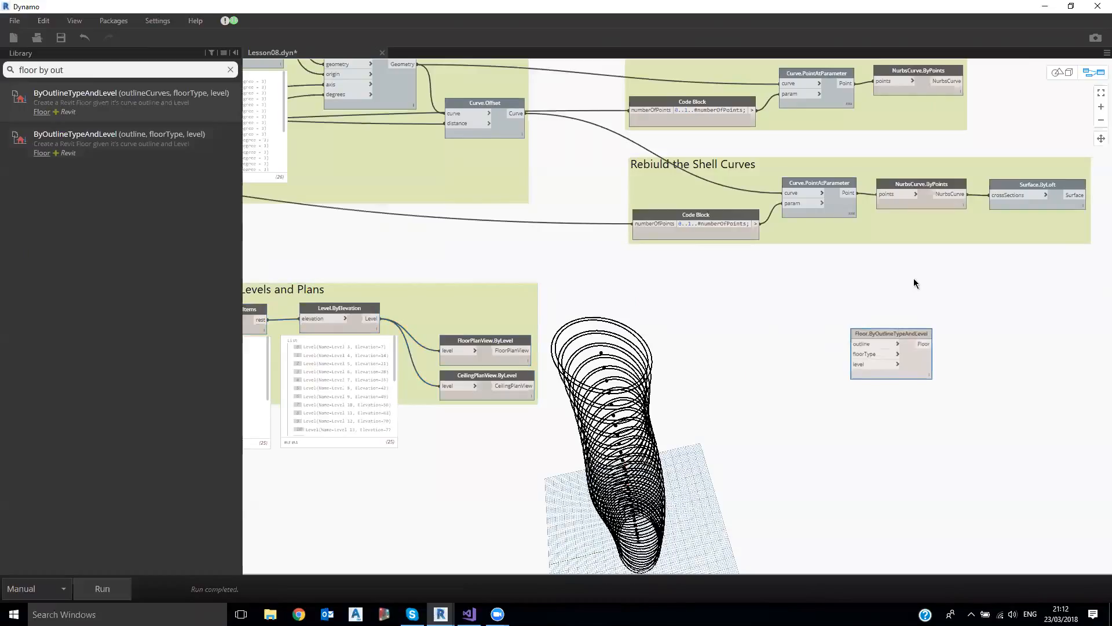
- Move Floor.ByOutlineTypeAndLevel beside the floor curves group and shift that group slightly upward
{"action": "scroll", "coordinate": [914, 278], "scroll_direction": "down", "scroll_amount": 1}
{"action": "middle_click_drag", "start_coordinate": [893, 278], "coordinate": [744, 266]}
{"action": "left_click_drag", "start_coordinate": [699, 71], "coordinate": [691, 68]}
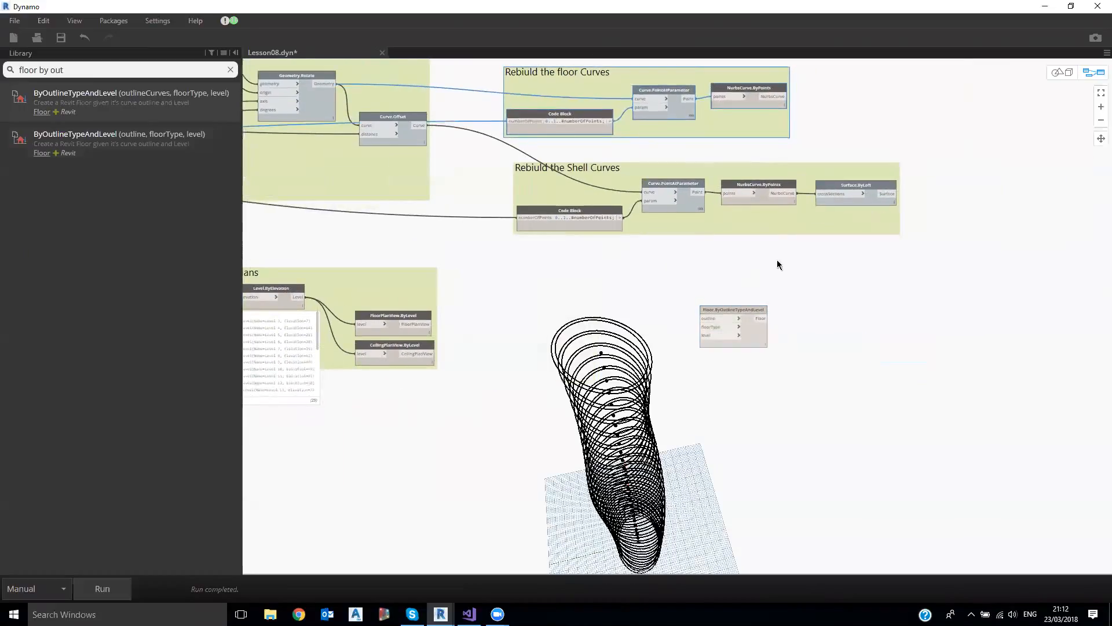
{"action": "left_click_drag", "start_coordinate": [751, 311], "coordinate": [974, 81]}
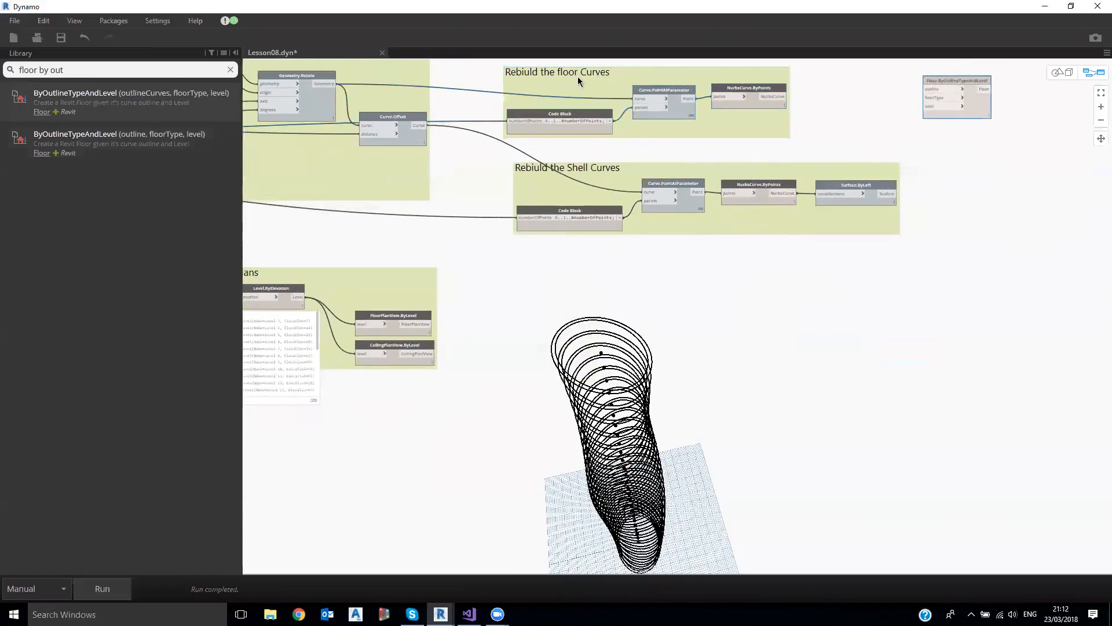
{"action": "left_click_drag", "start_coordinate": [580, 82], "coordinate": [592, 73]}
{"action": "middle_click_drag", "start_coordinate": [584, 178], "coordinate": [570, 288]}
{"action": "left_click_drag", "start_coordinate": [598, 174], "coordinate": [587, 144]}
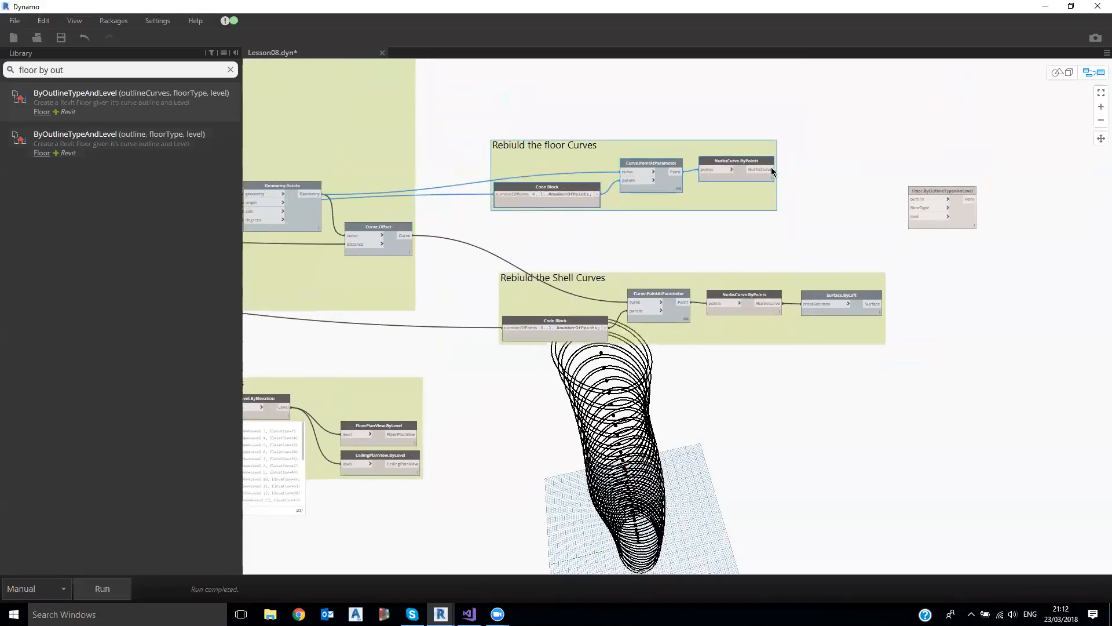
- Align Floor.ByOutlineTypeAndLevel with the floor curves' NurbsCurve.ByPoints node and connect the NurbsCurve output to its outline input
{"action": "scroll", "coordinate": [887, 173], "scroll_direction": "up", "scroll_amount": 2}
{"action": "left_click_drag", "start_coordinate": [956, 198], "coordinate": [943, 157]}
{"action": "scroll", "coordinate": [888, 156], "scroll_direction": "up", "scroll_amount": 3}
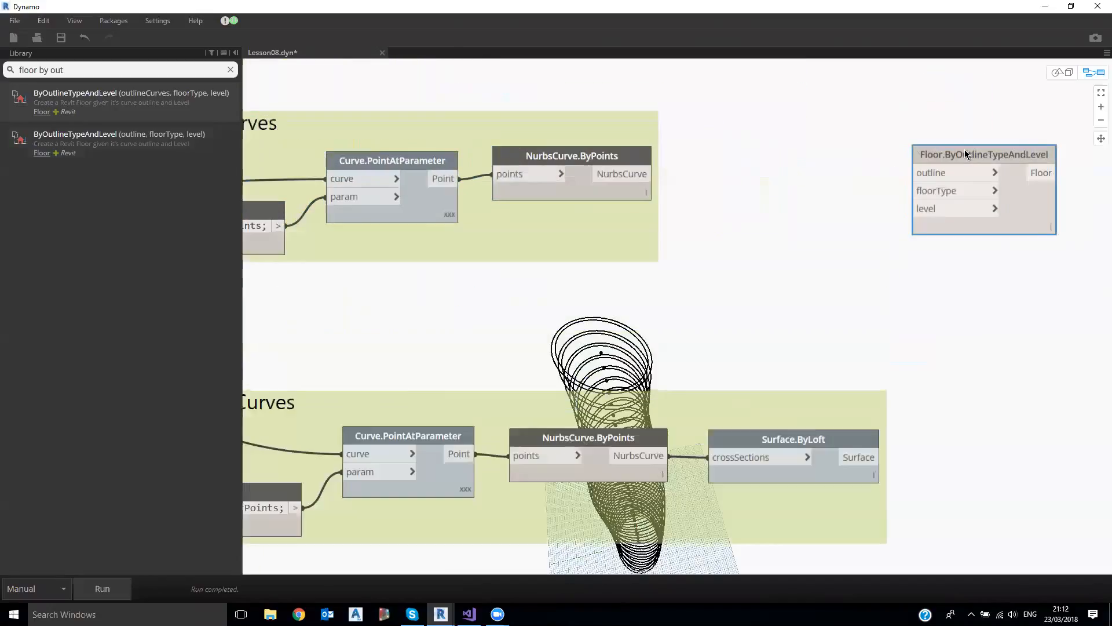
{"action": "left_click", "coordinate": [652, 174]}
{"action": "left_click", "coordinate": [936, 173]}
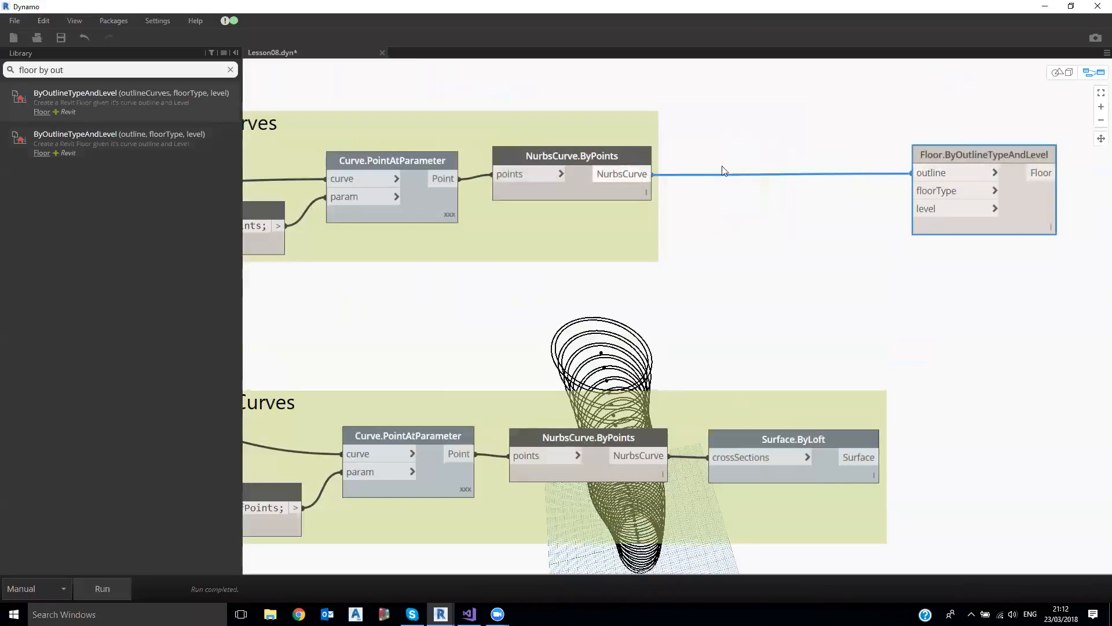
{"action": "left_click", "coordinate": [231, 70]}
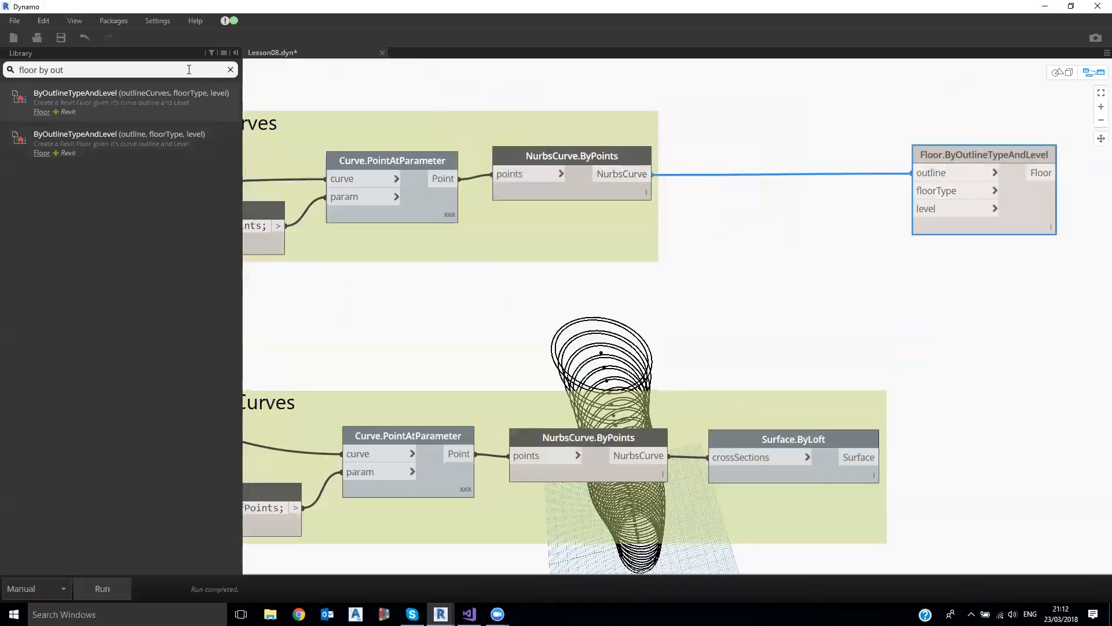
{"action": "type", "text": "floortyp"}
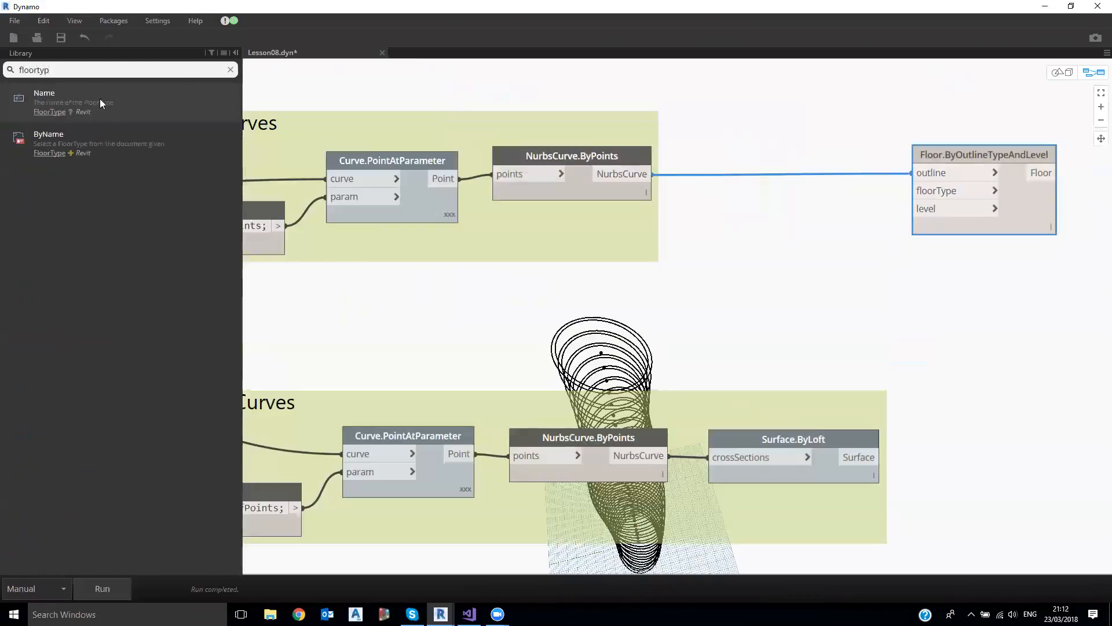
{"action": "left_click", "coordinate": [58, 96]}
{"action": "key", "text": "Delete"}
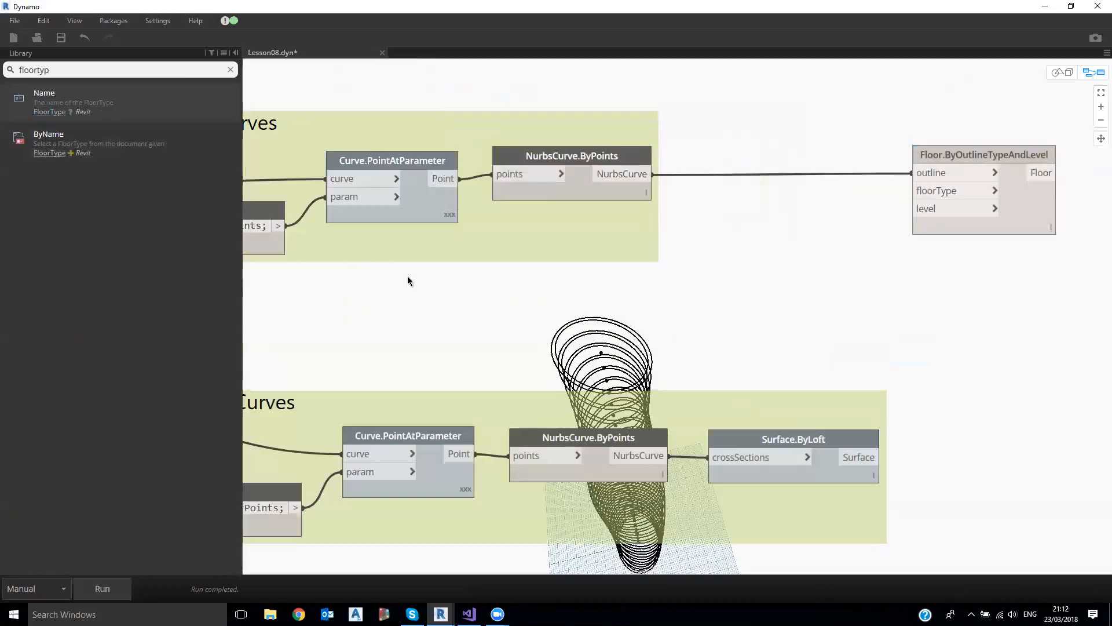
{"action": "left_click", "coordinate": [135, 139]}
{"action": "left_click_drag", "start_coordinate": [800, 352], "coordinate": [788, 330]}
{"action": "key", "text": "Delete"}
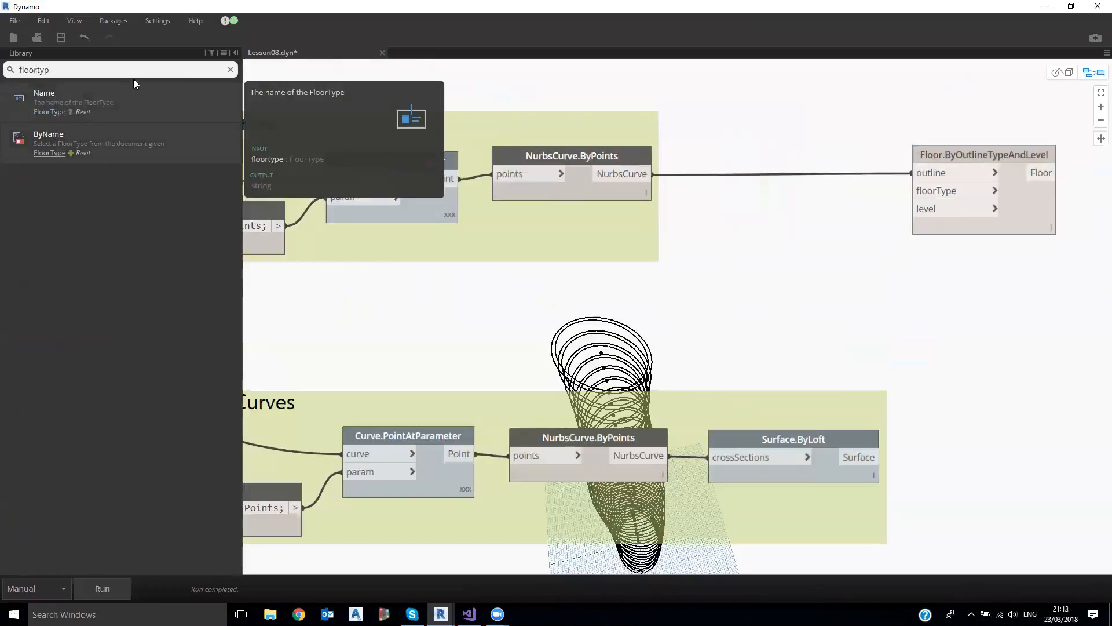
- Search the library for "floor types", place the Floor Types node and set it to Generic Floor - 400mm
{"action": "left_click_drag", "start_coordinate": [51, 70], "coordinate": [14, 70]}
{"action": "type", "text": "floor types"}
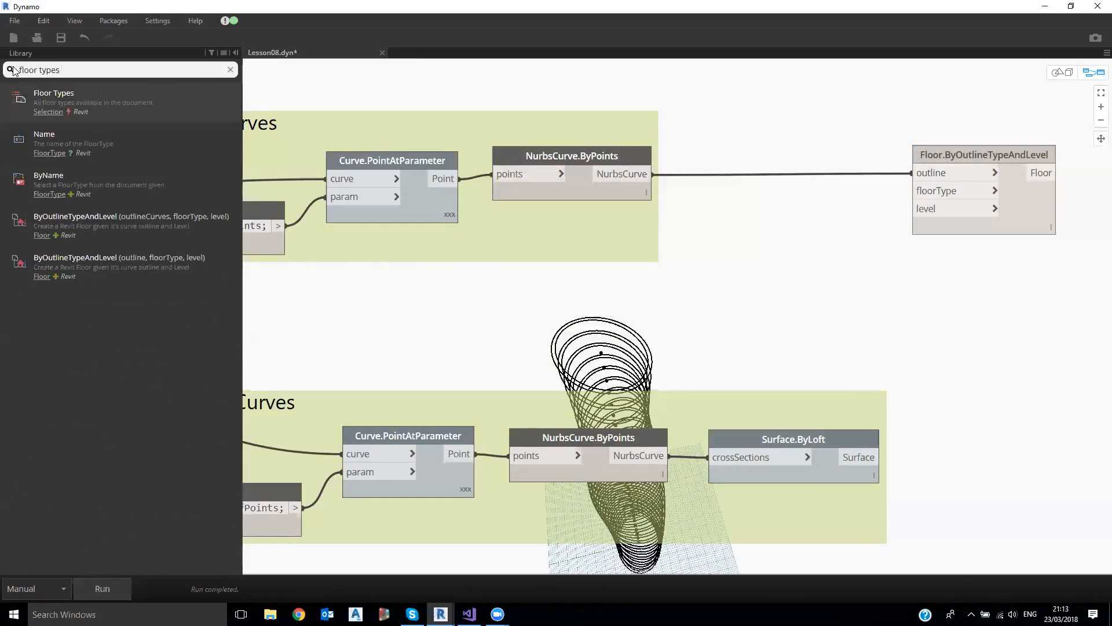
{"action": "left_click", "coordinate": [42, 93]}
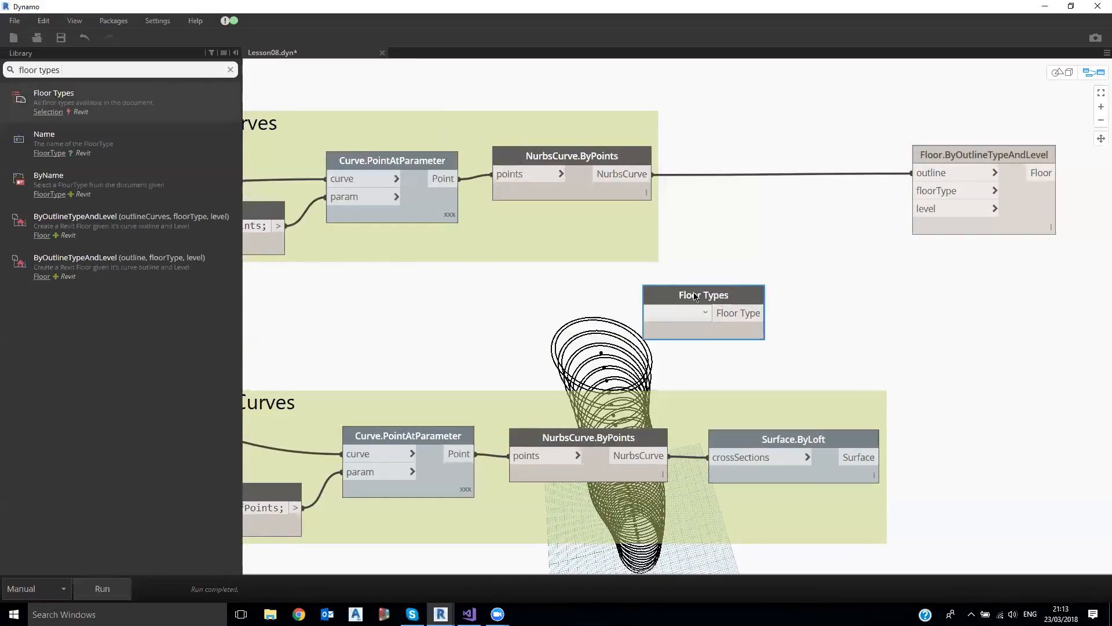
{"action": "left_click", "coordinate": [655, 319]}
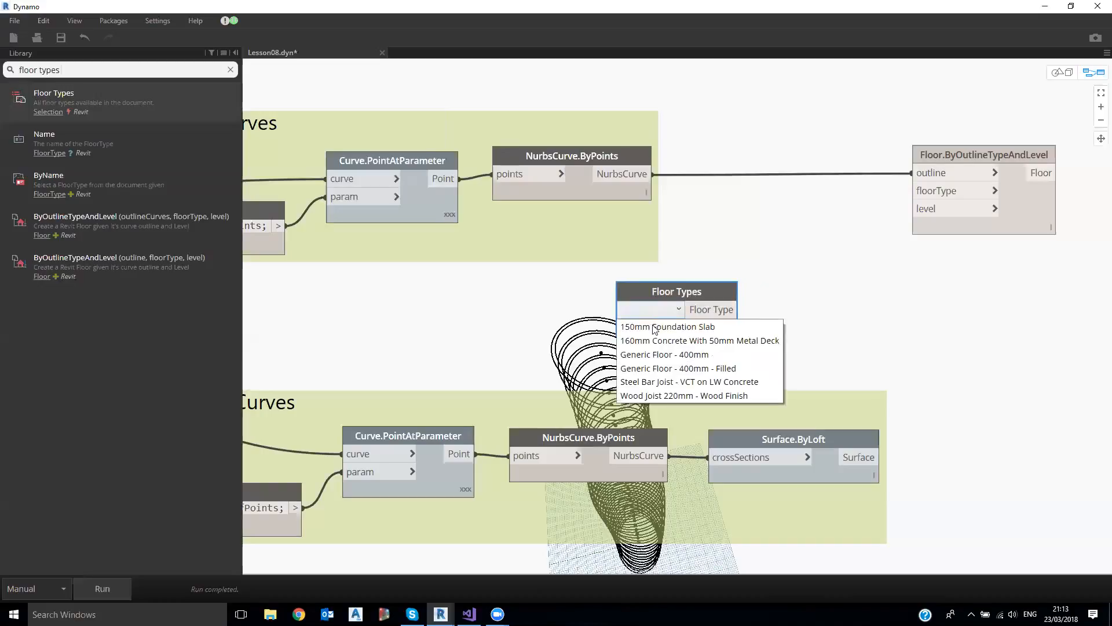
{"action": "left_click", "coordinate": [672, 351]}
{"action": "scroll", "coordinate": [933, 276], "scroll_direction": "down", "scroll_amount": 8}
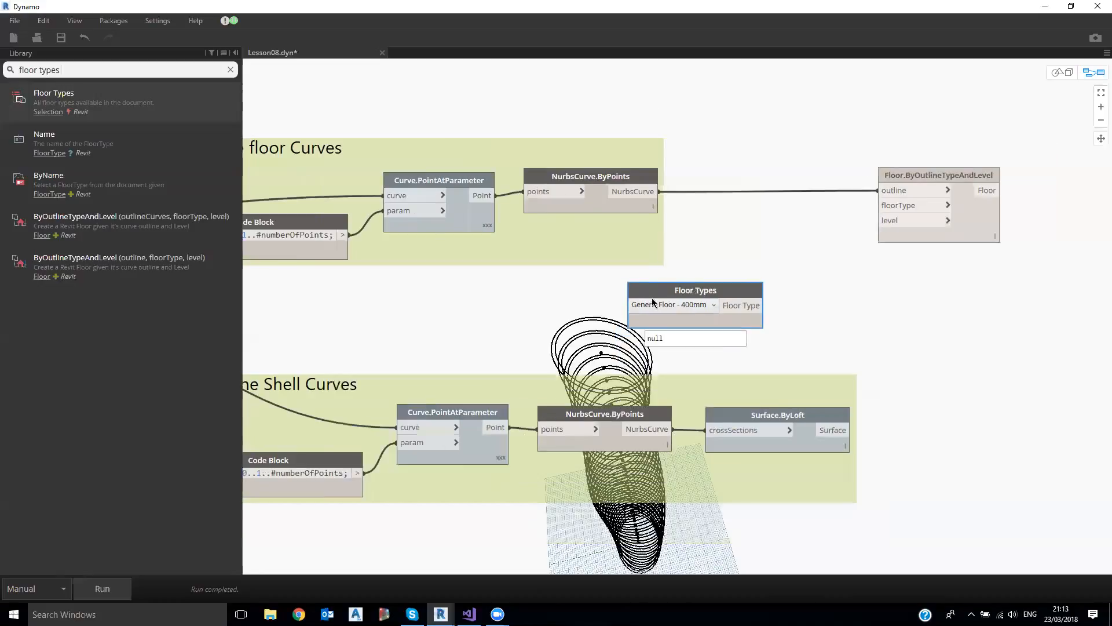
- Move the Floor Types node over to the graph's input sliders, just below the Integer Slider
{"action": "left_click_drag", "start_coordinate": [940, 280], "coordinate": [380, 413]}
{"action": "middle_click_drag", "start_coordinate": [616, 385], "coordinate": [1070, 362]}
{"action": "scroll", "coordinate": [812, 392], "scroll_direction": "up", "scroll_amount": 5}
{"action": "left_click_drag", "start_coordinate": [807, 415], "coordinate": [351, 250]}
{"action": "scroll", "coordinate": [512, 230], "scroll_direction": "up", "scroll_amount": 3}
{"action": "left_click_drag", "start_coordinate": [478, 348], "coordinate": [486, 305]}
{"action": "scroll", "coordinate": [487, 385], "scroll_direction": "down", "scroll_amount": 2}
{"action": "middle_click_drag", "start_coordinate": [487, 383], "coordinate": [491, 413]}
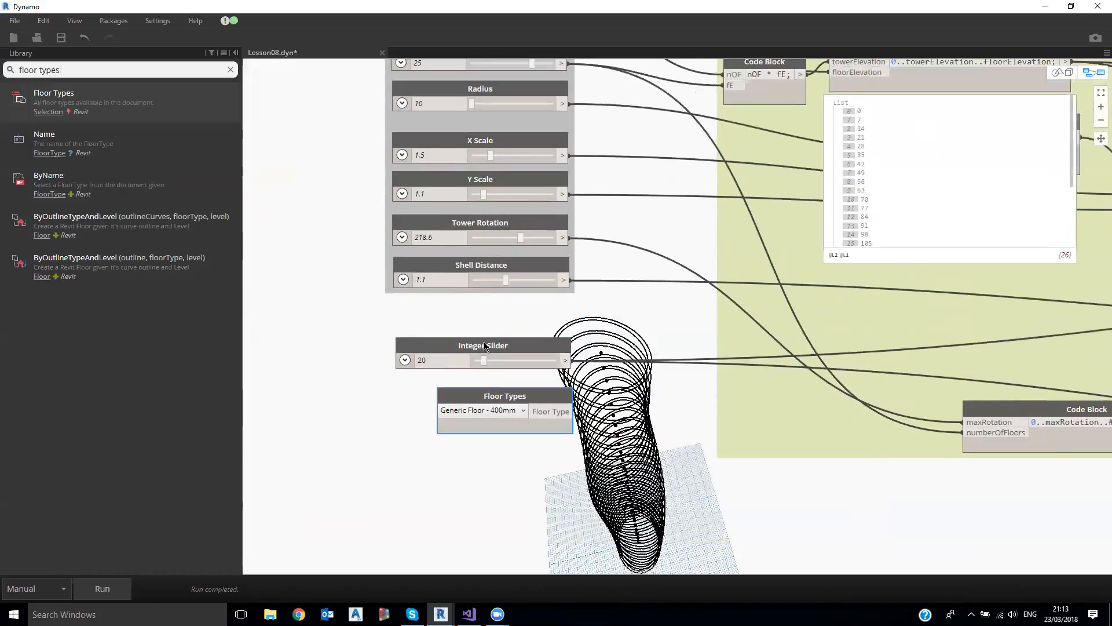
- Move the Integer Slider up closer to the group of input sliders
{"action": "scroll", "coordinate": [489, 344], "scroll_direction": "down", "scroll_amount": 3}
{"action": "middle_click_drag", "start_coordinate": [545, 332], "coordinate": [434, 328]}
{"action": "left_click_drag", "start_coordinate": [416, 333], "coordinate": [415, 314]}
{"action": "middle_click_drag", "start_coordinate": [590, 385], "coordinate": [806, 387]}
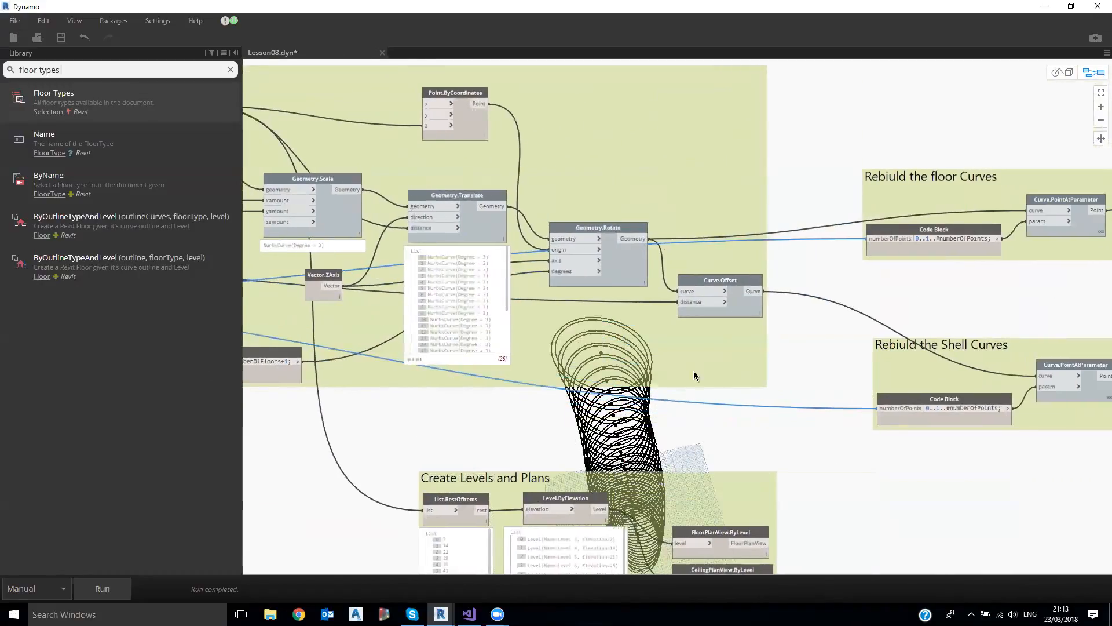
- Rename the integer slider below Shell Distance as "Number of points for curves"
{"action": "scroll", "coordinate": [373, 339], "scroll_direction": "up", "scroll_amount": 6}
{"action": "double_click", "coordinate": [486, 299]}
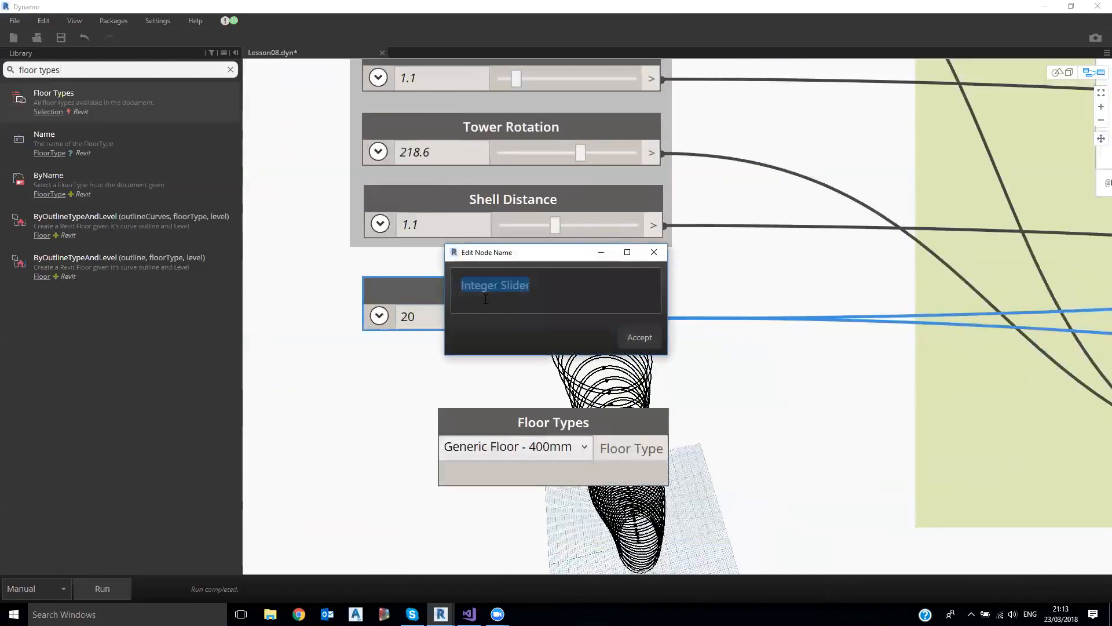
{"action": "type", "text": "Number of"}
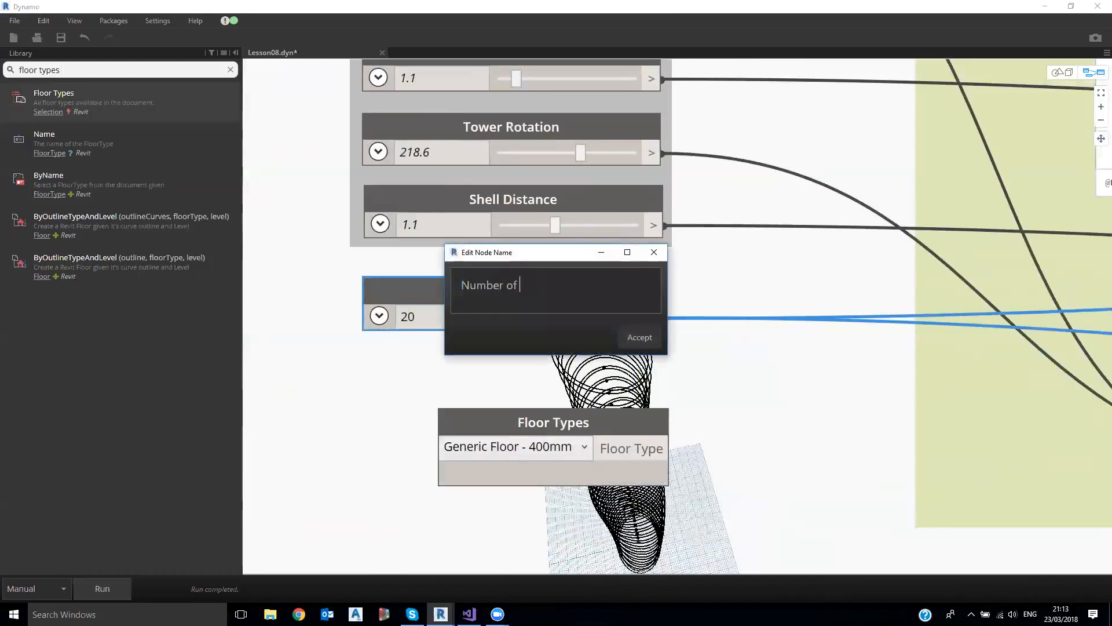
{"action": "type", "text": " points for curves"}
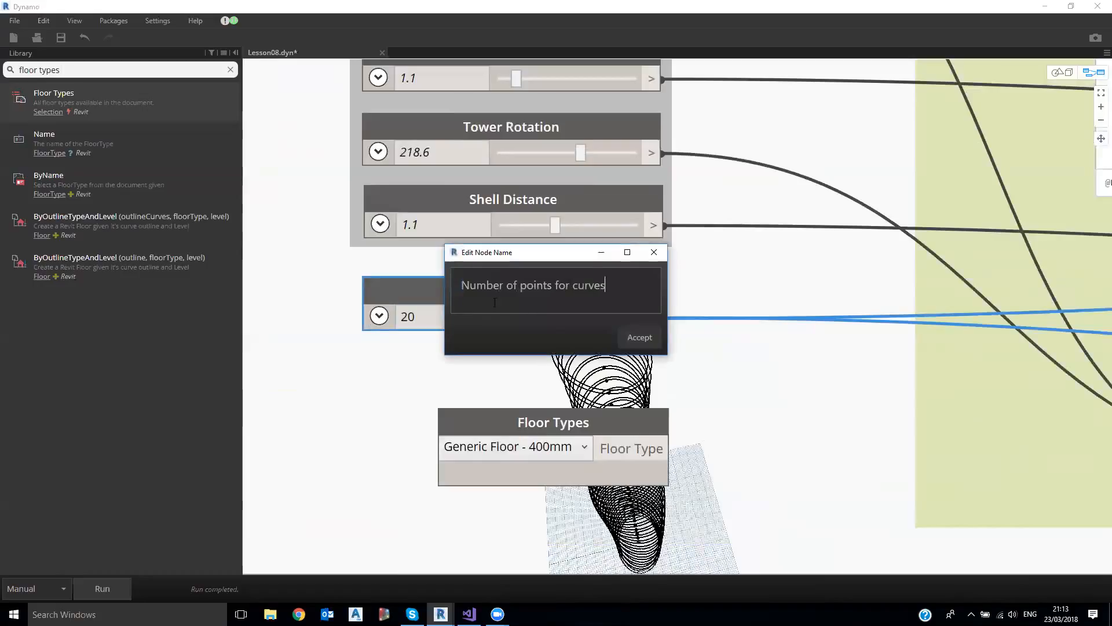
{"action": "left_click", "coordinate": [637, 336]}
- Add the "Number of points for curves" slider and the Floor Types node to the grey input group, placing Floor Types just below the slider
{"action": "left_click", "coordinate": [353, 169]}
{"action": "right_click", "coordinate": [397, 276]}
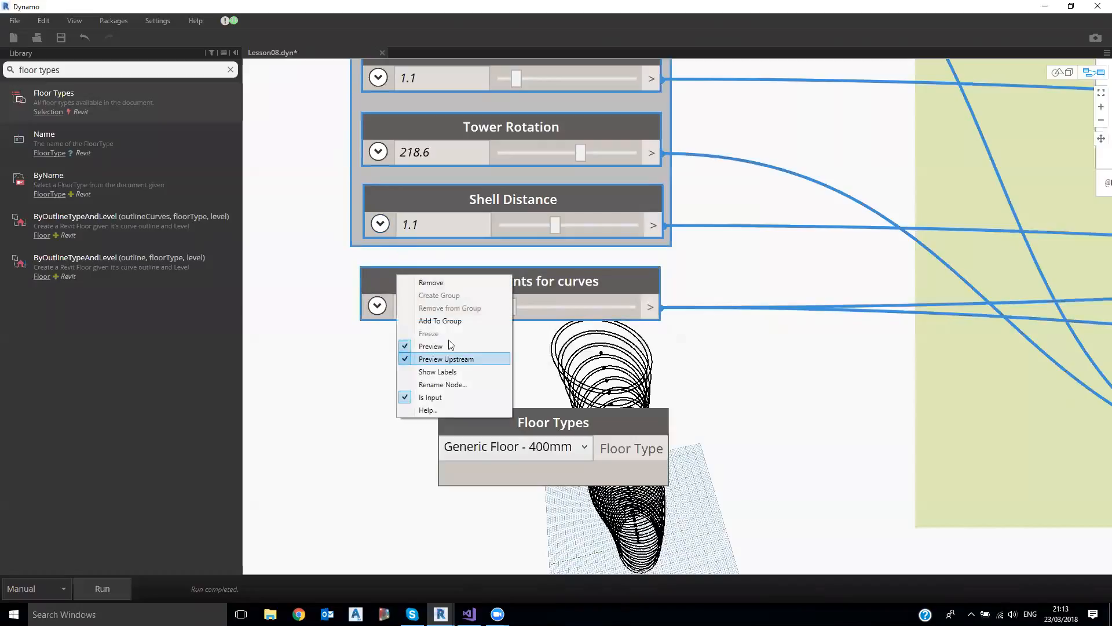
{"action": "left_click", "coordinate": [440, 321]}
{"action": "right_click", "coordinate": [520, 429]}
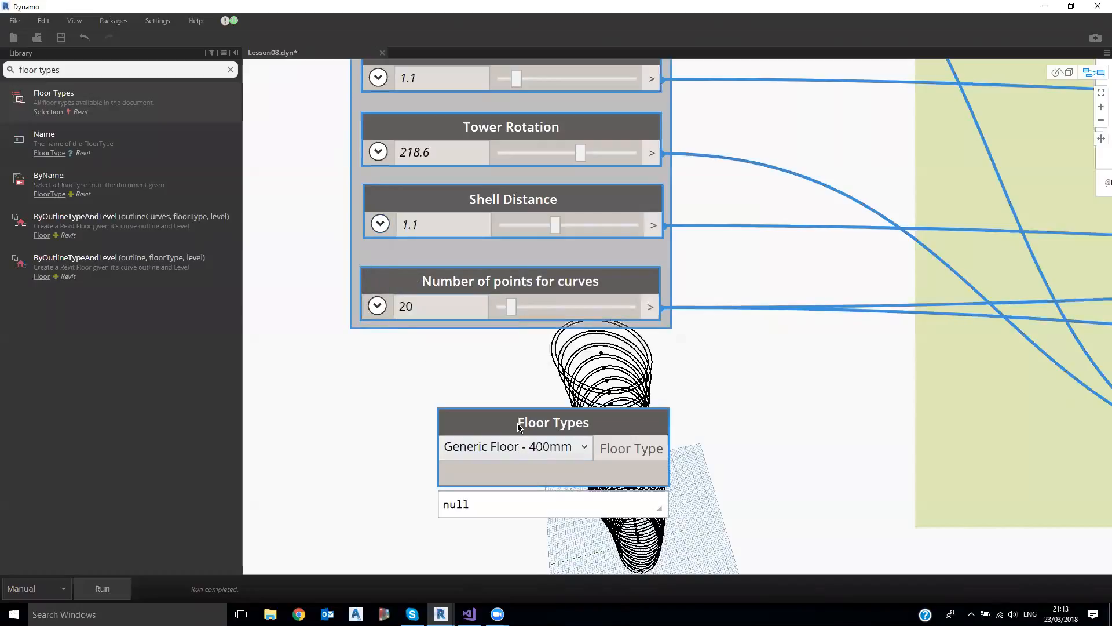
{"action": "left_click", "coordinate": [562, 471]}
{"action": "left_click", "coordinate": [368, 345]}
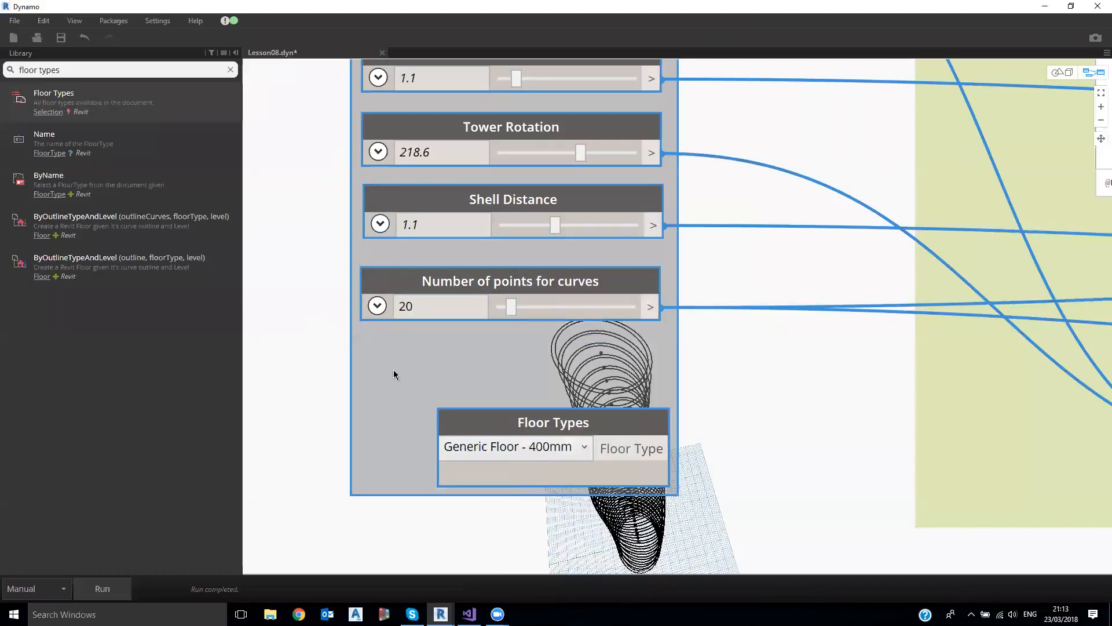
{"action": "left_click_drag", "start_coordinate": [553, 423], "coordinate": [544, 372]}
{"action": "scroll", "coordinate": [628, 399], "scroll_direction": "down", "scroll_amount": 1}
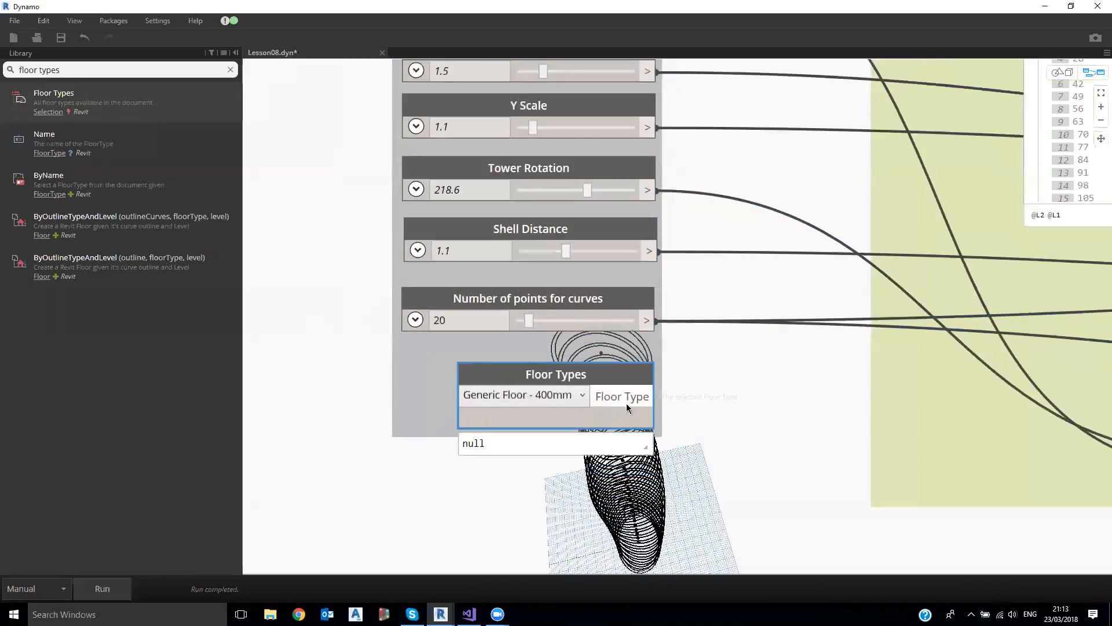
- Connect the Floor Types output to the floorType input of Floor.ByOutlineTypeAndLevel and move that node farther from the floor curves group
{"action": "scroll", "coordinate": [708, 491], "scroll_direction": "down", "scroll_amount": 5}
{"action": "middle_click_drag", "start_coordinate": [695, 400], "coordinate": [546, 399]}
{"action": "middle_click_drag", "start_coordinate": [960, 393], "coordinate": [648, 371]}
{"action": "middle_click_drag", "start_coordinate": [871, 380], "coordinate": [666, 365]}
{"action": "middle_click_drag", "start_coordinate": [961, 365], "coordinate": [645, 302]}
{"action": "scroll", "coordinate": [623, 277], "scroll_direction": "up", "scroll_amount": 5}
{"action": "left_click", "coordinate": [601, 255]}
{"action": "left_click_drag", "start_coordinate": [627, 226], "coordinate": [714, 215]}
- Connect the Level output of Level.ByElevation to the level input of Floor.ByOutlineTypeAndLevel and shift the floor curves group slightly
{"action": "scroll", "coordinate": [602, 442], "scroll_direction": "down", "scroll_amount": 3}
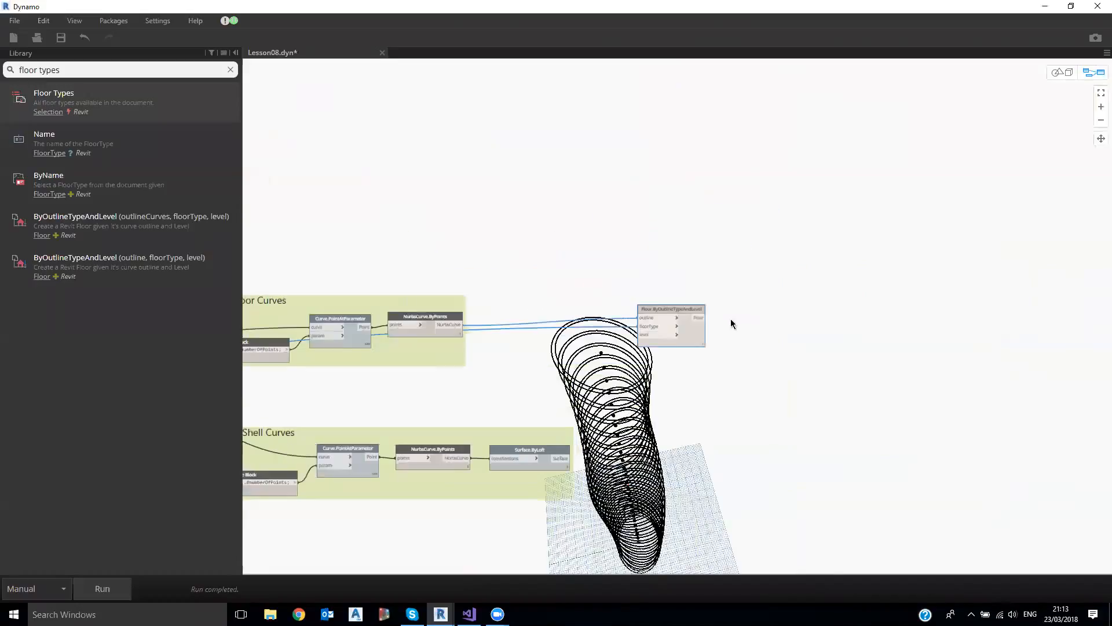
{"action": "middle_click_drag", "start_coordinate": [371, 556], "coordinate": [679, 314]}
{"action": "scroll", "coordinate": [408, 351], "scroll_direction": "up", "scroll_amount": 3}
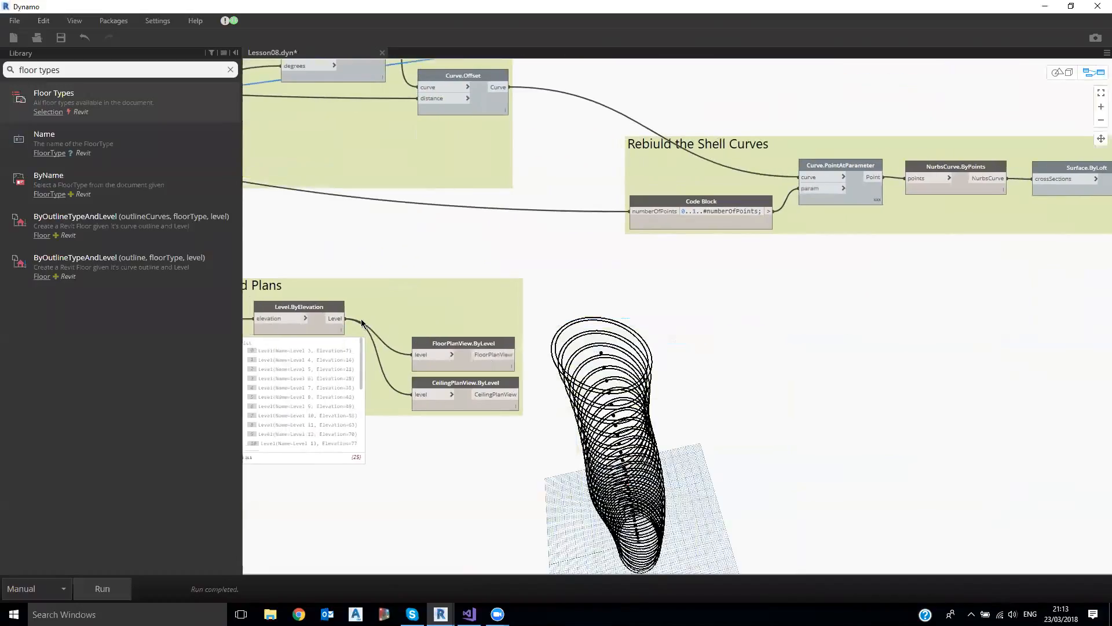
{"action": "left_click", "coordinate": [347, 321]}
{"action": "middle_click_drag", "start_coordinate": [850, 285], "coordinate": [561, 528]}
{"action": "left_click", "coordinate": [967, 253]}
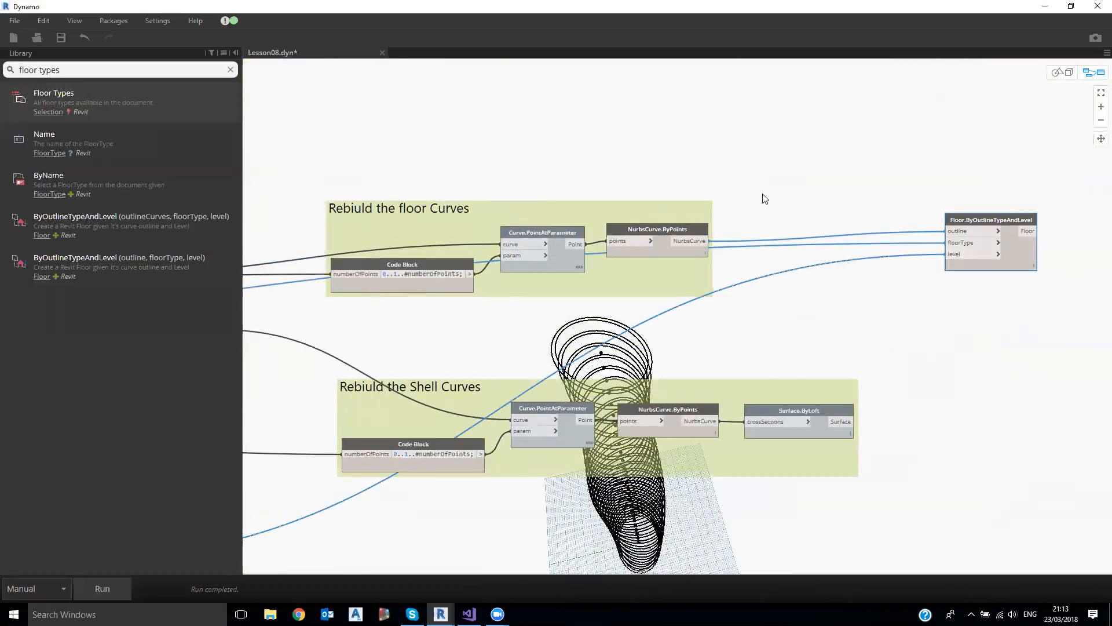
{"action": "left_click_drag", "start_coordinate": [606, 223], "coordinate": [610, 216]}
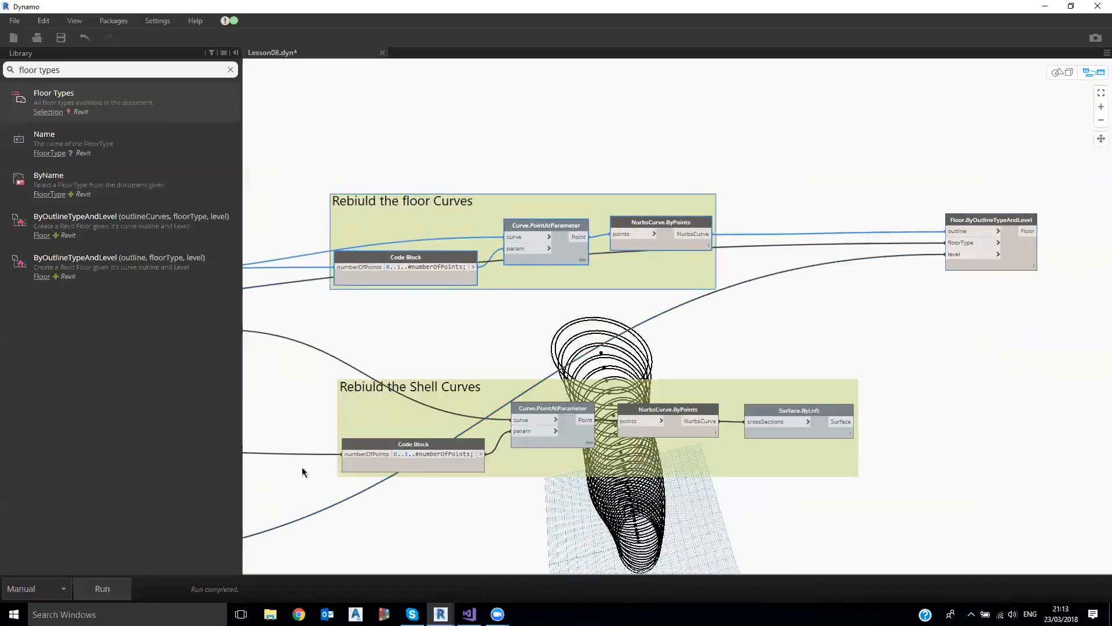
- Run the graph, read the warning on Floor.ByOutlineTypeAndLevel and move that node closer to NurbsCurve.ByPoints
{"action": "left_click", "coordinate": [112, 582]}
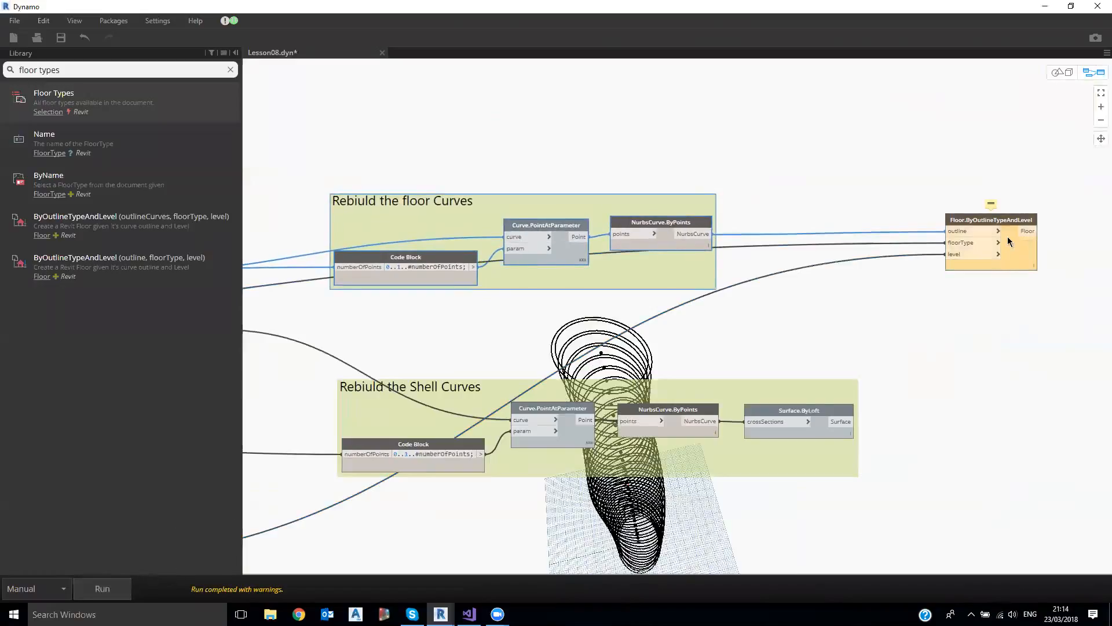
{"action": "scroll", "coordinate": [1009, 241], "scroll_direction": "up", "scroll_amount": 5}
{"action": "mouse_move", "coordinate": [973, 190]}
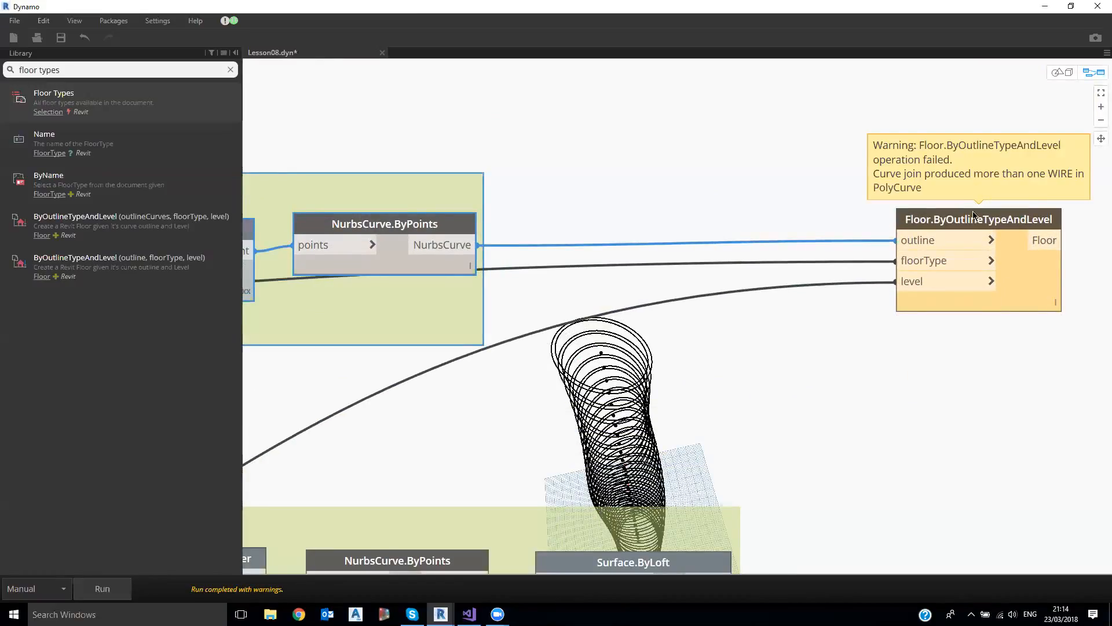
{"action": "left_click_drag", "start_coordinate": [974, 224], "coordinate": [731, 242]}
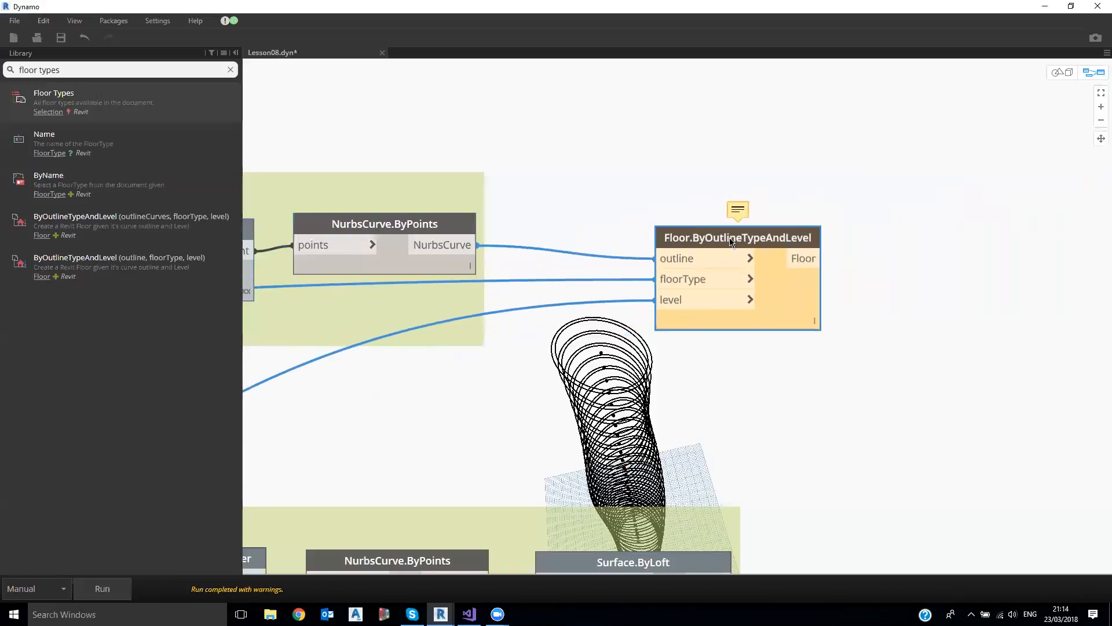
{"action": "mouse_move", "coordinate": [690, 261]}
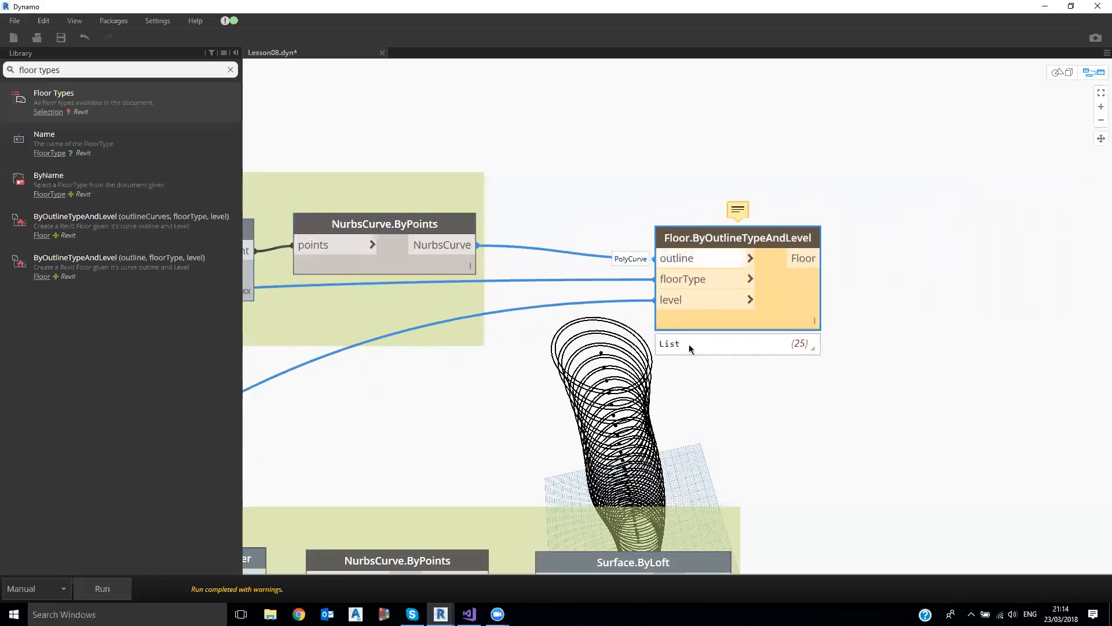
{"action": "middle_click_drag", "start_coordinate": [694, 250], "coordinate": [701, 234]}
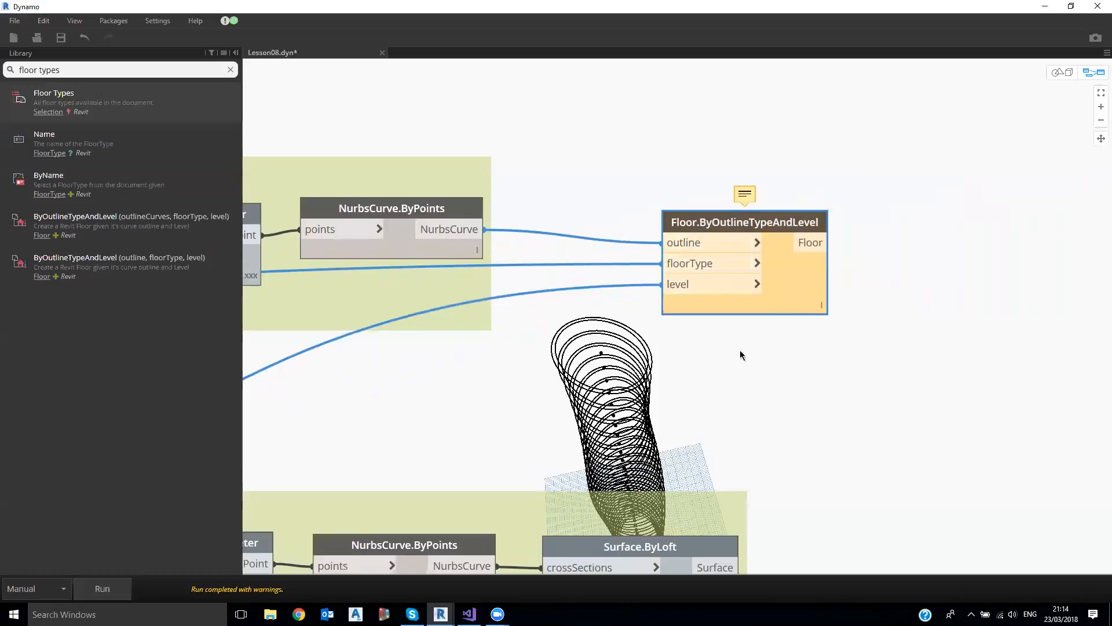
- Examine the input type of Surface.ByLoft and the Curve.PointAtParameter and NurbsCurve.ByPoints nodes that feed the floor outline
{"action": "middle_click_drag", "start_coordinate": [604, 561], "coordinate": [717, 409]}
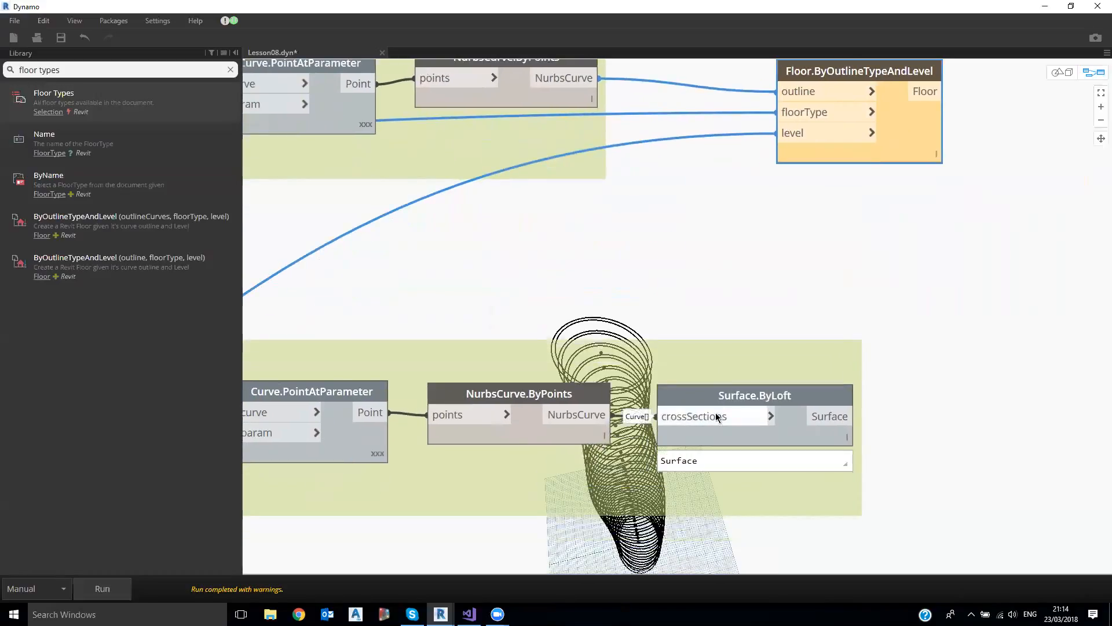
{"action": "middle_click_drag", "start_coordinate": [815, 119], "coordinate": [752, 297]}
{"action": "scroll", "coordinate": [771, 249], "scroll_direction": "up", "scroll_amount": 3}
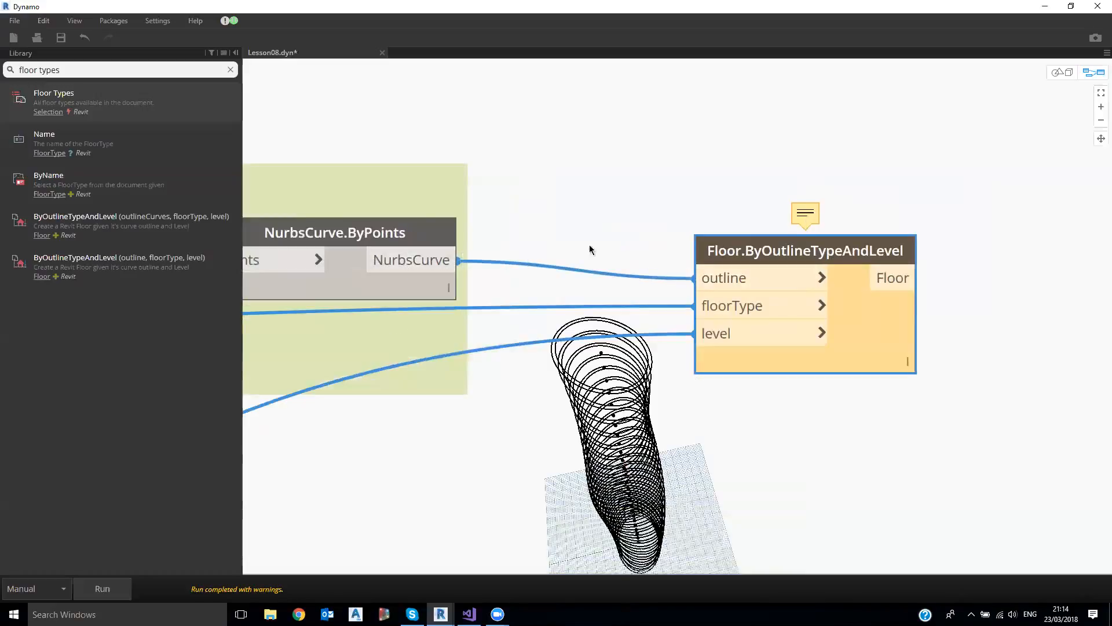
{"action": "scroll", "coordinate": [707, 231], "scroll_direction": "down", "scroll_amount": 1}
{"action": "middle_click_drag", "start_coordinate": [707, 231], "coordinate": [889, 231]}
{"action": "left_click_drag", "start_coordinate": [619, 233], "coordinate": [637, 229]}
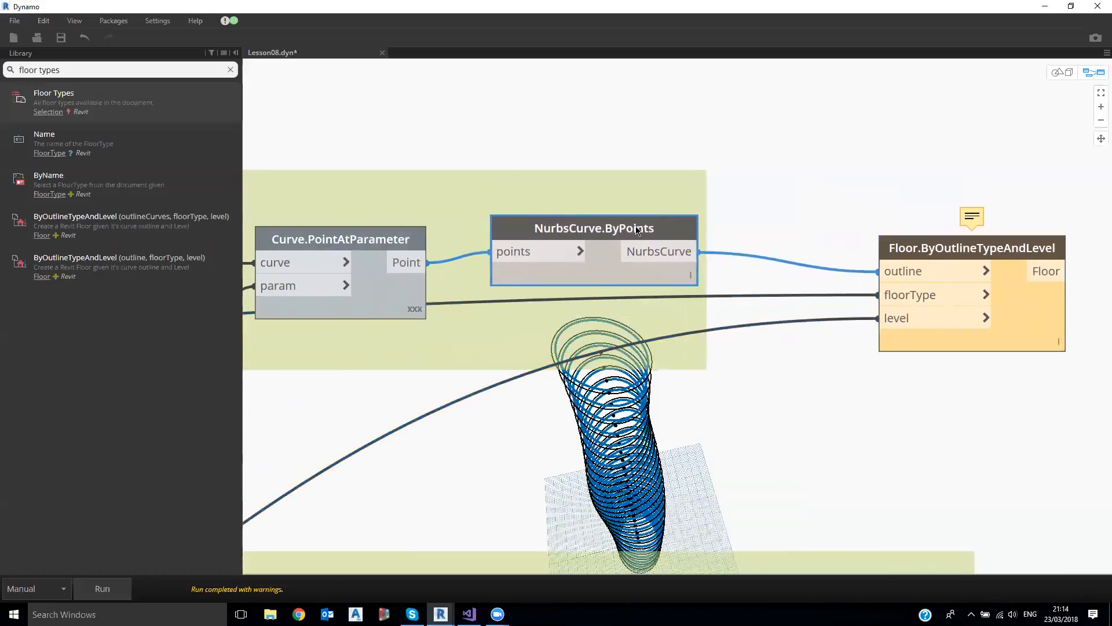
{"action": "scroll", "coordinate": [593, 238], "scroll_direction": "up", "scroll_amount": 2}
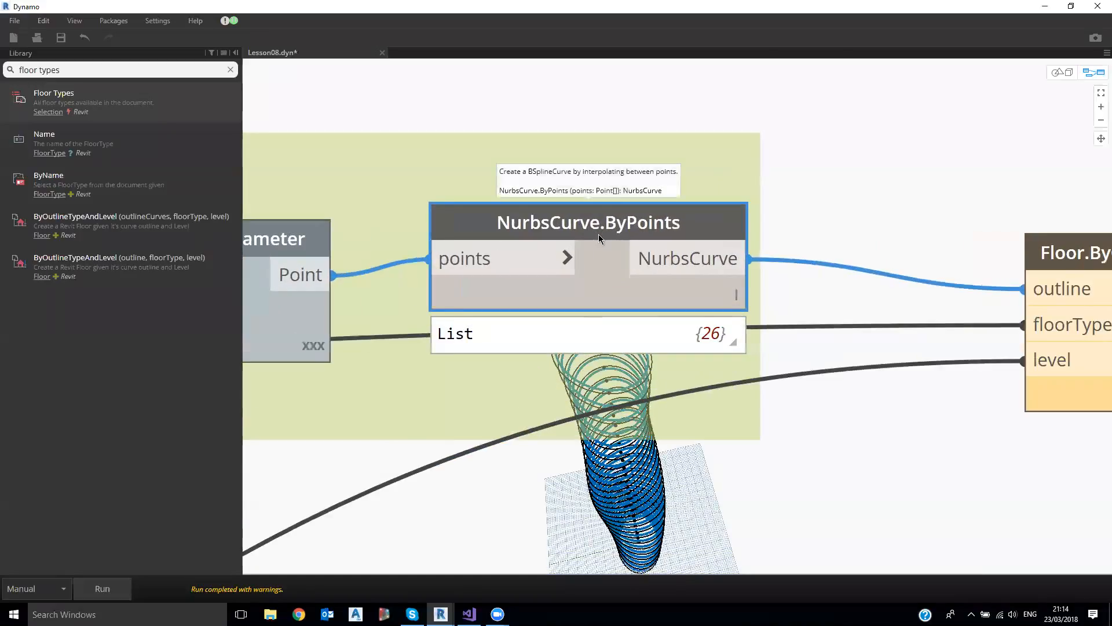
{"action": "scroll", "coordinate": [600, 234], "scroll_direction": "down", "scroll_amount": 1}
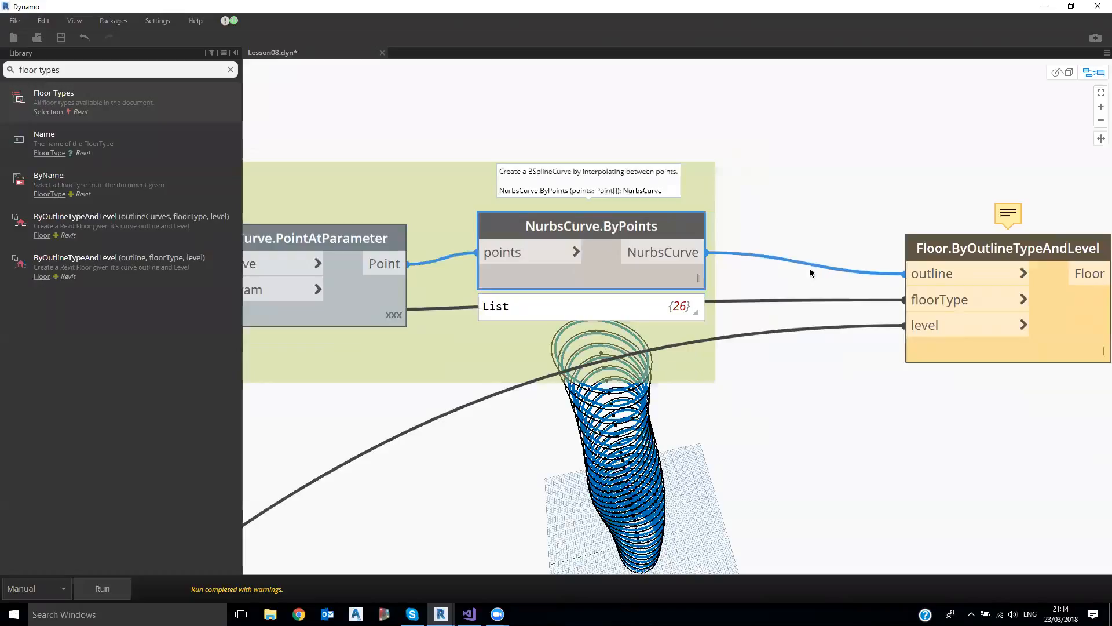
{"action": "left_click_drag", "start_coordinate": [563, 235], "coordinate": [562, 223]}
{"action": "middle_click_drag", "start_coordinate": [564, 228], "coordinate": [662, 231]}
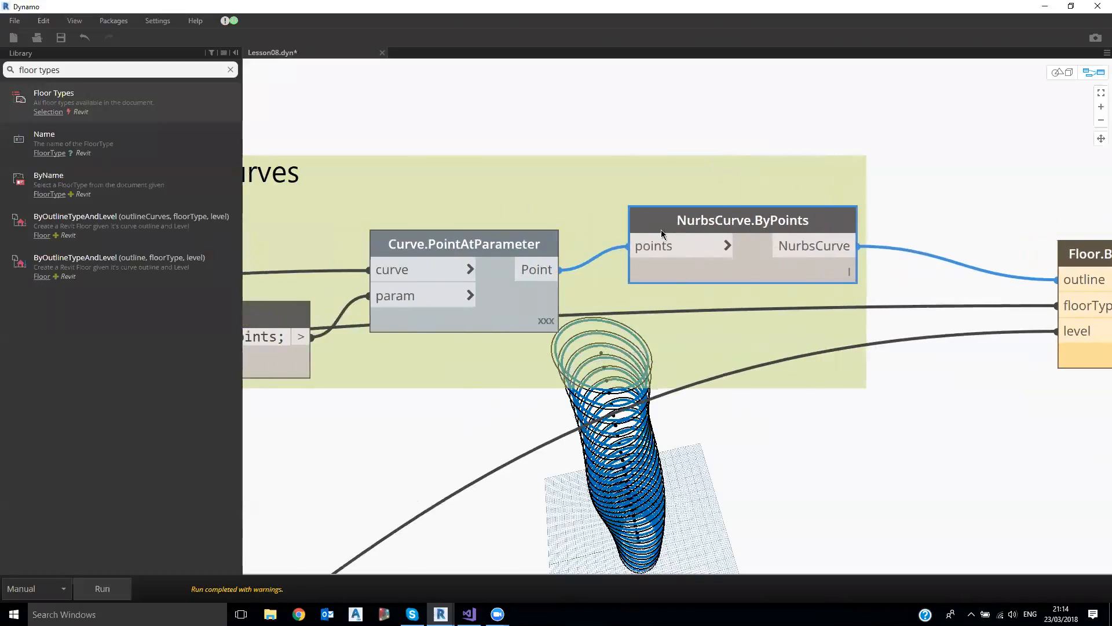
{"action": "left_click_drag", "start_coordinate": [502, 244], "coordinate": [506, 235]}
{"action": "scroll", "coordinate": [512, 359], "scroll_direction": "down", "scroll_amount": 2}
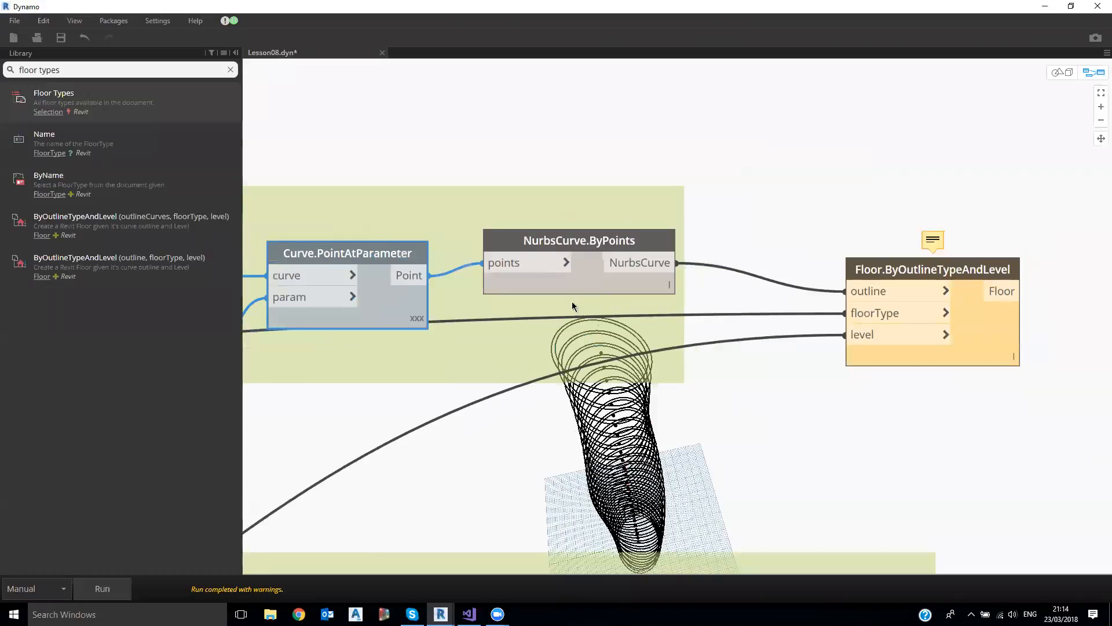
- Search the library for "polycur", place a PolyCurve.ByPoints node fed by the floor Curve.PointAtParameter points, and run the graph
{"action": "left_click", "coordinate": [230, 70]}
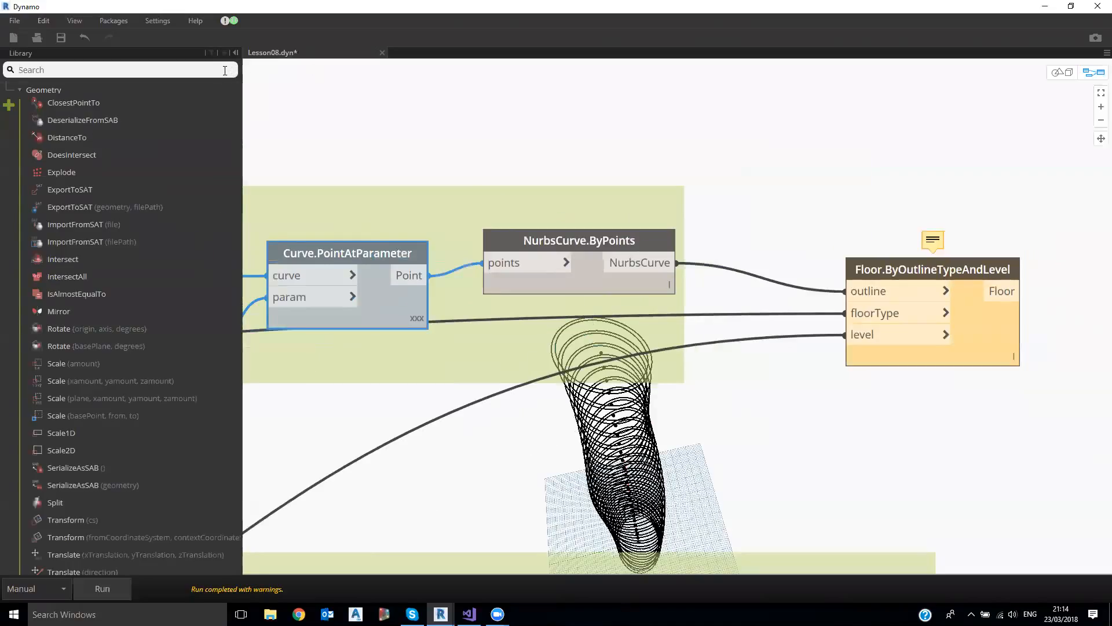
{"action": "type", "text": "polycur"}
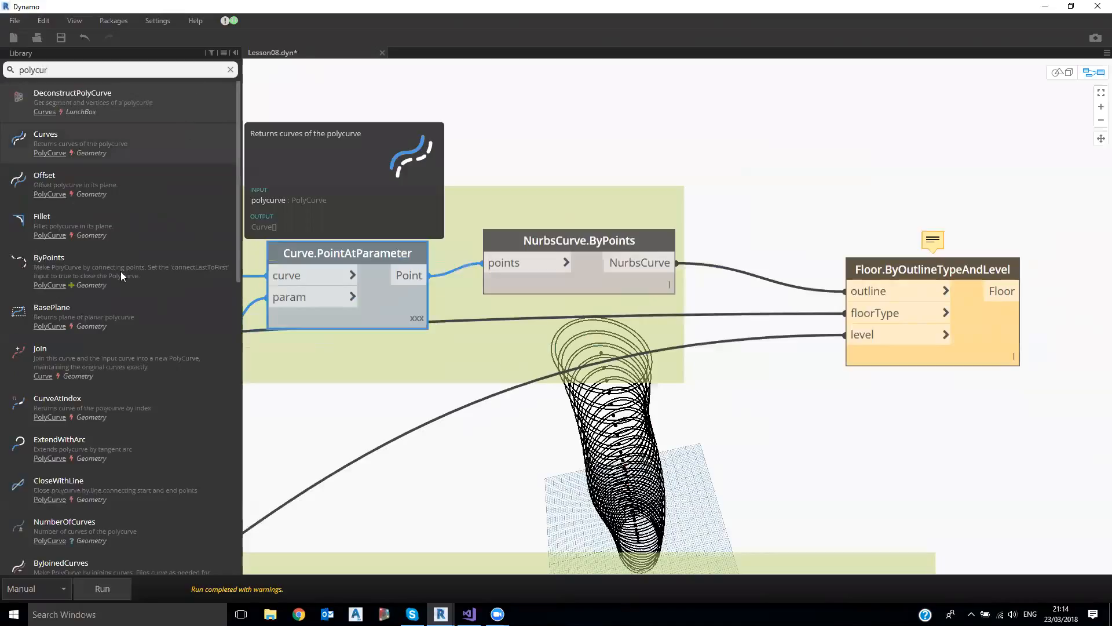
{"action": "left_click", "coordinate": [84, 263]}
{"action": "left_click_drag", "start_coordinate": [771, 304], "coordinate": [611, 335]}
{"action": "left_click", "coordinate": [429, 276]}
{"action": "left_click", "coordinate": [490, 357]}
{"action": "left_click", "coordinate": [95, 588]}
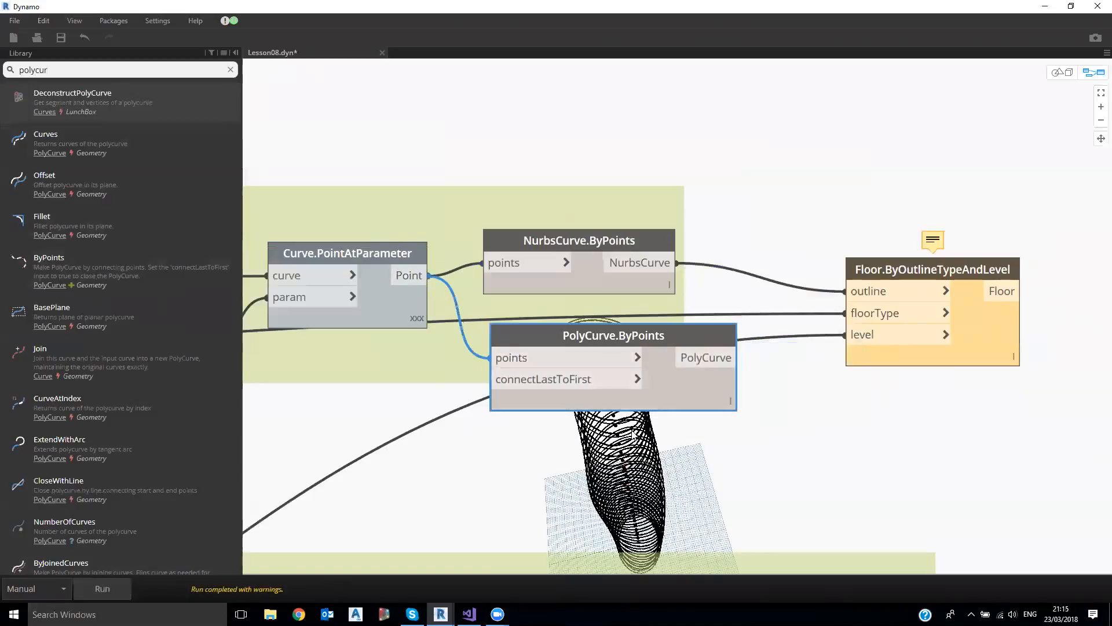
- Delete the NurbsCurve.ByPoints node from the floor curves group
{"action": "left_click_drag", "start_coordinate": [627, 230], "coordinate": [627, 223]}
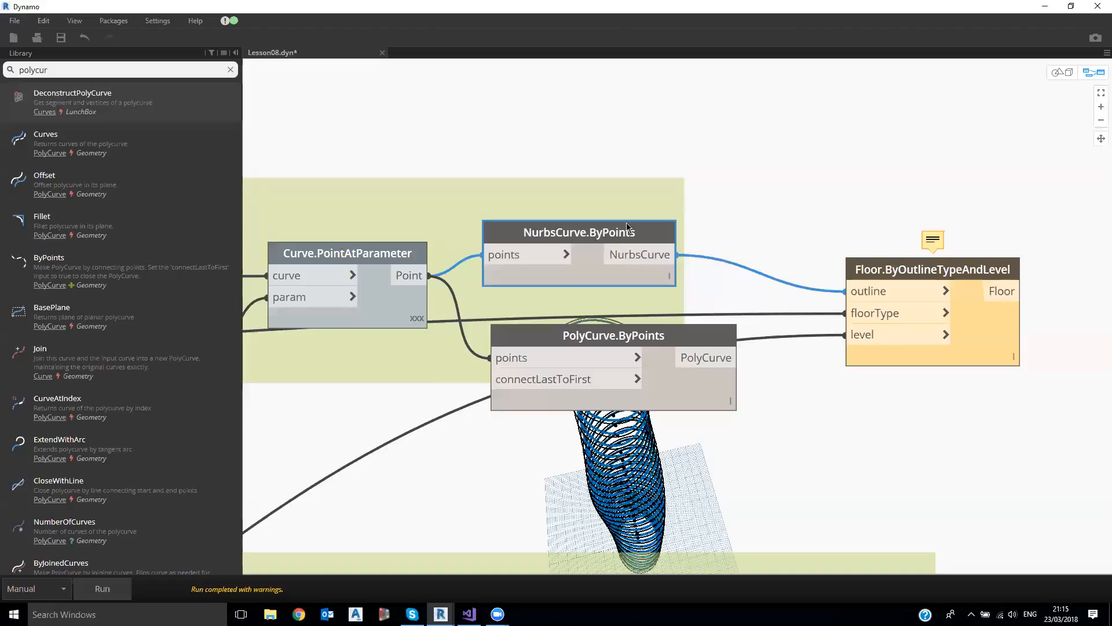
{"action": "right_click", "coordinate": [632, 231]}
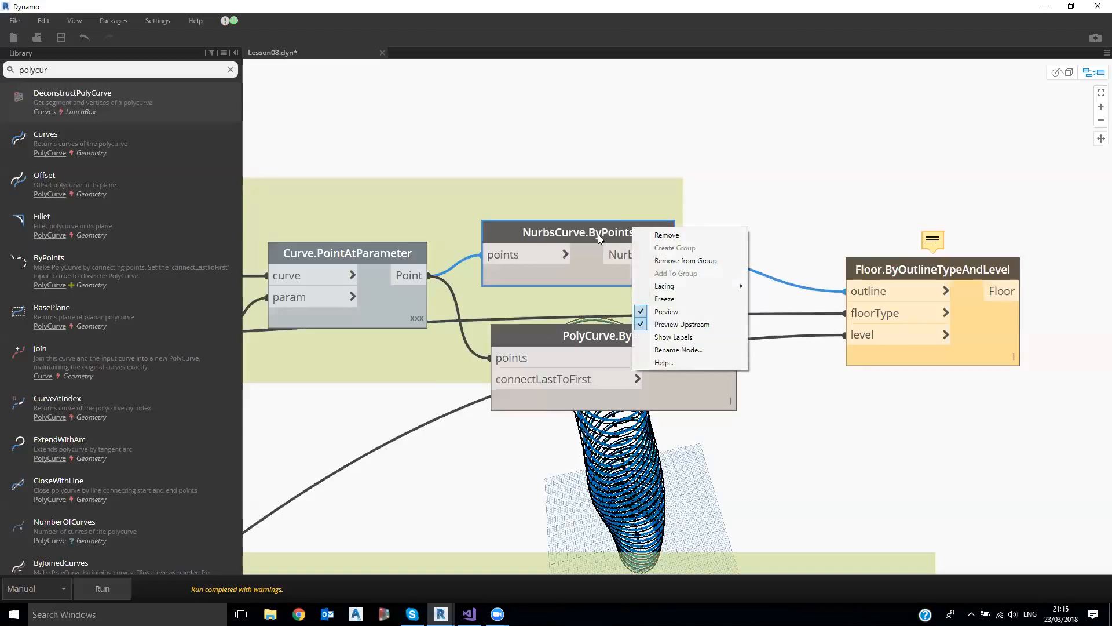
{"action": "left_click", "coordinate": [761, 66]}
{"action": "left_click", "coordinate": [631, 227]}
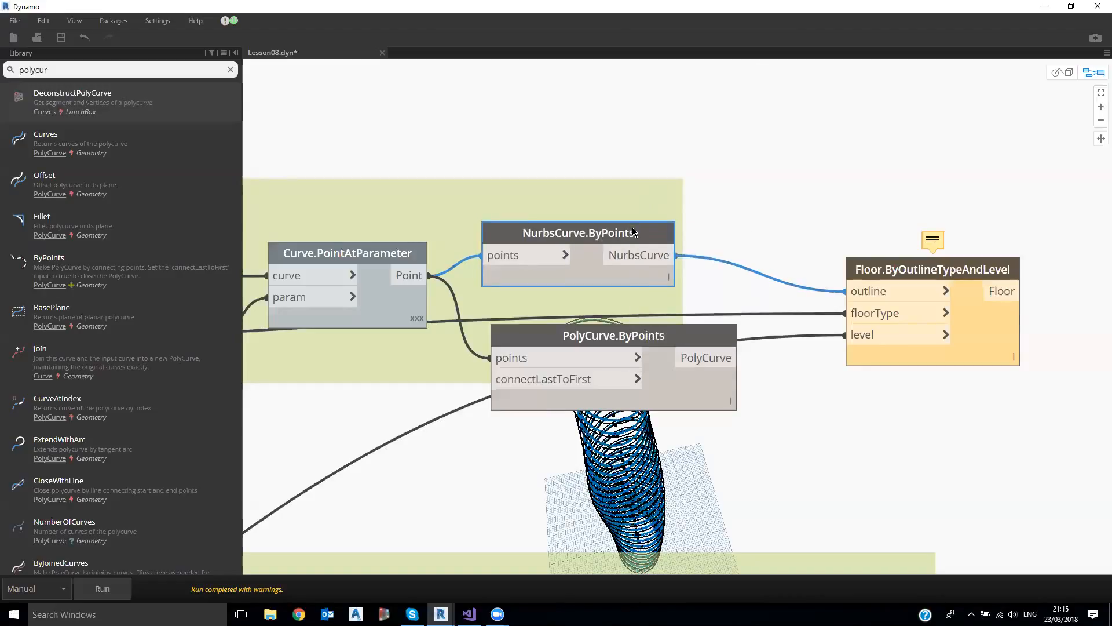
{"action": "key", "text": "Delete"}
- Add PolyCurve.ByPoints to the floor curves group and connect its PolyCurve output to the outline input of Floor.ByOutlineTypeAndLevel
{"action": "left_click", "coordinate": [434, 238]}
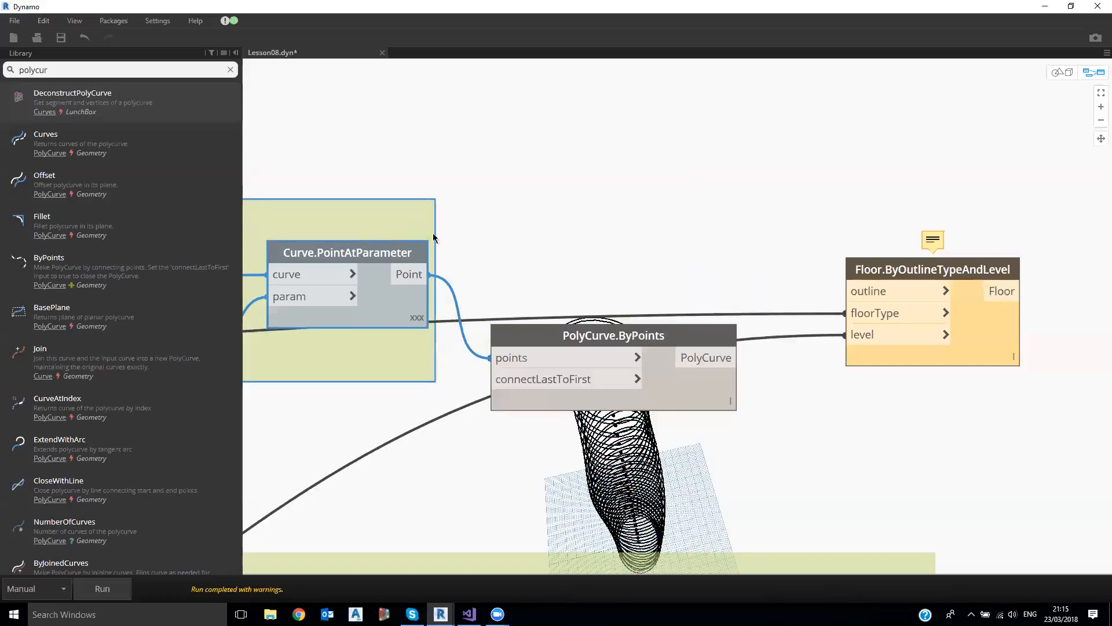
{"action": "left_click", "coordinate": [570, 337]}
{"action": "right_click", "coordinate": [571, 336]}
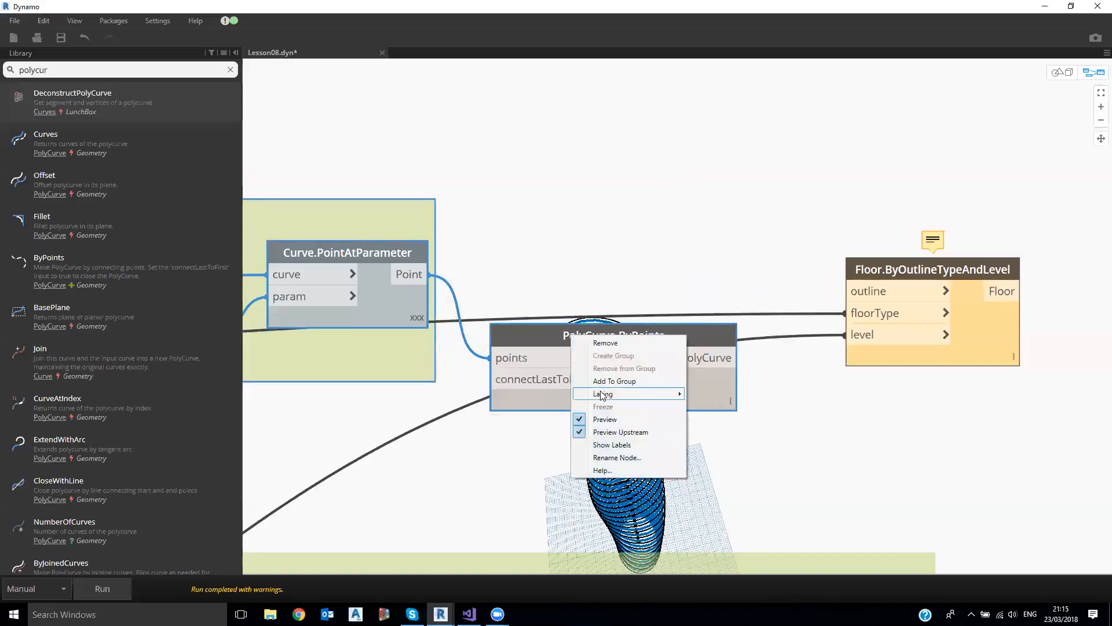
{"action": "left_click", "coordinate": [602, 381]}
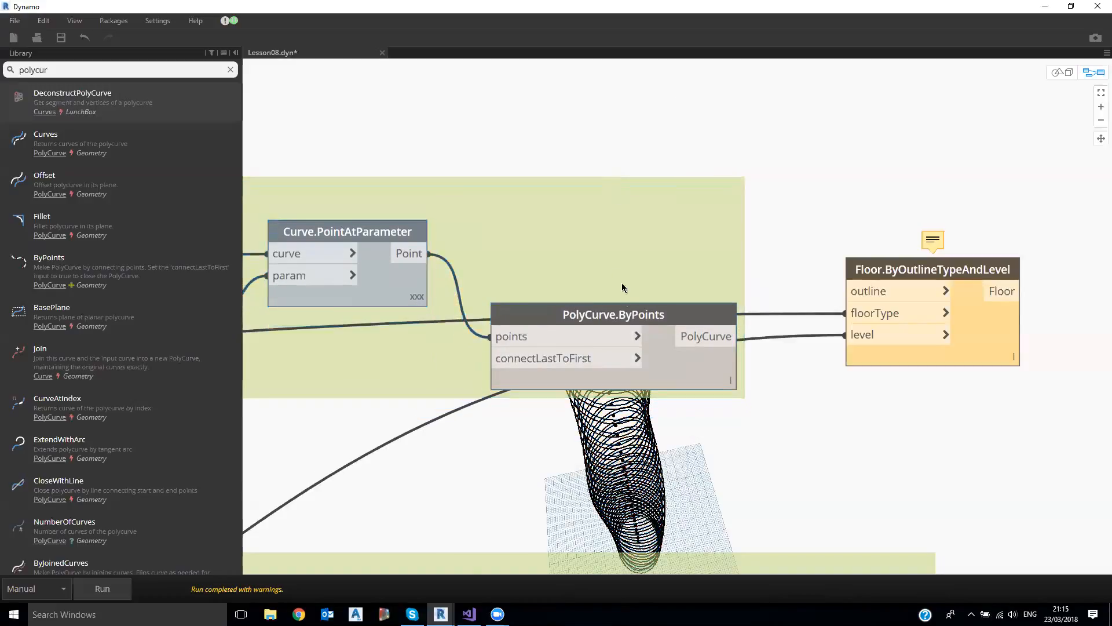
{"action": "left_click_drag", "start_coordinate": [731, 263], "coordinate": [844, 291]}
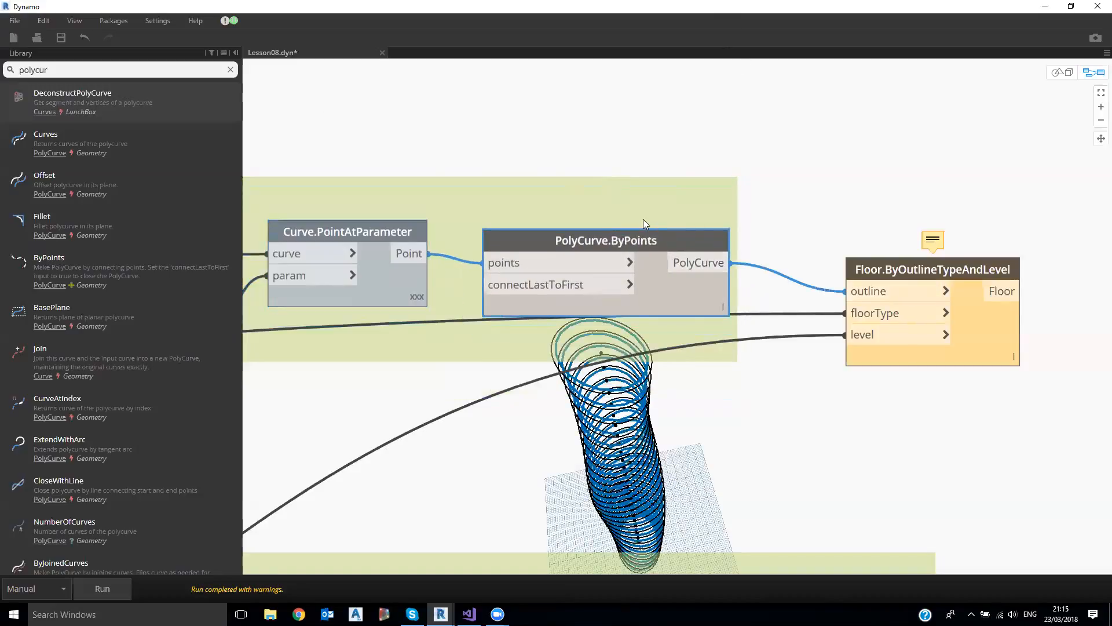
- Switch to Revit, dismissing the project save reminder, and open the 3D view
{"action": "left_click", "coordinate": [1072, 6]}
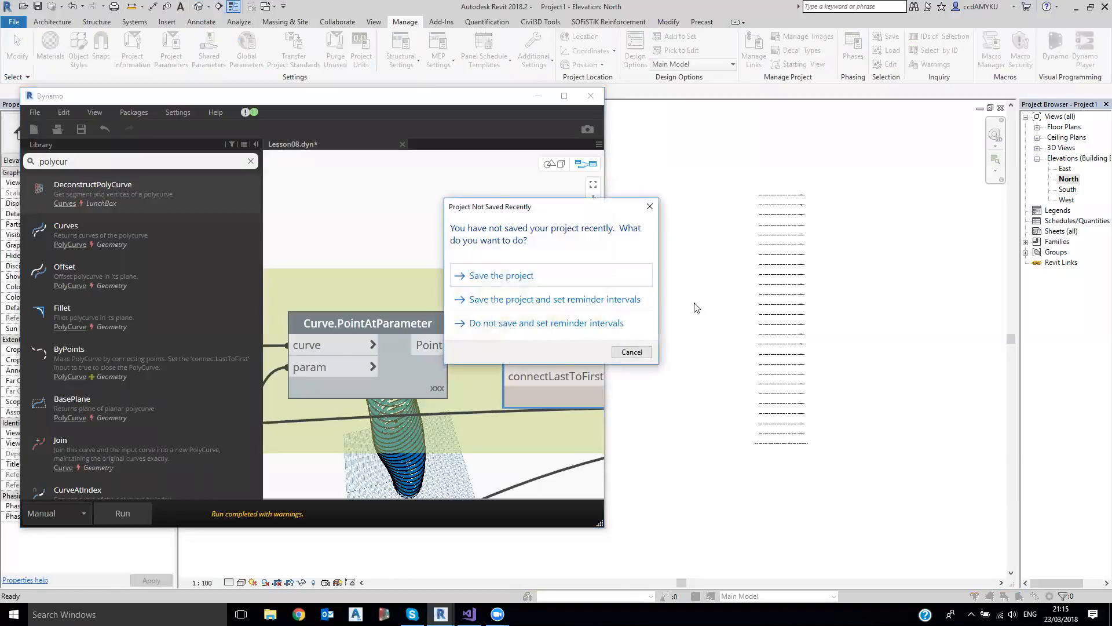
{"action": "left_click", "coordinate": [631, 323]}
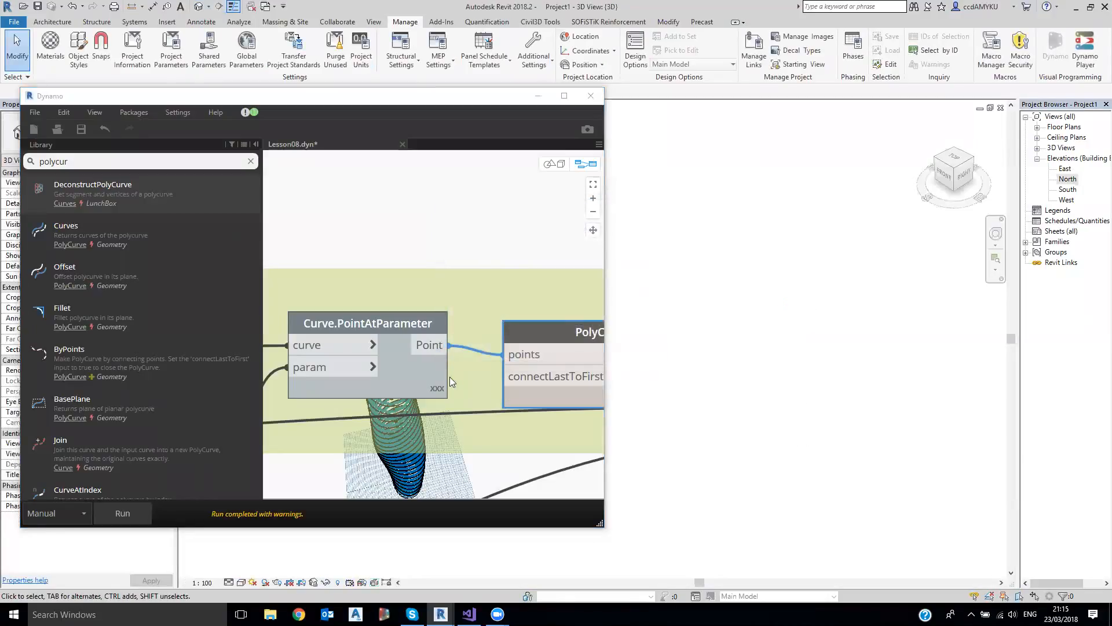
- Run the graph and examine the edges of the generated floors in the Revit 3D view, selecting the lowest floor
{"action": "left_click", "coordinate": [142, 507]}
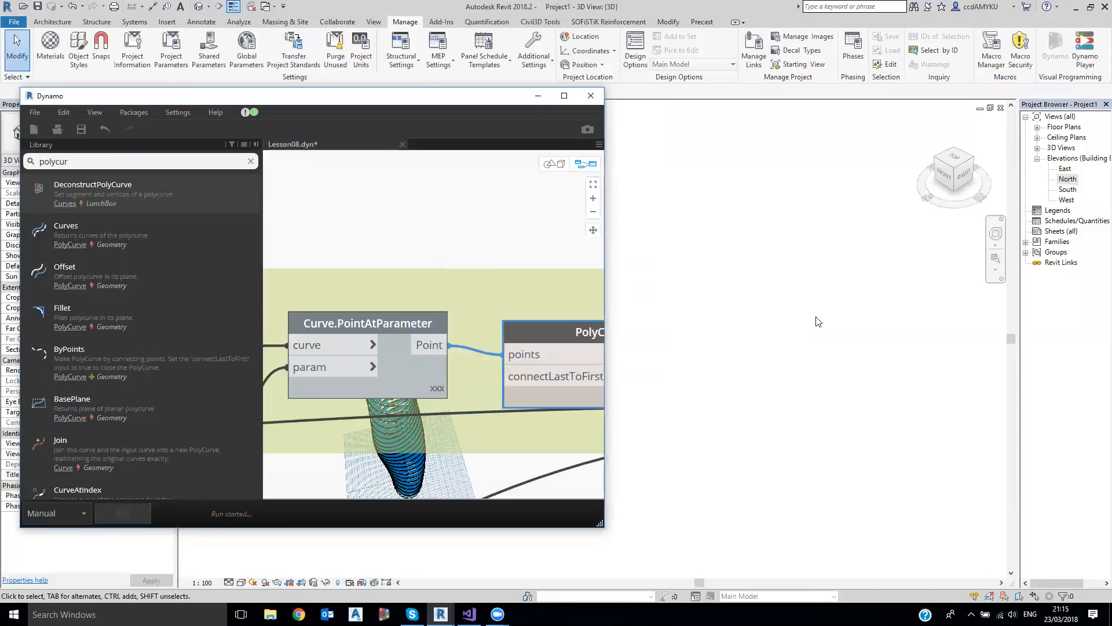
{"action": "scroll", "coordinate": [827, 350], "scroll_direction": "down", "scroll_amount": 5}
{"action": "middle_click_drag", "start_coordinate": [824, 353], "coordinate": [816, 370], "text": "shift"}
{"action": "scroll", "coordinate": [815, 371], "scroll_direction": "up", "scroll_amount": 4}
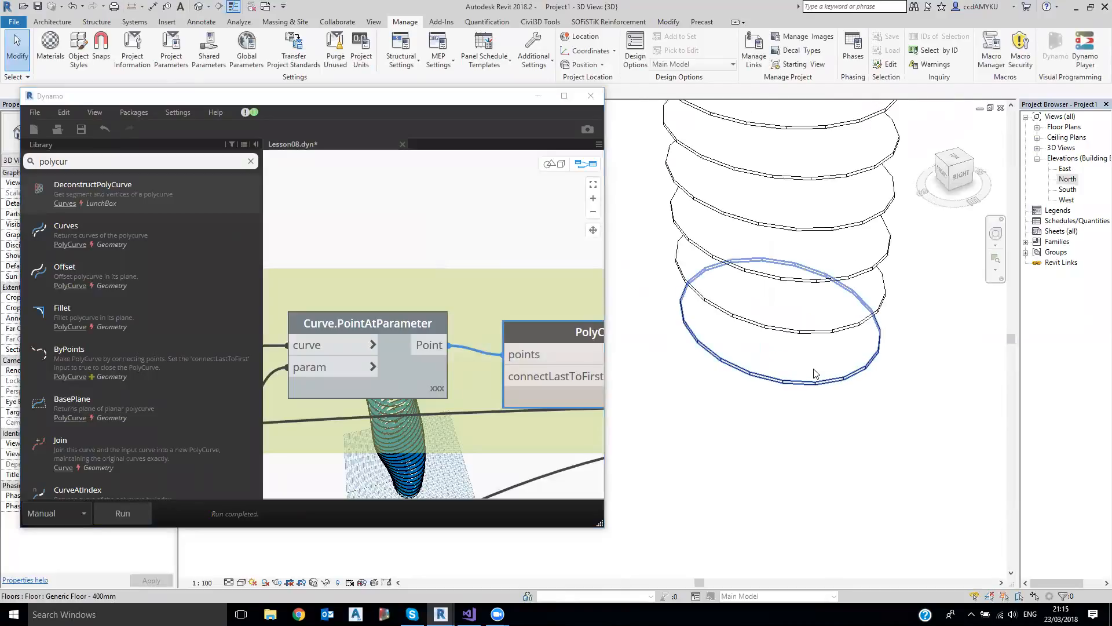
{"action": "scroll", "coordinate": [814, 374], "scroll_direction": "up", "scroll_amount": 3}
{"action": "left_click", "coordinate": [807, 412]}
{"action": "middle_click_drag", "start_coordinate": [806, 412], "coordinate": [891, 437], "text": "shift"}
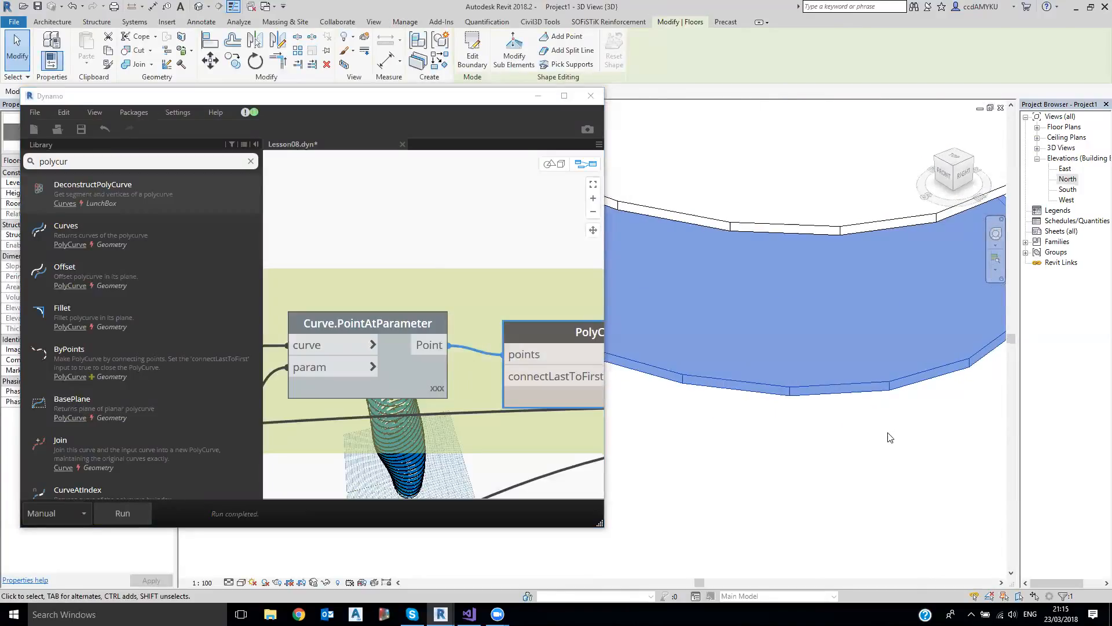
{"action": "scroll", "coordinate": [891, 437], "scroll_direction": "down", "scroll_amount": 4}
{"action": "scroll", "coordinate": [830, 346], "scroll_direction": "up", "scroll_amount": 4}
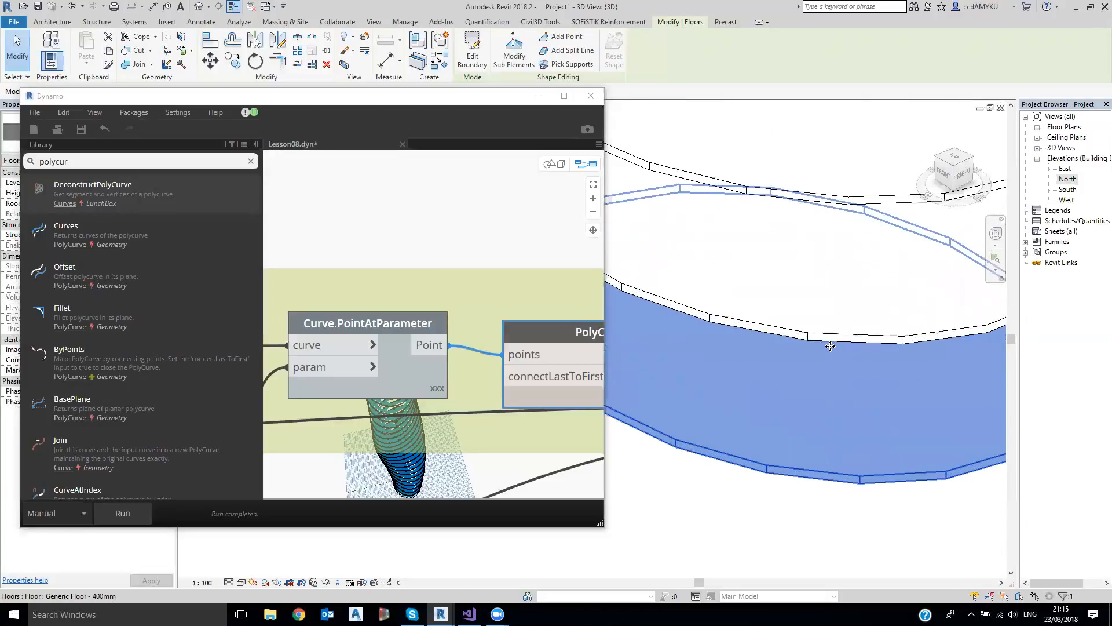
{"action": "scroll", "coordinate": [830, 346], "scroll_direction": "down", "scroll_amount": 2}
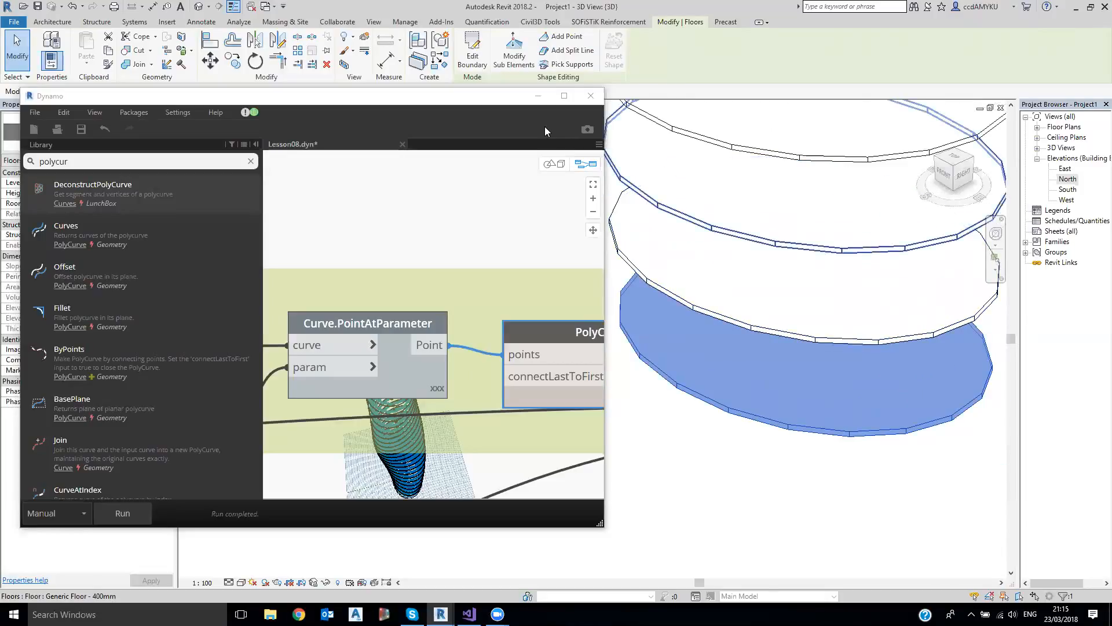
{"action": "middle_click_drag", "start_coordinate": [782, 310], "coordinate": [797, 348], "text": "shift"}
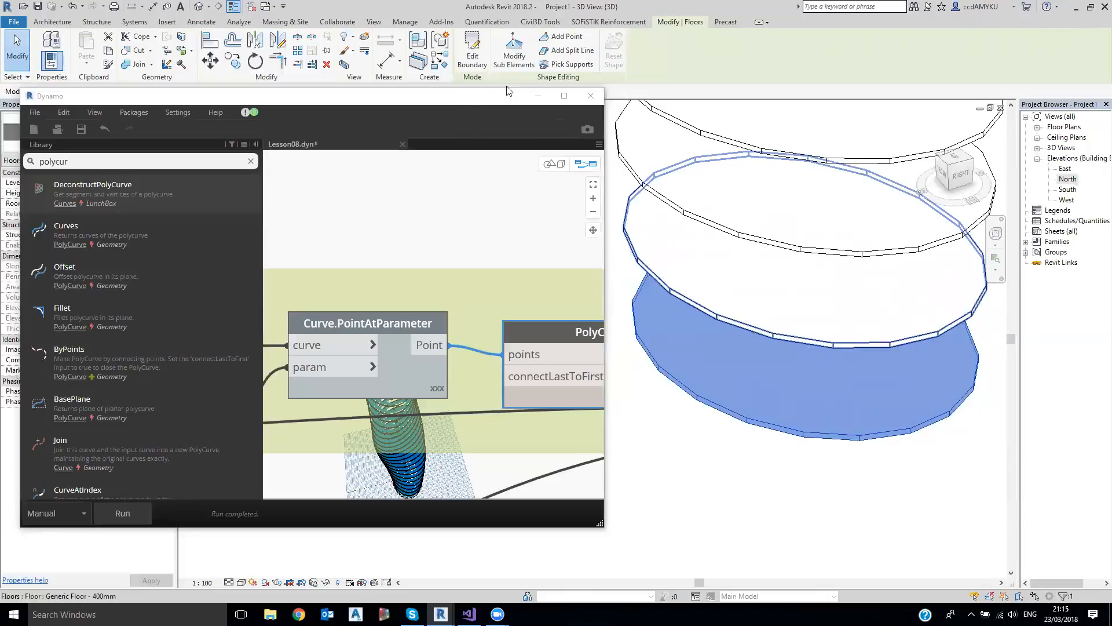
- Return to the Dynamo graph and move the Number of points for curves slider down, leaving a gap below Shell Distance
{"action": "left_click", "coordinate": [564, 95]}
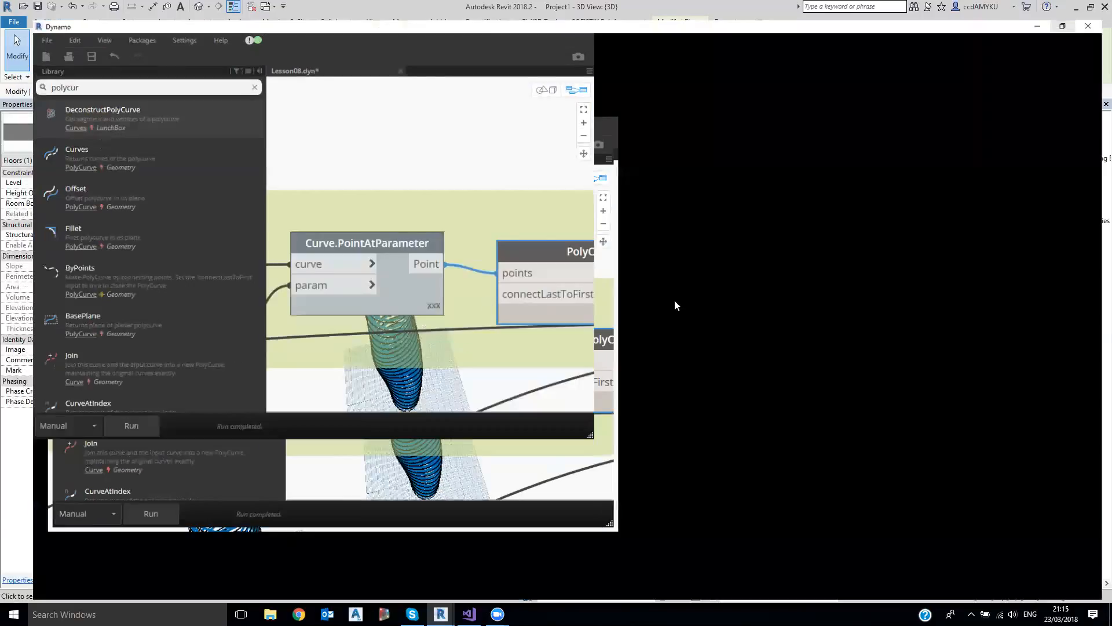
{"action": "scroll", "coordinate": [872, 239], "scroll_direction": "down", "scroll_amount": 5}
{"action": "middle_click_drag", "start_coordinate": [872, 239], "coordinate": [1010, 228]}
{"action": "middle_click_drag", "start_coordinate": [374, 296], "coordinate": [498, 291]}
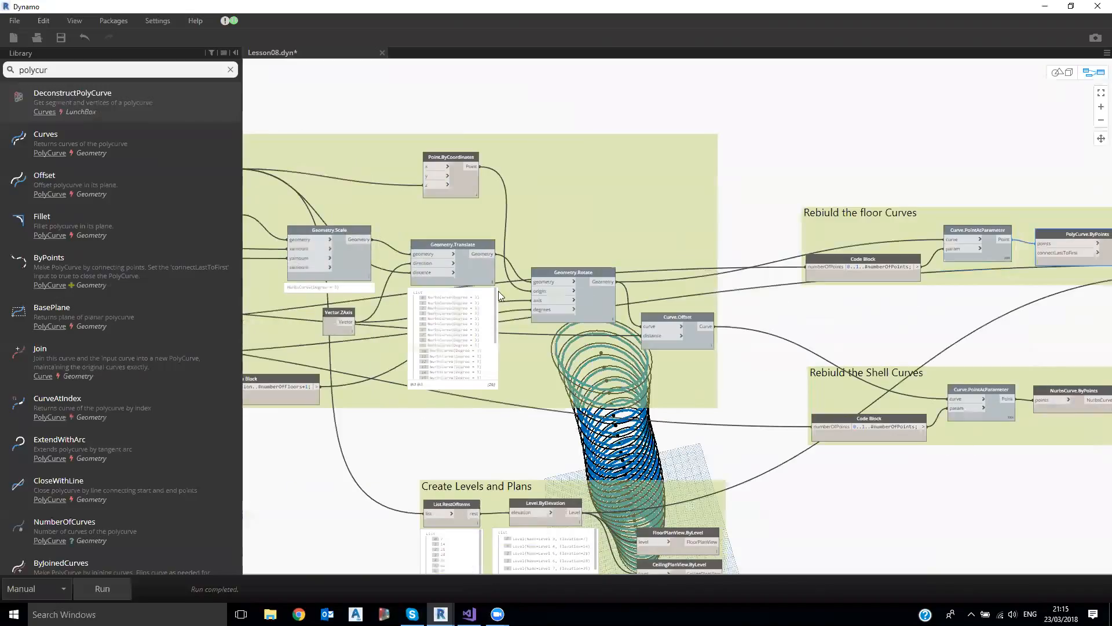
{"action": "scroll", "coordinate": [498, 291], "scroll_direction": "down", "scroll_amount": 3}
{"action": "scroll", "coordinate": [431, 291], "scroll_direction": "up", "scroll_amount": 8}
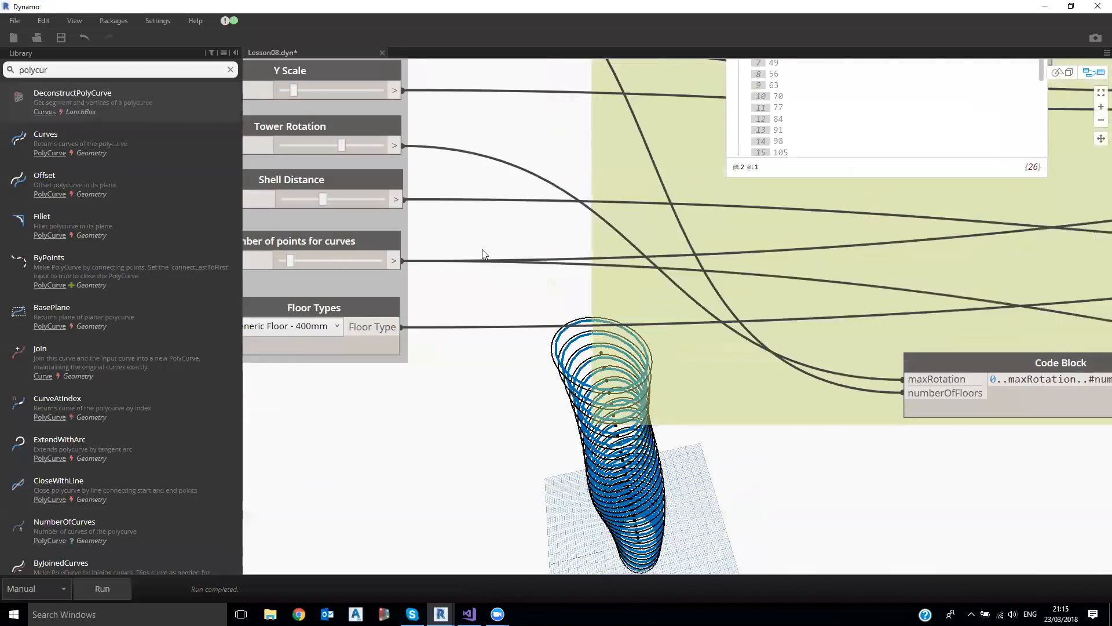
{"action": "middle_click_drag", "start_coordinate": [483, 249], "coordinate": [688, 254]}
{"action": "scroll", "coordinate": [502, 252], "scroll_direction": "up", "scroll_amount": 3}
{"action": "left_click_drag", "start_coordinate": [504, 244], "coordinate": [503, 234]}
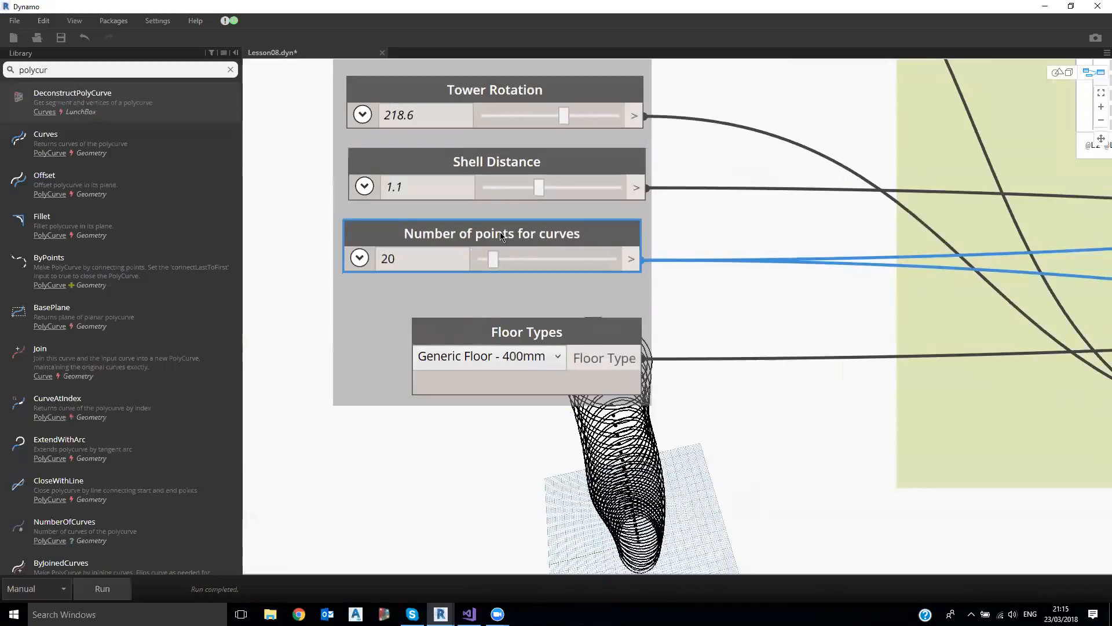
{"action": "key", "text": "ctrl+z"}
{"action": "left_click_drag", "start_coordinate": [557, 227], "coordinate": [562, 297]}
- Rename the Number of points for curves slider as "Number of points for Nurbs"
{"action": "double_click", "coordinate": [562, 297]}
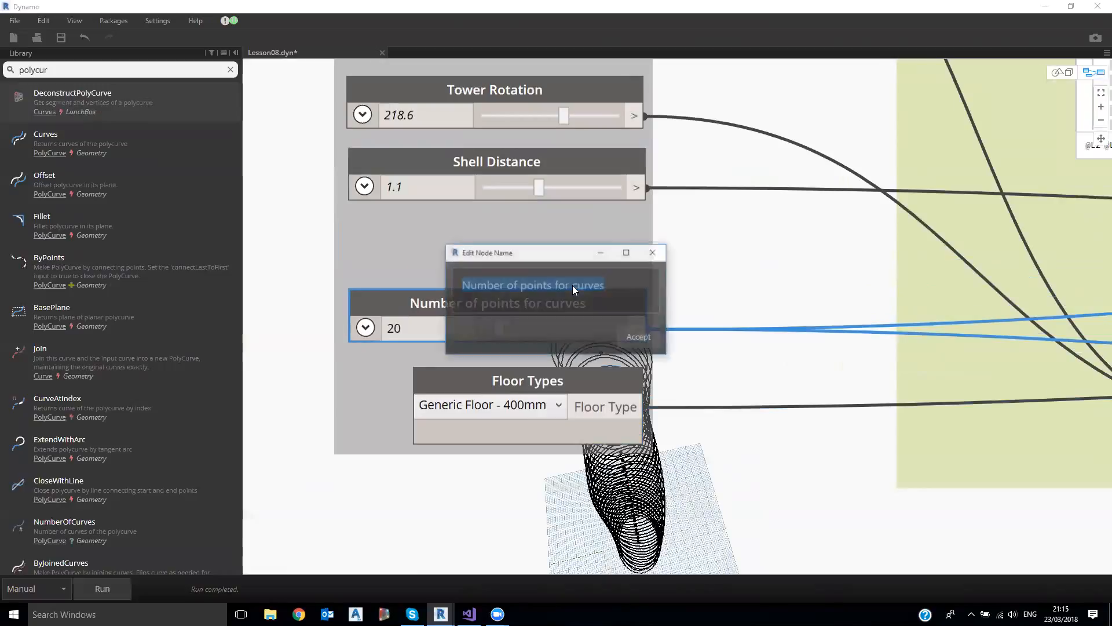
{"action": "left_click", "coordinate": [590, 287]}
{"action": "double_click", "coordinate": [590, 287]}
{"action": "type", "text": "Nurbs"}
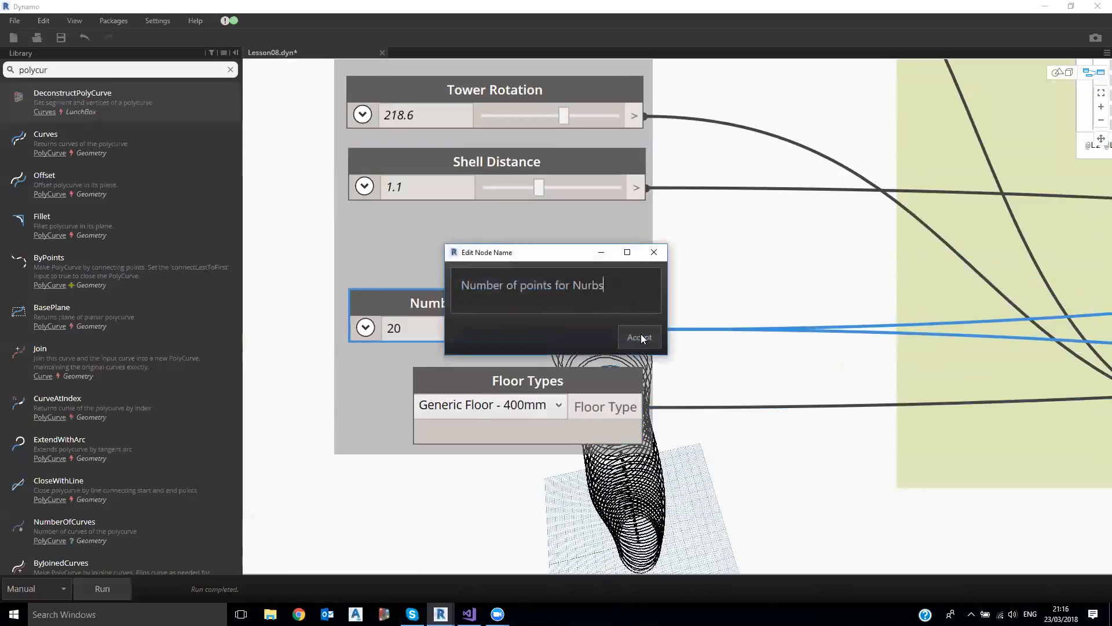
{"action": "left_click", "coordinate": [640, 337]}
- Duplicate the Nurbs points slider, place the copy below Shell Distance and rename it "Number of points for Floors"
{"action": "key", "text": "ctrl+c"}
{"action": "key", "text": "ctrl+v"}
{"action": "left_click_drag", "start_coordinate": [729, 328], "coordinate": [417, 226]}
{"action": "double_click", "coordinate": [561, 235]}
{"action": "double_click", "coordinate": [589, 285]}
{"action": "type", "text": "Flo"}
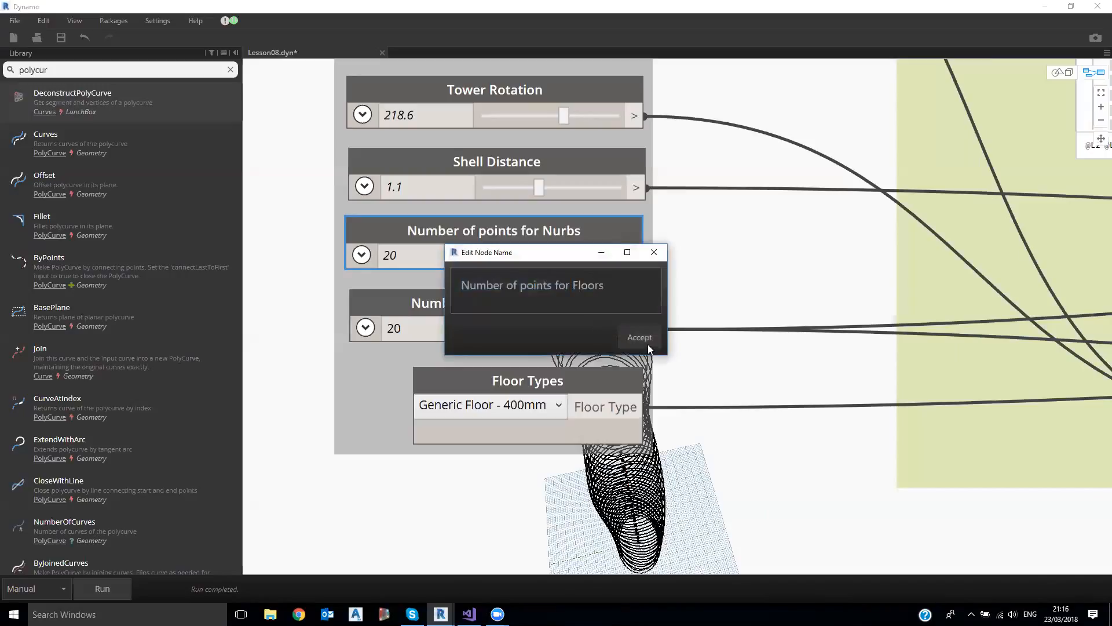
{"action": "left_click", "coordinate": [643, 341]}
- Set Number of points for Floors to 50 and connect it to the numberOfPoints Code Block input in the floor curves group
{"action": "double_click", "coordinate": [433, 255]}
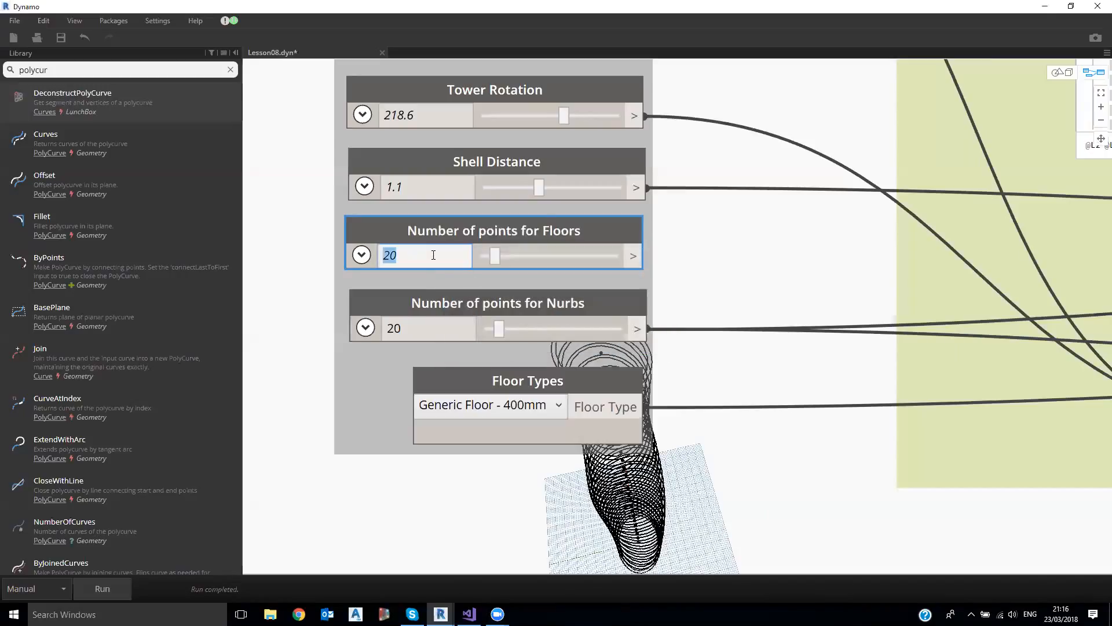
{"action": "type", "text": "50"}
{"action": "left_click", "coordinate": [634, 255]}
{"action": "scroll", "coordinate": [778, 313], "scroll_direction": "down", "scroll_amount": 3}
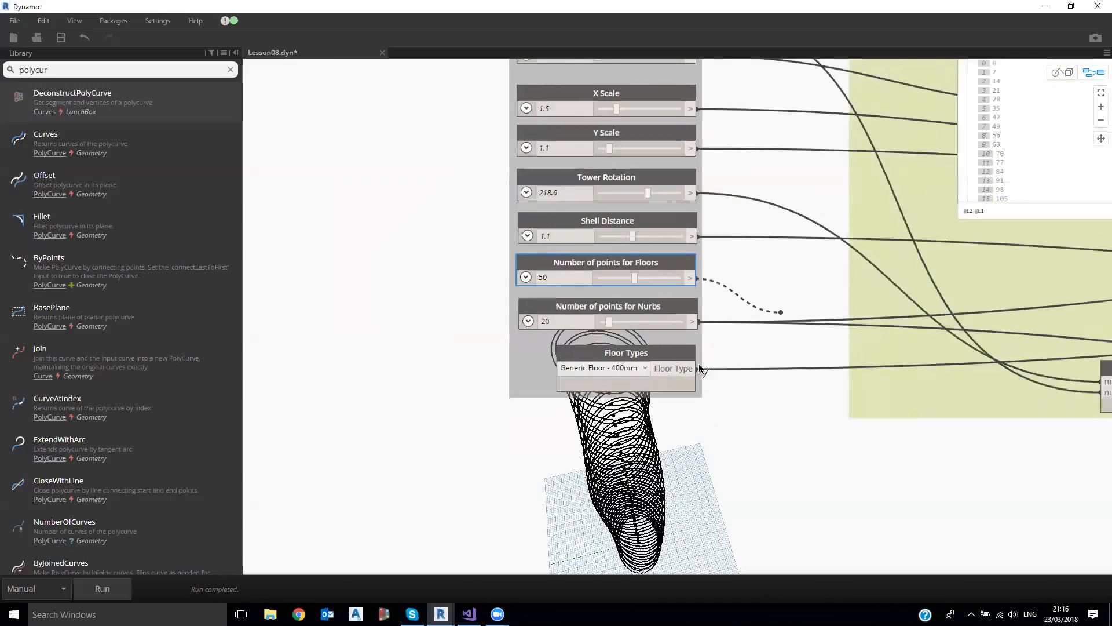
{"action": "scroll", "coordinate": [698, 364], "scroll_direction": "down", "scroll_amount": 5}
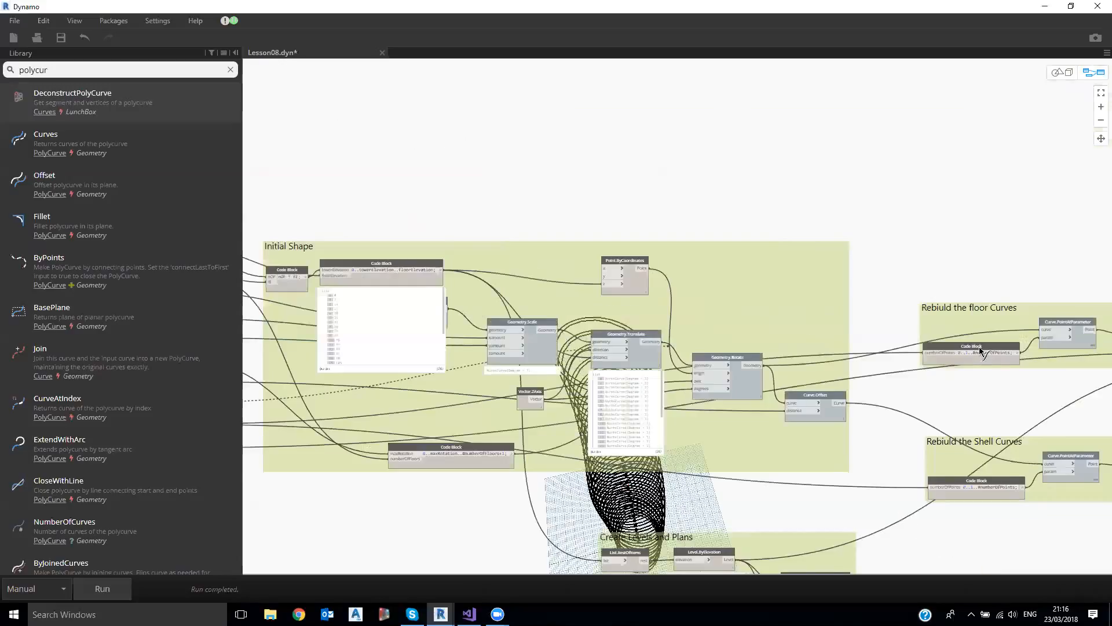
{"action": "scroll", "coordinate": [980, 347], "scroll_direction": "up", "scroll_amount": 5}
{"action": "left_click", "coordinate": [600, 348]}
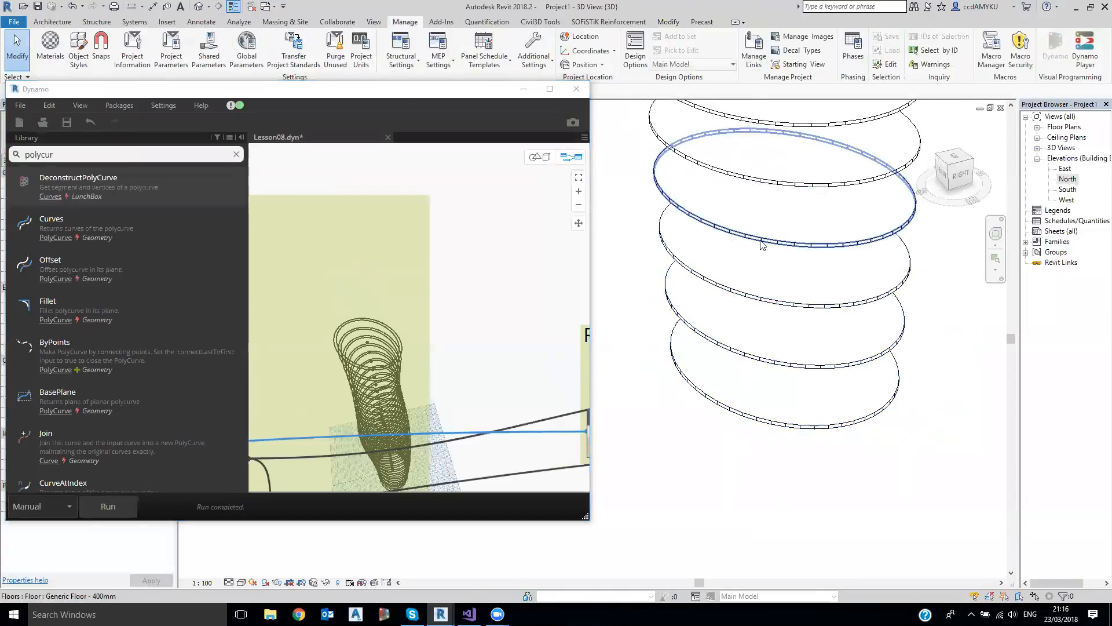
- Examine the edge segments of the regenerated floors up close and along the whole tower in the Revit 3D view
{"action": "scroll", "coordinate": [761, 238], "scroll_direction": "up", "scroll_amount": 6}
{"action": "scroll", "coordinate": [760, 238], "scroll_direction": "down", "scroll_amount": 4}
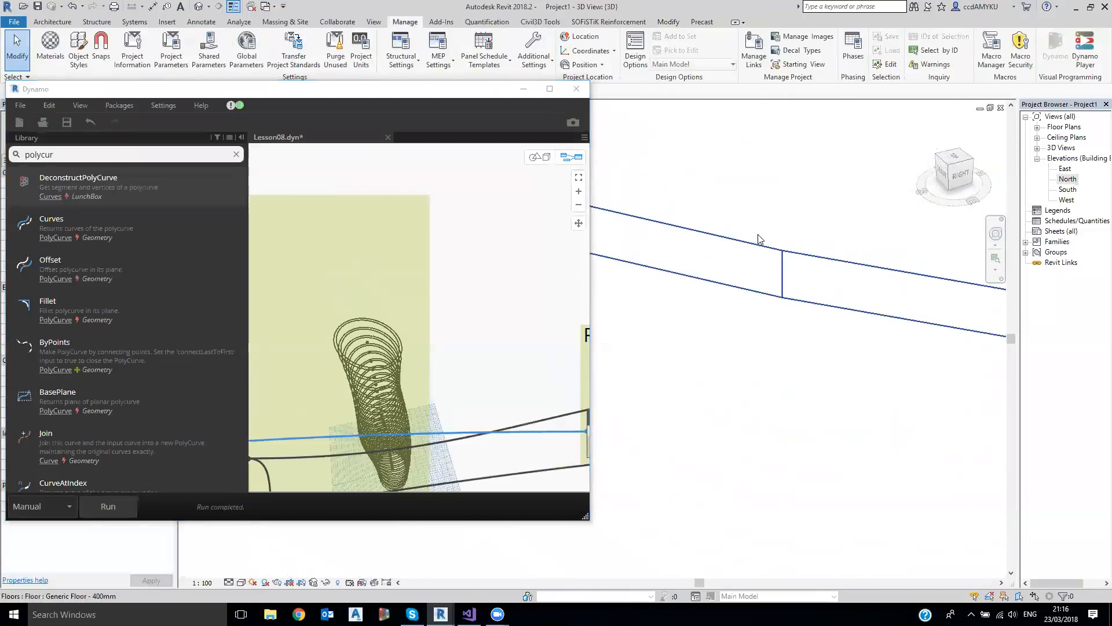
{"action": "scroll", "coordinate": [758, 267], "scroll_direction": "down", "scroll_amount": 1}
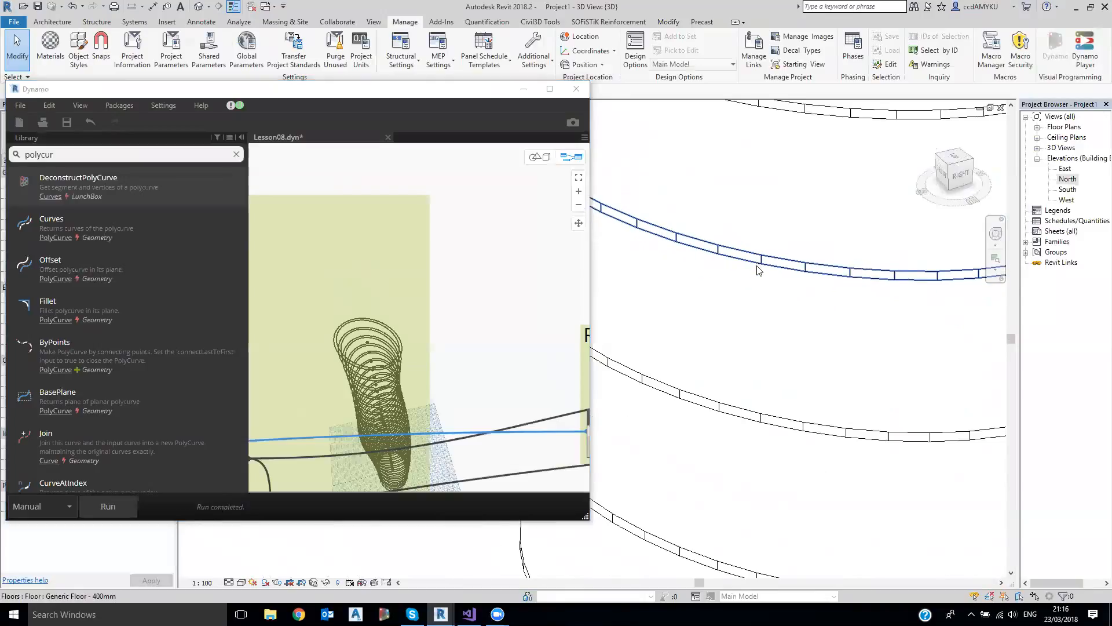
{"action": "scroll", "coordinate": [759, 274], "scroll_direction": "down", "scroll_amount": 3}
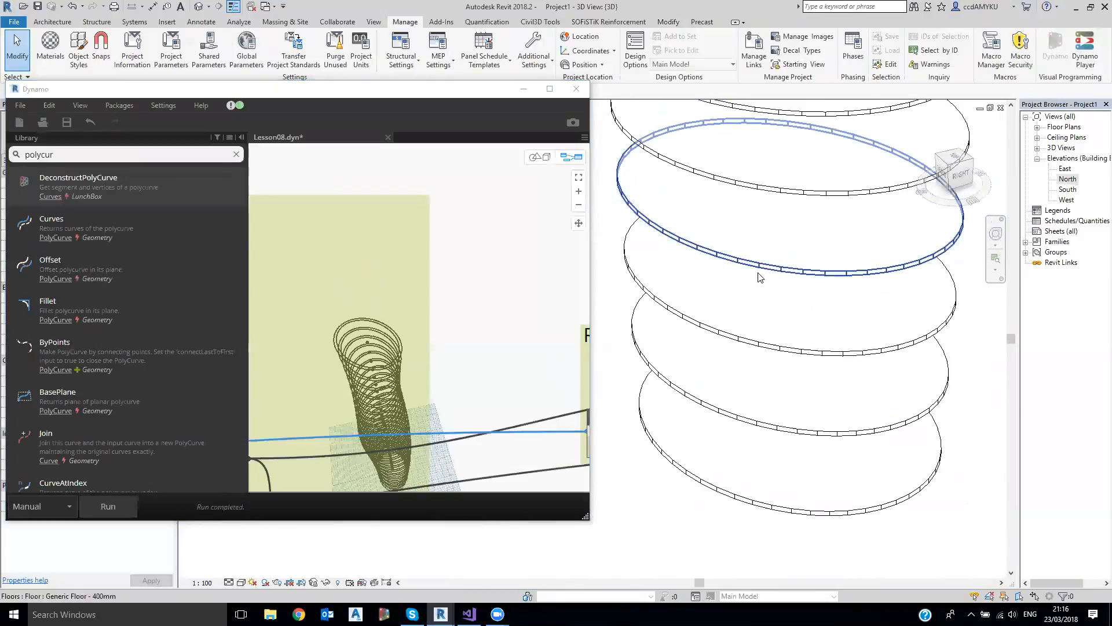
{"action": "scroll", "coordinate": [764, 223], "scroll_direction": "down", "scroll_amount": 3}
{"action": "middle_click_drag", "start_coordinate": [755, 155], "coordinate": [755, 355]}
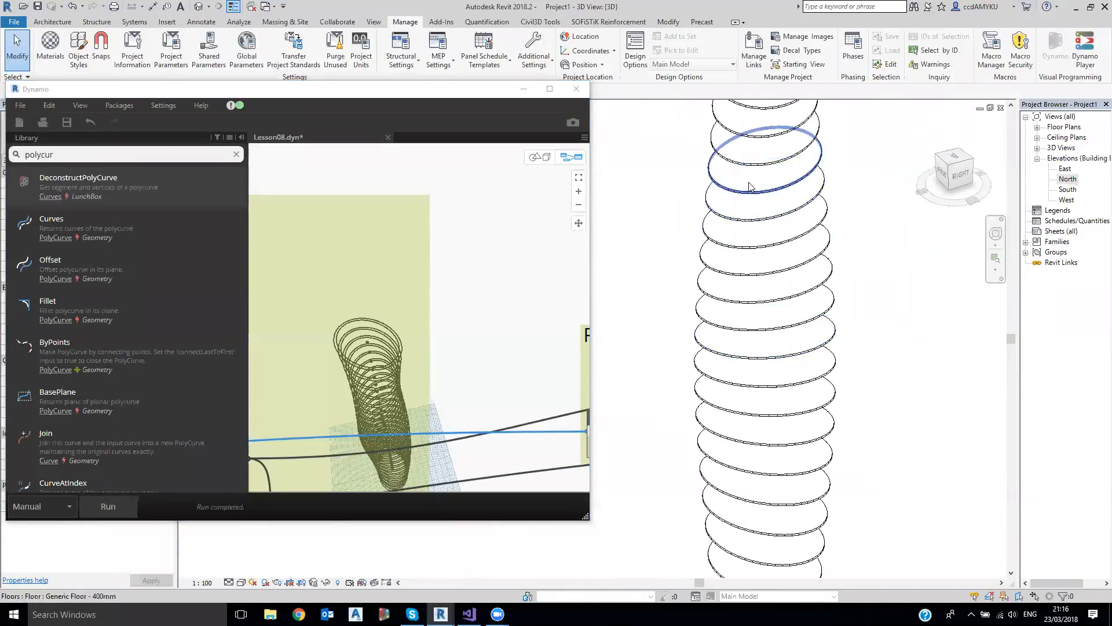
{"action": "scroll", "coordinate": [751, 183], "scroll_direction": "up", "scroll_amount": 3}
{"action": "scroll", "coordinate": [762, 164], "scroll_direction": "up", "scroll_amount": 2}
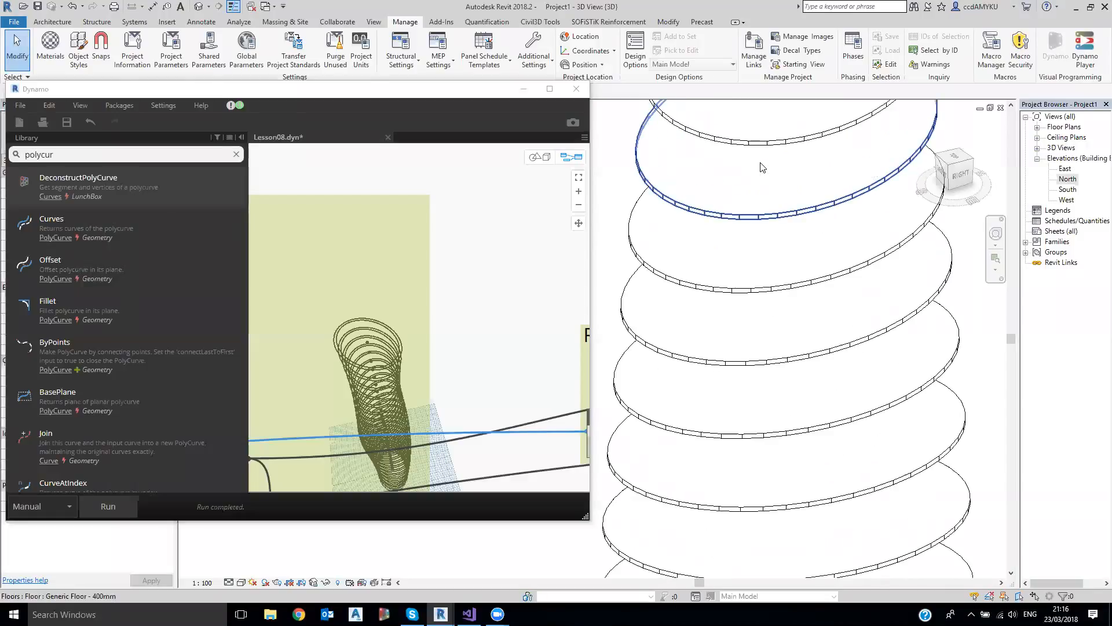
{"action": "scroll", "coordinate": [764, 176], "scroll_direction": "down", "scroll_amount": 3}
{"action": "scroll", "coordinate": [765, 176], "scroll_direction": "down", "scroll_amount": 2}
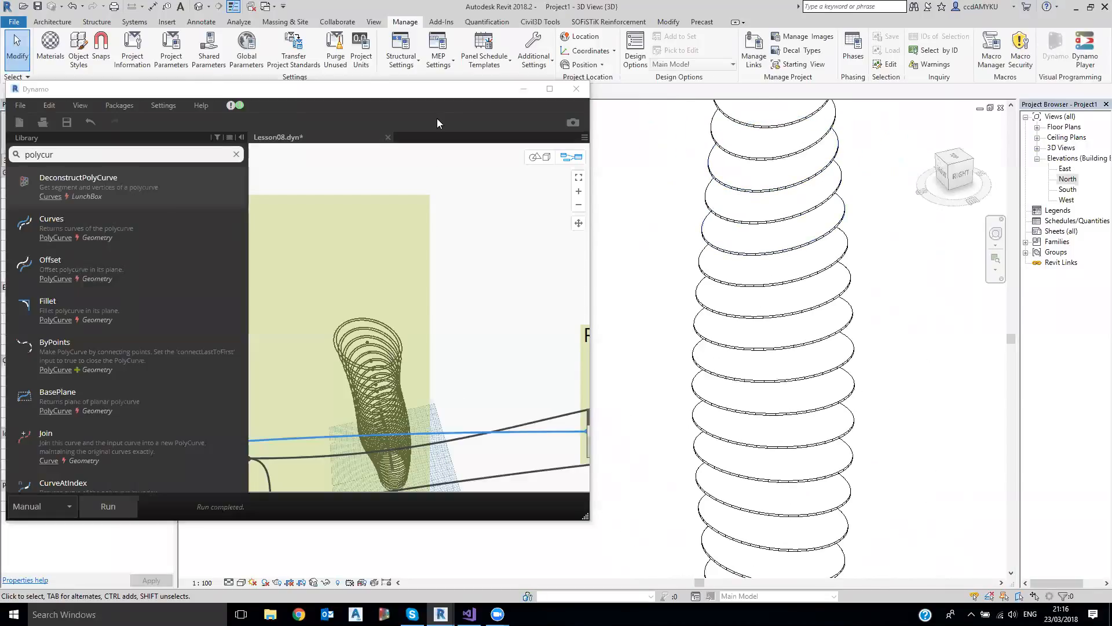
{"action": "left_click_drag", "start_coordinate": [458, 90], "coordinate": [521, 81]}
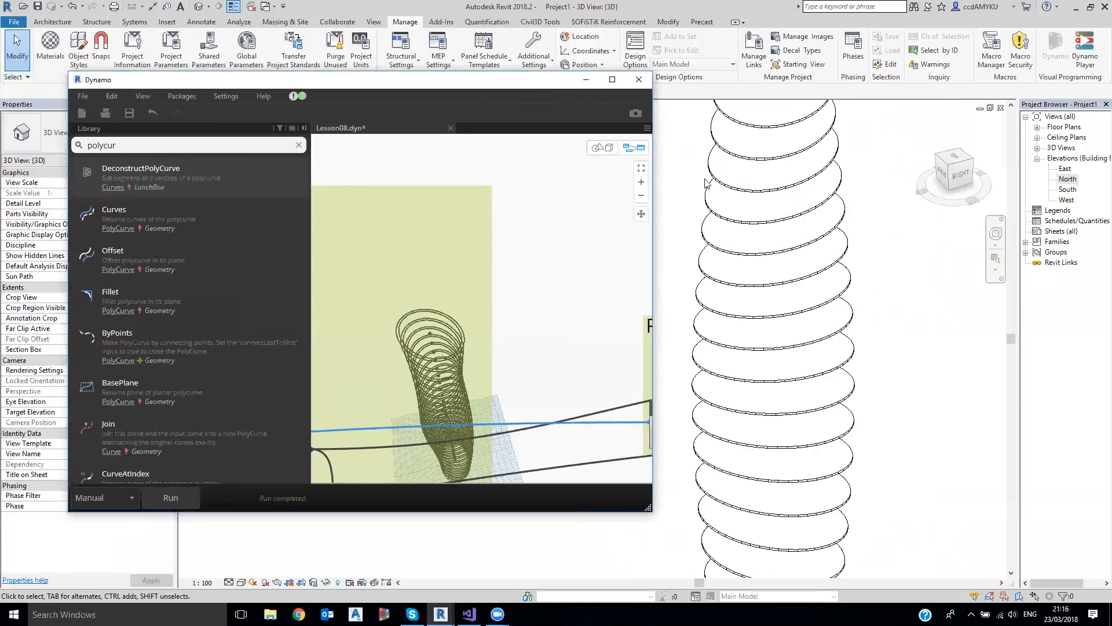
{"action": "left_click", "coordinate": [899, 363]}
{"action": "scroll", "coordinate": [901, 360], "scroll_direction": "down", "scroll_amount": 5}
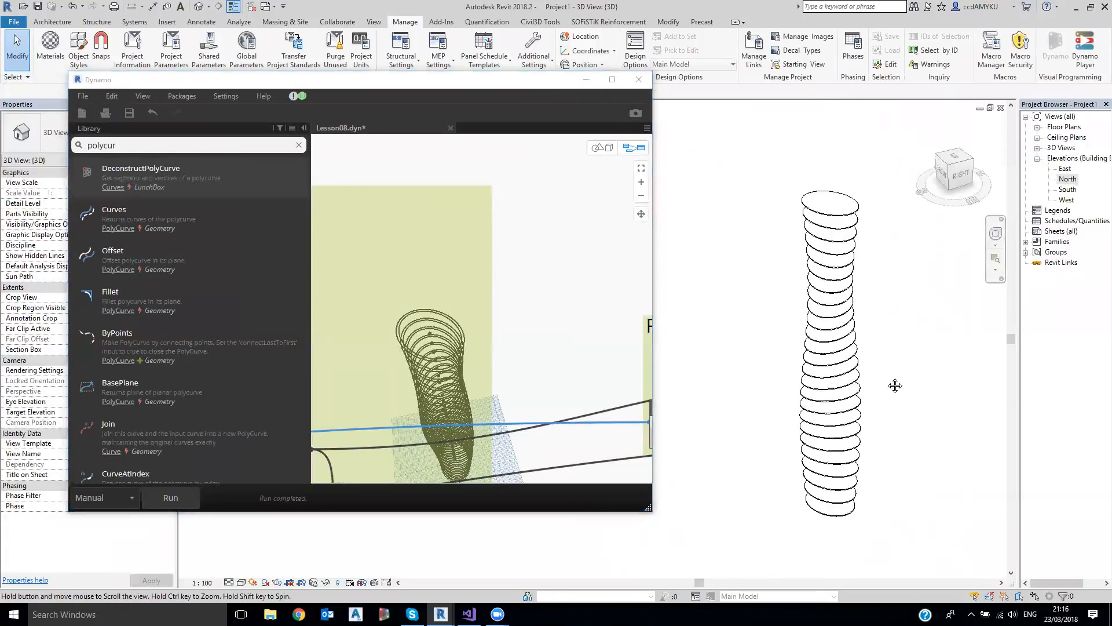
- Set the Number of points for Floors slider to 80 in Dynamo and run the graph again
{"action": "double_click", "coordinate": [433, 81]}
{"action": "scroll", "coordinate": [365, 272], "scroll_direction": "down", "scroll_amount": 4}
{"action": "middle_click_drag", "start_coordinate": [478, 291], "coordinate": [899, 356]}
{"action": "middle_click_drag", "start_coordinate": [376, 313], "coordinate": [829, 239]}
{"action": "scroll", "coordinate": [496, 329], "scroll_direction": "up", "scroll_amount": 10}
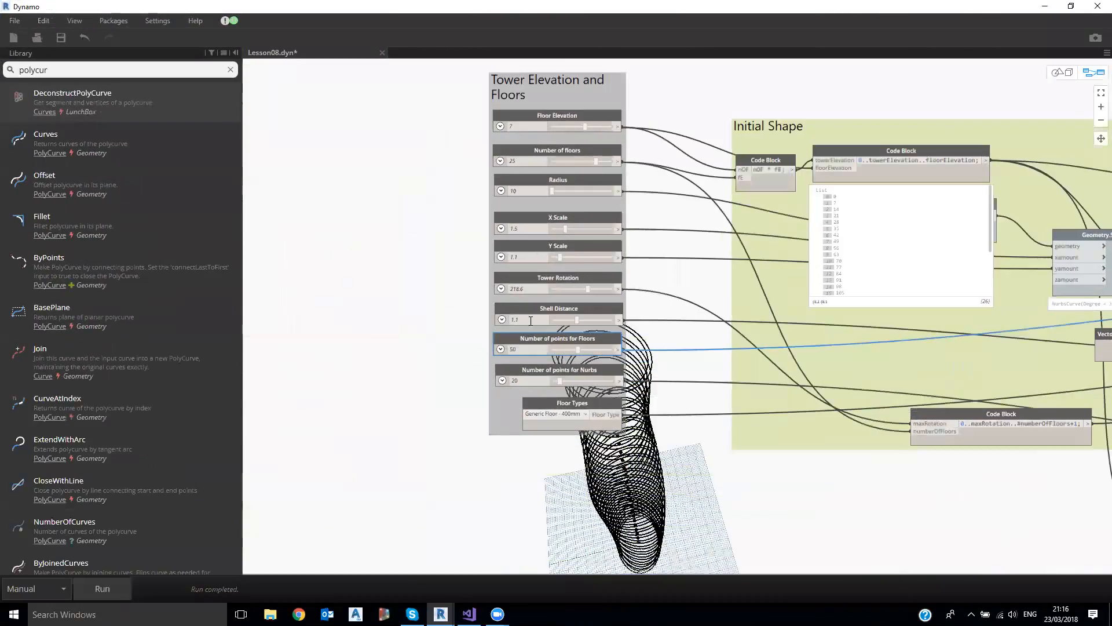
{"action": "left_click", "coordinate": [508, 326]}
{"action": "type", "text": "80"}
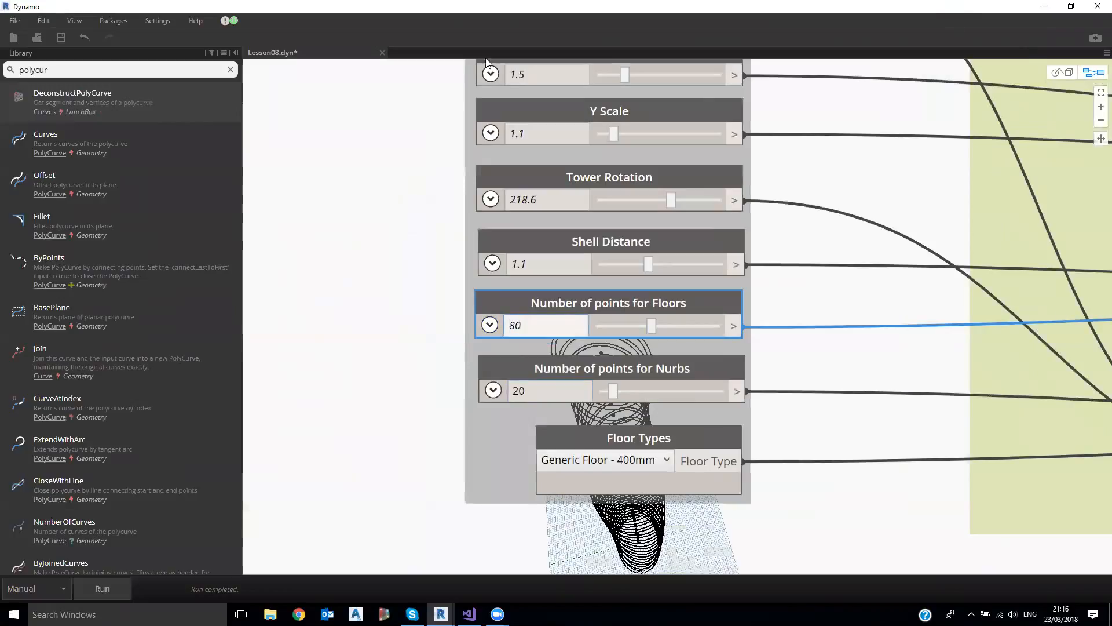
{"action": "double_click", "coordinate": [487, 6]}
{"action": "left_click", "coordinate": [176, 470]}
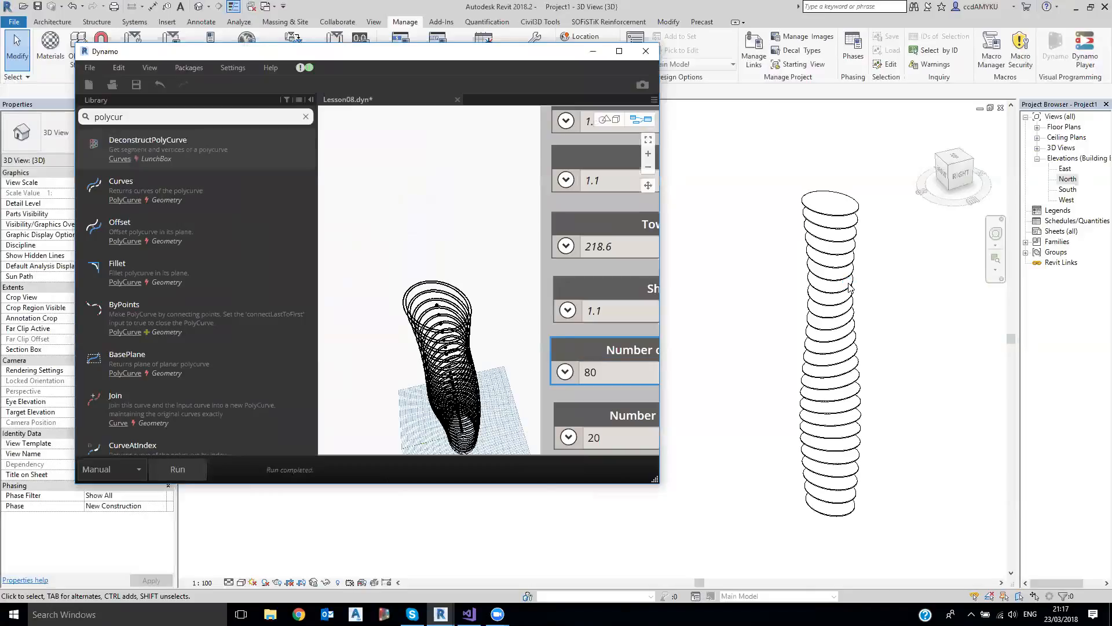
- Inspect the smoothness of the upper floors in the Revit 3D view, selecting the topmost floor
{"action": "scroll", "coordinate": [860, 203], "scroll_direction": "up", "scroll_amount": 5}
{"action": "right_click", "coordinate": [864, 216]}
{"action": "left_click", "coordinate": [868, 133]}
{"action": "scroll", "coordinate": [869, 200], "scroll_direction": "up", "scroll_amount": 5}
{"action": "middle_click_drag", "start_coordinate": [883, 282], "coordinate": [890, 327]}
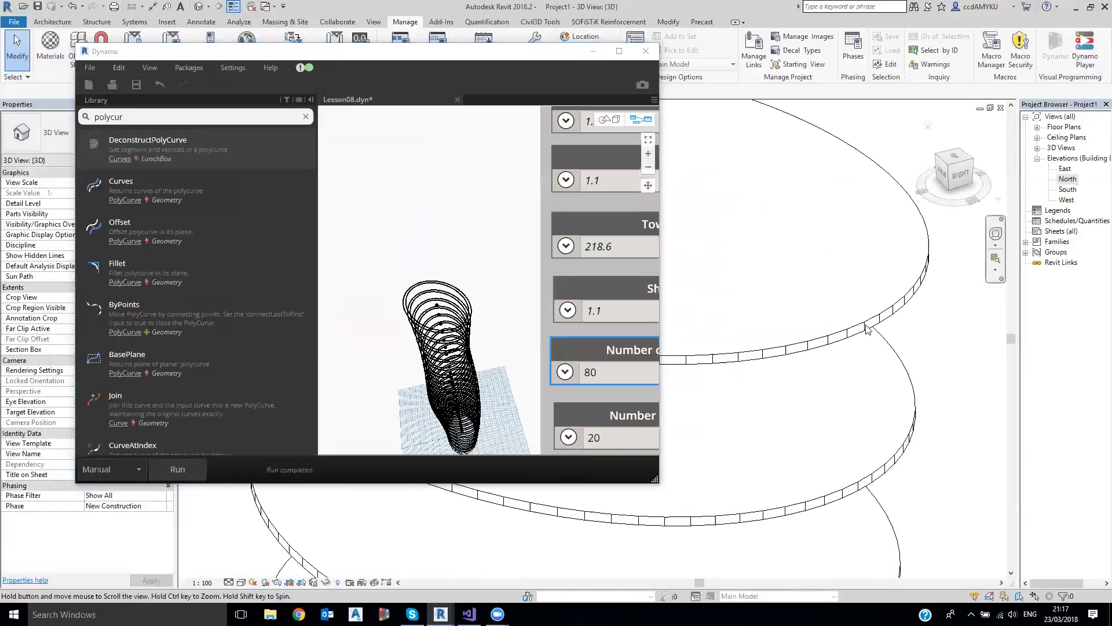
{"action": "left_click", "coordinate": [867, 329]}
{"action": "scroll", "coordinate": [860, 335], "scroll_direction": "down", "scroll_amount": 5}
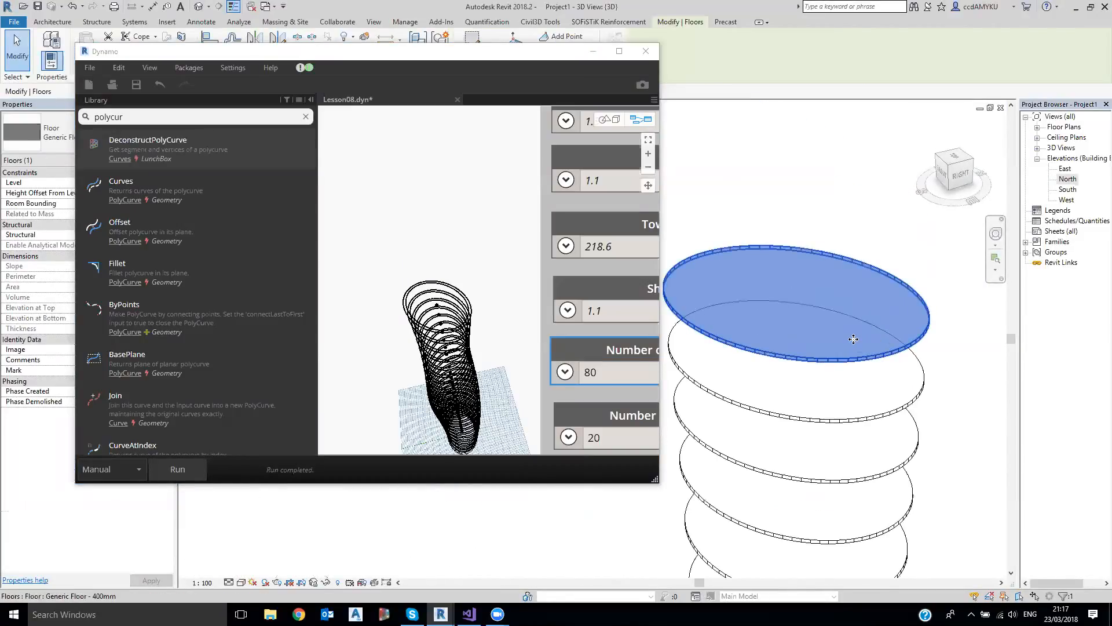
{"action": "scroll", "coordinate": [854, 339], "scroll_direction": "down", "scroll_amount": 3}
{"action": "scroll", "coordinate": [863, 162], "scroll_direction": "down", "scroll_amount": 4}
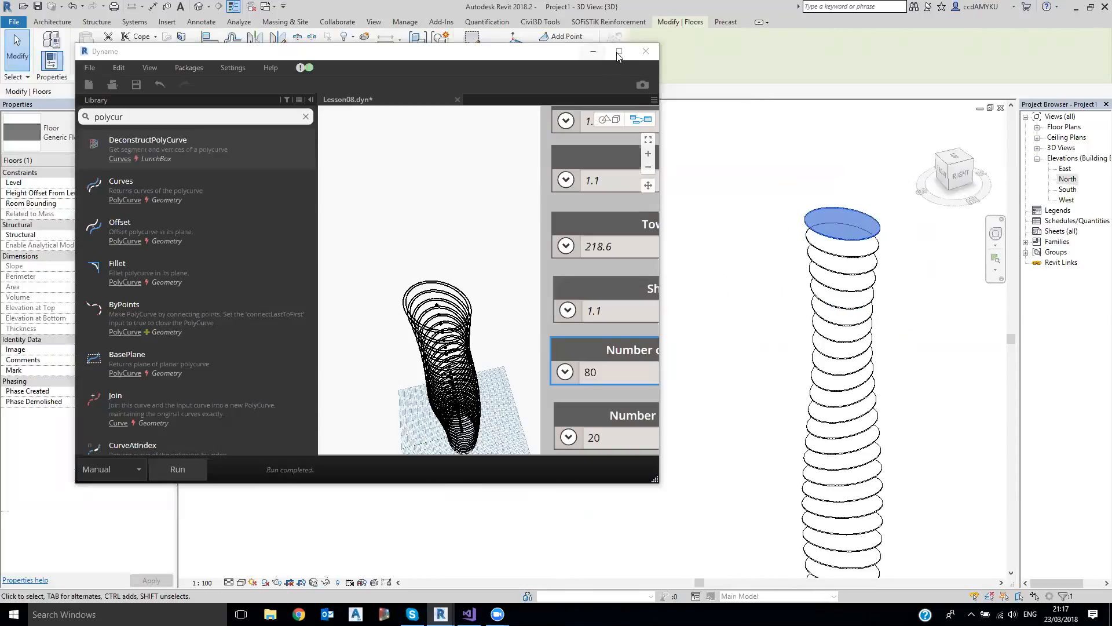
- Open the Level 3 floor plan, select its floor outline, and return to the 3D view
{"action": "left_click", "coordinate": [1037, 127]}
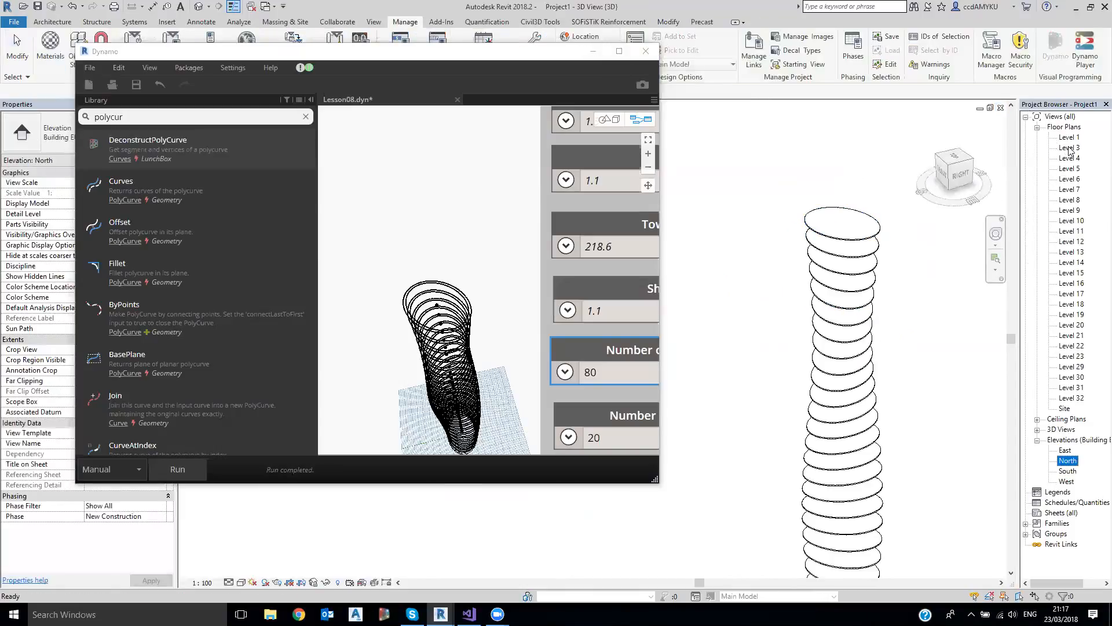
{"action": "double_click", "coordinate": [1069, 147]}
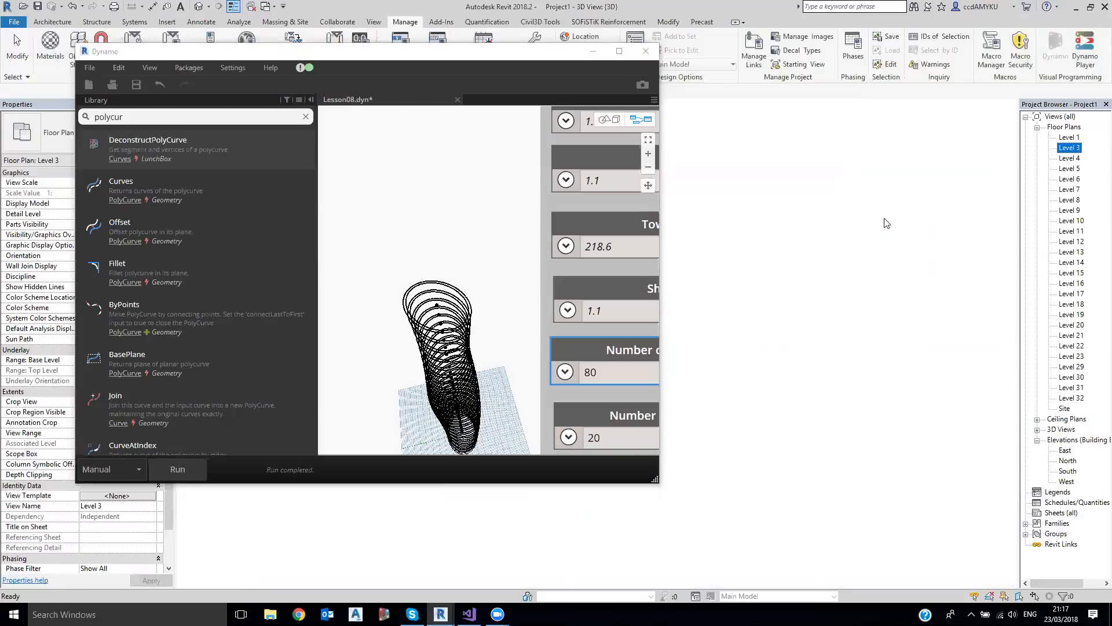
{"action": "left_click", "coordinate": [877, 273]}
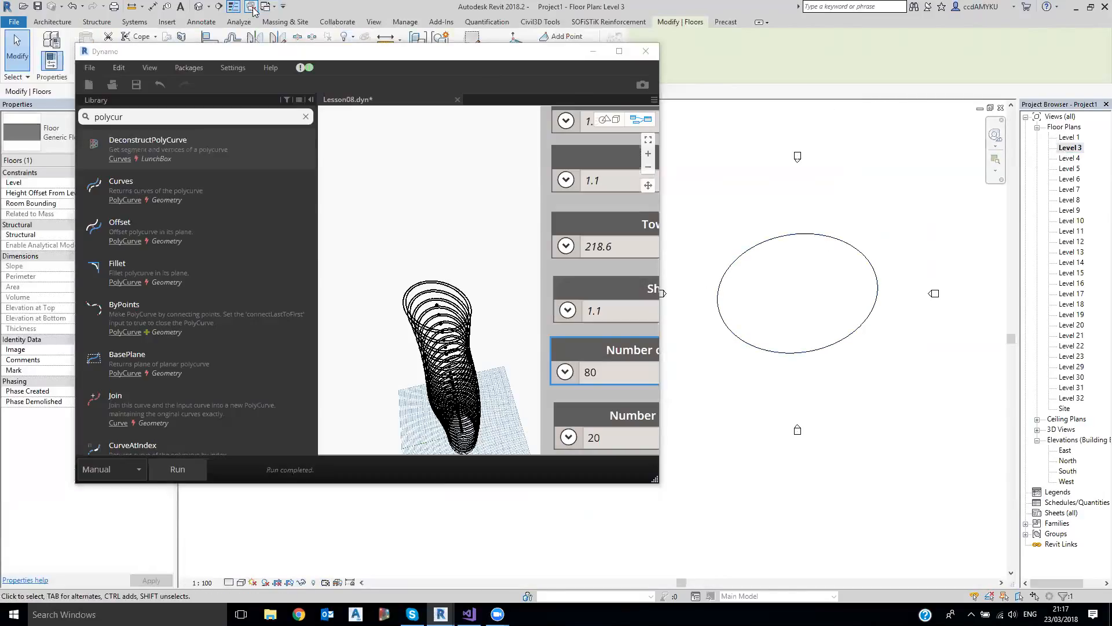
{"action": "left_click", "coordinate": [200, 5]}
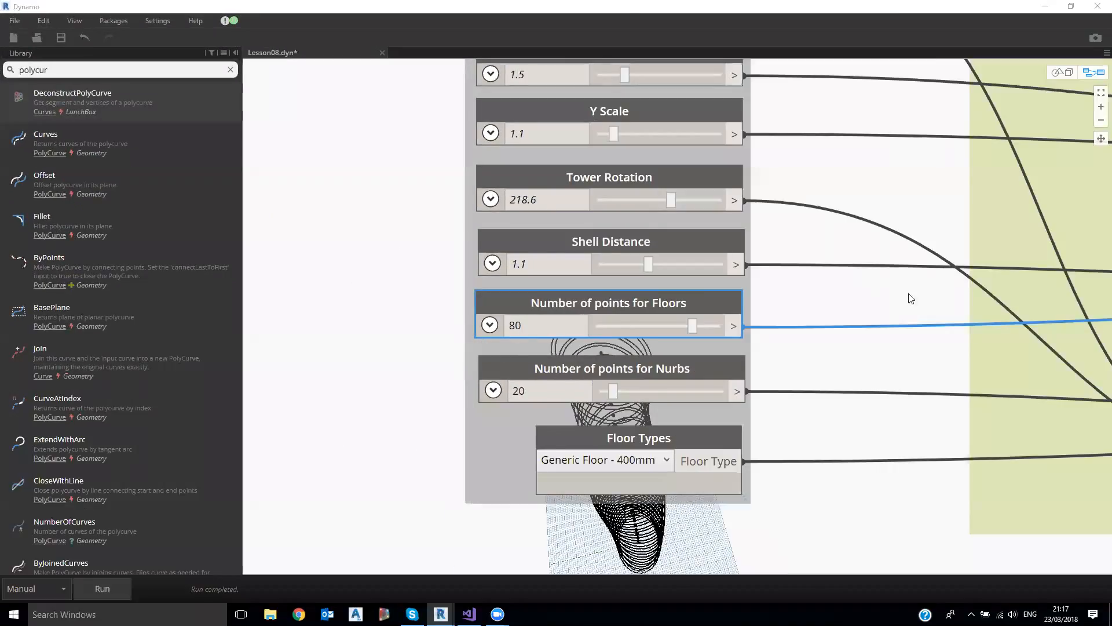
- Reposition the Floor.ByOutlineTypeAndLevel node beside the group that rebuilds the floor curves
{"action": "scroll", "coordinate": [909, 298], "scroll_direction": "down", "scroll_amount": 7}
{"action": "middle_click_drag", "start_coordinate": [909, 298], "coordinate": [655, 308]}
{"action": "middle_click_drag", "start_coordinate": [1067, 417], "coordinate": [784, 391]}
{"action": "middle_click_drag", "start_coordinate": [1107, 388], "coordinate": [926, 387]}
{"action": "scroll", "coordinate": [947, 232], "scroll_direction": "up", "scroll_amount": 2}
{"action": "scroll", "coordinate": [950, 235], "scroll_direction": "up", "scroll_amount": 5}
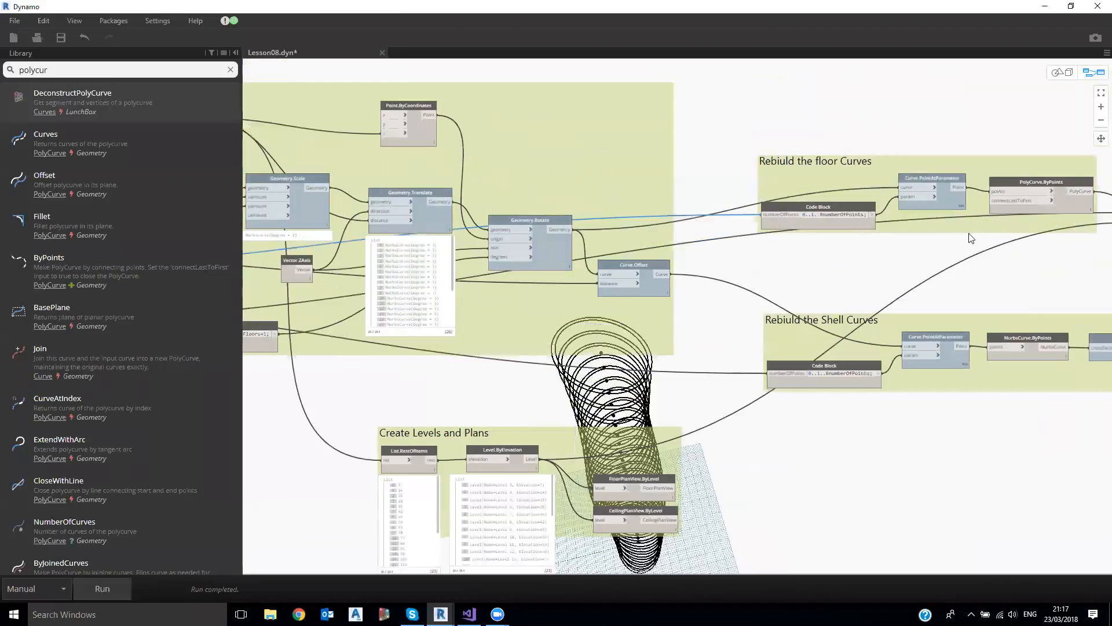
{"action": "scroll", "coordinate": [967, 226], "scroll_direction": "down", "scroll_amount": 3}
{"action": "middle_click_drag", "start_coordinate": [968, 226], "coordinate": [777, 265]}
{"action": "scroll", "coordinate": [1036, 240], "scroll_direction": "up", "scroll_amount": 1}
{"action": "scroll", "coordinate": [1037, 242], "scroll_direction": "up", "scroll_amount": 2}
{"action": "left_click_drag", "start_coordinate": [1026, 233], "coordinate": [1007, 222]}
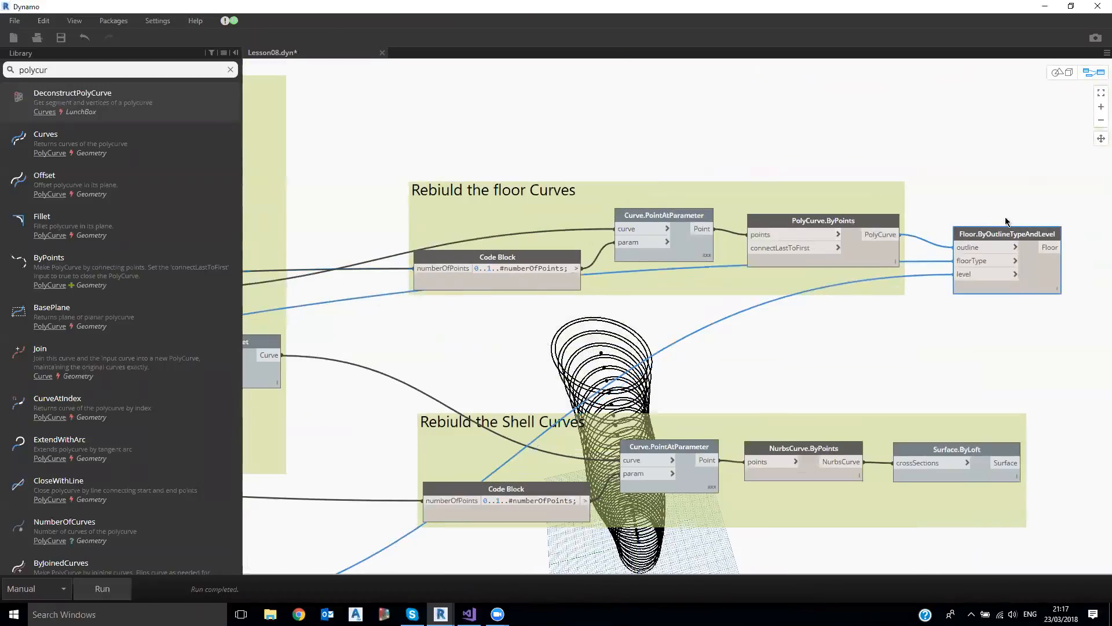
{"action": "left_click", "coordinate": [897, 203]}
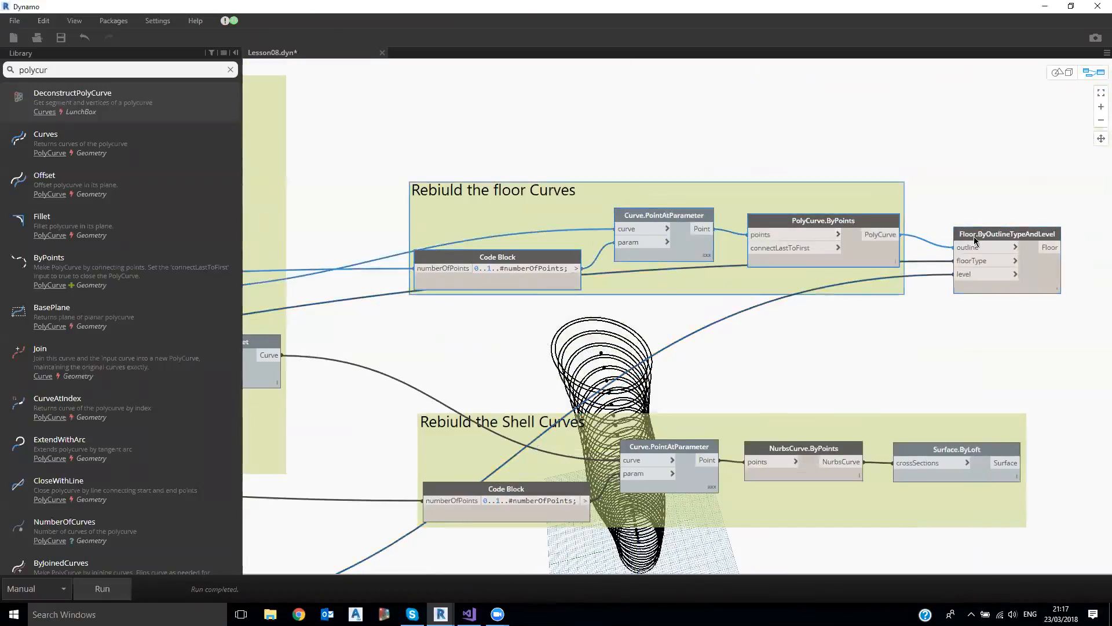
{"action": "right_click", "coordinate": [855, 198]}
{"action": "left_click", "coordinate": [933, 142]}
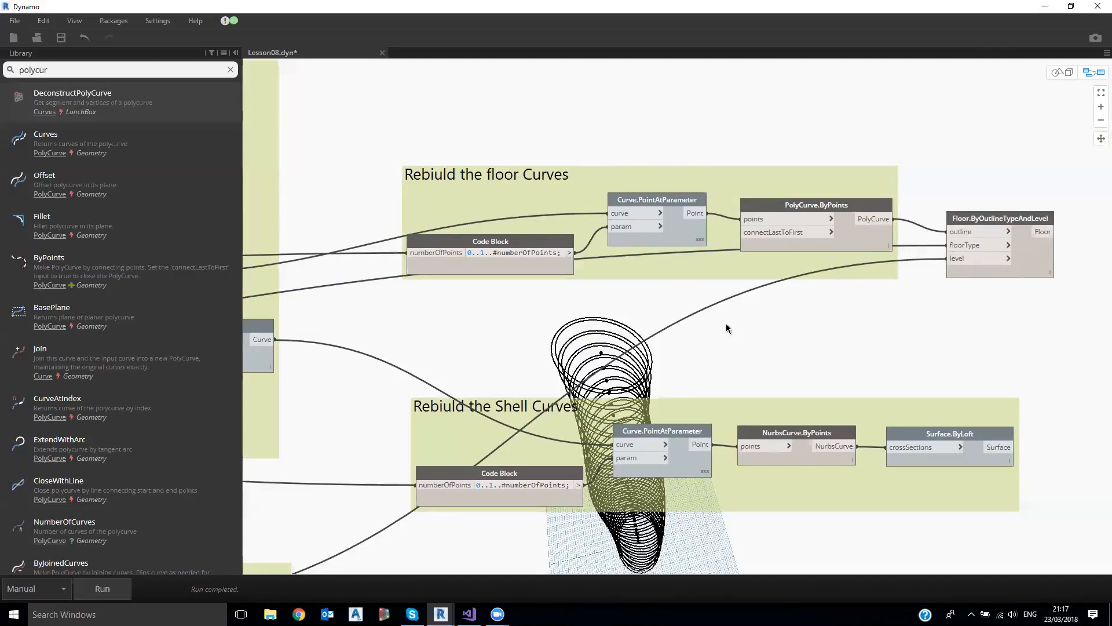
- Turn on the geometry preview of the Surface.ByLoft node and turn off the preview of NurbsCurve.ByPoints
{"action": "middle_click_drag", "start_coordinate": [894, 331], "coordinate": [774, 222]}
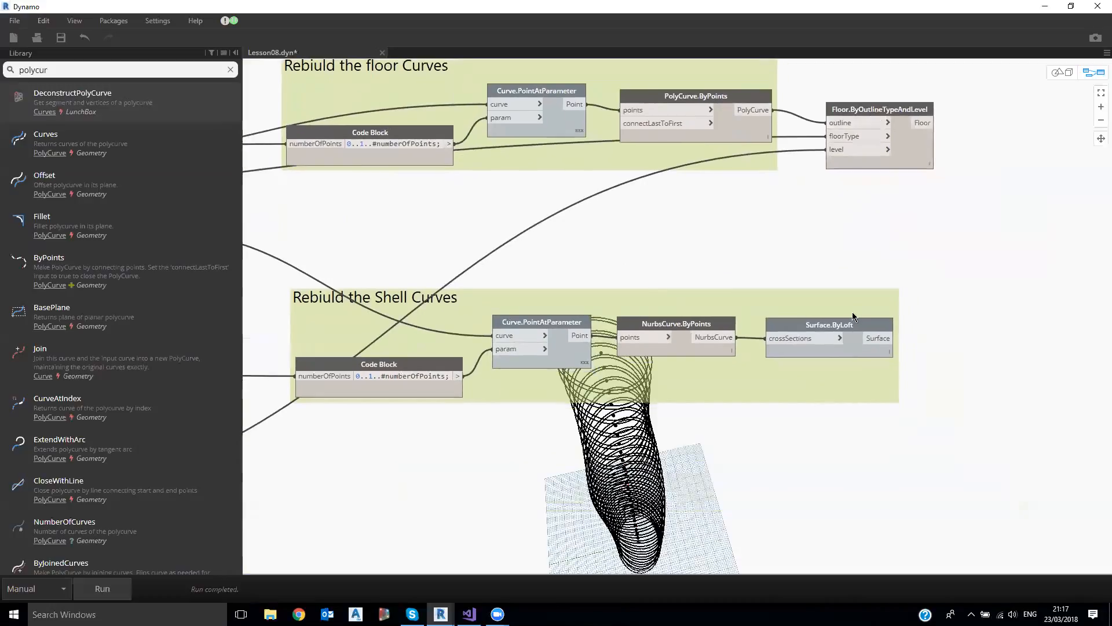
{"action": "right_click", "coordinate": [848, 325]}
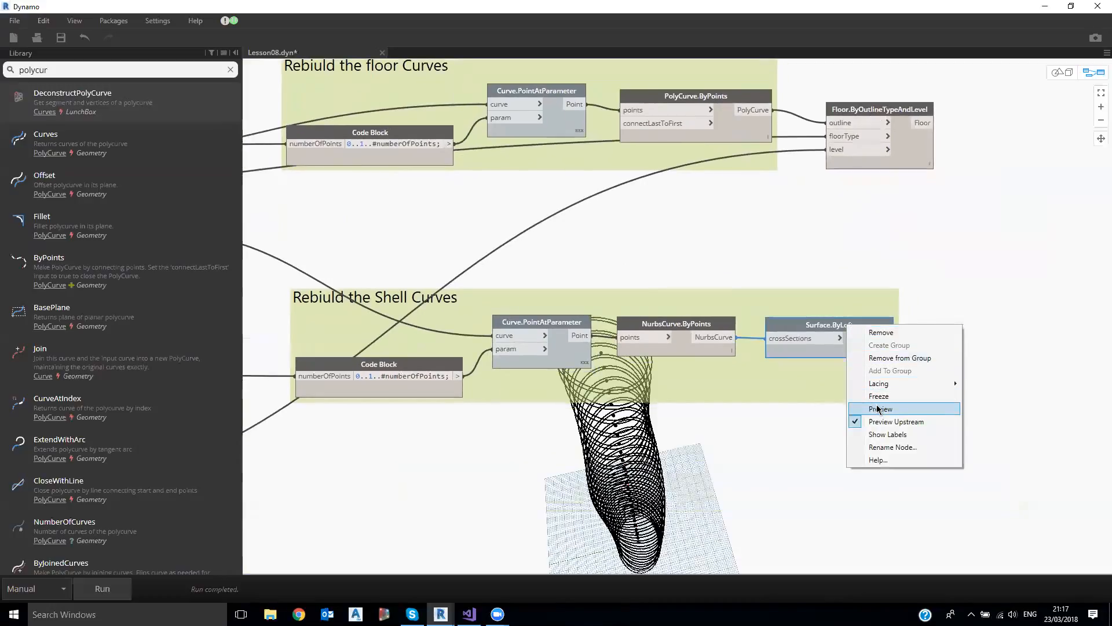
{"action": "left_click", "coordinate": [879, 409]}
{"action": "key", "text": "ctrl+b"}
{"action": "right_click_drag", "start_coordinate": [754, 423], "coordinate": [658, 333]}
{"action": "key", "text": "ctrl+b"}
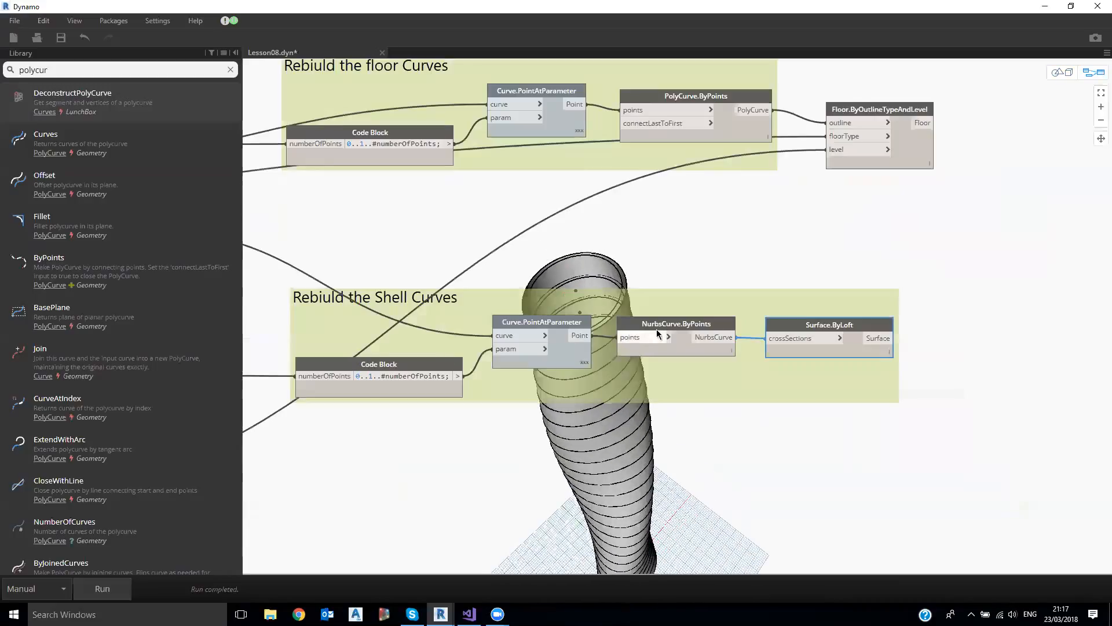
{"action": "right_click", "coordinate": [659, 321]}
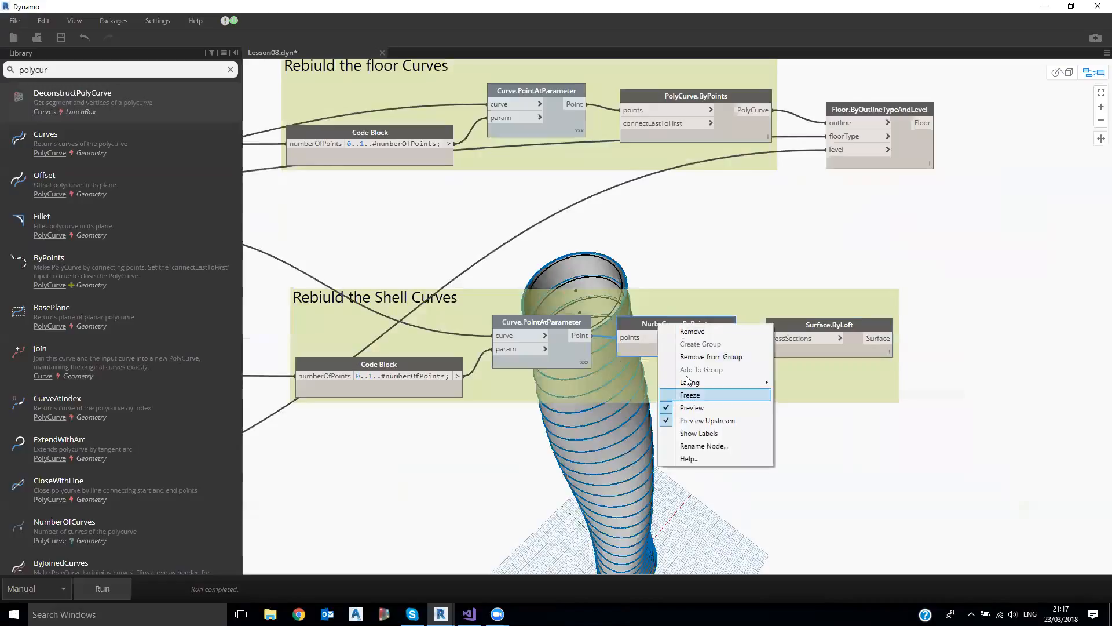
{"action": "left_click", "coordinate": [692, 407]}
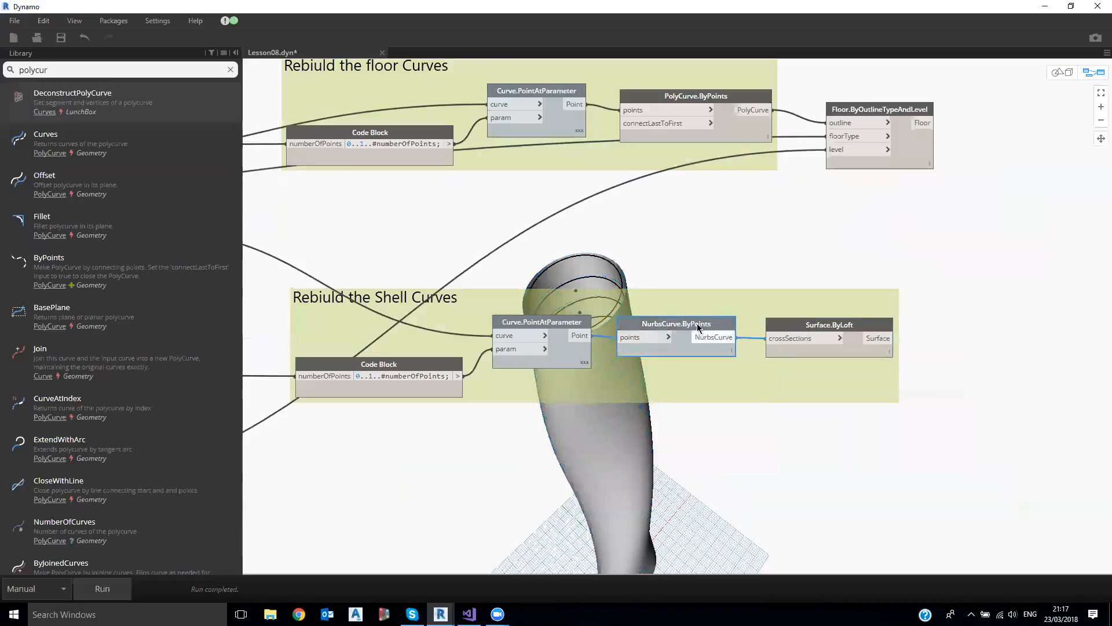
- Turn off the geometry preview of the PolyCurve.ByPoints node and check the shell from another angle
{"action": "left_click", "coordinate": [709, 99]}
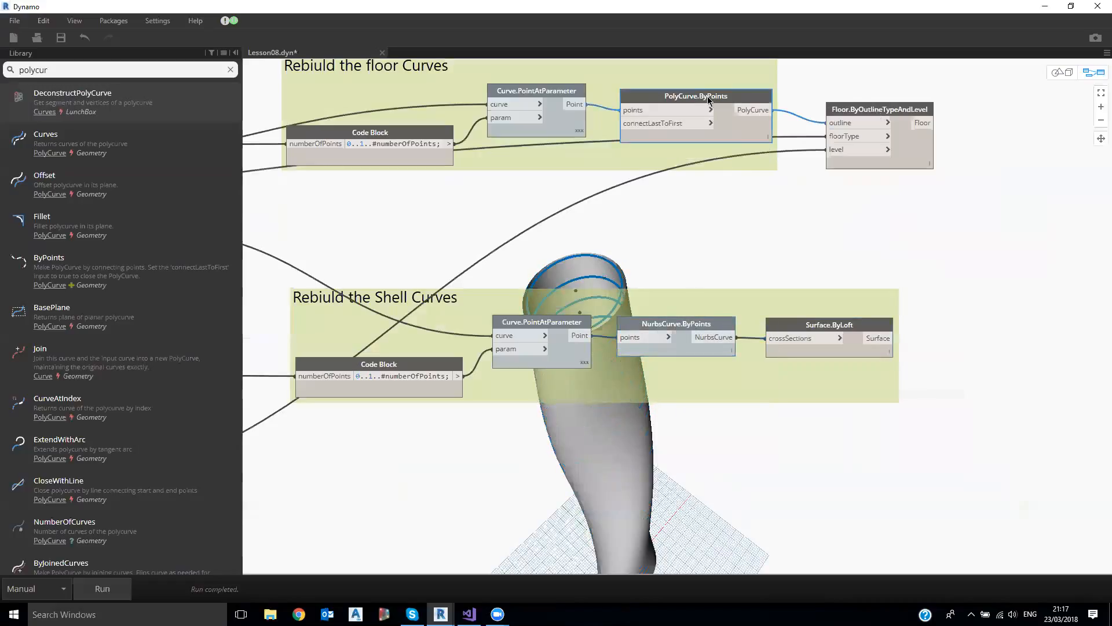
{"action": "right_click", "coordinate": [708, 100]}
{"action": "left_click", "coordinate": [745, 181]}
{"action": "key", "text": "ctrl+b"}
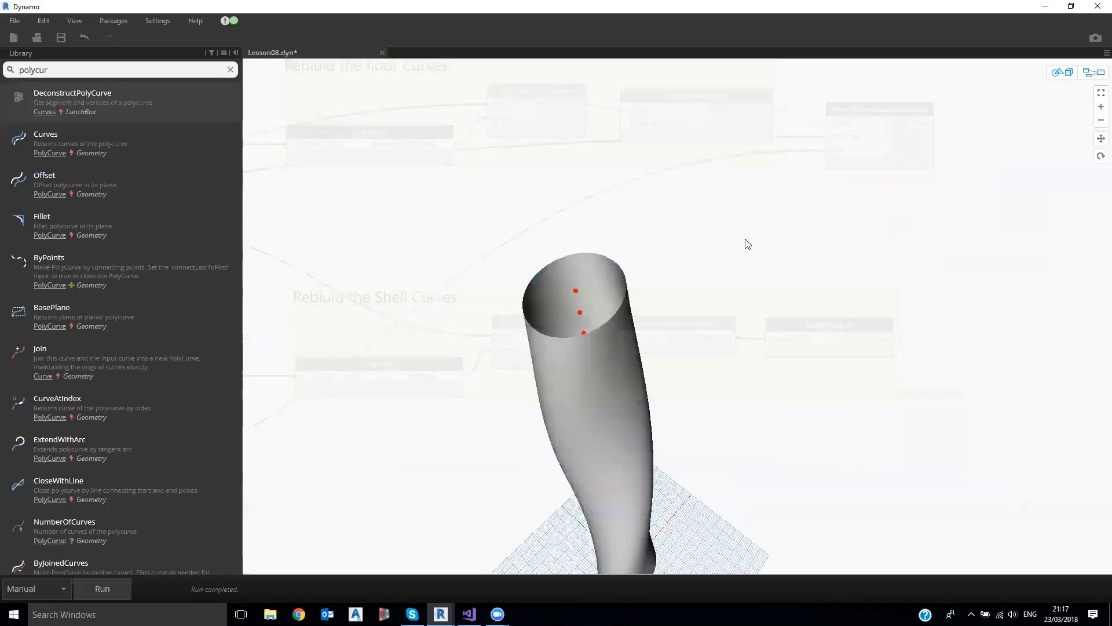
{"action": "right_click_drag", "start_coordinate": [748, 243], "coordinate": [742, 273]}
{"action": "key", "text": "ctrl+b"}
- Turn the PolyCurve.ByPoints preview back on and view the lofted shell from the side
{"action": "right_click", "coordinate": [737, 95]}
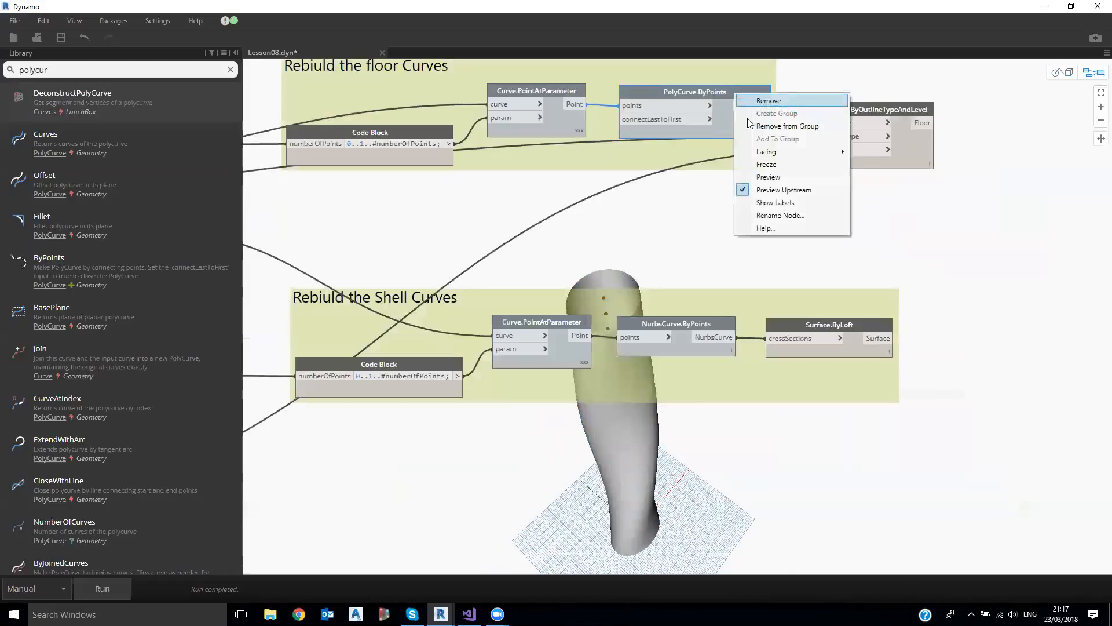
{"action": "left_click", "coordinate": [753, 190]}
{"action": "key", "text": "ctrl+b"}
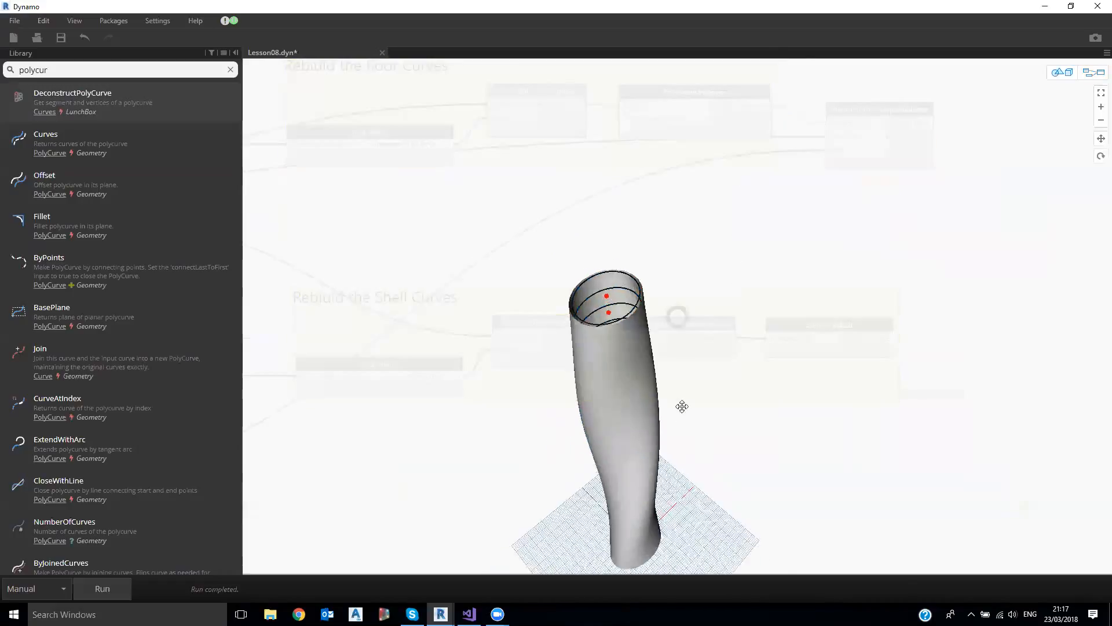
{"action": "right_click_drag", "start_coordinate": [682, 406], "coordinate": [695, 408]}
{"action": "middle_click_drag", "start_coordinate": [687, 368], "coordinate": [694, 241]}
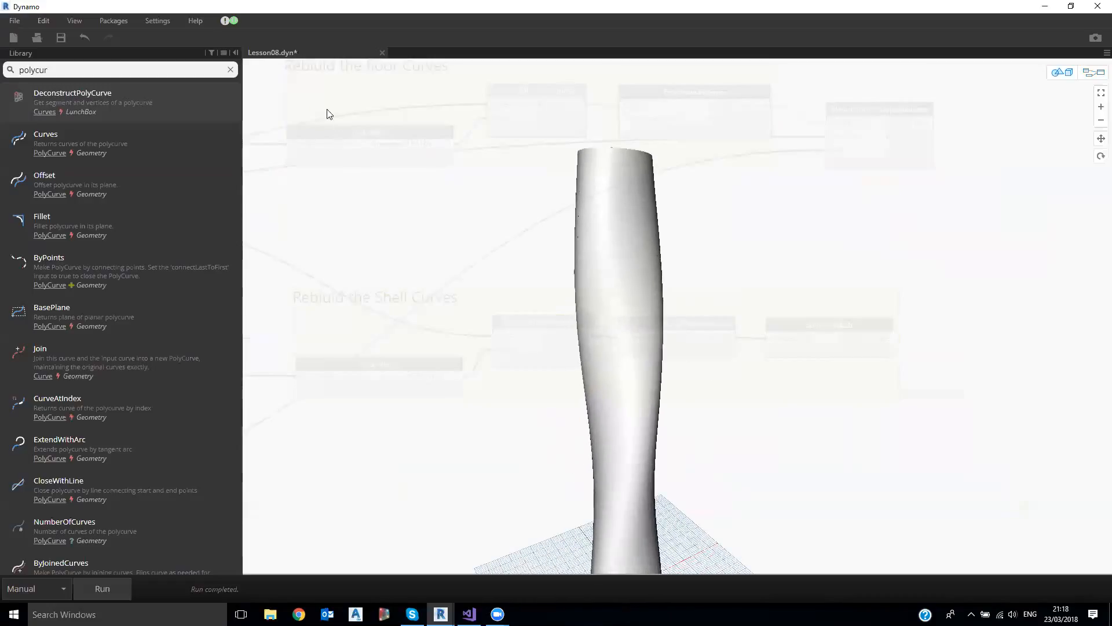
- Delete the stray Geometry.ClosestPointTo node and collapse the library's Geometry category
{"action": "left_click", "coordinate": [230, 70]}
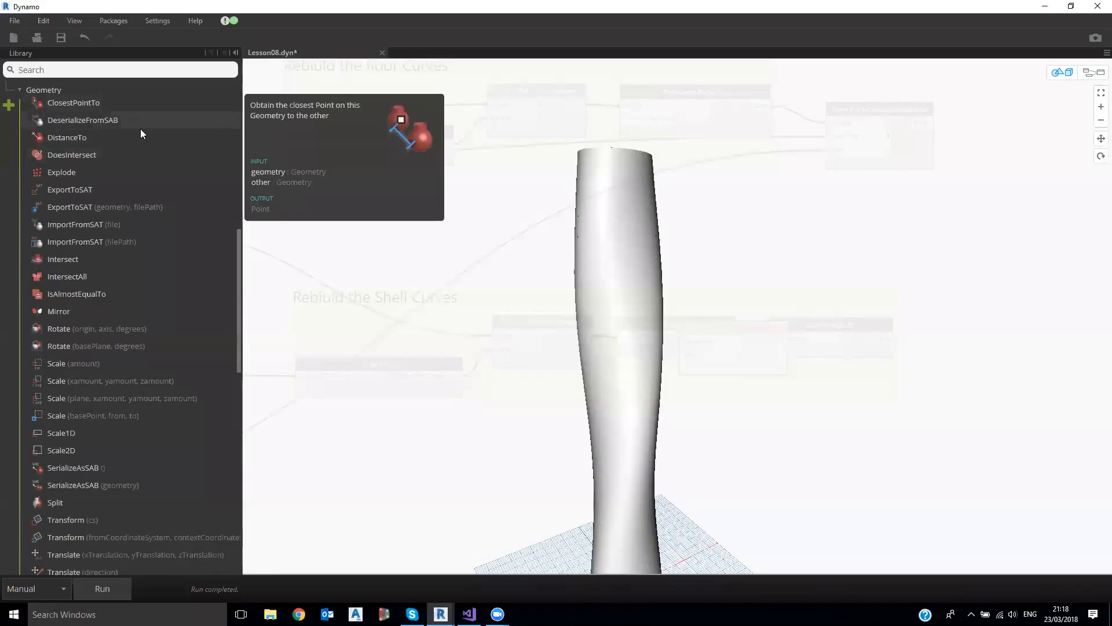
{"action": "key", "text": "ctrl+b"}
{"action": "left_click_drag", "start_coordinate": [759, 331], "coordinate": [772, 362]}
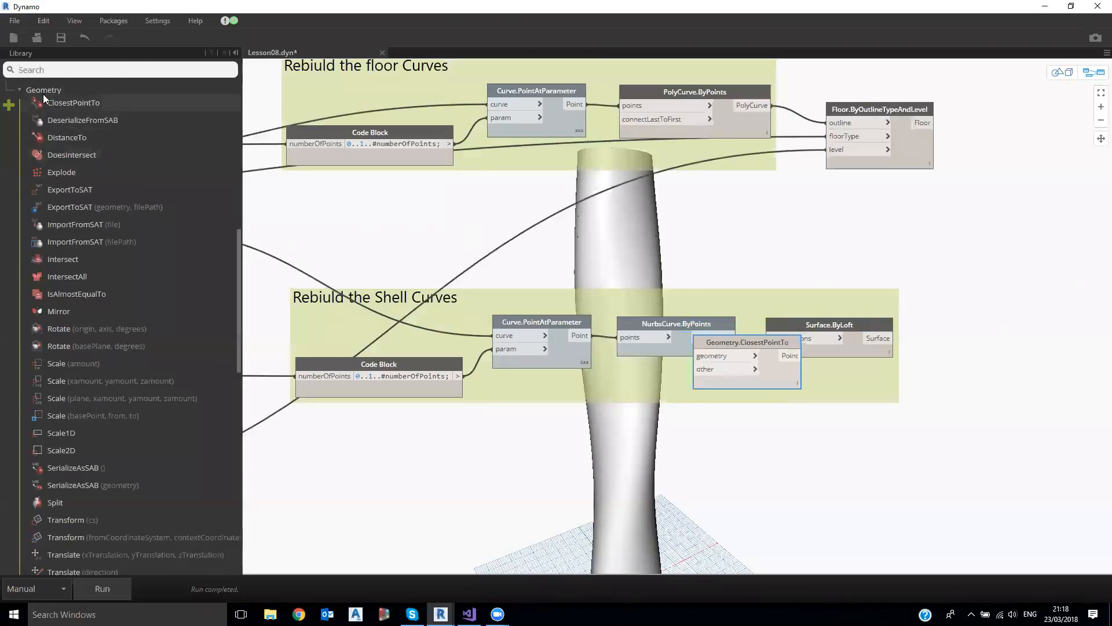
{"action": "key", "text": "Delete"}
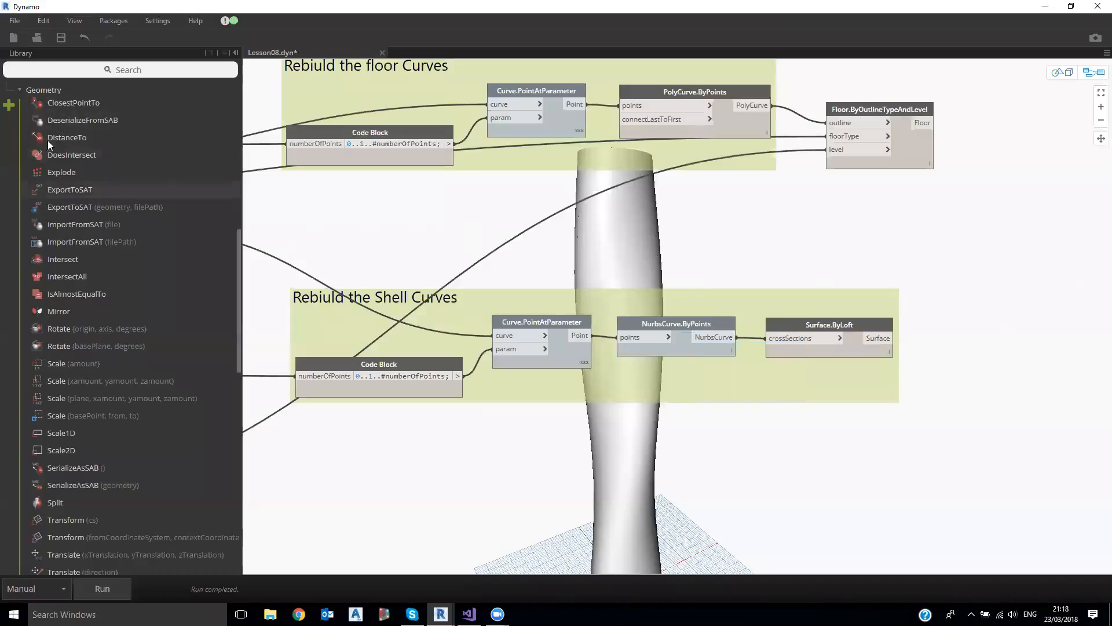
{"action": "left_click", "coordinate": [33, 90]}
{"action": "scroll", "coordinate": [64, 119], "scroll_direction": "up", "scroll_amount": 8}
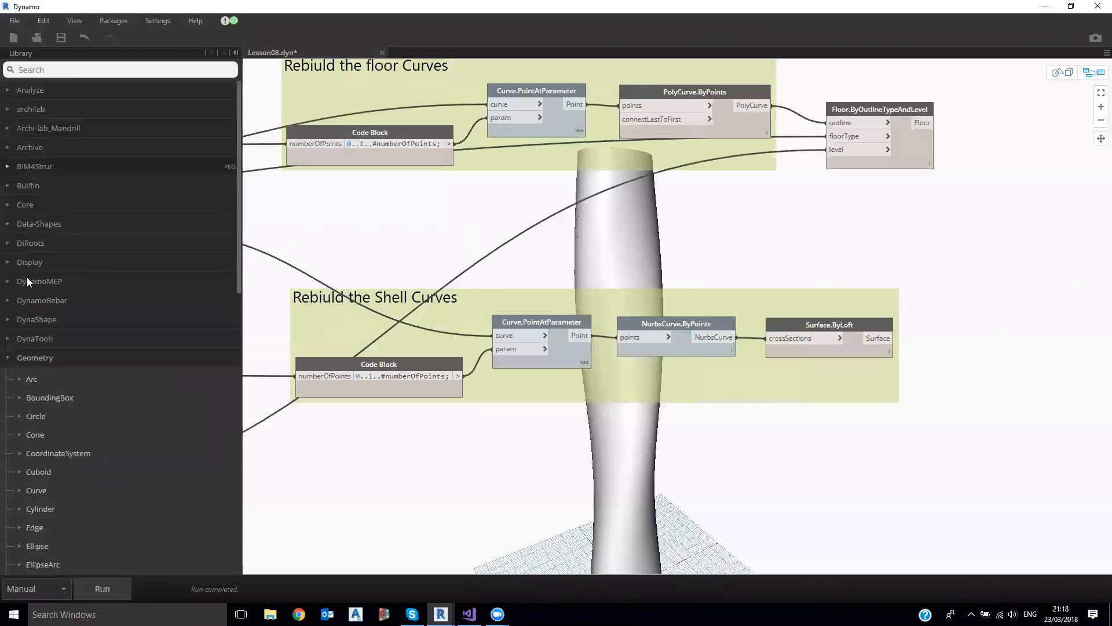
{"action": "left_click", "coordinate": [23, 358]}
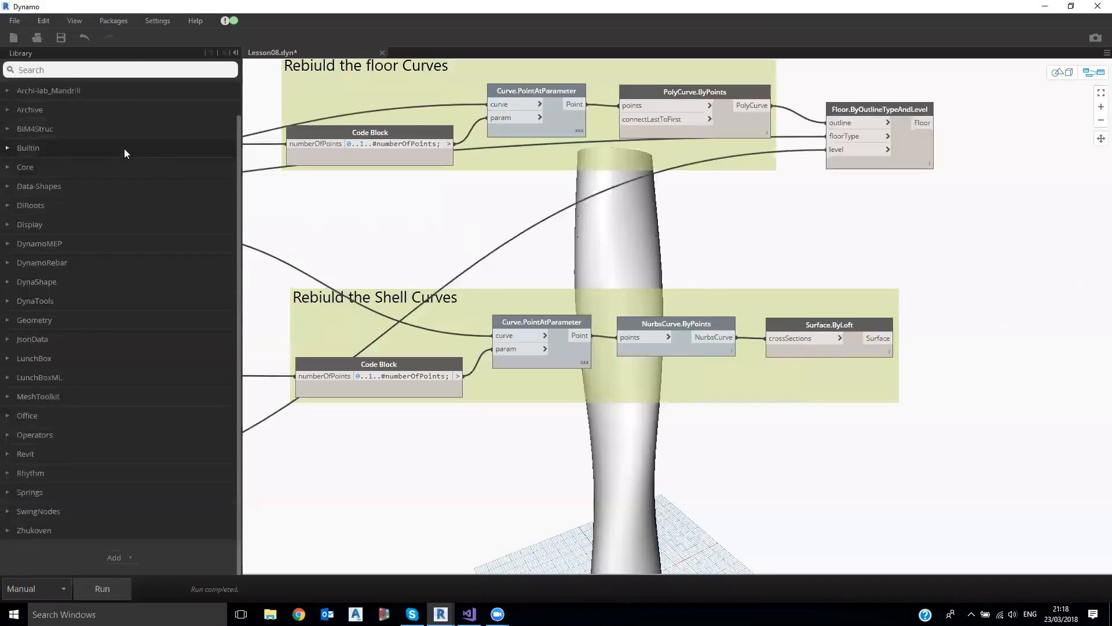
- Open the online package search, look up "lunch", and close the search window
{"action": "left_click", "coordinate": [120, 21]}
{"action": "left_click", "coordinate": [146, 33]}
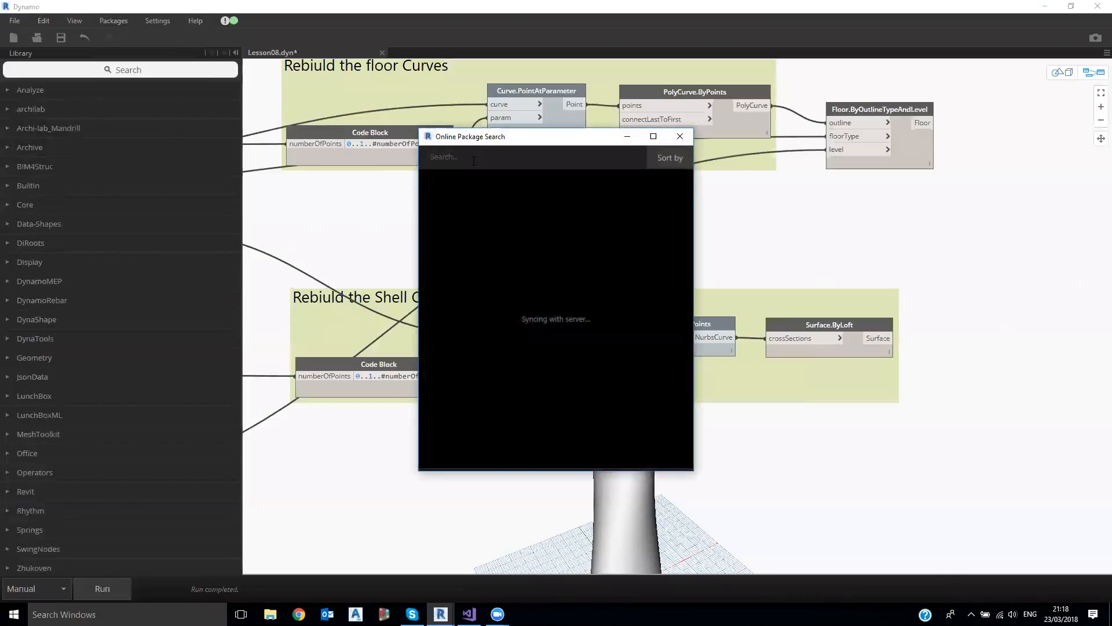
{"action": "left_click_drag", "start_coordinate": [528, 137], "coordinate": [564, 140]}
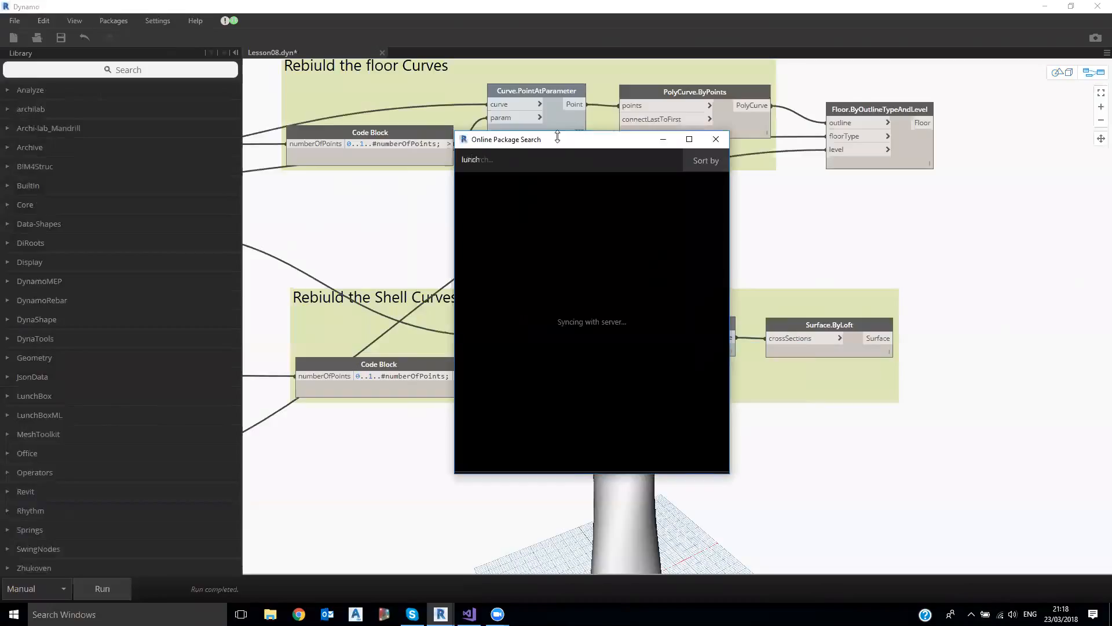
{"action": "left_click_drag", "start_coordinate": [560, 143], "coordinate": [415, 75]}
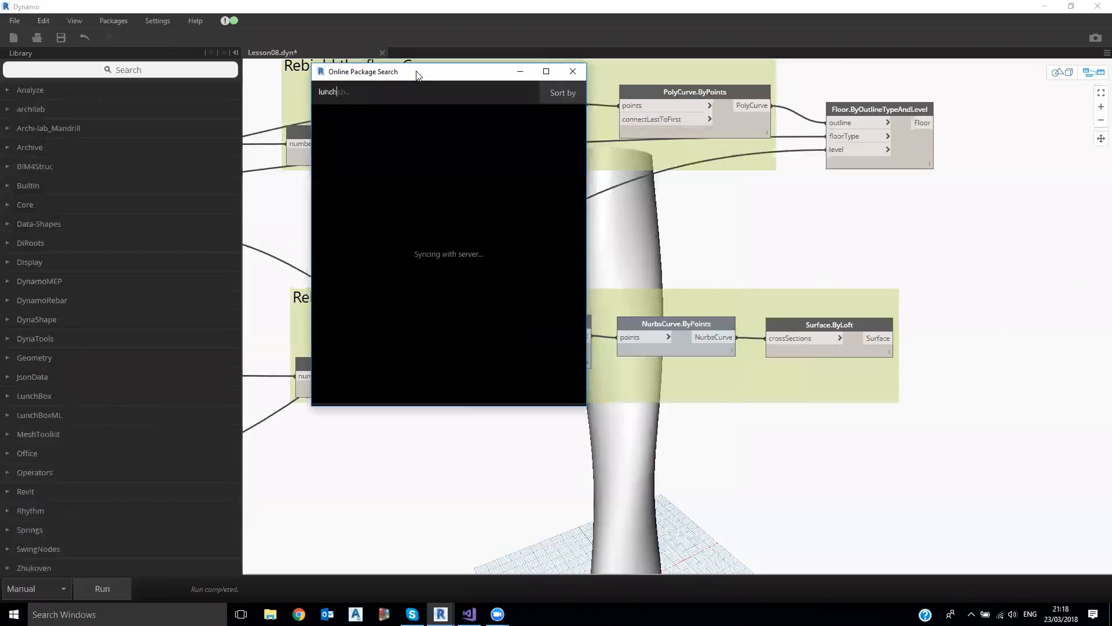
{"action": "left_click", "coordinate": [569, 71]}
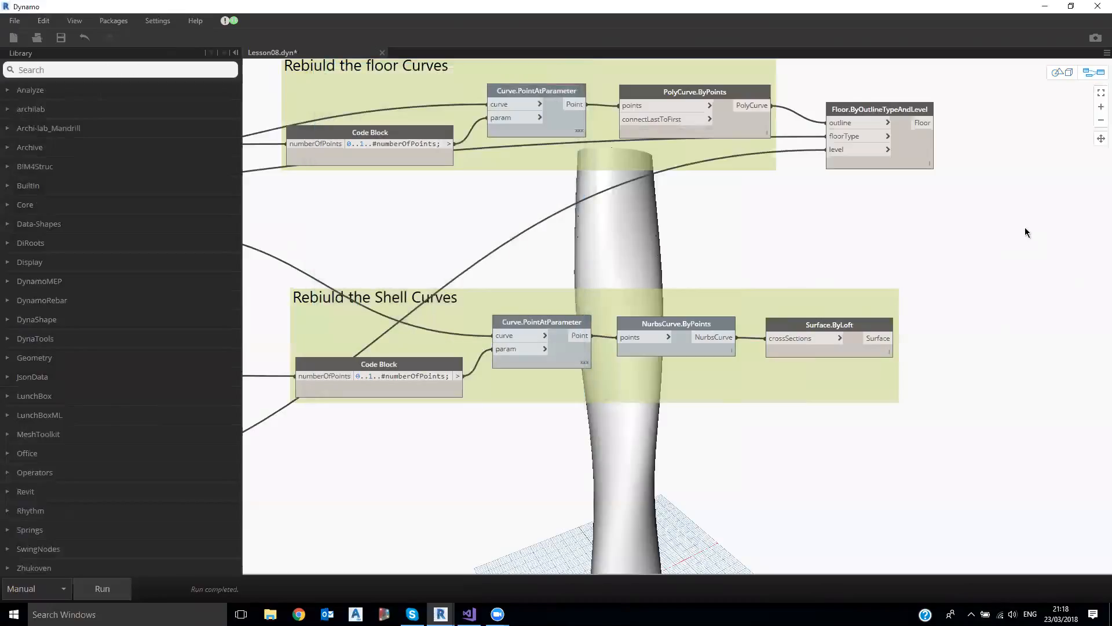
- Search the node library for "quad" and add LunchBox's PanelQuad node to the graph
{"action": "left_click", "coordinate": [68, 396]}
{"action": "scroll", "coordinate": [61, 257], "scroll_direction": "down", "scroll_amount": 5}
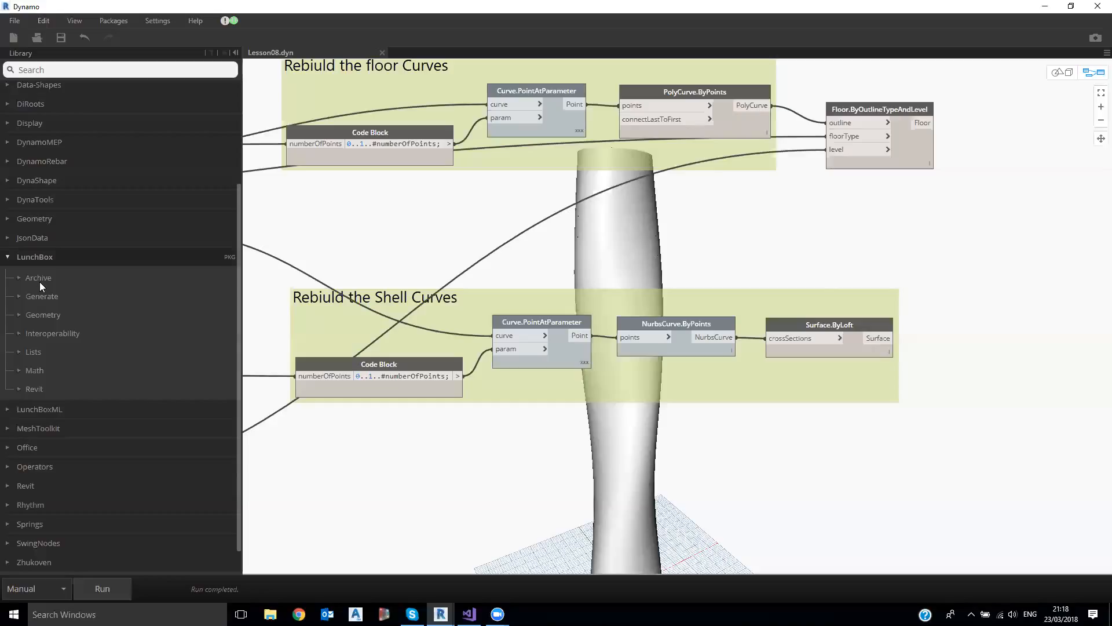
{"action": "left_click", "coordinate": [88, 68]}
{"action": "type", "text": "quad"}
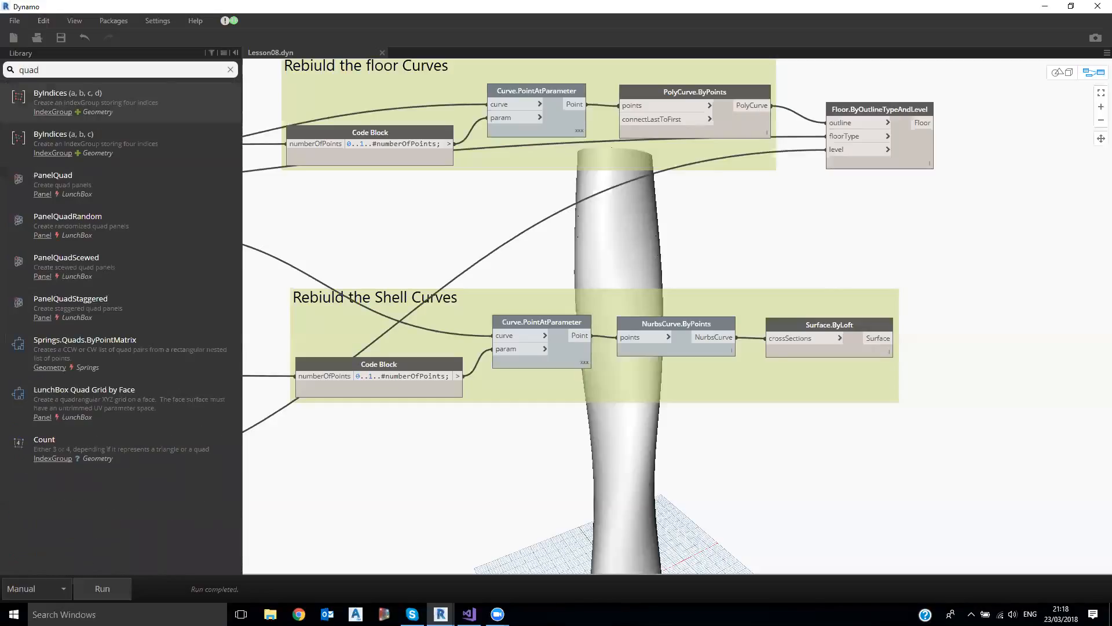
{"action": "left_click", "coordinate": [51, 176]}
{"action": "left_click_drag", "start_coordinate": [777, 356], "coordinate": [1029, 201]}
- Place the Panel.PanelQuad node beside Surface.ByLoft and connect the lofted surface to its srf input
{"action": "scroll", "coordinate": [1001, 171], "scroll_direction": "up", "scroll_amount": 2}
{"action": "middle_click_drag", "start_coordinate": [989, 170], "coordinate": [800, 174]}
{"action": "left_click_drag", "start_coordinate": [811, 212], "coordinate": [921, 181]}
{"action": "scroll", "coordinate": [921, 185], "scroll_direction": "up", "scroll_amount": 2}
{"action": "middle_click_drag", "start_coordinate": [777, 186], "coordinate": [817, 190]}
{"action": "scroll", "coordinate": [921, 186], "scroll_direction": "down", "scroll_amount": 2}
{"action": "left_click_drag", "start_coordinate": [963, 191], "coordinate": [962, 348]}
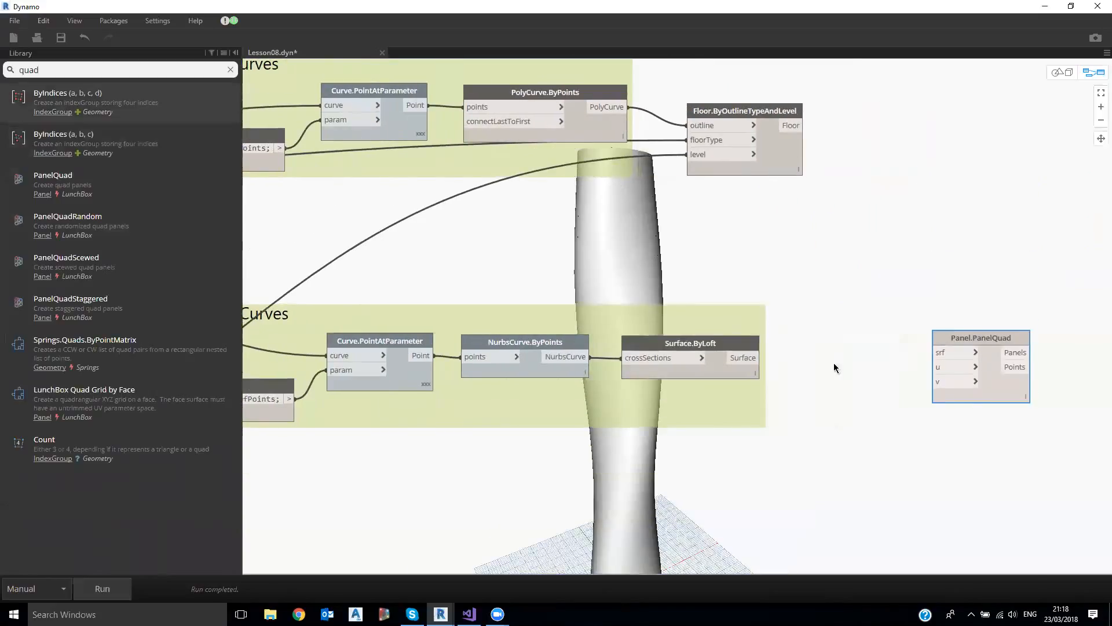
{"action": "middle_click_drag", "start_coordinate": [783, 365], "coordinate": [718, 263]}
{"action": "left_click", "coordinate": [679, 261]}
{"action": "left_click", "coordinate": [871, 252]}
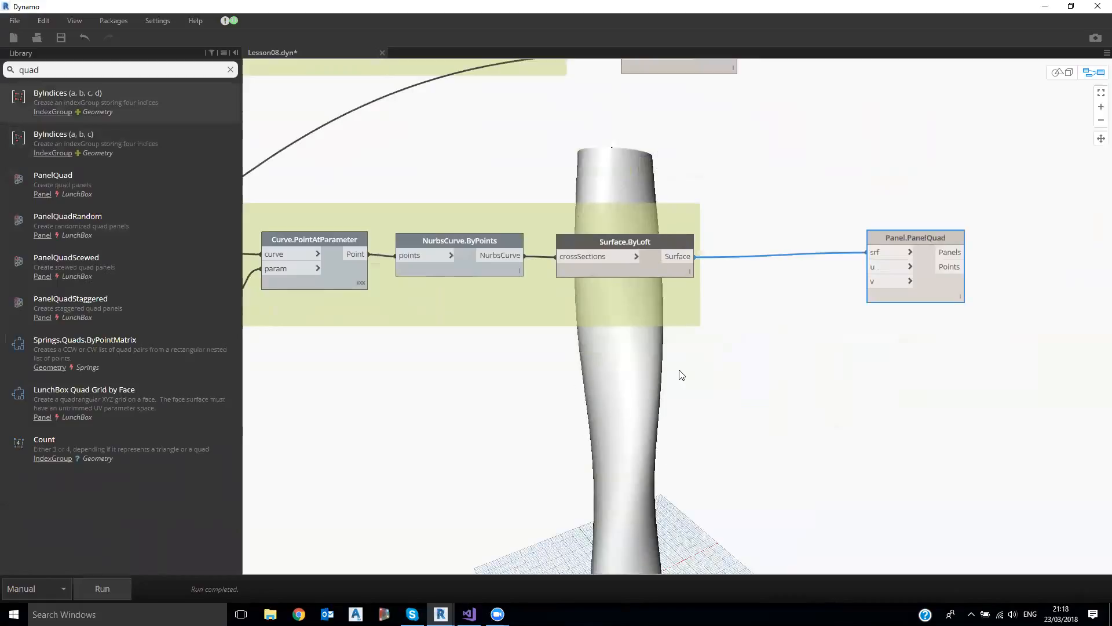
- Examine the list of points output by Curve.PointAtParameter in the shell curves group
{"action": "left_click_drag", "start_coordinate": [446, 242], "coordinate": [450, 243]}
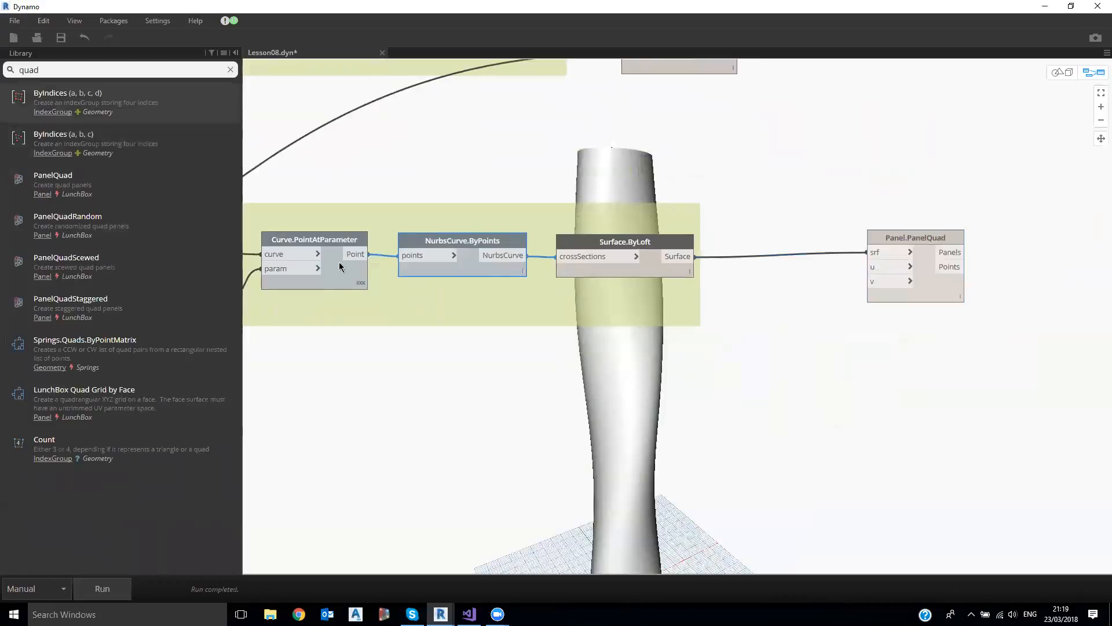
{"action": "mouse_move", "coordinate": [361, 286]}
{"action": "left_click", "coordinate": [360, 298]}
{"action": "middle_click_drag", "start_coordinate": [393, 329], "coordinate": [472, 315]}
{"action": "scroll", "coordinate": [448, 385], "scroll_direction": "down", "scroll_amount": 4}
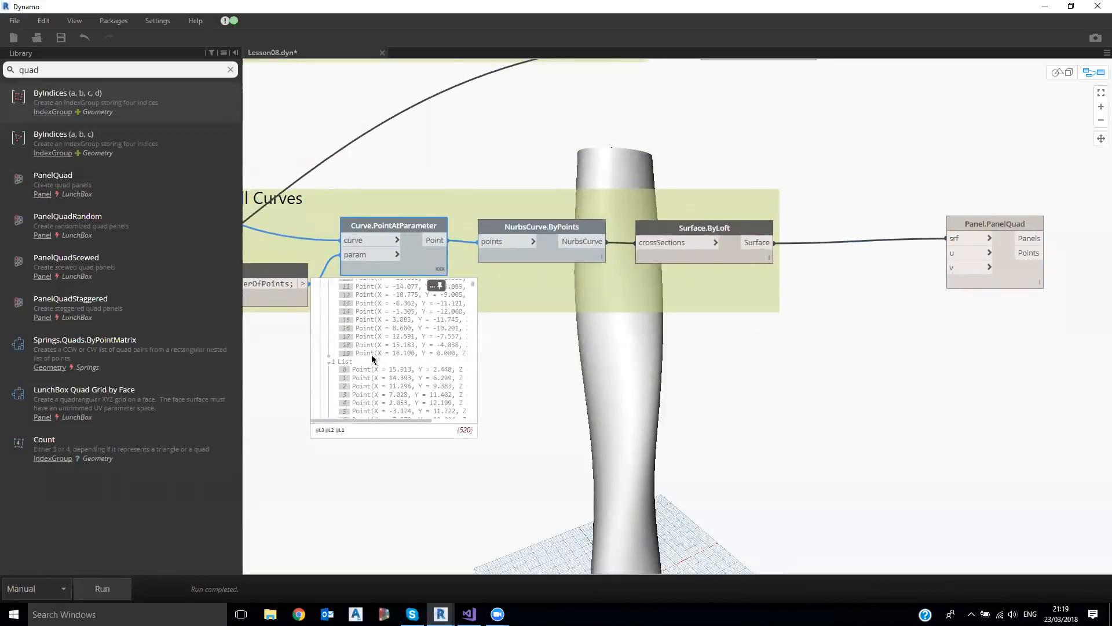
{"action": "scroll", "coordinate": [372, 359], "scroll_direction": "up", "scroll_amount": 3}
{"action": "left_click", "coordinate": [850, 382]}
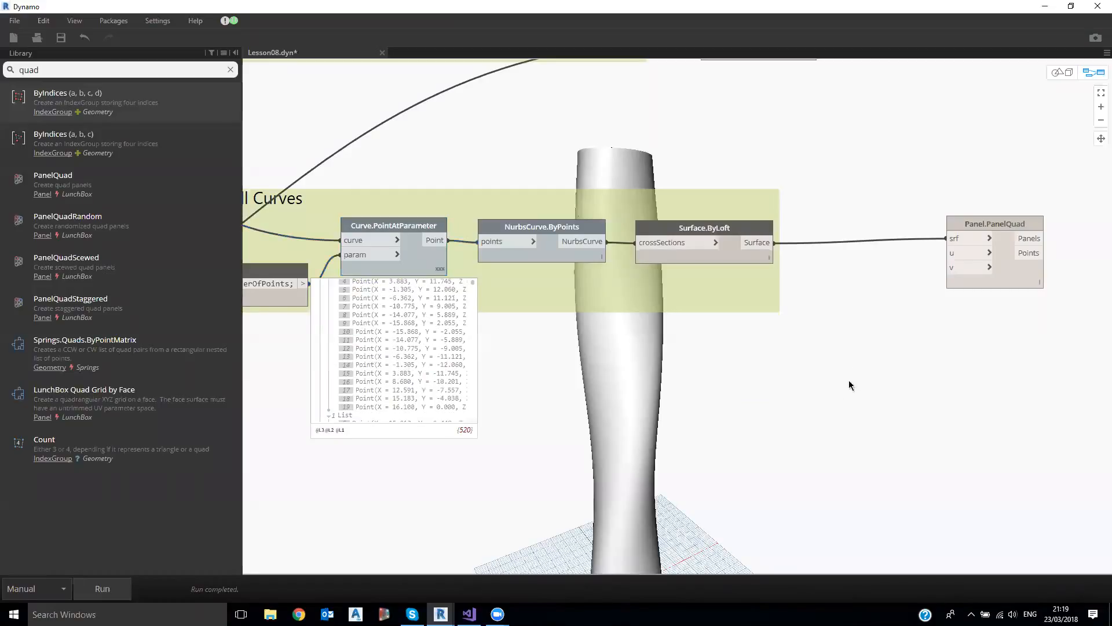
- Connect the Number of points for Nurbs slider to the u input of Panel.PanelQuad
{"action": "scroll", "coordinate": [860, 363], "scroll_direction": "down", "scroll_amount": 10}
{"action": "scroll", "coordinate": [562, 406], "scroll_direction": "up", "scroll_amount": 3}
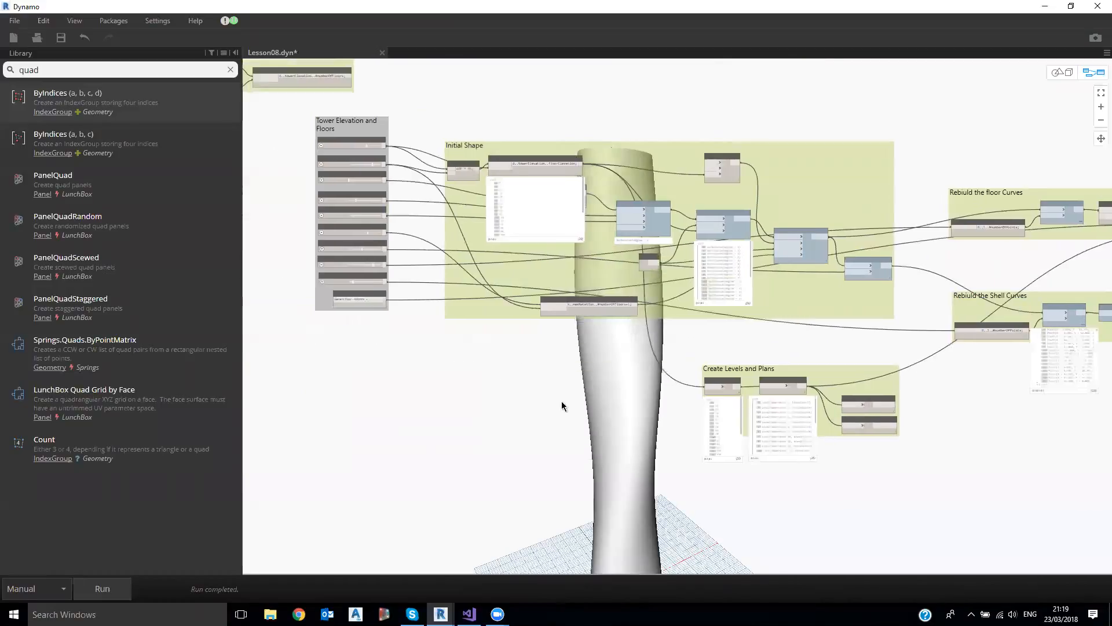
{"action": "scroll", "coordinate": [464, 258], "scroll_direction": "up", "scroll_amount": 5}
{"action": "left_click", "coordinate": [484, 254]}
{"action": "scroll", "coordinate": [881, 455], "scroll_direction": "down", "scroll_amount": 5}
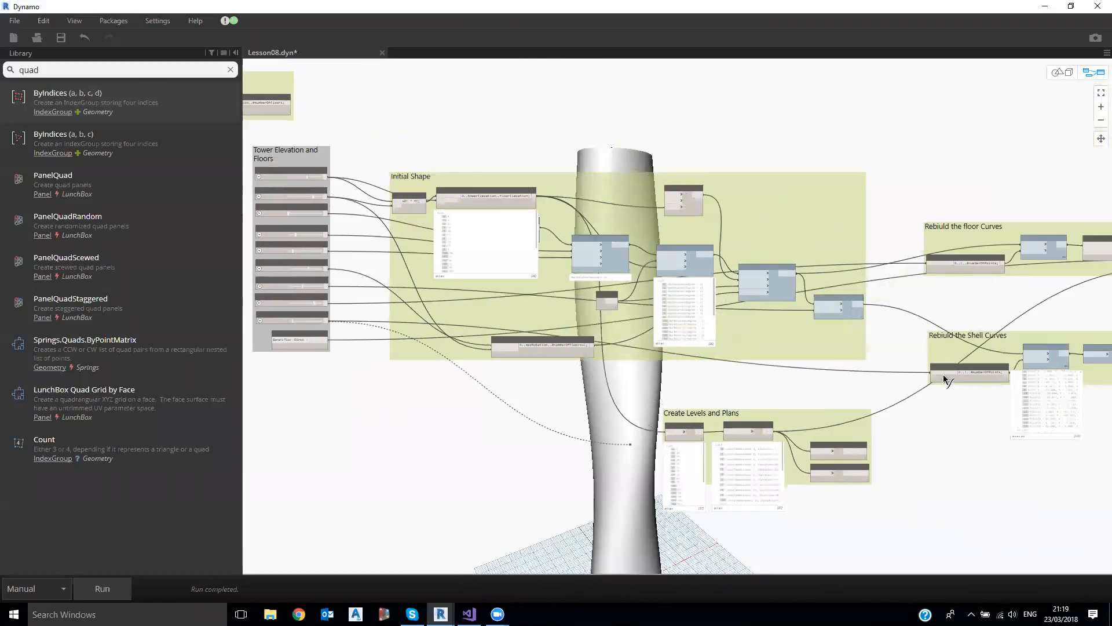
{"action": "scroll", "coordinate": [946, 379], "scroll_direction": "up", "scroll_amount": 6}
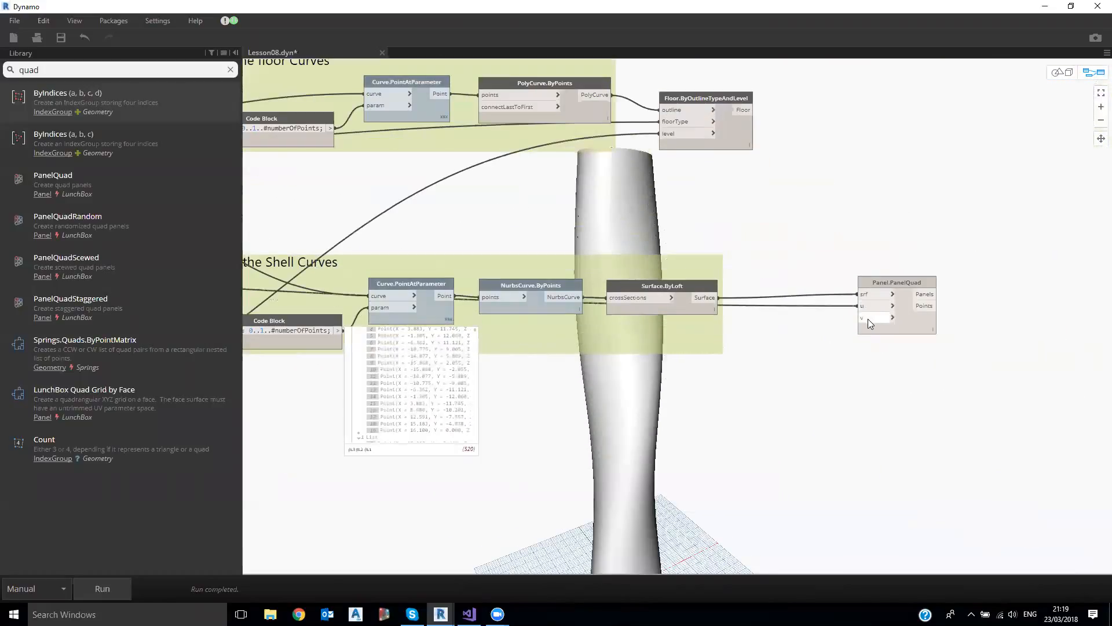
- Set the Number of floors slider in the Tower Elevation and Floors group to 27
{"action": "scroll", "coordinate": [832, 399], "scroll_direction": "down", "scroll_amount": 1}
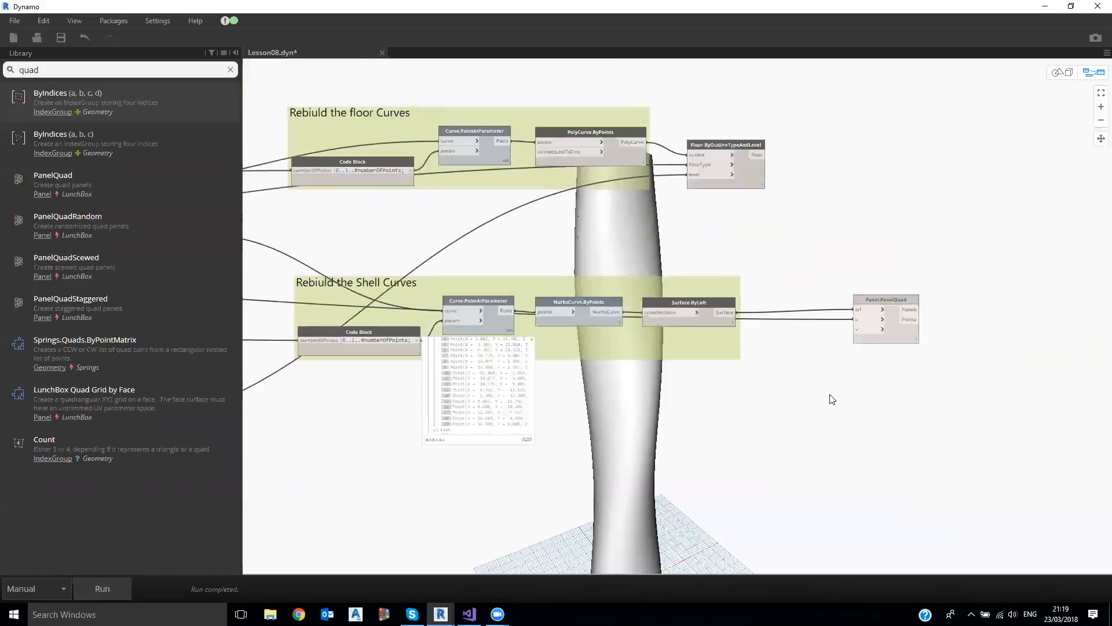
{"action": "scroll", "coordinate": [832, 399], "scroll_direction": "down", "scroll_amount": 3}
{"action": "middle_click_drag", "start_coordinate": [453, 278], "coordinate": [745, 307]}
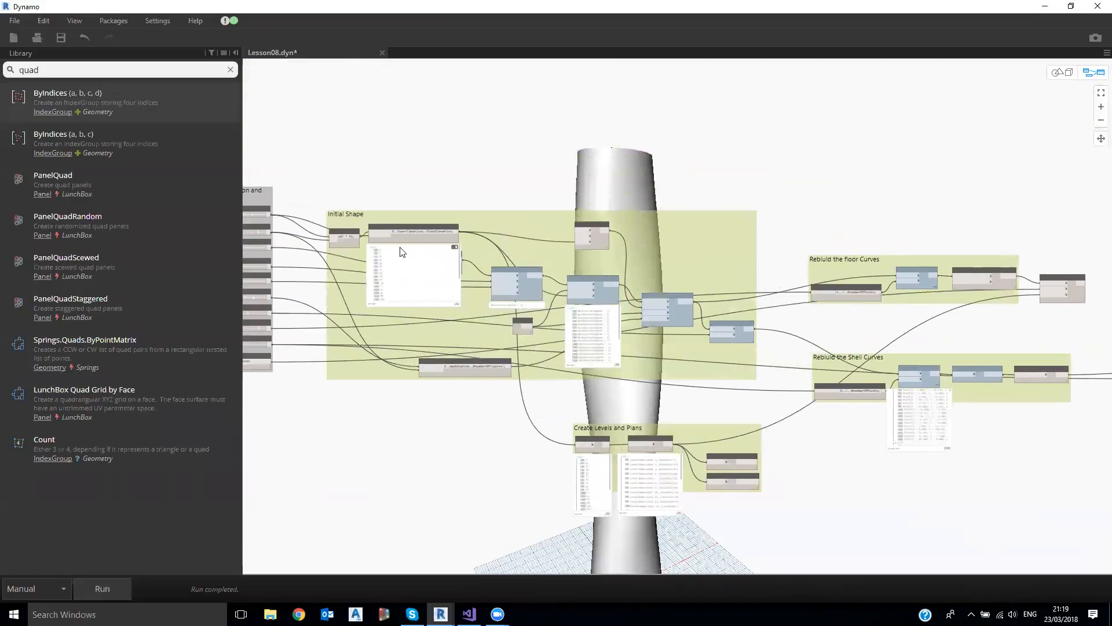
{"action": "scroll", "coordinate": [500, 200], "scroll_direction": "up", "scroll_amount": 3}
{"action": "middle_click_drag", "start_coordinate": [490, 251], "coordinate": [578, 233]}
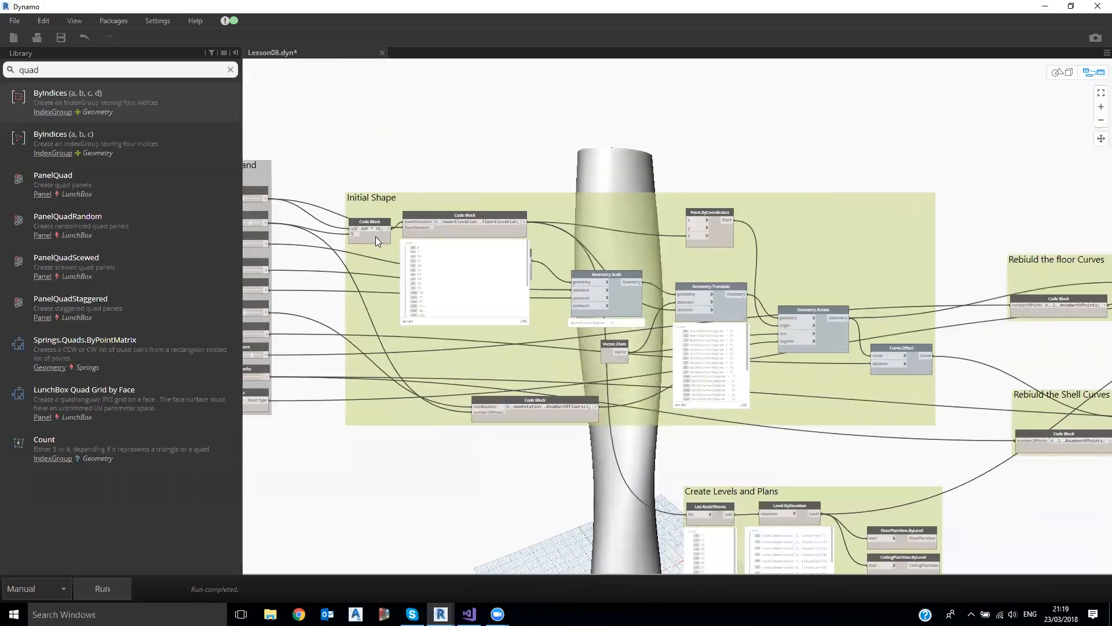
{"action": "scroll", "coordinate": [376, 237], "scroll_direction": "up", "scroll_amount": 4}
{"action": "middle_click_drag", "start_coordinate": [376, 237], "coordinate": [621, 229]}
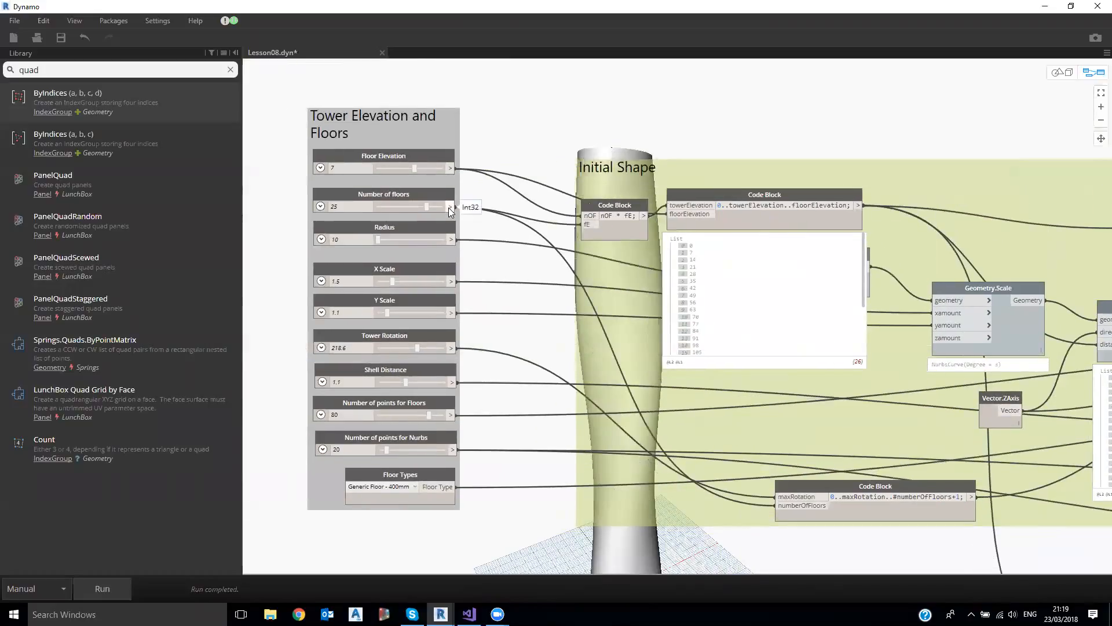
{"action": "left_click_drag", "start_coordinate": [341, 206], "coordinate": [324, 207]}
{"action": "type", "text": "27"}
{"action": "key", "text": "Return"}
{"action": "left_click", "coordinate": [341, 165]}
- Connect the Number of floors slider to the v input of Panel.PanelQuad
{"action": "scroll", "coordinate": [400, 266], "scroll_direction": "down", "scroll_amount": 10}
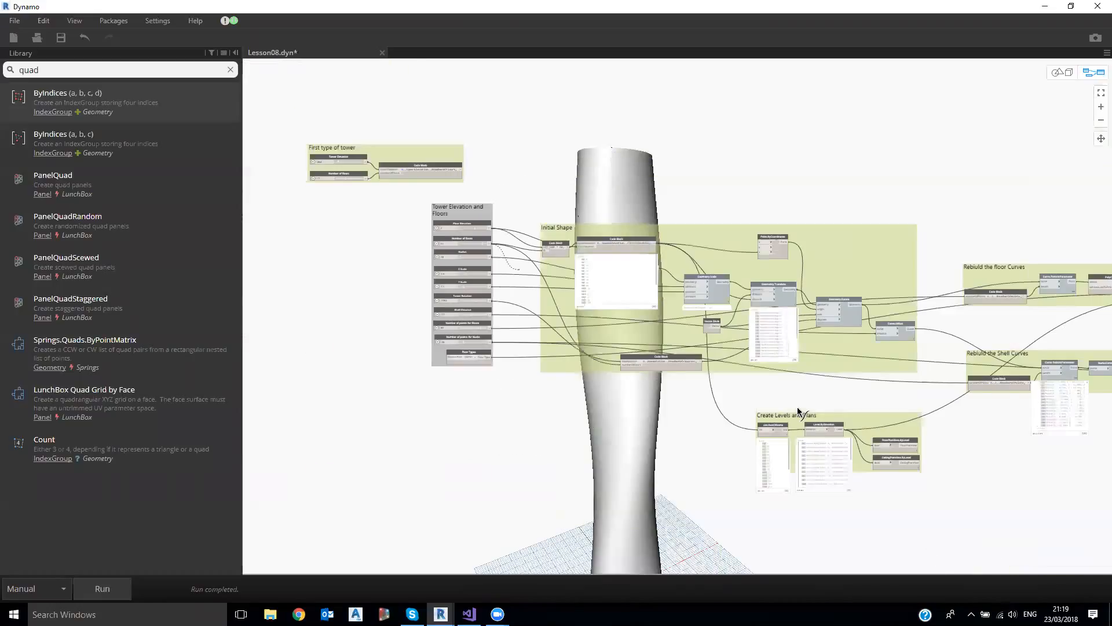
{"action": "scroll", "coordinate": [759, 339], "scroll_direction": "up", "scroll_amount": 10}
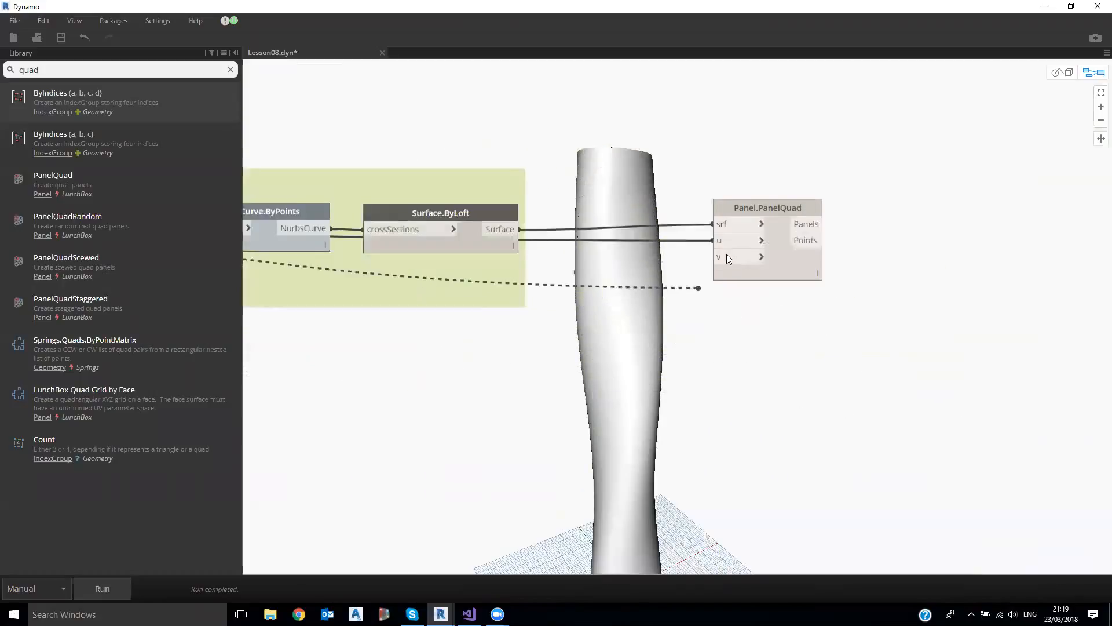
{"action": "left_click_drag", "start_coordinate": [755, 190], "coordinate": [736, 195]}
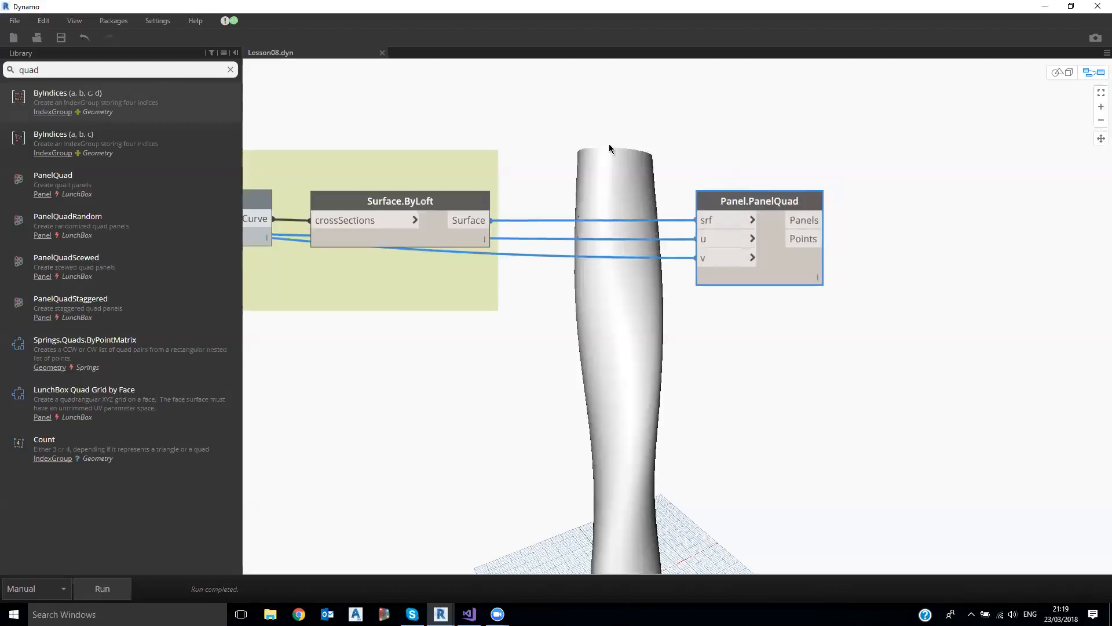
- Clear the node library search, collapse the LunchBox category and run the graph
{"action": "left_click", "coordinate": [231, 70]}
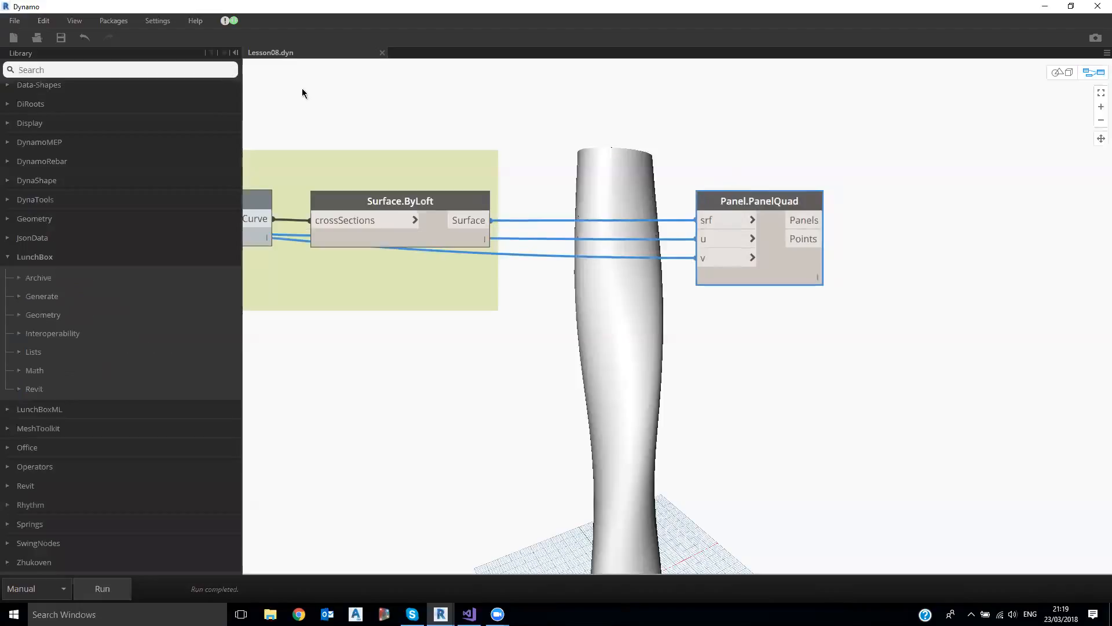
{"action": "left_click", "coordinate": [132, 256]}
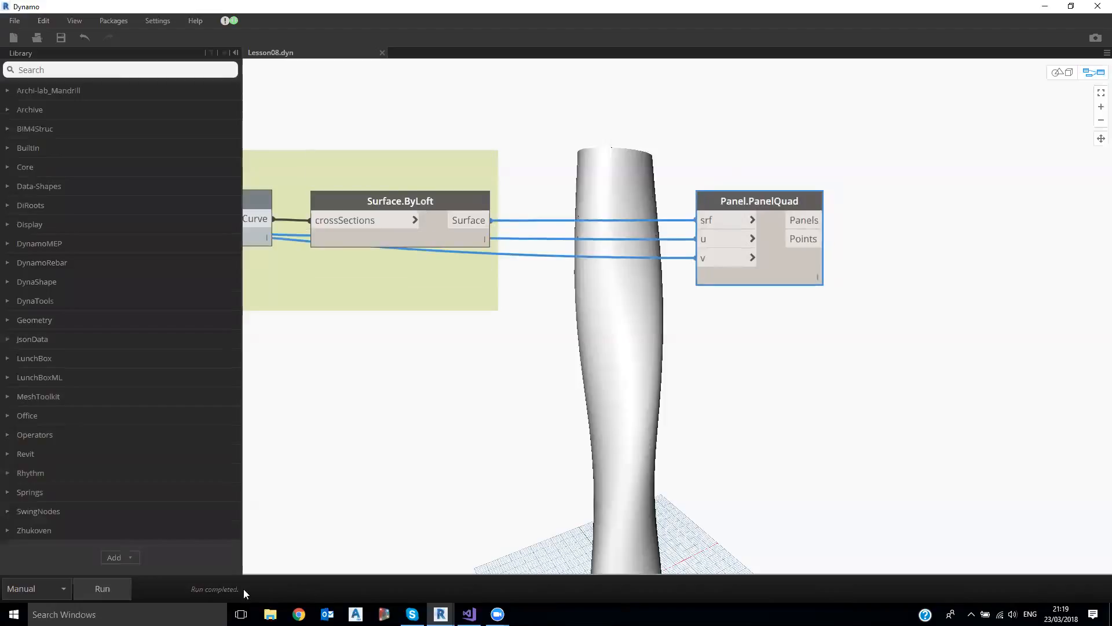
{"action": "left_click", "coordinate": [101, 586]}
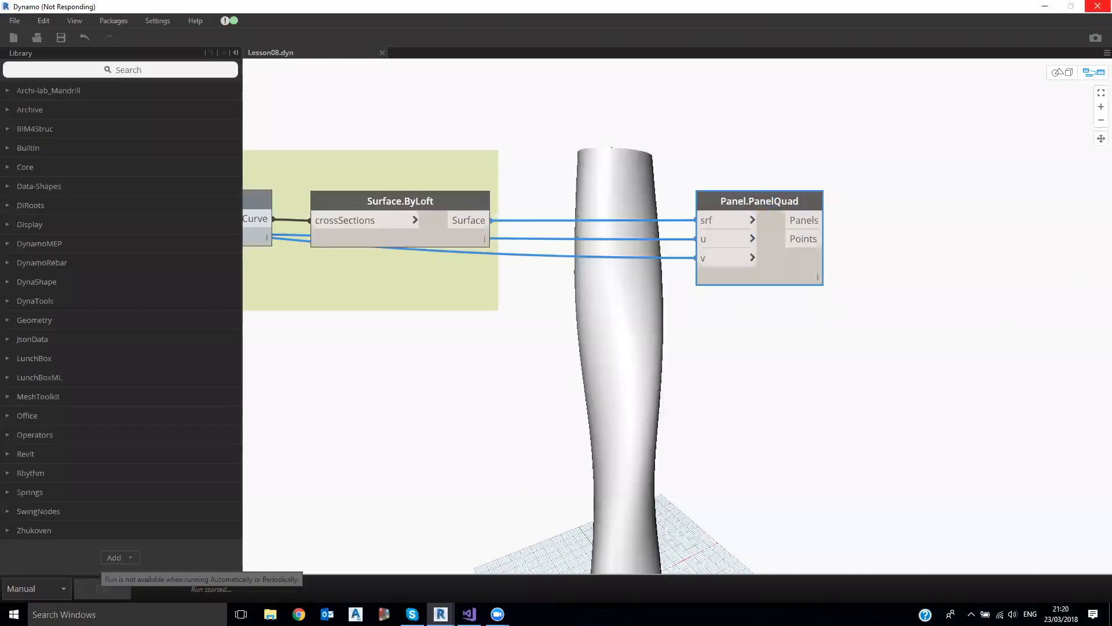
{"action": "mouse_move", "coordinate": [440, 613]}
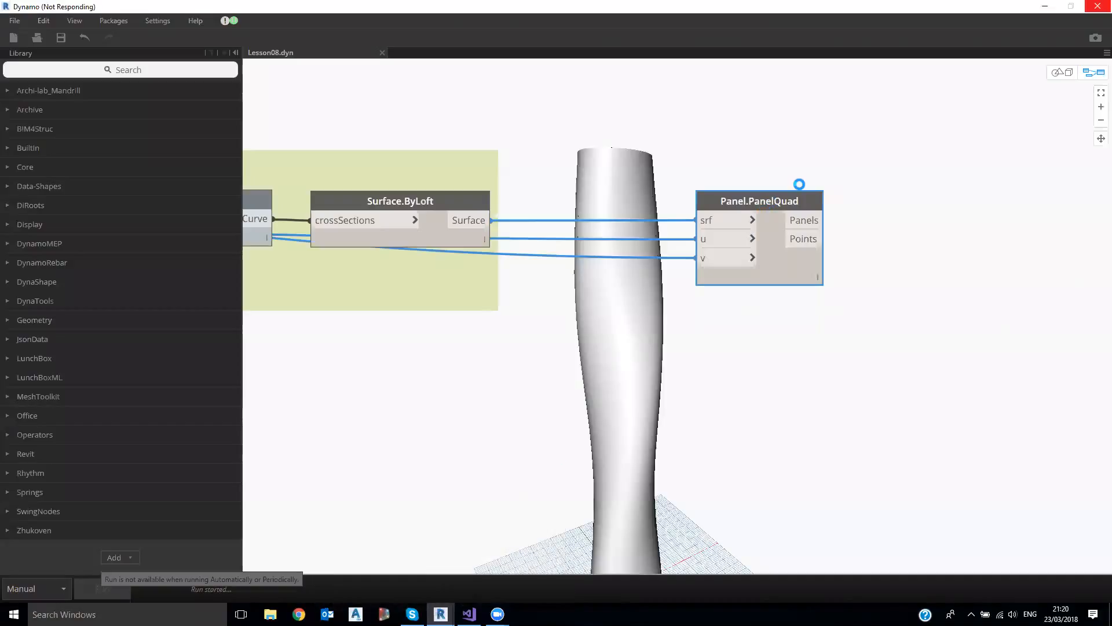
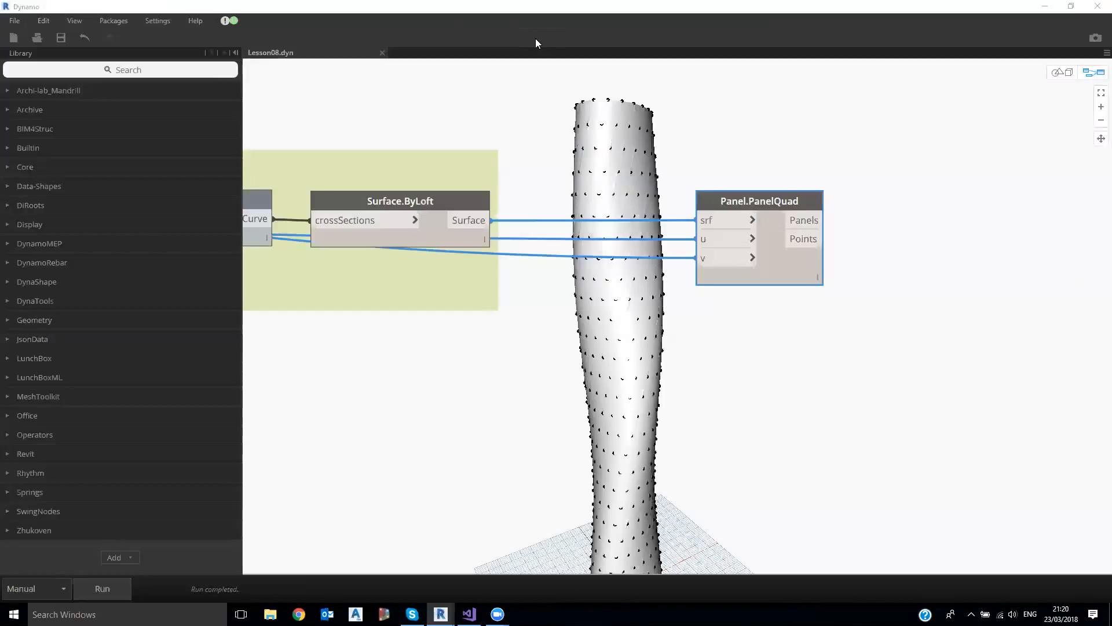
- Turn off the geometry preview of the Surface.ByLoft node to leave the quad panels showing on the tower
{"action": "scroll", "coordinate": [672, 301], "scroll_direction": "down", "scroll_amount": 2}
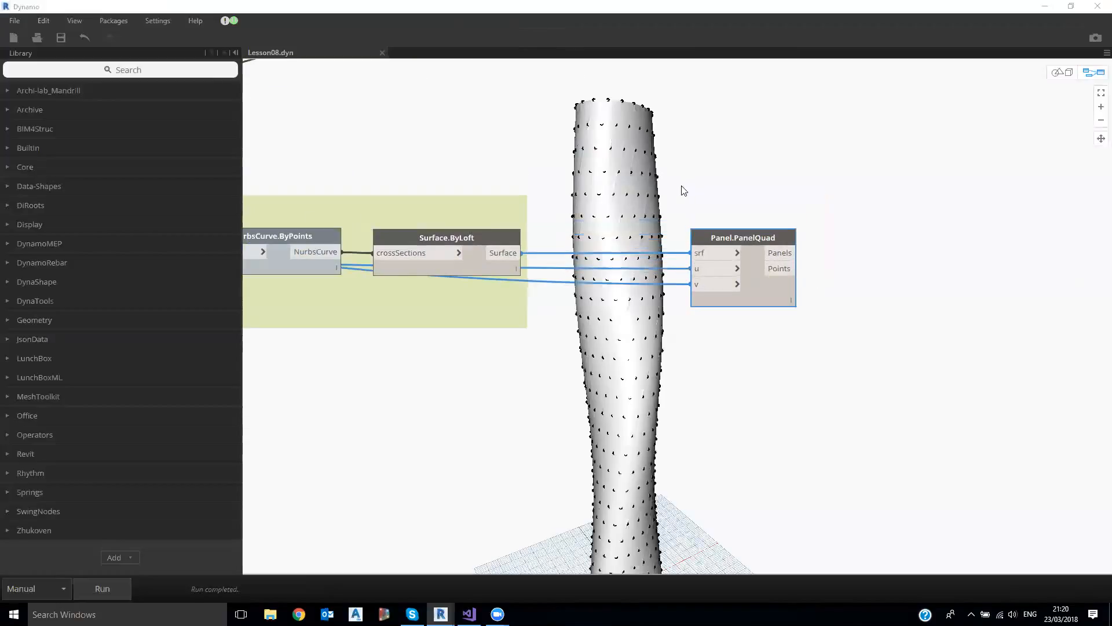
{"action": "key", "text": "ctrl+b"}
{"action": "right_click_drag", "start_coordinate": [683, 189], "coordinate": [679, 216]}
{"action": "key", "text": "ctrl+b"}
{"action": "left_click", "coordinate": [712, 238]}
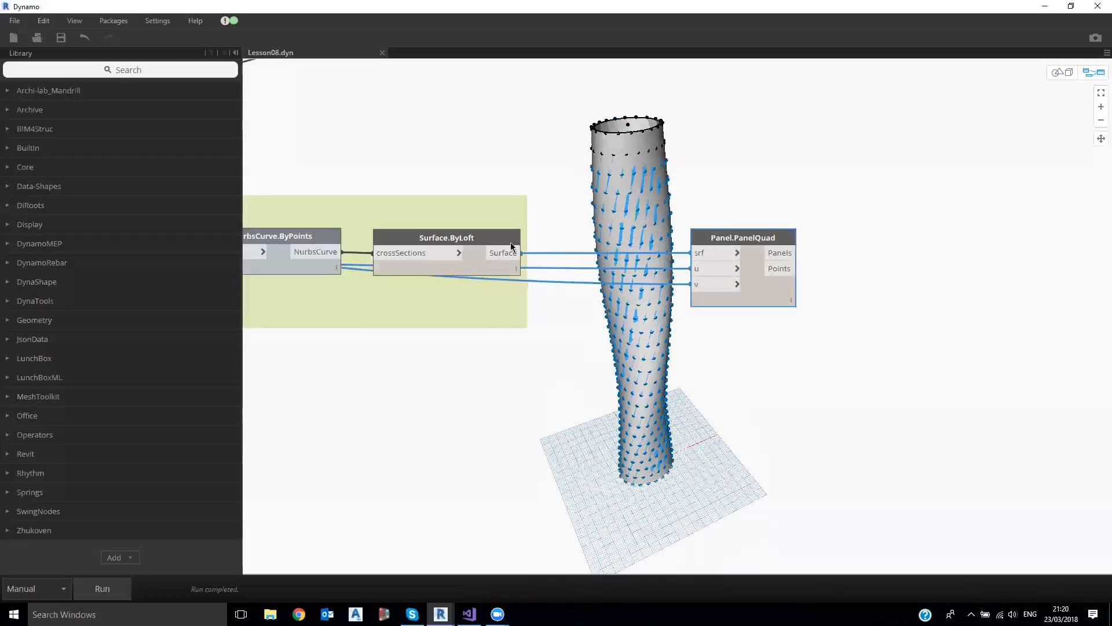
{"action": "left_click_drag", "start_coordinate": [496, 242], "coordinate": [502, 232]}
{"action": "right_click", "coordinate": [502, 232]}
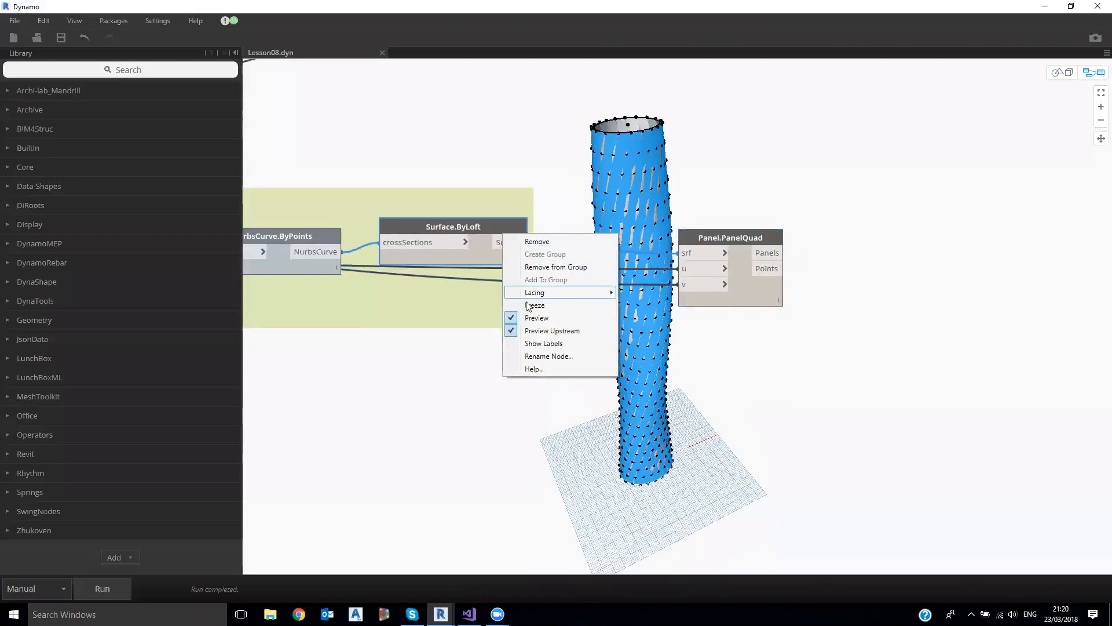
{"action": "left_click", "coordinate": [536, 318]}
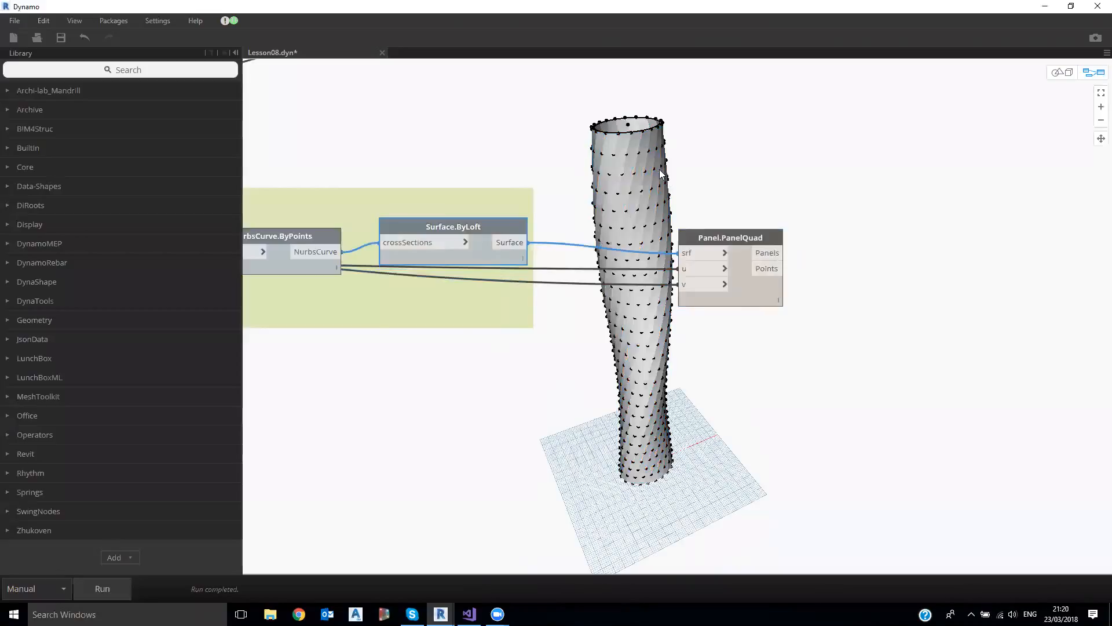
- Examine the panelled tower in 3D and the nested lists of panels and points output by Panel.PanelQuad
{"action": "key", "text": "ctrl+b"}
{"action": "scroll", "coordinate": [594, 185], "scroll_direction": "up", "scroll_amount": 4}
{"action": "mouse_move", "coordinate": [594, 186]}
{"action": "right_mouse_down"}
{"action": "mouse_move", "coordinate": [591, 172]}
{"action": "mouse_move", "coordinate": [651, 206]}
{"action": "mouse_move", "coordinate": [630, 206]}
{"action": "mouse_move", "coordinate": [603, 149]}
{"action": "mouse_move", "coordinate": [713, 172]}
{"action": "mouse_move", "coordinate": [601, 194]}
{"action": "right_mouse_up"}
{"action": "mouse_move", "coordinate": [567, 200]}
{"action": "right_mouse_down"}
{"action": "mouse_move", "coordinate": [551, 201]}
{"action": "mouse_move", "coordinate": [643, 229]}
{"action": "mouse_move", "coordinate": [688, 220]}
{"action": "right_mouse_up"}
{"action": "key", "text": "ctrl+b"}
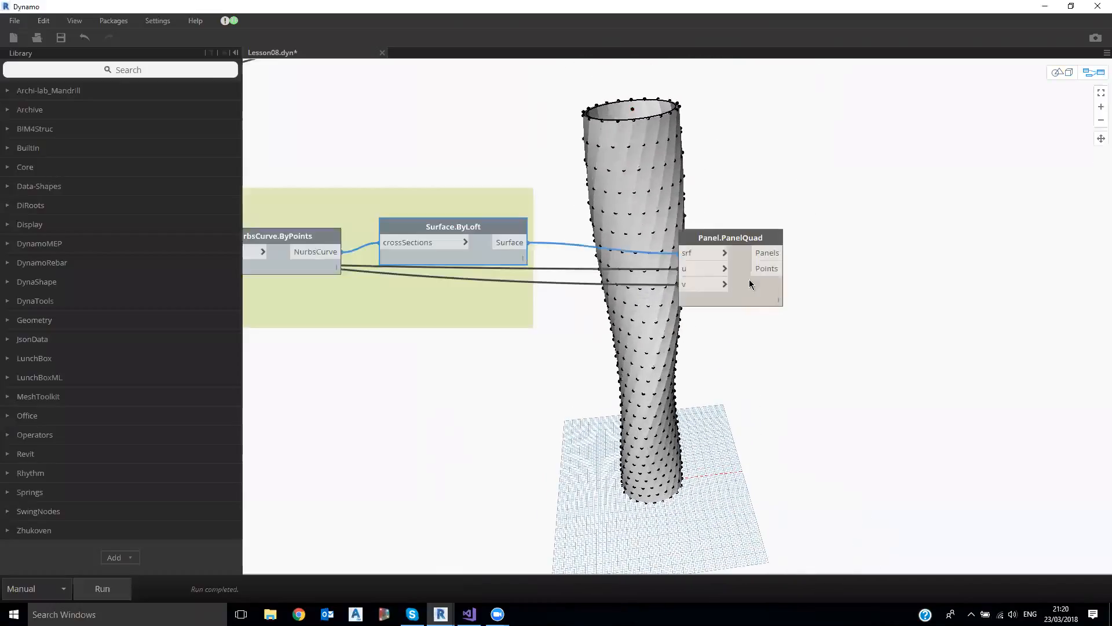
{"action": "left_click", "coordinate": [776, 321]}
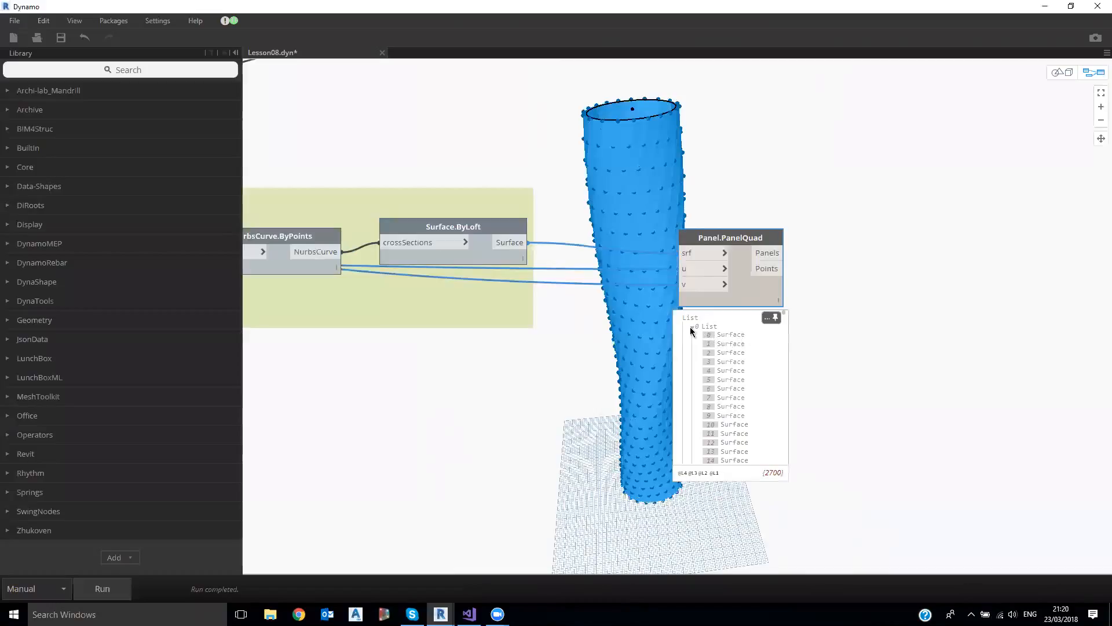
{"action": "left_click", "coordinate": [692, 328]}
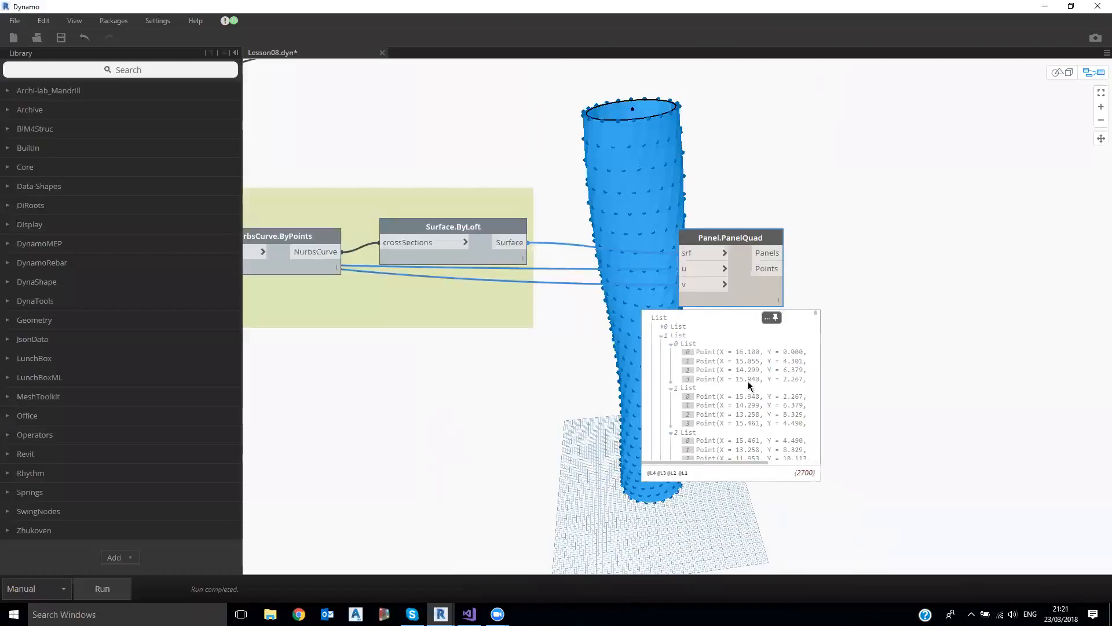
- Move the Panel.PanelQuad node closer to Surface.ByLoft
{"action": "left_click_drag", "start_coordinate": [728, 234], "coordinate": [643, 217]}
{"action": "right_click", "coordinate": [673, 223]}
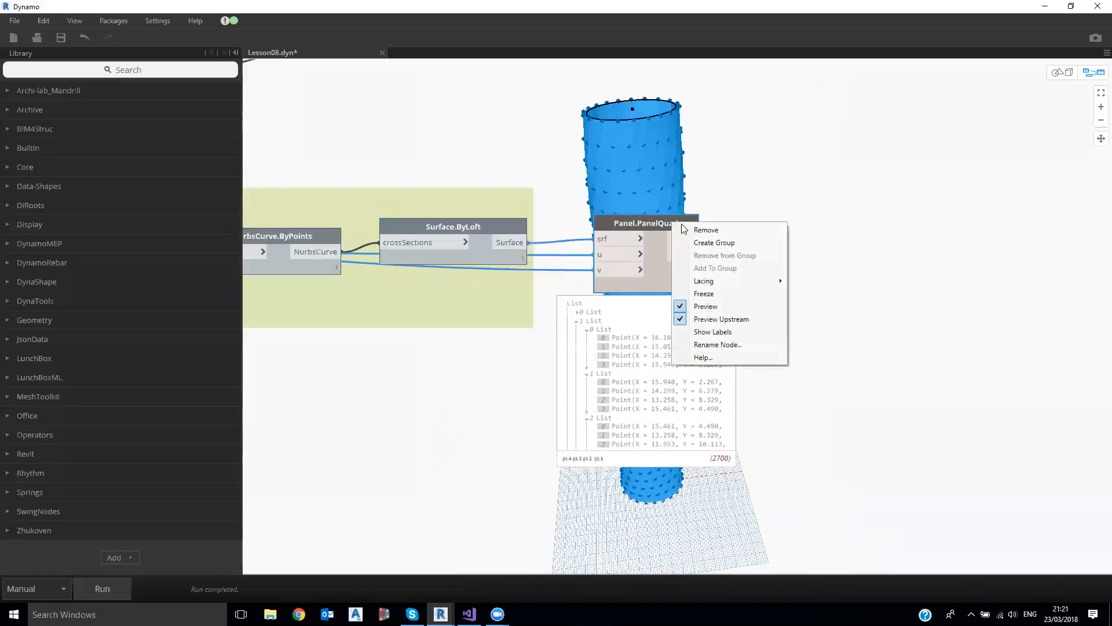
{"action": "left_click", "coordinate": [752, 171]}
{"action": "key", "text": "ctrl+b"}
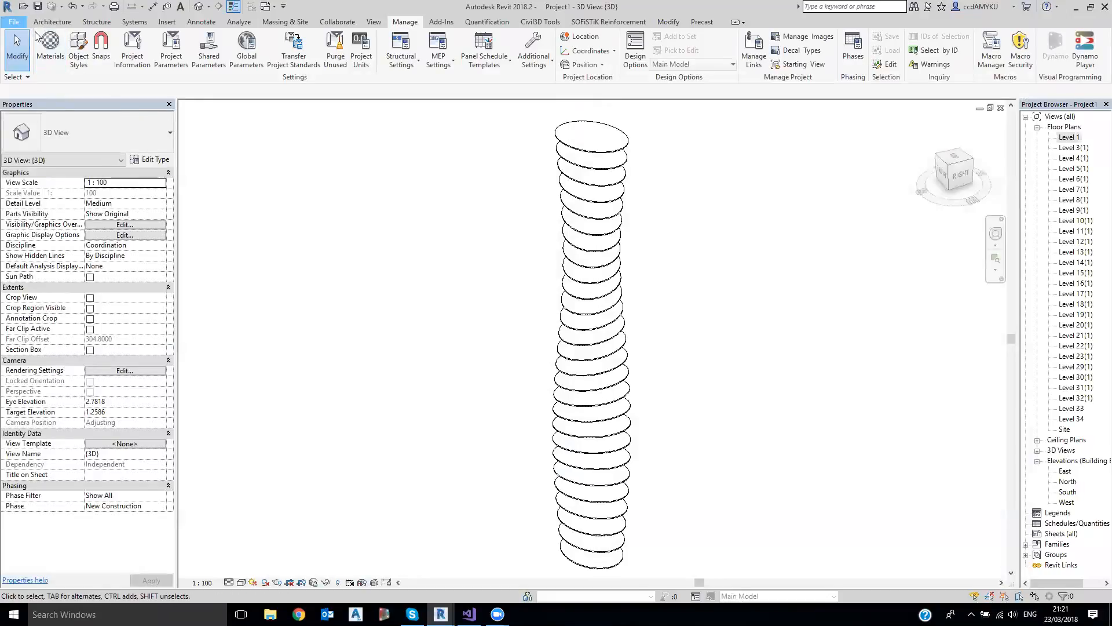
{"action": "left_click", "coordinate": [14, 22]}
{"action": "mouse_move", "coordinate": [74, 66]}
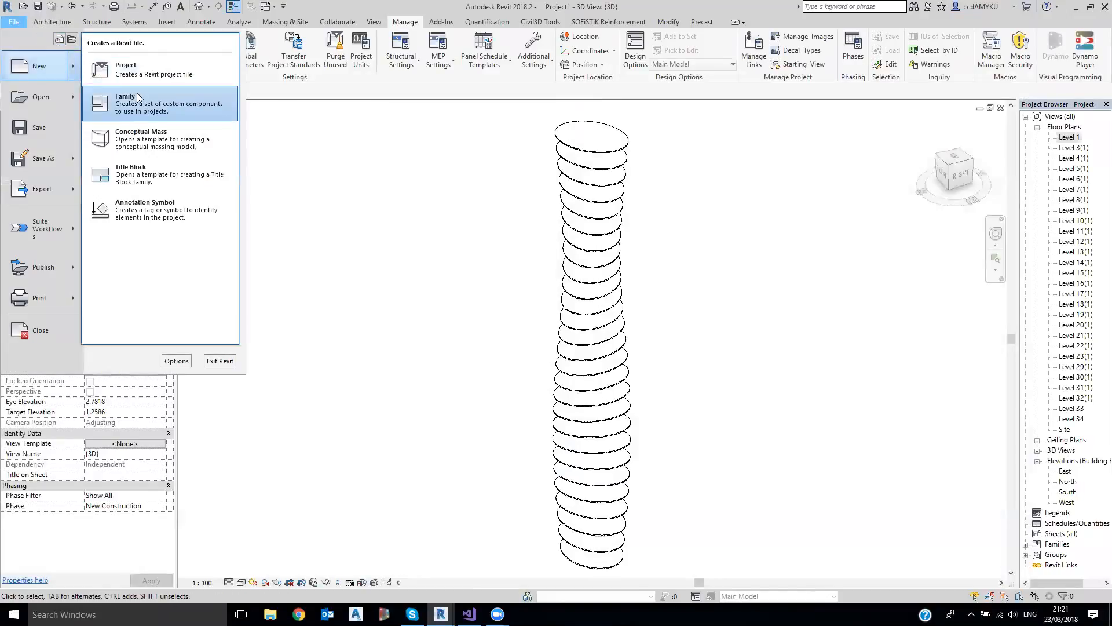
{"action": "left_click", "coordinate": [149, 104]}
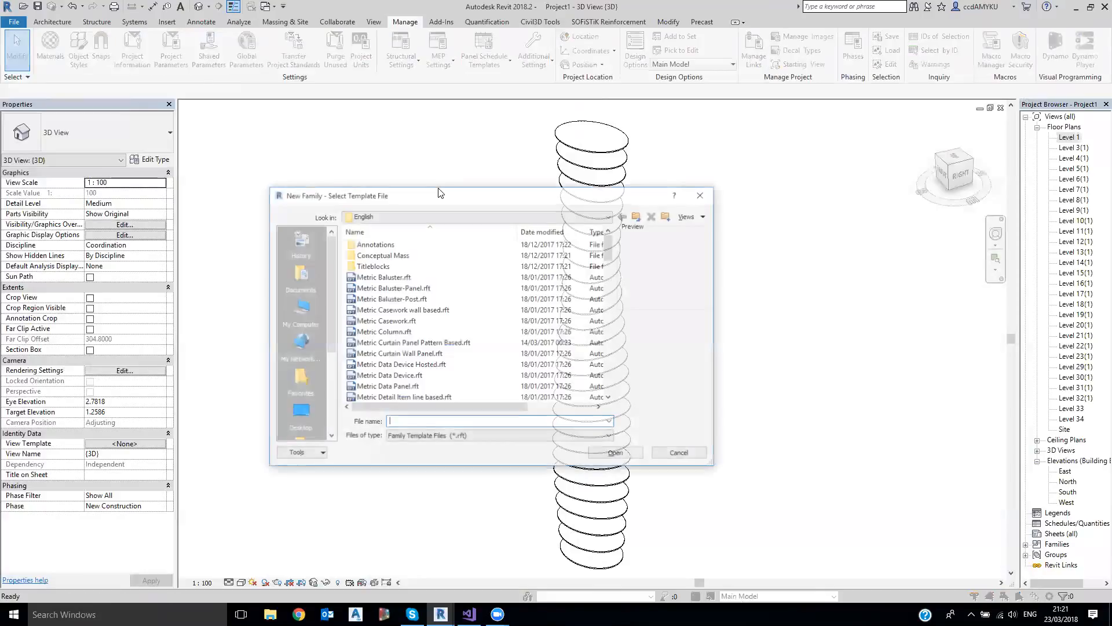
{"action": "scroll", "coordinate": [446, 286], "scroll_direction": "down", "scroll_amount": 7}
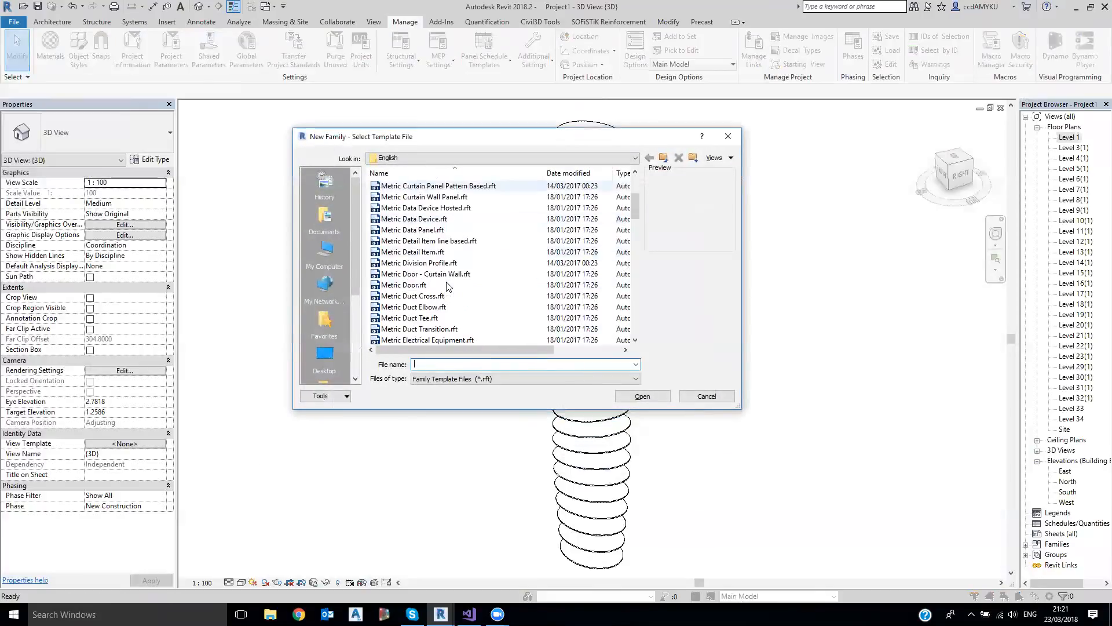
{"action": "scroll", "coordinate": [448, 286], "scroll_direction": "down", "scroll_amount": 1}
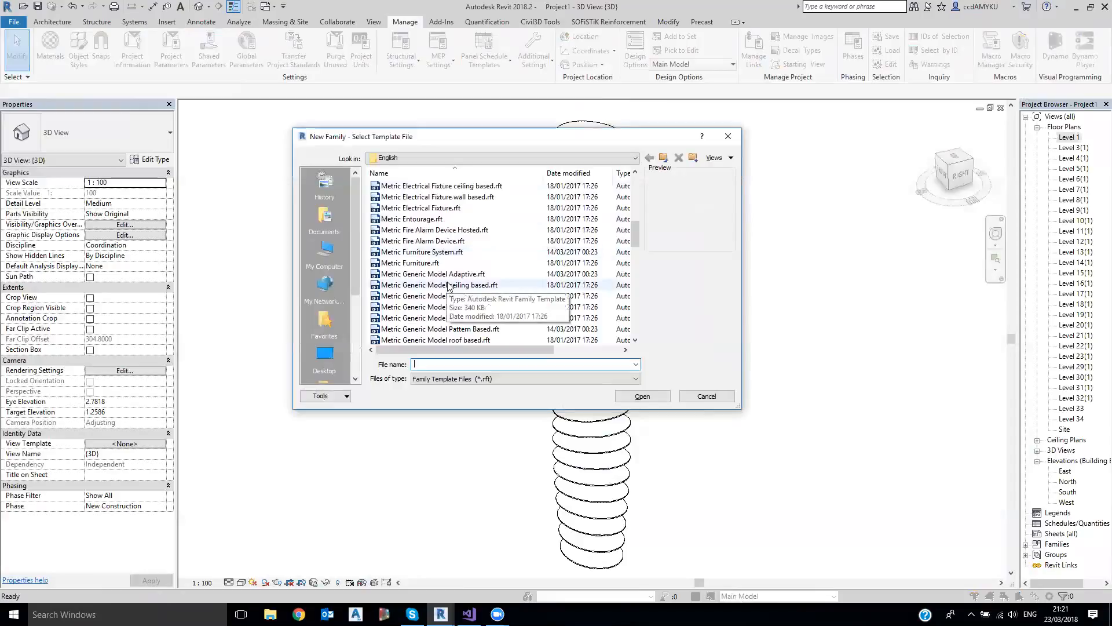
{"action": "scroll", "coordinate": [494, 288], "scroll_direction": "down", "scroll_amount": 1}
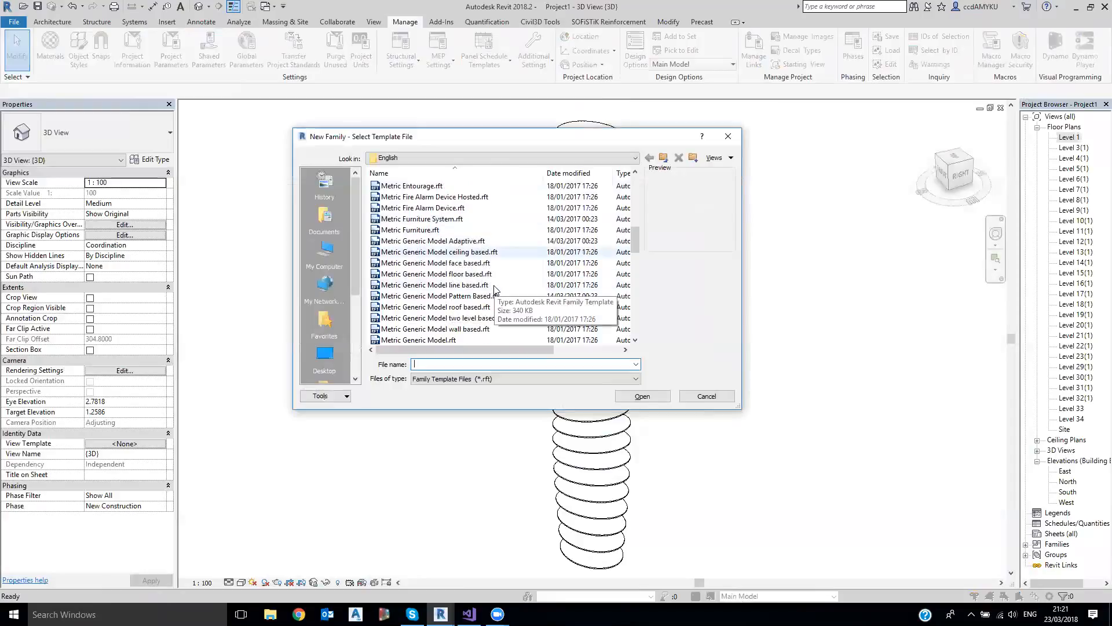
{"action": "left_click", "coordinate": [433, 296]}
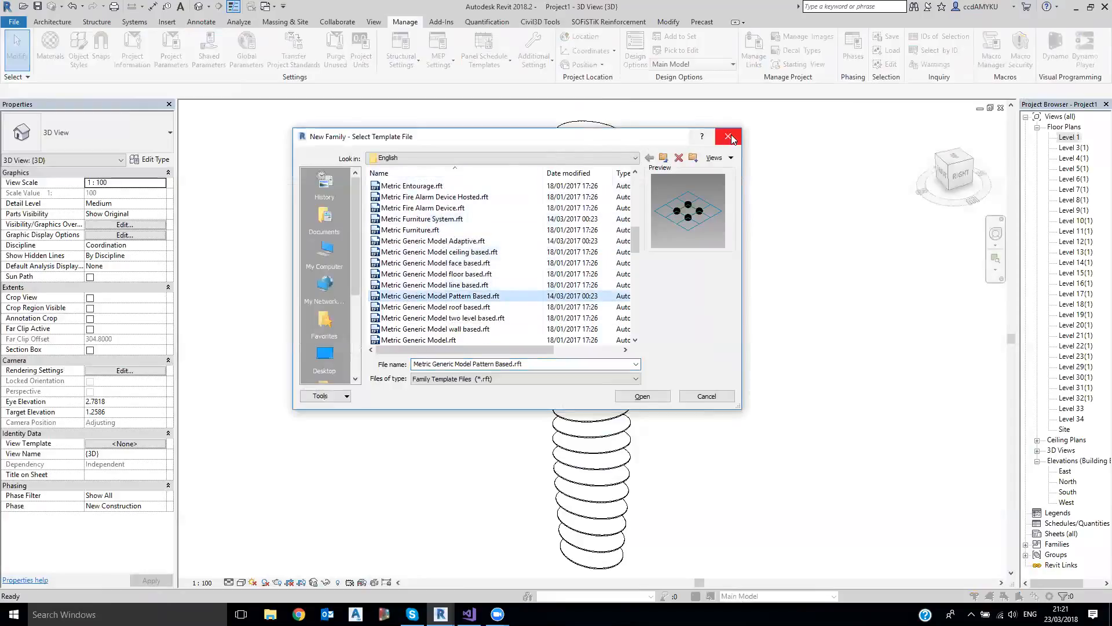
{"action": "key", "text": "Escape"}
- Create a new family from the Metric Generic Model Pattern Based.rft template
{"action": "left_click", "coordinate": [15, 22]}
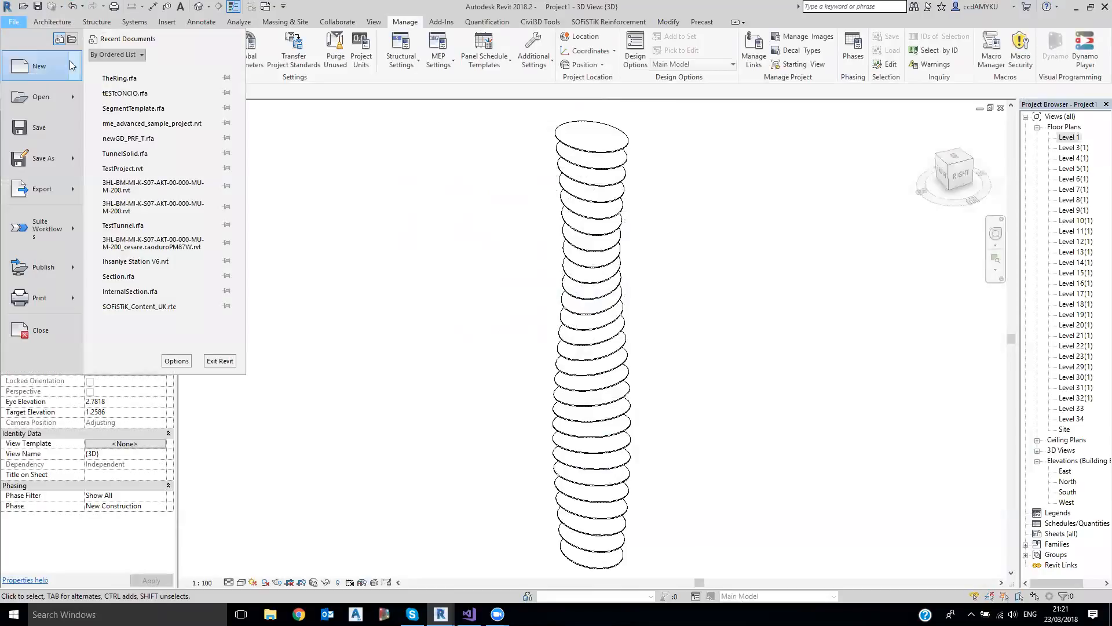
{"action": "mouse_move", "coordinate": [86, 79]}
{"action": "left_click", "coordinate": [150, 116]}
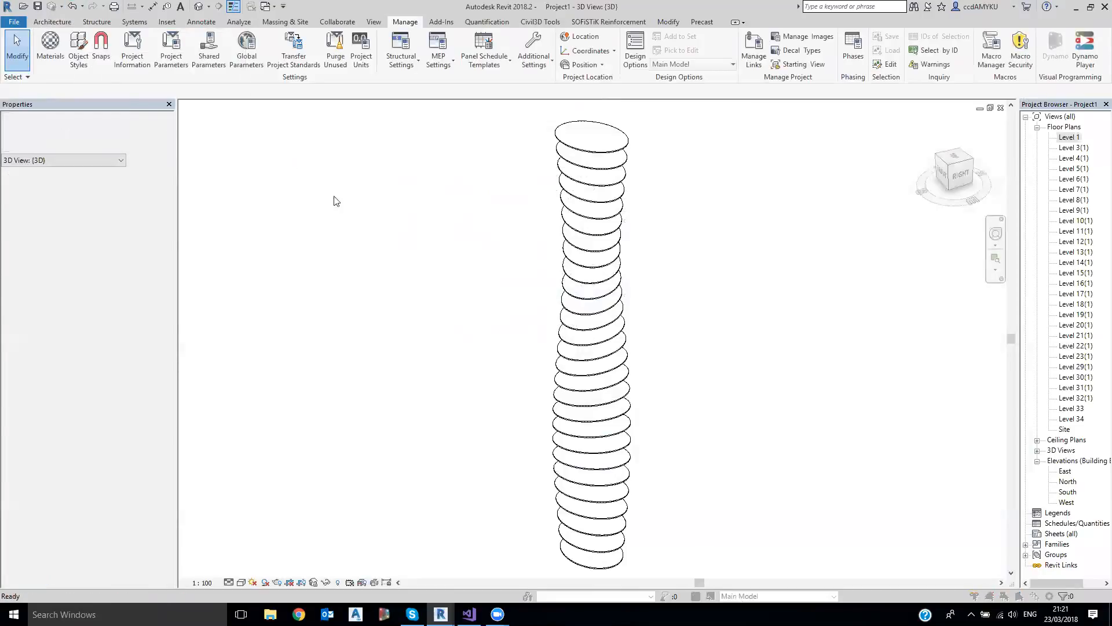
{"action": "scroll", "coordinate": [459, 282], "scroll_direction": "down", "scroll_amount": 9}
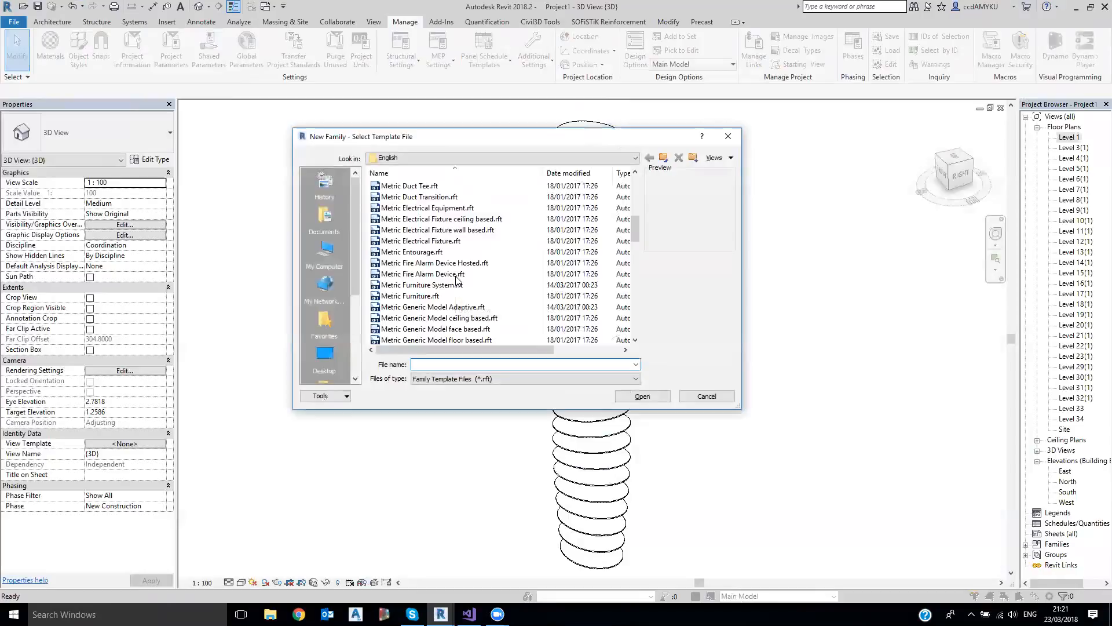
{"action": "scroll", "coordinate": [459, 285], "scroll_direction": "down", "scroll_amount": 1}
{"action": "scroll", "coordinate": [459, 286], "scroll_direction": "down", "scroll_amount": 3}
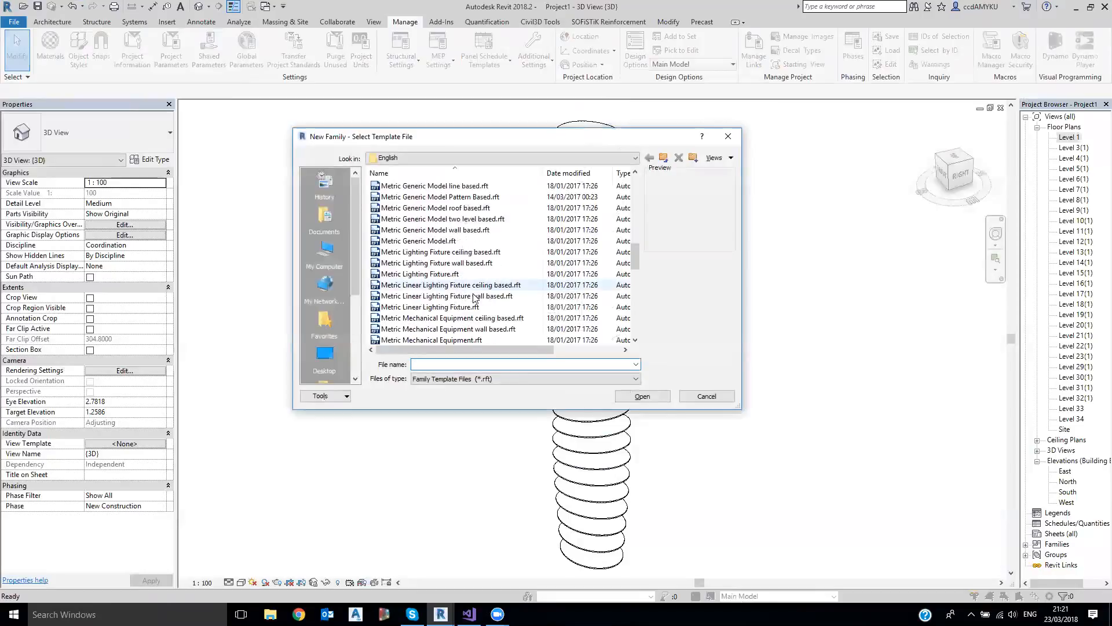
{"action": "scroll", "coordinate": [474, 298], "scroll_direction": "down", "scroll_amount": 2}
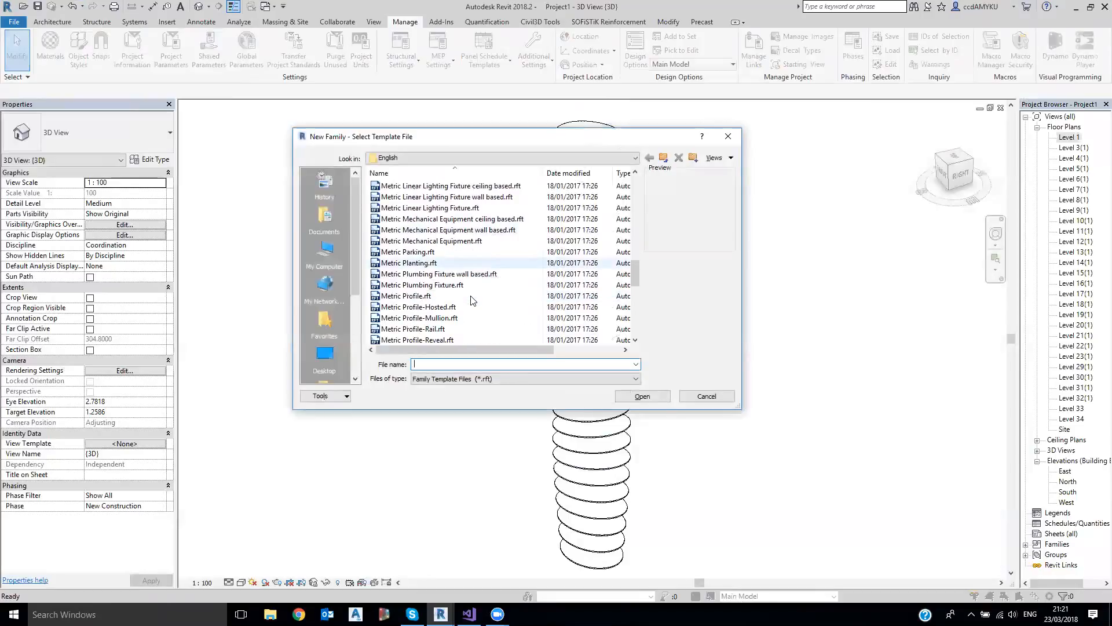
{"action": "scroll", "coordinate": [471, 300], "scroll_direction": "down", "scroll_amount": 3}
{"action": "scroll", "coordinate": [466, 284], "scroll_direction": "up", "scroll_amount": 6}
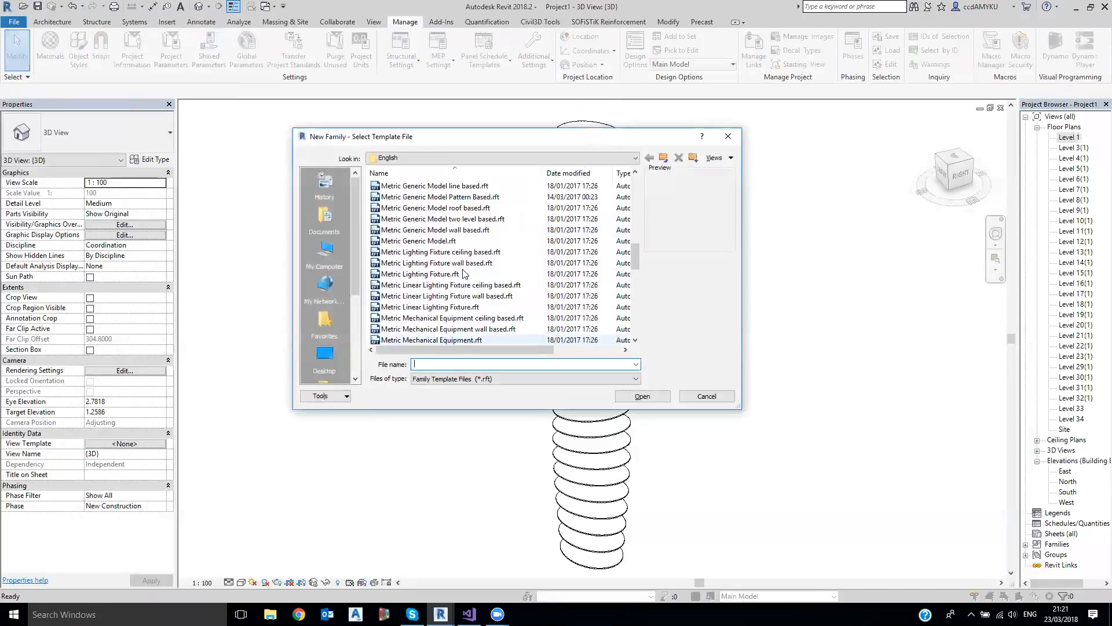
{"action": "scroll", "coordinate": [463, 246], "scroll_direction": "up", "scroll_amount": 2}
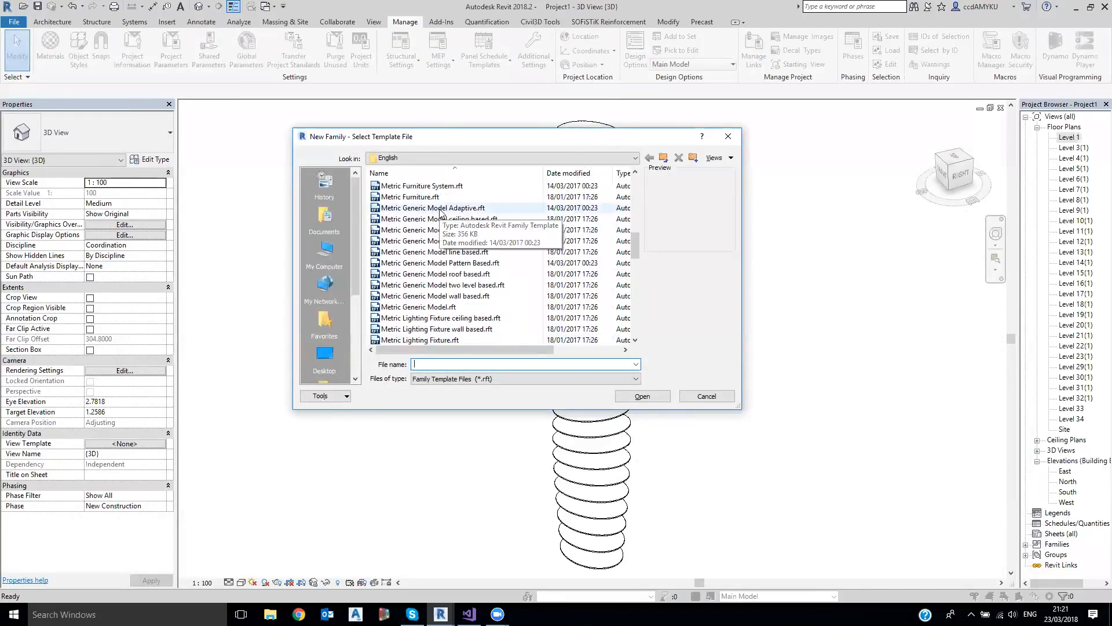
{"action": "left_click", "coordinate": [437, 263]}
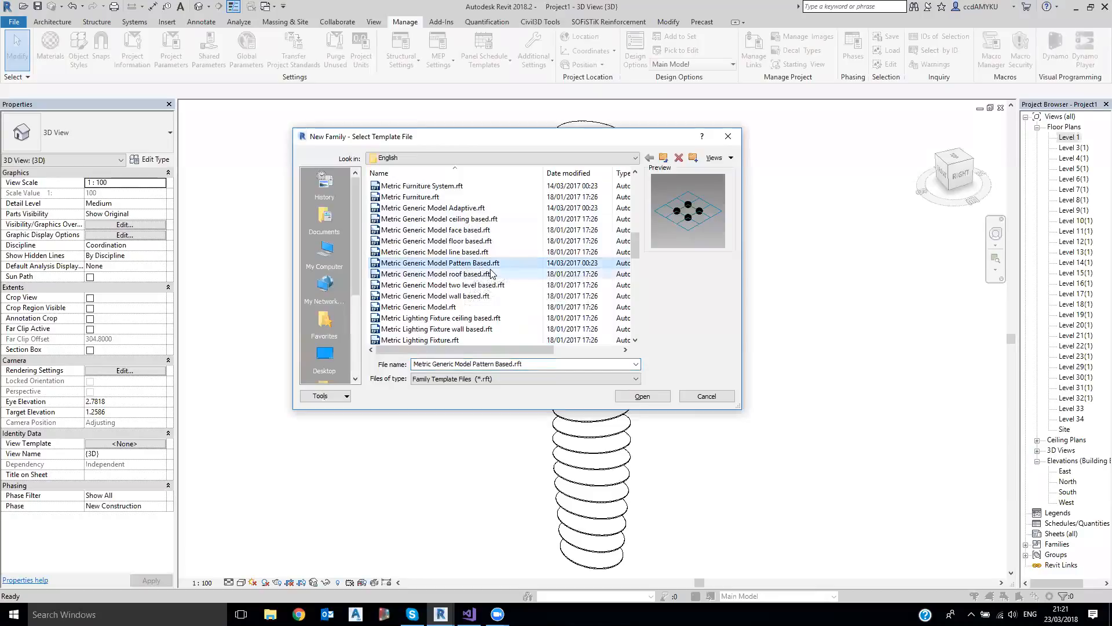
{"action": "left_click", "coordinate": [642, 397]}
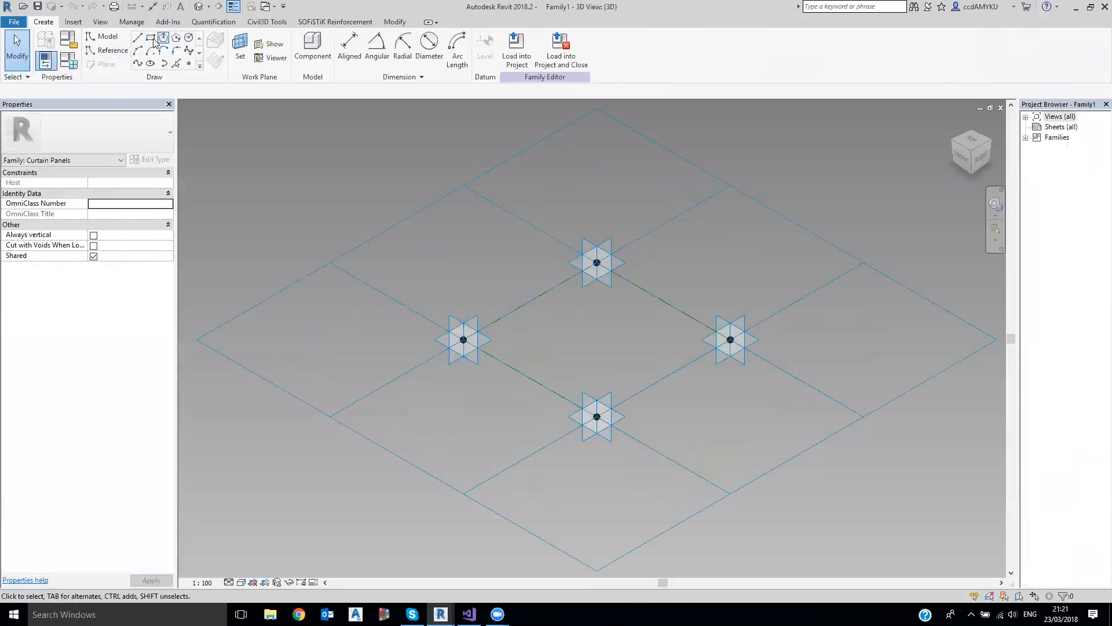
- Draw a model-line rectangle through the four central adaptive points of the pattern grid
{"action": "key", "text": "l"}
{"action": "key", "text": "i"}
{"action": "left_click", "coordinate": [463, 340]}
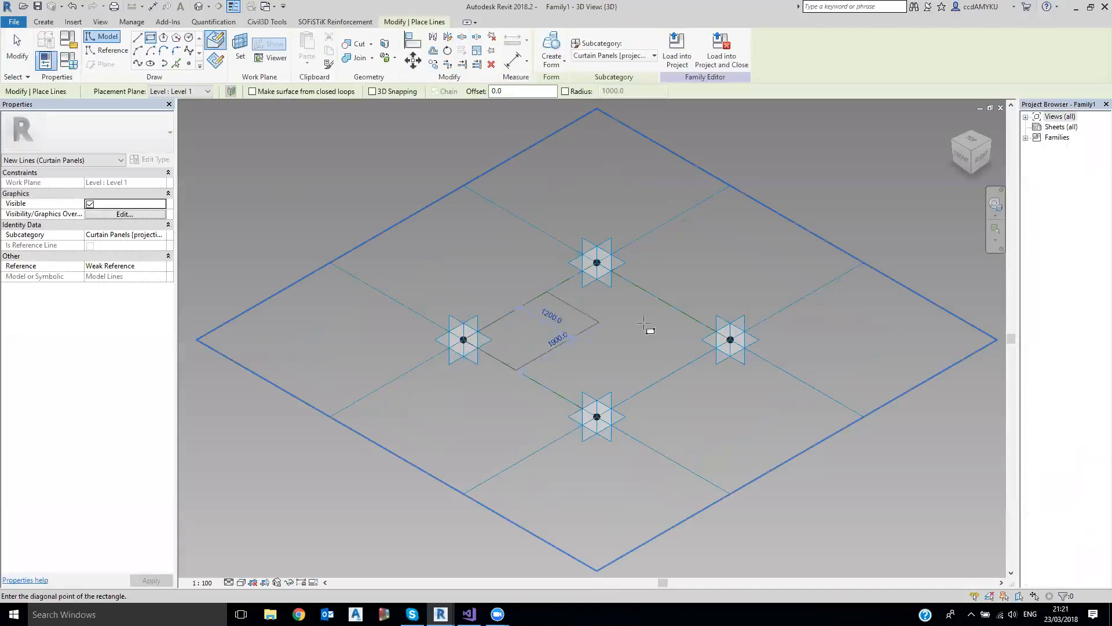
{"action": "left_click", "coordinate": [730, 340]}
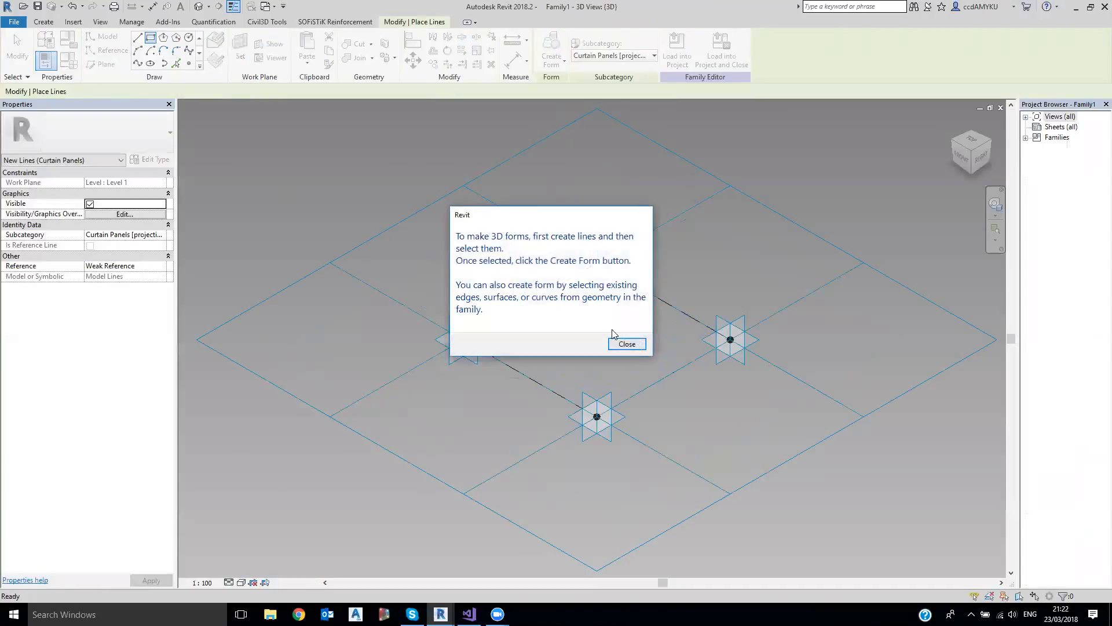
{"action": "left_click", "coordinate": [621, 343]}
{"action": "key", "text": "Escape"}
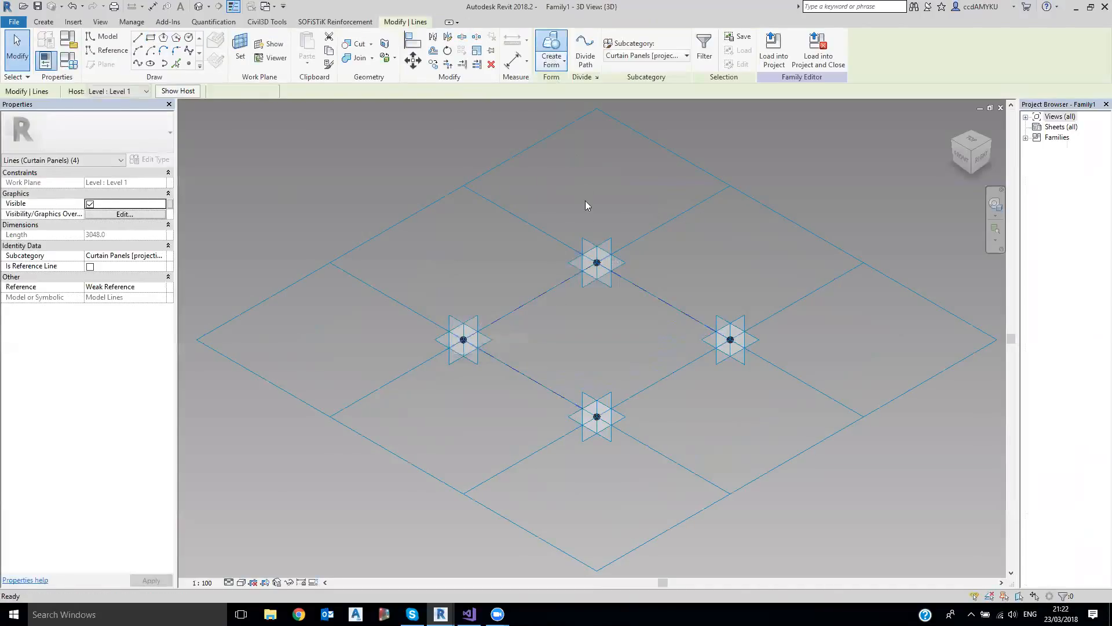
- Create a solid form from the rectangle and adjust its height to make a thin flat panel
{"action": "left_click", "coordinate": [600, 267]}
{"action": "left_click_drag", "start_coordinate": [604, 307], "coordinate": [603, 320]}
{"action": "scroll", "coordinate": [585, 348], "scroll_direction": "up", "scroll_amount": 2}
{"action": "middle_click_drag", "start_coordinate": [646, 425], "coordinate": [516, 454], "text": "shift"}
{"action": "left_click", "coordinate": [695, 439]}
{"action": "key", "text": "Escape"}
{"action": "scroll", "coordinate": [571, 359], "scroll_direction": "down", "scroll_amount": 2}
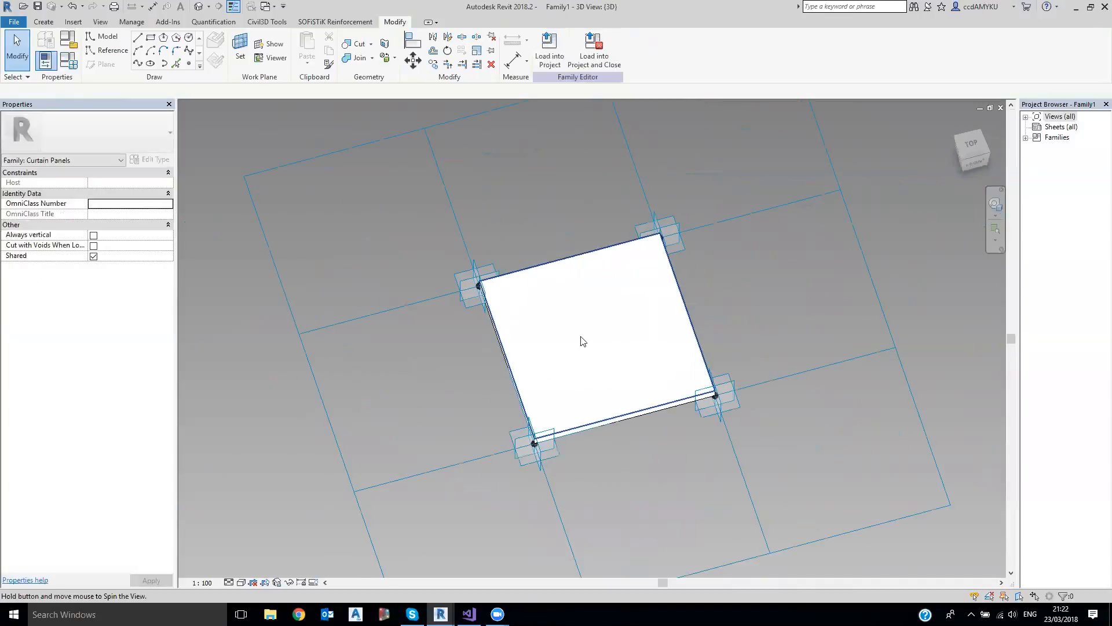
{"action": "middle_click_drag", "start_coordinate": [583, 341], "coordinate": [598, 325], "text": "shift"}
{"action": "middle_click_drag", "start_coordinate": [501, 290], "coordinate": [580, 235], "text": "shift"}
{"action": "left_click", "coordinate": [578, 234]}
{"action": "middle_click_drag", "start_coordinate": [615, 283], "coordinate": [630, 232], "text": "shift"}
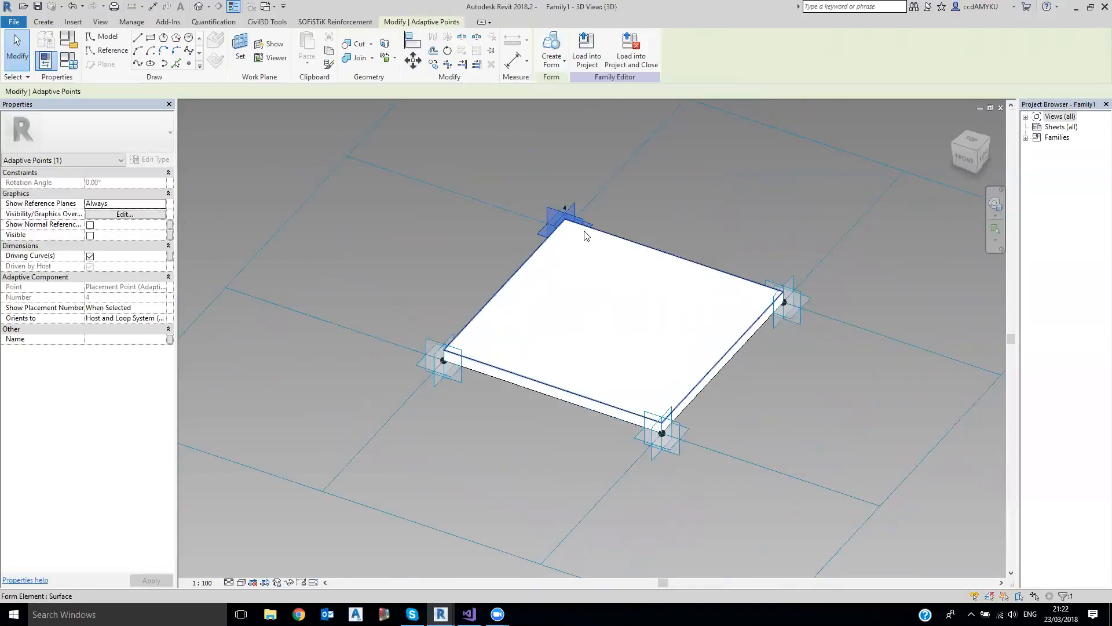
{"action": "key", "text": "Escape"}
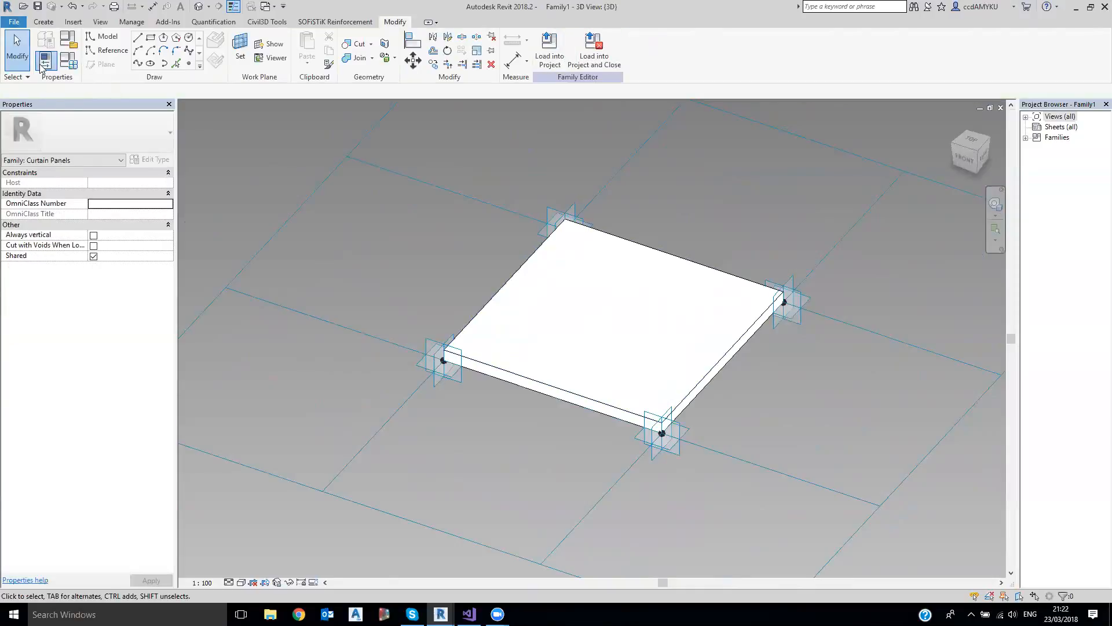
- Save the family on the Desktop as Lesson08-Panel and load it into Project1
{"action": "left_click", "coordinate": [14, 22]}
{"action": "mouse_move", "coordinate": [74, 157]}
{"action": "left_click", "coordinate": [137, 118]}
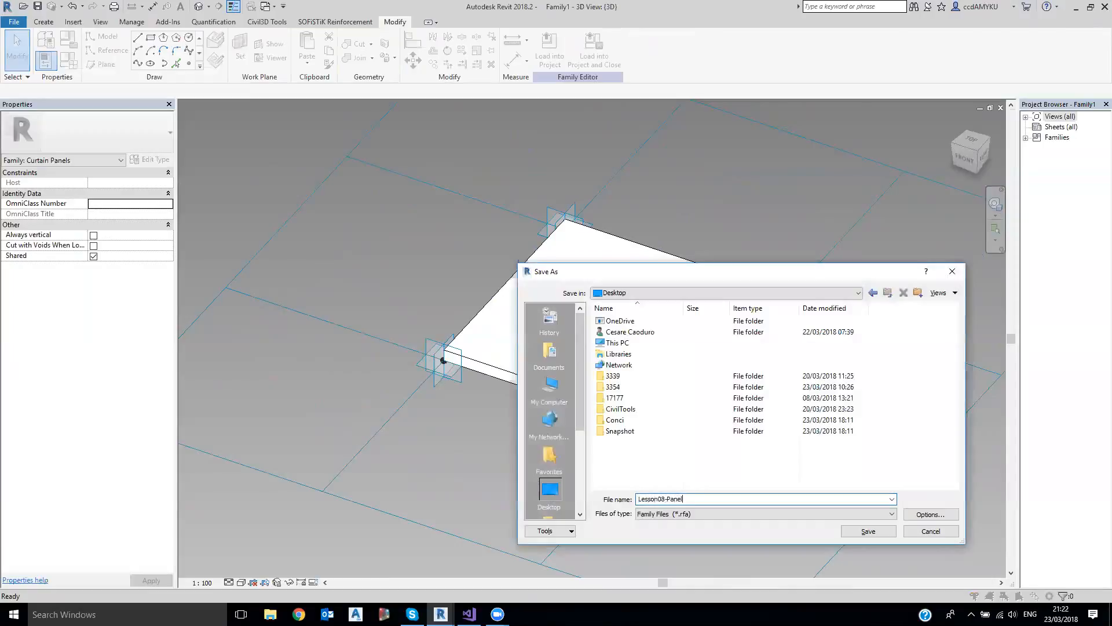
{"action": "key", "text": "Return"}
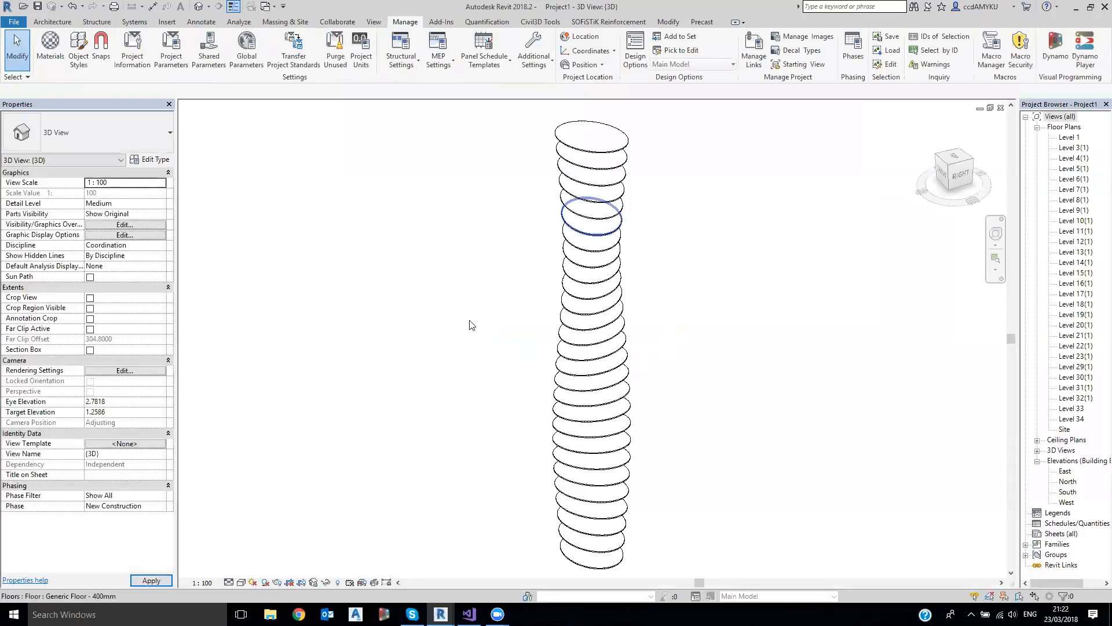
- Place one Lesson08-Panel component on the Level 1 floor plan, outside the tower's outline
{"action": "double_click", "coordinate": [1067, 138]}
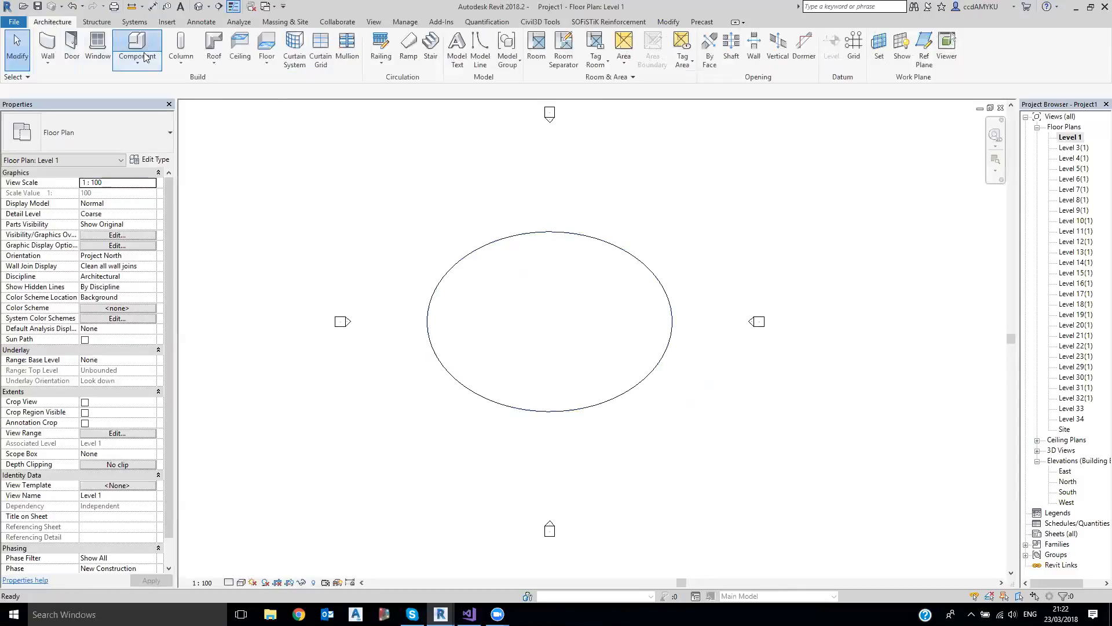
{"action": "left_click", "coordinate": [145, 56]}
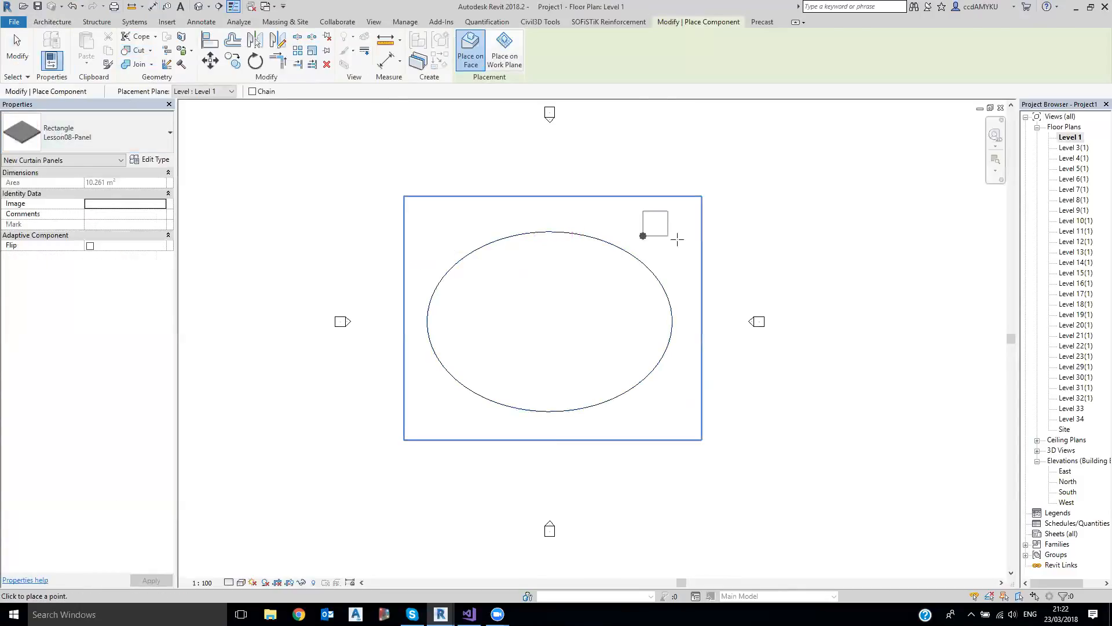
{"action": "scroll", "coordinate": [678, 239], "scroll_direction": "up", "scroll_amount": 2}
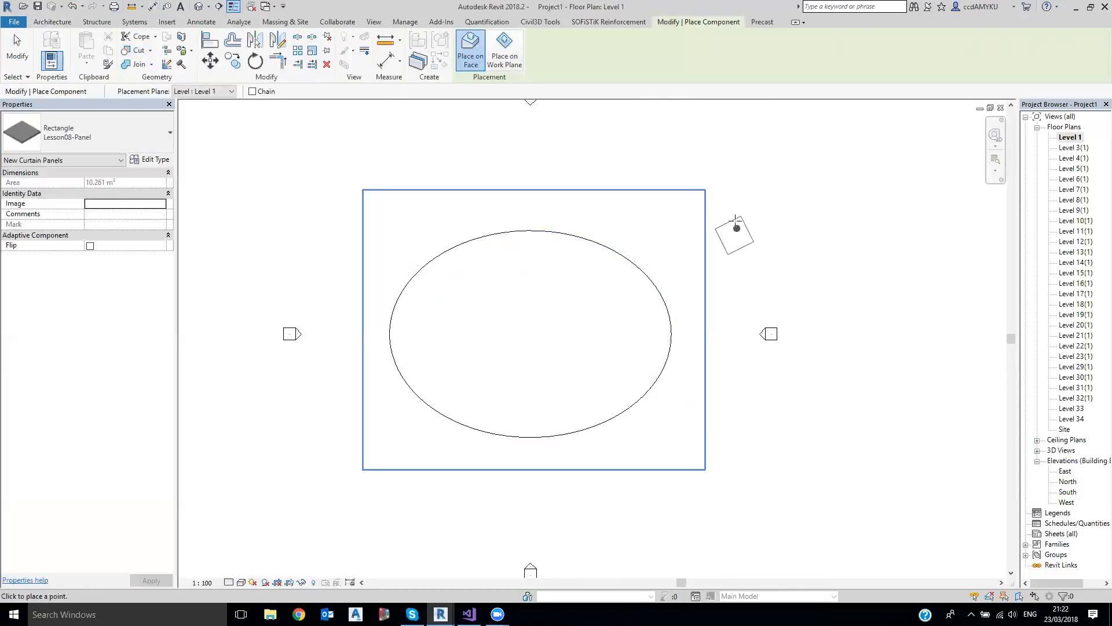
{"action": "left_click", "coordinate": [899, 232]}
{"action": "key", "text": "Escape"}
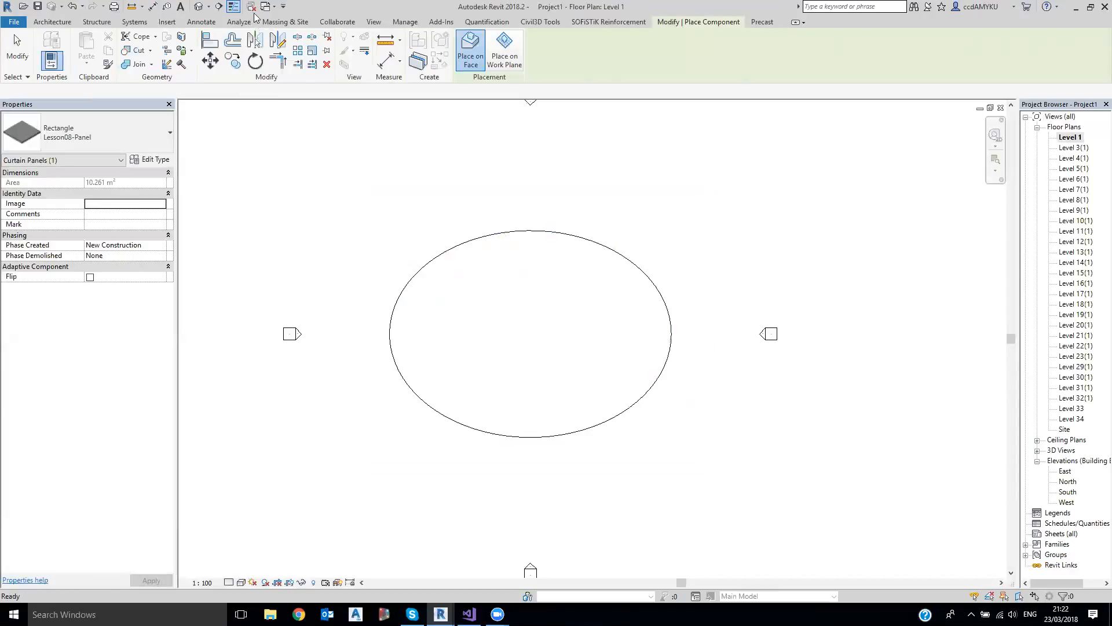
- Examine the placed Lesson08-Panel and its numbered placement points in the 3D view beside the tower
{"action": "left_click", "coordinate": [199, 7]}
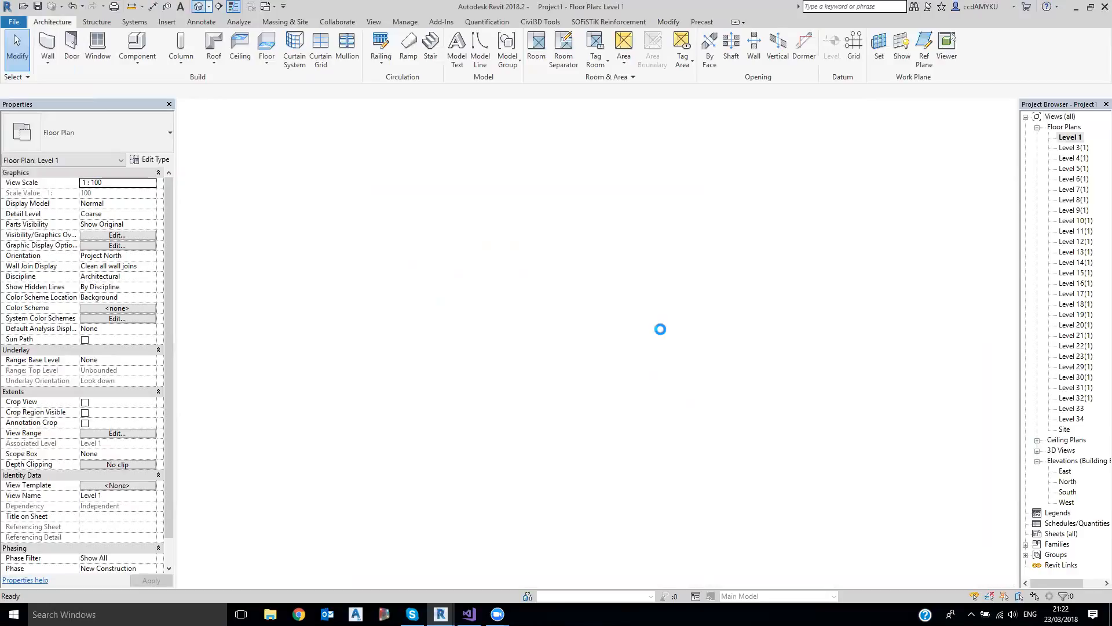
{"action": "scroll", "coordinate": [619, 408], "scroll_direction": "up", "scroll_amount": 5}
{"action": "scroll", "coordinate": [618, 404], "scroll_direction": "up", "scroll_amount": 7}
{"action": "left_click", "coordinate": [593, 340]}
{"action": "mouse_move", "coordinate": [615, 400]}
{"action": "middle_mouse_down", "text": "shift"}
{"action": "mouse_move", "coordinate": [611, 424]}
{"action": "mouse_move", "coordinate": [598, 405]}
{"action": "middle_mouse_up", "text": "shift"}
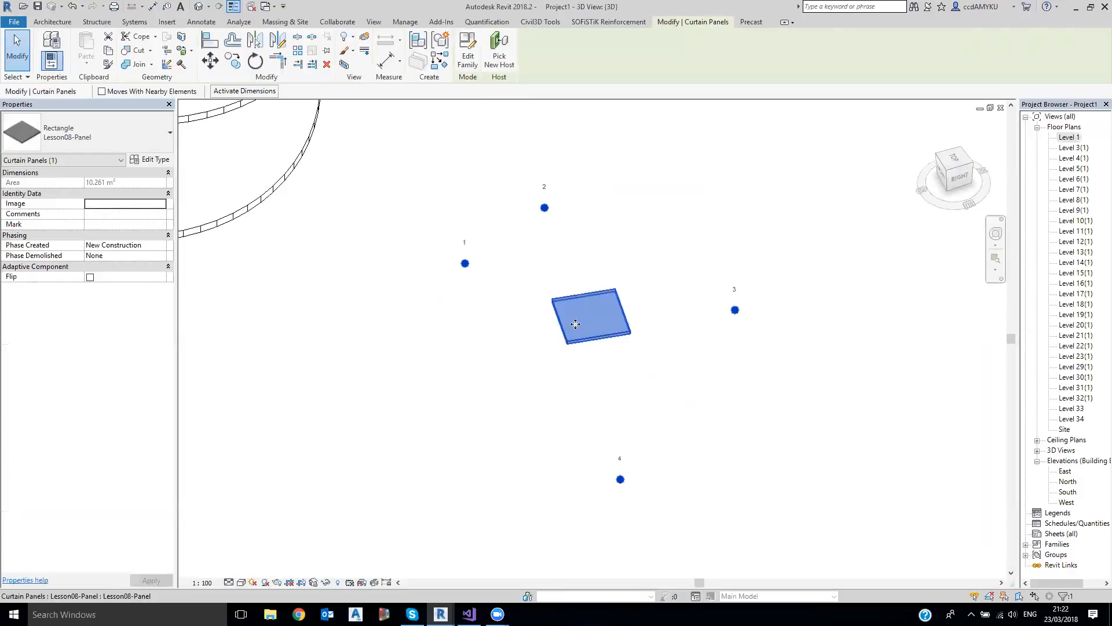
{"action": "left_click_drag", "start_coordinate": [414, 144], "coordinate": [758, 483]}
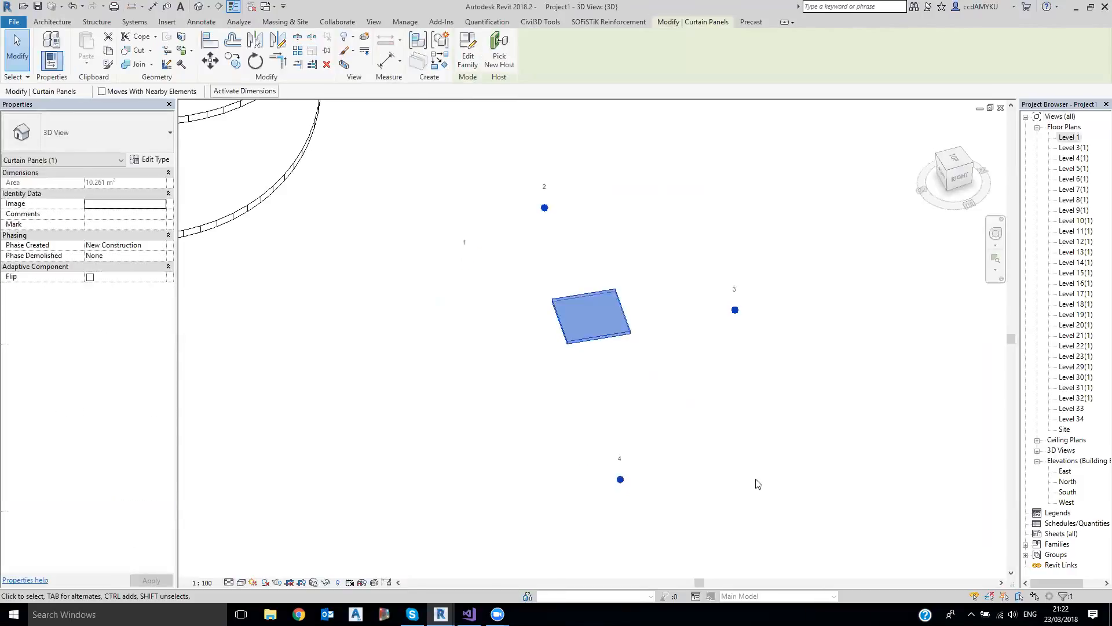
{"action": "left_click", "coordinate": [758, 483]}
{"action": "mouse_move", "coordinate": [497, 251]}
{"action": "middle_mouse_down"}
{"action": "mouse_move", "coordinate": [486, 241]}
{"action": "mouse_move", "coordinate": [503, 241]}
{"action": "middle_mouse_up"}
{"action": "scroll", "coordinate": [549, 317], "scroll_direction": "down", "scroll_amount": 1}
{"action": "middle_click_drag", "start_coordinate": [549, 318], "coordinate": [591, 452]}
{"action": "scroll", "coordinate": [502, 246], "scroll_direction": "down", "scroll_amount": 1}
{"action": "middle_click_drag", "start_coordinate": [565, 182], "coordinate": [584, 295]}
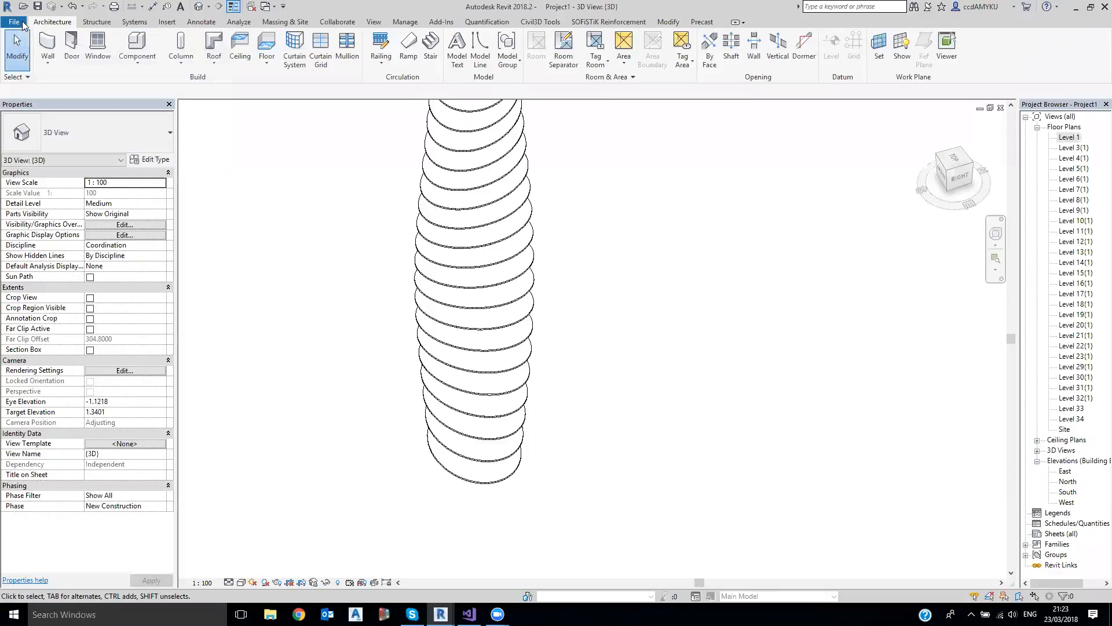
- Create another new family from the Metric Generic Model Adaptive.rft template
{"action": "left_click", "coordinate": [14, 21]}
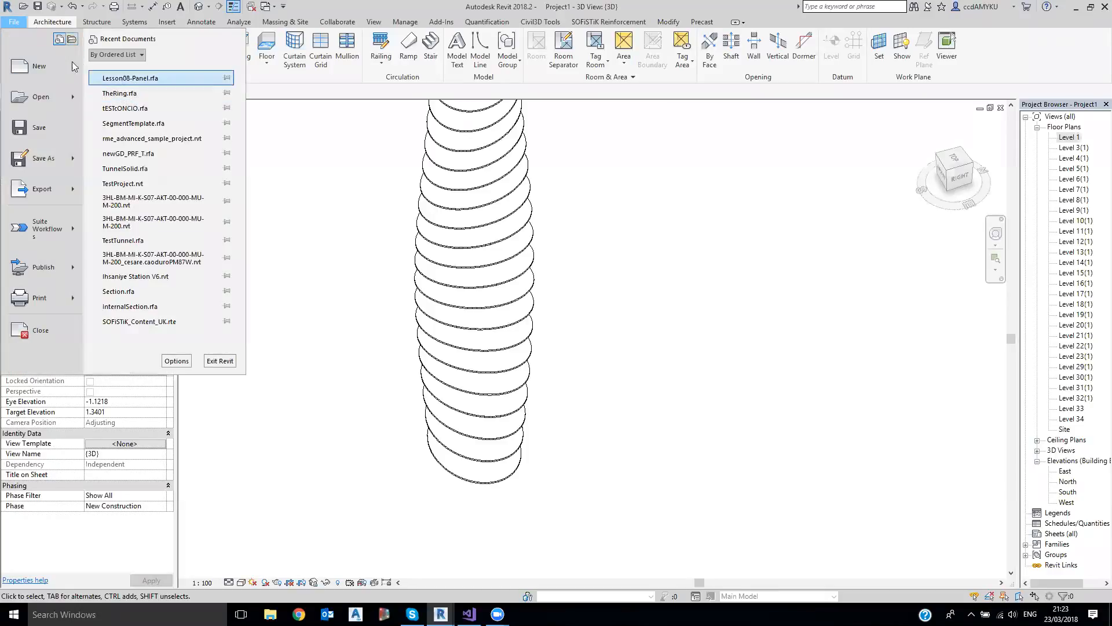
{"action": "mouse_move", "coordinate": [74, 67]}
{"action": "left_click", "coordinate": [119, 102]}
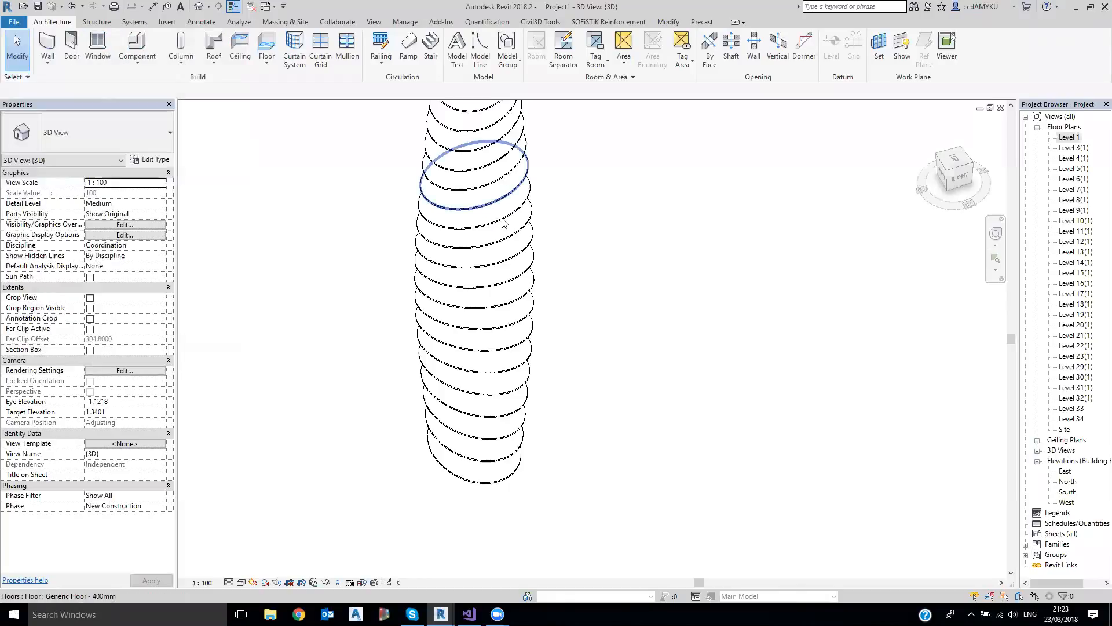
{"action": "left_click", "coordinate": [502, 260]}
{"action": "scroll", "coordinate": [503, 261], "scroll_direction": "down", "scroll_amount": 4}
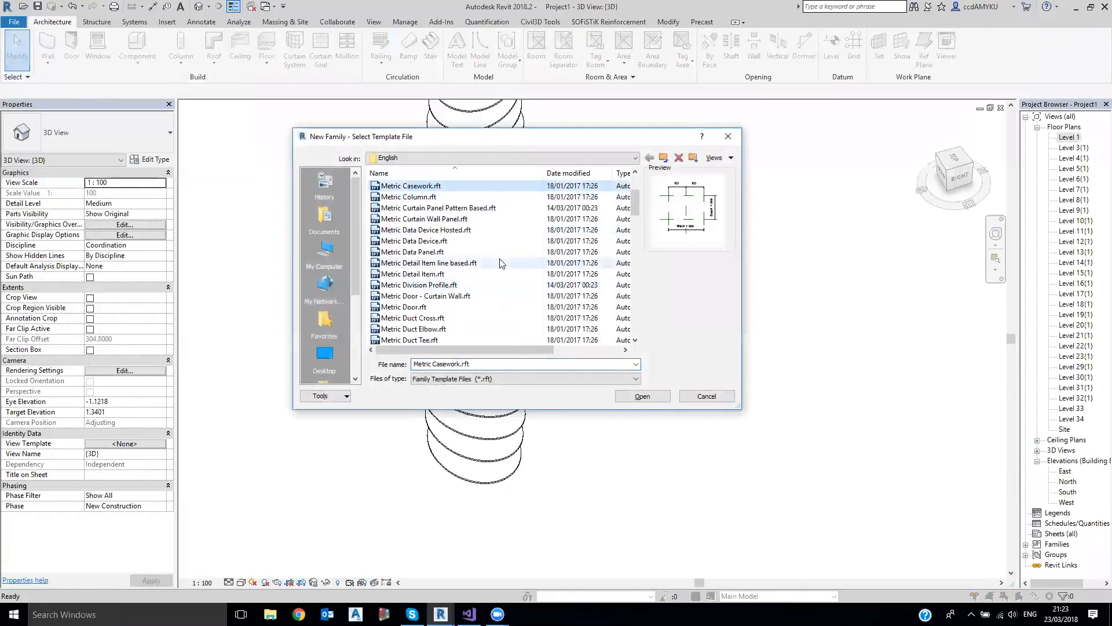
{"action": "scroll", "coordinate": [502, 262], "scroll_direction": "down", "scroll_amount": 5}
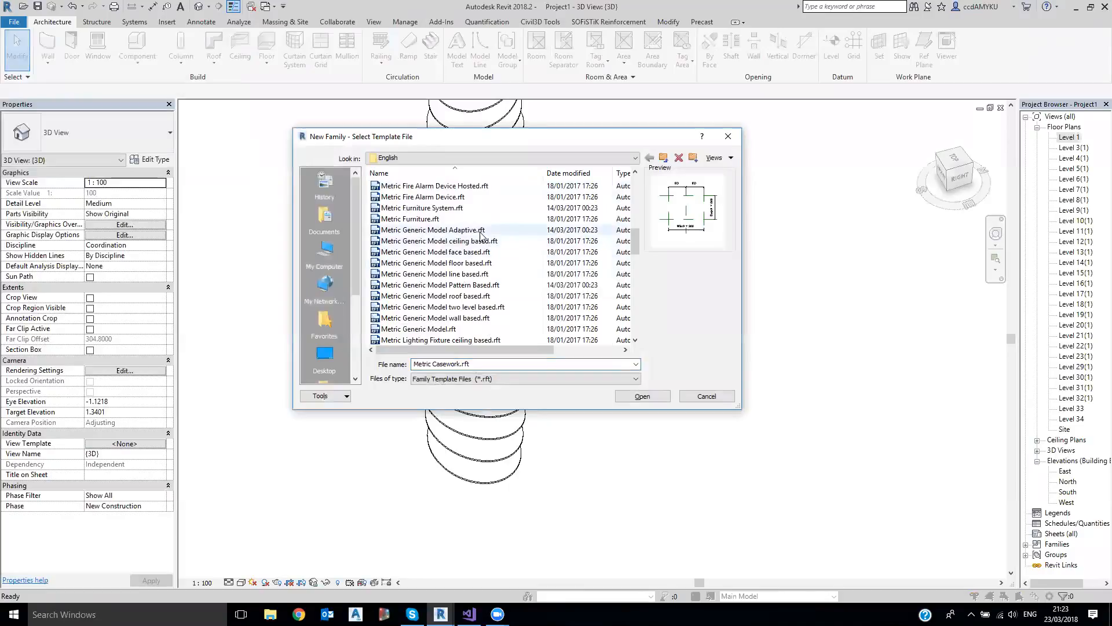
{"action": "left_click", "coordinate": [462, 231]}
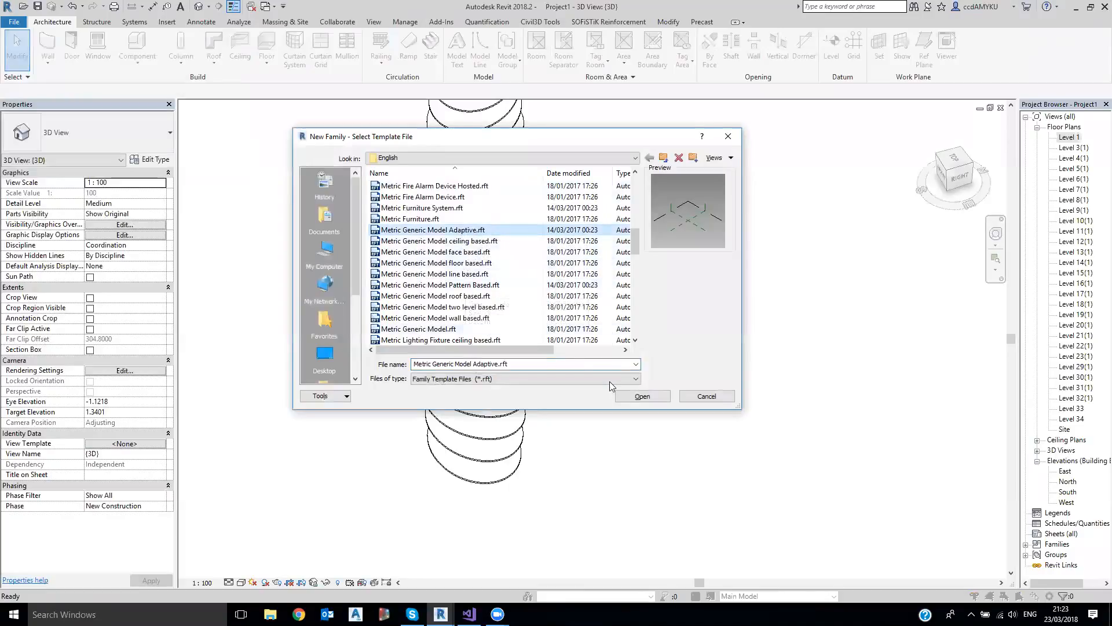
{"action": "left_click", "coordinate": [641, 397]}
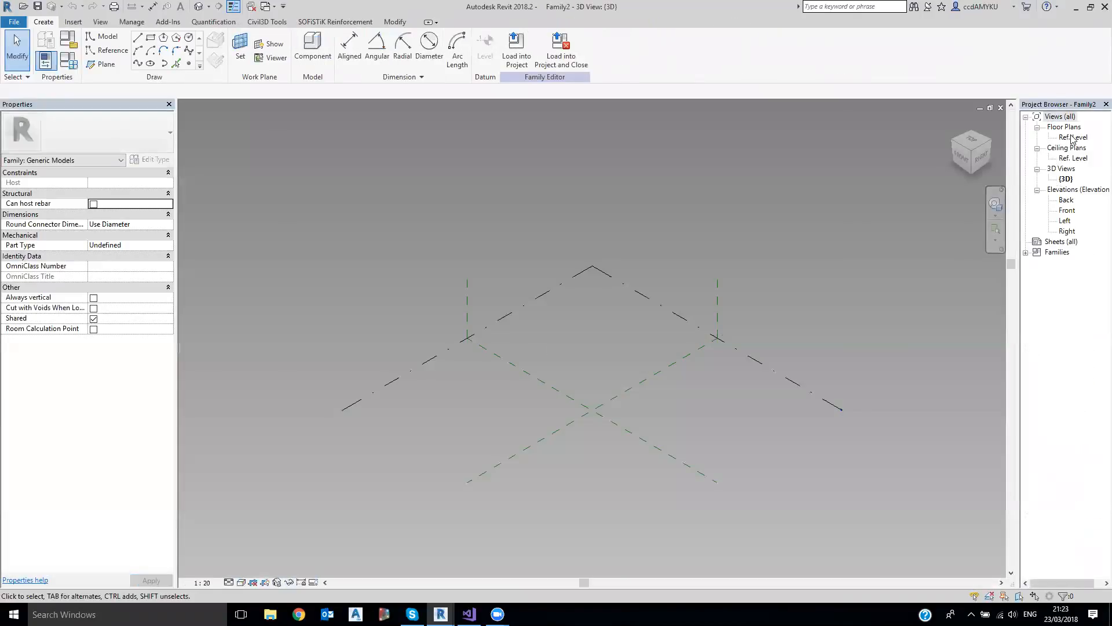
- Place four reference points around the reference plane intersection in the Ref. Level plan and make them all adaptive
{"action": "double_click", "coordinate": [1072, 138]}
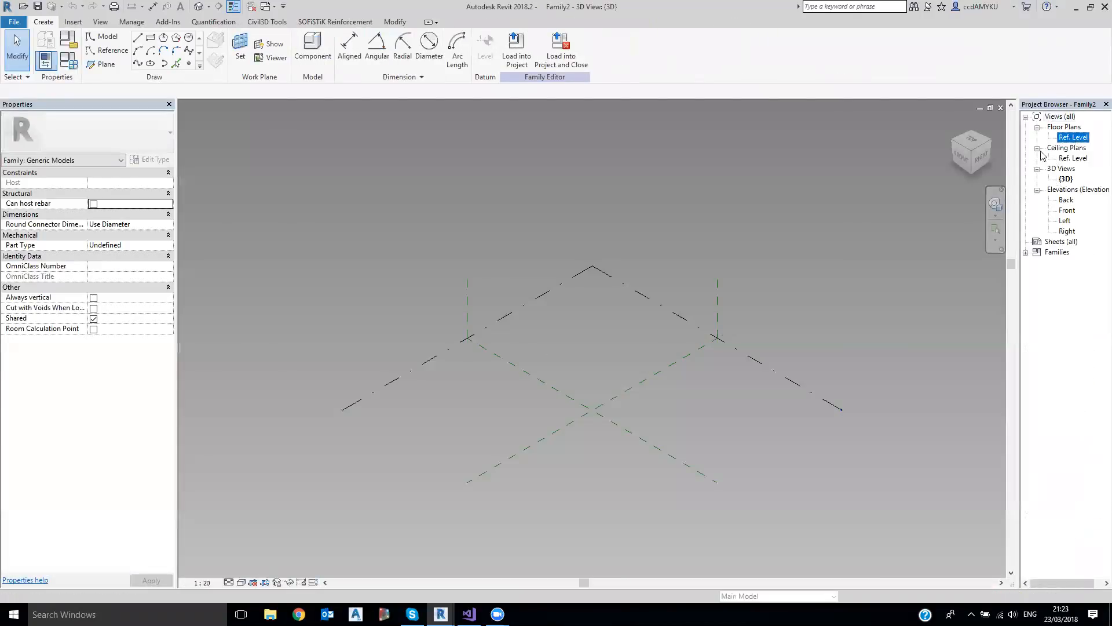
{"action": "middle_click_drag", "start_coordinate": [568, 281], "coordinate": [565, 279]}
{"action": "left_click", "coordinate": [190, 64]}
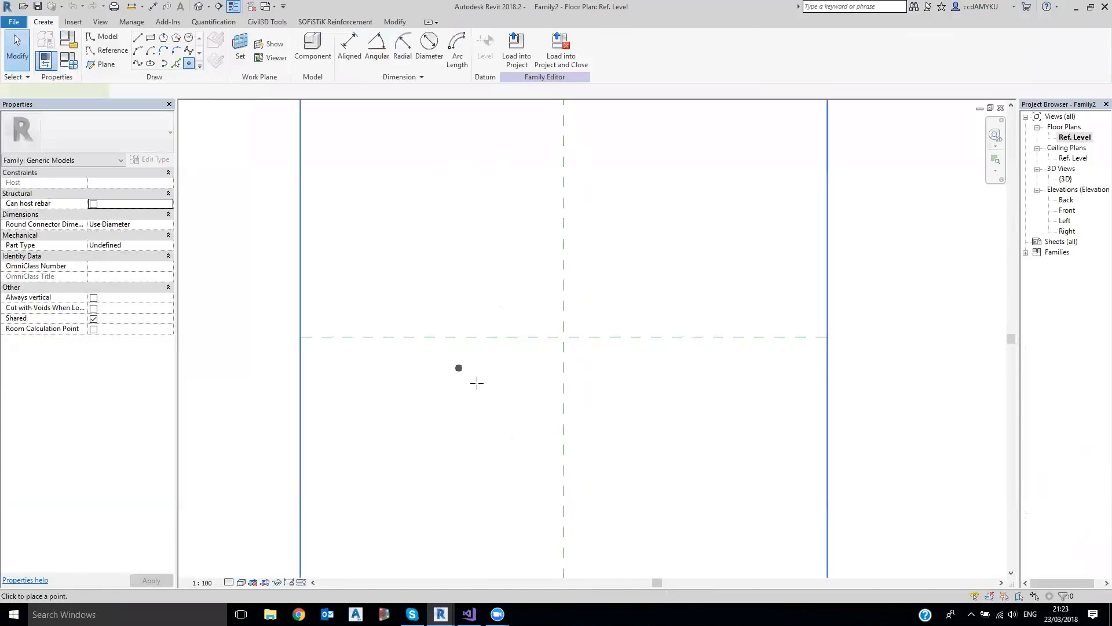
{"action": "left_click", "coordinate": [469, 279]}
{"action": "left_click", "coordinate": [629, 240]}
{"action": "left_click", "coordinate": [485, 390]}
{"action": "left_click", "coordinate": [708, 437]}
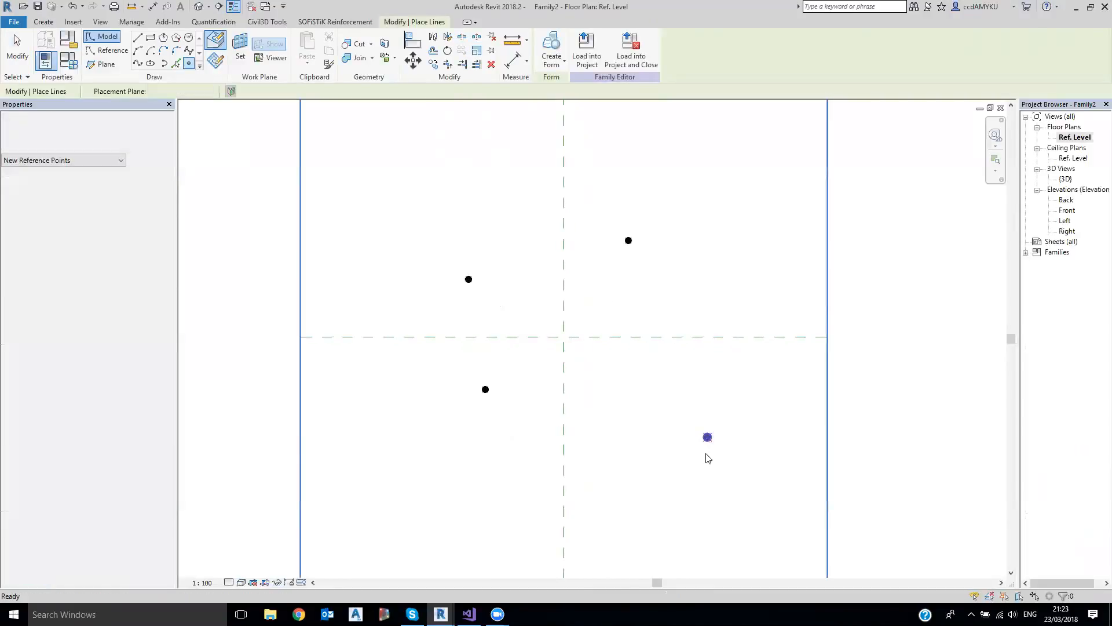
{"action": "key", "text": "Escape"}
{"action": "key", "text": "Escape"}
{"action": "left_click_drag", "start_coordinate": [415, 184], "coordinate": [807, 514]}
{"action": "left_click", "coordinate": [607, 56]}
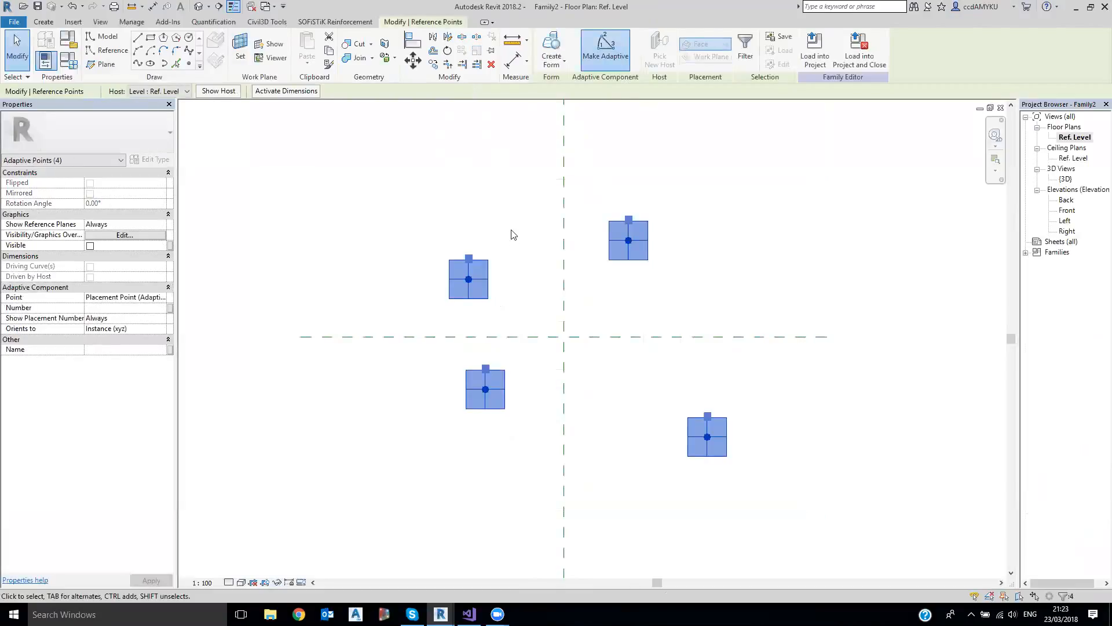
- Connect the four adaptive points in numerical order with model lines to form a closed quadrilateral
{"action": "left_click", "coordinate": [513, 383]}
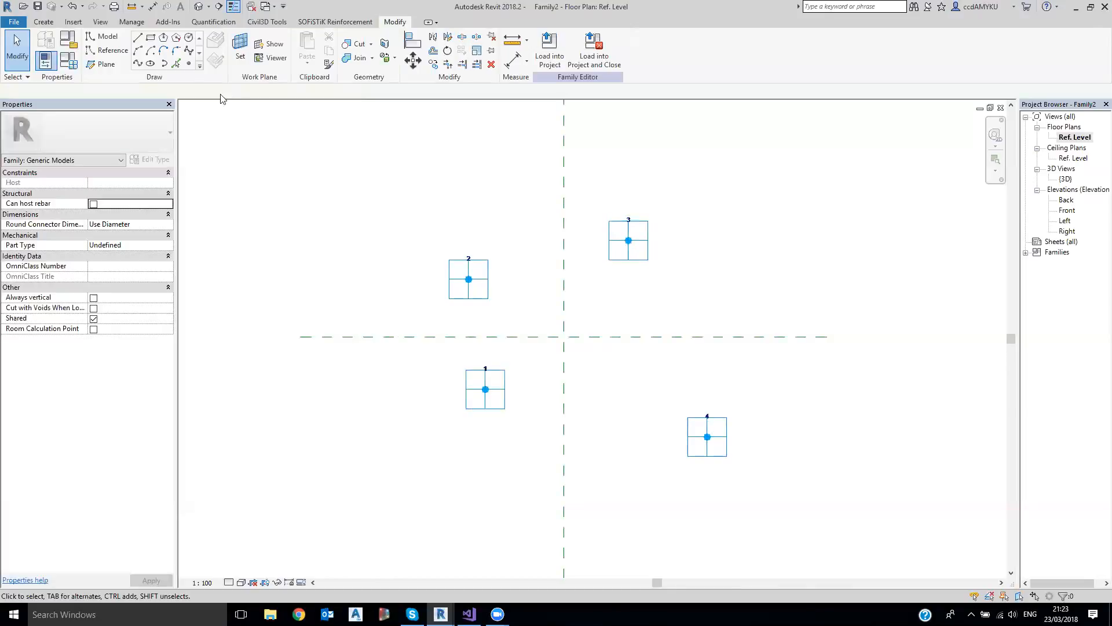
{"action": "left_click_drag", "start_coordinate": [400, 217], "coordinate": [548, 481]}
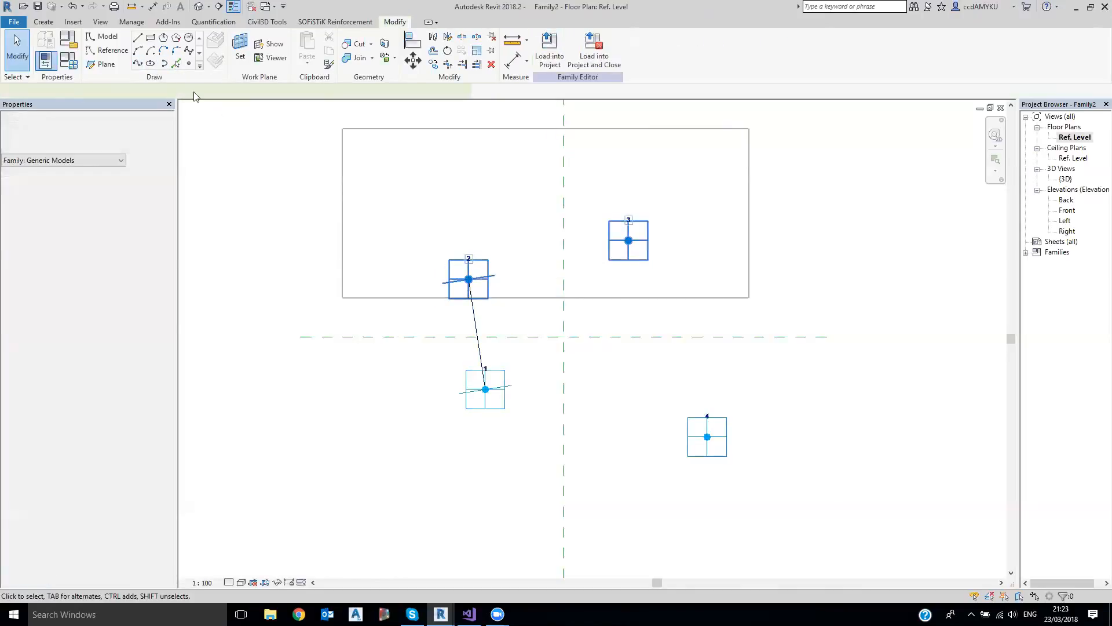
{"action": "left_click_drag", "start_coordinate": [597, 162], "coordinate": [820, 509]}
{"action": "left_click", "coordinate": [137, 65]}
{"action": "left_click_drag", "start_coordinate": [410, 348], "coordinate": [817, 532]}
{"action": "left_click", "coordinate": [136, 65]}
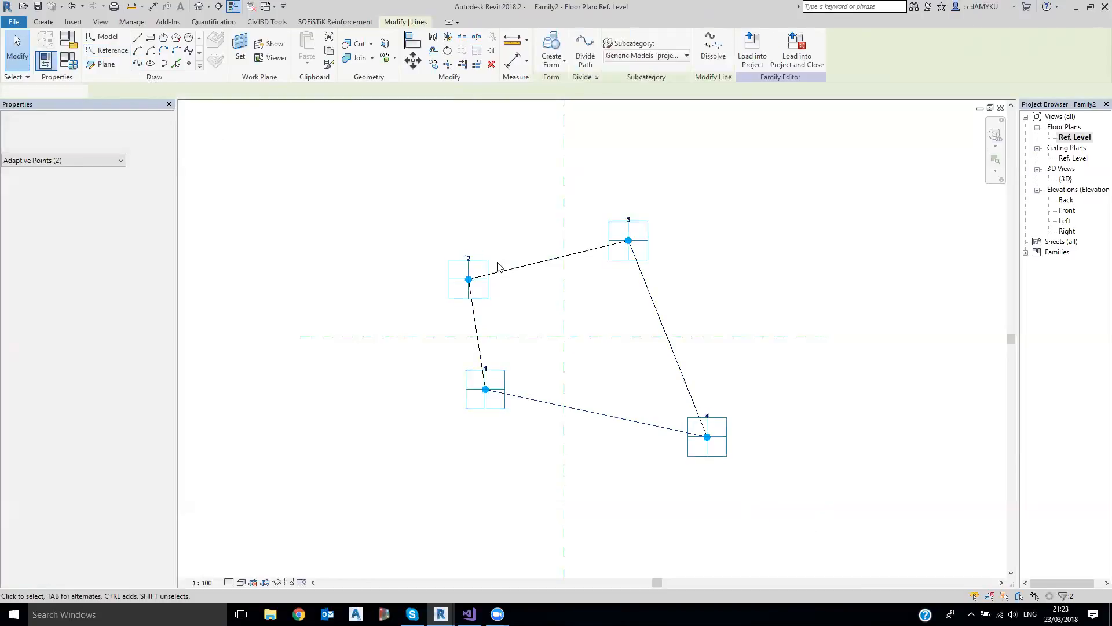
- Create a solid extruded form from the four connecting lines and open the family's 3D view
{"action": "left_click", "coordinate": [537, 271]}
{"action": "left_click", "coordinate": [538, 267]}
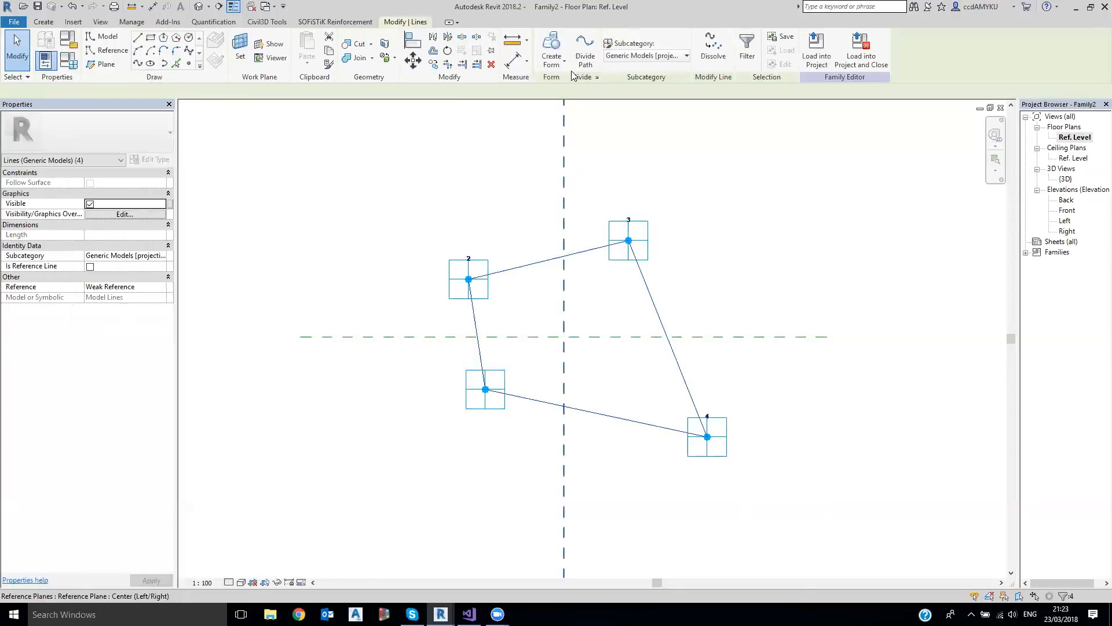
{"action": "left_click", "coordinate": [551, 49]}
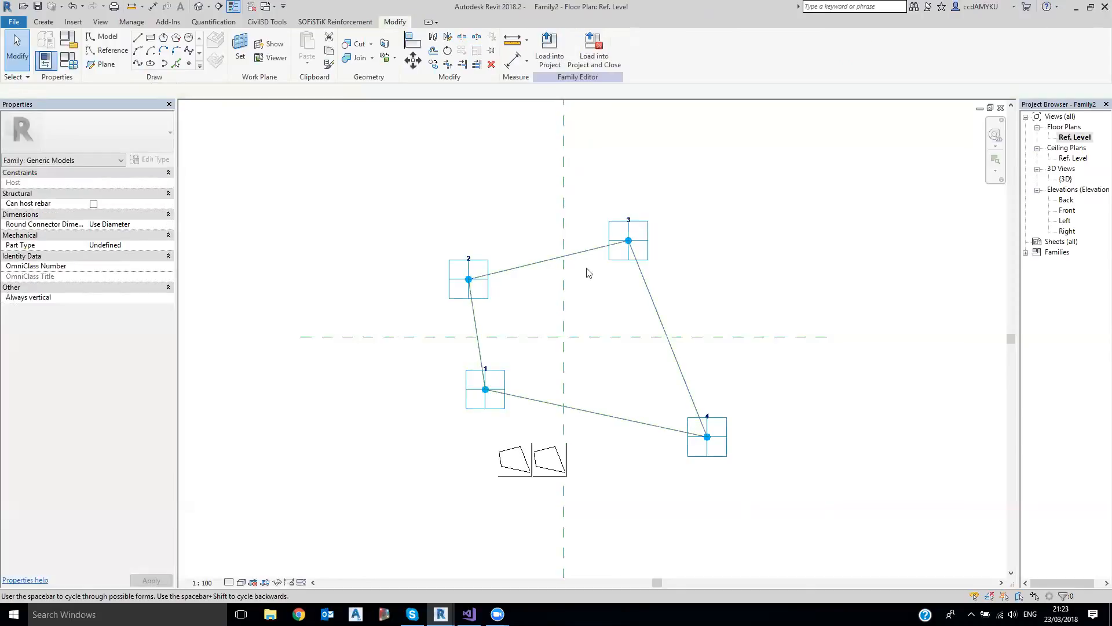
{"action": "left_click", "coordinate": [513, 458]}
{"action": "left_click", "coordinate": [198, 6]}
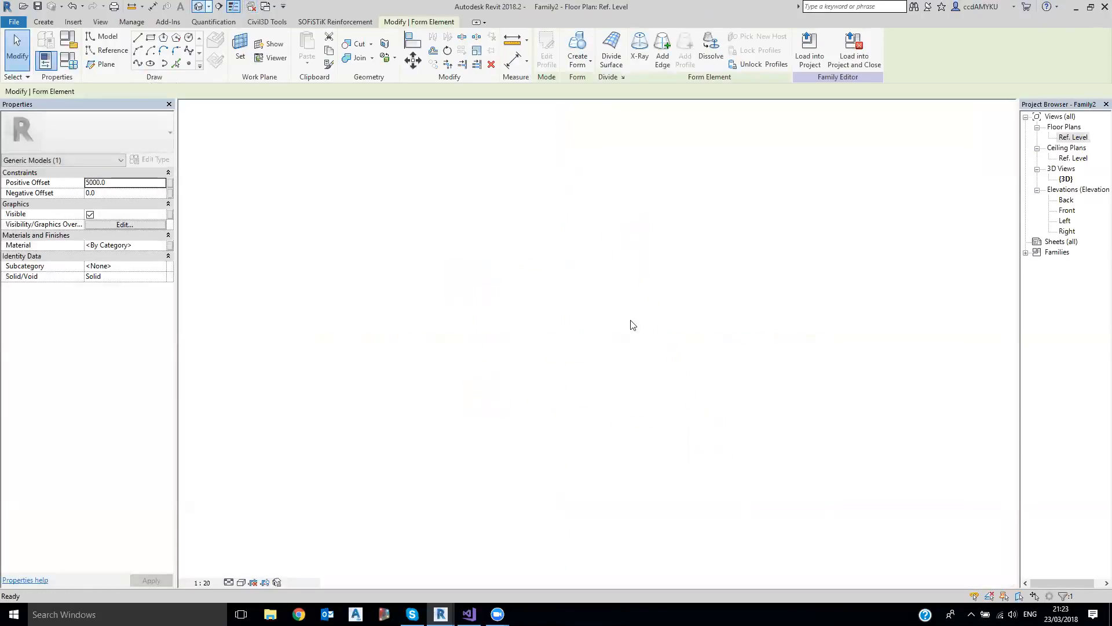
{"action": "scroll", "coordinate": [623, 369], "scroll_direction": "up", "scroll_amount": 2}
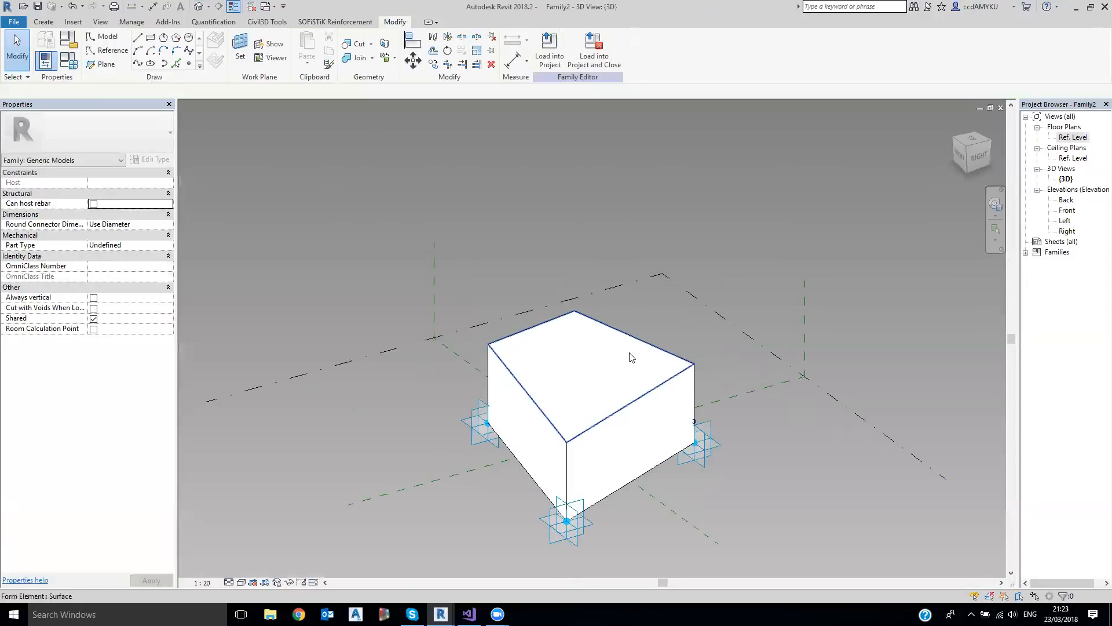
- Lower the form's top face to make a slab about 456 mm thick
{"action": "left_click", "coordinate": [584, 342]}
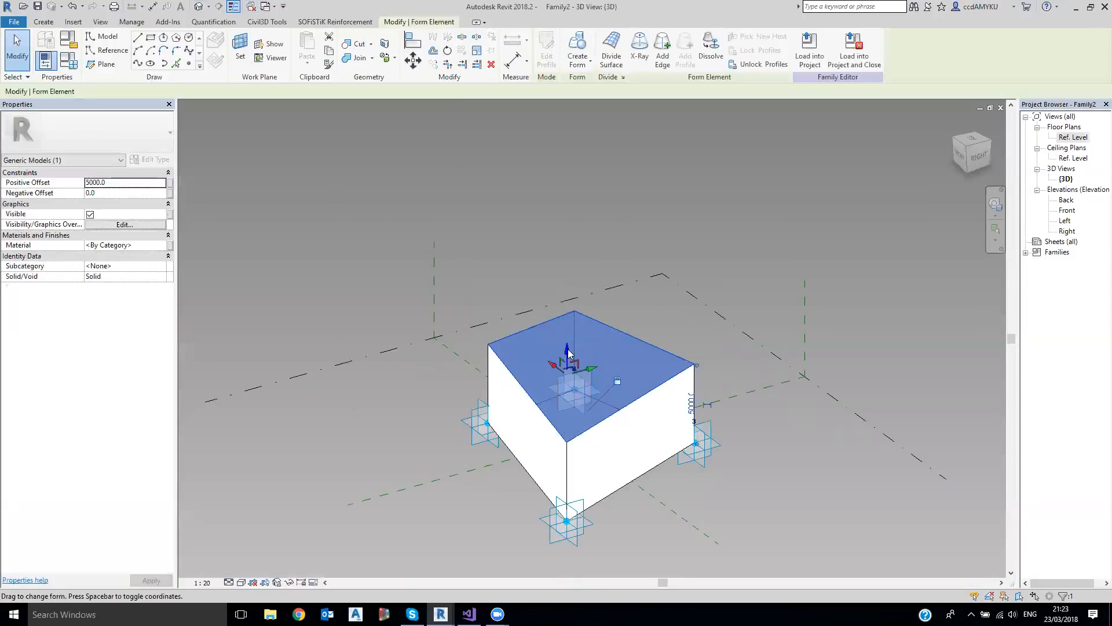
{"action": "left_click", "coordinate": [575, 425]}
{"action": "left_click_drag", "start_coordinate": [576, 423], "coordinate": [576, 426]}
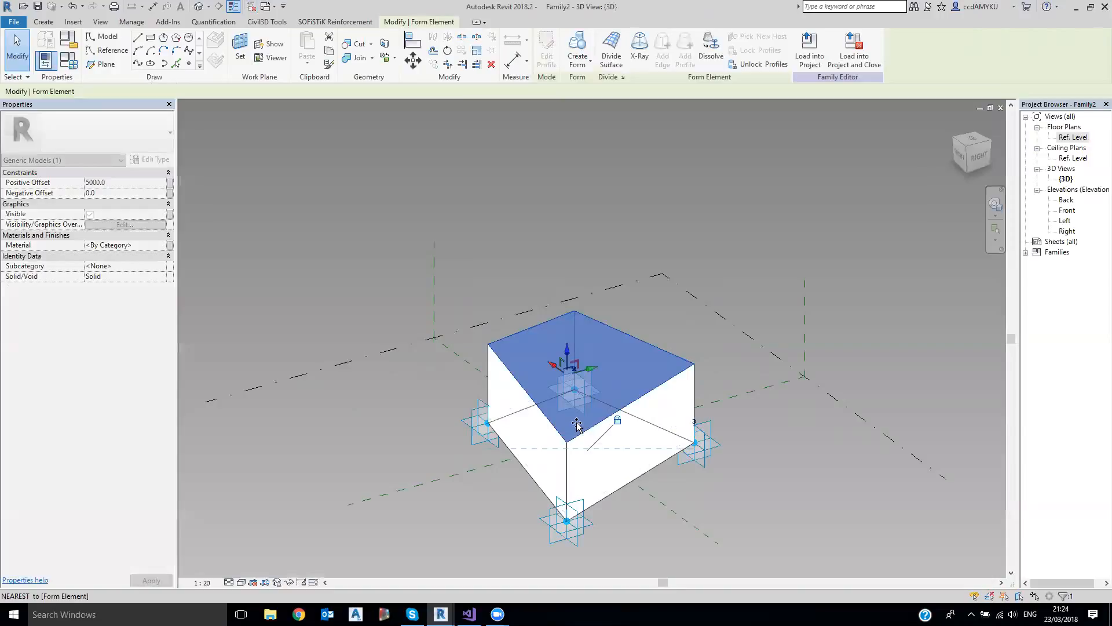
{"action": "left_click", "coordinate": [578, 423]}
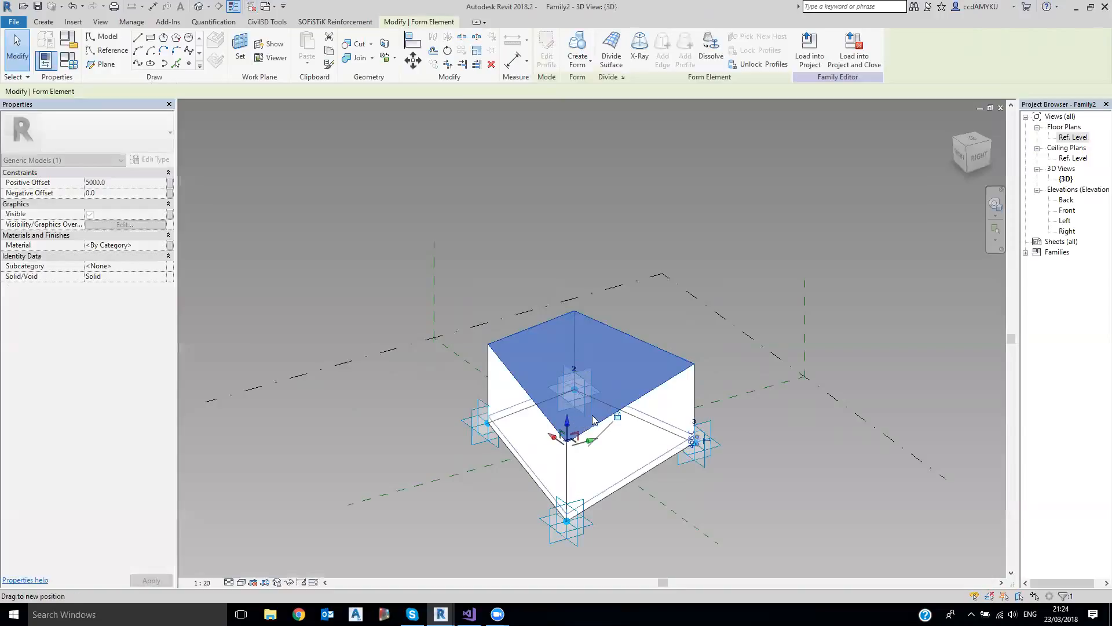
{"action": "key", "text": "ctrl+z"}
- Open the panel form's material selection and try to rename the Default material as Glass
{"action": "middle_click_drag", "start_coordinate": [602, 399], "coordinate": [665, 317]}
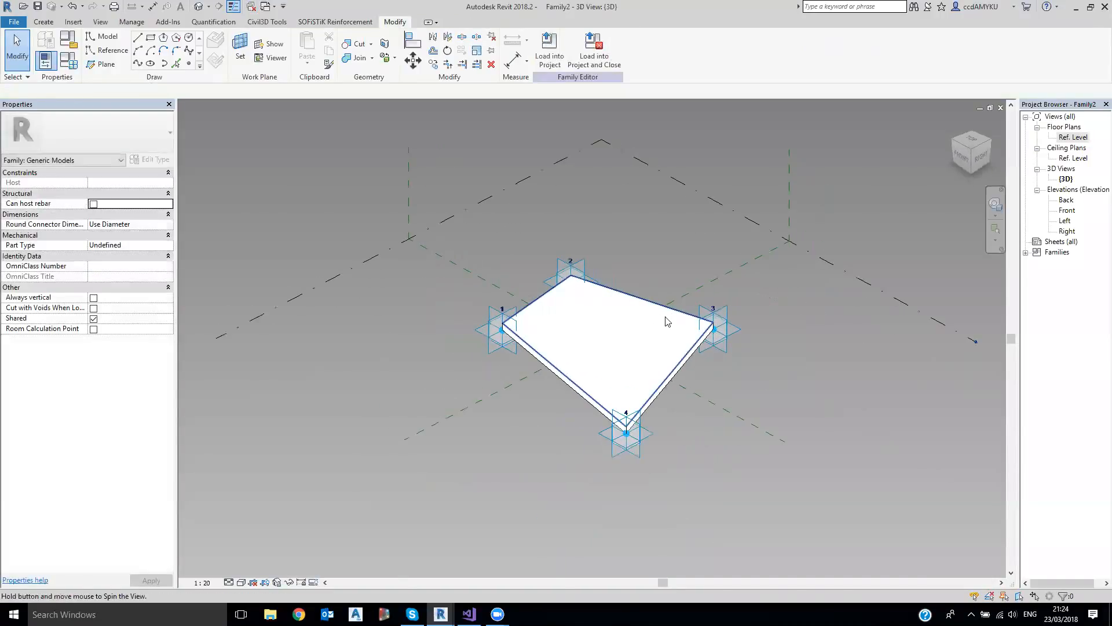
{"action": "scroll", "coordinate": [509, 243], "scroll_direction": "up", "scroll_amount": 5}
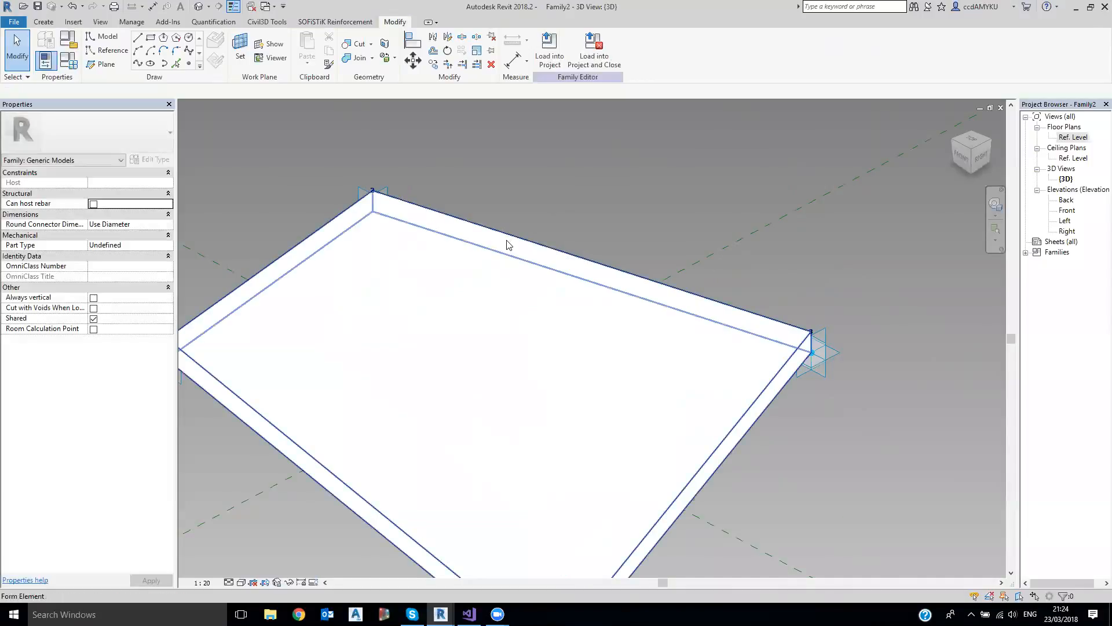
{"action": "left_click", "coordinate": [508, 243]}
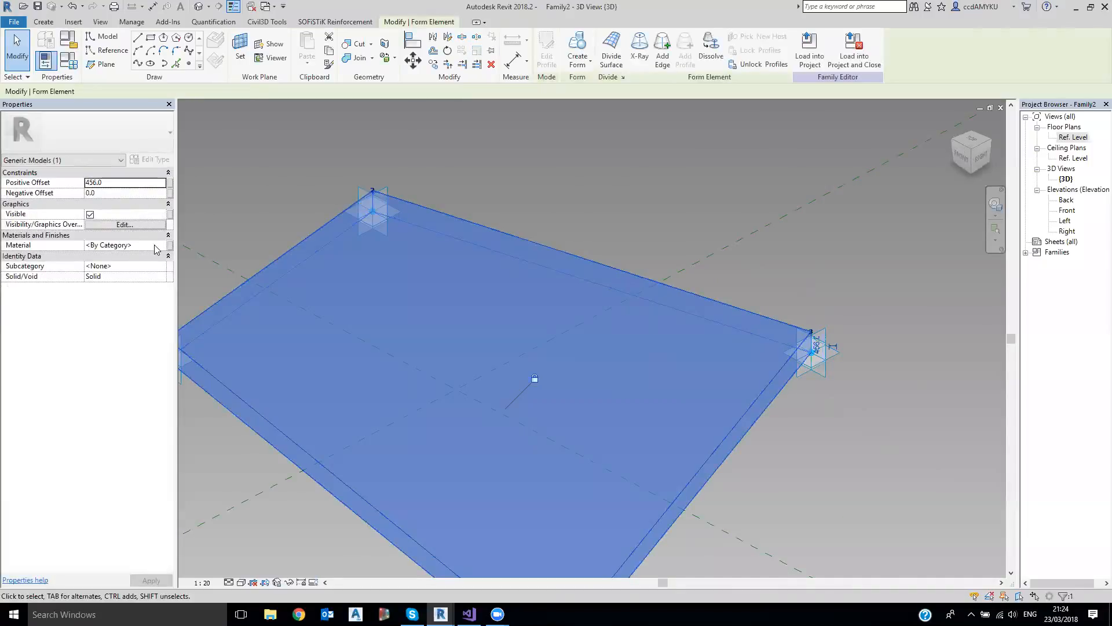
{"action": "left_click", "coordinate": [161, 245]}
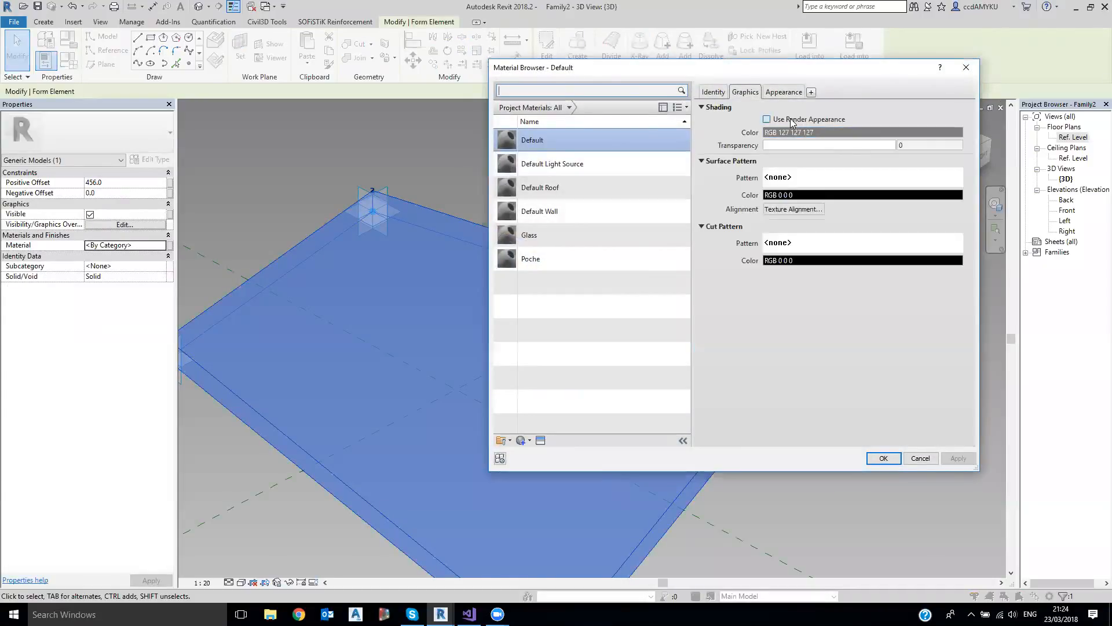
{"action": "right_click", "coordinate": [554, 141]}
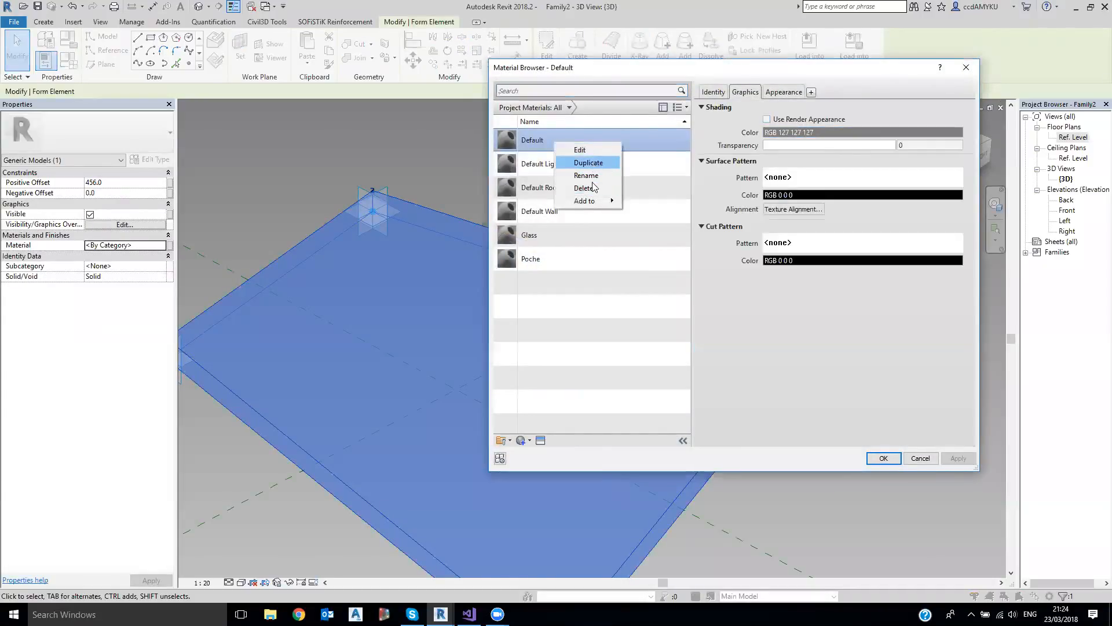
{"action": "left_click", "coordinate": [593, 175]}
{"action": "type", "text": "GL"}
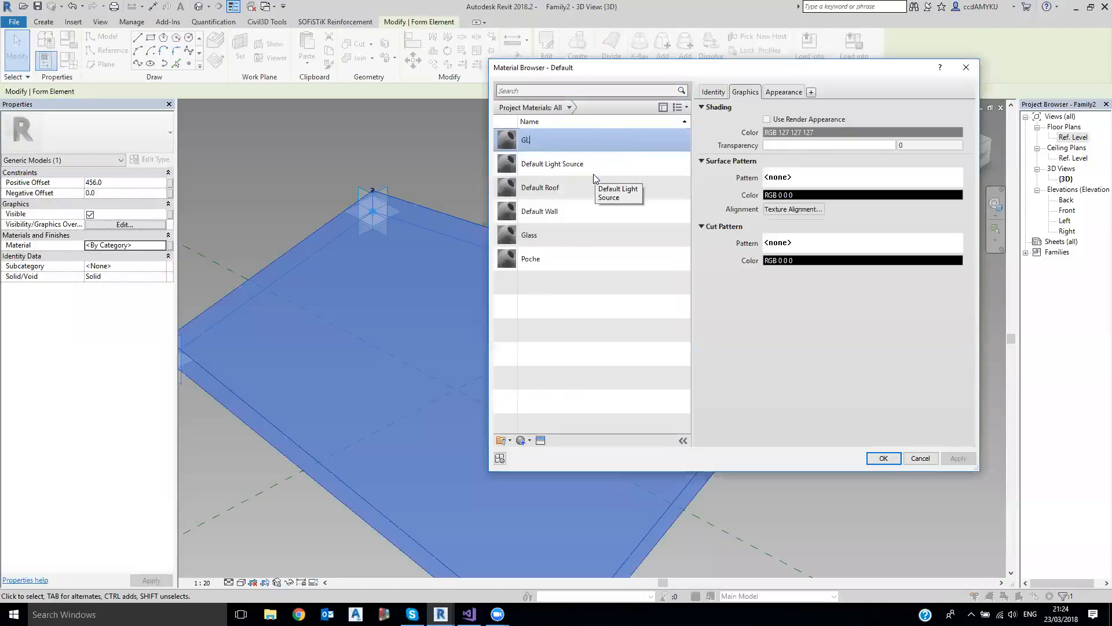
{"action": "key", "text": "BackSpace"}
{"action": "type", "text": "lass"}
{"action": "key", "text": "Return"}
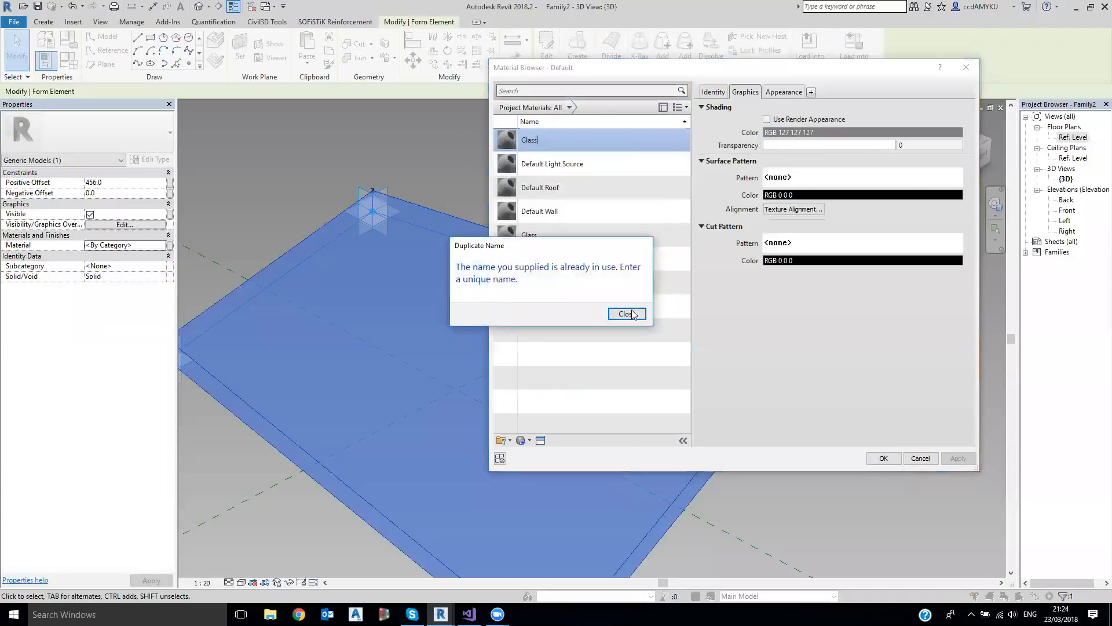
{"action": "left_click", "coordinate": [630, 313]}
{"action": "left_click", "coordinate": [527, 441]}
{"action": "left_click", "coordinate": [538, 451]}
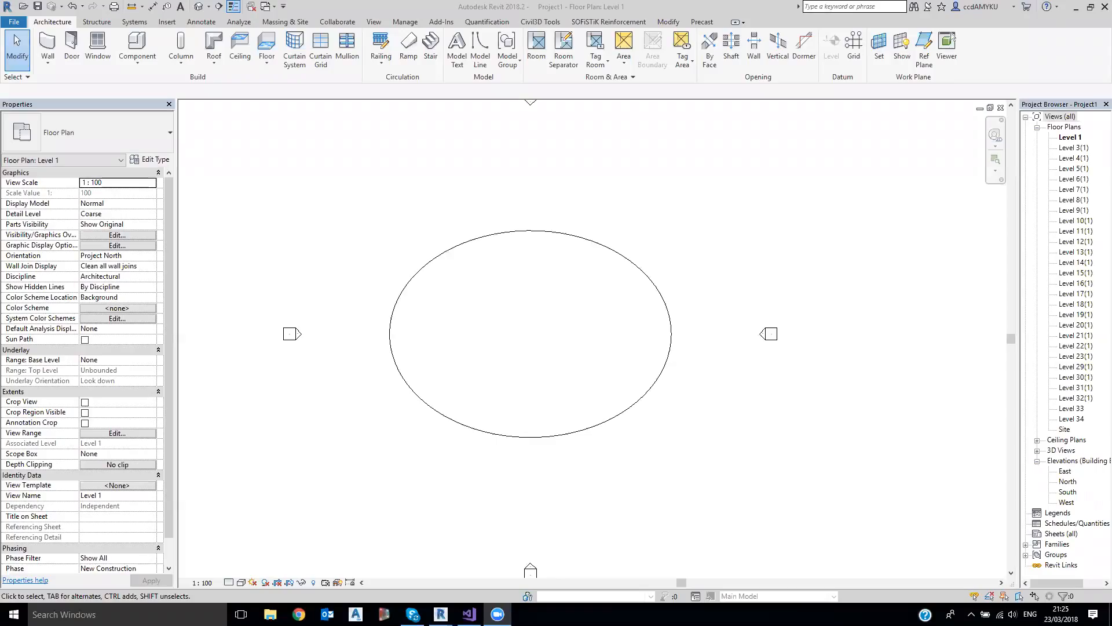
{"action": "scroll", "coordinate": [586, 211], "scroll_direction": "down", "scroll_amount": 2}
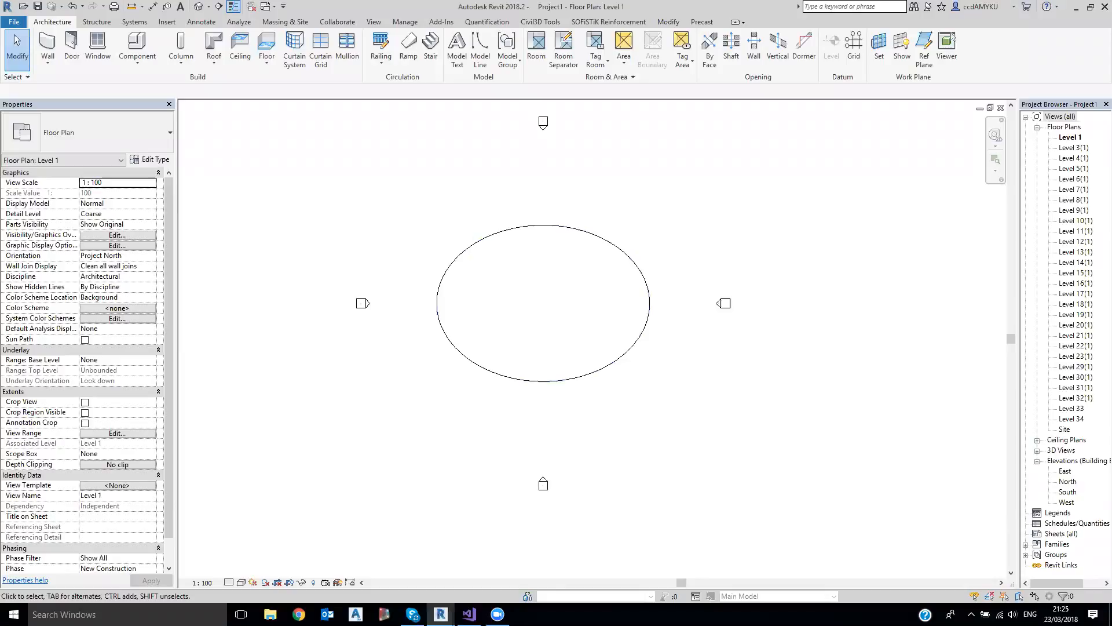
{"action": "left_click", "coordinate": [413, 614]}
{"action": "right_click", "coordinate": [412, 614]}
{"action": "left_click", "coordinate": [425, 590]}
{"action": "left_click", "coordinate": [349, 163]}
- Switch to the adaptive panel family and set the glass form's Positive Offset to 100 mm
{"action": "left_click", "coordinate": [267, 7]}
{"action": "left_click", "coordinate": [282, 36]}
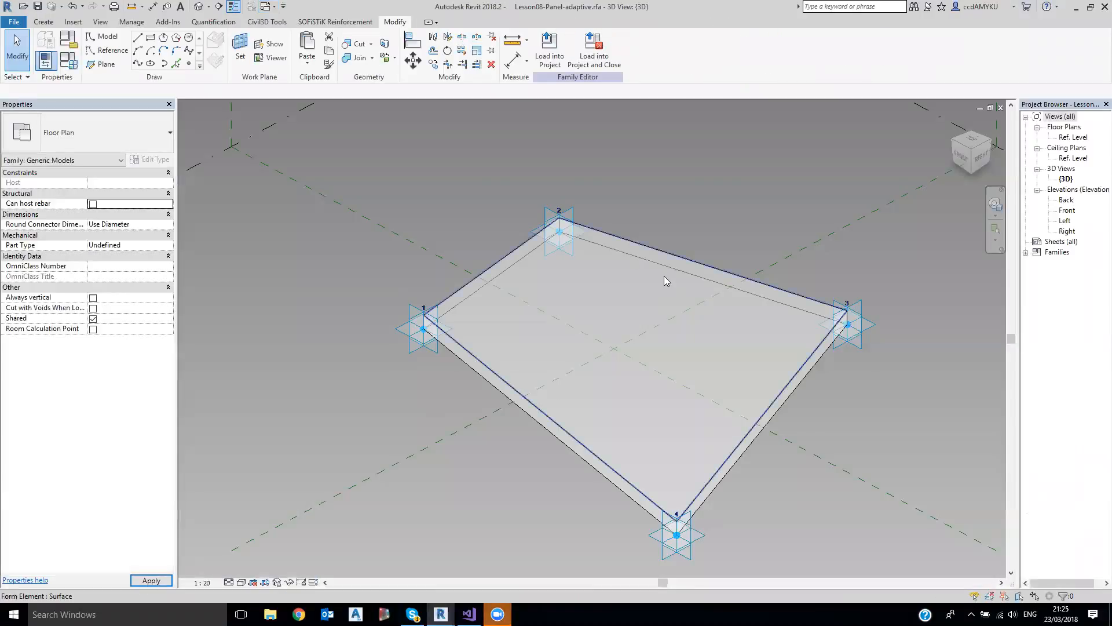
{"action": "scroll", "coordinate": [666, 278], "scroll_direction": "up", "scroll_amount": 3}
{"action": "scroll", "coordinate": [666, 278], "scroll_direction": "down", "scroll_amount": 2}
{"action": "left_click_drag", "start_coordinate": [679, 222], "coordinate": [636, 249]}
{"action": "left_click", "coordinate": [550, 227]}
{"action": "left_click_drag", "start_coordinate": [553, 233], "coordinate": [500, 183]}
{"action": "left_click", "coordinate": [635, 194]}
{"action": "middle_click_drag", "start_coordinate": [529, 300], "coordinate": [578, 272], "text": "shift"}
{"action": "left_click", "coordinate": [581, 271]}
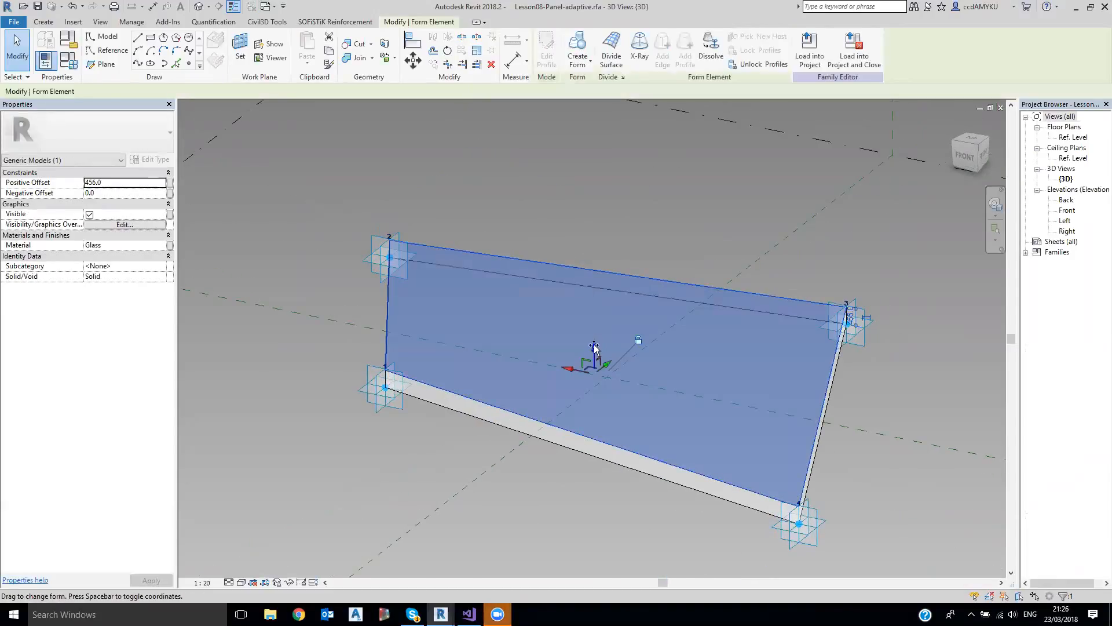
{"action": "left_click", "coordinate": [119, 183]}
{"action": "type", "text": "100"}
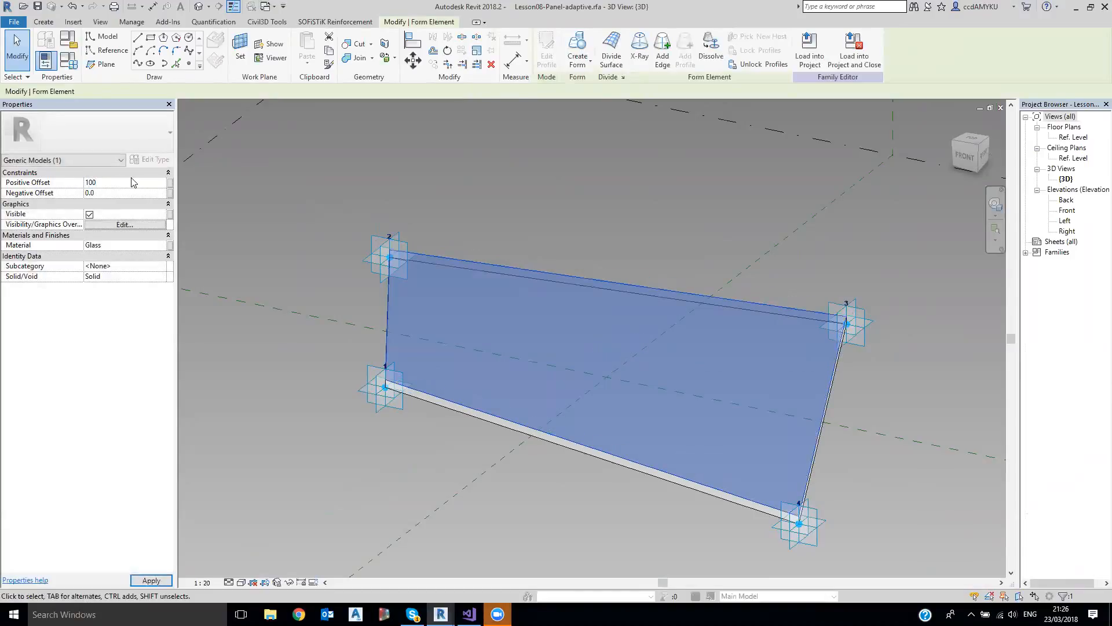
- Reduce the glass form's Positive Offset further so the panel becomes a very thin sheet
{"action": "left_click", "coordinate": [157, 181]}
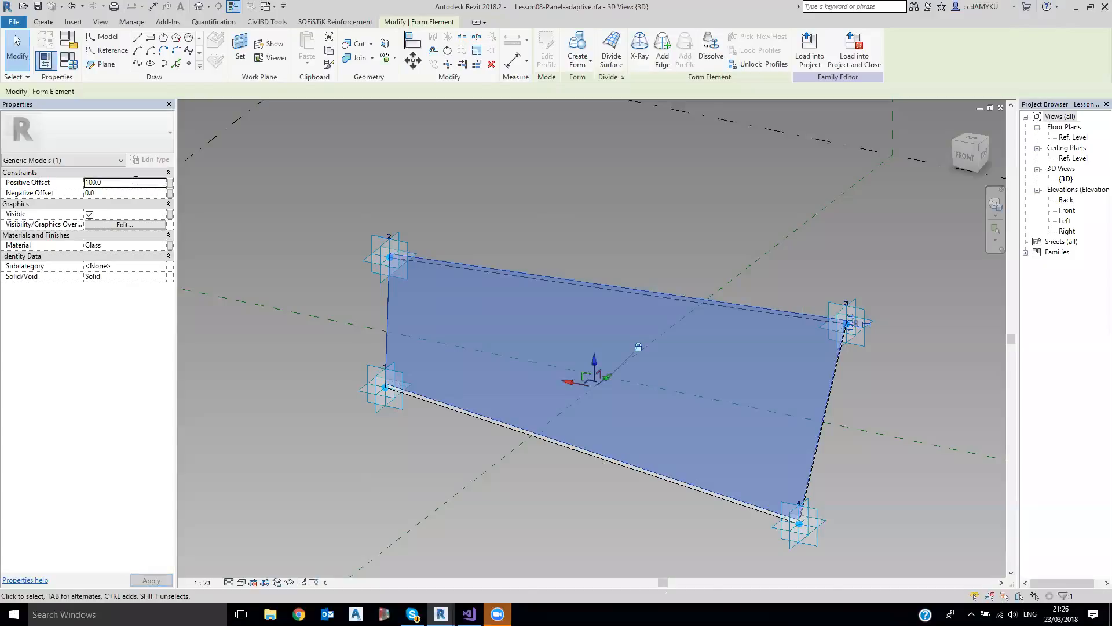
{"action": "type", "text": "0"}
{"action": "key", "text": "Return"}
{"action": "left_click", "coordinate": [549, 154]}
{"action": "middle_click_drag", "start_coordinate": [549, 154], "coordinate": [559, 195], "text": "shift"}
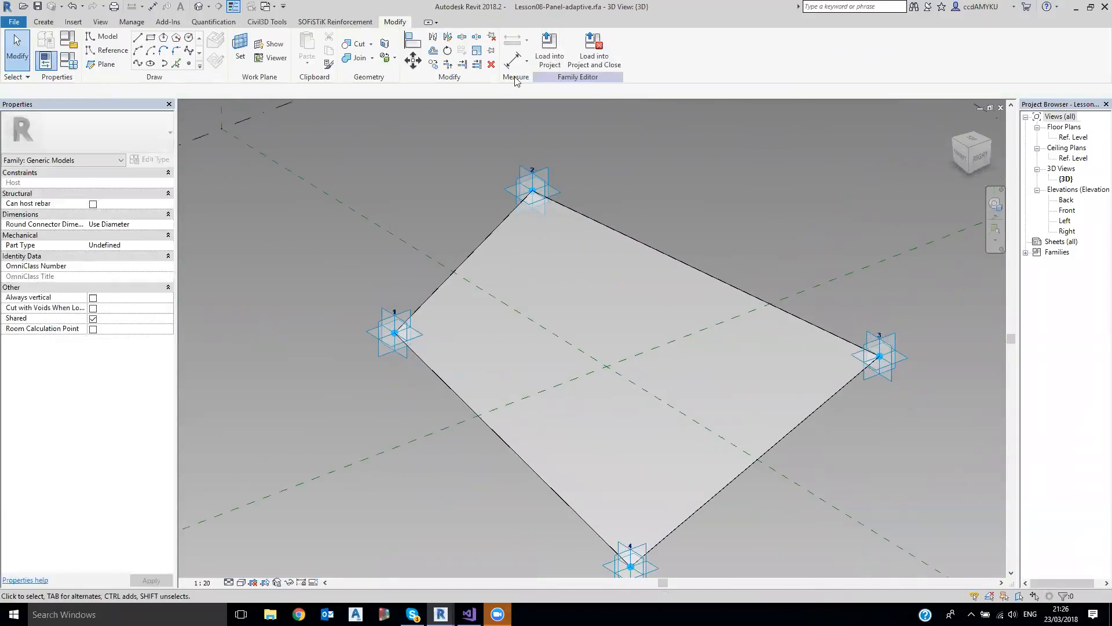
- Load the adaptive panel family into Project1
{"action": "left_click", "coordinate": [550, 49]}
{"action": "left_click", "coordinate": [663, 317]}
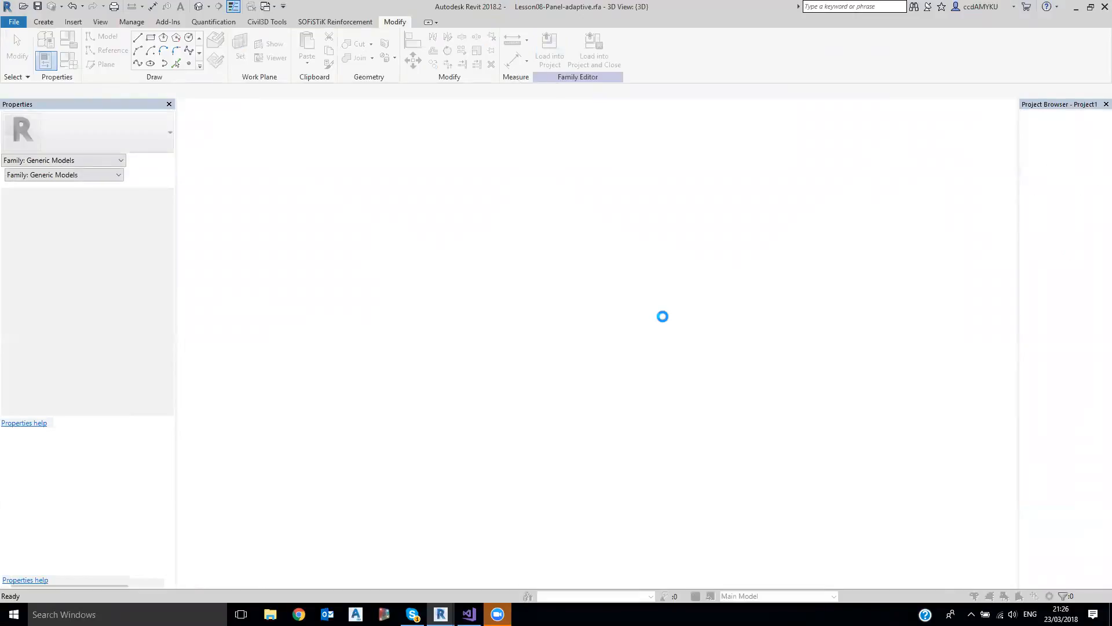
{"action": "left_click", "coordinate": [593, 281]}
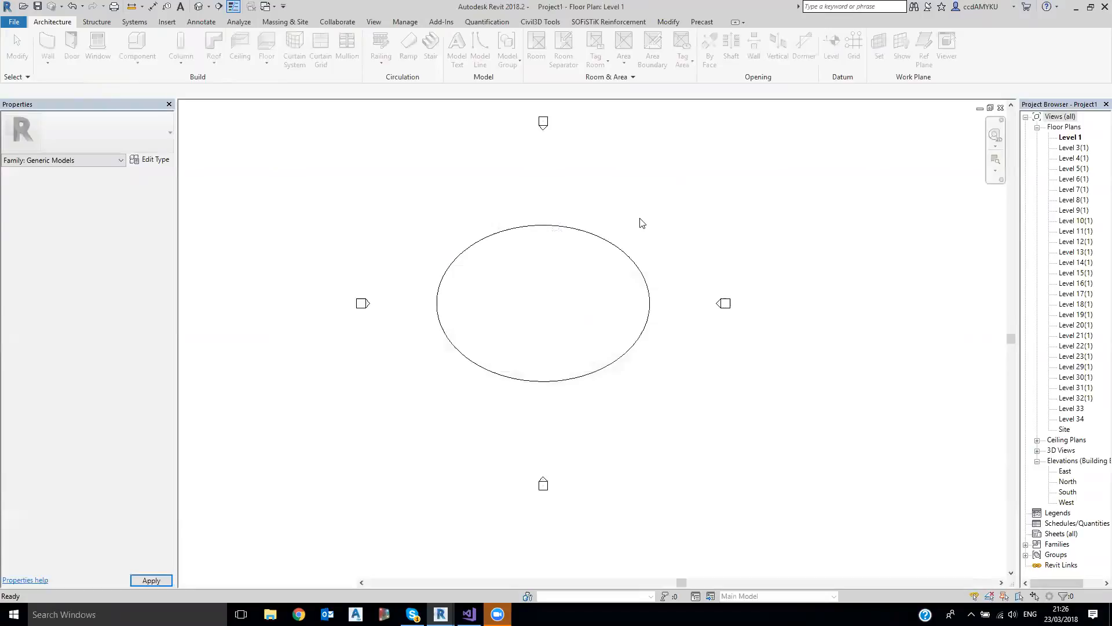
- Switch to Dynamo's graph, add an AdaptiveComponent.ByPoints node beside Panel.PanelQuad, and connect the Points output to its points input
{"action": "mouse_move", "coordinate": [440, 615]}
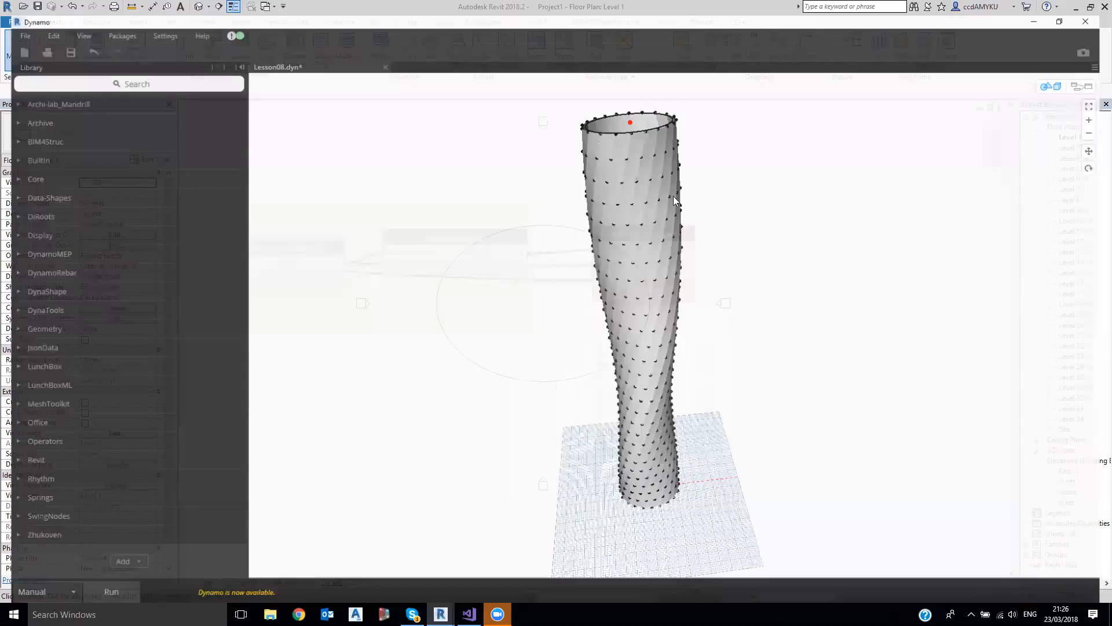
{"action": "key", "text": "ctrl+b"}
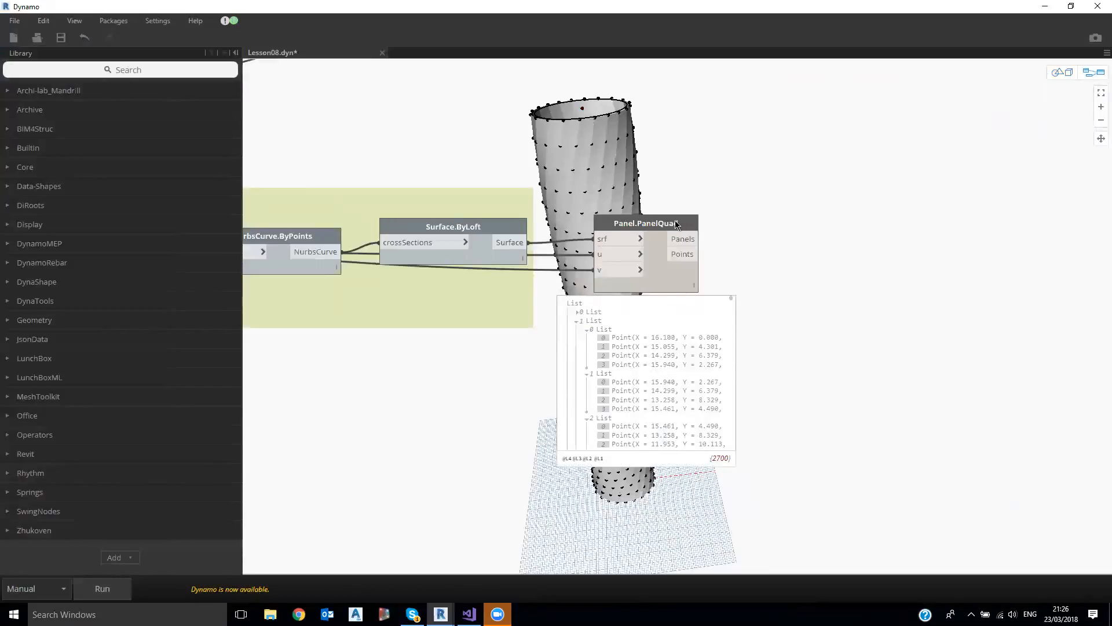
{"action": "left_click_drag", "start_coordinate": [684, 218], "coordinate": [680, 219]}
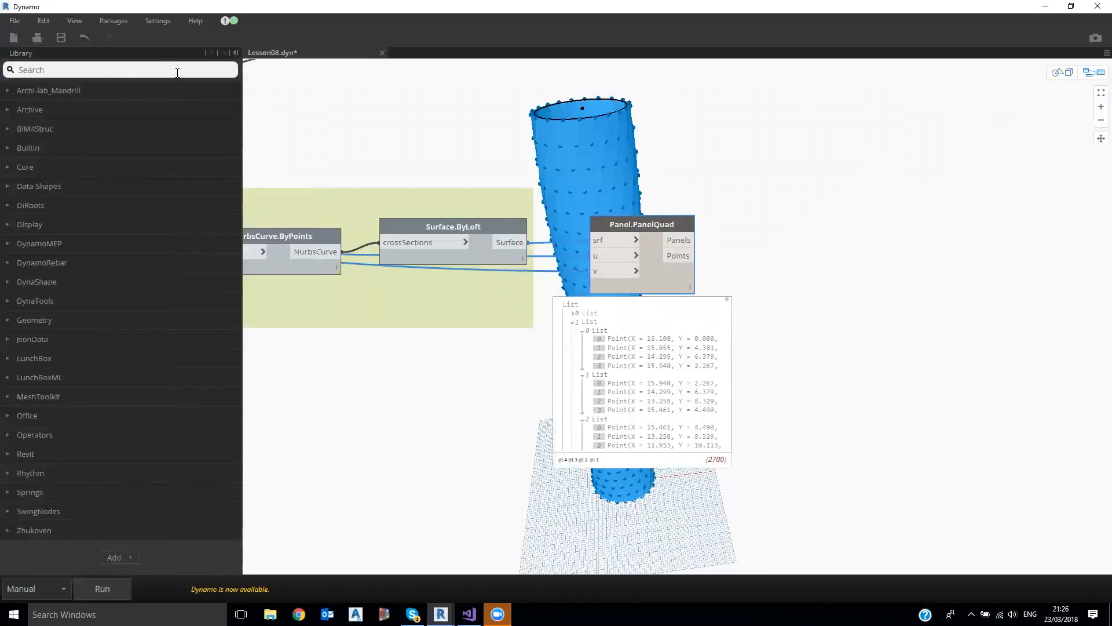
{"action": "left_click", "coordinate": [177, 70]}
{"action": "type", "text": "adaptivew"}
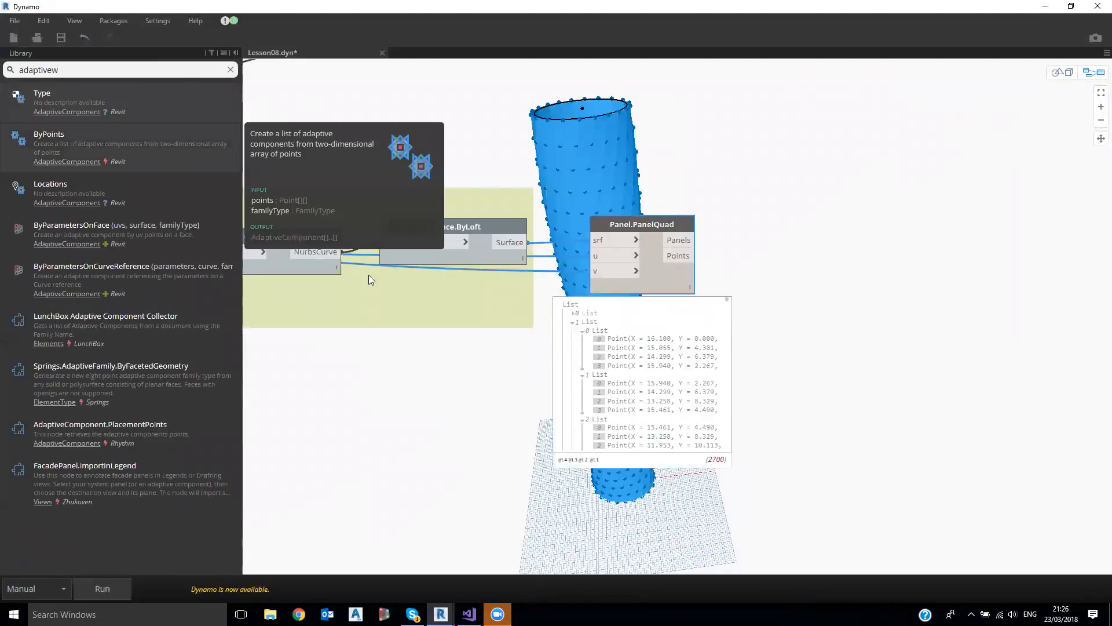
{"action": "left_click", "coordinate": [113, 139]}
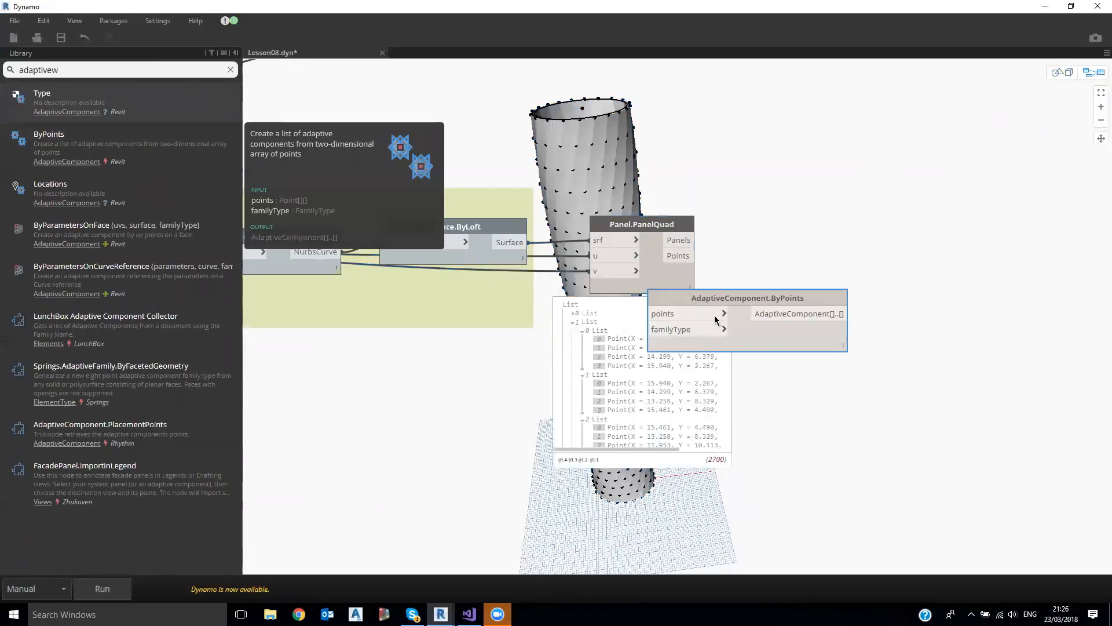
{"action": "left_click_drag", "start_coordinate": [716, 297], "coordinate": [951, 223]}
{"action": "left_click", "coordinate": [684, 256]}
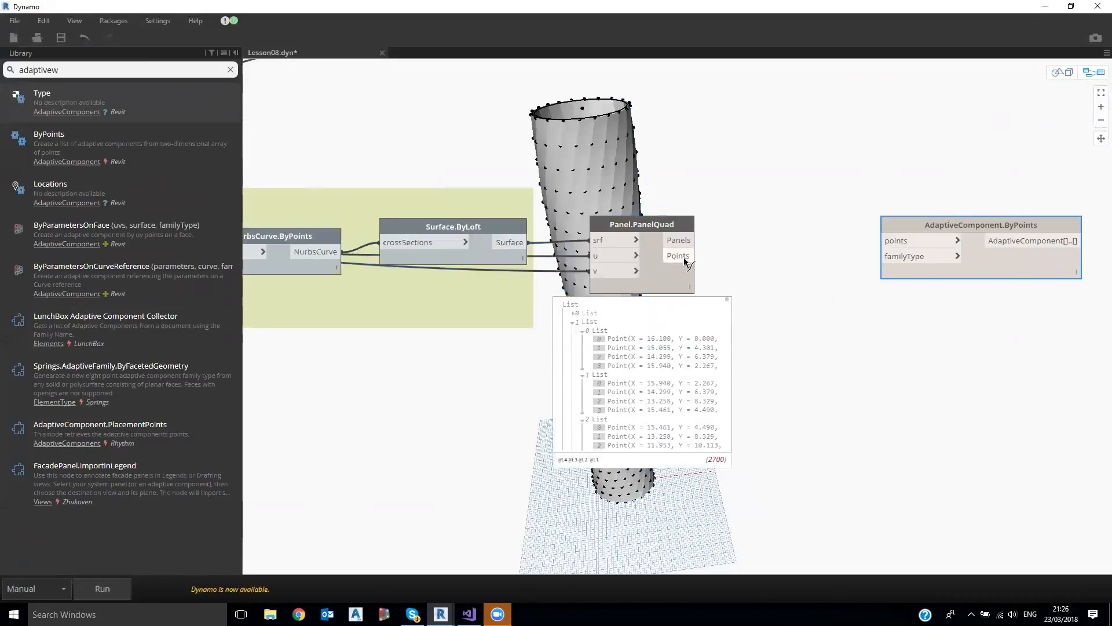
{"action": "left_click", "coordinate": [885, 239]}
- Search the node library for "family type" and add a Family Types node to the graph
{"action": "left_click", "coordinate": [11, 70]}
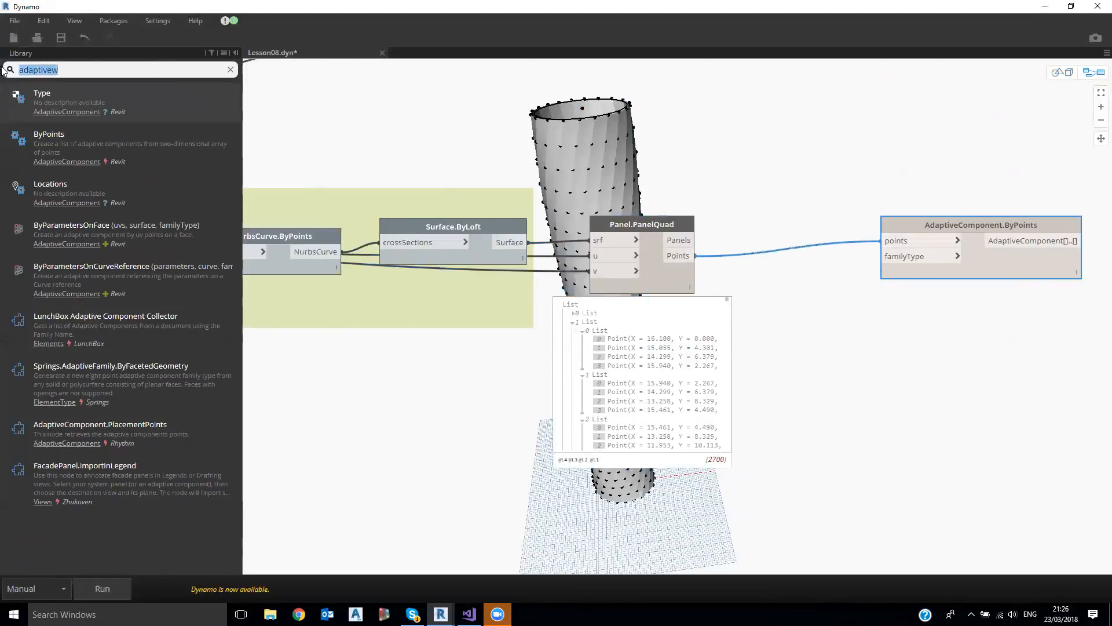
{"action": "type", "text": "familytyp"}
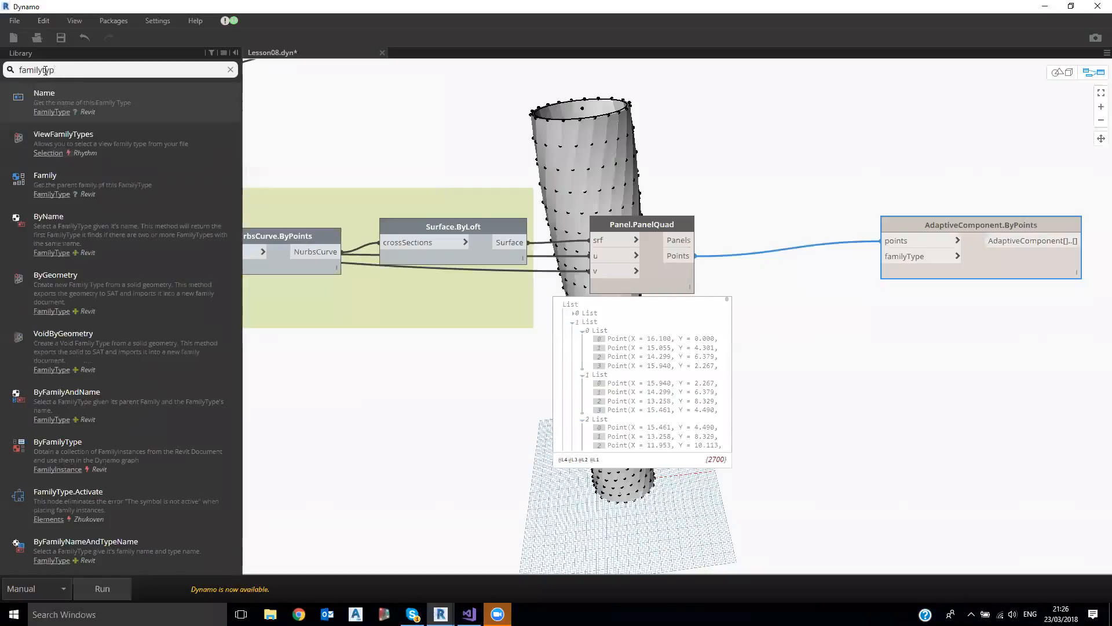
{"action": "left_click", "coordinate": [11, 70]}
{"action": "type", "text": "family type"}
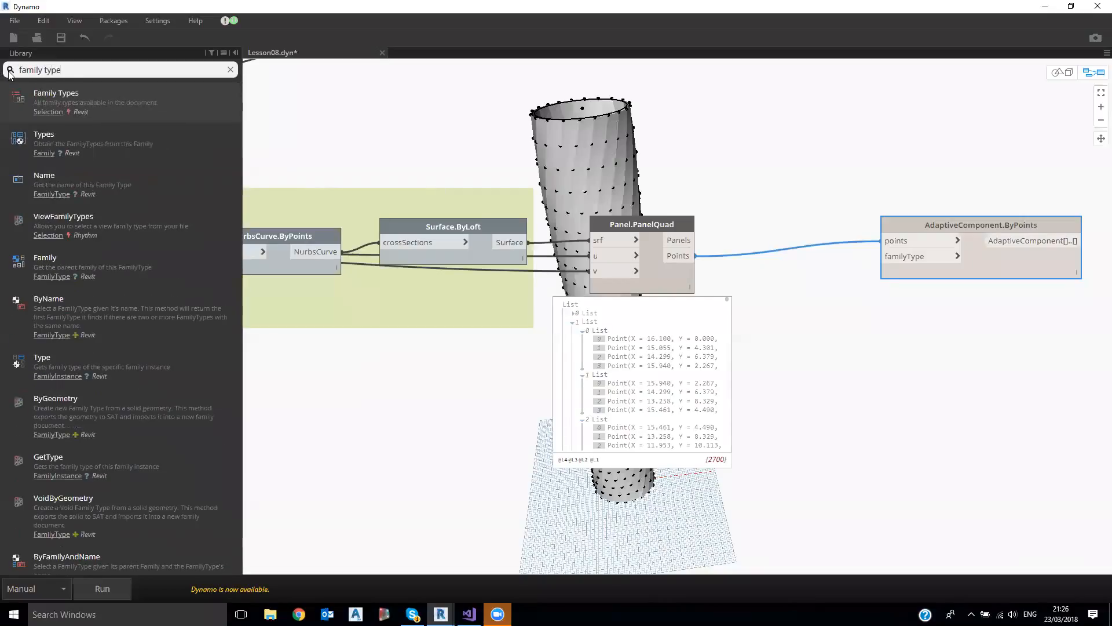
{"action": "left_click", "coordinate": [56, 96]}
- Move the Family Types node below the Floor Types node and add it to the Tower Elevation and Floors group
{"action": "left_click_drag", "start_coordinate": [718, 315], "coordinate": [371, 405]}
{"action": "scroll", "coordinate": [397, 401], "scroll_direction": "down", "scroll_amount": 5}
{"action": "middle_click_drag", "start_coordinate": [398, 400], "coordinate": [890, 399]}
{"action": "left_click_drag", "start_coordinate": [890, 408], "coordinate": [299, 447]}
{"action": "mouse_move", "coordinate": [249, 444]}
{"action": "middle_mouse_down"}
{"action": "mouse_move", "coordinate": [795, 442]}
{"action": "mouse_move", "coordinate": [249, 445]}
{"action": "middle_mouse_up"}
{"action": "scroll", "coordinate": [249, 445], "scroll_direction": "up", "scroll_amount": 1}
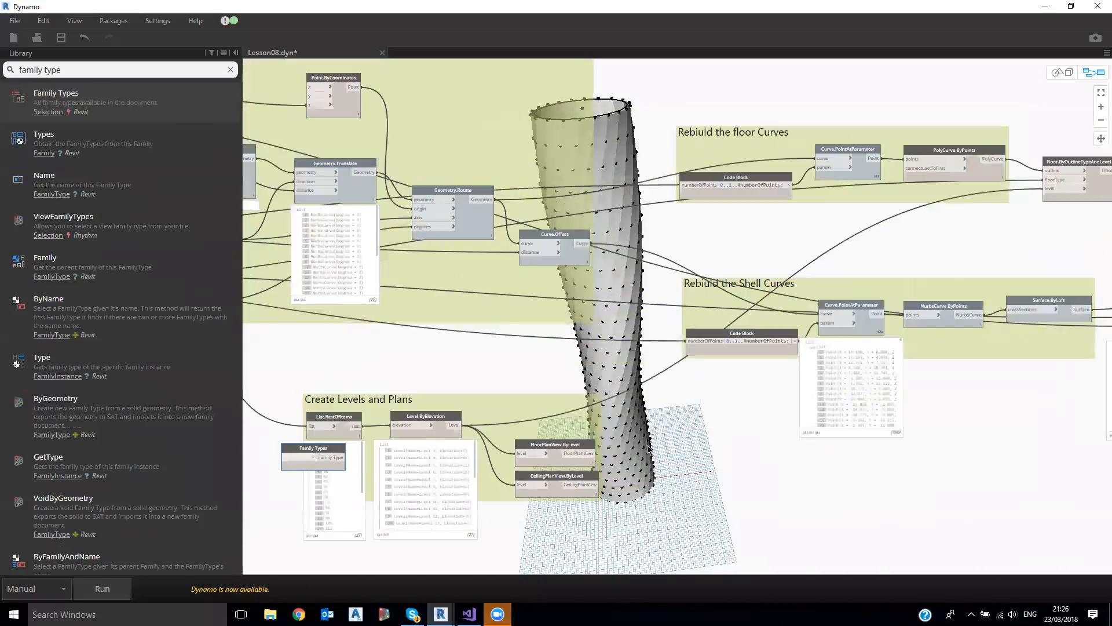
{"action": "middle_click_drag", "start_coordinate": [548, 449], "coordinate": [886, 450]}
{"action": "left_click_drag", "start_coordinate": [666, 448], "coordinate": [349, 403]}
{"action": "middle_click_drag", "start_coordinate": [722, 408], "coordinate": [1052, 426]}
{"action": "scroll", "coordinate": [504, 364], "scroll_direction": "up", "scroll_amount": 3}
{"action": "left_click_drag", "start_coordinate": [713, 440], "coordinate": [447, 346]}
{"action": "left_click", "coordinate": [349, 297]}
{"action": "left_click", "coordinate": [426, 344], "text": "ctrl"}
{"action": "right_click", "coordinate": [426, 344]}
{"action": "left_click", "coordinate": [455, 400]}
{"action": "left_click", "coordinate": [303, 402]}
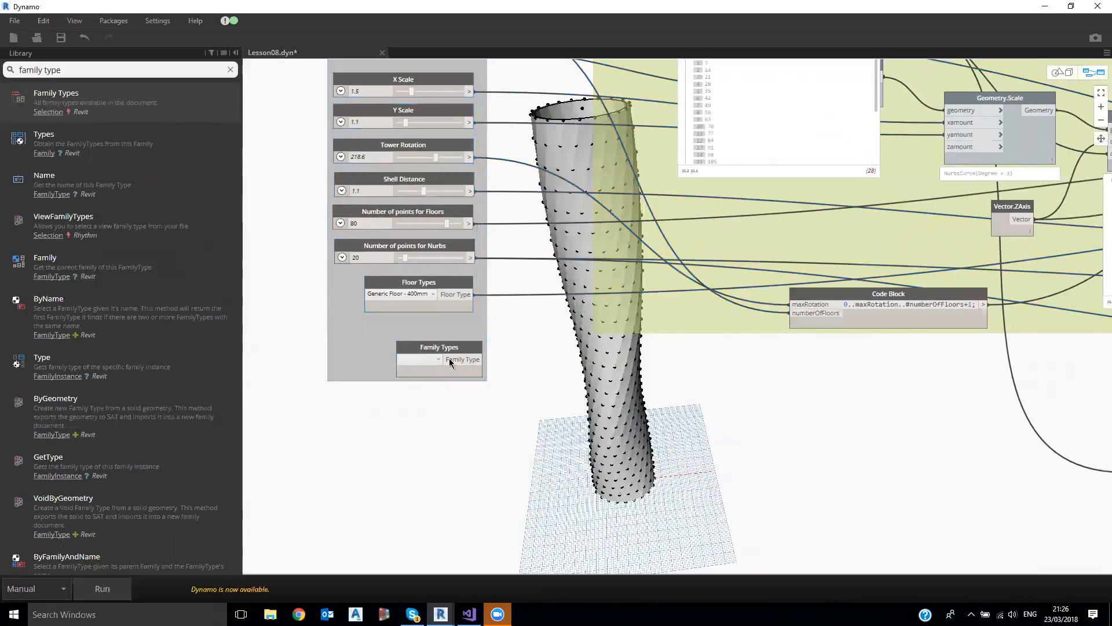
- Set the Family Types node to Lesson08-Panel-adaptive and align it directly beneath the Floor Types node
{"action": "left_click_drag", "start_coordinate": [435, 355], "coordinate": [426, 338]}
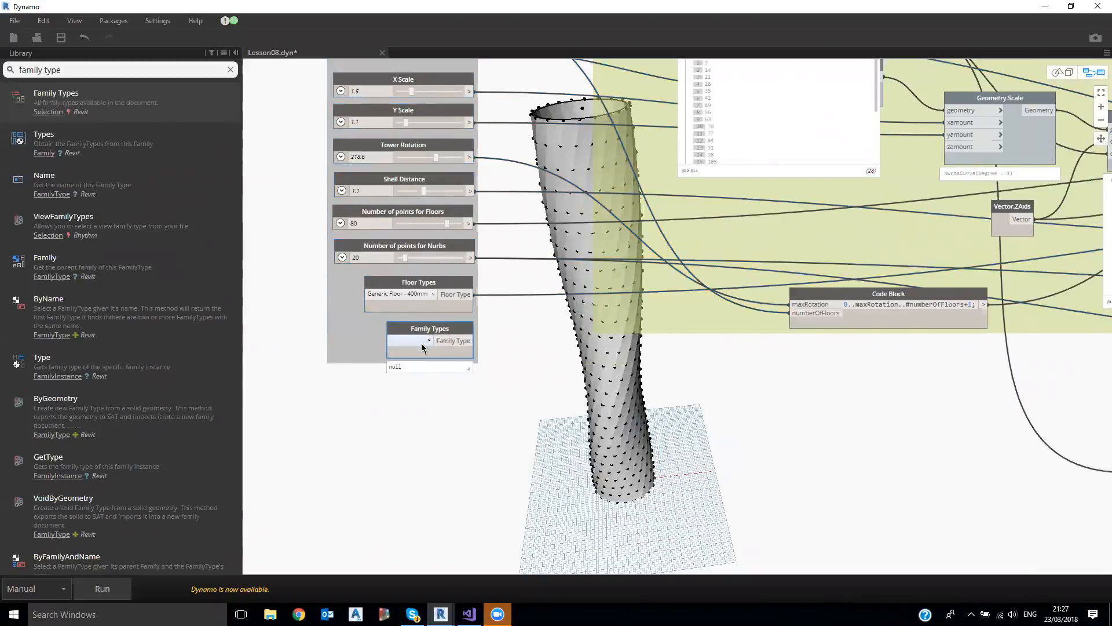
{"action": "left_click", "coordinate": [427, 341]}
{"action": "left_click", "coordinate": [450, 427]}
{"action": "left_click_drag", "start_coordinate": [467, 328], "coordinate": [414, 325]}
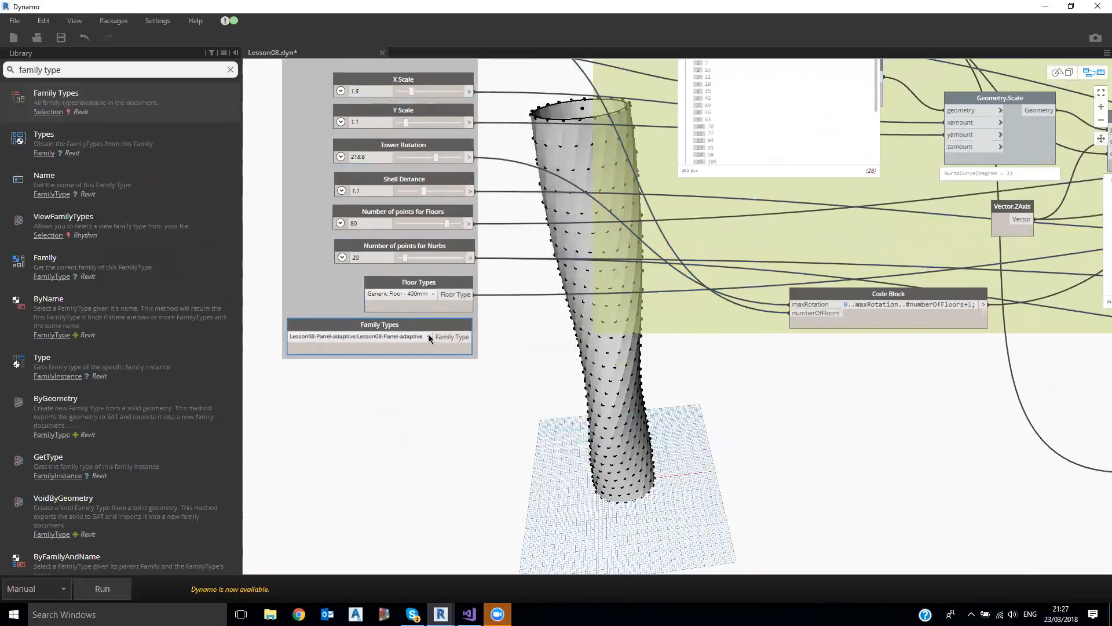
- Connect the Family Types node's output to the familyType input of AdaptiveComponent.ByPoints
{"action": "left_click", "coordinate": [464, 340]}
{"action": "scroll", "coordinate": [591, 483], "scroll_direction": "down", "scroll_amount": 3}
{"action": "scroll", "coordinate": [841, 499], "scroll_direction": "down", "scroll_amount": 2}
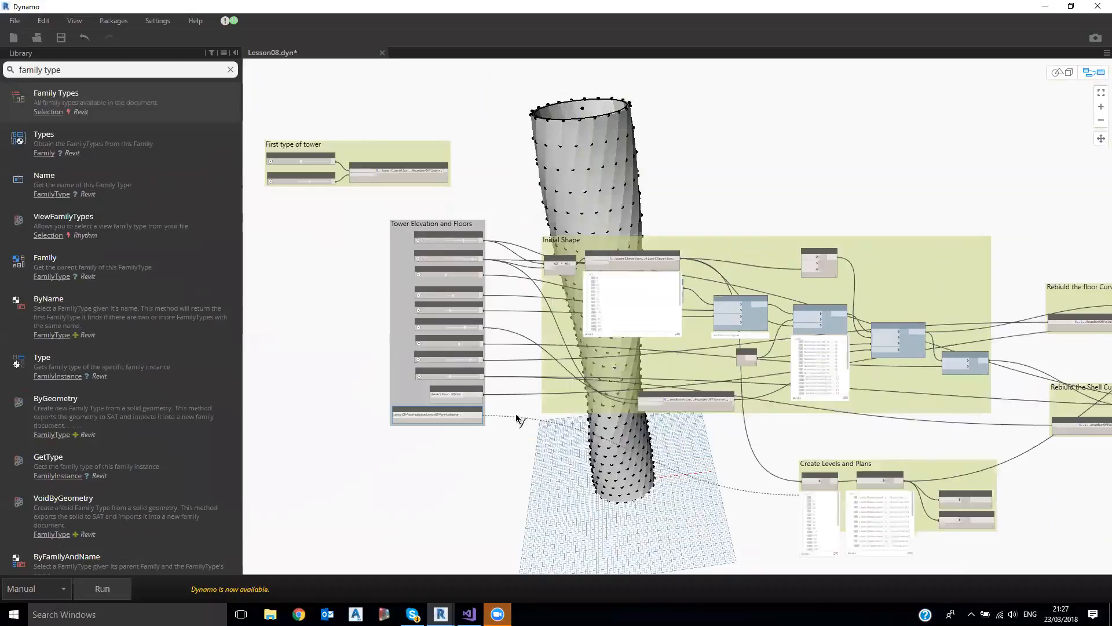
{"action": "scroll", "coordinate": [846, 371], "scroll_direction": "up", "scroll_amount": 5}
{"action": "left_click", "coordinate": [966, 346]}
- Move Floor.ByOutlineTypeAndLevel above AdaptiveComponent.ByPoints and enclose both nodes in a blue group
{"action": "middle_click_drag", "start_coordinate": [931, 361], "coordinate": [716, 363]}
{"action": "scroll", "coordinate": [746, 323], "scroll_direction": "up", "scroll_amount": 3}
{"action": "left_click_drag", "start_coordinate": [482, 170], "coordinate": [820, 228]}
{"action": "left_click_drag", "start_coordinate": [676, 160], "coordinate": [997, 462]}
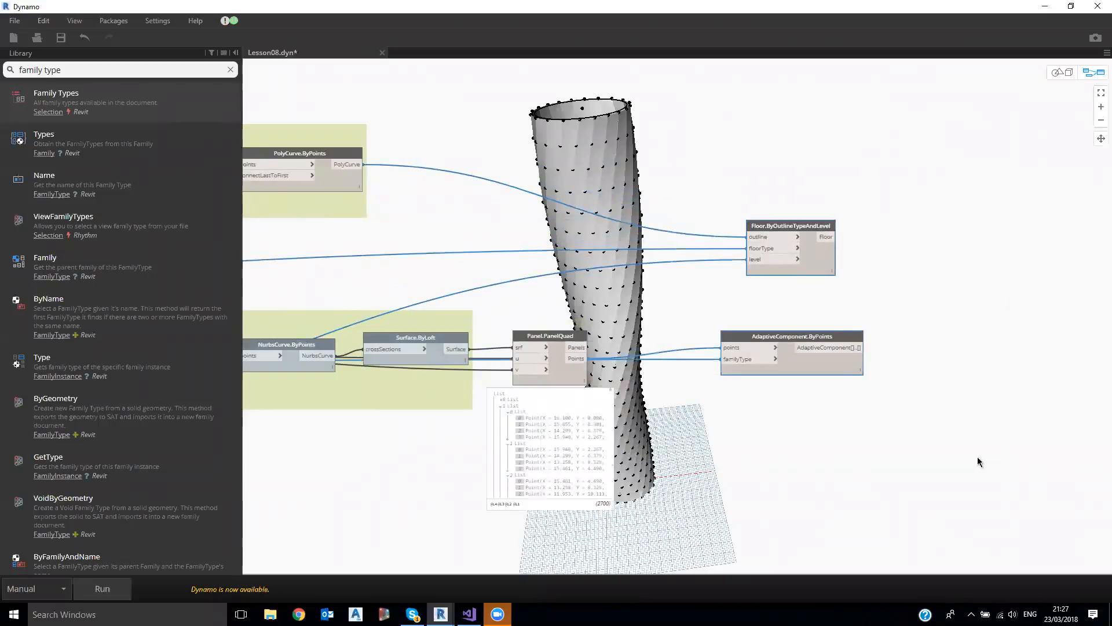
{"action": "key", "text": "ctrl+g"}
{"action": "right_click", "coordinate": [759, 194]}
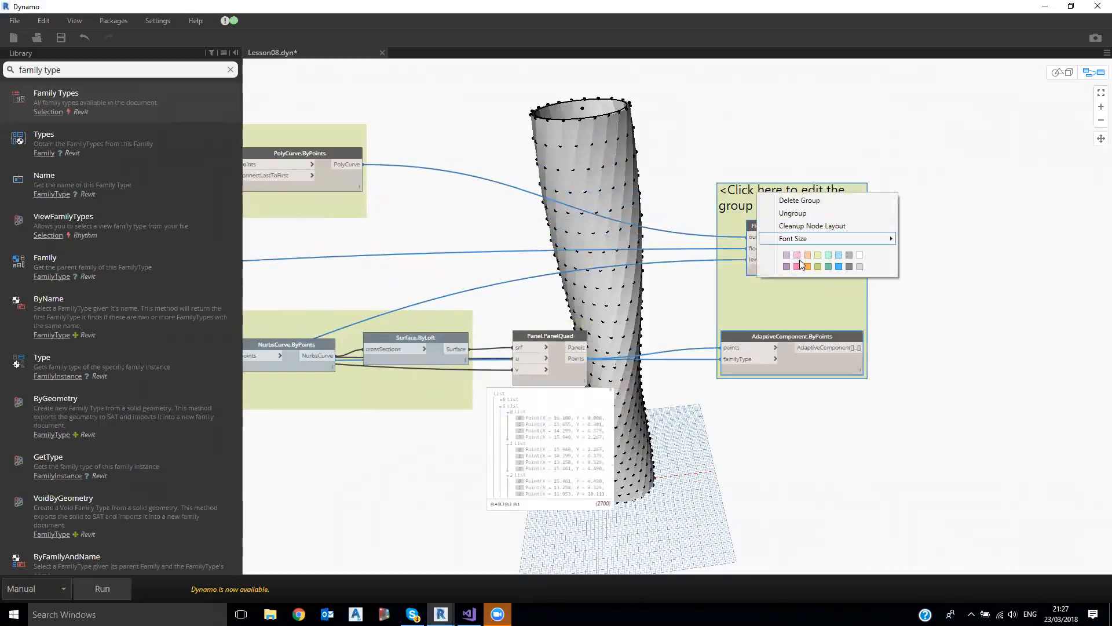
{"action": "left_click", "coordinate": [839, 266]}
- Title the blue group with two lines, "- Create Floors" and "- Create Panels"
{"action": "double_click", "coordinate": [783, 207]}
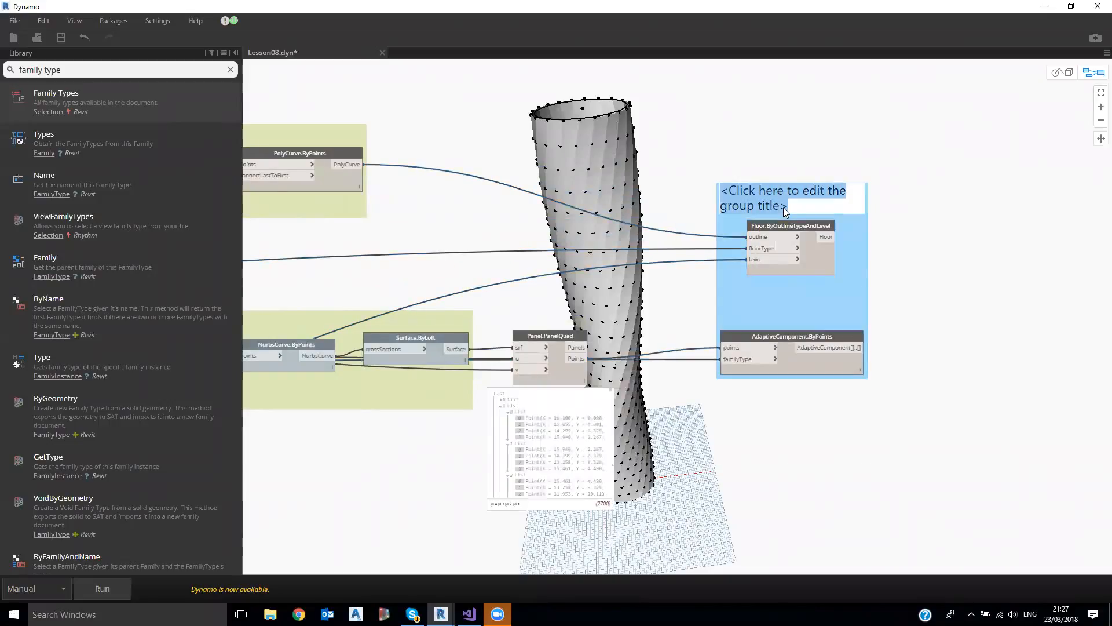
{"action": "type", "text": "Create FLoor"}
{"action": "key", "text": "BackSpace"}
{"action": "key", "text": "BackSpace"}
{"action": "key", "text": "BackSpace"}
{"action": "key", "text": "BackSpace"}
{"action": "type", "text": "loors"}
{"action": "key", "text": "Home"}
{"action": "type", "text": "-"}
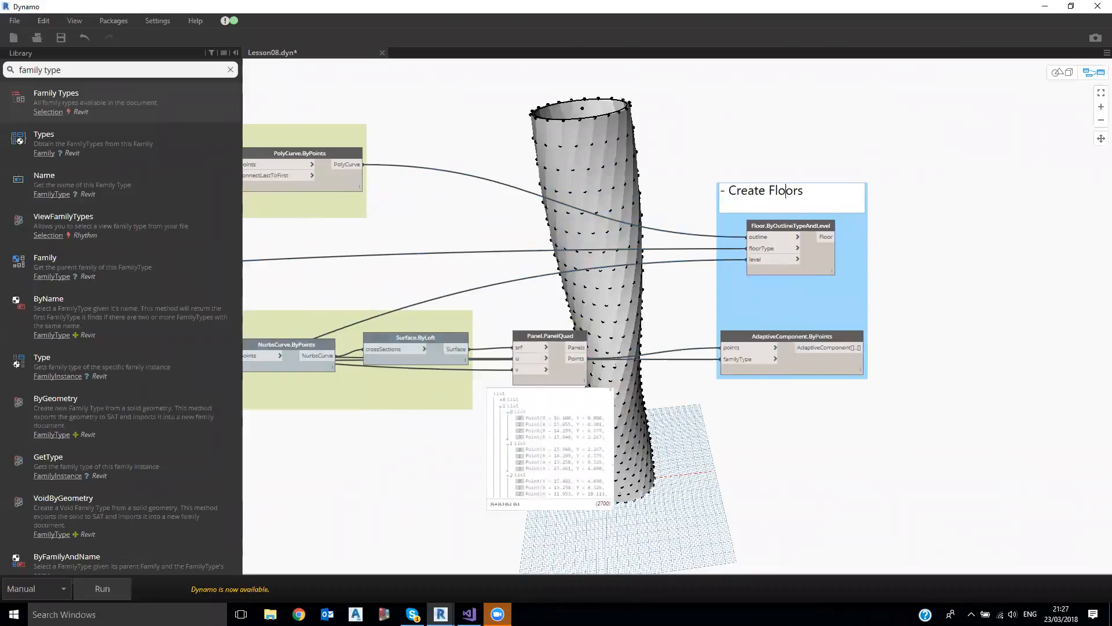
{"action": "key", "text": "Return"}
{"action": "type", "text": "- Creat"}
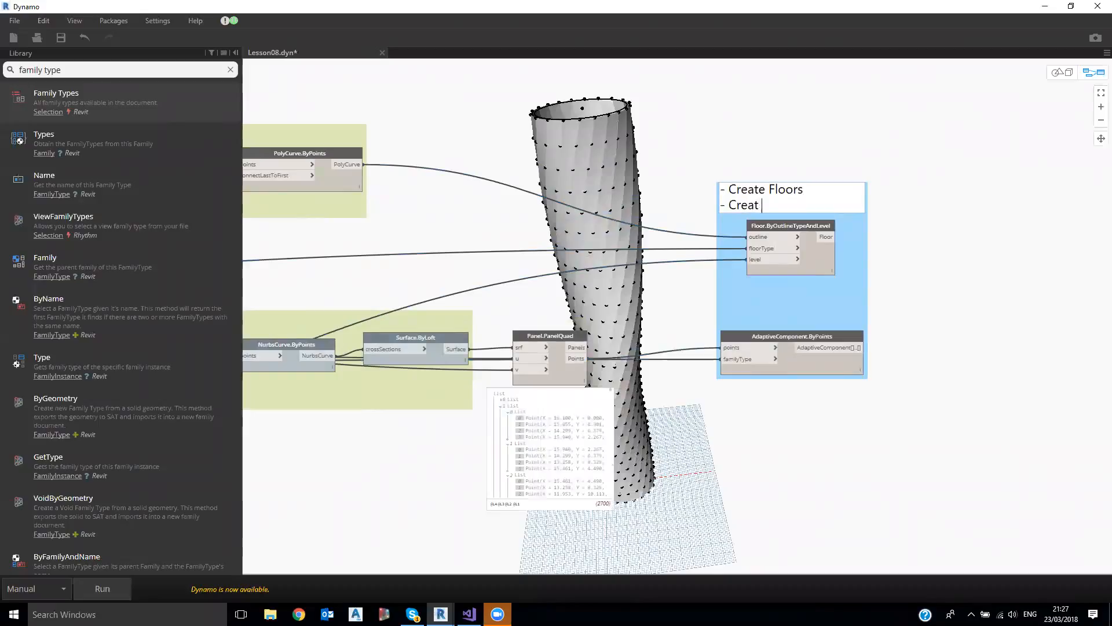
{"action": "key", "text": "BackSpace"}
{"action": "type", "text": "te Panels"}
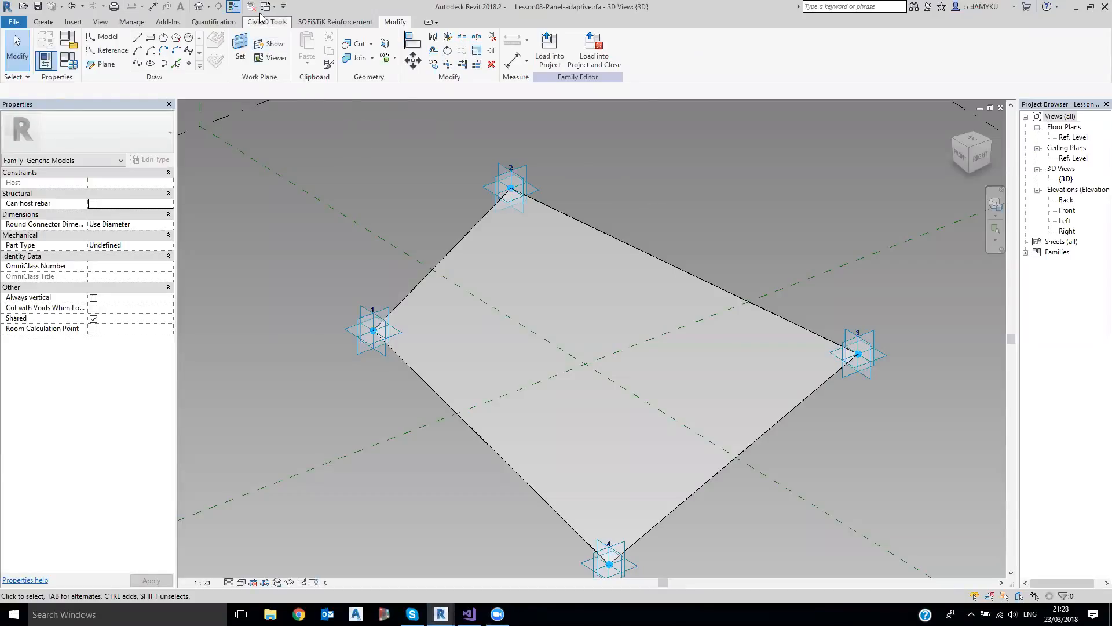
- Switch to the Lesson08 project's 3D view and examine the adaptive panel placed near the tower's top floor
{"action": "left_click", "coordinate": [268, 7]}
{"action": "left_click", "coordinate": [281, 35]}
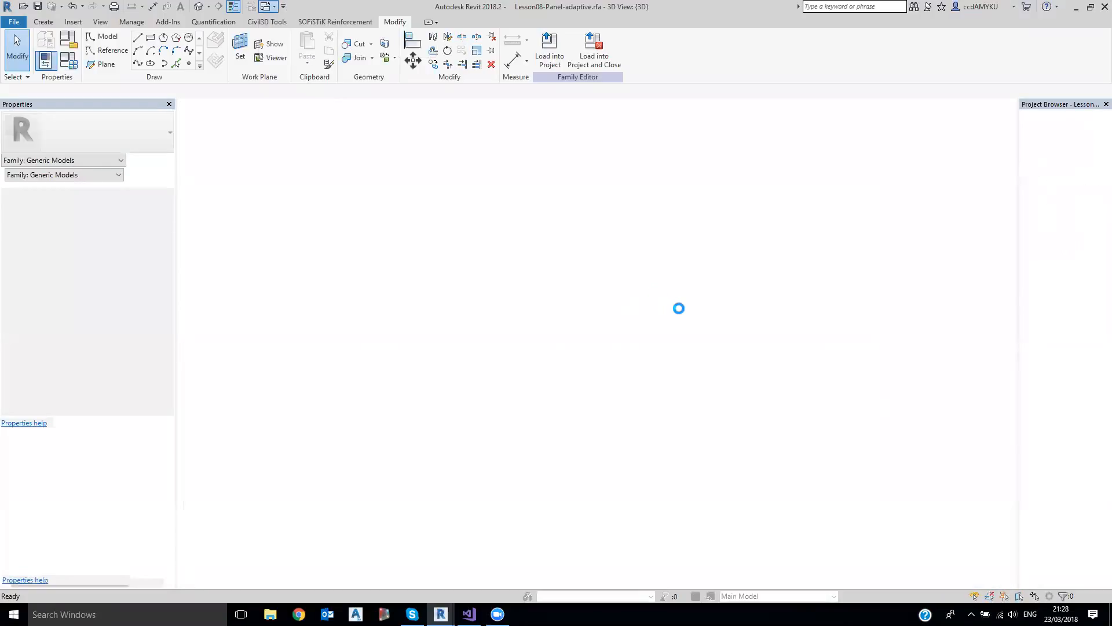
{"action": "scroll", "coordinate": [666, 296], "scroll_direction": "down", "scroll_amount": 2}
{"action": "middle_click_drag", "start_coordinate": [594, 261], "coordinate": [856, 276], "text": "shift"}
{"action": "scroll", "coordinate": [707, 142], "scroll_direction": "up", "scroll_amount": 3}
{"action": "middle_click_drag", "start_coordinate": [704, 137], "coordinate": [720, 257]}
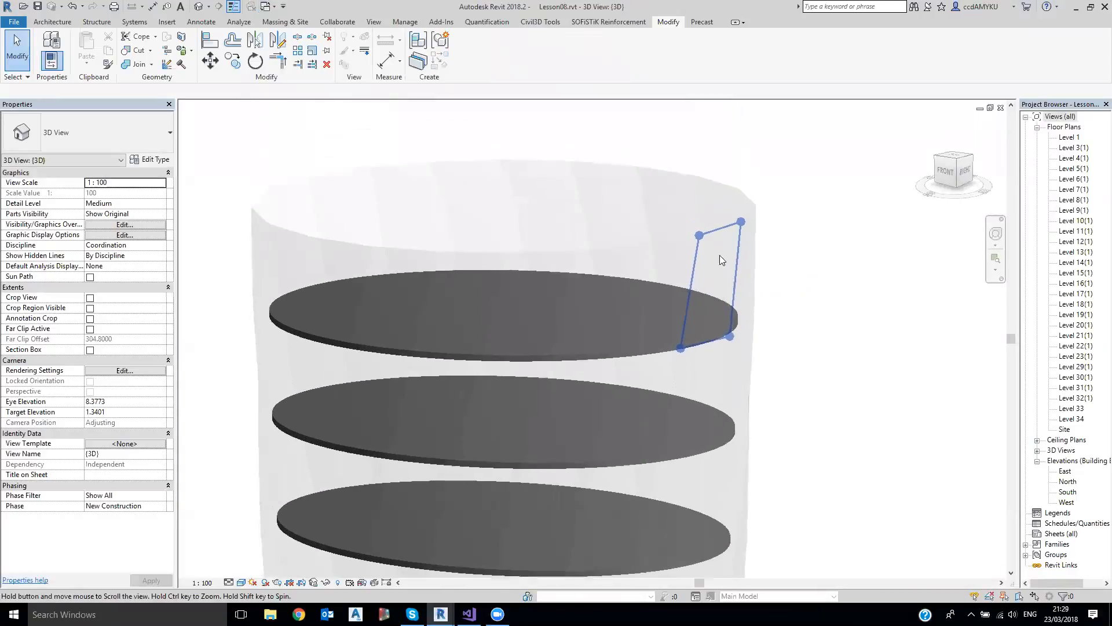
{"action": "scroll", "coordinate": [725, 245], "scroll_direction": "up", "scroll_amount": 2}
{"action": "left_click", "coordinate": [725, 243]}
{"action": "middle_click_drag", "start_coordinate": [874, 328], "coordinate": [619, 365], "text": "shift"}
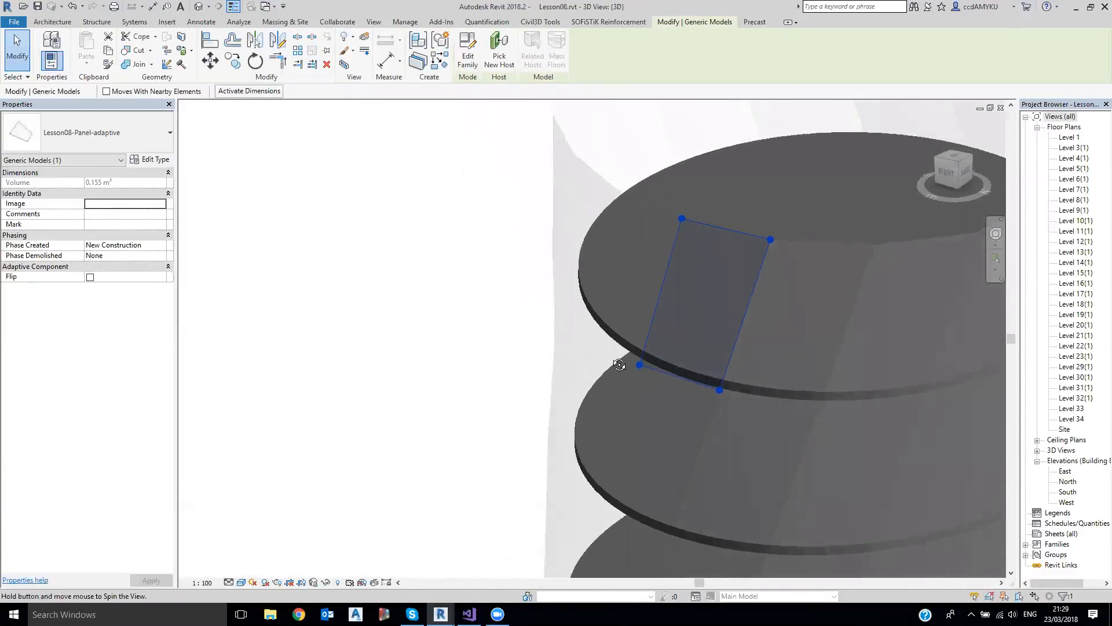
{"action": "scroll", "coordinate": [766, 349], "scroll_direction": "down", "scroll_amount": 8}
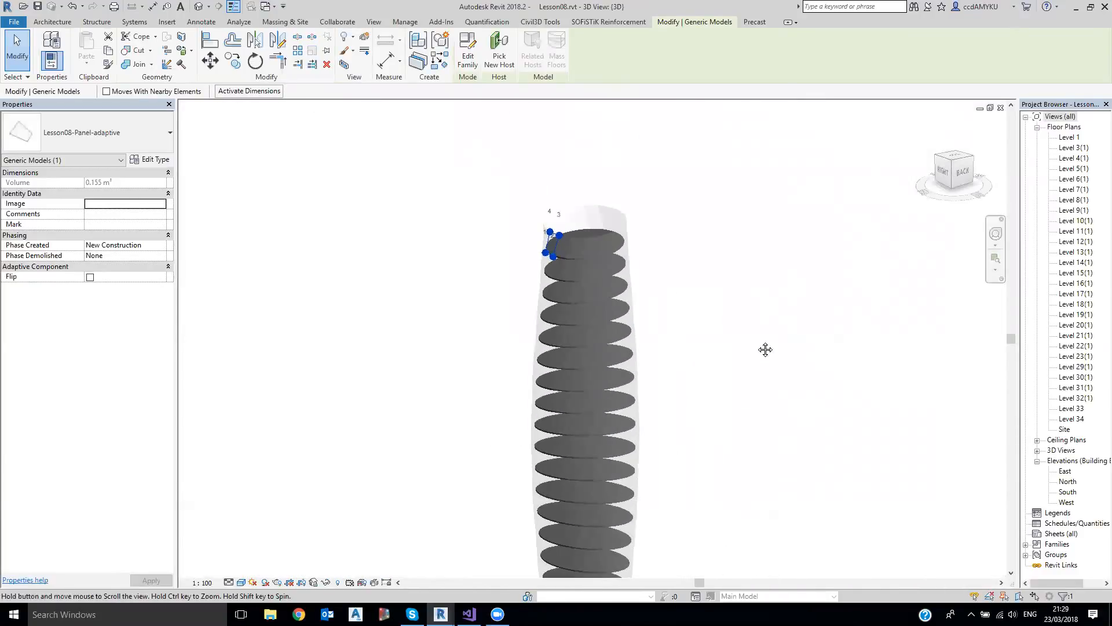
{"action": "scroll", "coordinate": [586, 212], "scroll_direction": "up", "scroll_amount": 6}
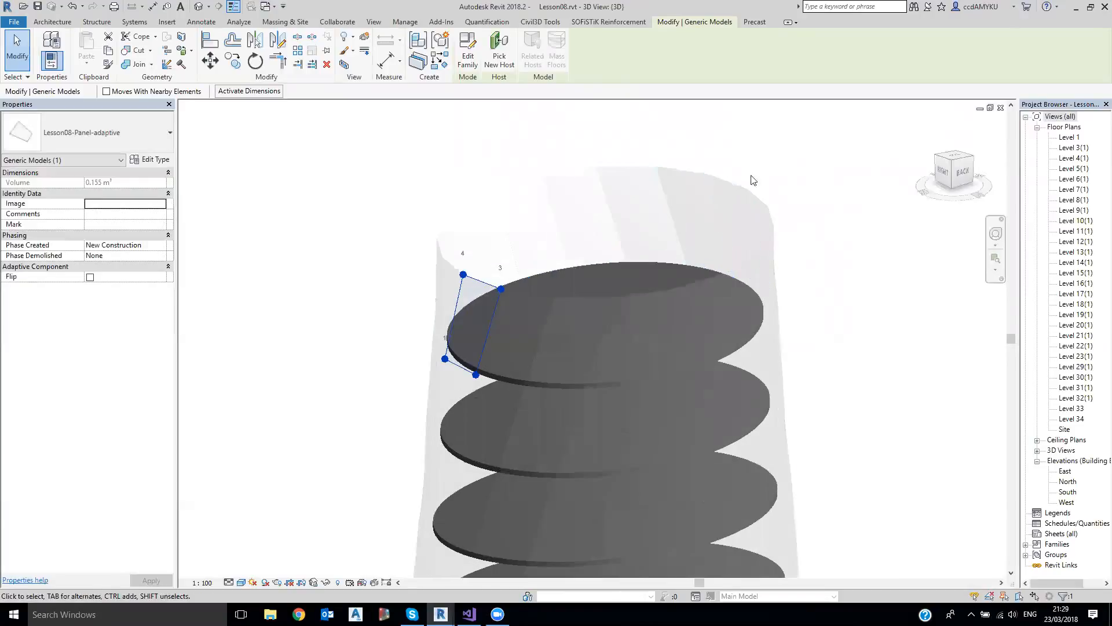
- Open the placed panel's adaptive family for editing at the corner with placement point 4
{"action": "left_click", "coordinate": [752, 176]}
{"action": "double_click", "coordinate": [696, 180]}
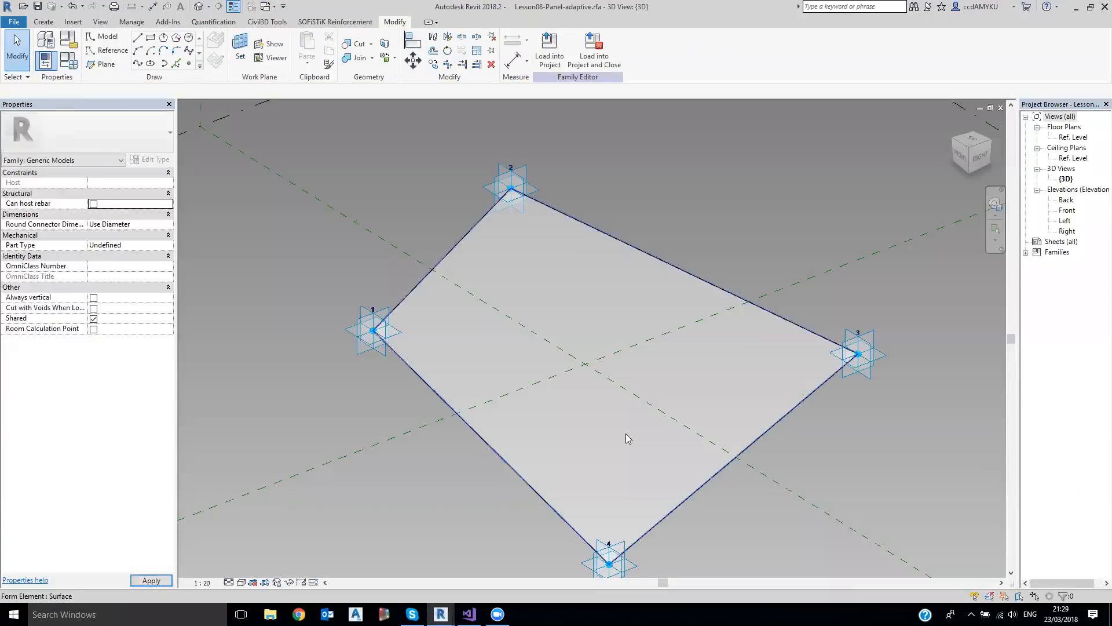
{"action": "scroll", "coordinate": [625, 433], "scroll_direction": "up", "scroll_amount": 5}
{"action": "mouse_move", "coordinate": [608, 467]}
{"action": "middle_mouse_down", "text": "shift"}
{"action": "mouse_move", "coordinate": [620, 463]}
{"action": "mouse_move", "coordinate": [430, 269]}
{"action": "middle_mouse_up", "text": "shift"}
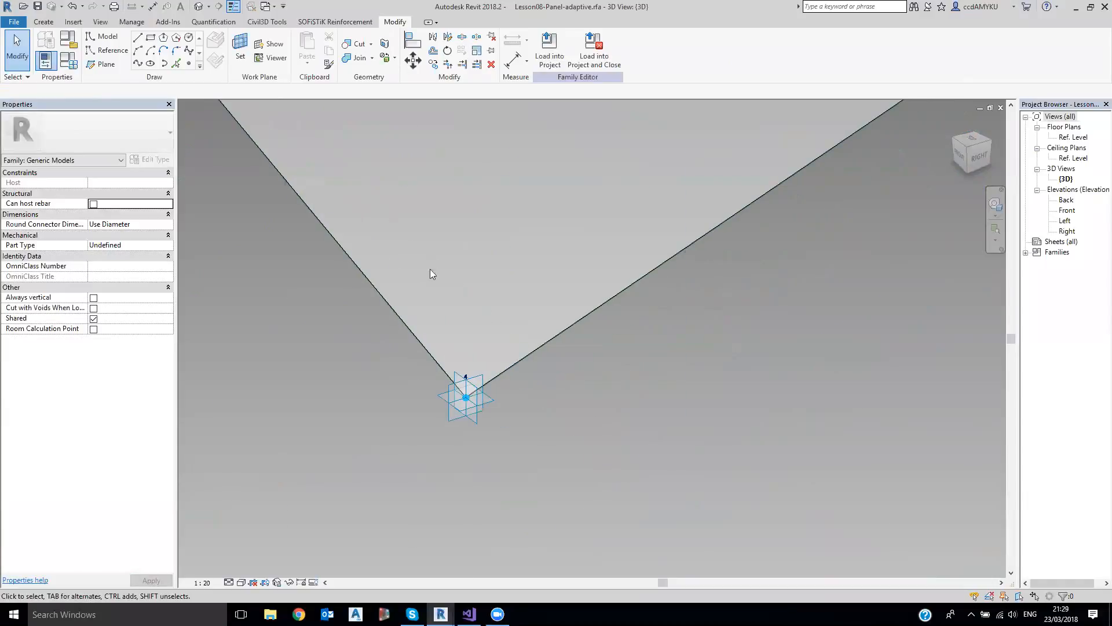
{"action": "left_click", "coordinate": [240, 48]}
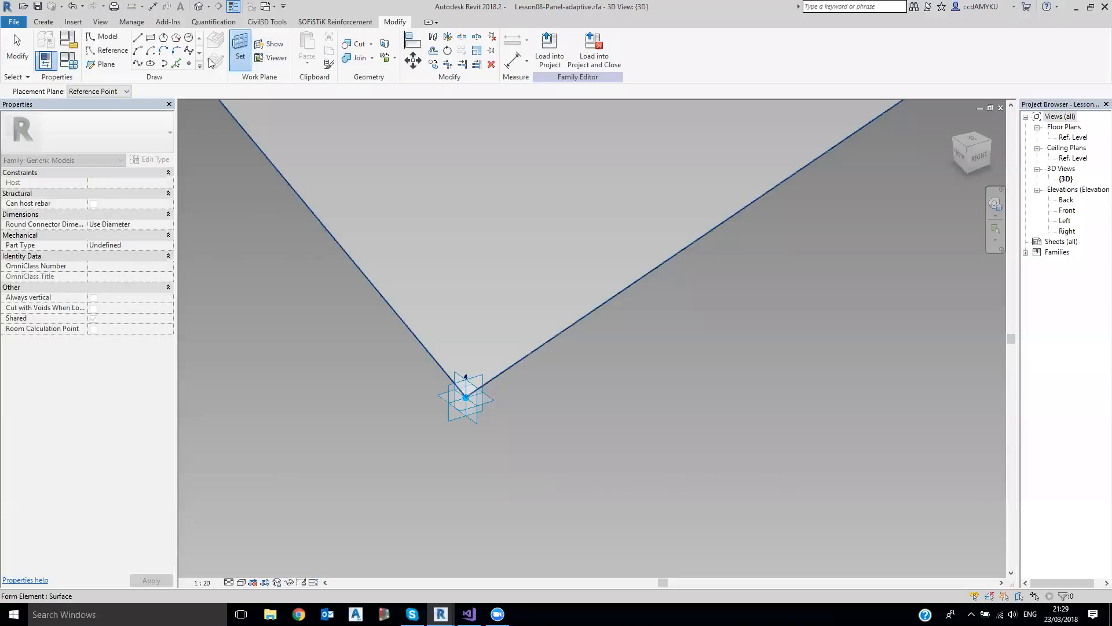
{"action": "left_click", "coordinate": [115, 92]}
{"action": "left_click", "coordinate": [115, 127]}
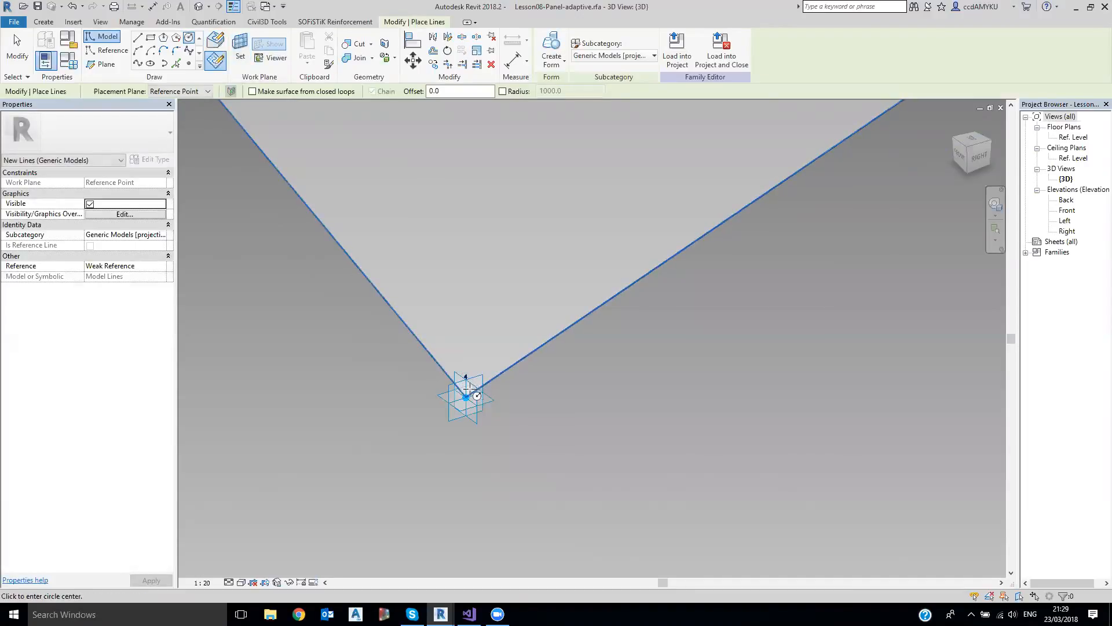
{"action": "left_click", "coordinate": [177, 91]}
{"action": "left_click", "coordinate": [159, 139]}
{"action": "key", "text": "Escape"}
{"action": "key", "text": "Escape"}
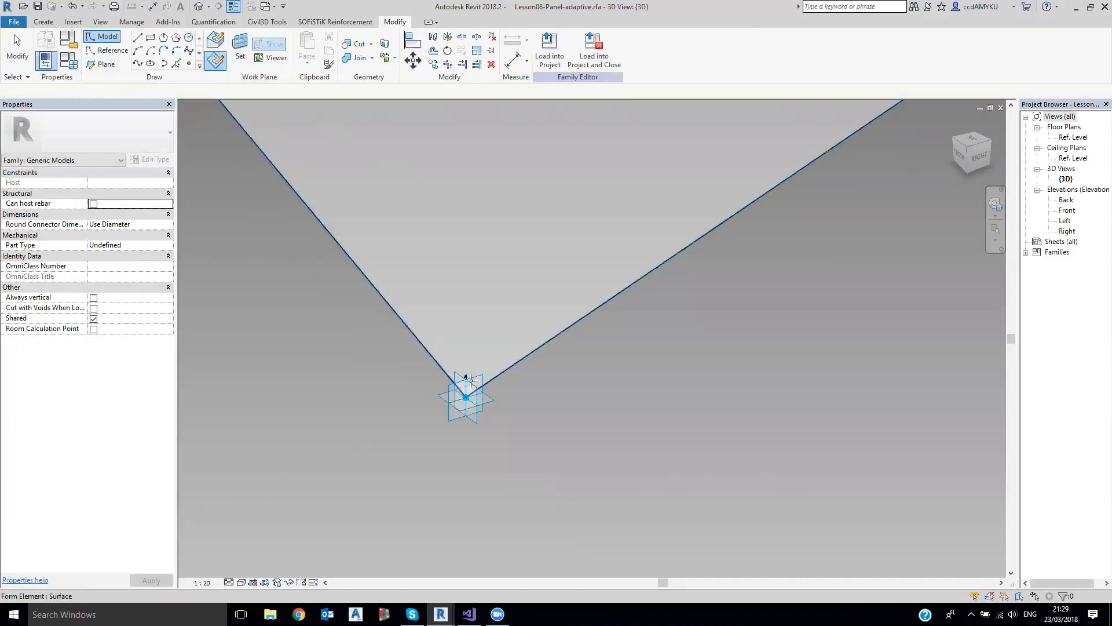
- Sketch a model-line circle of about 120 mm radius centred on placement point 4, using that point's work plane
{"action": "key", "text": "Tab"}
{"action": "left_click", "coordinate": [467, 399]}
{"action": "key", "text": "l"}
{"action": "key", "text": "i"}
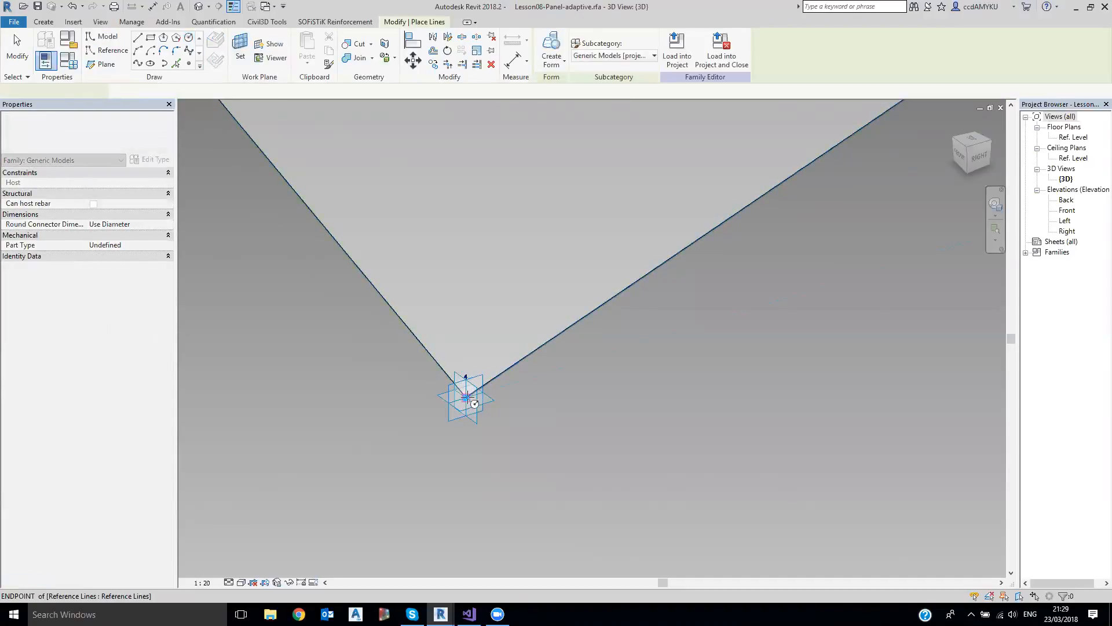
{"action": "left_click", "coordinate": [466, 398]}
{"action": "left_click", "coordinate": [478, 392]}
{"action": "key", "text": "Escape"}
{"action": "key", "text": "Escape"}
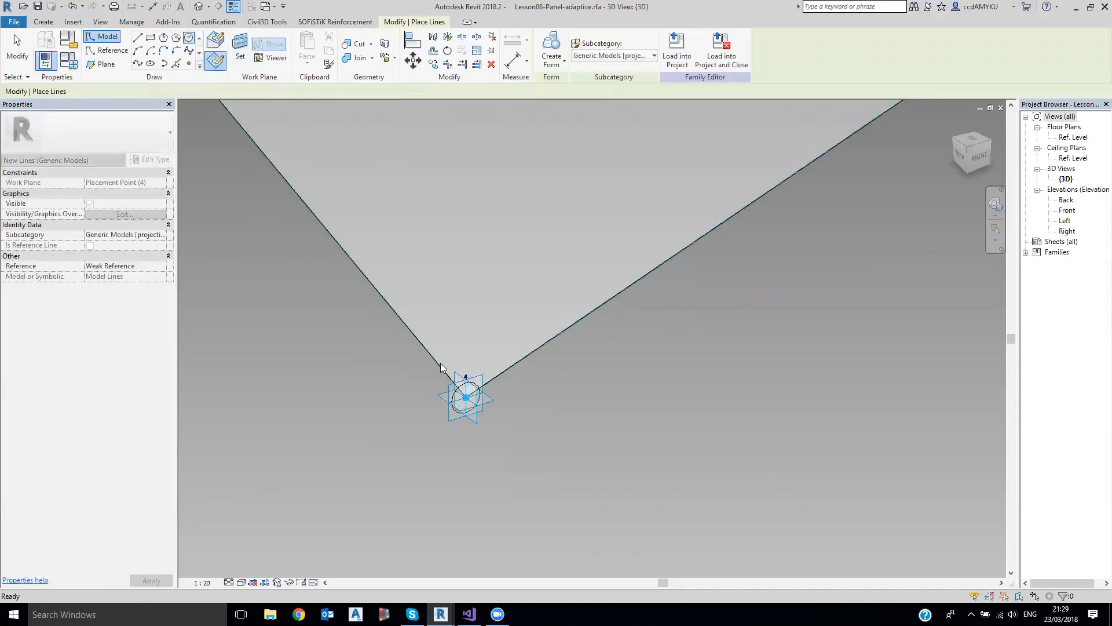
- Try to create a solid form from the corner circle and the chain of reference lines around the panel
{"action": "left_click", "coordinate": [444, 380]}
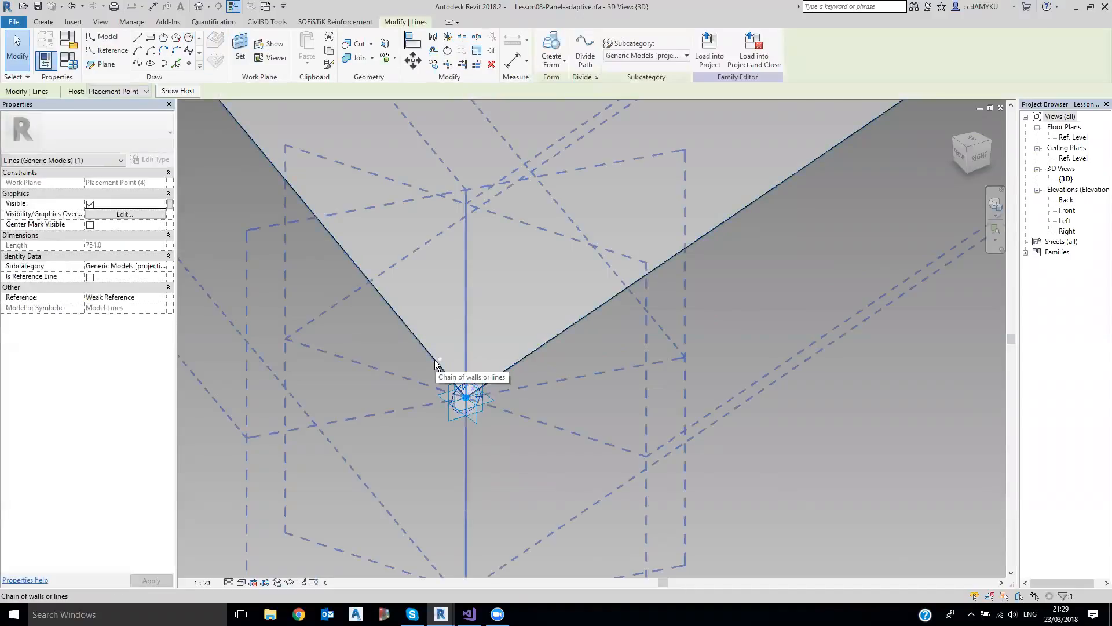
{"action": "left_click", "coordinate": [439, 358], "text": "ctrl"}
{"action": "left_click", "coordinate": [558, 53]}
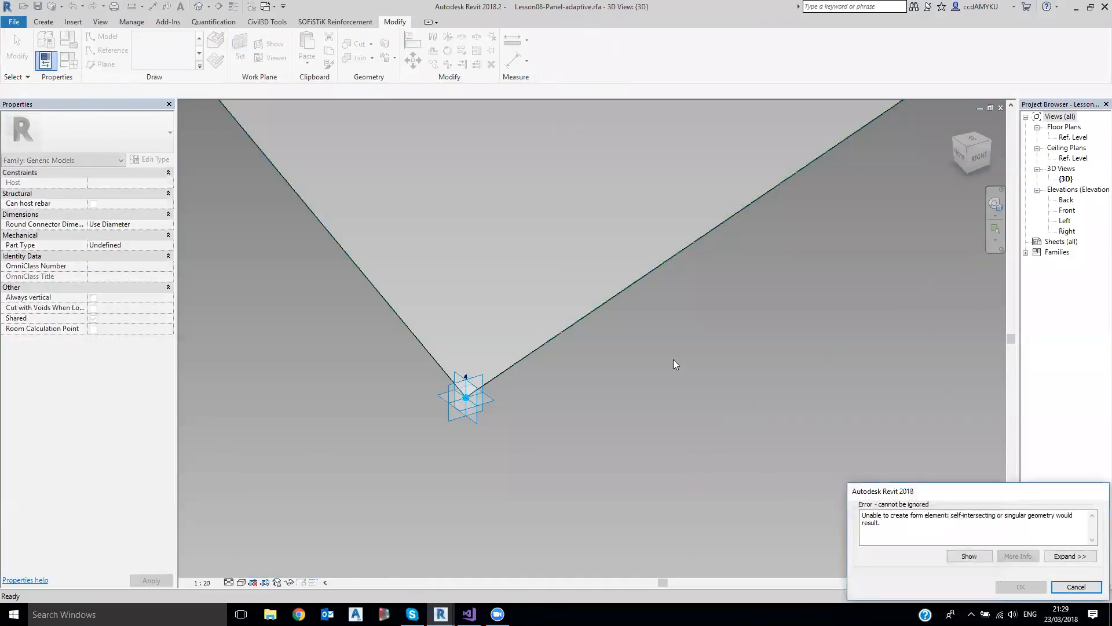
{"action": "left_click", "coordinate": [460, 388]}
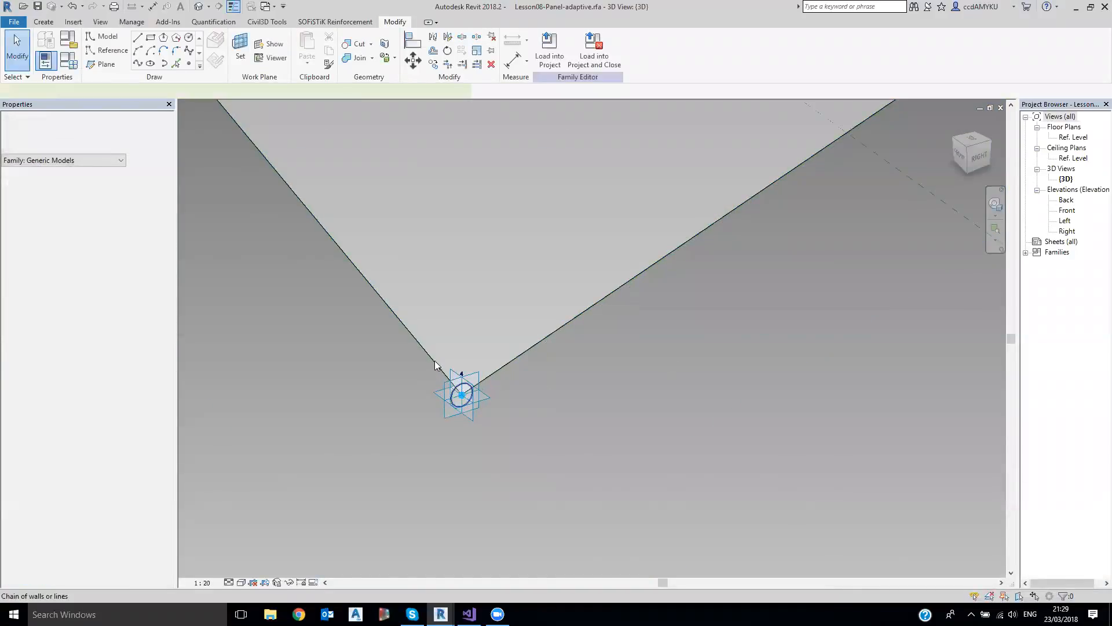
{"action": "left_click", "coordinate": [436, 362], "text": "ctrl"}
{"action": "middle_click_drag", "start_coordinate": [479, 367], "coordinate": [624, 440]}
{"action": "left_click", "coordinate": [558, 53]}
{"action": "left_click", "coordinate": [1073, 585]}
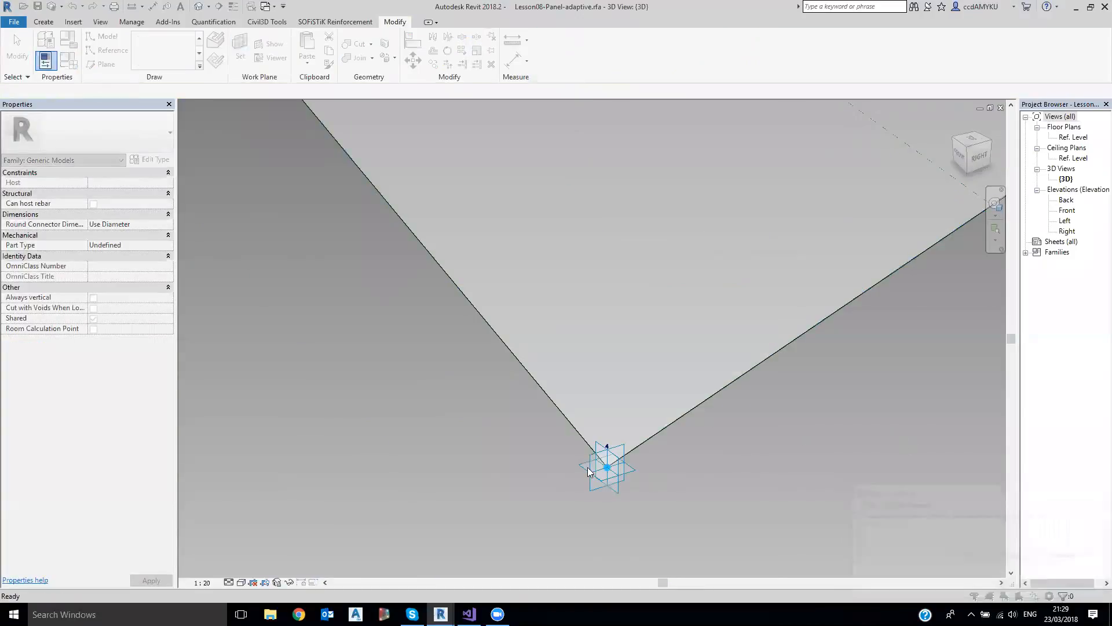
- Delete the circle around placement point 4
{"action": "scroll", "coordinate": [598, 463], "scroll_direction": "up", "scroll_amount": 5}
{"action": "left_click", "coordinate": [603, 461]}
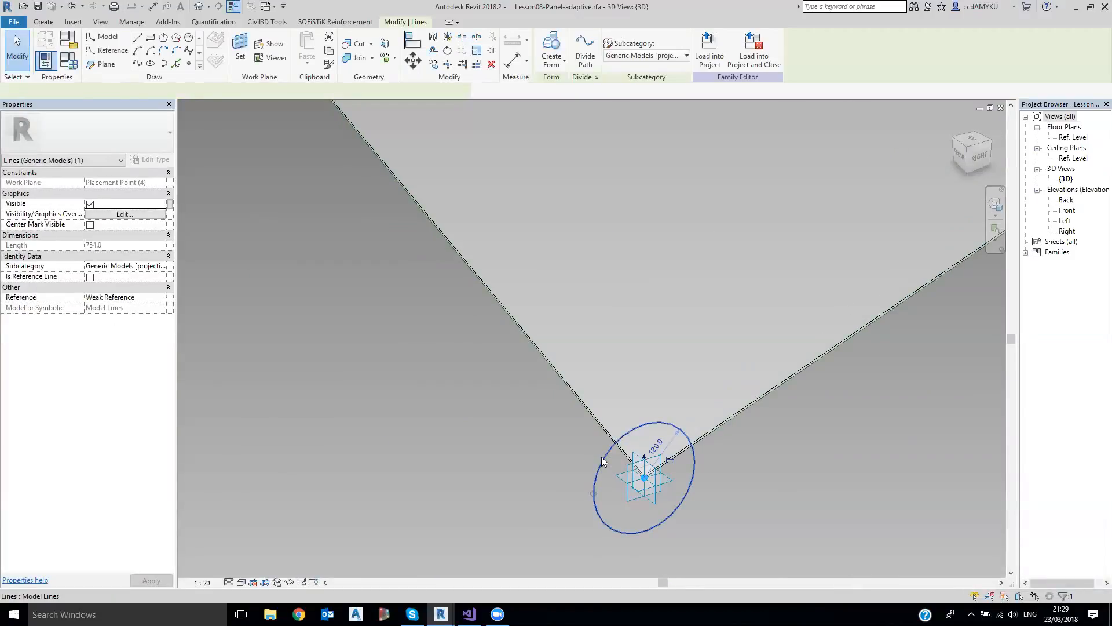
{"action": "key", "text": "Delete"}
{"action": "scroll", "coordinate": [734, 482], "scroll_direction": "down", "scroll_amount": 3}
{"action": "scroll", "coordinate": [704, 482], "scroll_direction": "up", "scroll_amount": 2}
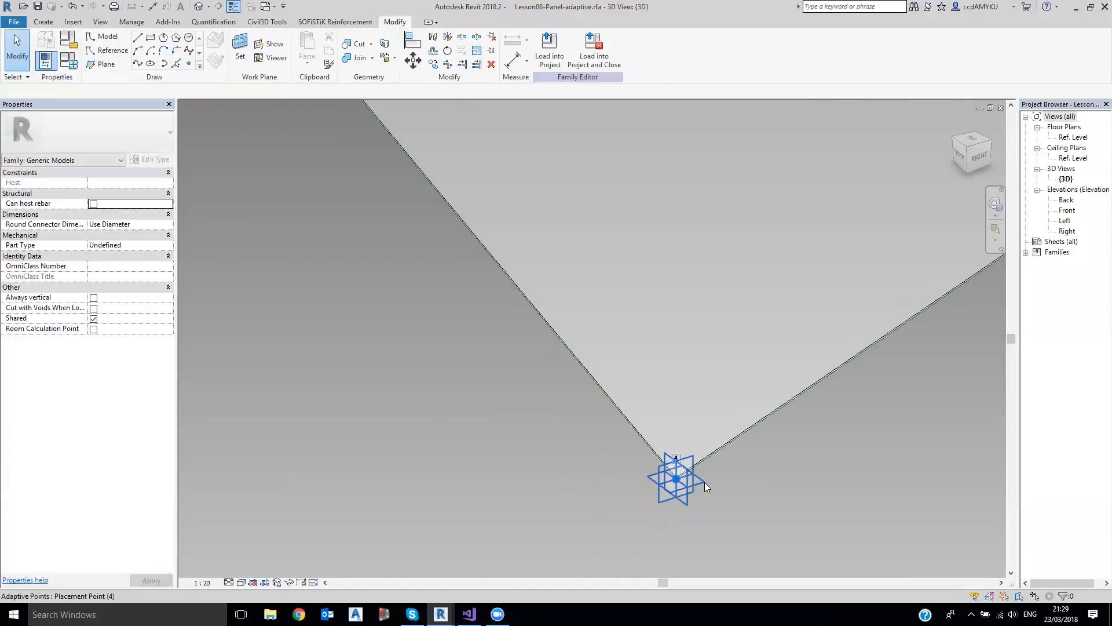
{"action": "middle_click_drag", "start_coordinate": [708, 506], "coordinate": [700, 511], "text": "shift"}
{"action": "key", "text": "Tab"}
{"action": "left_click", "coordinate": [724, 430]}
{"action": "scroll", "coordinate": [716, 468], "scroll_direction": "down", "scroll_amount": 3}
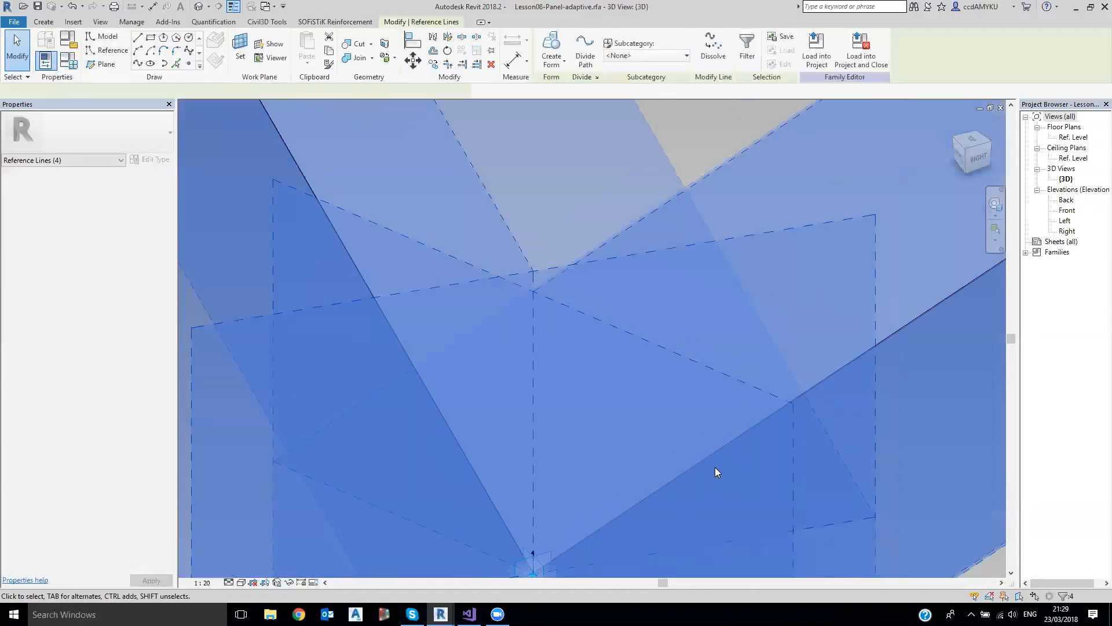
{"action": "key", "text": "Escape"}
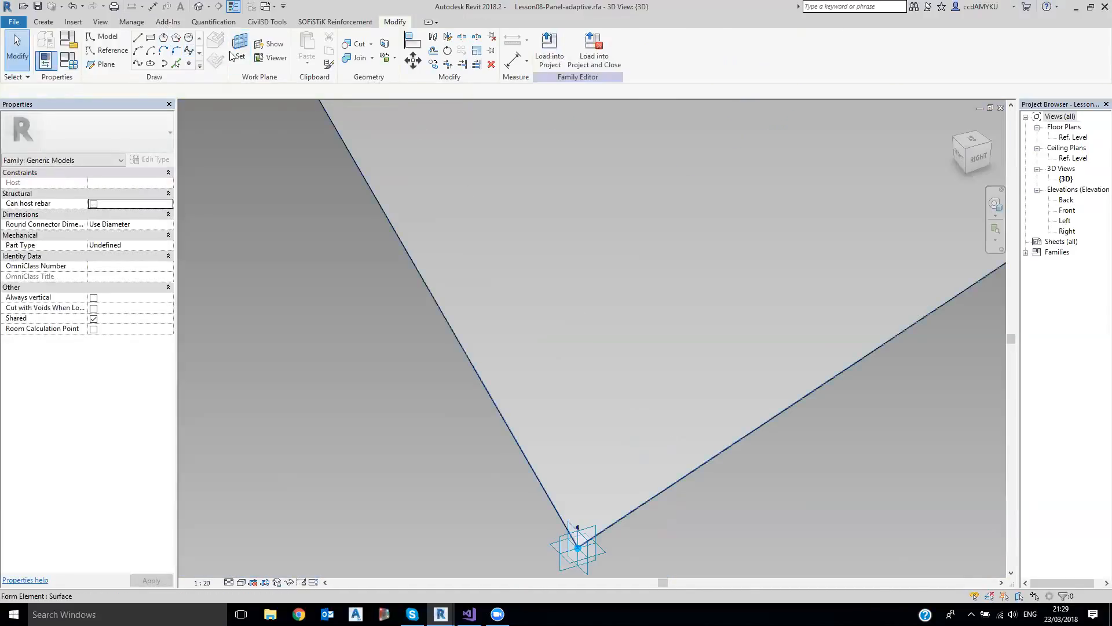
- Place a reference point on the panel edge running from placement point 4 towards placement point 3
{"action": "left_click", "coordinate": [189, 63]}
{"action": "left_click", "coordinate": [747, 436]}
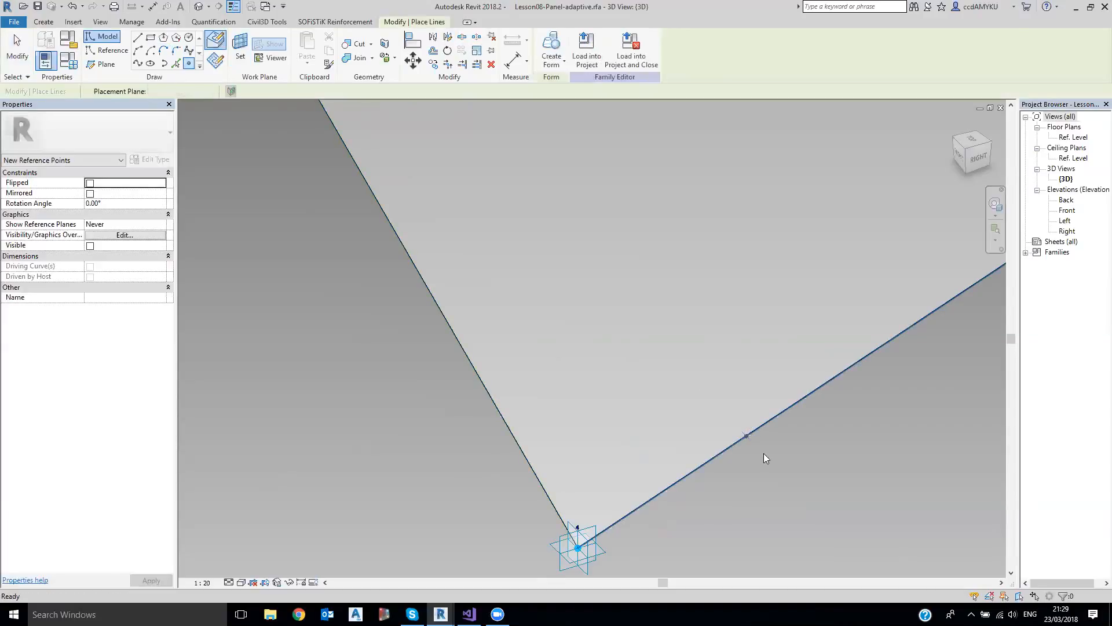
- Sketch a model-line circle of about 240 mm radius centred on the edge's reference point, using that point's work plane
{"action": "key", "text": "Escape"}
{"action": "key", "text": "Escape"}
{"action": "left_click", "coordinate": [240, 50]}
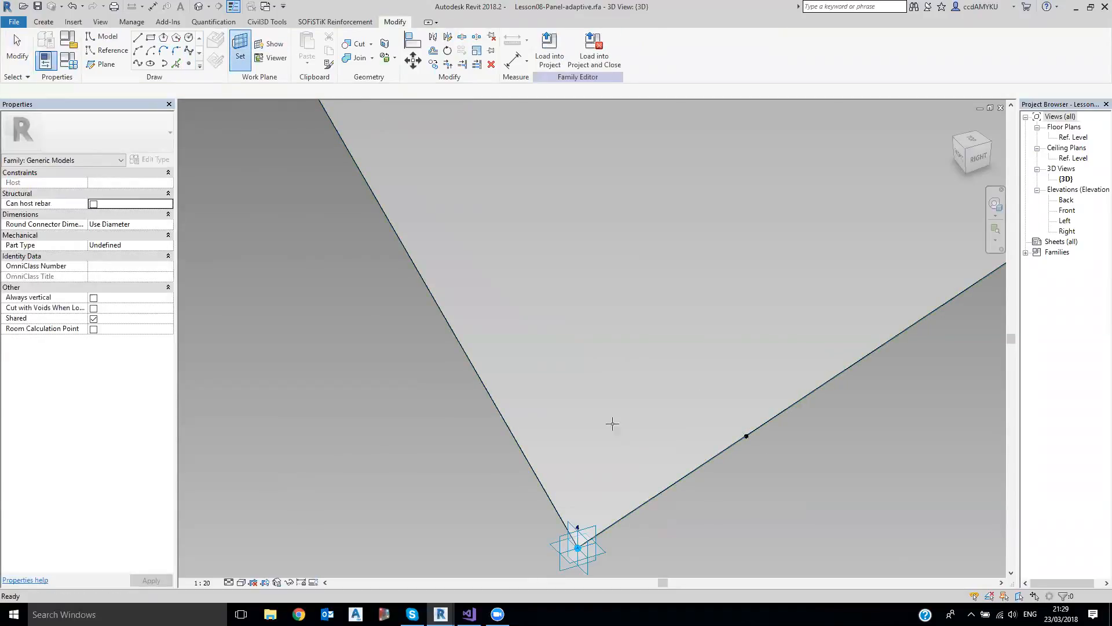
{"action": "left_click", "coordinate": [746, 437]}
{"action": "left_click", "coordinate": [189, 37]}
{"action": "left_click", "coordinate": [746, 435]}
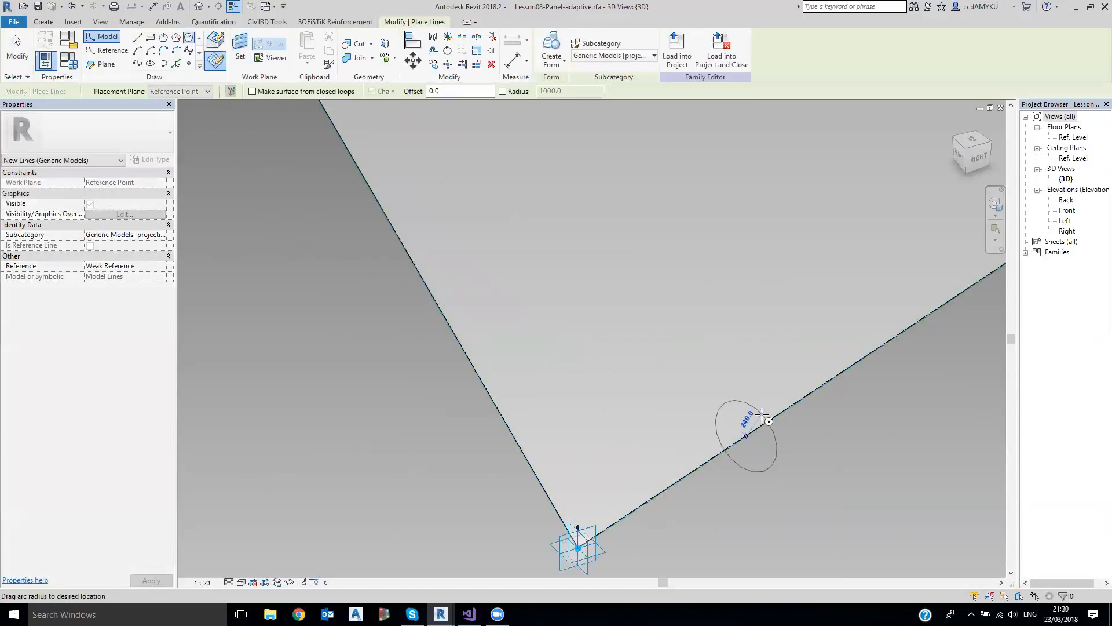
{"action": "key", "text": "Escape"}
{"action": "key", "text": "Escape"}
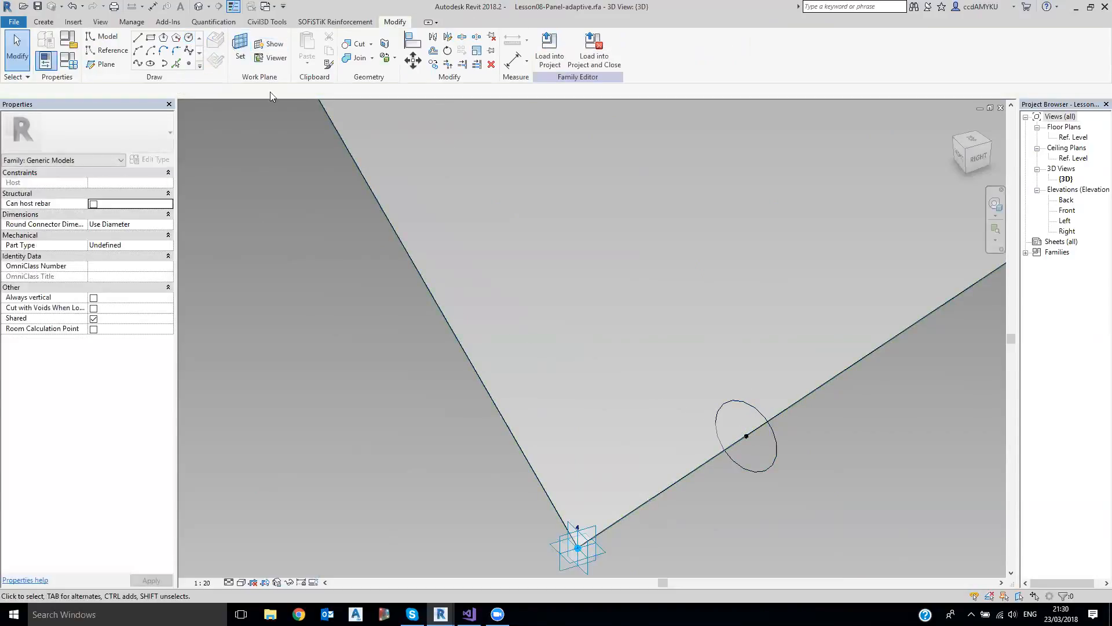
- Create a solid frame form from the 240 mm circle and the chain of reference lines around the panel
{"action": "left_click", "coordinate": [767, 423]}
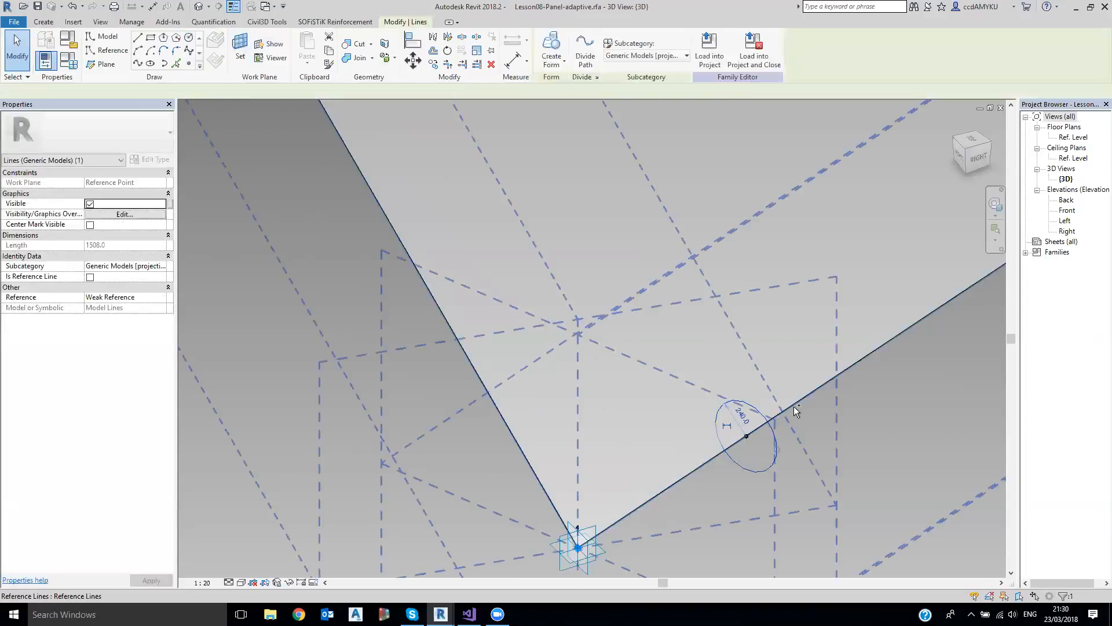
{"action": "left_click", "coordinate": [794, 408], "text": "ctrl"}
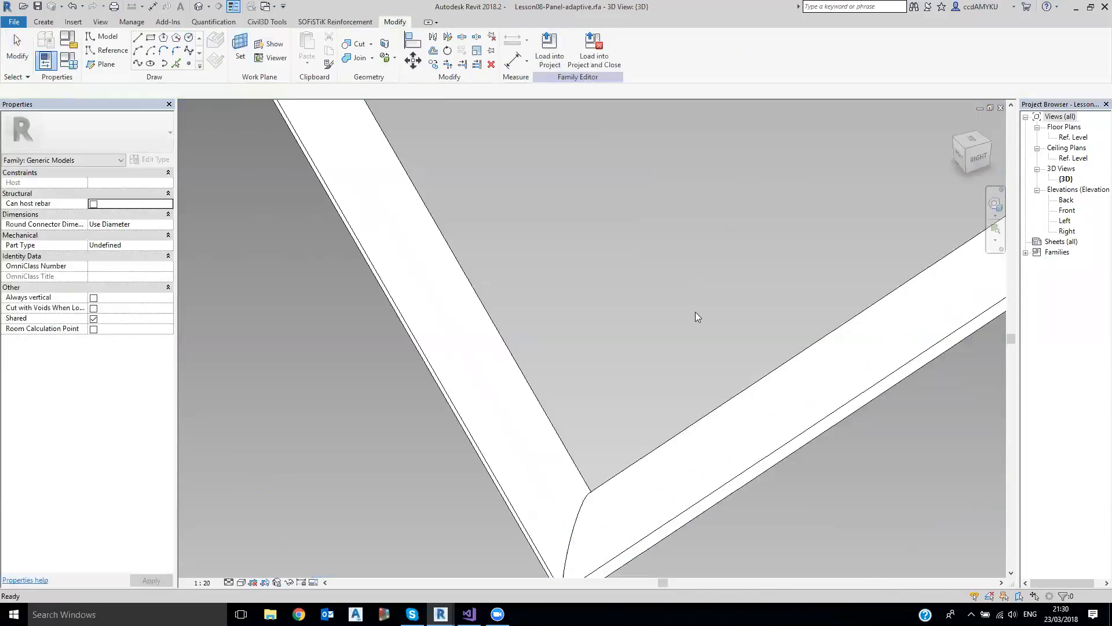
{"action": "scroll", "coordinate": [696, 312], "scroll_direction": "down", "scroll_amount": 5}
{"action": "middle_click_drag", "start_coordinate": [724, 313], "coordinate": [760, 315], "text": "shift"}
{"action": "scroll", "coordinate": [626, 215], "scroll_direction": "up", "scroll_amount": 2}
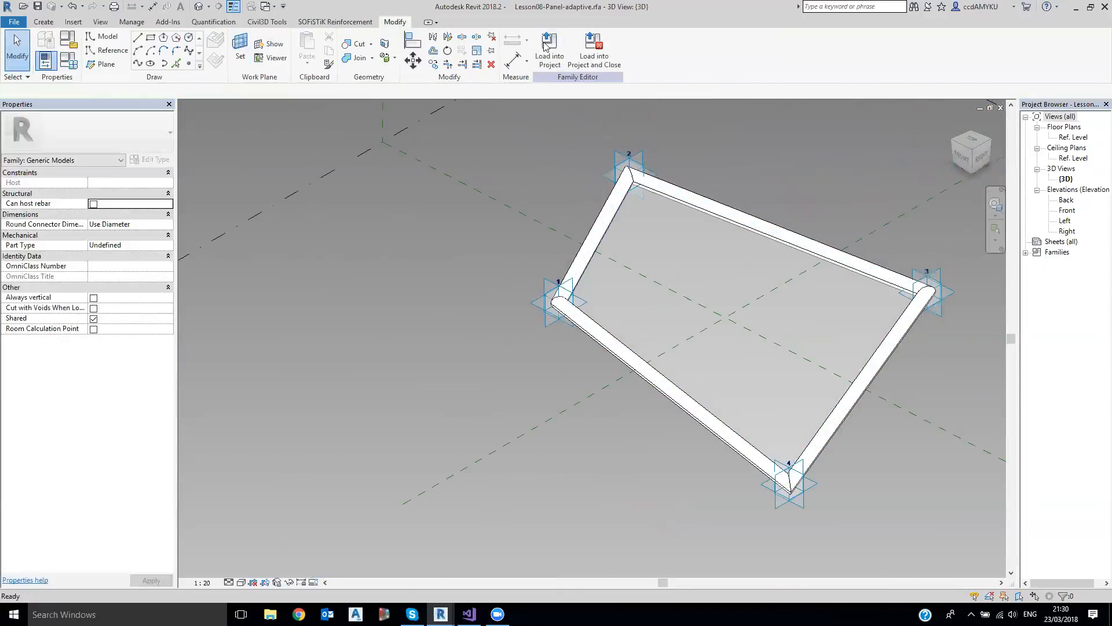
- Load the framed panel family into the Lesson08 project, overwriting the existing version, and examine the tower's frames
{"action": "left_click", "coordinate": [547, 57]}
{"action": "left_click", "coordinate": [623, 176]}
{"action": "left_click", "coordinate": [667, 315]}
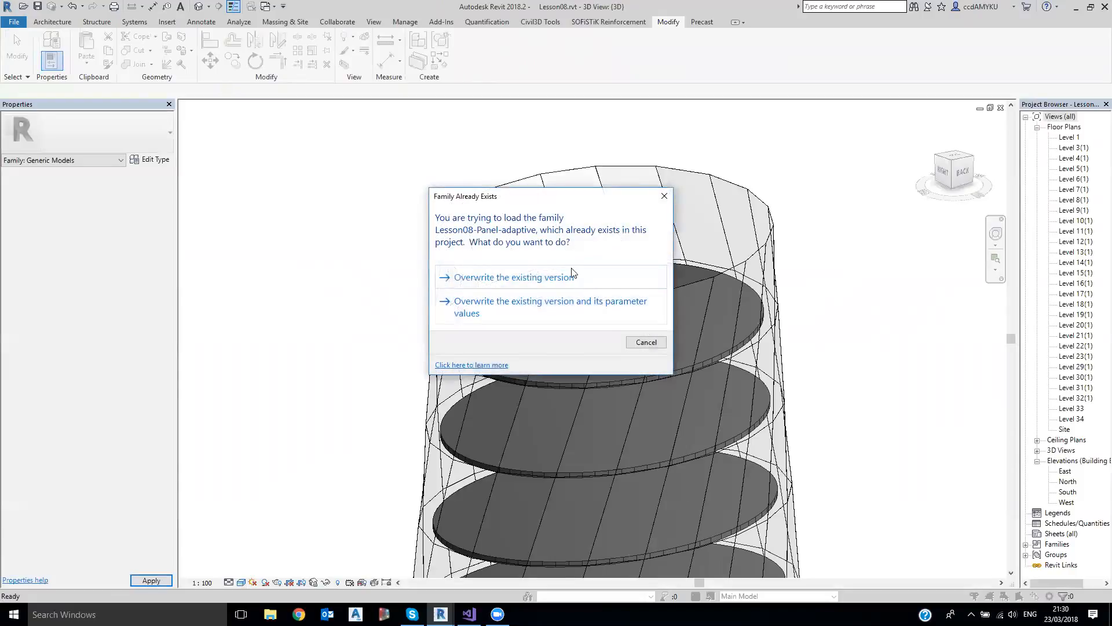
{"action": "left_click", "coordinate": [580, 276]}
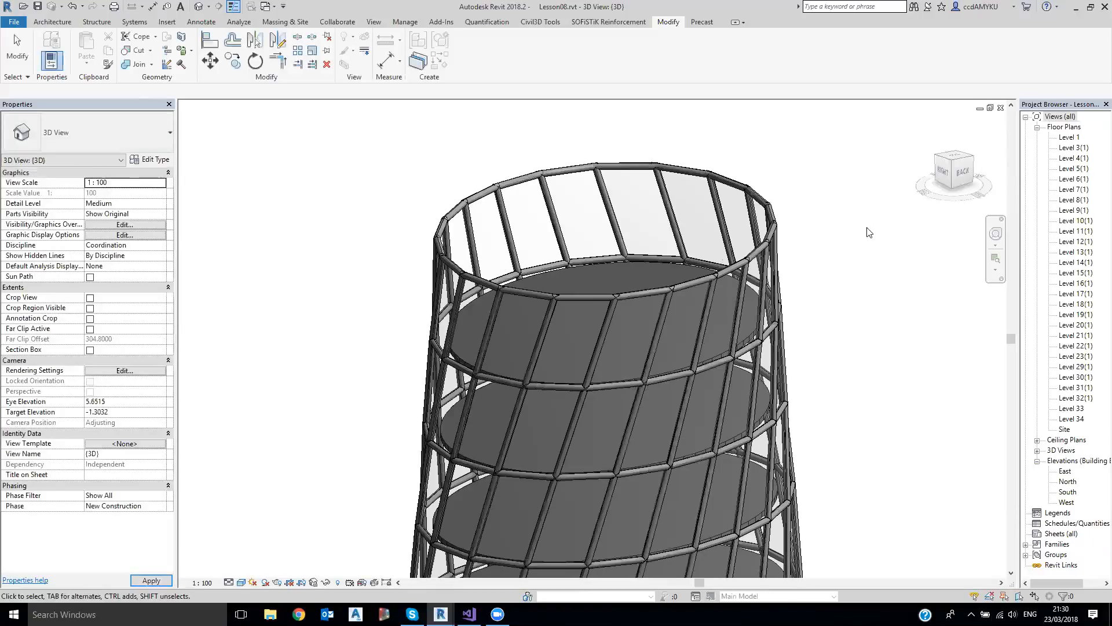
{"action": "scroll", "coordinate": [820, 232], "scroll_direction": "down", "scroll_amount": 5}
{"action": "middle_click_drag", "start_coordinate": [836, 297], "coordinate": [843, 346], "text": "shift"}
{"action": "scroll", "coordinate": [785, 262], "scroll_direction": "up", "scroll_amount": 4}
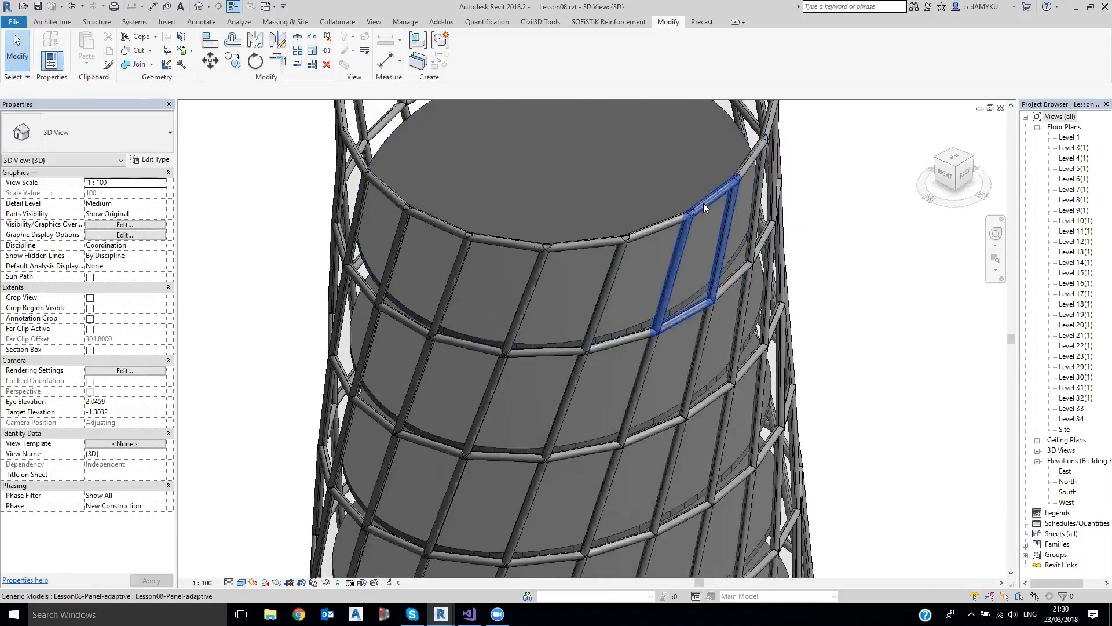
- Return to the panel family and undo the frame form, leaving the profile circle on the panel edge
{"action": "left_click", "coordinate": [703, 203]}
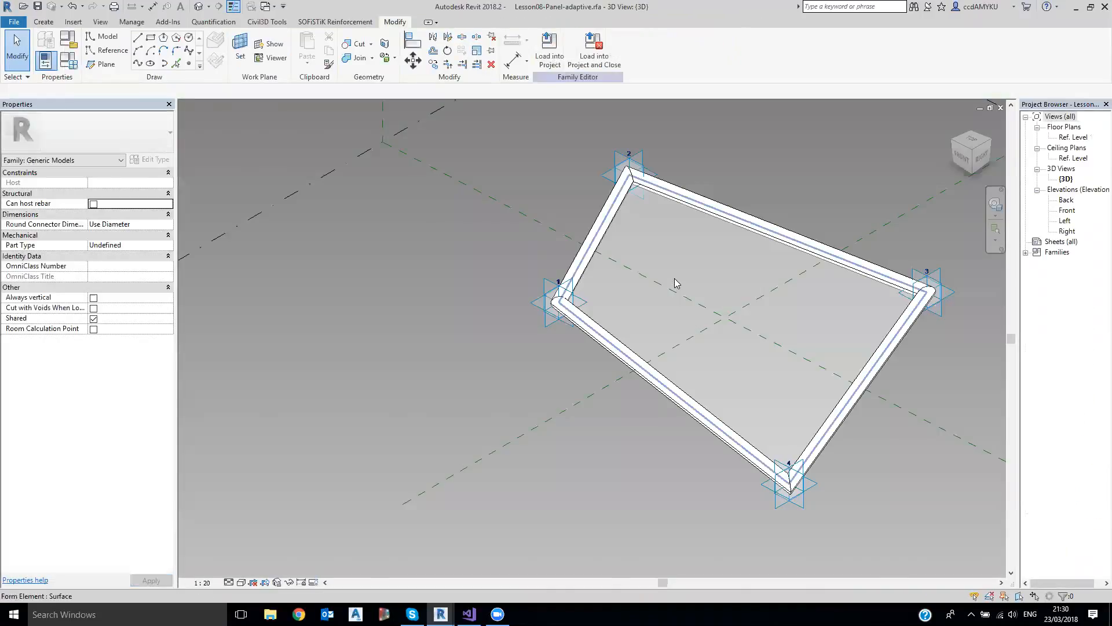
{"action": "scroll", "coordinate": [674, 282], "scroll_direction": "up", "scroll_amount": 3}
{"action": "middle_click_drag", "start_coordinate": [662, 308], "coordinate": [611, 343]}
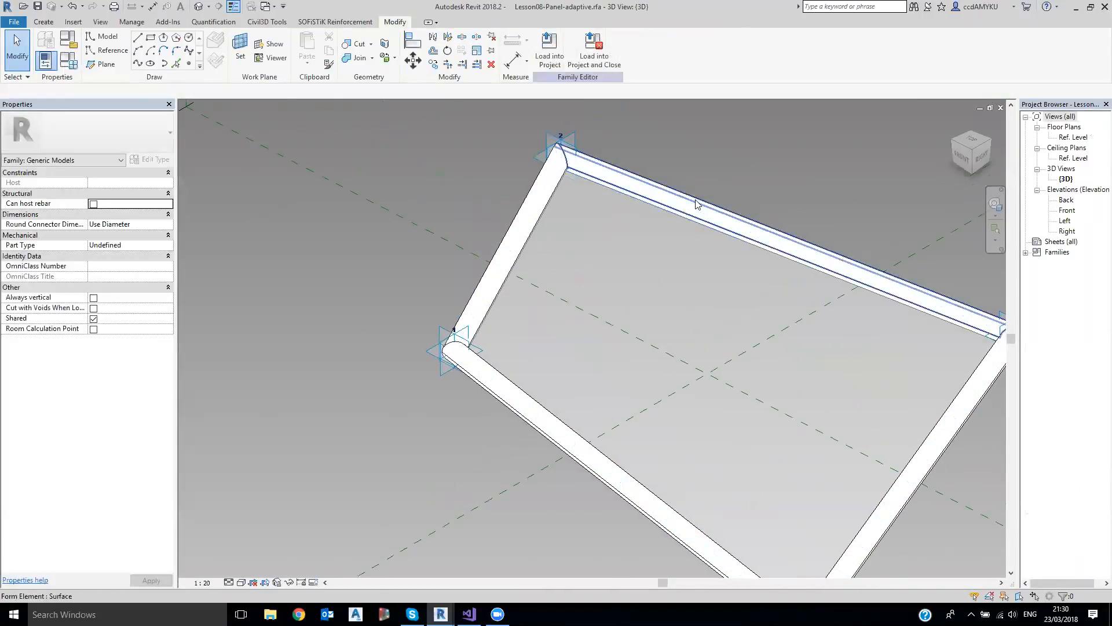
{"action": "scroll", "coordinate": [670, 233], "scroll_direction": "down", "scroll_amount": 1}
{"action": "middle_click_drag", "start_coordinate": [747, 286], "coordinate": [654, 153]}
{"action": "scroll", "coordinate": [703, 295], "scroll_direction": "up", "scroll_amount": 2}
{"action": "scroll", "coordinate": [655, 305], "scroll_direction": "up", "scroll_amount": 2}
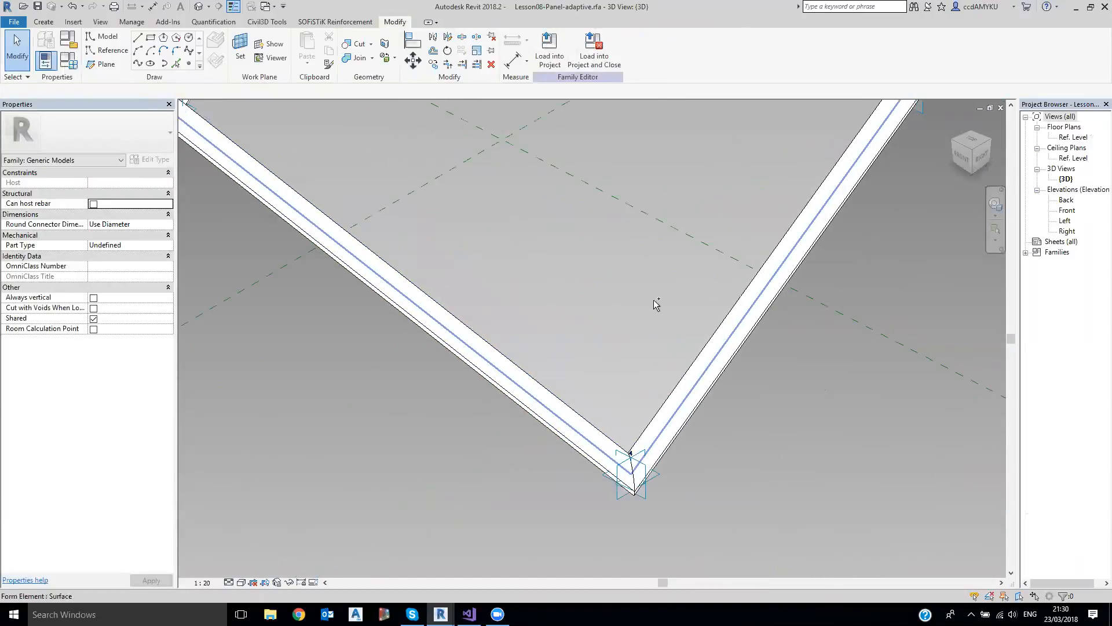
{"action": "scroll", "coordinate": [794, 391], "scroll_direction": "up", "scroll_amount": 3}
{"action": "scroll", "coordinate": [789, 377], "scroll_direction": "down", "scroll_amount": 4}
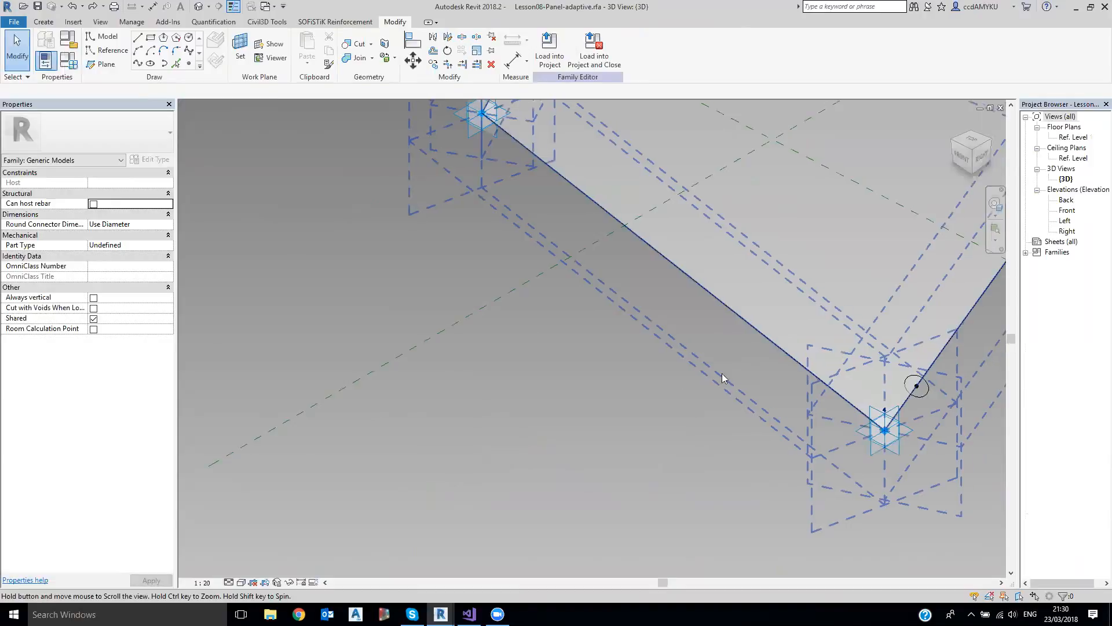
{"action": "scroll", "coordinate": [731, 373], "scroll_direction": "up", "scroll_amount": 4}
{"action": "scroll", "coordinate": [924, 411], "scroll_direction": "up", "scroll_amount": 2}
{"action": "scroll", "coordinate": [809, 408], "scroll_direction": "up", "scroll_amount": 3}
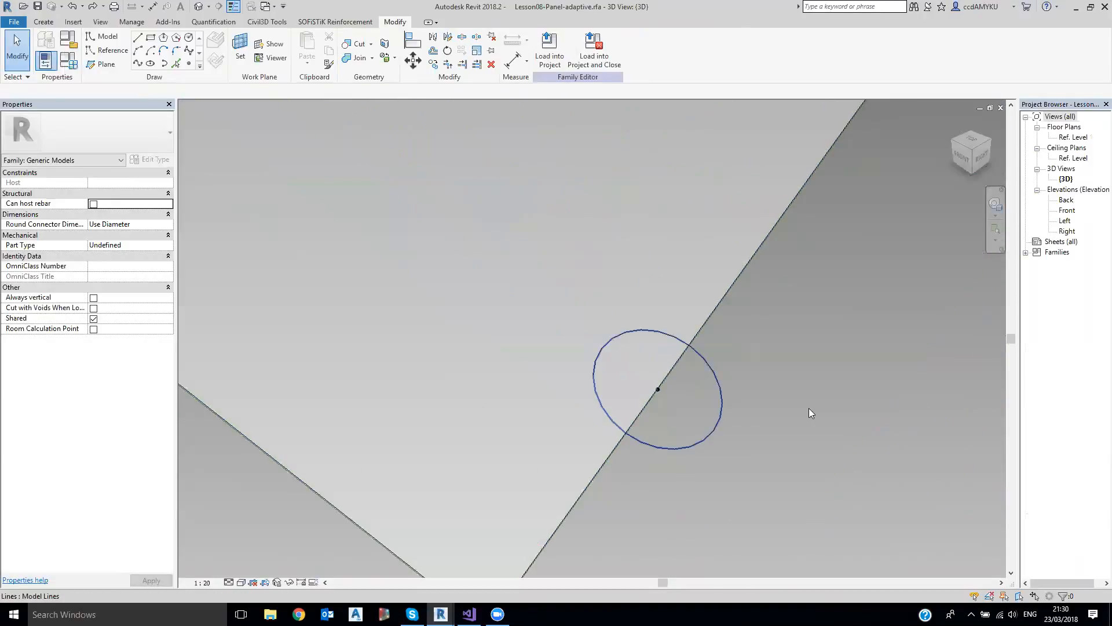
- Make the circle's radius dimension permanent and label it with a new instance family parameter named R
{"action": "left_click", "coordinate": [721, 396]}
{"action": "left_click", "coordinate": [628, 370]}
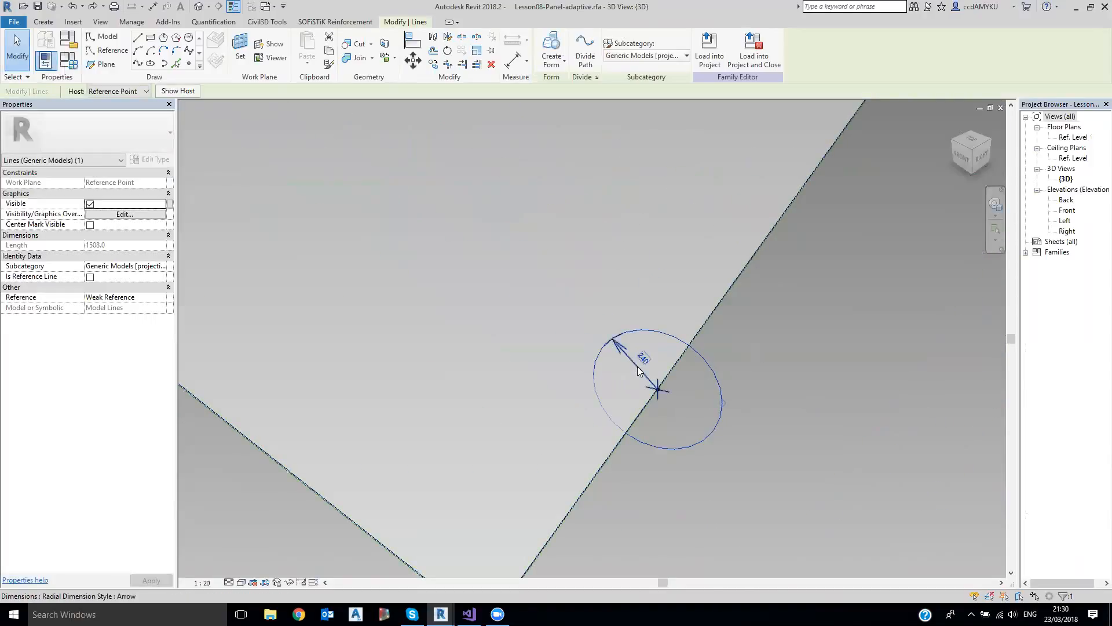
{"action": "left_click", "coordinate": [639, 375]}
{"action": "left_click", "coordinate": [586, 48]}
{"action": "left_click", "coordinate": [659, 48]}
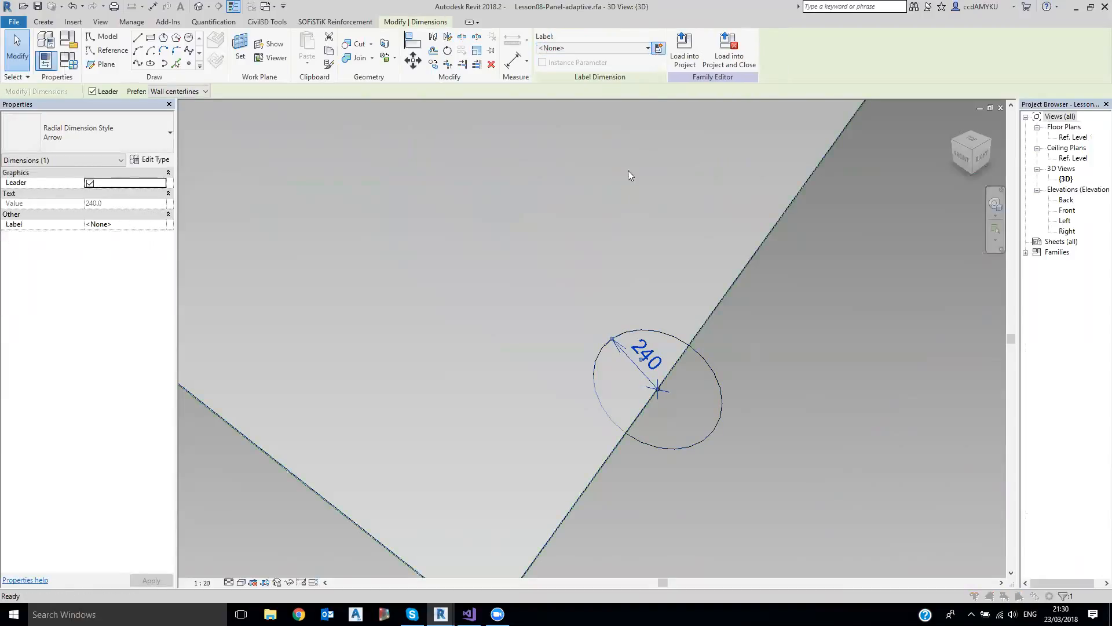
{"action": "type", "text": "R"}
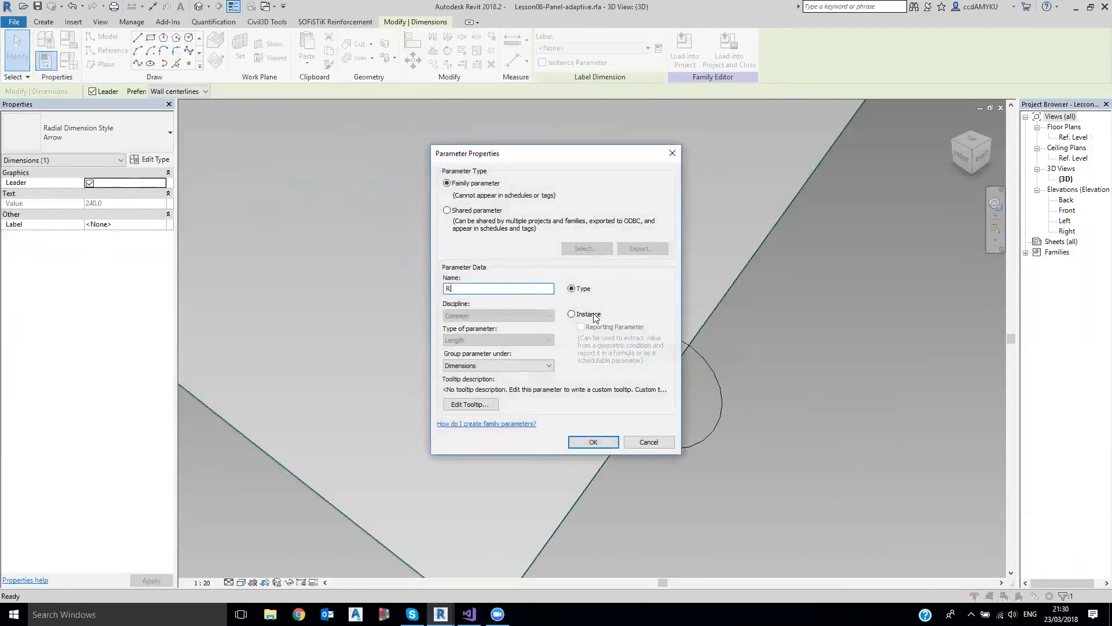
{"action": "left_click", "coordinate": [587, 314]}
{"action": "left_click", "coordinate": [581, 289]}
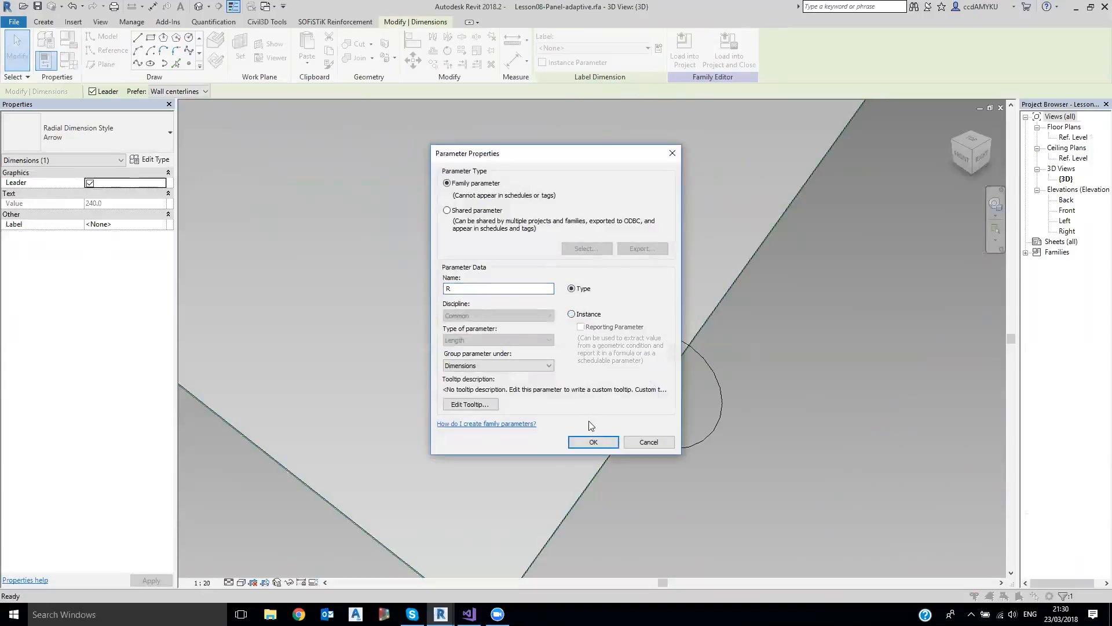
{"action": "left_click", "coordinate": [587, 316]}
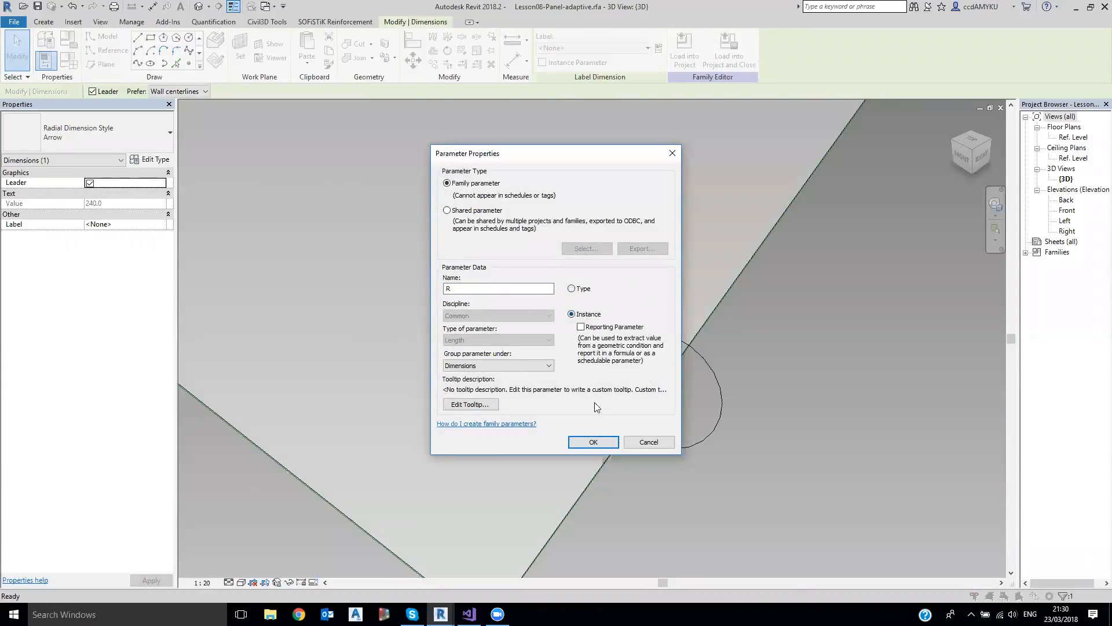
{"action": "left_click", "coordinate": [597, 441]}
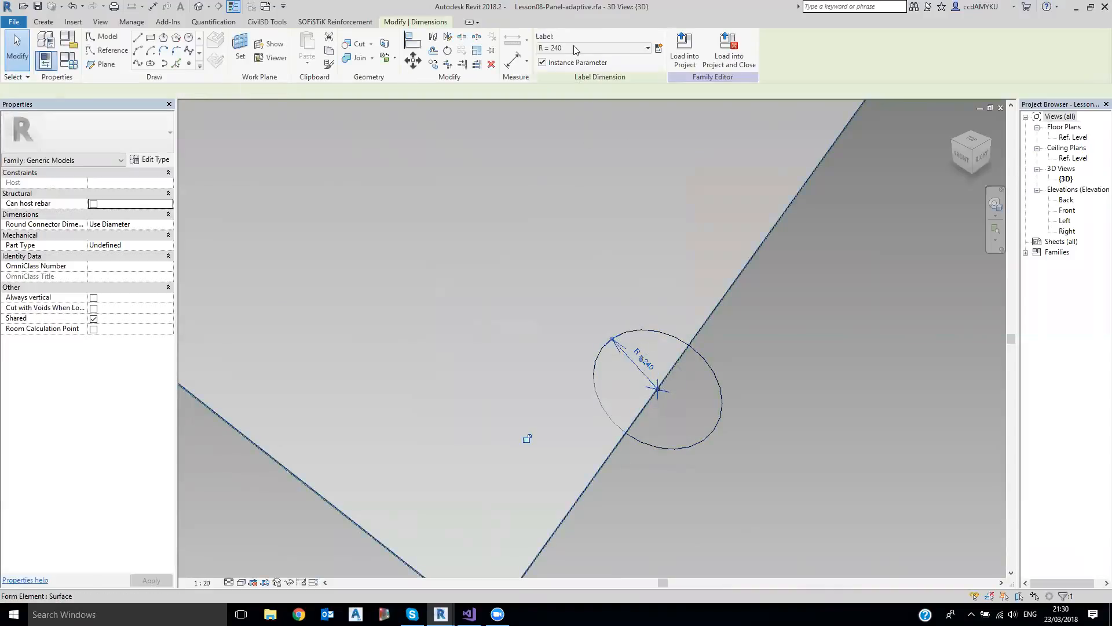
- Change R from an instance to a type parameter and set its value to 50 mm in the family types
{"action": "key", "text": "Escape"}
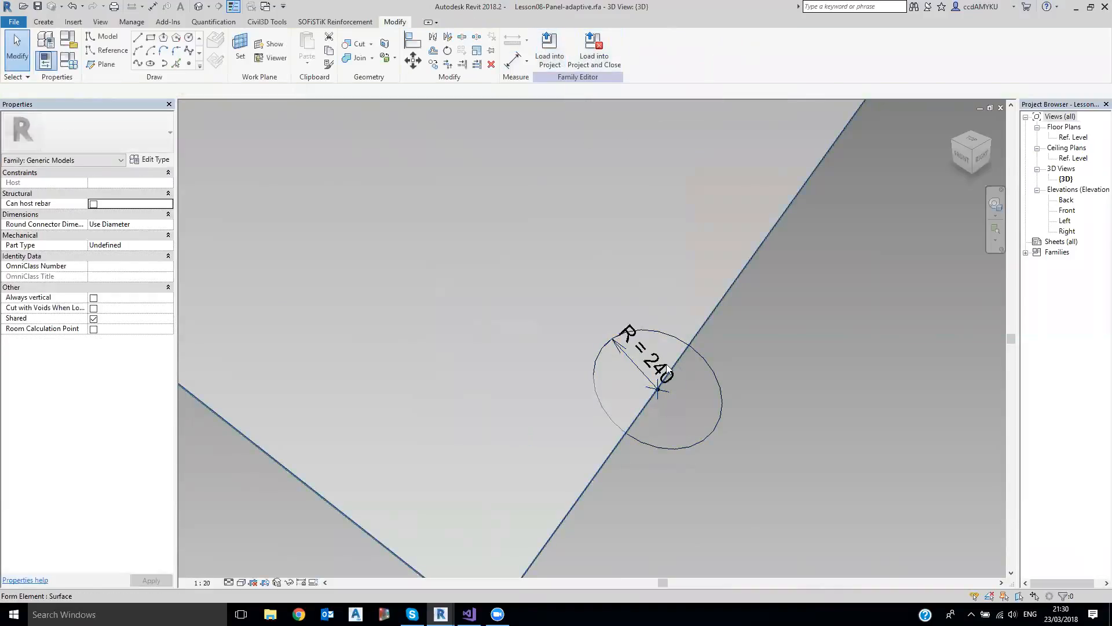
{"action": "left_click", "coordinate": [637, 370]}
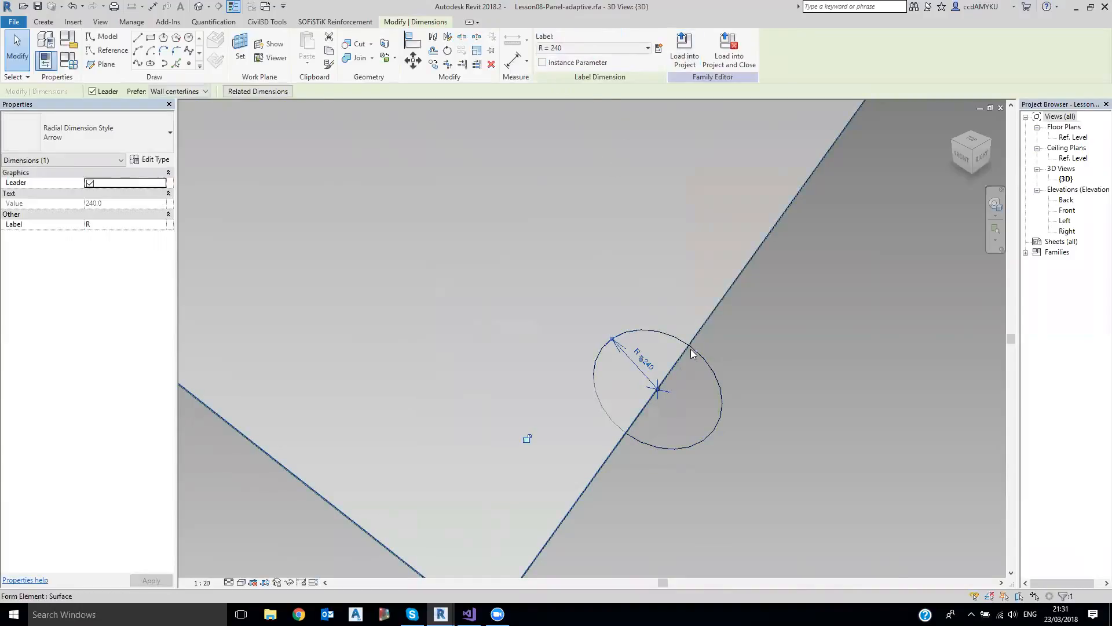
{"action": "key", "text": "Escape"}
{"action": "left_click", "coordinate": [73, 58]}
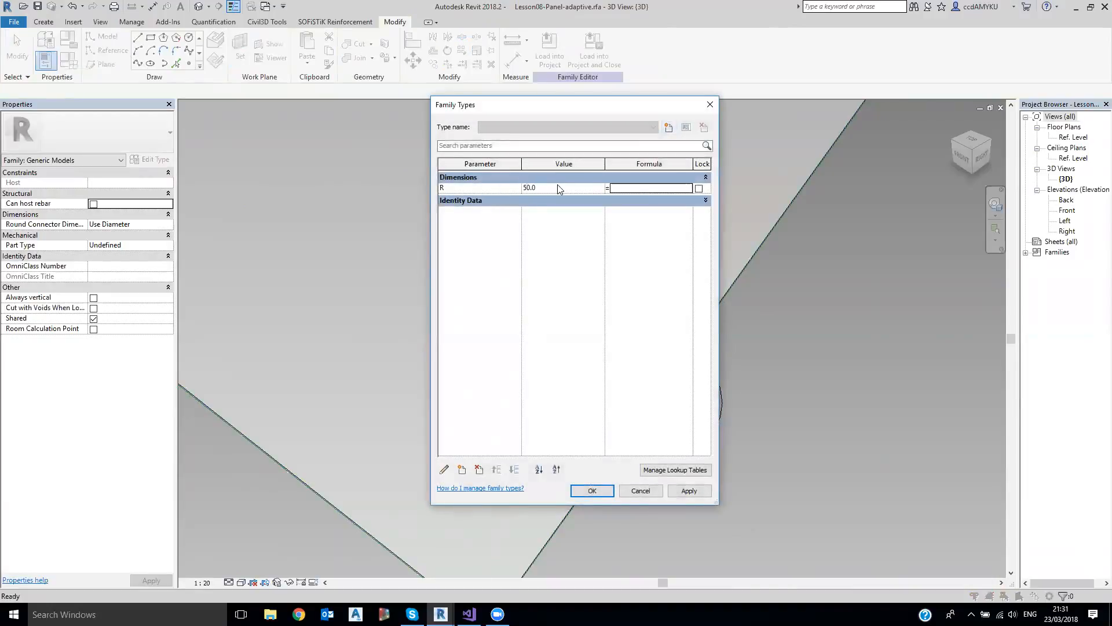
{"action": "left_click", "coordinate": [593, 497]}
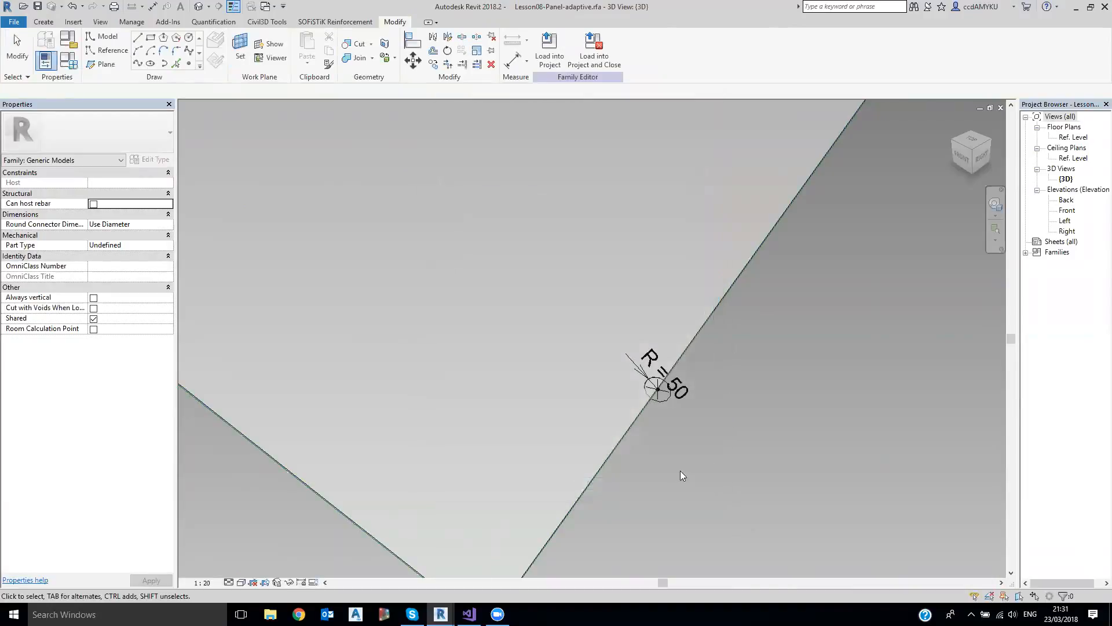
- Create a solid frame form by sweeping the 50 mm circle along the reference lines around the panel
{"action": "left_click", "coordinate": [663, 402]}
{"action": "left_click", "coordinate": [706, 322], "text": "ctrl"}
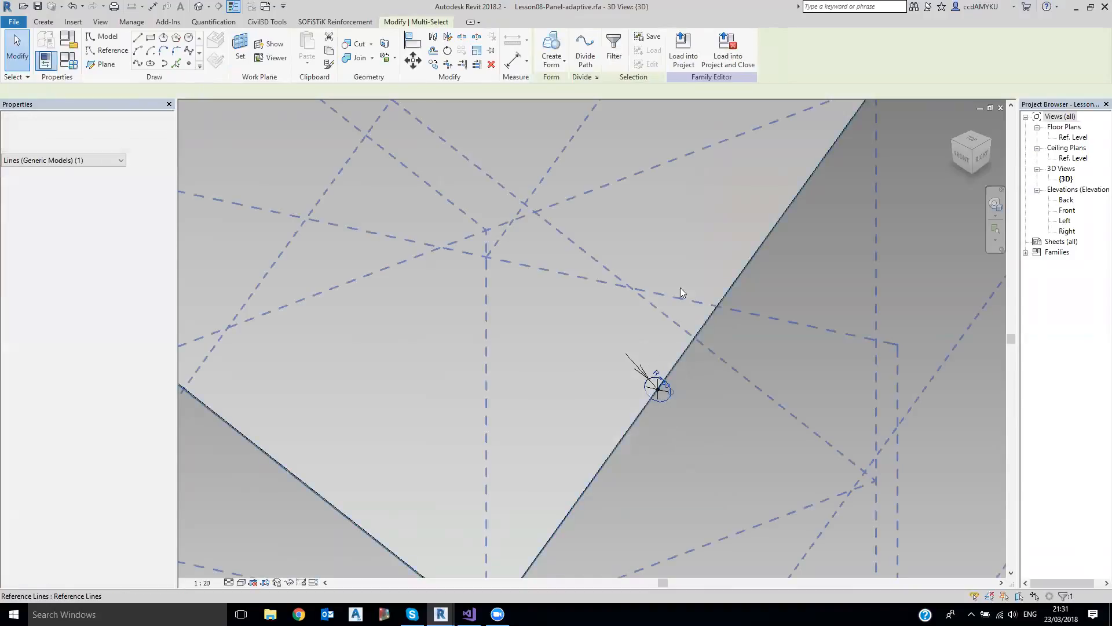
{"action": "left_click", "coordinate": [552, 52]}
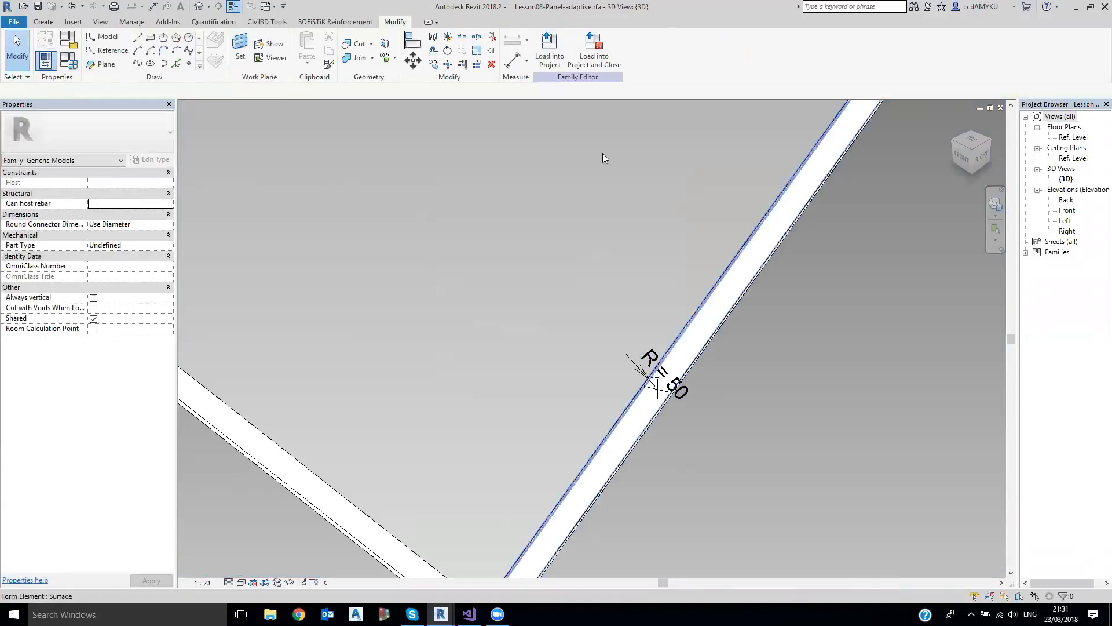
{"action": "scroll", "coordinate": [581, 247], "scroll_direction": "down", "scroll_amount": 3}
{"action": "middle_click_drag", "start_coordinate": [581, 247], "coordinate": [662, 496]}
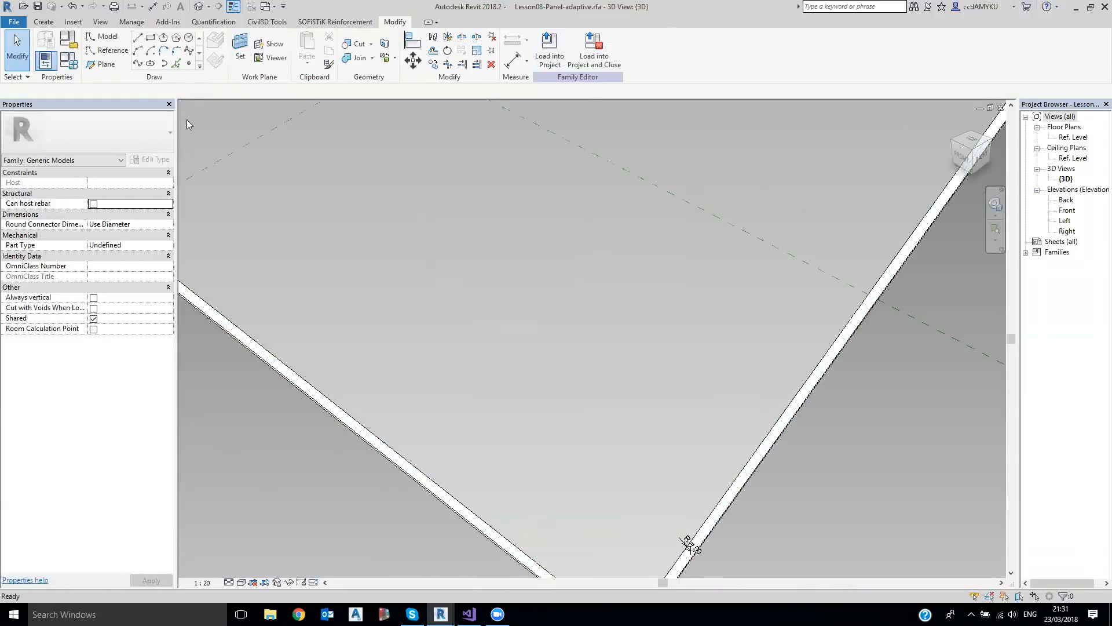
- Set the Glass material's appearance colour to dark grey, RGB 88 88 88
{"action": "left_click", "coordinate": [76, 62]}
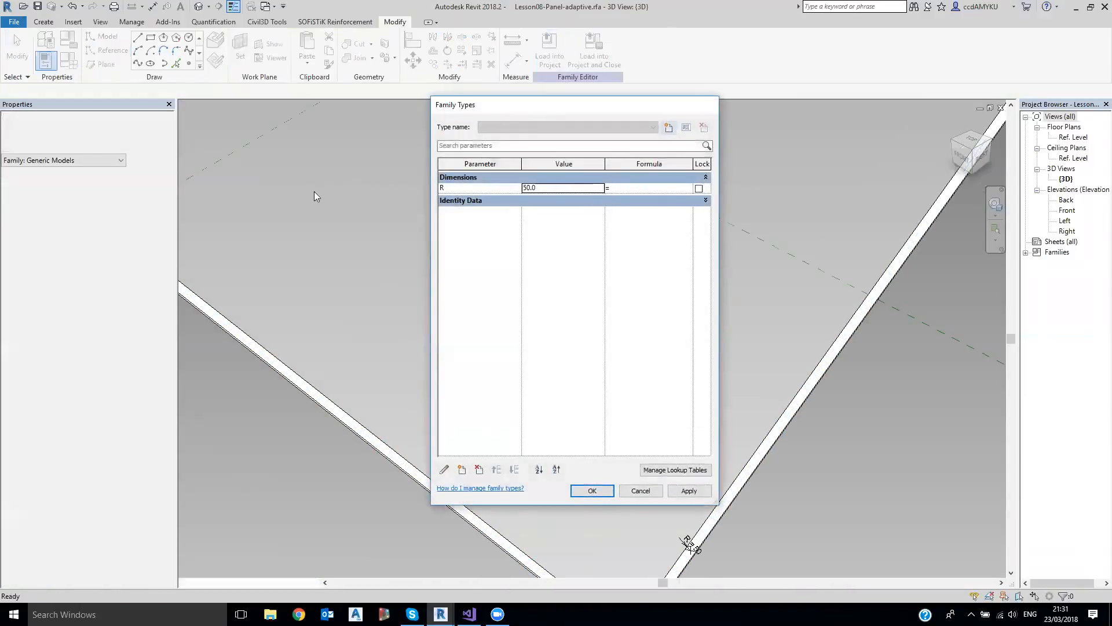
{"action": "key", "text": "Escape"}
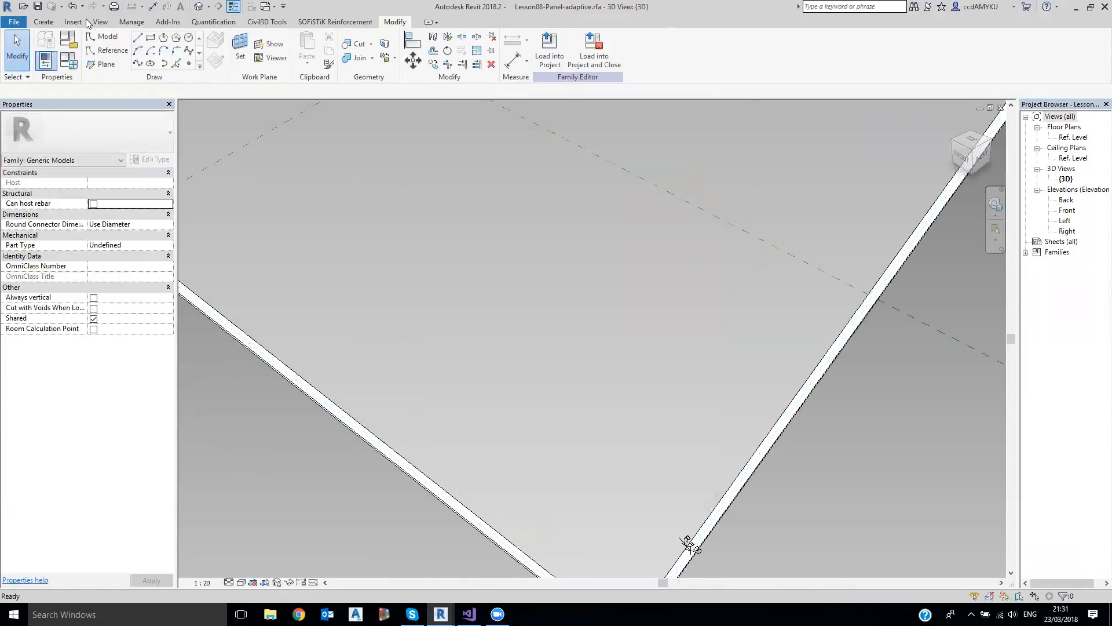
{"action": "left_click", "coordinate": [50, 46]}
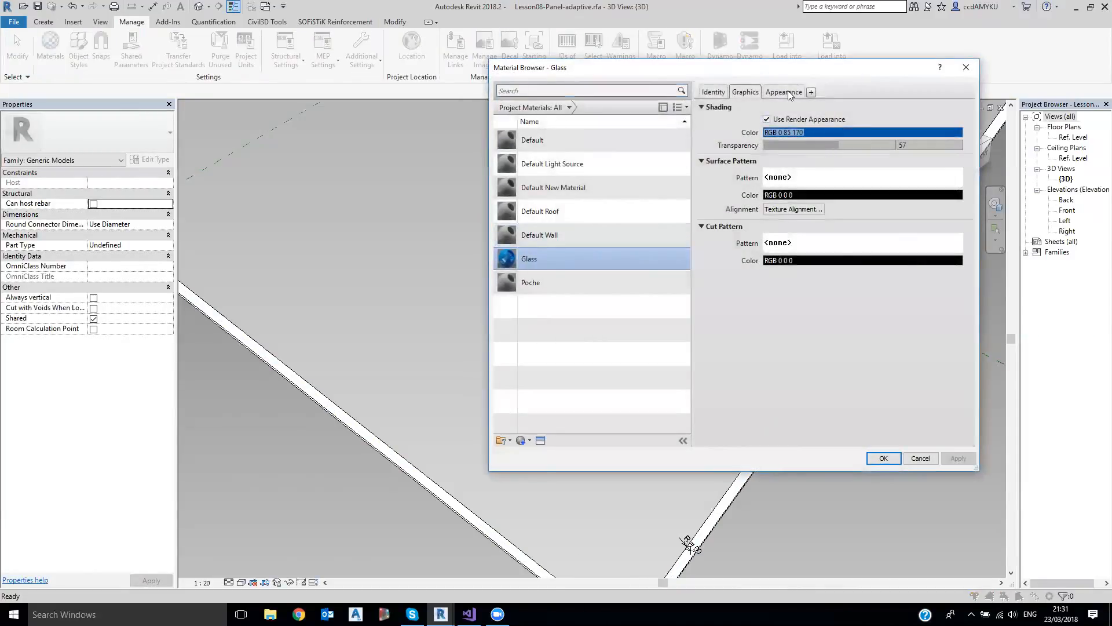
{"action": "left_click", "coordinate": [785, 91]}
{"action": "left_click", "coordinate": [811, 216]}
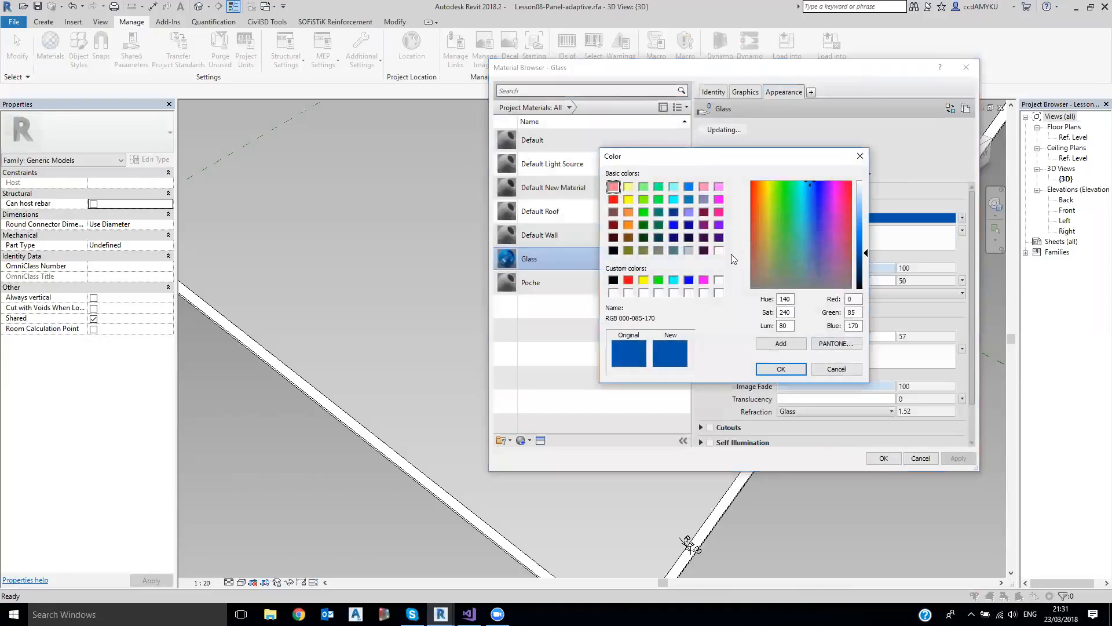
{"action": "left_click", "coordinate": [689, 251]}
{"action": "left_click", "coordinate": [860, 229]}
{"action": "left_click", "coordinate": [862, 251]}
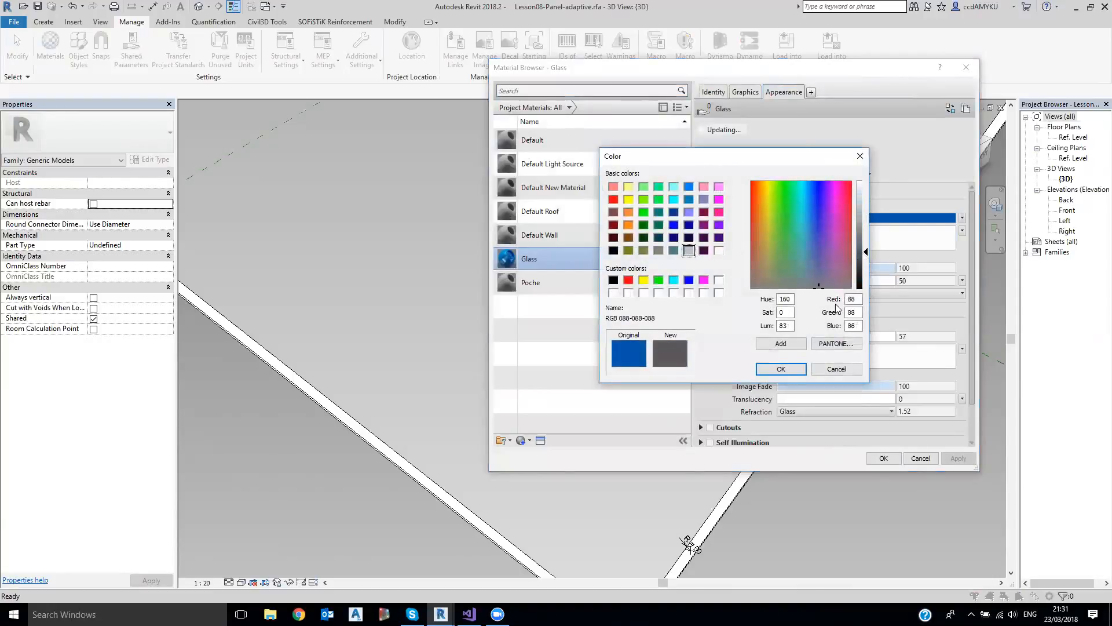
{"action": "left_click", "coordinate": [780, 369]}
{"action": "left_click", "coordinate": [882, 457]}
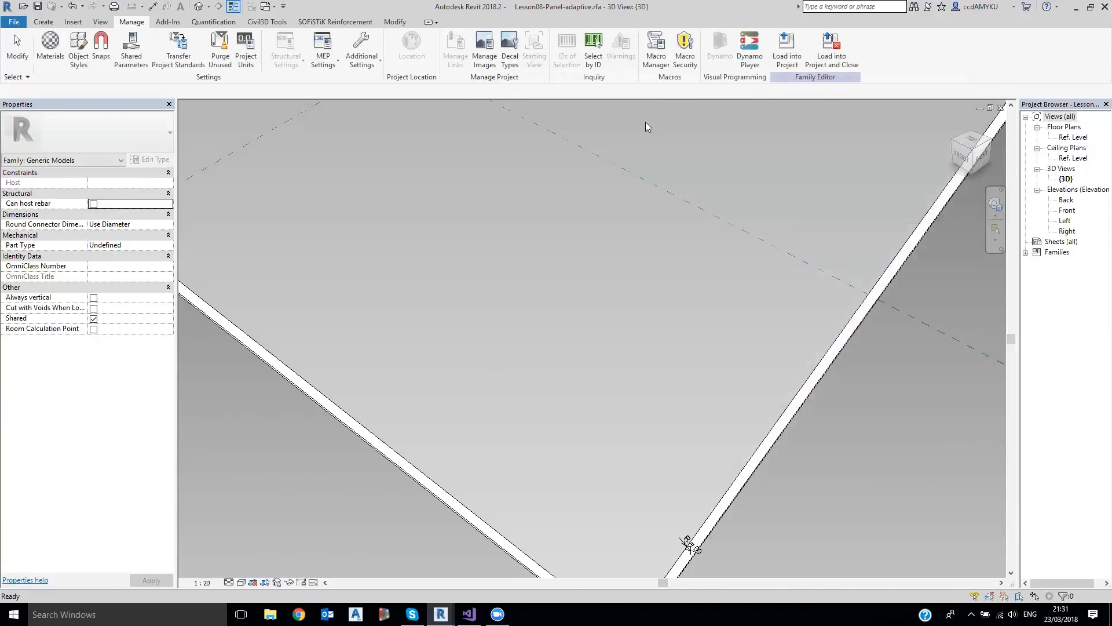
- Load the panel family with the slimmer frame and grey glass into the Lesson08 project, overwriting the existing version
{"action": "left_click", "coordinate": [786, 49]}
{"action": "left_click", "coordinate": [667, 316]}
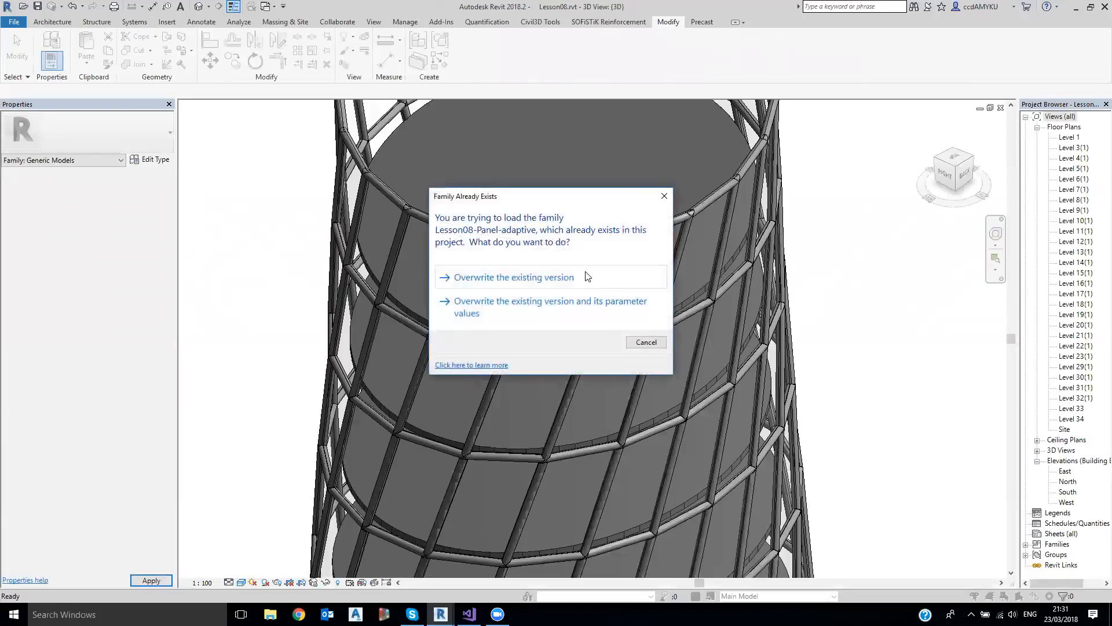
{"action": "left_click", "coordinate": [586, 276]}
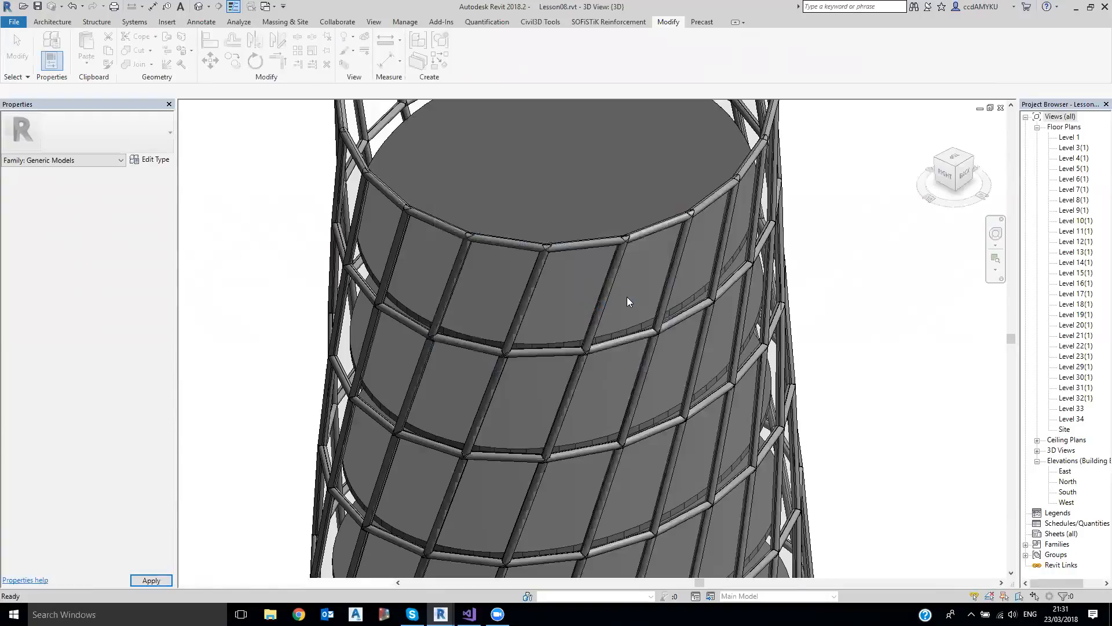
- From the Level 1 floor plan, place a camera outside the tower's lower-left side, aimed through the footprint to its upper-right edge
{"action": "scroll", "coordinate": [685, 290], "scroll_direction": "down", "scroll_amount": 5}
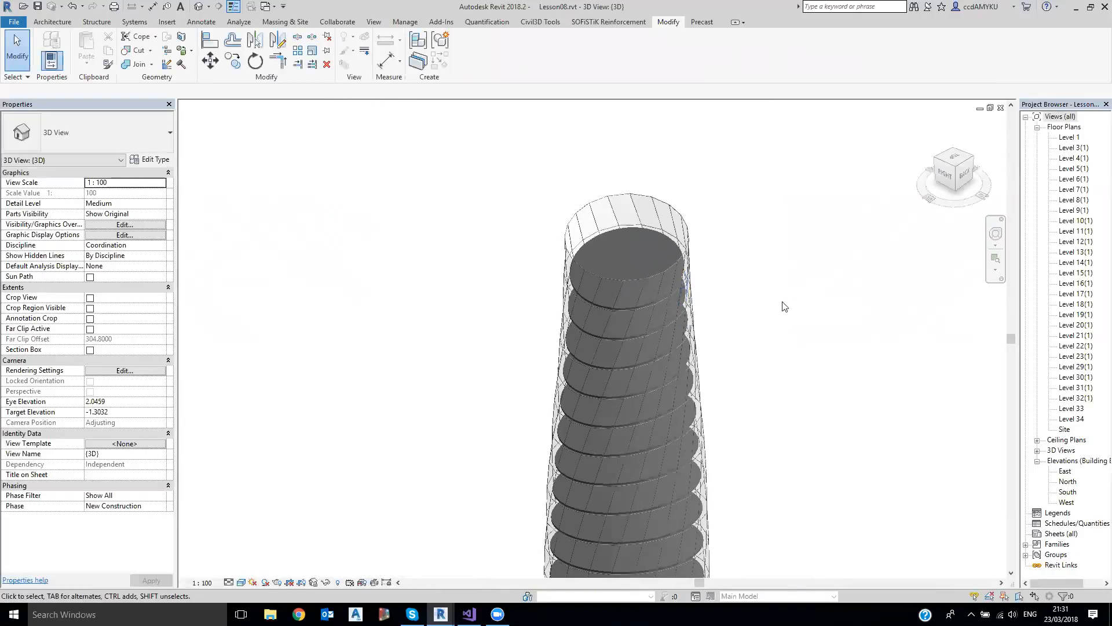
{"action": "middle_click_drag", "start_coordinate": [770, 409], "coordinate": [1000, 155], "text": "shift"}
{"action": "double_click", "coordinate": [1069, 137]}
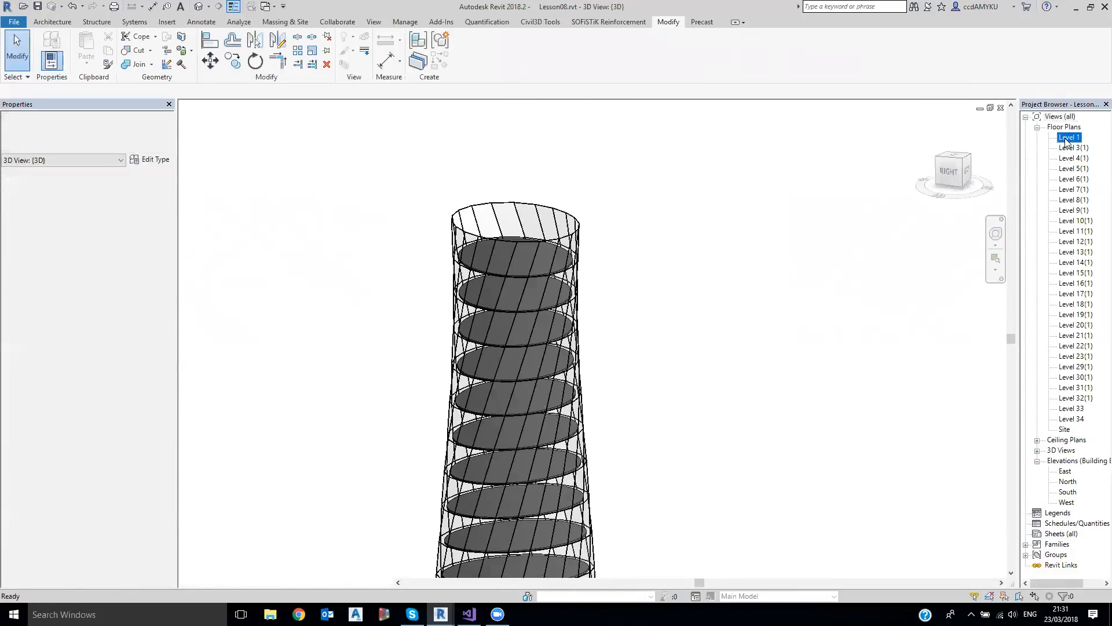
{"action": "scroll", "coordinate": [588, 306], "scroll_direction": "down", "scroll_amount": 4}
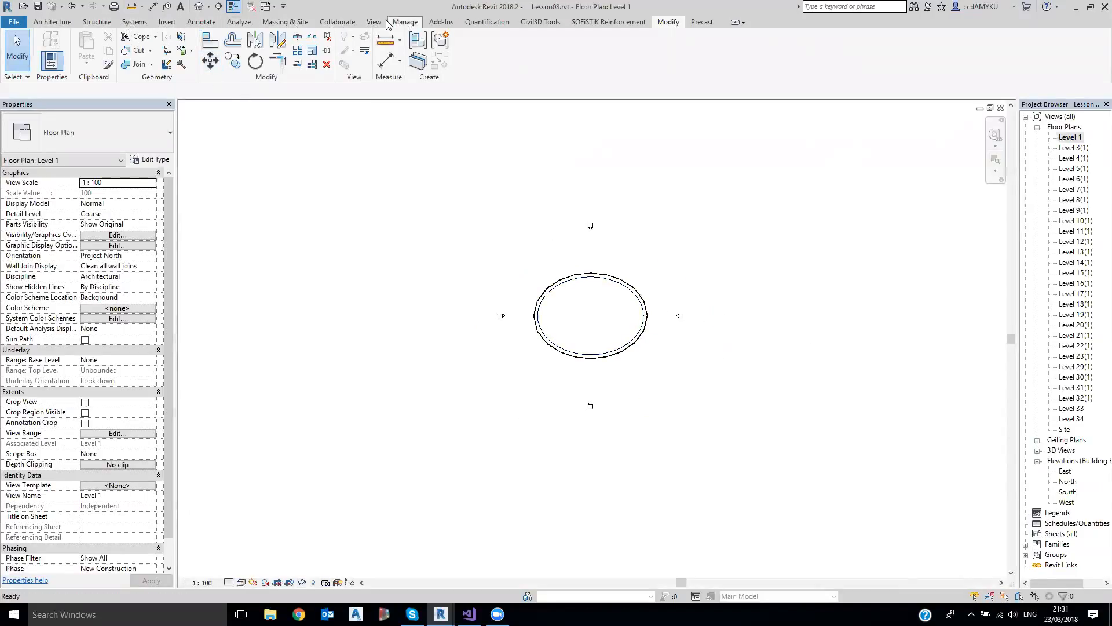
{"action": "left_click", "coordinate": [363, 62]}
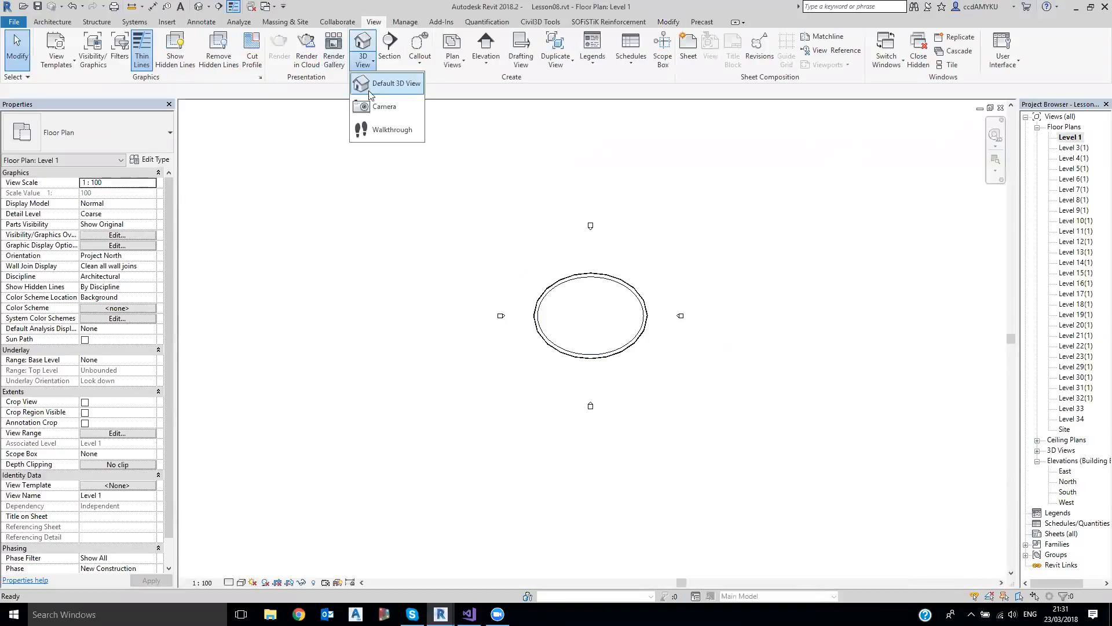
{"action": "left_click", "coordinate": [376, 108]}
{"action": "left_click", "coordinate": [506, 391]}
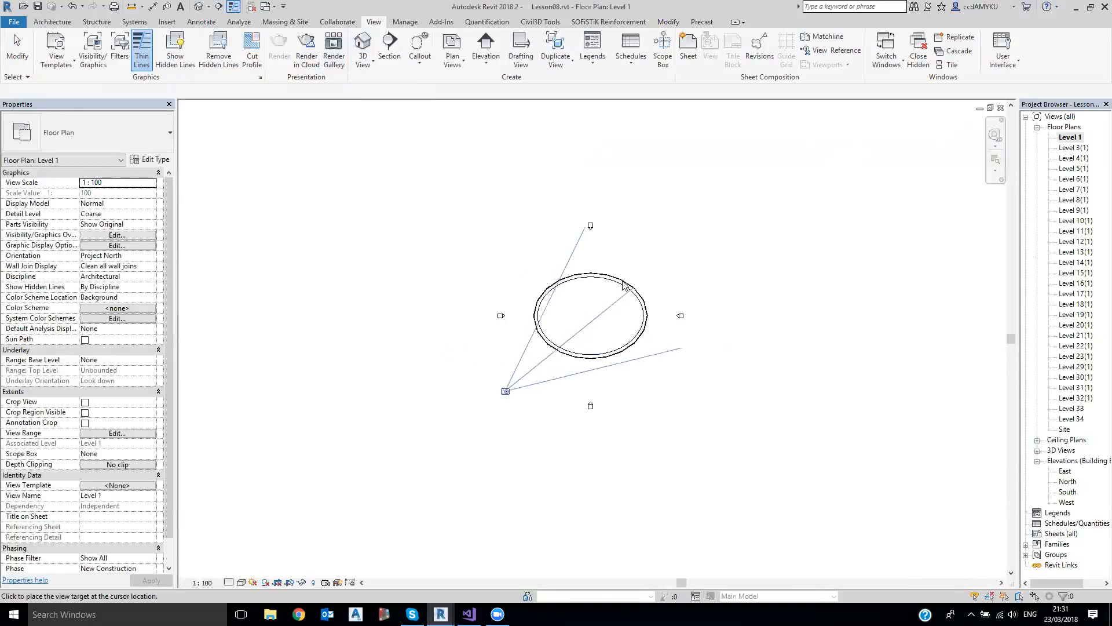
{"action": "left_click", "coordinate": [626, 274]}
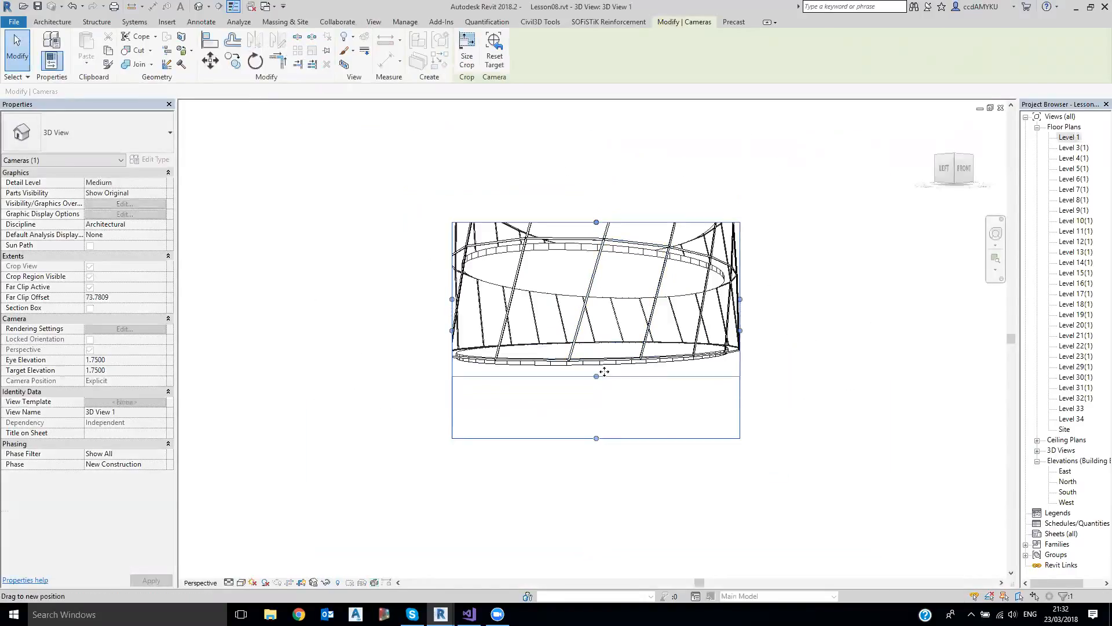
- Extend the camera view's crop region upward to take in more of the tower's height
{"action": "scroll", "coordinate": [589, 388], "scroll_direction": "down", "scroll_amount": 4}
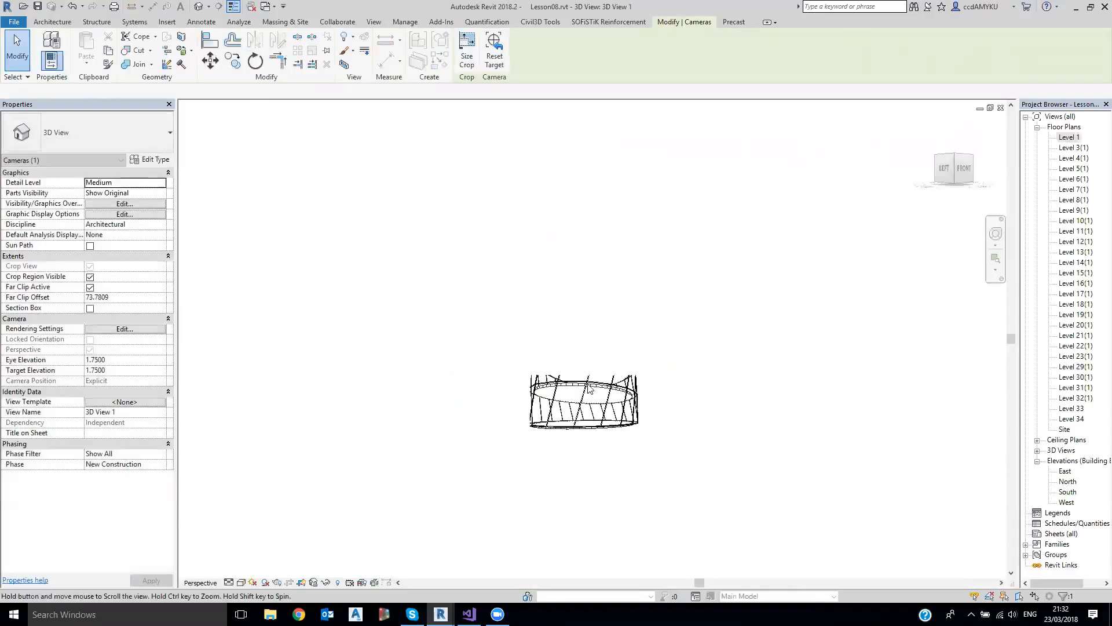
{"action": "left_click_drag", "start_coordinate": [587, 385], "coordinate": [586, 109]}
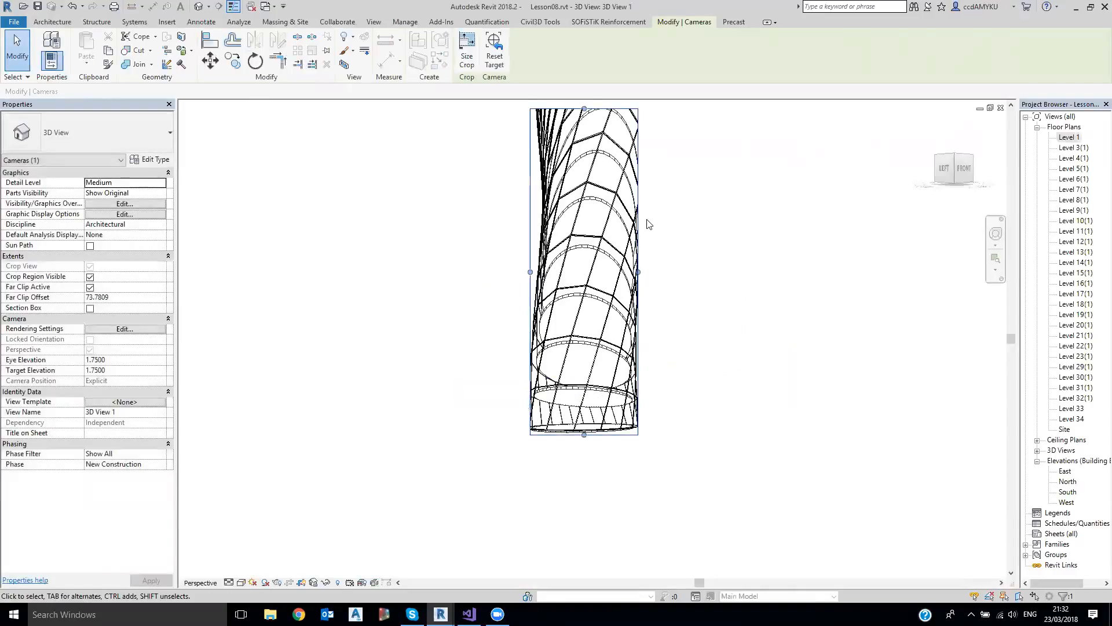
{"action": "scroll", "coordinate": [649, 224], "scroll_direction": "down", "scroll_amount": 2}
{"action": "left_click_drag", "start_coordinate": [600, 268], "coordinate": [601, 121]}
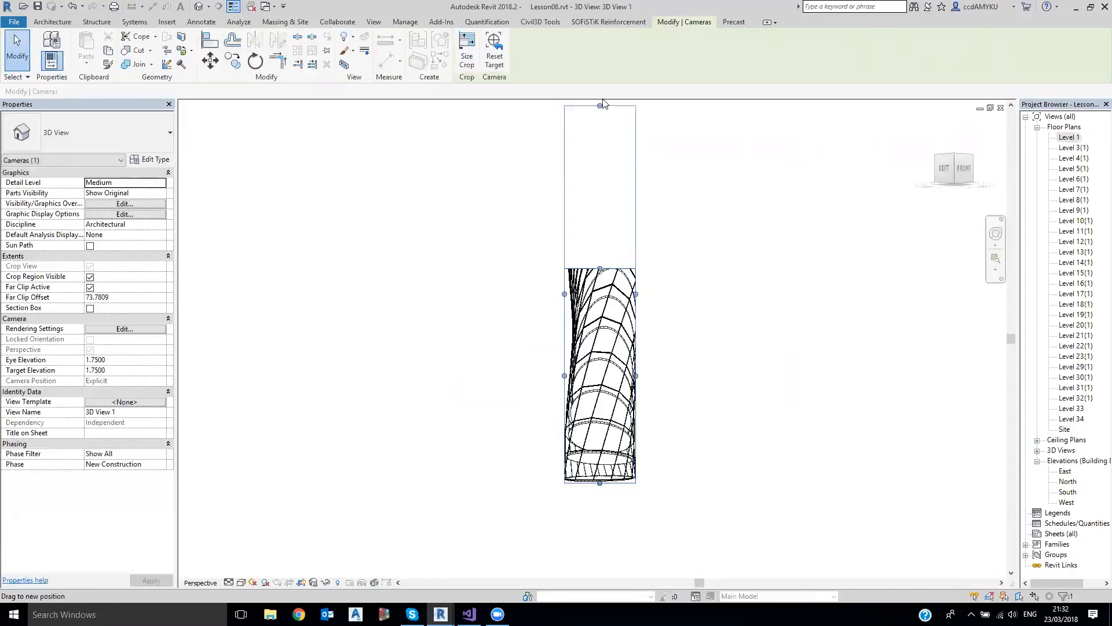
{"action": "scroll", "coordinate": [705, 214], "scroll_direction": "down", "scroll_amount": 1}
{"action": "scroll", "coordinate": [705, 214], "scroll_direction": "down", "scroll_amount": 1}
- Widen the camera view's crop region on both sides of the tower and raise its upper edge further
{"action": "left_click_drag", "start_coordinate": [634, 304], "coordinate": [706, 299]}
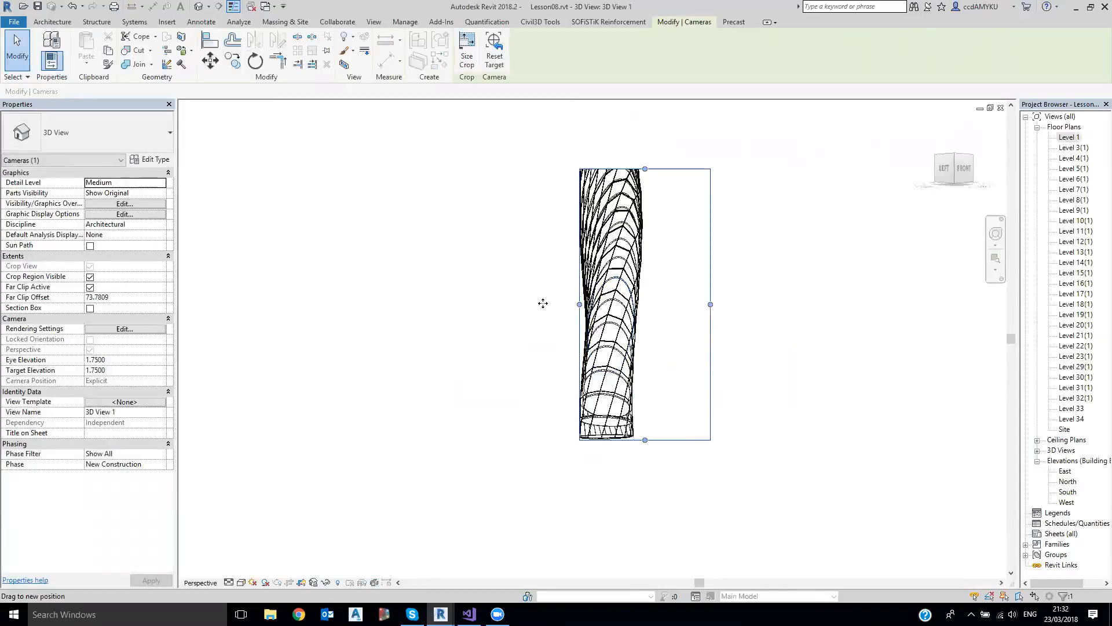
{"action": "left_click_drag", "start_coordinate": [543, 303], "coordinate": [533, 302]}
{"action": "scroll", "coordinate": [645, 218], "scroll_direction": "down", "scroll_amount": 1}
{"action": "middle_click_drag", "start_coordinate": [645, 218], "coordinate": [641, 306]}
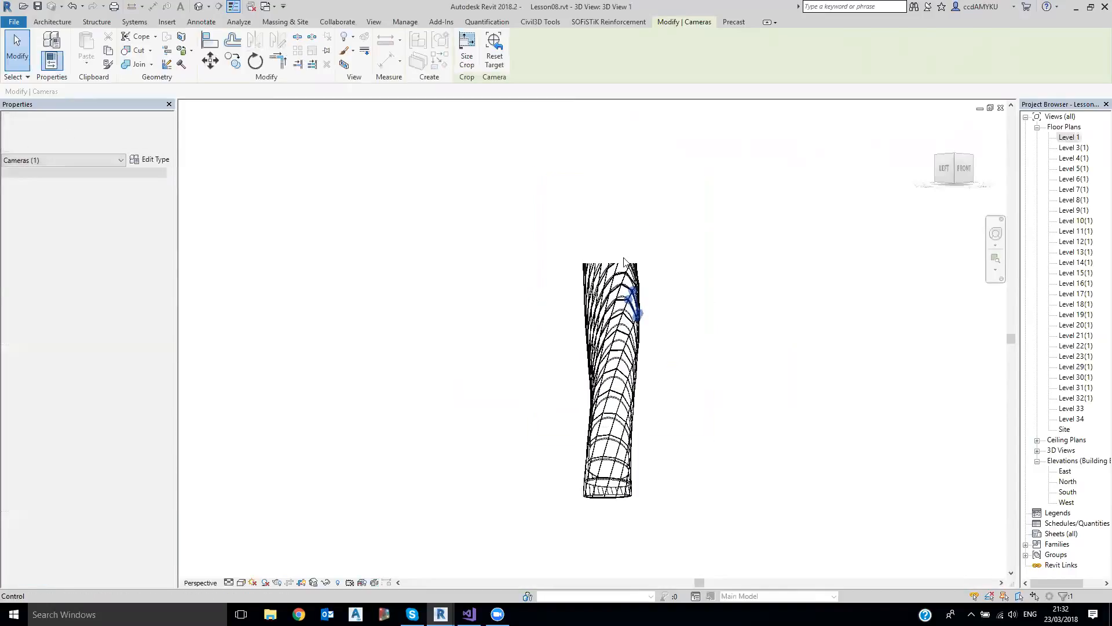
{"action": "left_click_drag", "start_coordinate": [624, 261], "coordinate": [623, 159]}
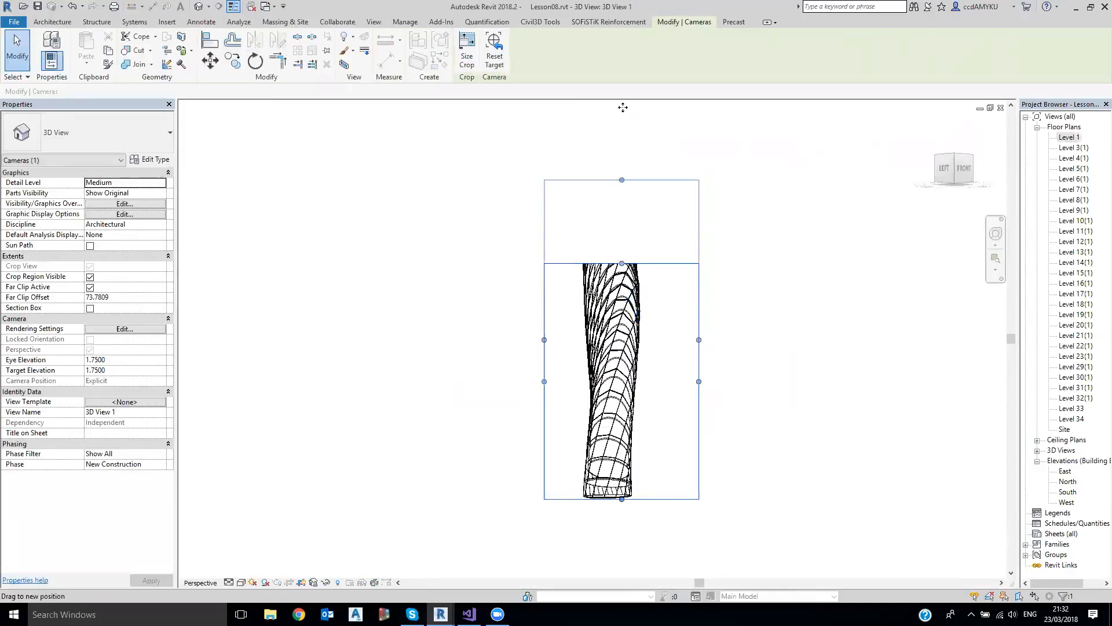
{"action": "left_click_drag", "start_coordinate": [622, 107], "coordinate": [623, 106]}
{"action": "scroll", "coordinate": [710, 221], "scroll_direction": "down", "scroll_amount": 2}
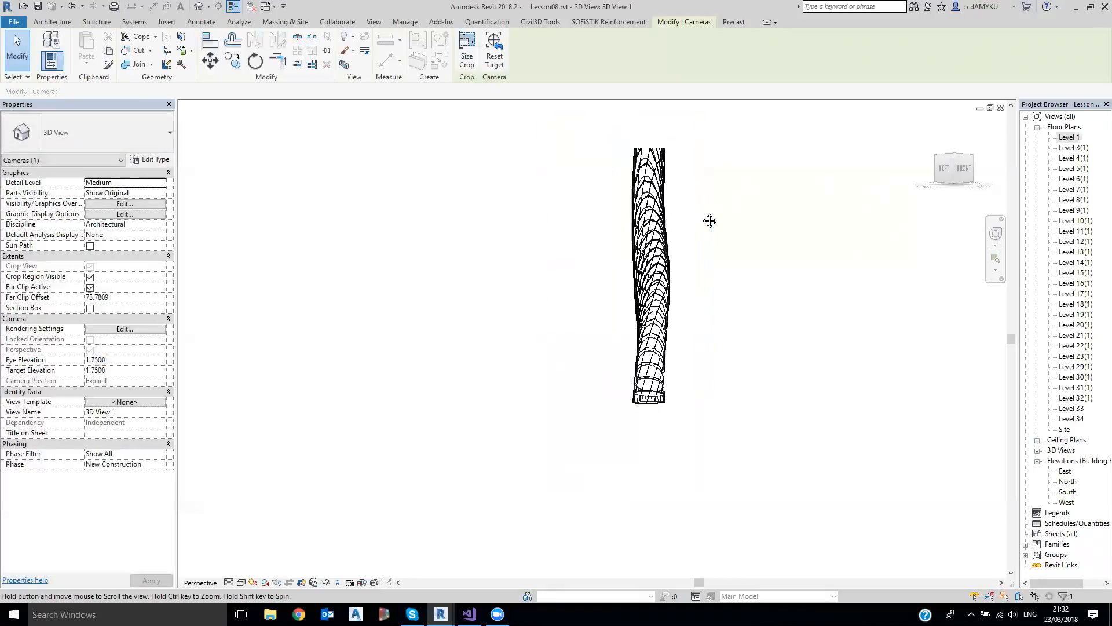
- Set the camera view's detail level to Fine and display the tower with shaded surfaces
{"action": "left_click", "coordinate": [364, 519]}
{"action": "left_click", "coordinate": [230, 583]}
{"action": "left_click", "coordinate": [236, 572]}
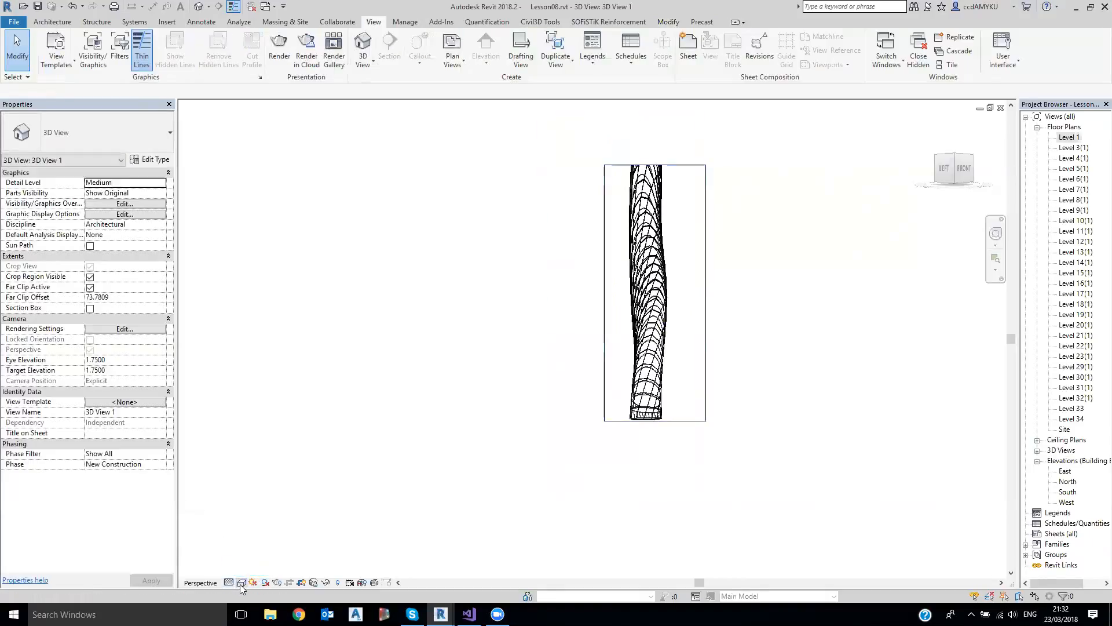
{"action": "left_click", "coordinate": [241, 583]}
{"action": "left_click", "coordinate": [269, 533]}
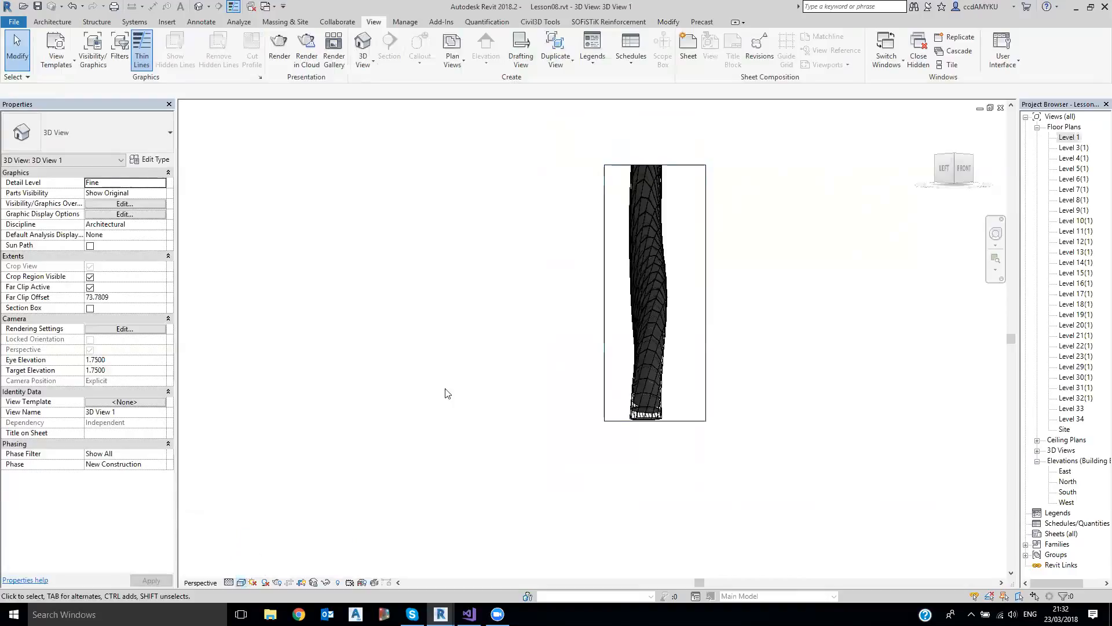
{"action": "middle_click_drag", "start_coordinate": [456, 383], "coordinate": [463, 357]}
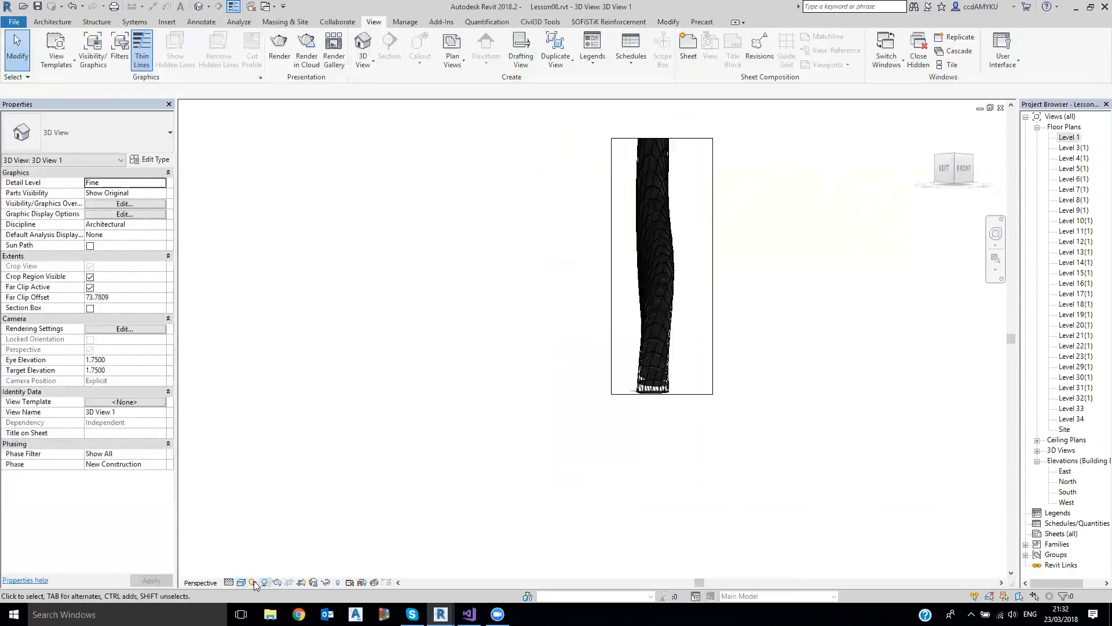
- Turn on the sun path in the camera view, using the specified project location, date and time
{"action": "left_click", "coordinate": [254, 583]}
{"action": "left_click", "coordinate": [280, 569]}
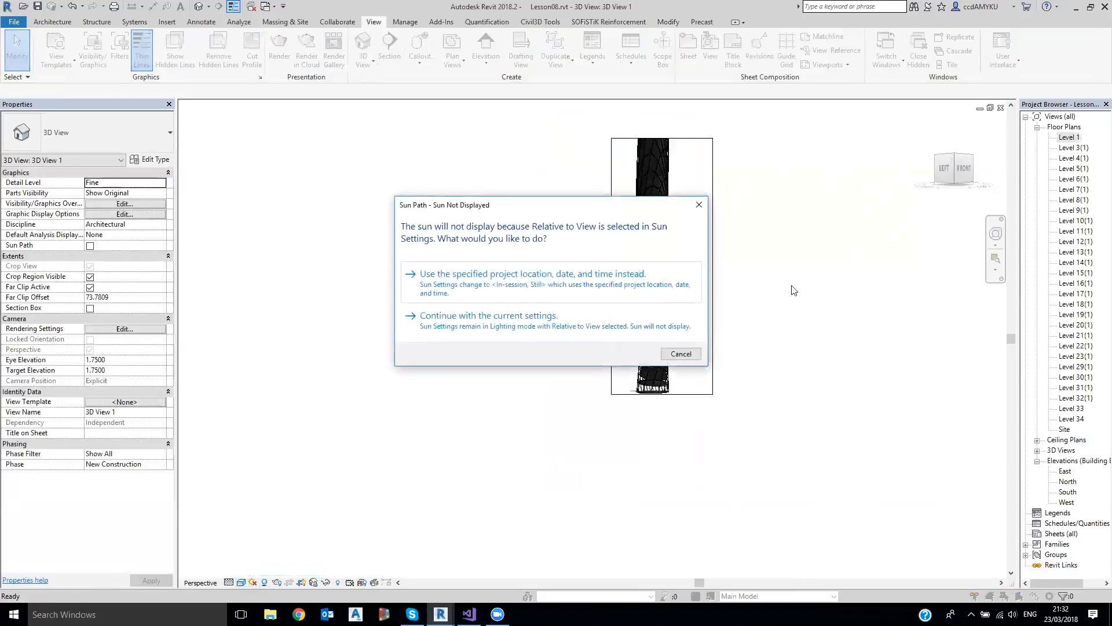
{"action": "left_click", "coordinate": [602, 289]}
{"action": "scroll", "coordinate": [731, 293], "scroll_direction": "up", "scroll_amount": 4}
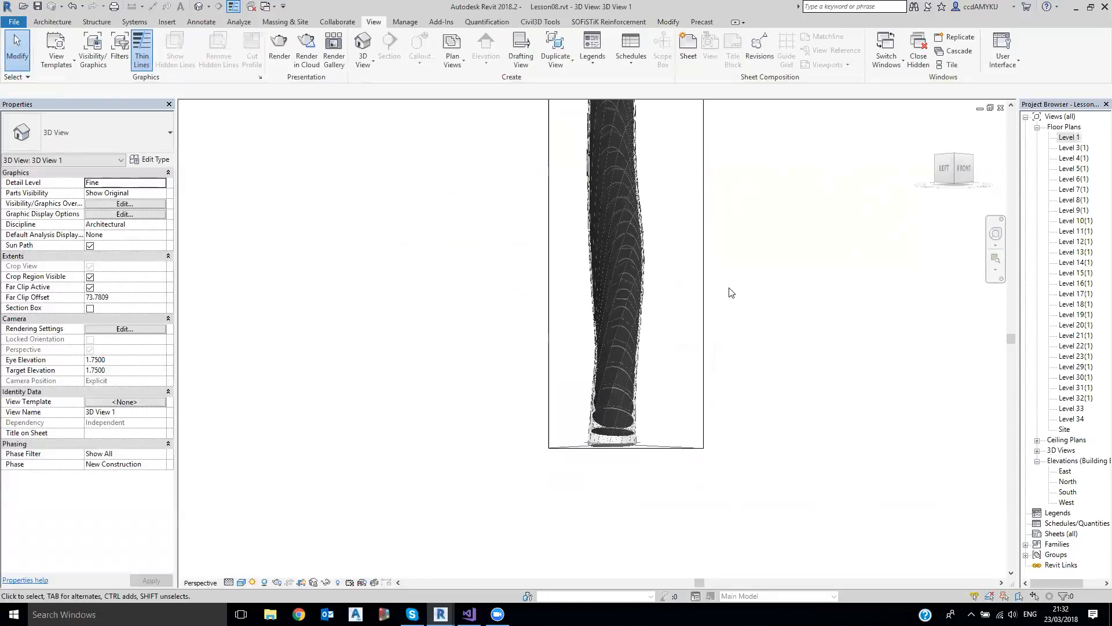
{"action": "scroll", "coordinate": [701, 404], "scroll_direction": "up", "scroll_amount": 4}
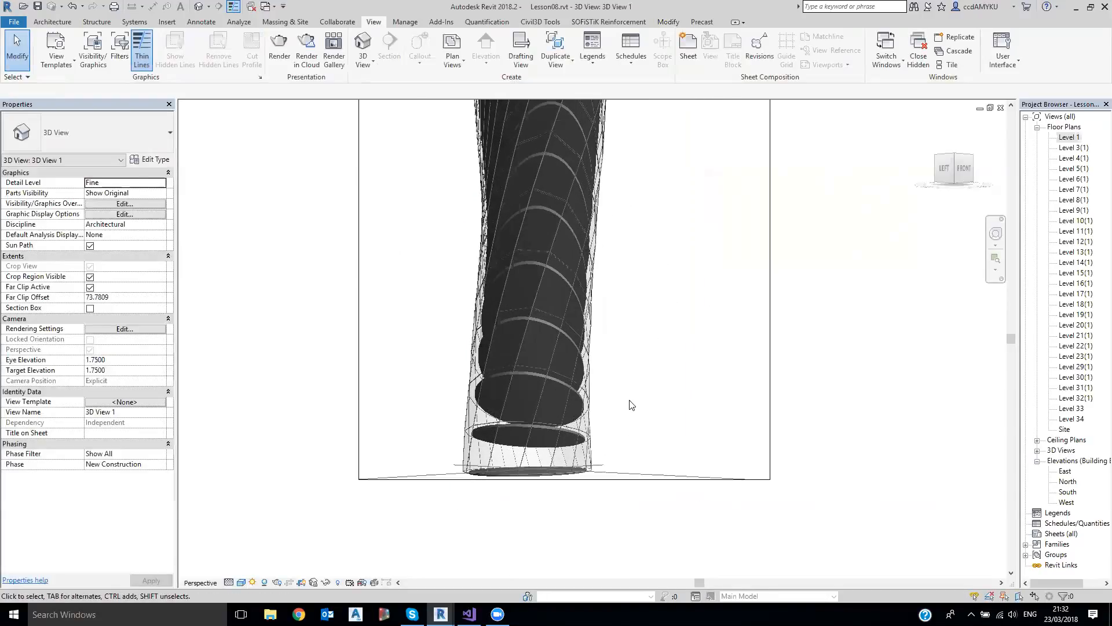
- Raise the upper edge of the camera crop region again to cover the upper part of the tower
{"action": "scroll", "coordinate": [630, 397], "scroll_direction": "down", "scroll_amount": 3}
{"action": "middle_click_drag", "start_coordinate": [662, 211], "coordinate": [663, 325]}
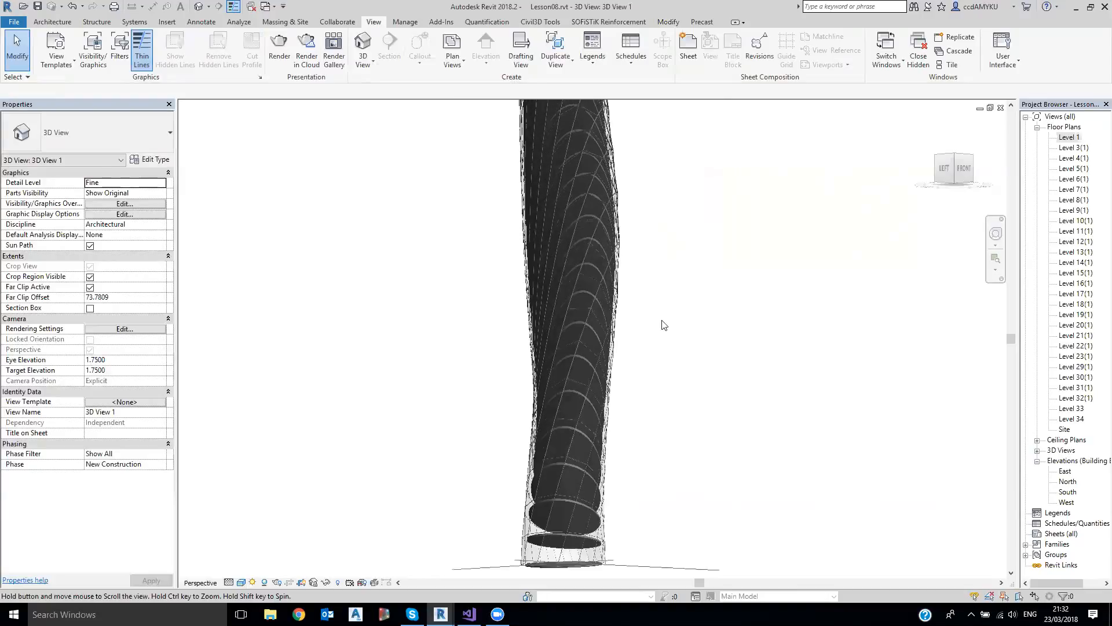
{"action": "scroll", "coordinate": [669, 245], "scroll_direction": "down", "scroll_amount": 2}
{"action": "middle_click_drag", "start_coordinate": [680, 196], "coordinate": [685, 426]}
{"action": "left_click", "coordinate": [658, 219]}
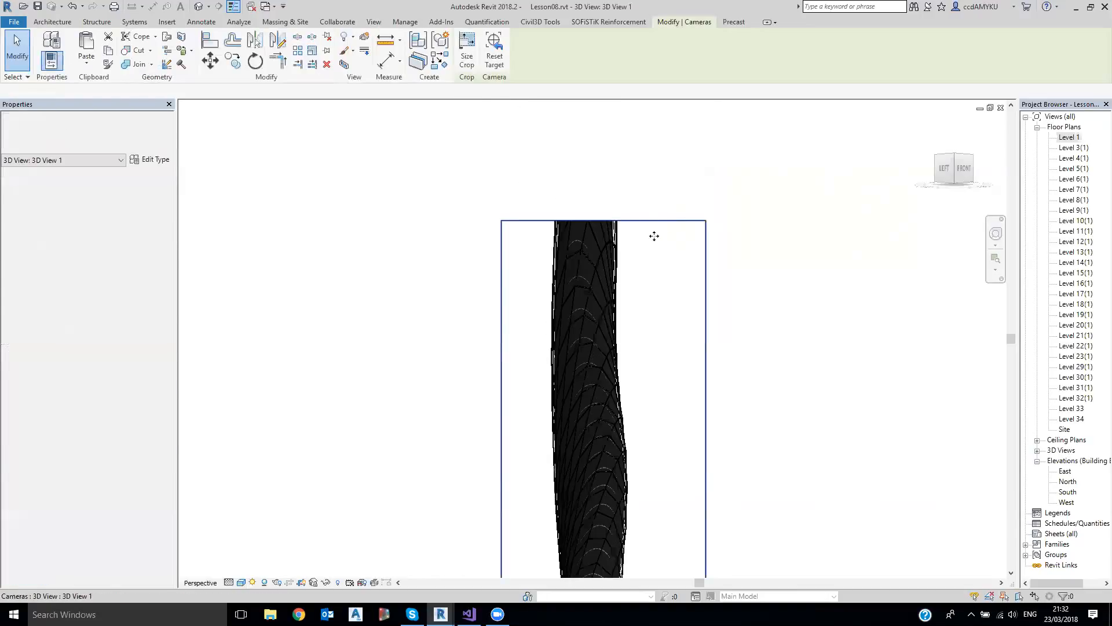
{"action": "middle_click_drag", "start_coordinate": [653, 235], "coordinate": [651, 318]}
{"action": "left_click_drag", "start_coordinate": [622, 315], "coordinate": [640, 118]}
{"action": "scroll", "coordinate": [685, 189], "scroll_direction": "down", "scroll_amount": 2}
- Orbit the camera view to face the tower's left side and close the view
{"action": "middle_click_drag", "start_coordinate": [677, 317], "coordinate": [762, 335], "text": "shift"}
{"action": "left_click", "coordinate": [766, 316]}
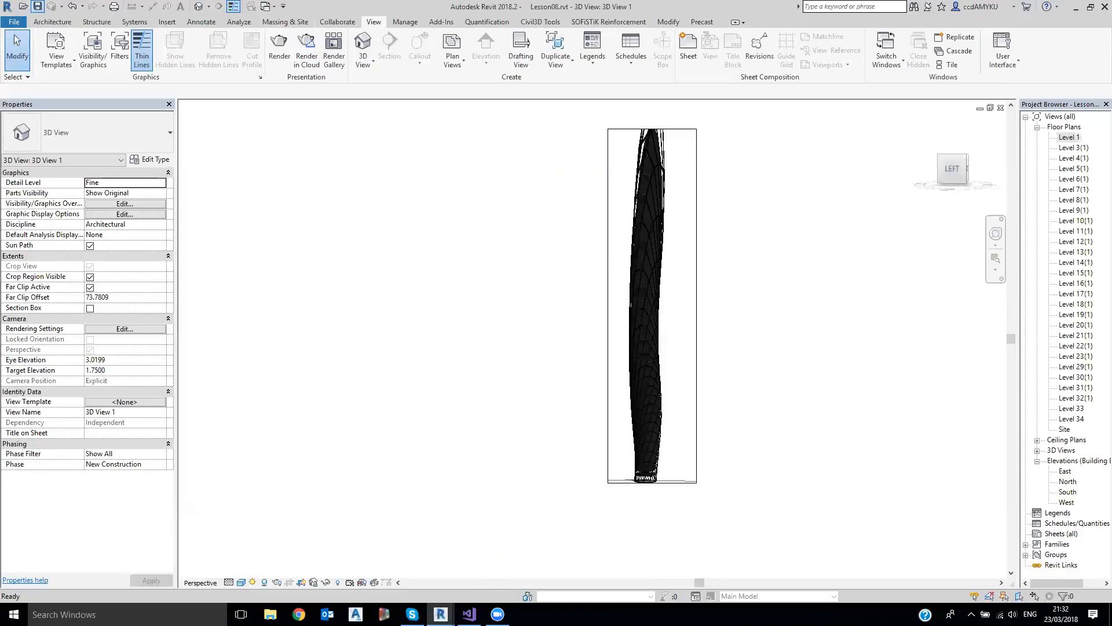
{"action": "mouse_move", "coordinate": [441, 614]}
{"action": "left_click", "coordinate": [373, 565]}
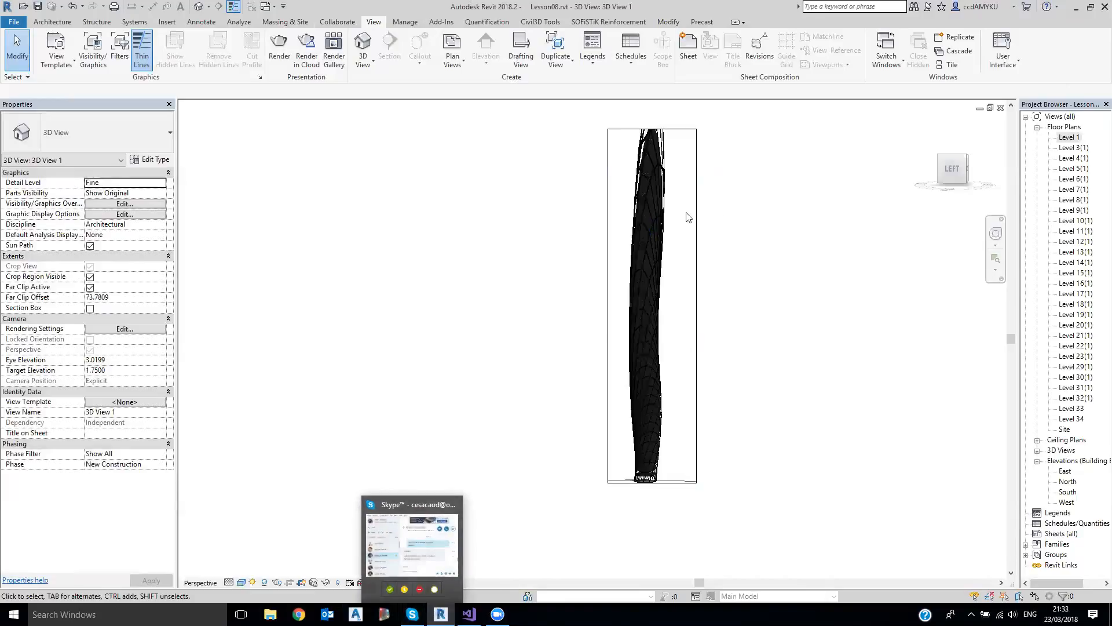
{"action": "left_click", "coordinate": [1000, 107]}
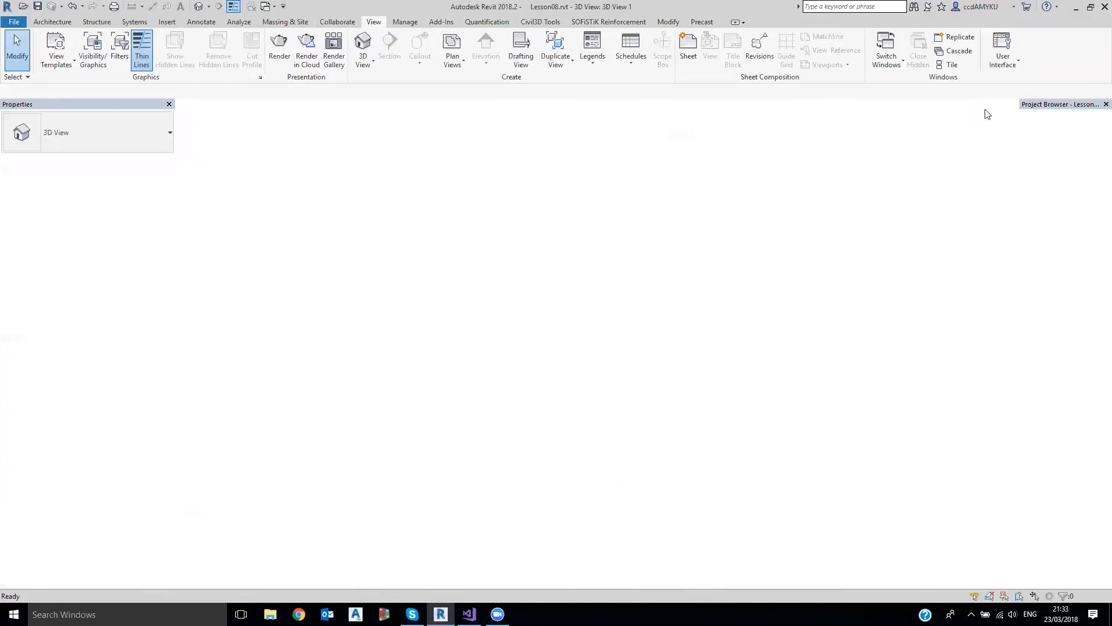
- Examine adaptive points 2 and 1 at the corners of the panel in the adaptive panel family
{"action": "scroll", "coordinate": [632, 446], "scroll_direction": "down", "scroll_amount": 4}
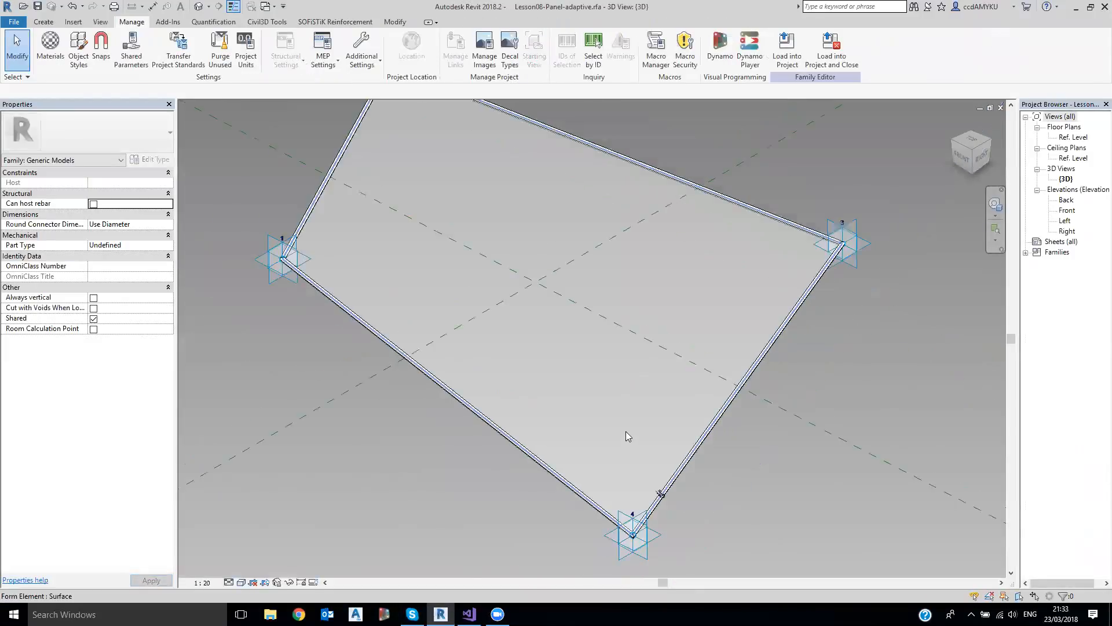
{"action": "scroll", "coordinate": [476, 295], "scroll_direction": "up", "scroll_amount": 2}
{"action": "left_click", "coordinate": [468, 139]}
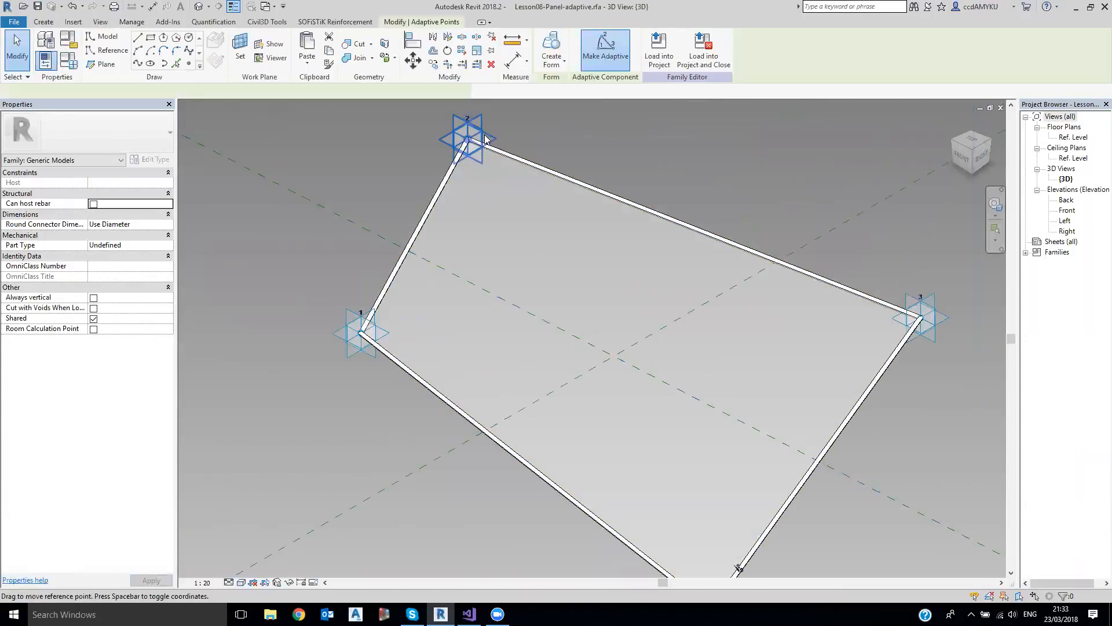
{"action": "left_click", "coordinate": [361, 333]}
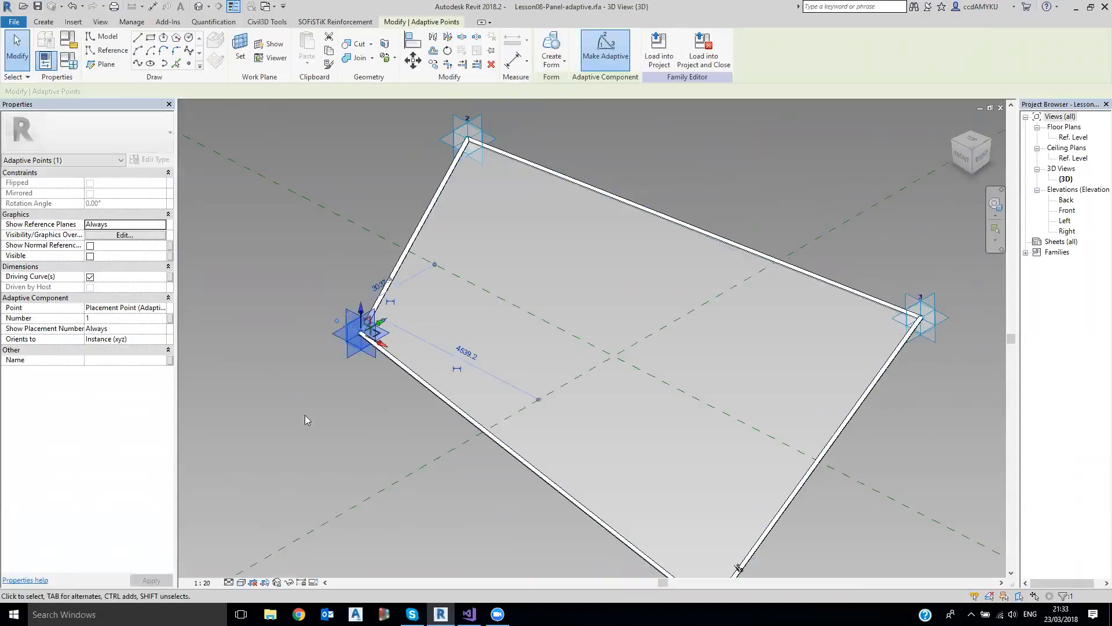
{"action": "scroll", "coordinate": [329, 389], "scroll_direction": "up", "scroll_amount": 2}
{"action": "scroll", "coordinate": [332, 391], "scroll_direction": "down", "scroll_amount": 3}
{"action": "middle_click_drag", "start_coordinate": [336, 379], "coordinate": [490, 369], "text": "shift"}
{"action": "scroll", "coordinate": [490, 369], "scroll_direction": "up", "scroll_amount": 2}
{"action": "scroll", "coordinate": [493, 406], "scroll_direction": "down", "scroll_amount": 5}
- Move adaptive point 4 inward toward the panel's centre to reshape the adaptive panel
{"action": "left_click", "coordinate": [538, 436]}
{"action": "scroll", "coordinate": [645, 471], "scroll_direction": "up", "scroll_amount": 2}
{"action": "scroll", "coordinate": [421, 429], "scroll_direction": "up", "scroll_amount": 3}
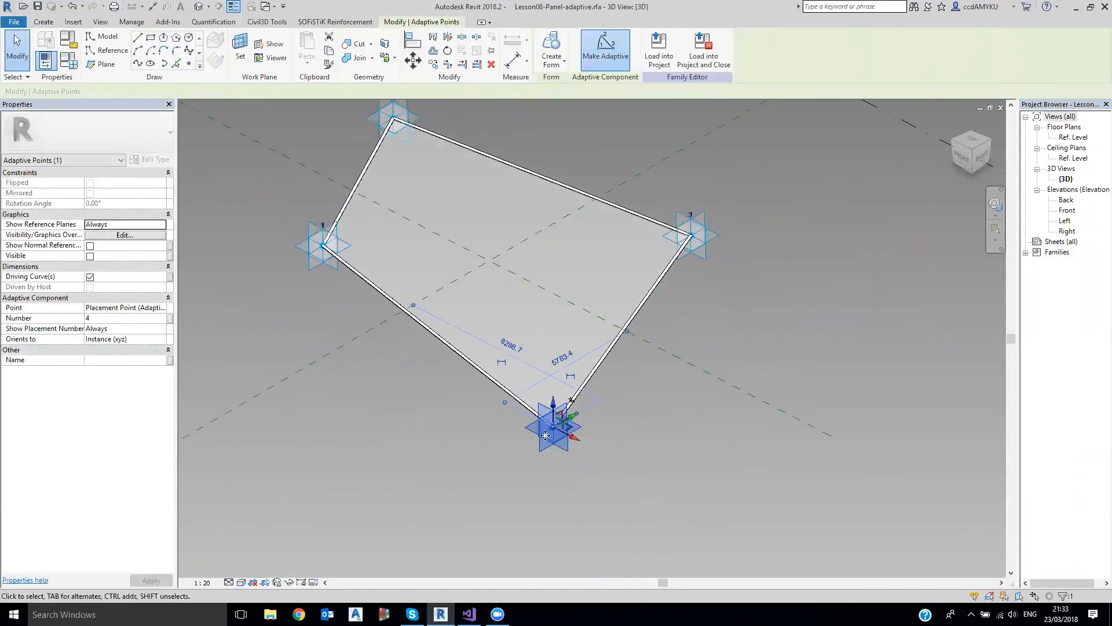
{"action": "left_click_drag", "start_coordinate": [567, 436], "coordinate": [520, 313]}
{"action": "left_click", "coordinate": [493, 440]}
{"action": "scroll", "coordinate": [492, 440], "scroll_direction": "down", "scroll_amount": 3}
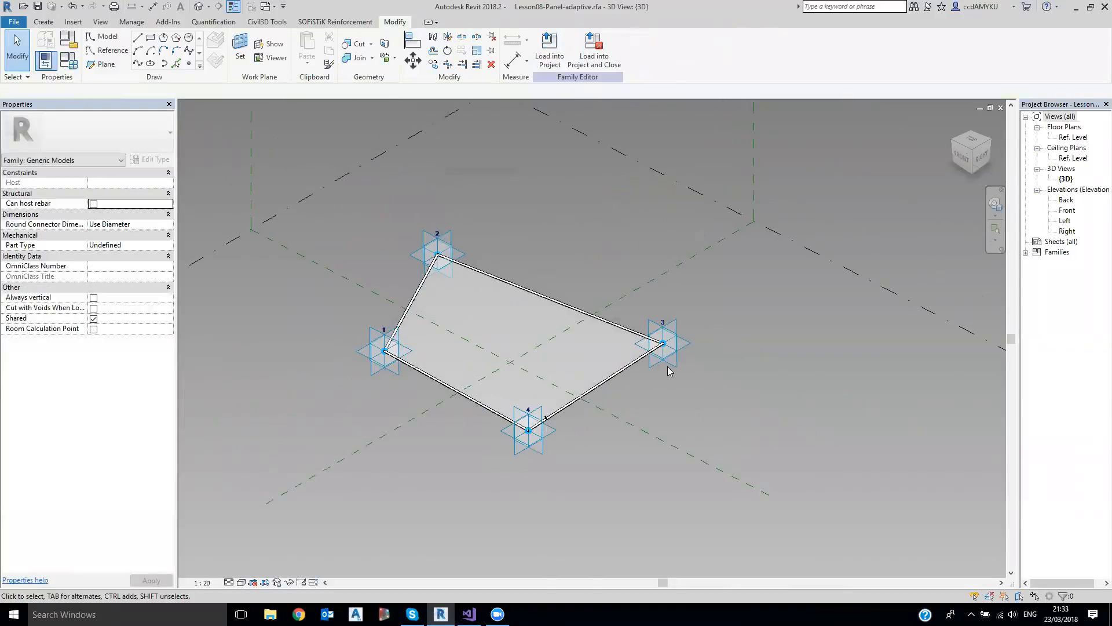
{"action": "left_click", "coordinate": [667, 362]}
{"action": "left_click", "coordinate": [808, 347]}
- Close the adaptive panel family's 3D view and minimise the program window
{"action": "left_click", "coordinate": [1001, 108]}
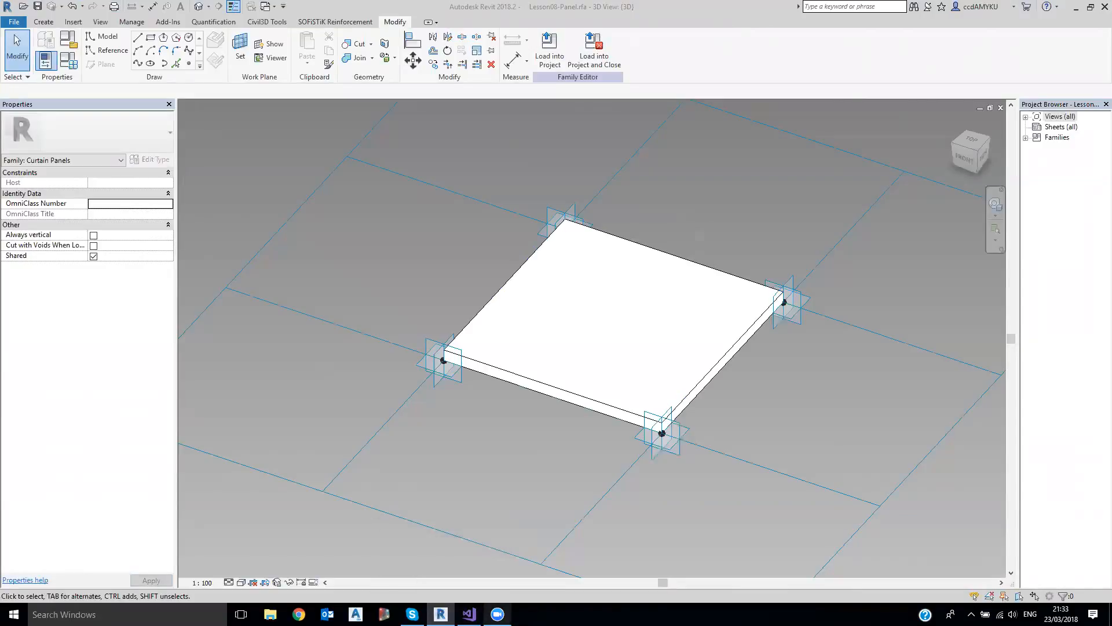
{"action": "left_click", "coordinate": [1076, 8]}
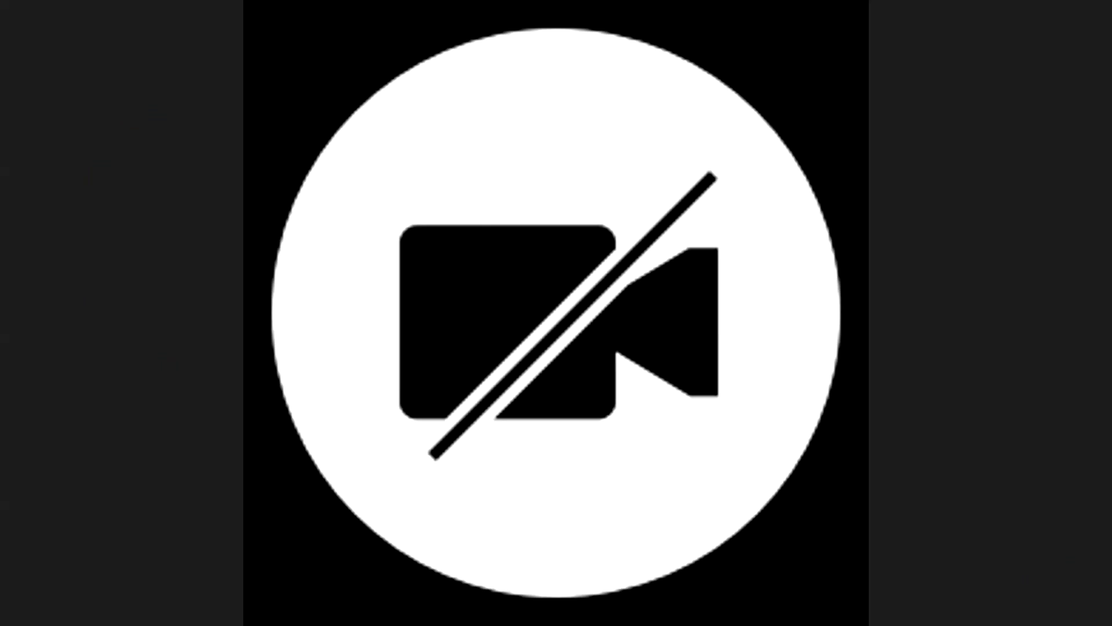